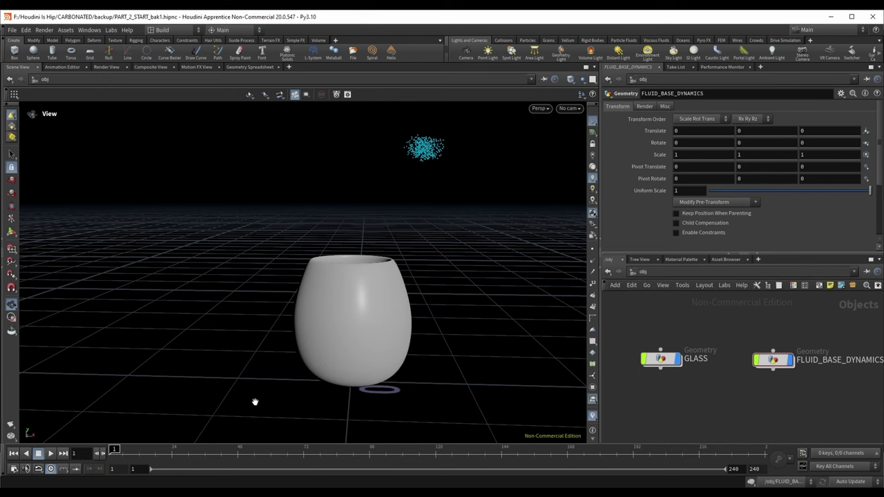
# - Bring up the paused glass-mug reference clip in VLC and make it full screen
pyautogui.hotkey('alt', 'Tab')
pyautogui.doubleClick(452, 315)
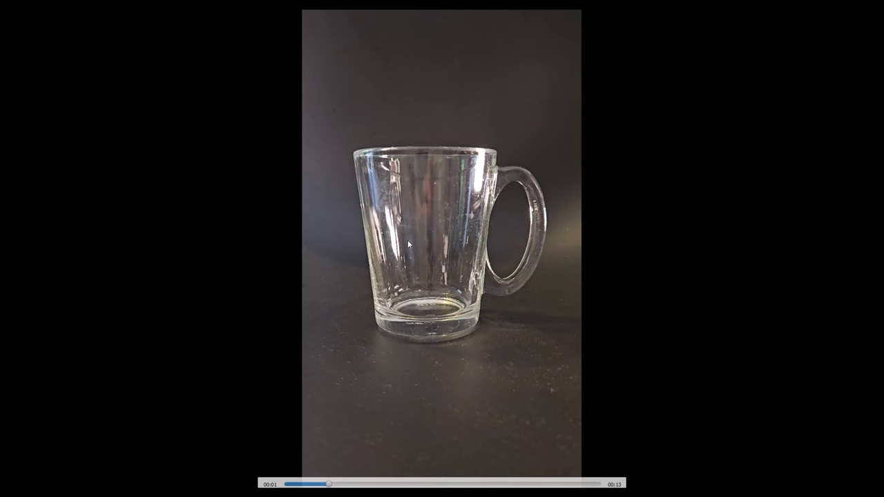
# - Play the fizzing-pour clip, then scrub back to about 00:03 where water starts pouring into the mug
pyautogui.click(341, 420)
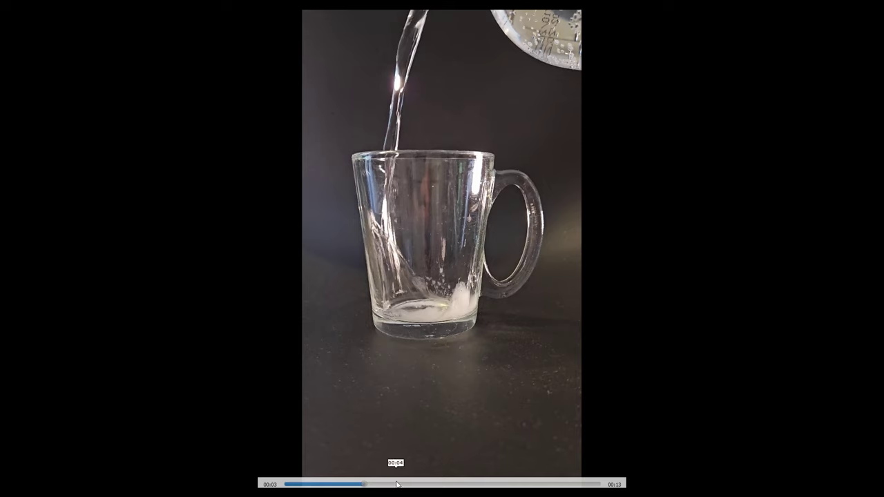
pyautogui.click(352, 484)
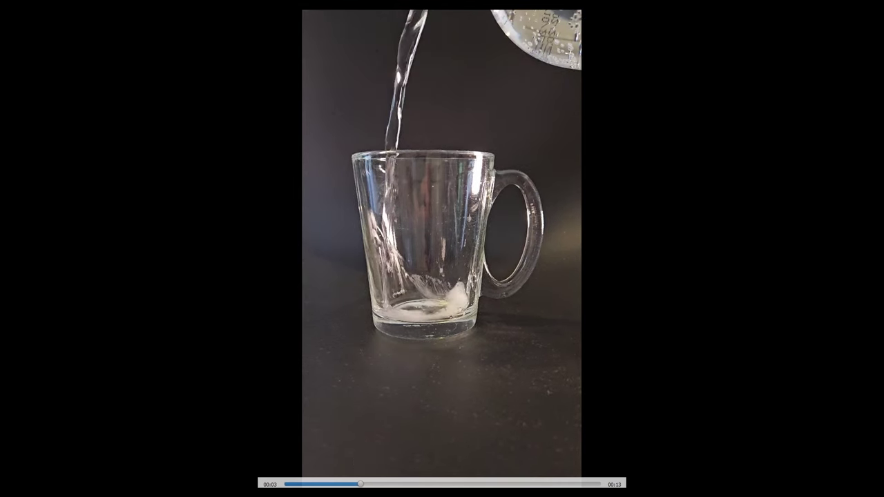
pyautogui.click(360, 485)
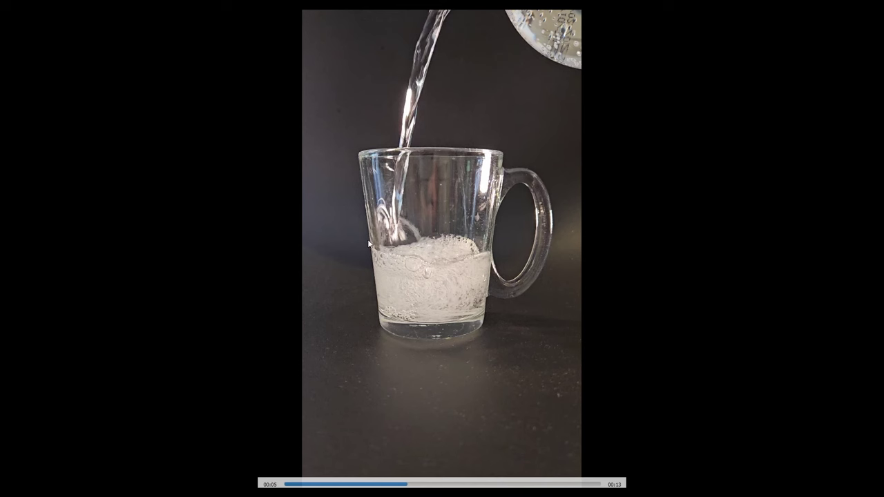
pyautogui.click(371, 484)
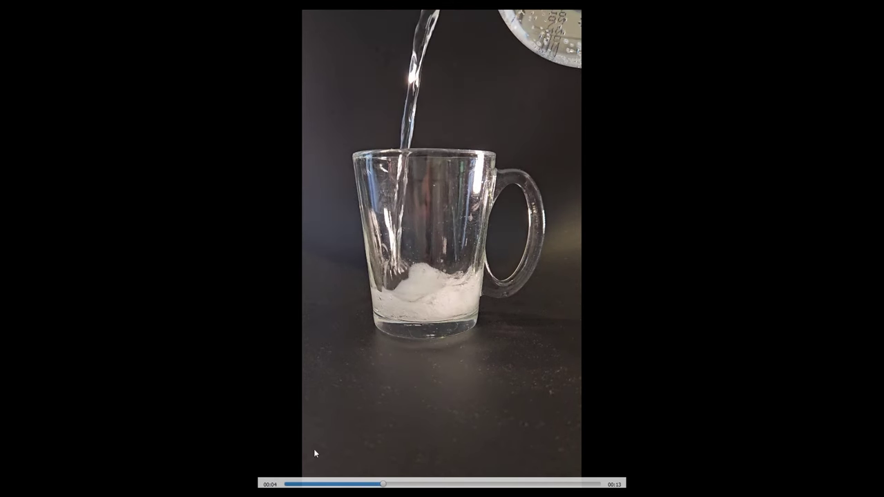
pyautogui.click(377, 484)
pyautogui.moveTo(377, 484); pyautogui.dragTo(364, 484)
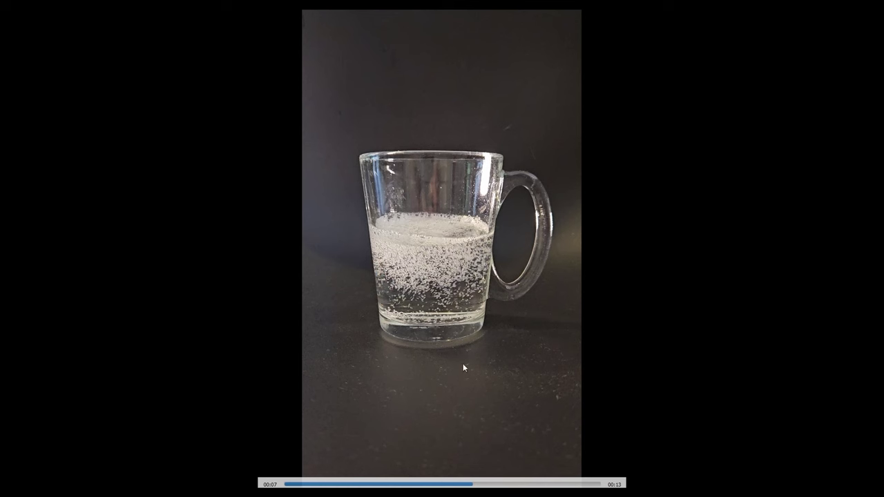
pyautogui.moveTo(413, 479); pyautogui.dragTo(372, 483)
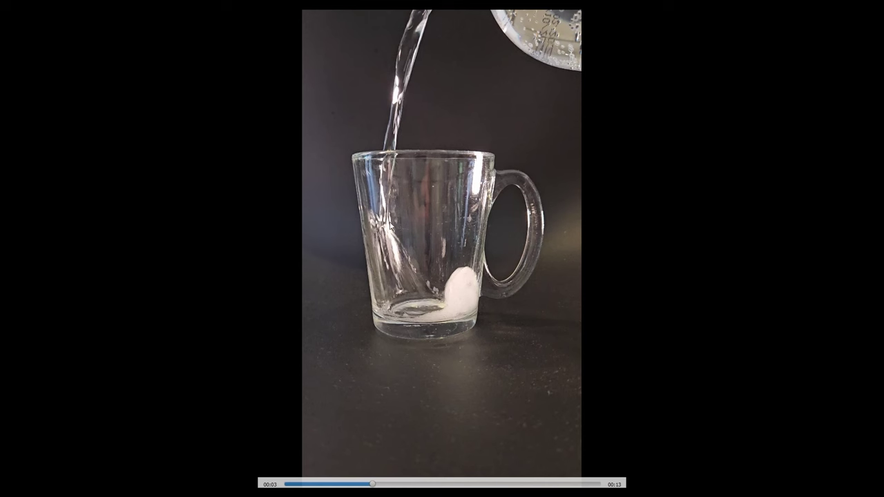
# - Step through the pour with play and pause, stopping on the foam as it builds up to 00:06
pyautogui.click(369, 485)
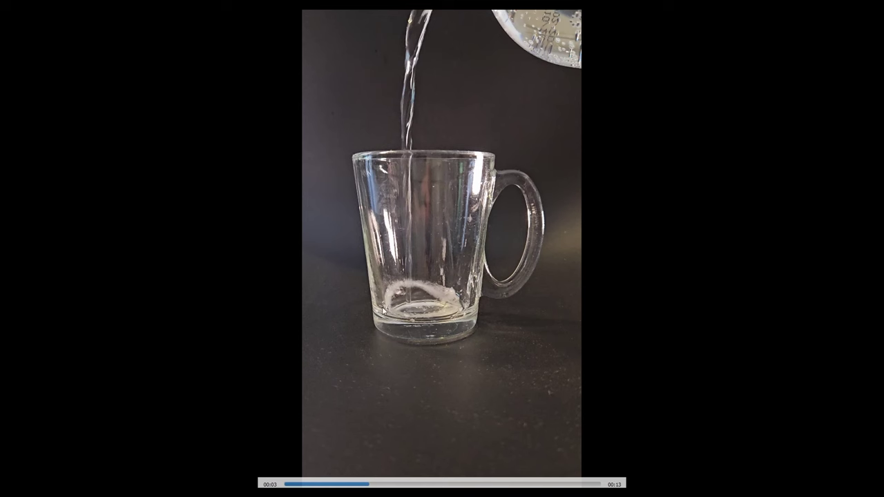
pyautogui.press('space')
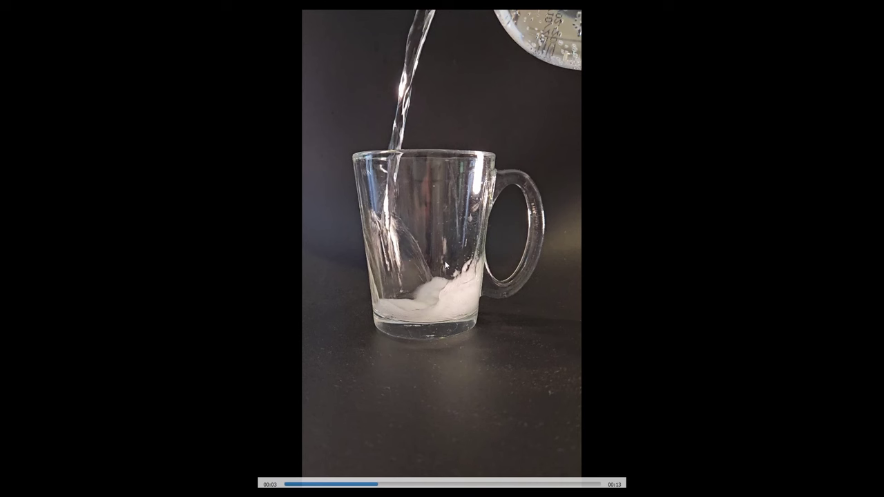
pyautogui.click(446, 315)
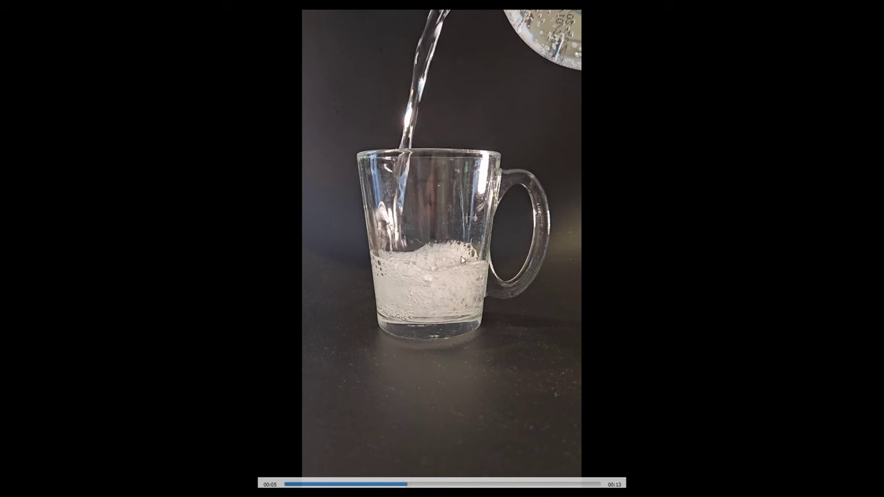
pyautogui.click(421, 271)
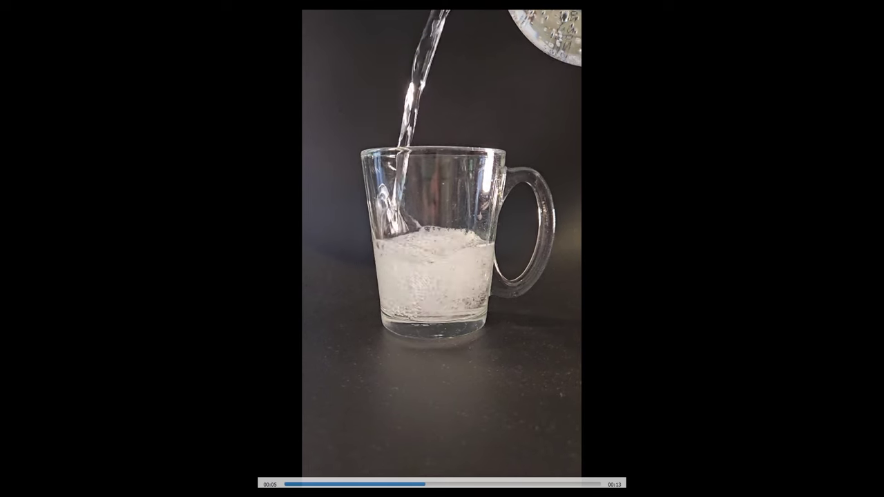
pyautogui.click(420, 271)
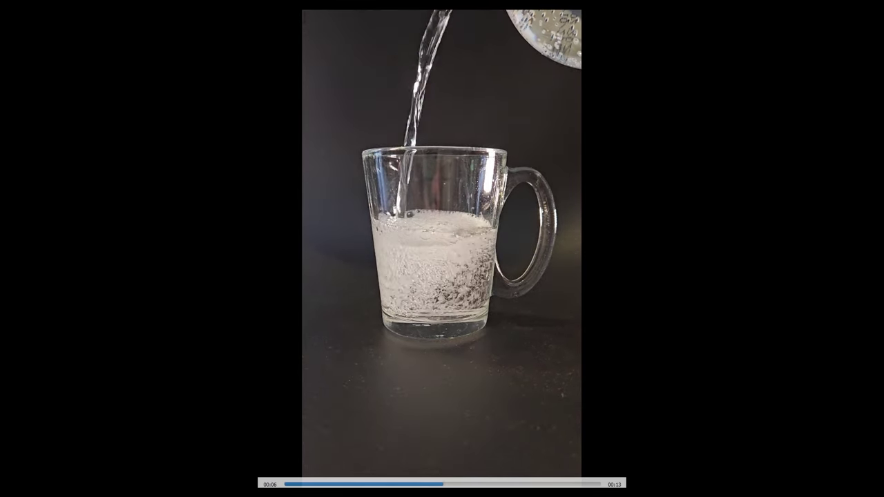
pyautogui.click(461, 372)
pyautogui.click(419, 296)
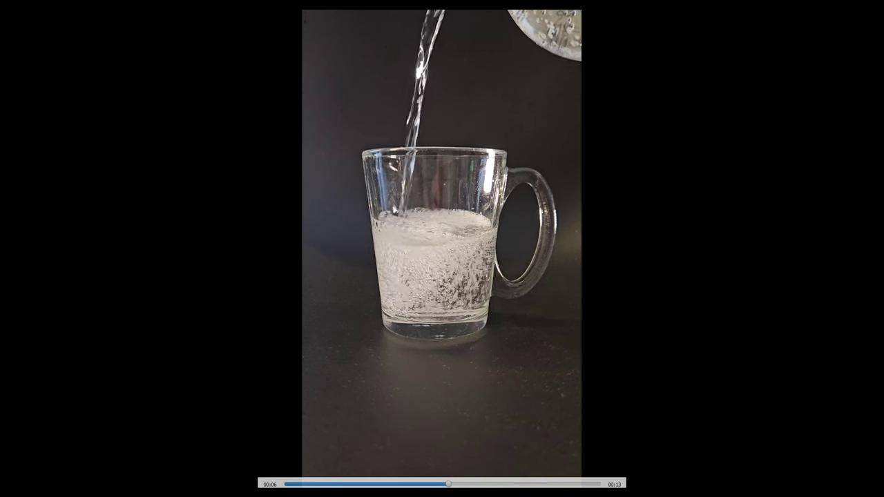
pyautogui.click(462, 258)
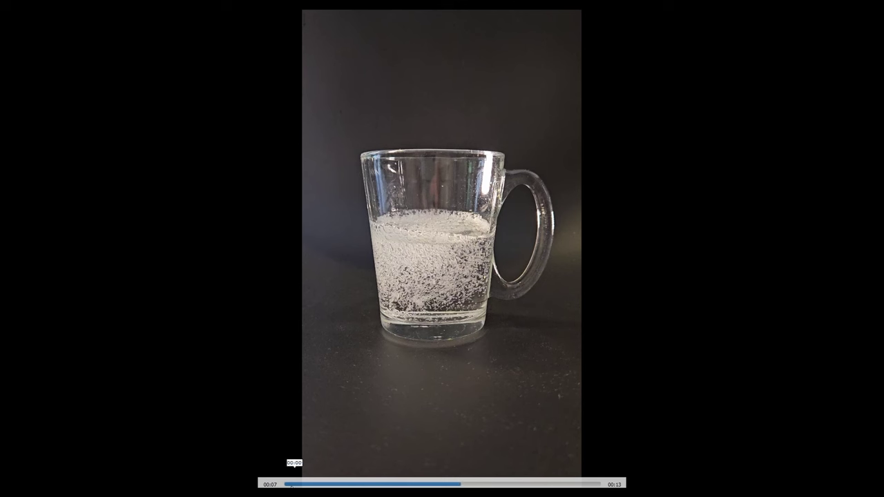
# - Watch the later settling bubbles, rewind to the pour, and exit full screen back to Houdini
pyautogui.click(470, 484)
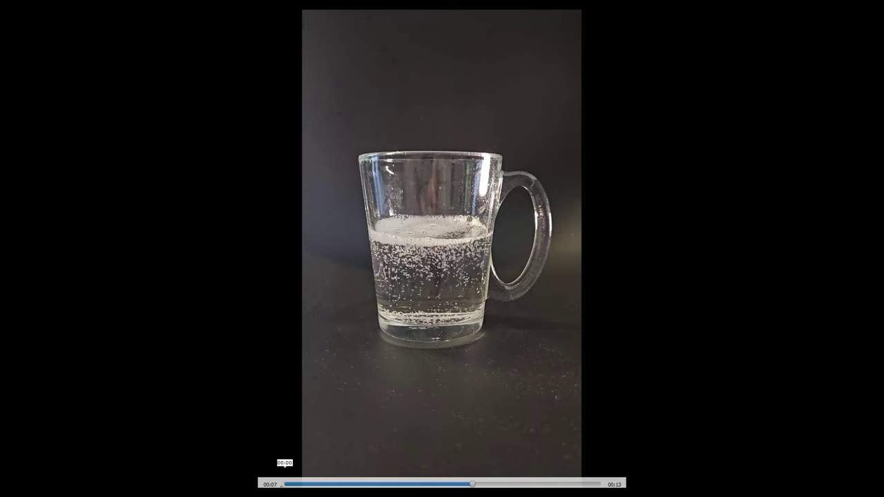
pyautogui.press('space')
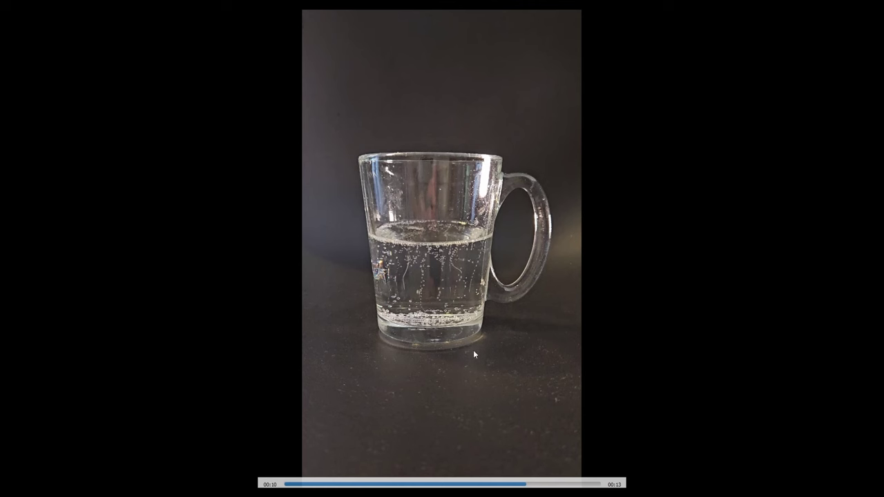
pyautogui.moveTo(355, 484); pyautogui.dragTo(419, 484)
pyautogui.press('Escape')
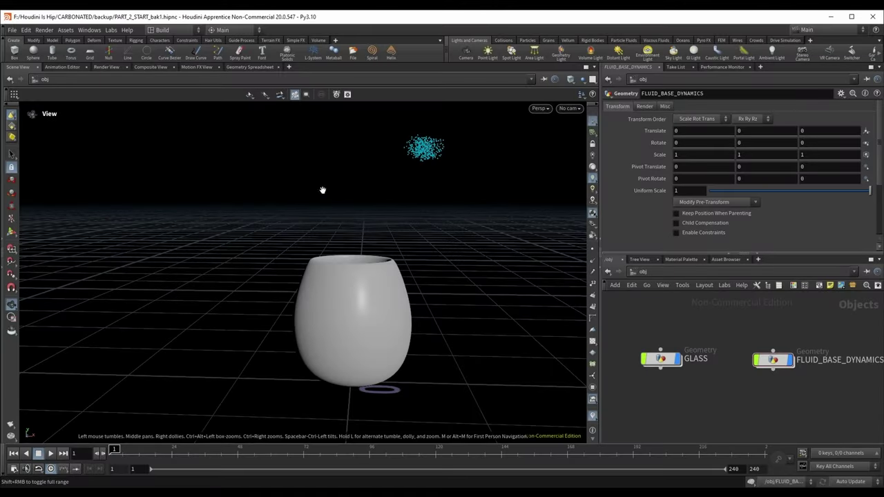
# - Save the current scene and orbit the viewport to look over the glass
pyautogui.click(12, 29)
pyautogui.click(28, 101)
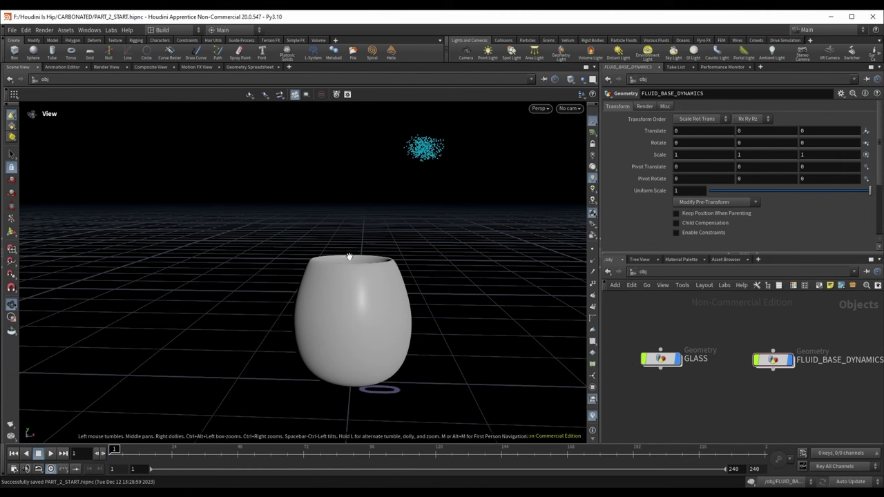
pyautogui.moveTo(393, 265)
pyautogui.mouseDown()
pyautogui.moveTo(404, 256)
pyautogui.moveTo(397, 243)
pyautogui.moveTo(398, 264)
pyautogui.mouseUp()
pyautogui.moveTo(378, 248); pyautogui.dragTo(396, 250)
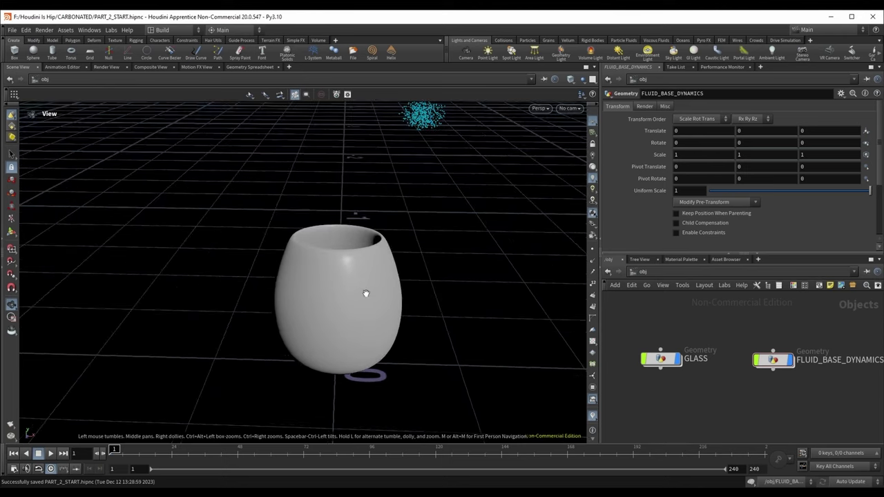
pyautogui.moveTo(395, 287); pyautogui.dragTo(398, 297)
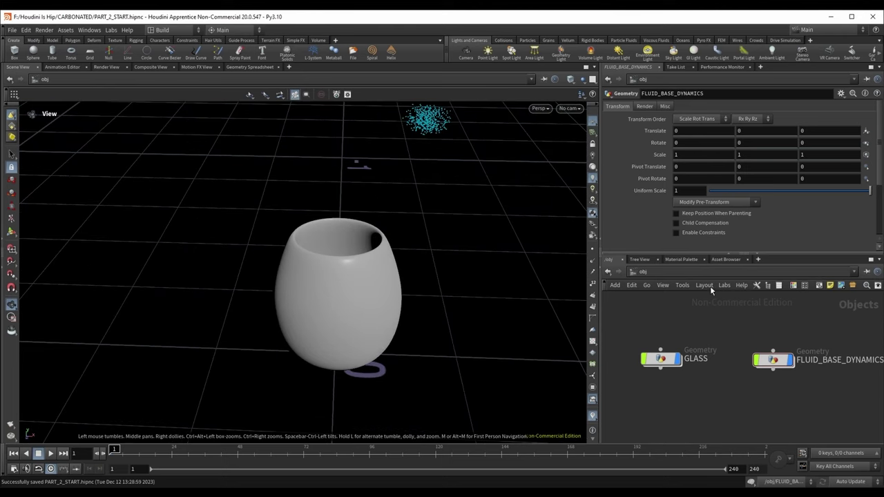
pyautogui.moveTo(324, 287); pyautogui.dragTo(364, 302)
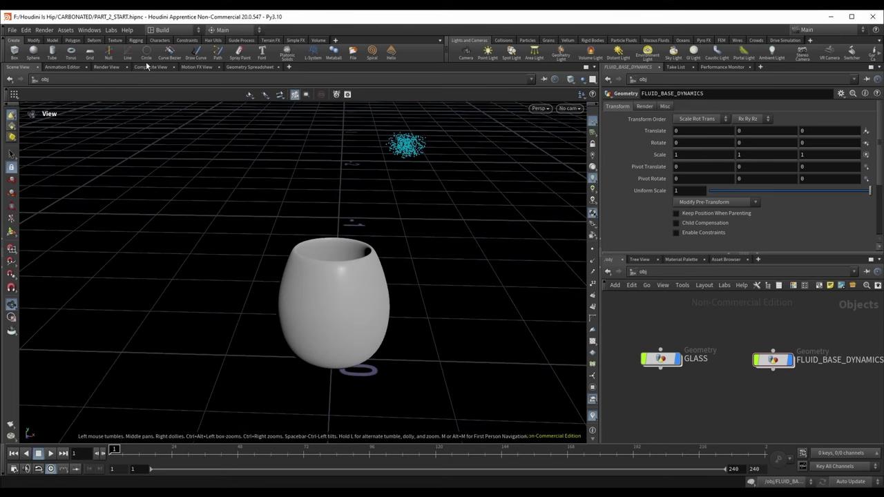
# - Save as PART_3_WORKING.hipnc, overwriting the existing file, and enter the GLASS network
pyautogui.click(12, 30)
pyautogui.click(28, 99)
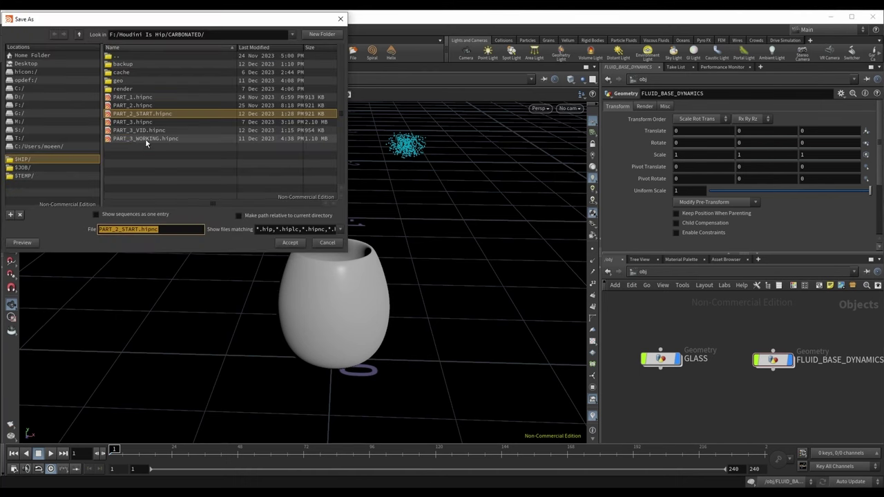
pyautogui.click(145, 139)
pyautogui.click(297, 243)
pyautogui.click(399, 291)
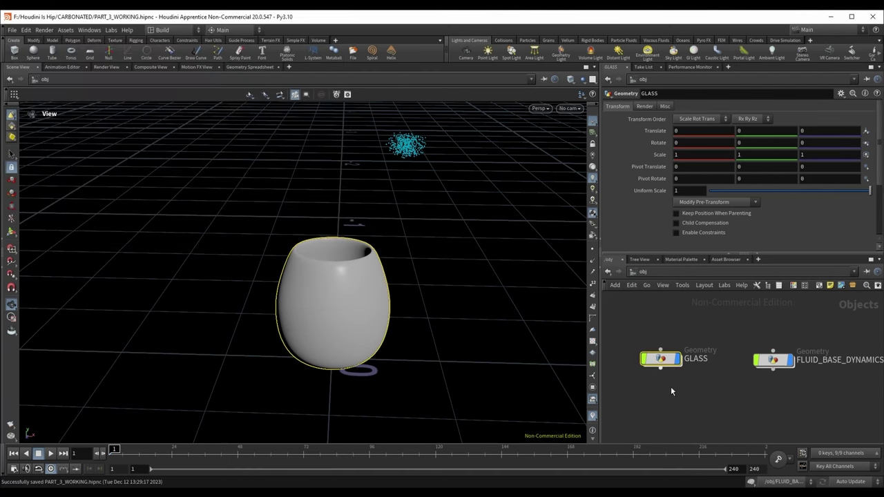
pyautogui.doubleClick(661, 359)
# - Switch the viewport to wireframe and move around the glass to inspect it
pyautogui.moveTo(336, 245); pyautogui.dragTo(334, 287)
pyautogui.press('w')
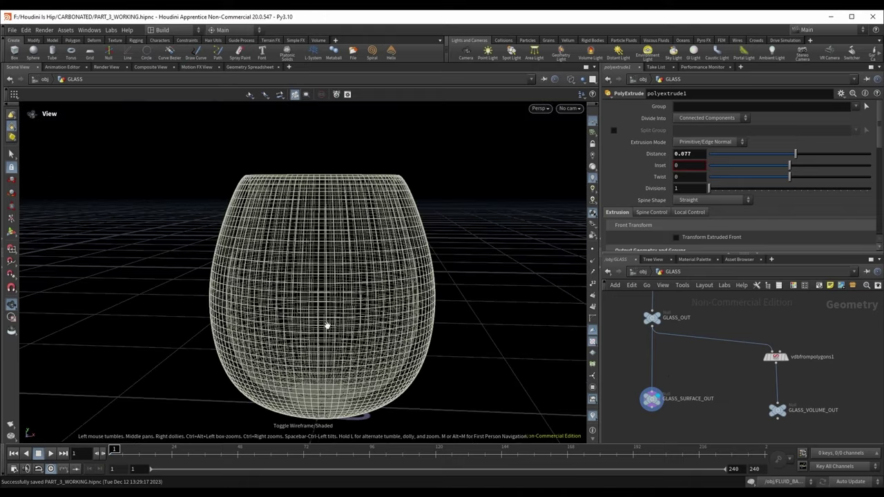
pyautogui.moveTo(327, 325)
pyautogui.mouseDown(button='right')
pyautogui.moveTo(258, 276)
pyautogui.moveTo(190, 252)
pyautogui.mouseUp(button='right')
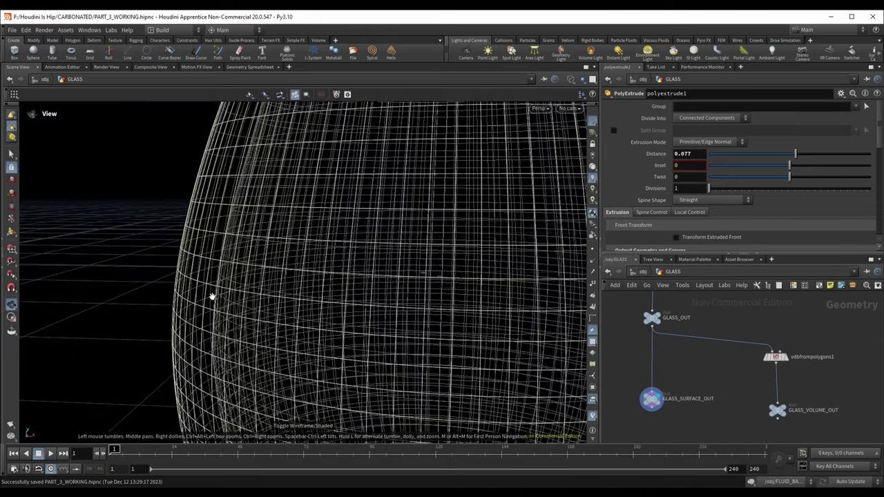
pyautogui.moveTo(212, 297); pyautogui.dragTo(318, 291, button='right')
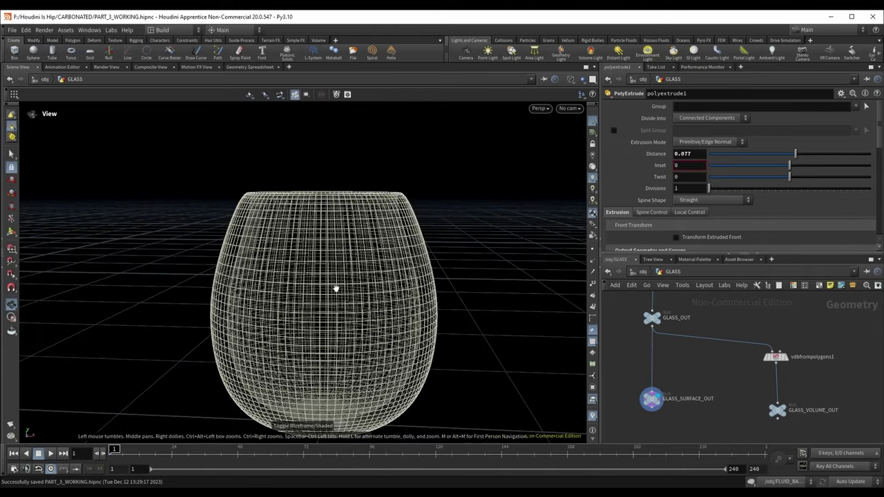
pyautogui.moveTo(243, 202); pyautogui.dragTo(262, 164, button='right')
pyautogui.moveTo(248, 259); pyautogui.dragTo(274, 242, button='right')
pyautogui.moveTo(274, 242); pyautogui.dragTo(318, 208)
pyautogui.scroll(3, 677, 339)
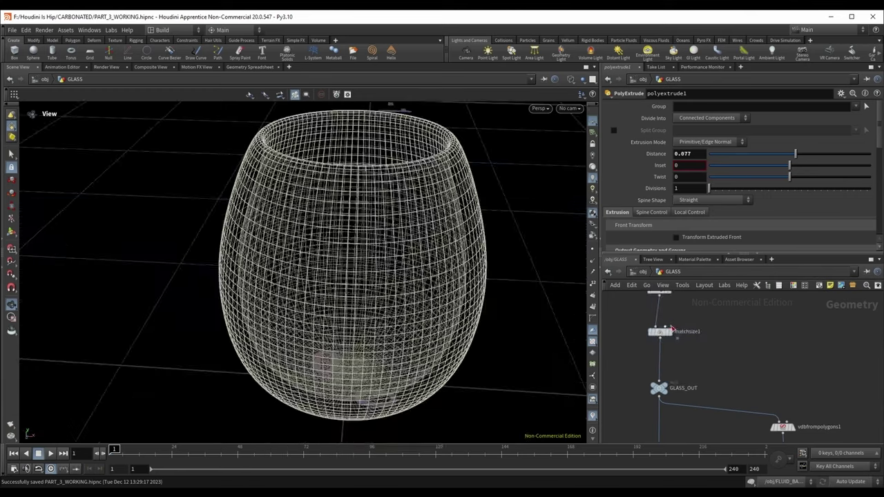
pyautogui.scroll(2, 673, 381)
# - Display subdivide1's result and frame the smoothed glass in the viewport
pyautogui.click(665, 340)
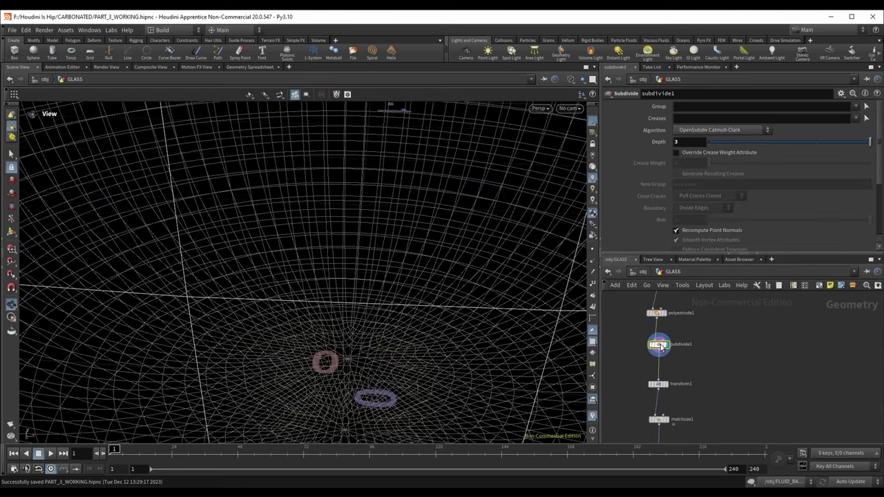
pyautogui.press('f')
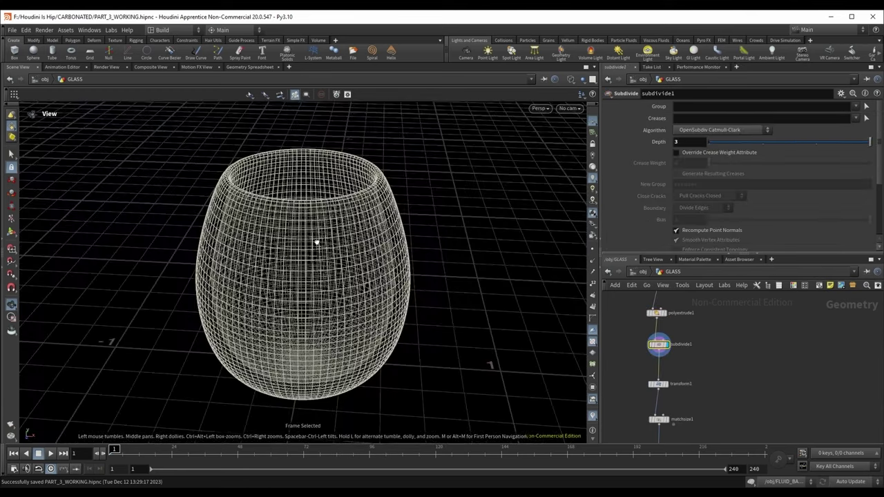
pyautogui.moveTo(317, 243); pyautogui.dragTo(525, 242)
pyautogui.scroll(-5, 705, 387)
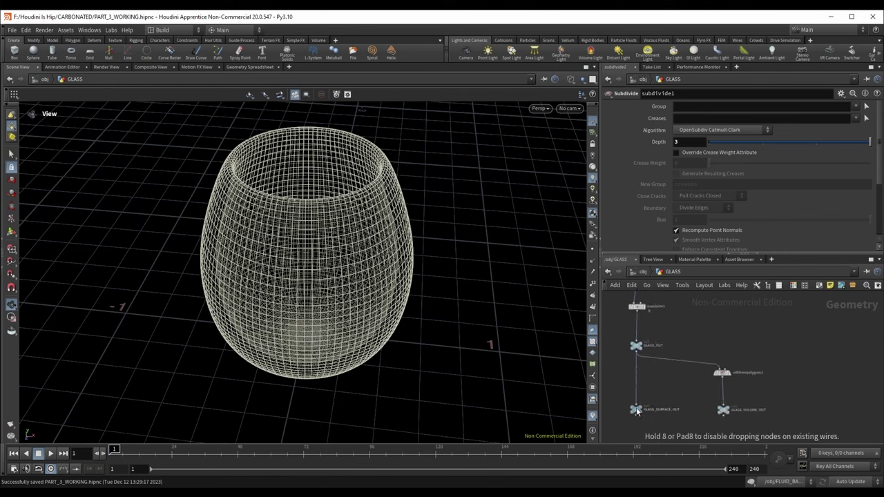
pyautogui.scroll(5, 681, 355)
pyautogui.scroll(2, 646, 307)
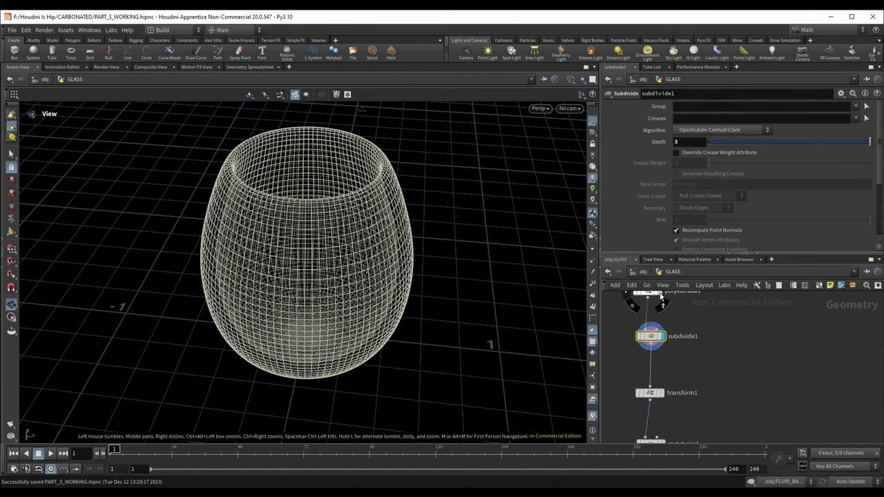
# - Show the depth-3 subdivided glass, then select polyextrude1 to view its 0.077 distance
pyautogui.click(646, 296)
pyautogui.click(651, 336)
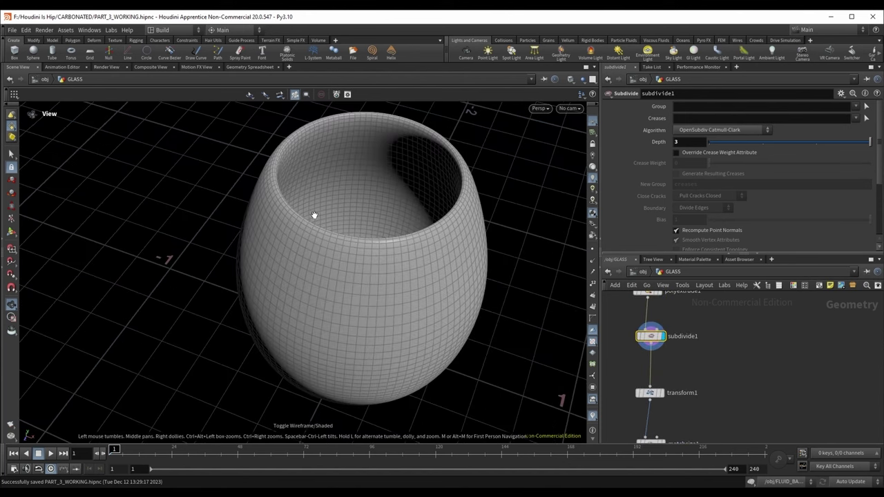
pyautogui.moveTo(385, 216); pyautogui.dragTo(387, 187)
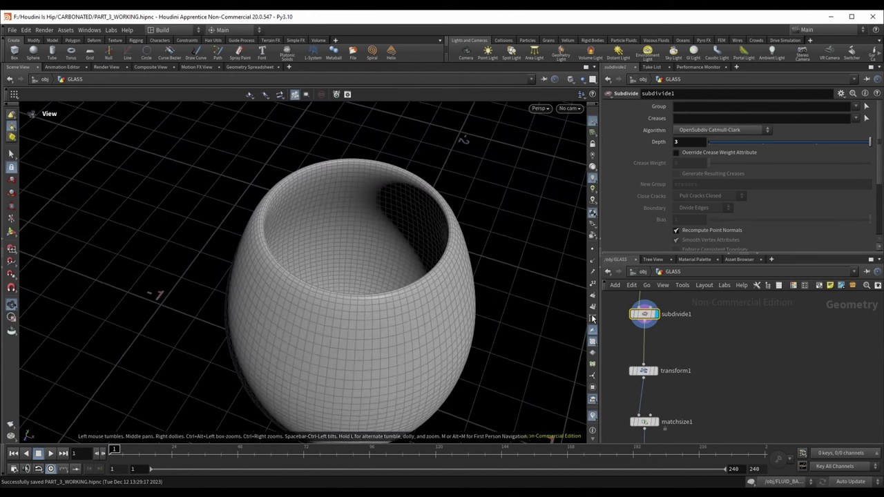
pyautogui.moveTo(650, 307); pyautogui.dragTo(655, 343, button='middle')
pyautogui.click(651, 326)
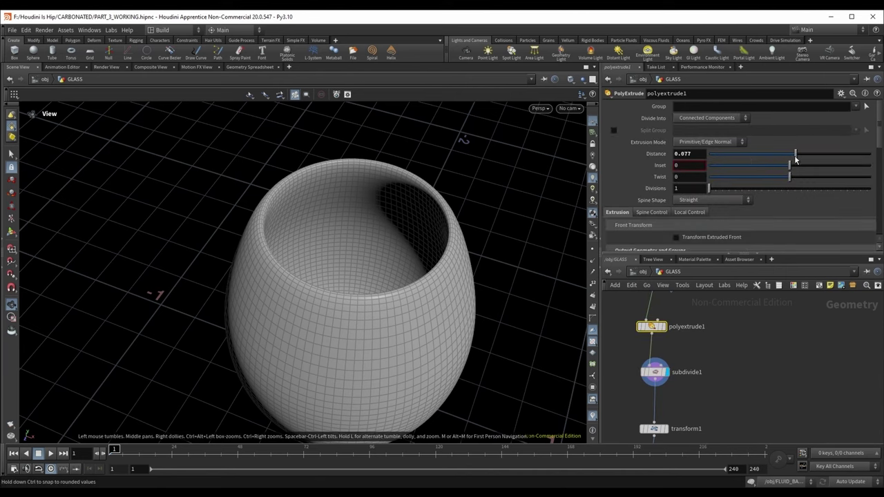
# - Try a thicker polyextrude1 wall distance and display the low-poly extruded glass
pyautogui.moveTo(793, 159)
pyautogui.mouseDown()
pyautogui.moveTo(804, 158)
pyautogui.moveTo(793, 155)
pyautogui.mouseUp()
pyautogui.moveTo(297, 235); pyautogui.dragTo(336, 241)
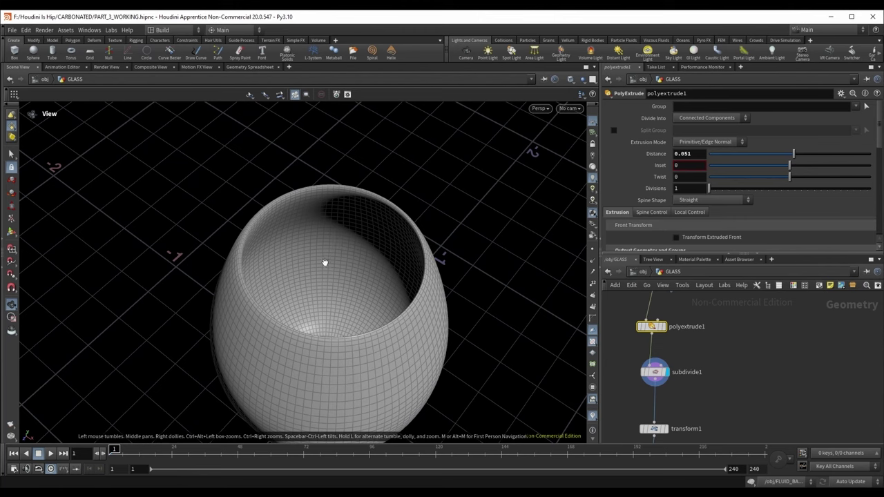
pyautogui.click(662, 326)
pyautogui.scroll(-3, 696, 326)
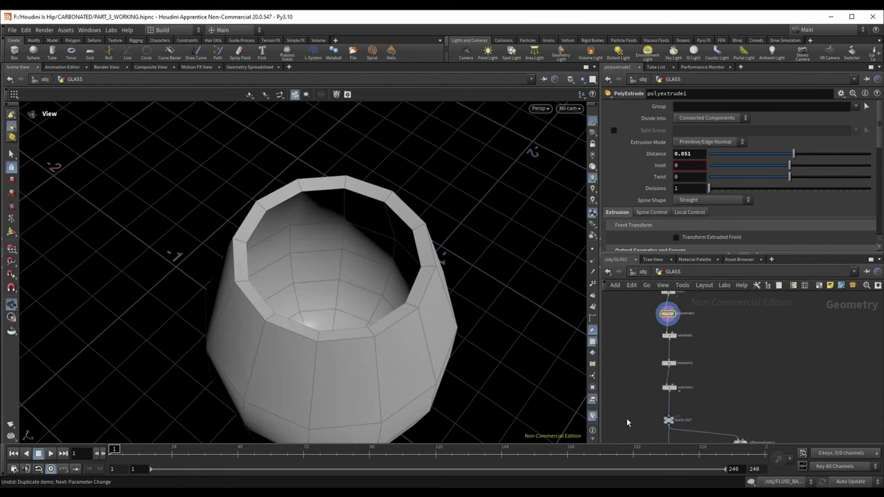
# - Select the five glass-chain nodes and create a reference copy placed beside the original column
pyautogui.moveTo(627, 422); pyautogui.dragTo(710, 305)
pyautogui.scroll(4, 657, 412)
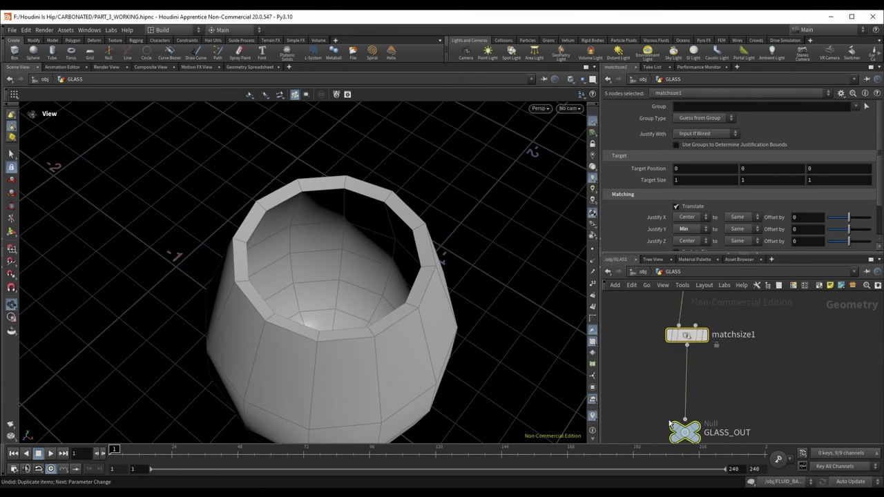
pyautogui.scroll(-3, 669, 423)
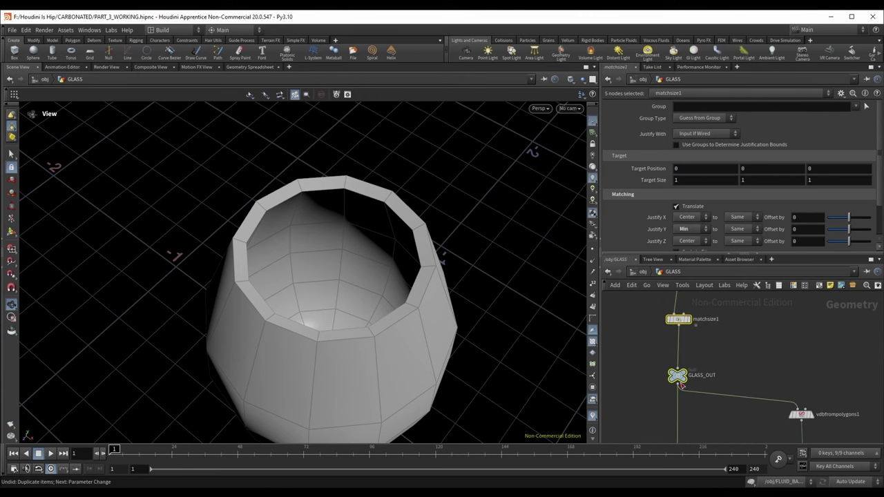
pyautogui.scroll(-3, 710, 361)
pyautogui.rightClick(665, 302)
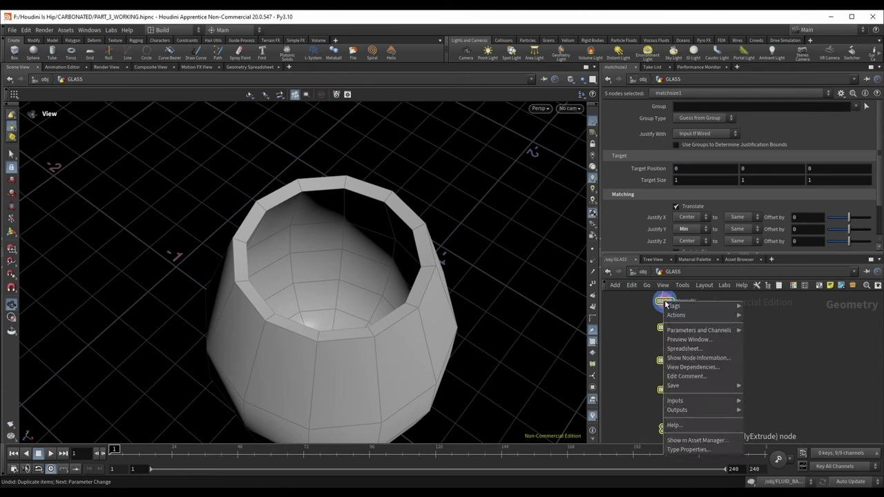
pyautogui.click(767, 354)
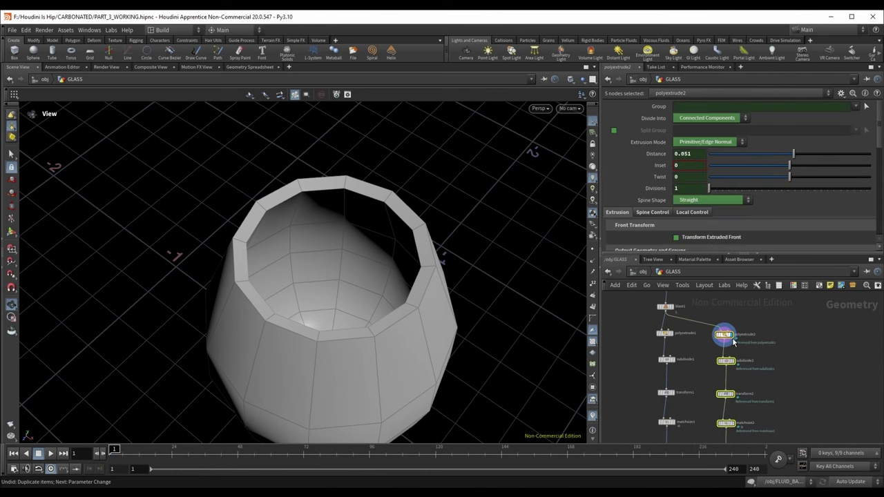
pyautogui.click(732, 338)
pyautogui.moveTo(796, 323); pyautogui.dragTo(696, 365, button='middle')
pyautogui.scroll(3, 708, 331)
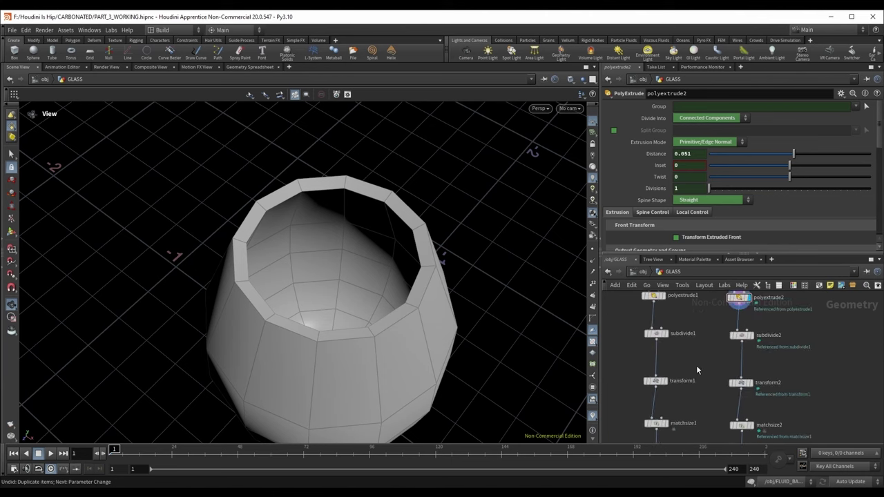
pyautogui.scroll(2, 677, 337)
# - Compare polyextrude1 with its copy, nudging the original distance to 0.114
pyautogui.click(652, 336)
pyautogui.click(737, 337)
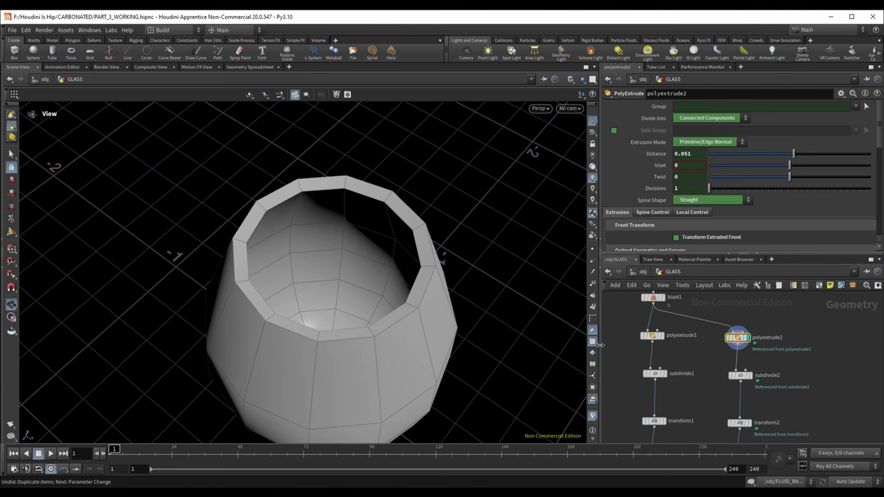
pyautogui.scroll(2, 652, 336)
pyautogui.click(652, 336)
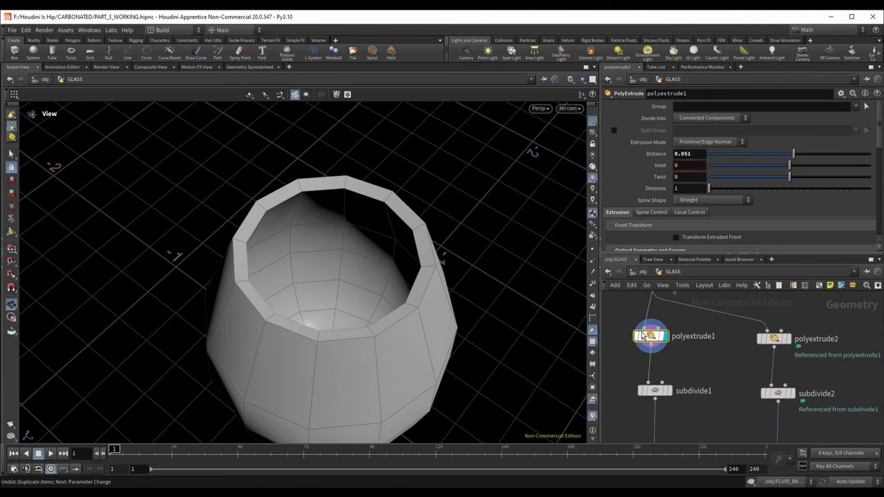
pyautogui.moveTo(801, 159); pyautogui.dragTo(807, 159)
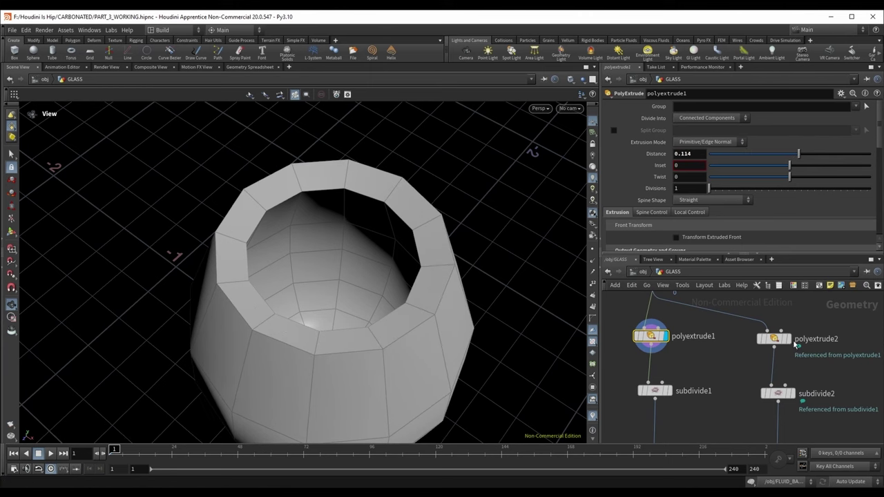
# - Delete the channel on polyextrude2's Distance so it no longer follows the original
pyautogui.click(786, 339)
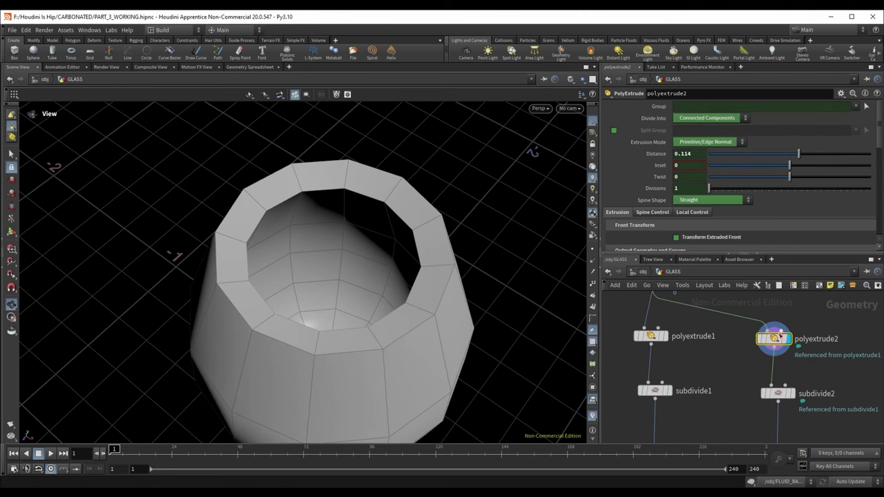
pyautogui.rightClick(657, 154)
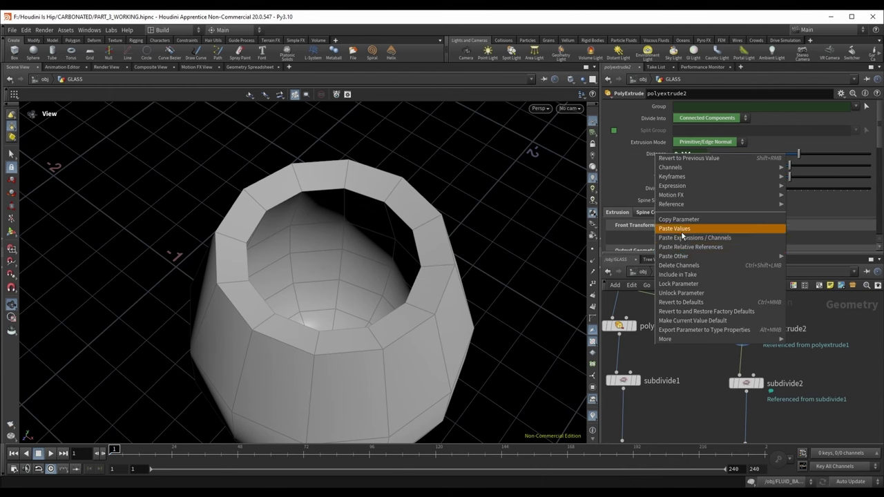
pyautogui.click(683, 266)
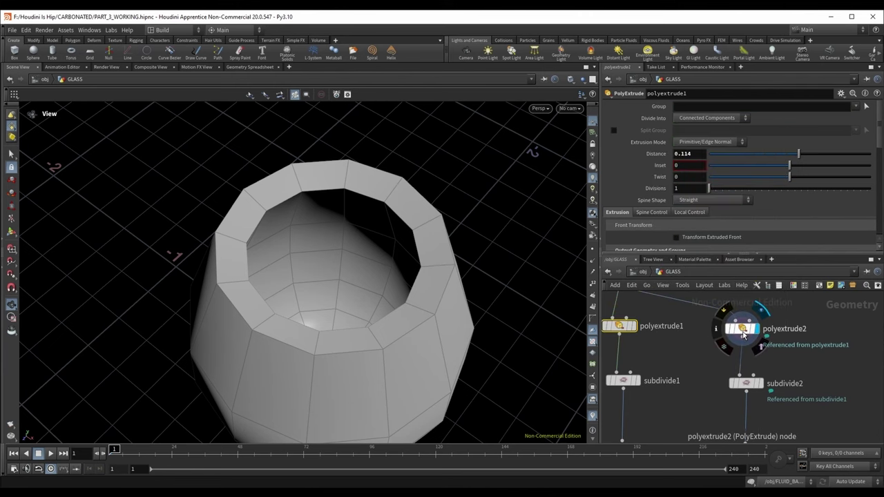
# - Set polyextrude1's Distance to 0.15 and display the finished GLASS_OUT glass
pyautogui.click(623, 325)
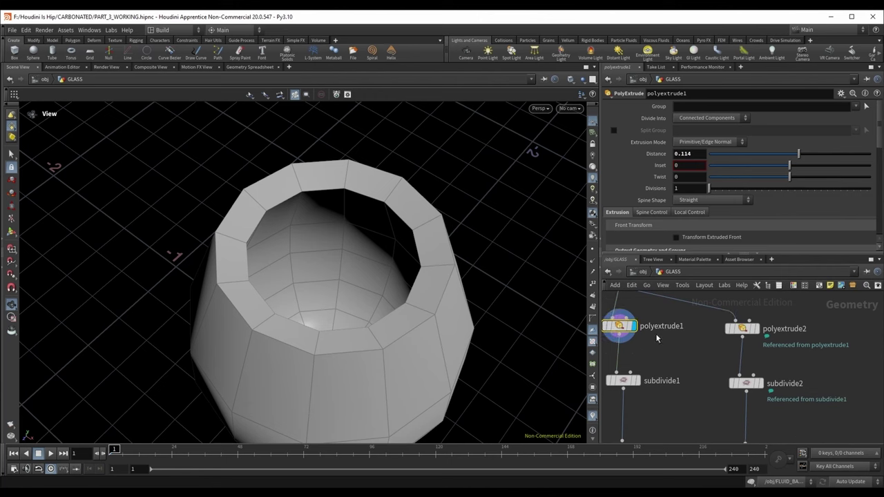
pyautogui.moveTo(628, 340); pyautogui.dragTo(668, 356, button='middle')
pyautogui.scroll(-3, 677, 356)
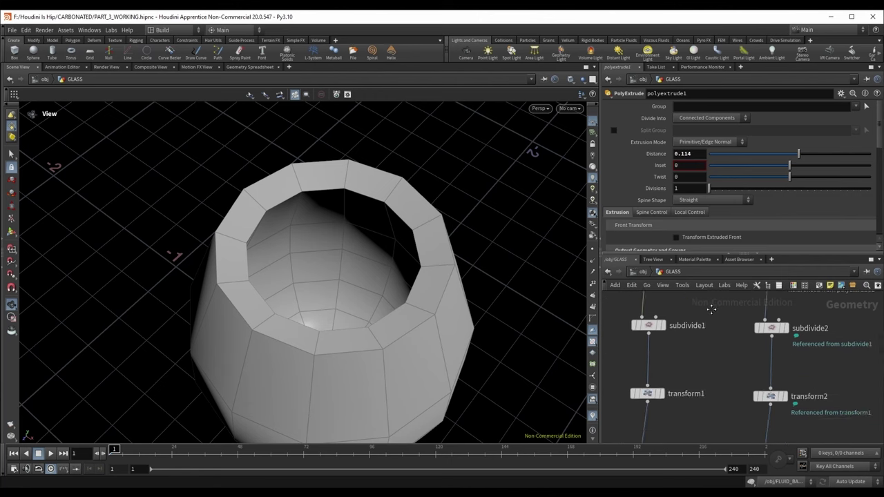
pyautogui.scroll(3, 694, 391)
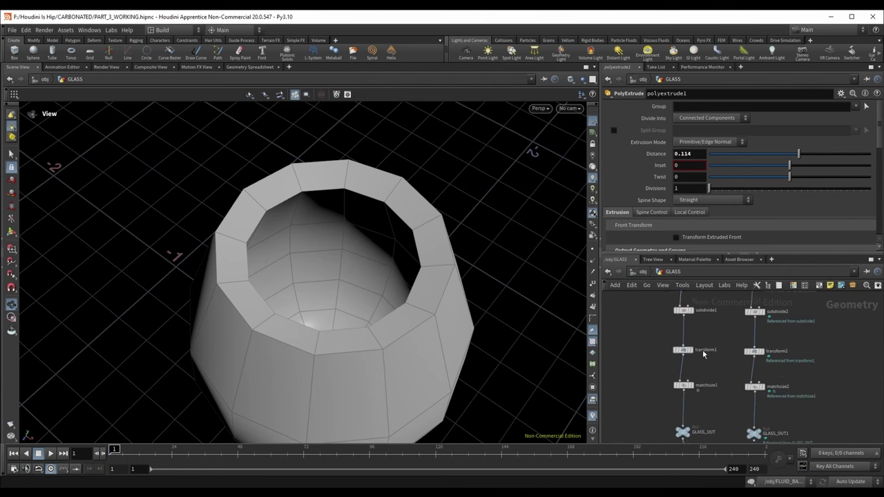
pyautogui.moveTo(682, 154); pyautogui.dragTo(675, 154)
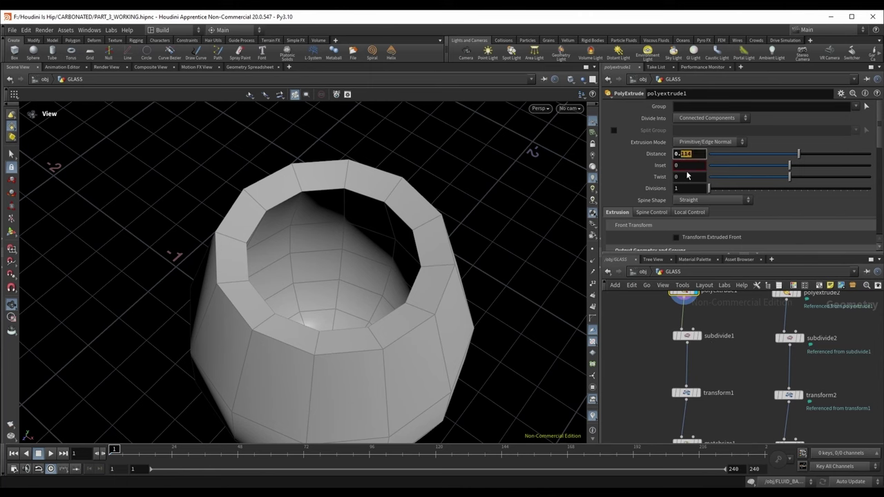
pyautogui.write('0.15')
pyautogui.press('Return')
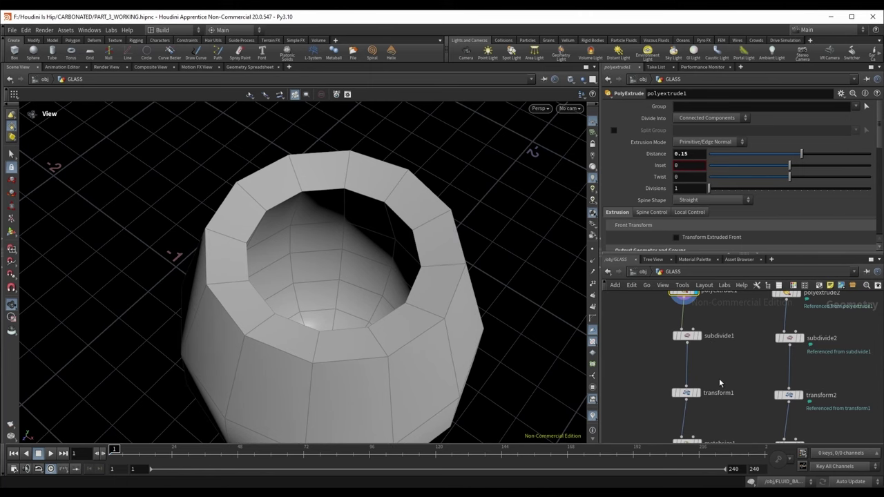
pyautogui.click(687, 376)
pyautogui.moveTo(718, 428); pyautogui.dragTo(699, 367, button='middle')
# - Frame the GLASS_OUT cup, then display and orbit the glass VDB volume output
pyautogui.click(661, 399)
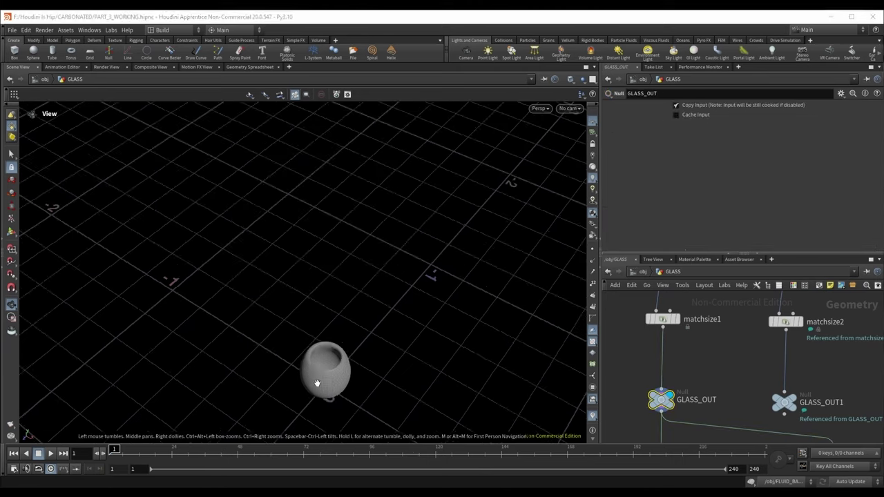
pyautogui.press('f')
pyautogui.moveTo(306, 247); pyautogui.dragTo(369, 333)
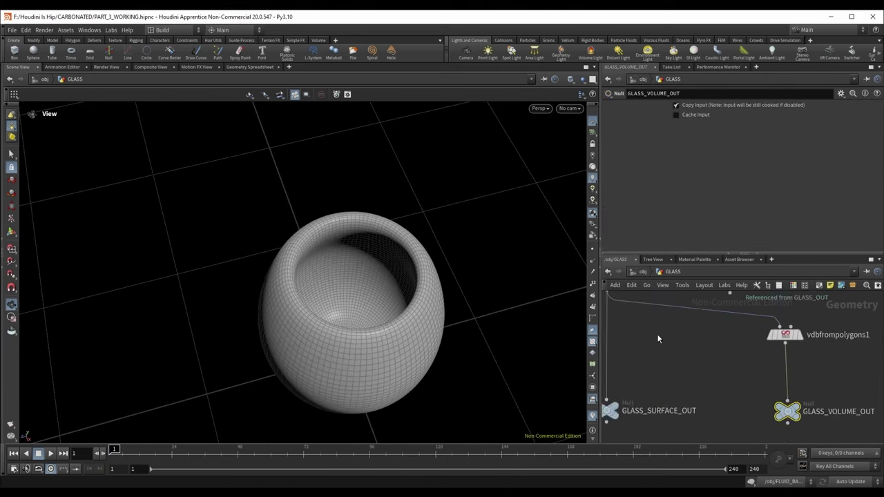
pyautogui.scroll(-2, 658, 339)
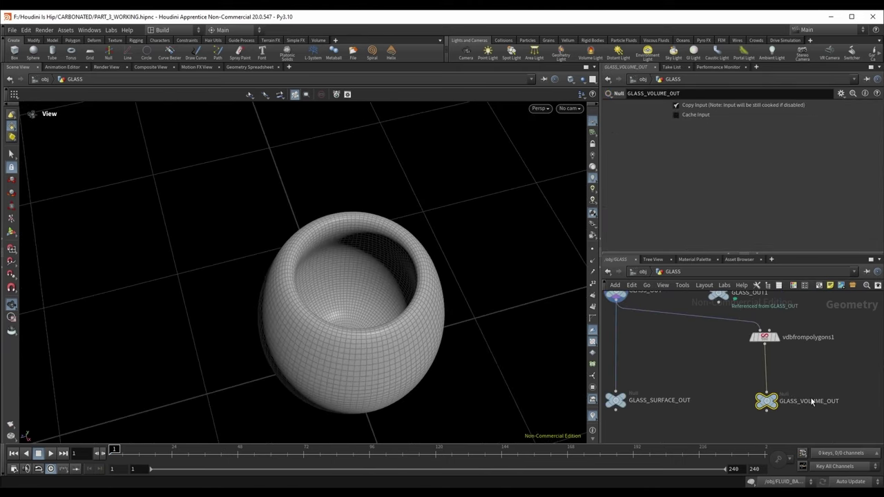
pyautogui.click(762, 401)
pyautogui.moveTo(382, 306)
pyautogui.mouseDown()
pyautogui.moveTo(371, 326)
pyautogui.moveTo(387, 292)
pyautogui.mouseUp()
pyautogui.scroll(-2, 689, 363)
# - Toggle display between GLASS_OUT and GLASS_OUT1 to compare them, then select polyextrude2
pyautogui.moveTo(688, 363); pyautogui.dragTo(694, 478, button='middle')
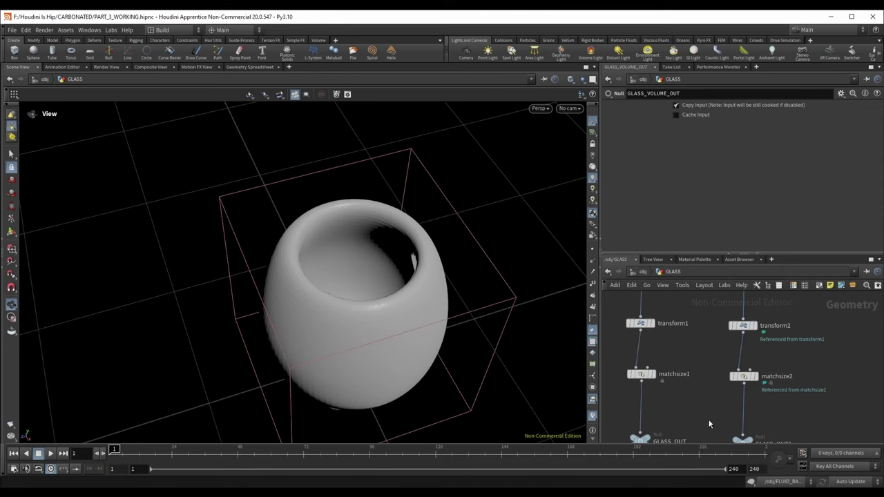
pyautogui.scroll(3, 694, 414)
pyautogui.click(631, 371)
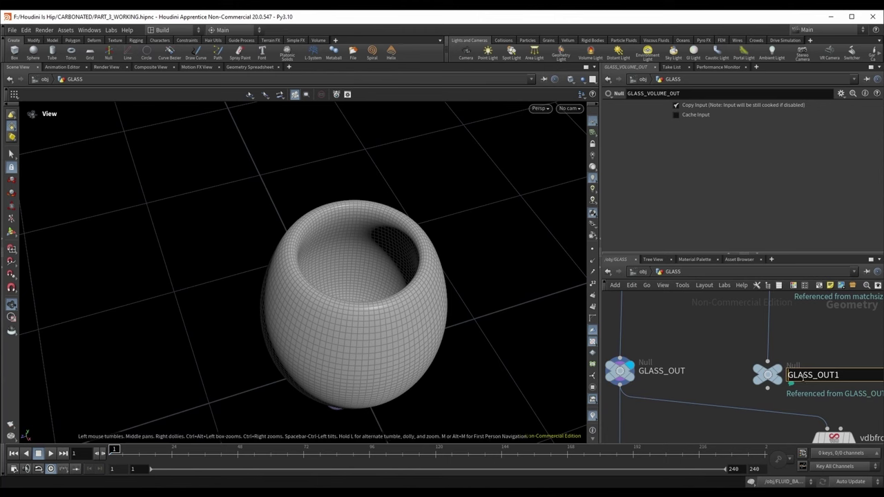
pyautogui.click(779, 374)
pyautogui.click(630, 371)
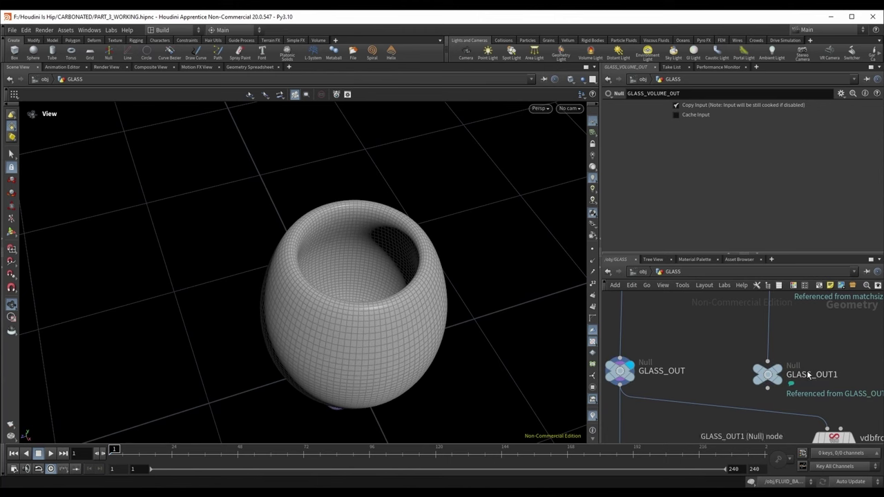
pyautogui.click(773, 373)
pyautogui.scroll(-2, 791, 389)
pyautogui.moveTo(791, 389); pyautogui.dragTo(762, 496, button='middle')
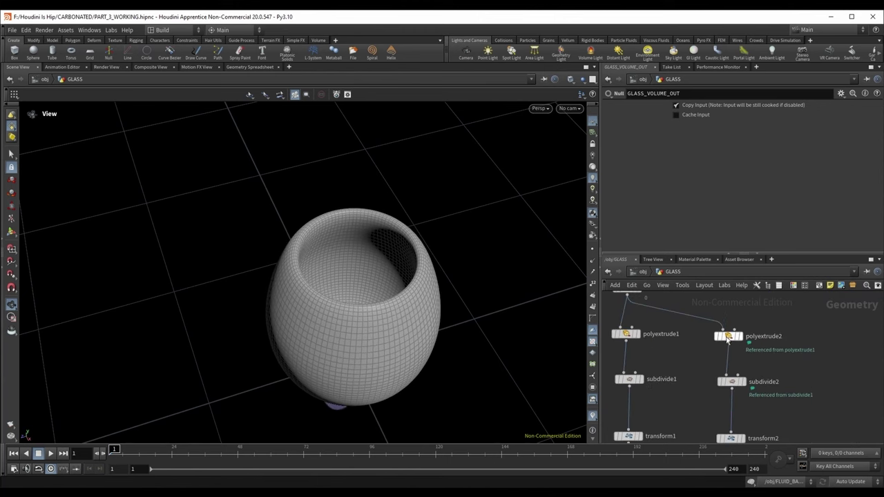
pyautogui.click(728, 336)
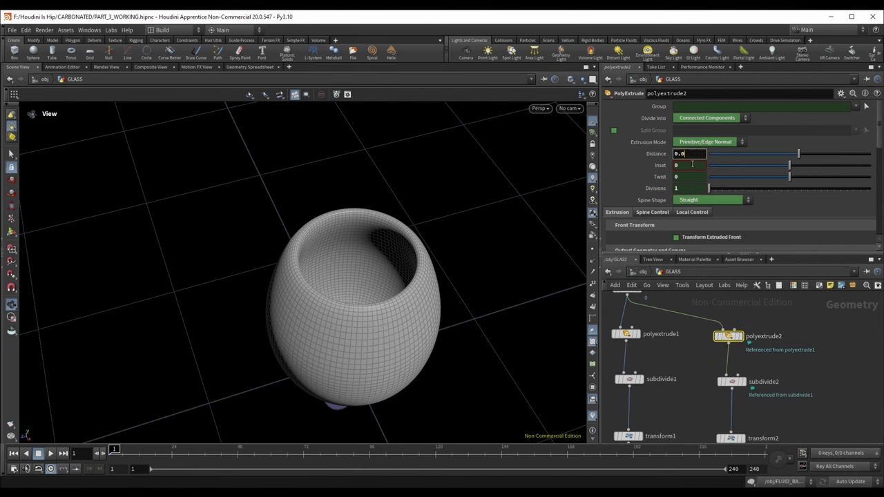
# - Set the copied extrusion distance to 0.035 and rename GLASS_OUT1 to GLASS_RENDER
pyautogui.press('Return')
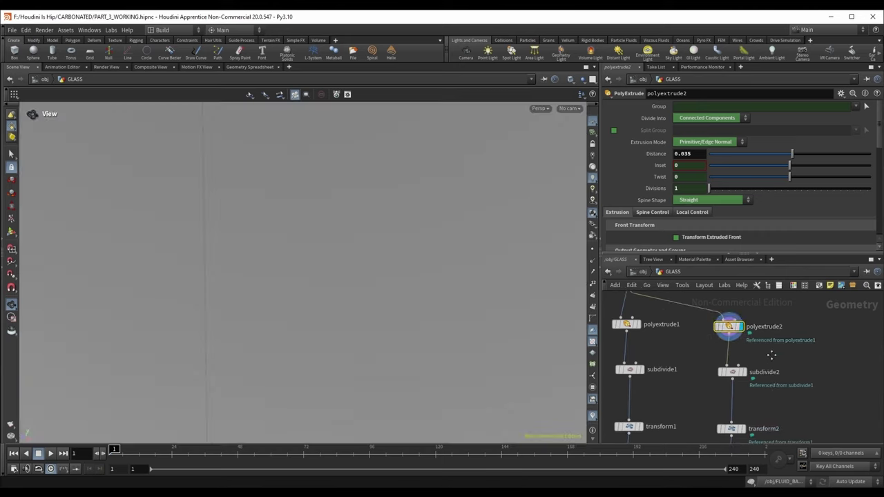
pyautogui.scroll(-2, 740, 342)
pyautogui.scroll(-3, 742, 359)
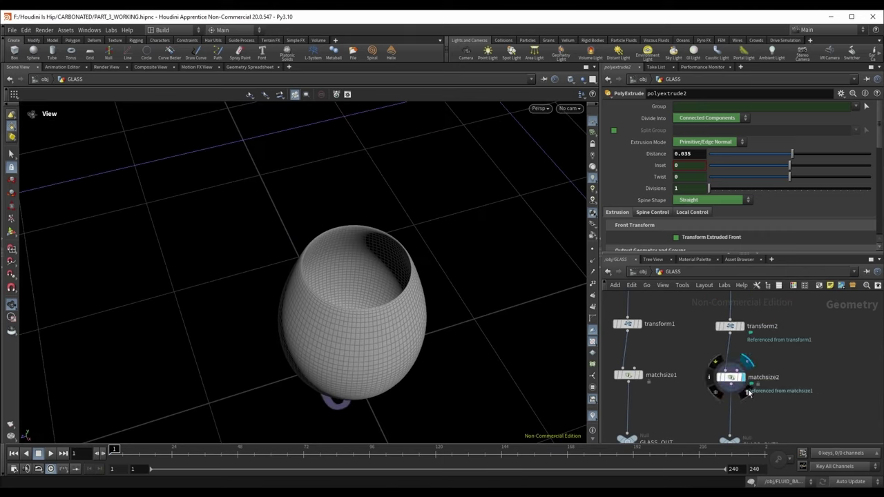
pyautogui.doubleClick(771, 381)
pyautogui.write('GL')
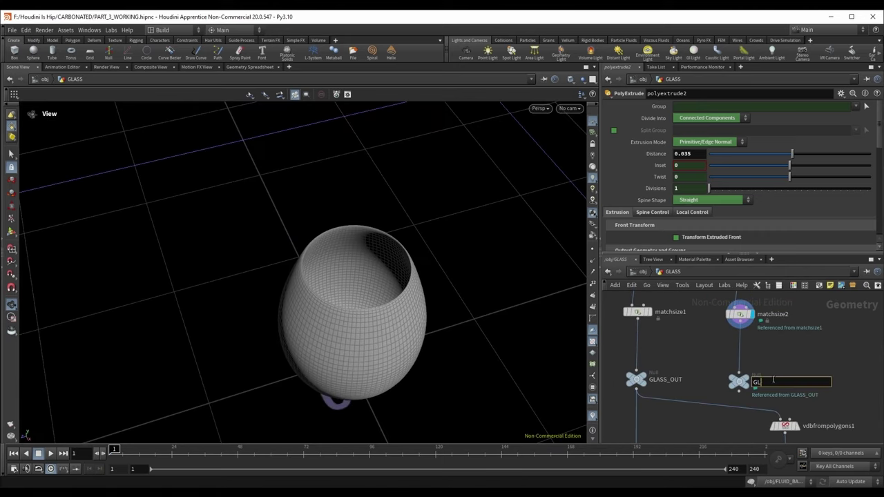
pyautogui.write('ASS_RENDER')
pyautogui.press('Return')
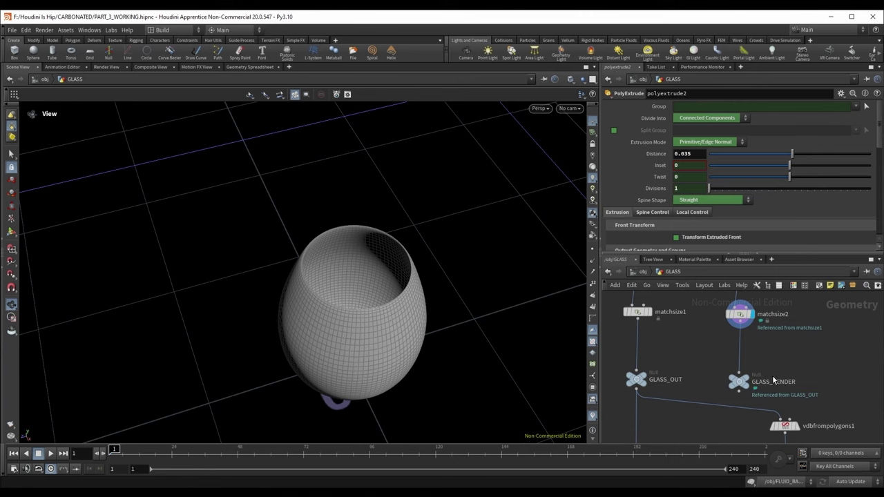
pyautogui.moveTo(774, 380); pyautogui.dragTo(778, 375)
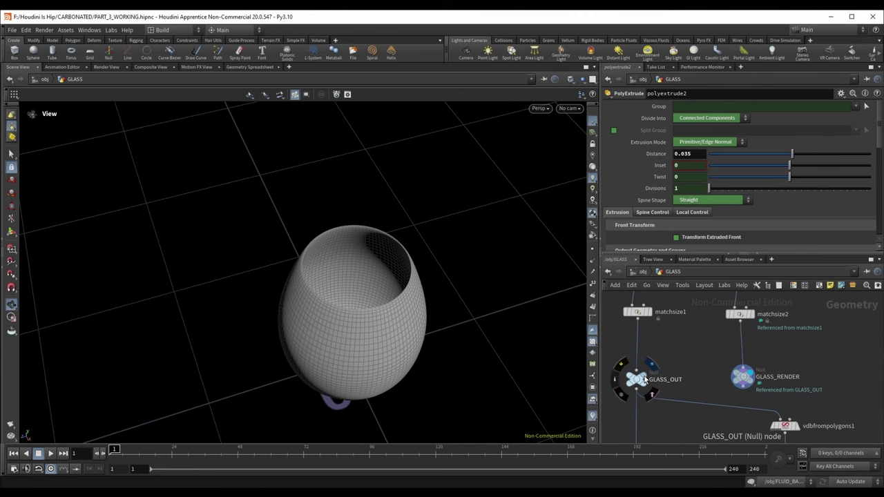
# - Rename GLASS_OUT to GLASS_COLLIDER_OUT and display GLASS_RENDER in the viewport
pyautogui.click(652, 369)
pyautogui.click(636, 379)
pyautogui.doubleClick(680, 380)
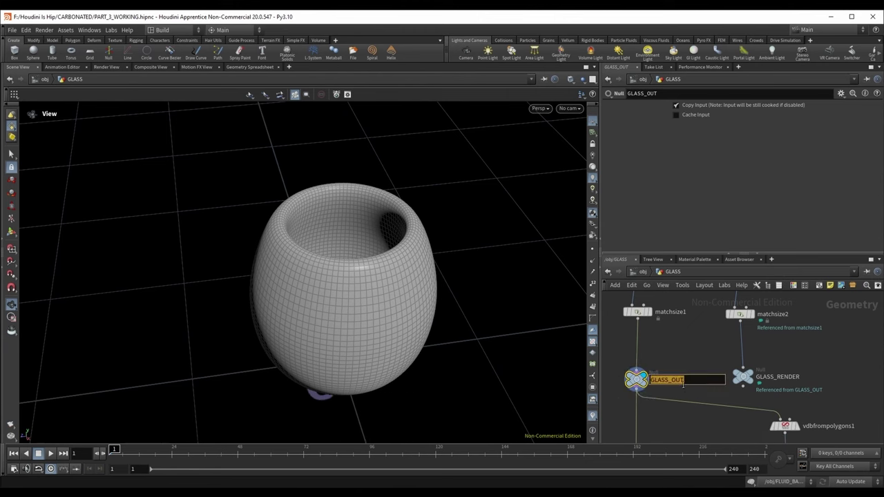
pyautogui.write('GLASS_COLLIDER_OUT')
pyautogui.press('Return')
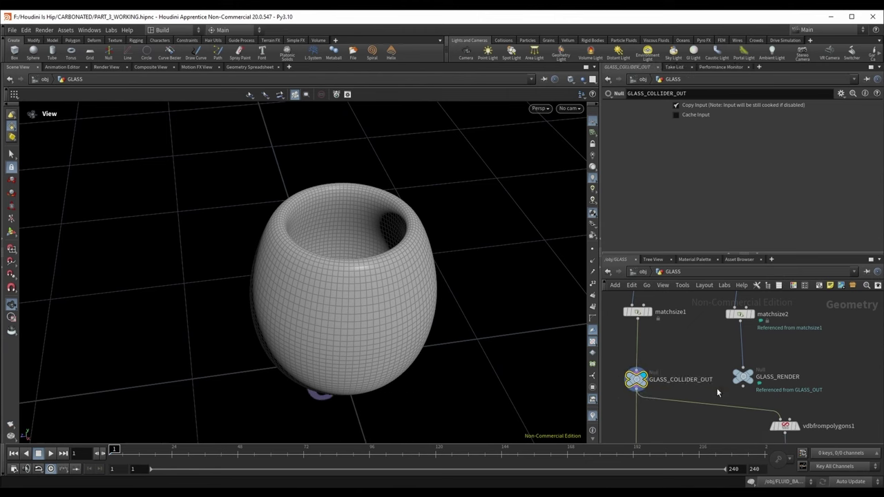
pyautogui.click(754, 373)
pyautogui.click(742, 377)
pyautogui.moveTo(397, 265); pyautogui.dragTo(366, 269)
# - Return to /obj and go into FLUID_BASE_DYNAMICS, then into FLIP_FLUID_SOLVER
pyautogui.press('u')
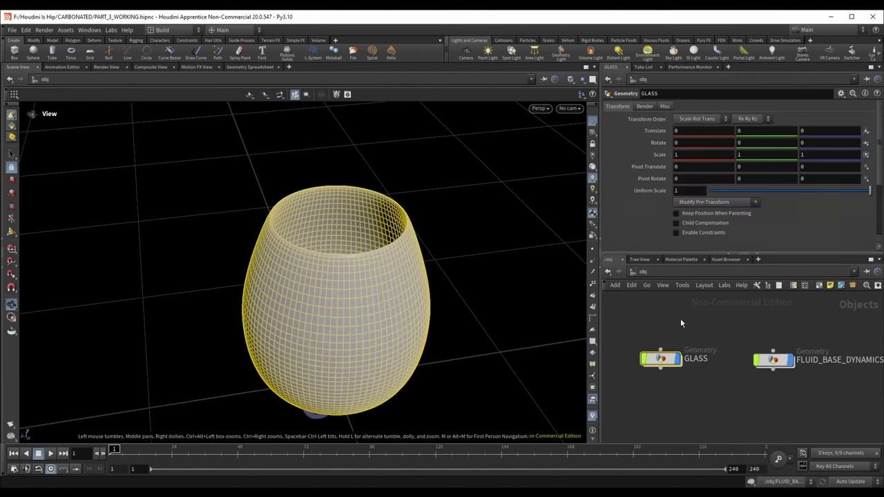
pyautogui.doubleClick(773, 359)
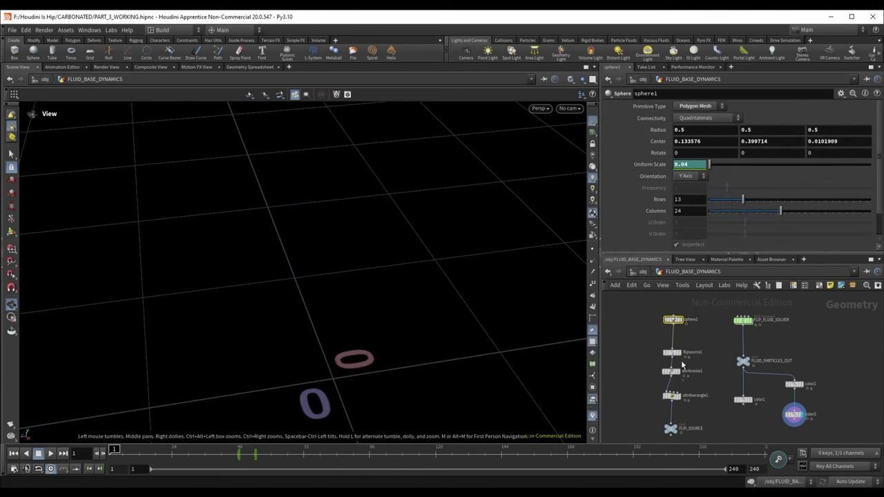
pyautogui.doubleClick(743, 320)
pyautogui.moveTo(747, 304); pyautogui.dragTo(752, 364, button='middle')
pyautogui.click(671, 273)
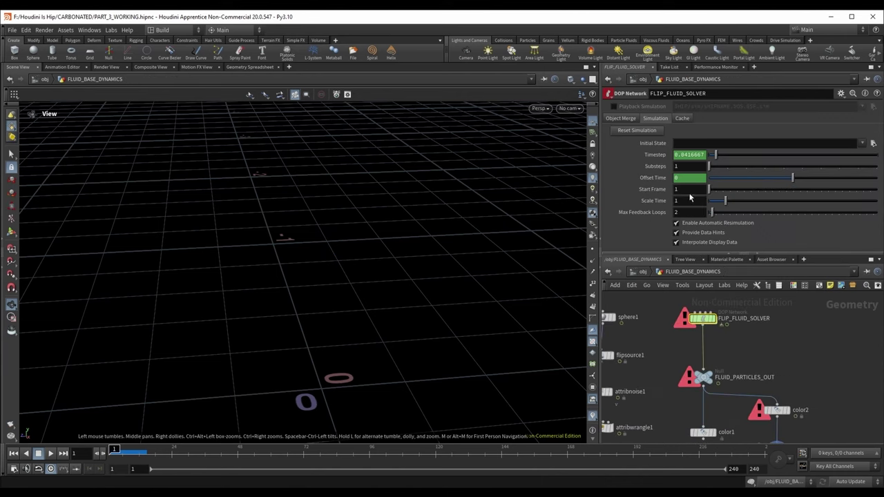
pyautogui.doubleClick(706, 319)
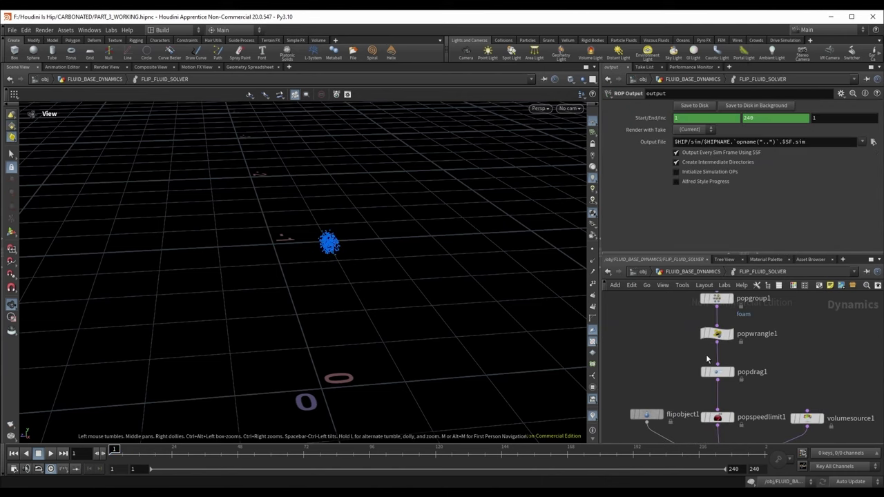
pyautogui.click(724, 334)
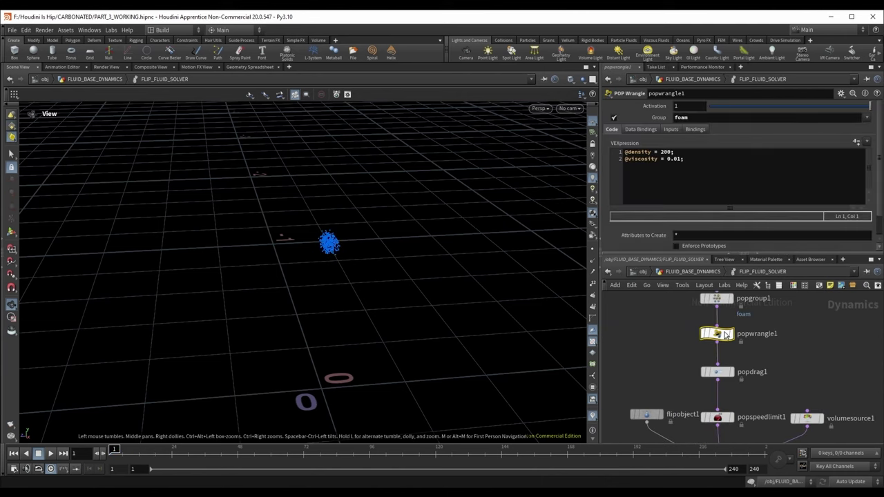
pyautogui.click(683, 158)
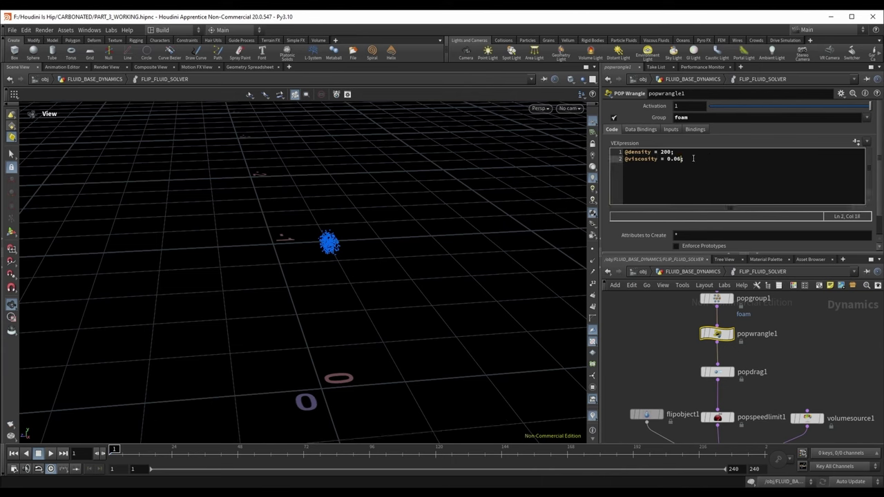
pyautogui.write('5')
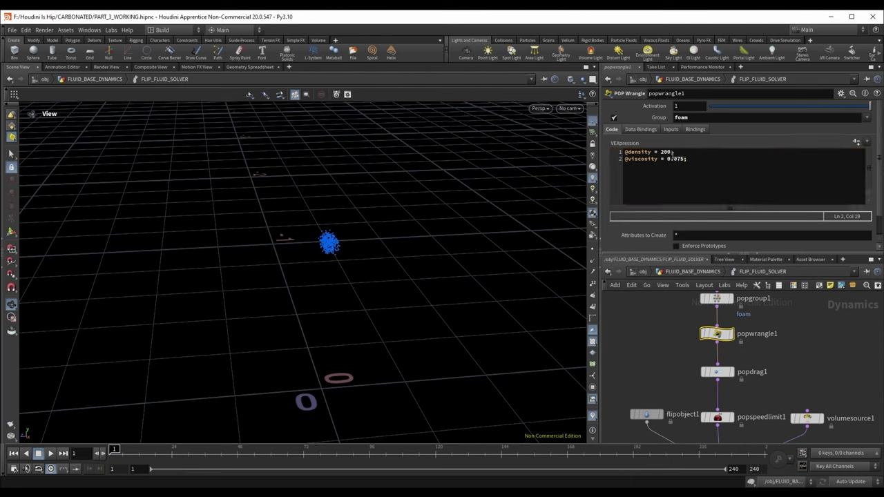
pyautogui.press('End')
pyautogui.moveTo(687, 159); pyautogui.dragTo(634, 143)
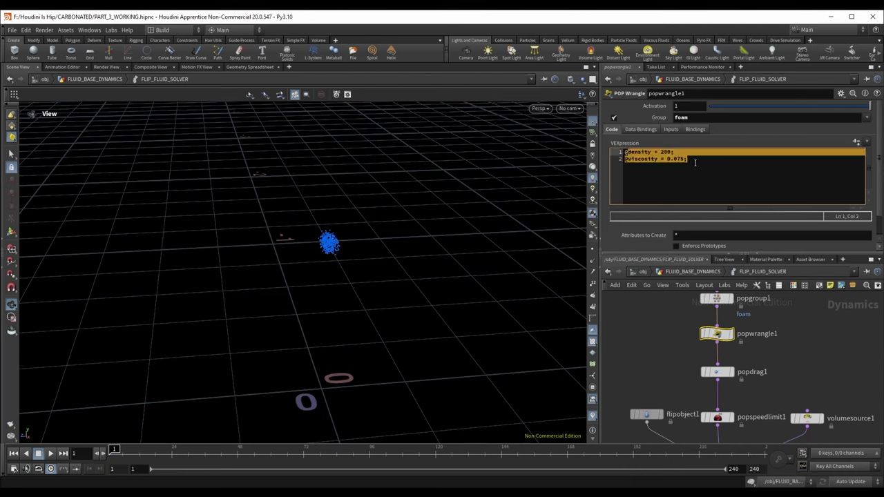
pyautogui.click(737, 353)
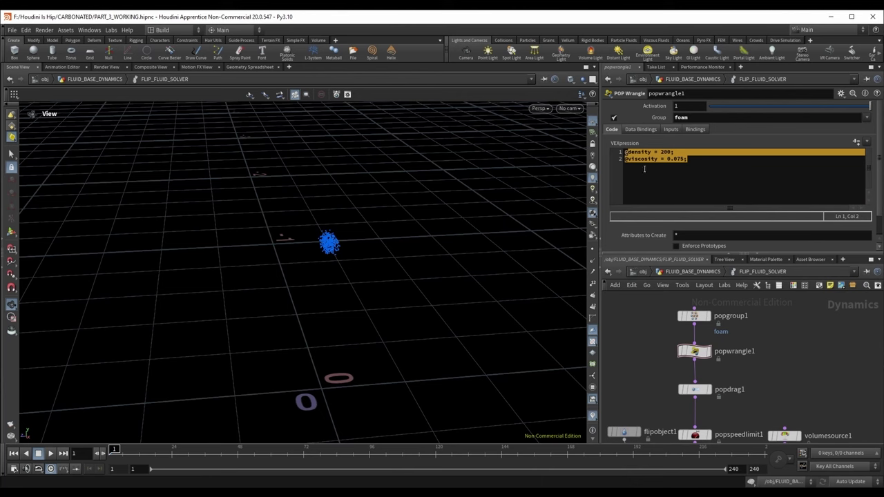
pyautogui.click(644, 168)
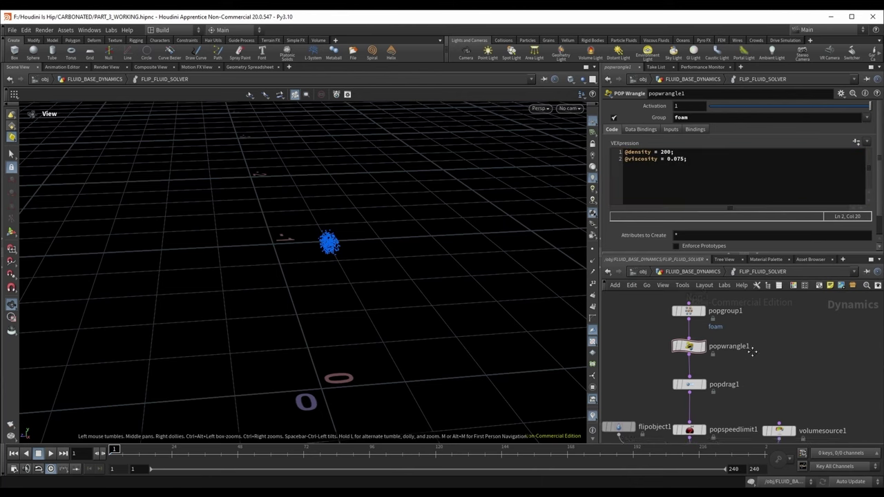
# - Pan the solver network down to flipsolver1 and tilt the 3D view lower
pyautogui.scroll(-2, 718, 335)
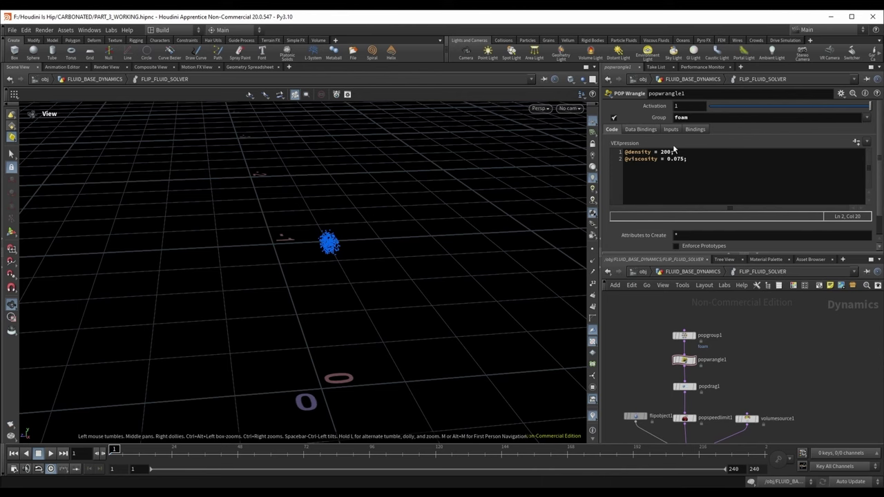
pyautogui.moveTo(696, 326); pyautogui.dragTo(673, 312, button='middle')
pyautogui.moveTo(738, 357); pyautogui.dragTo(746, 311, button='middle')
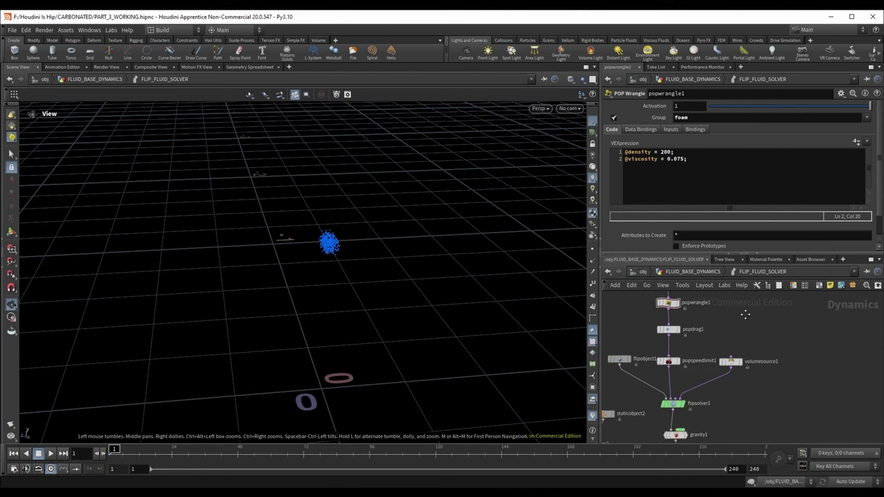
pyautogui.moveTo(372, 277); pyautogui.dragTo(349, 246)
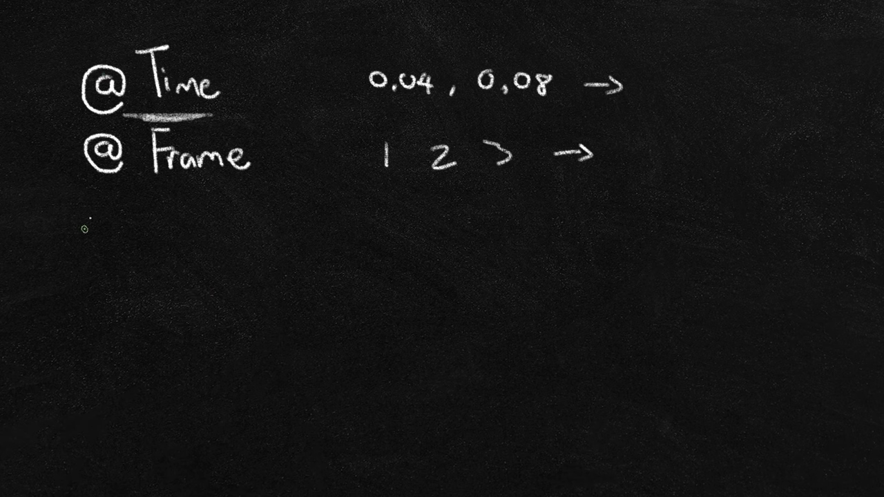
# - Draw four frame boxes with the numbers 1 to 4 underneath
pyautogui.moveTo(80, 246)
pyautogui.mouseDown()
pyautogui.moveTo(134, 285)
pyautogui.moveTo(82, 246)
pyautogui.mouseUp()
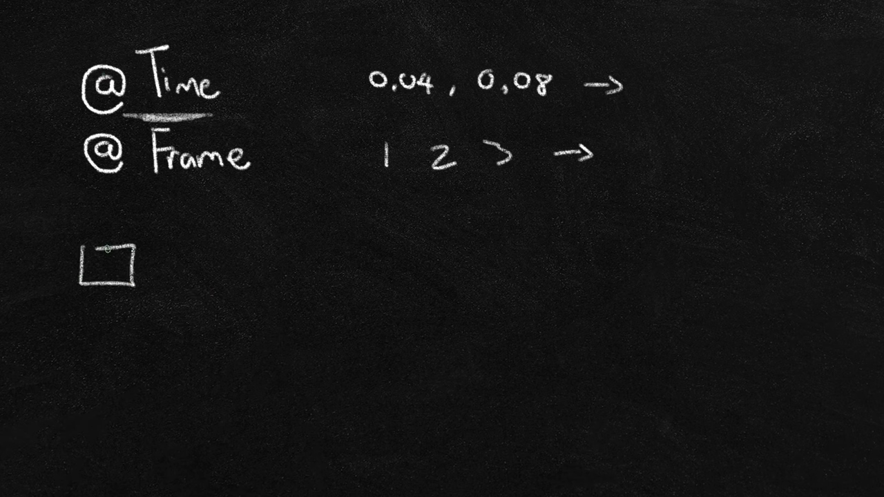
pyautogui.moveTo(148, 246)
pyautogui.mouseDown()
pyautogui.moveTo(147, 265)
pyautogui.moveTo(199, 257)
pyautogui.moveTo(204, 243)
pyautogui.moveTo(208, 284)
pyautogui.moveTo(263, 246)
pyautogui.moveTo(209, 246)
pyautogui.mouseUp()
pyautogui.moveTo(282, 248)
pyautogui.mouseDown()
pyautogui.moveTo(325, 285)
pyautogui.moveTo(281, 247)
pyautogui.mouseUp()
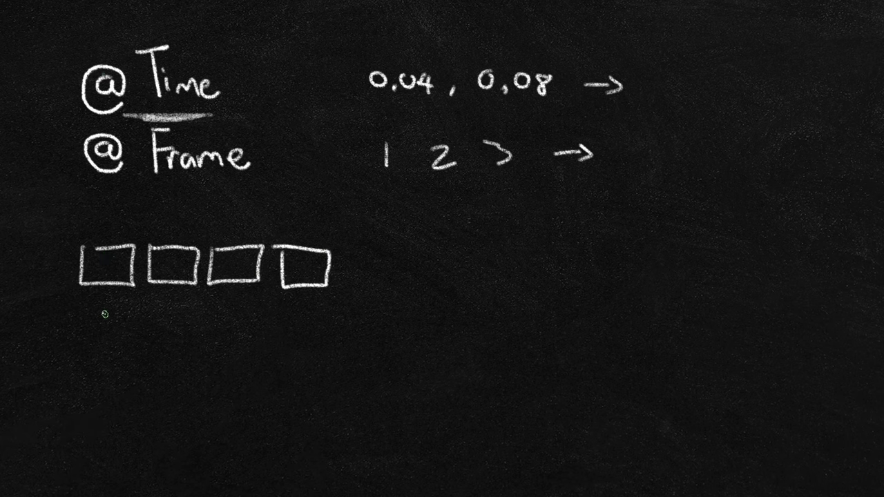
pyautogui.moveTo(99, 313); pyautogui.dragTo(98, 331)
pyautogui.moveTo(154, 317); pyautogui.dragTo(174, 332)
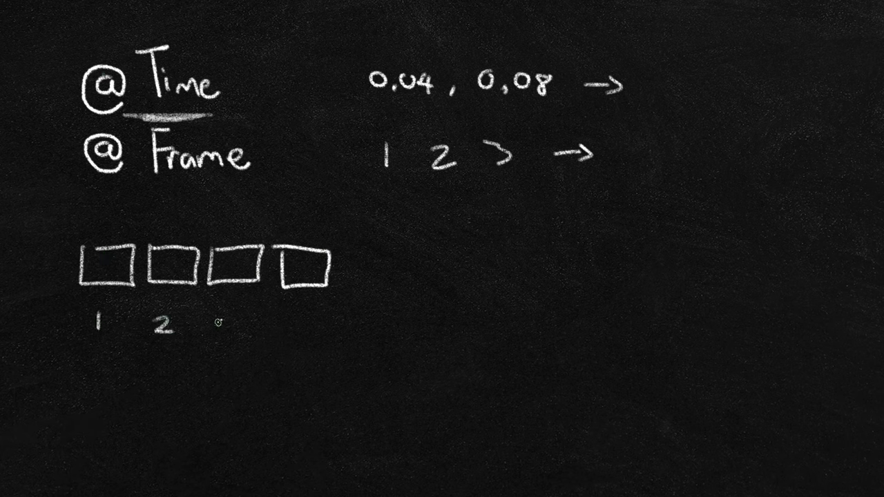
pyautogui.moveTo(220, 316)
pyautogui.mouseDown()
pyautogui.moveTo(242, 325)
pyautogui.moveTo(232, 334)
pyautogui.mouseUp()
pyautogui.moveTo(296, 316); pyautogui.dragTo(316, 331)
pyautogui.moveTo(301, 315); pyautogui.dragTo(304, 338)
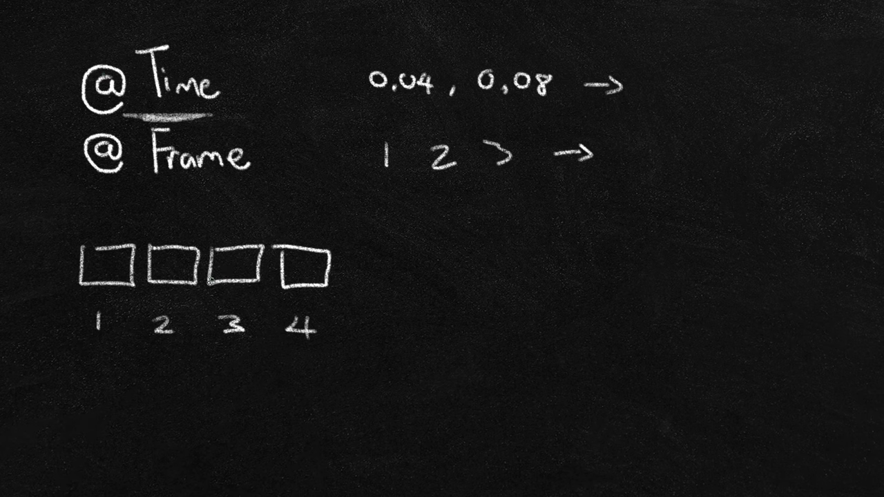
pyautogui.click(111, 334)
# - Mark frame 3 with an X, fence off its box, and write 24fps below
pyautogui.moveTo(232, 359); pyautogui.dragTo(241, 371)
pyautogui.moveTo(241, 352); pyautogui.dragTo(225, 371)
pyautogui.moveTo(210, 236)
pyautogui.mouseDown()
pyautogui.moveTo(212, 354)
pyautogui.moveTo(260, 337)
pyautogui.moveTo(256, 228)
pyautogui.mouseUp()
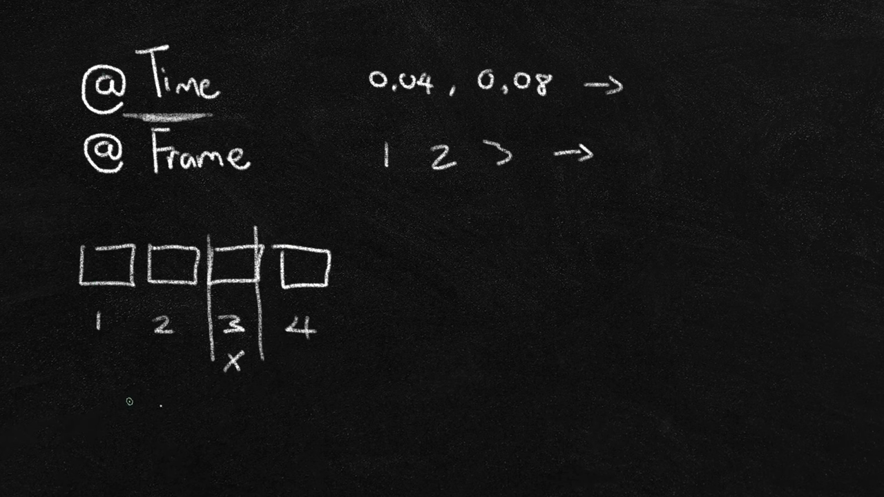
pyautogui.moveTo(95, 408); pyautogui.dragTo(123, 427)
pyautogui.moveTo(133, 410)
pyautogui.mouseDown()
pyautogui.moveTo(145, 430)
pyautogui.moveTo(171, 416)
pyautogui.moveTo(165, 409)
pyautogui.moveTo(166, 425)
pyautogui.moveTo(204, 427)
pyautogui.mouseUp()
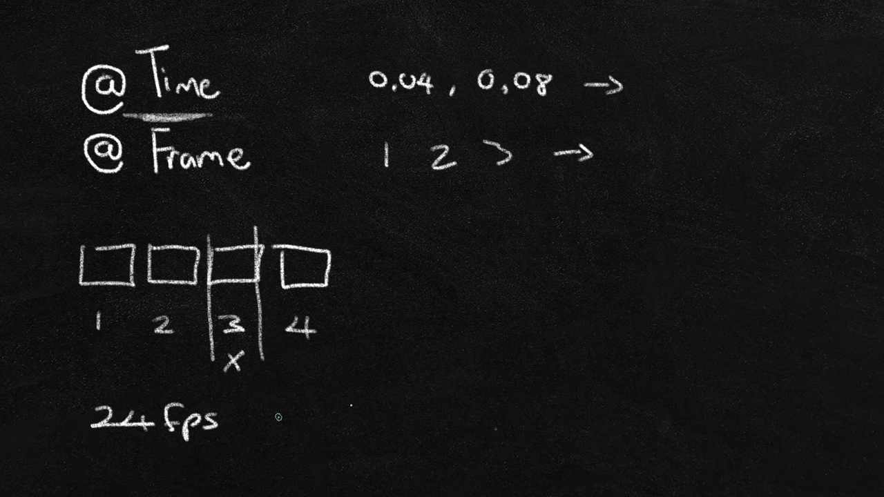
# - Draw a 1–240 frame-range bracket labelled 0 to 10 underneath
pyautogui.moveTo(458, 262)
pyautogui.mouseDown()
pyautogui.moveTo(458, 301)
pyautogui.moveTo(770, 325)
pyautogui.moveTo(773, 259)
pyautogui.mouseUp()
pyautogui.moveTo(446, 332); pyautogui.dragTo(448, 356)
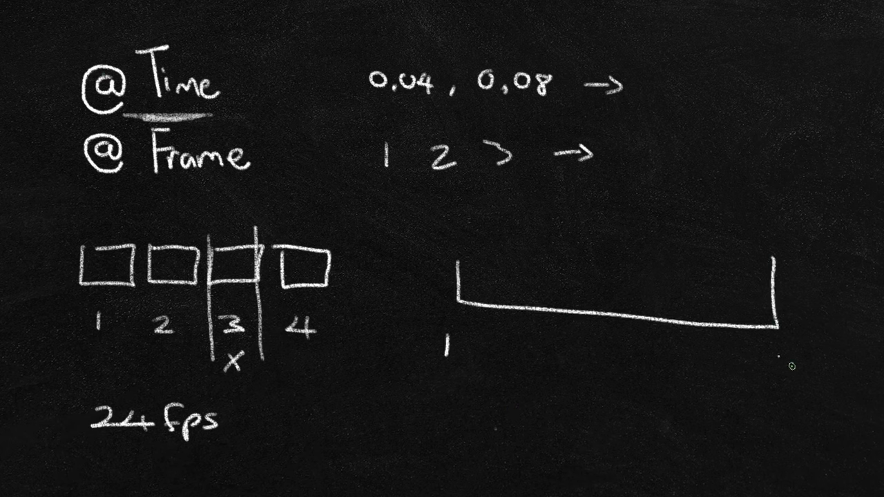
pyautogui.moveTo(762, 344)
pyautogui.mouseDown()
pyautogui.moveTo(809, 357)
pyautogui.moveTo(804, 369)
pyautogui.mouseUp()
pyautogui.moveTo(826, 354); pyautogui.dragTo(824, 354)
pyautogui.moveTo(437, 405); pyautogui.dragTo(440, 408)
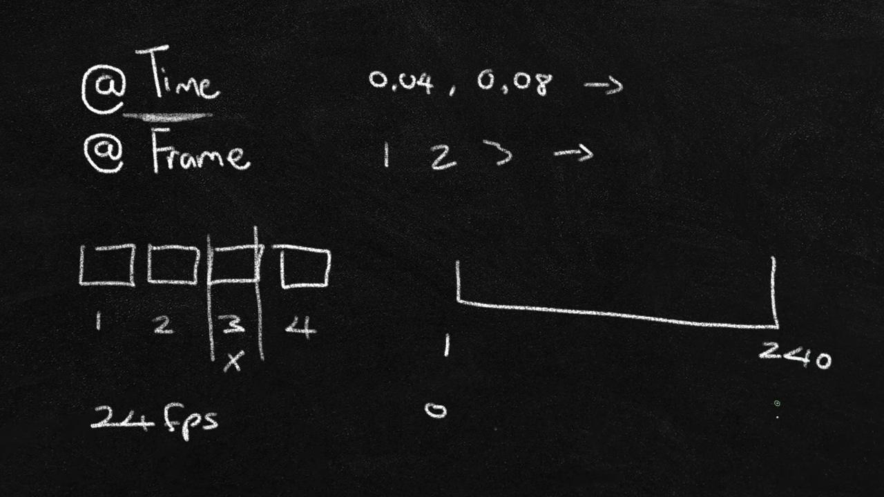
pyautogui.moveTo(778, 404); pyautogui.dragTo(778, 418)
pyautogui.moveTo(796, 404)
pyautogui.mouseDown()
pyautogui.moveTo(791, 419)
pyautogui.moveTo(796, 405)
pyautogui.mouseUp()
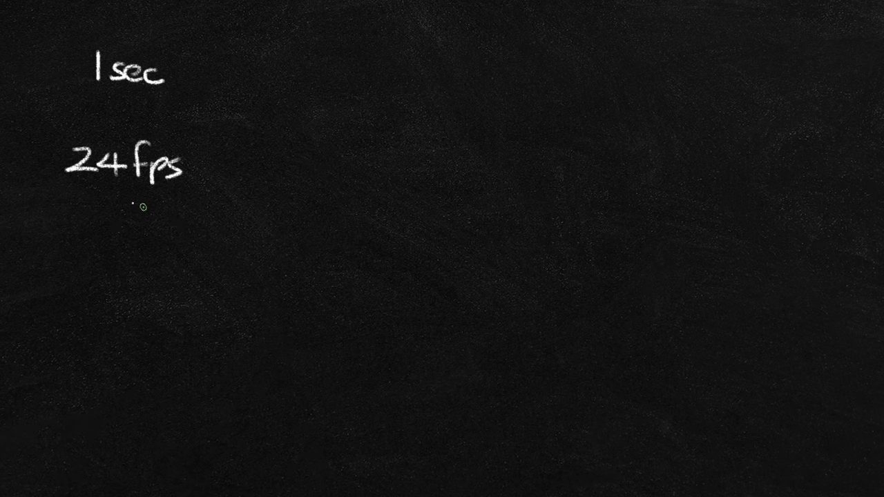
# - Write 240fps beside 24fps, then underline 24fps and 1 sec
pyautogui.moveTo(332, 158); pyautogui.dragTo(357, 170)
pyautogui.moveTo(366, 156)
pyautogui.mouseDown()
pyautogui.moveTo(356, 165)
pyautogui.moveTo(384, 166)
pyautogui.mouseUp()
pyautogui.moveTo(380, 158)
pyautogui.mouseDown()
pyautogui.moveTo(381, 175)
pyautogui.moveTo(430, 146)
pyautogui.moveTo(413, 173)
pyautogui.moveTo(446, 160)
pyautogui.moveTo(450, 167)
pyautogui.mouseUp()
pyautogui.moveTo(465, 158); pyautogui.dragTo(457, 172)
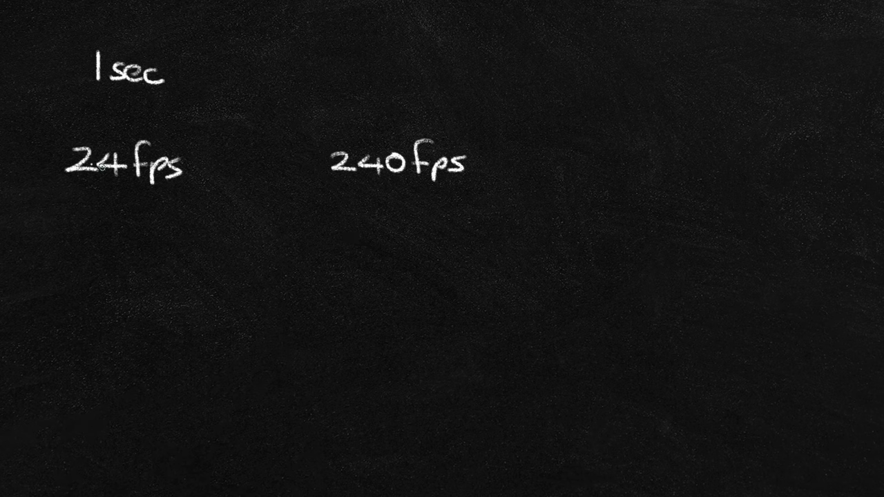
pyautogui.moveTo(67, 189); pyautogui.dragTo(185, 185)
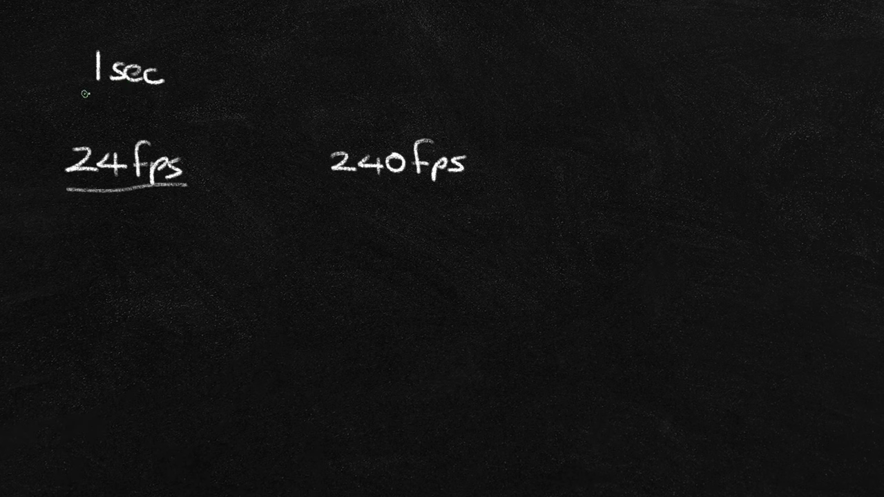
pyautogui.moveTo(83, 91)
pyautogui.mouseDown()
pyautogui.moveTo(167, 99)
pyautogui.moveTo(174, 78)
pyautogui.mouseUp()
pyautogui.moveTo(82, 89); pyautogui.dragTo(82, 79)
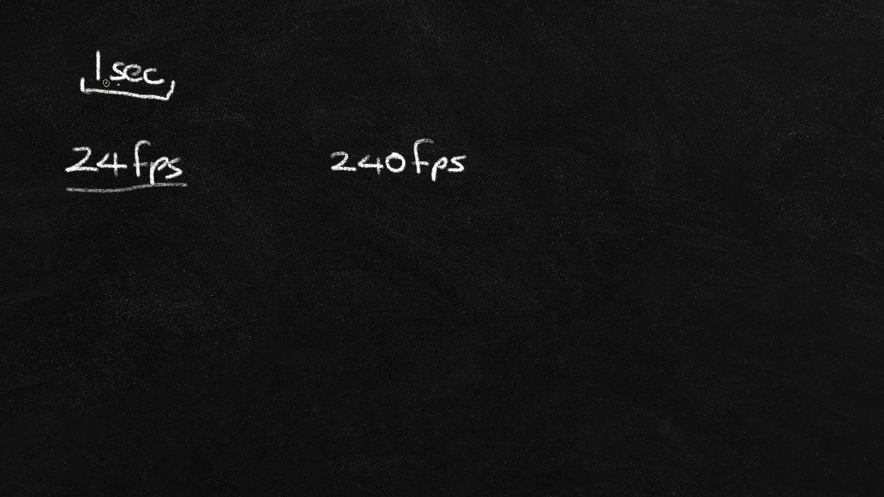
# - Draw arrows down to and below the 24fps and 240fps labels
pyautogui.moveTo(120, 114)
pyautogui.mouseDown()
pyautogui.moveTo(122, 132)
pyautogui.moveTo(129, 123)
pyautogui.mouseUp()
pyautogui.moveTo(395, 115)
pyautogui.mouseDown()
pyautogui.moveTo(395, 131)
pyautogui.moveTo(402, 122)
pyautogui.mouseUp()
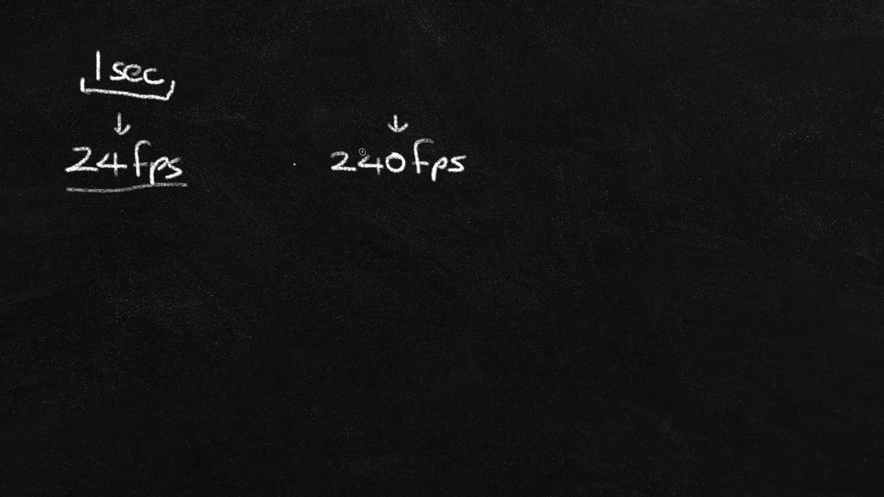
pyautogui.moveTo(105, 211); pyautogui.dragTo(108, 249)
pyautogui.moveTo(99, 231); pyautogui.dragTo(120, 232)
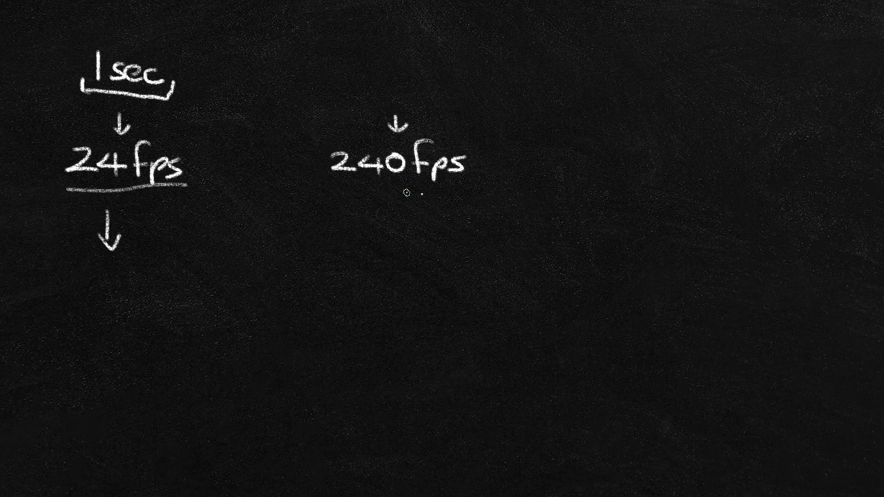
pyautogui.moveTo(398, 210); pyautogui.dragTo(399, 241)
pyautogui.moveTo(389, 228); pyautogui.dragTo(413, 229)
# - Write 1 sec and 10 sec under the columns, circle 10 sec, then clear the board
pyautogui.moveTo(73, 288)
pyautogui.mouseDown()
pyautogui.moveTo(74, 309)
pyautogui.moveTo(138, 314)
pyautogui.mouseUp()
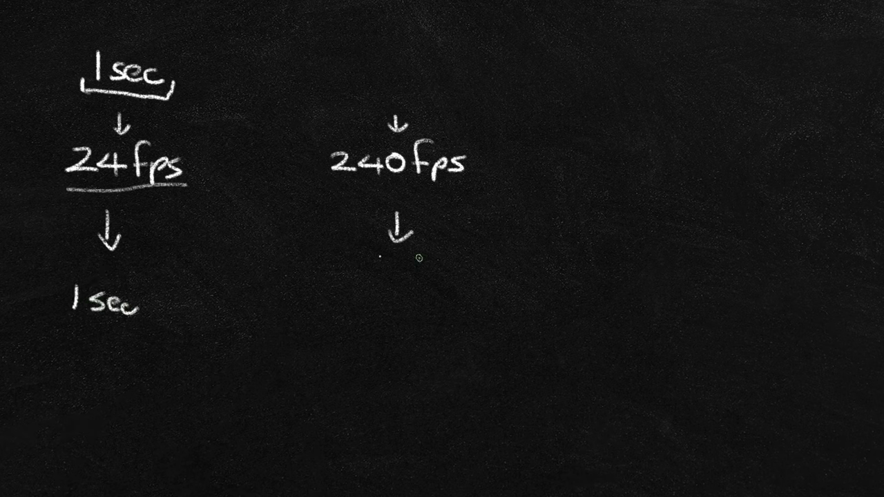
pyautogui.moveTo(346, 286)
pyautogui.mouseDown()
pyautogui.moveTo(345, 301)
pyautogui.moveTo(361, 285)
pyautogui.moveTo(387, 299)
pyautogui.moveTo(440, 305)
pyautogui.mouseUp()
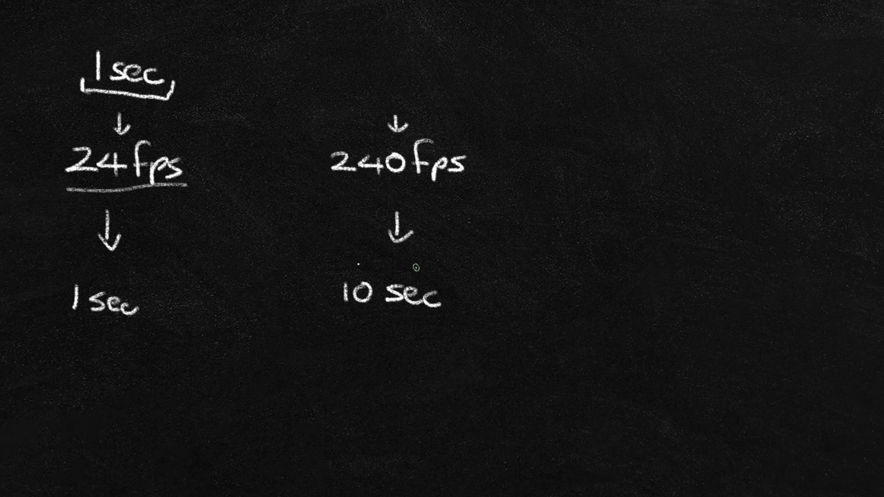
pyautogui.moveTo(442, 270)
pyautogui.mouseDown()
pyautogui.moveTo(320, 284)
pyautogui.moveTo(402, 275)
pyautogui.mouseUp()
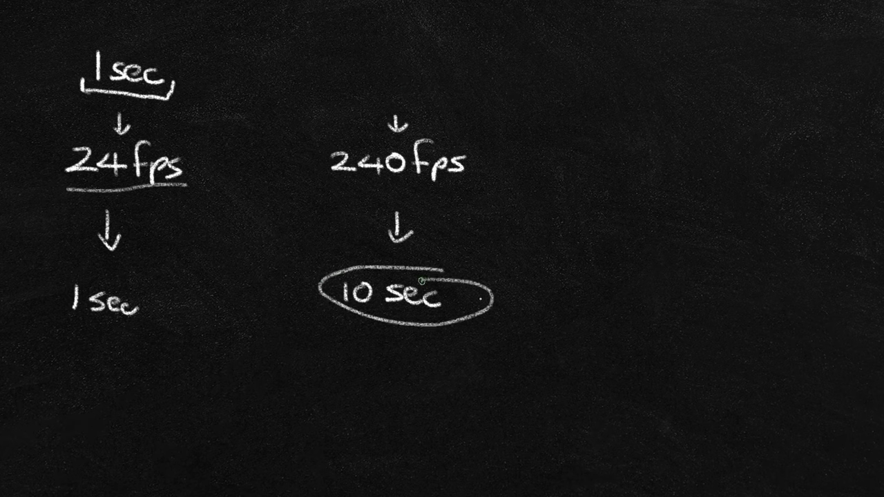
pyautogui.press('Delete')
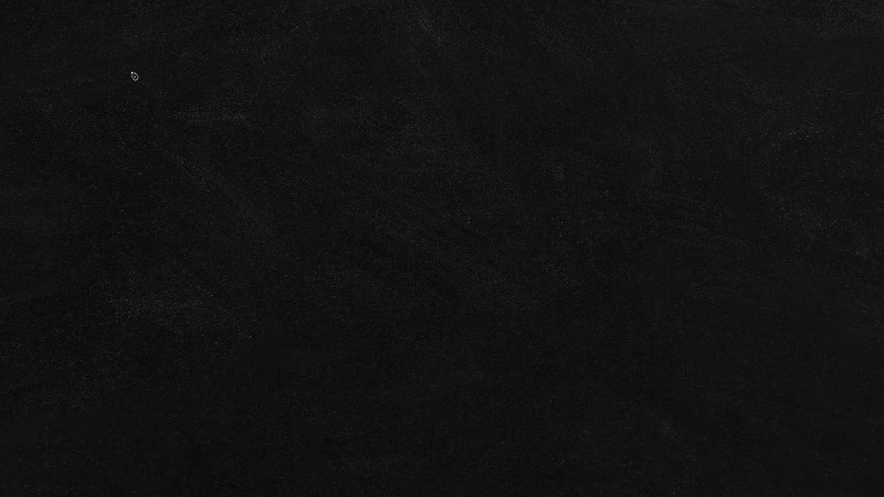
pyautogui.moveTo(112, 69)
pyautogui.mouseDown()
pyautogui.moveTo(98, 66)
pyautogui.moveTo(124, 73)
pyautogui.moveTo(90, 68)
pyautogui.moveTo(126, 76)
pyautogui.moveTo(180, 62)
pyautogui.moveTo(171, 74)
pyautogui.mouseUp()
pyautogui.moveTo(140, 104); pyautogui.dragTo(202, 105)
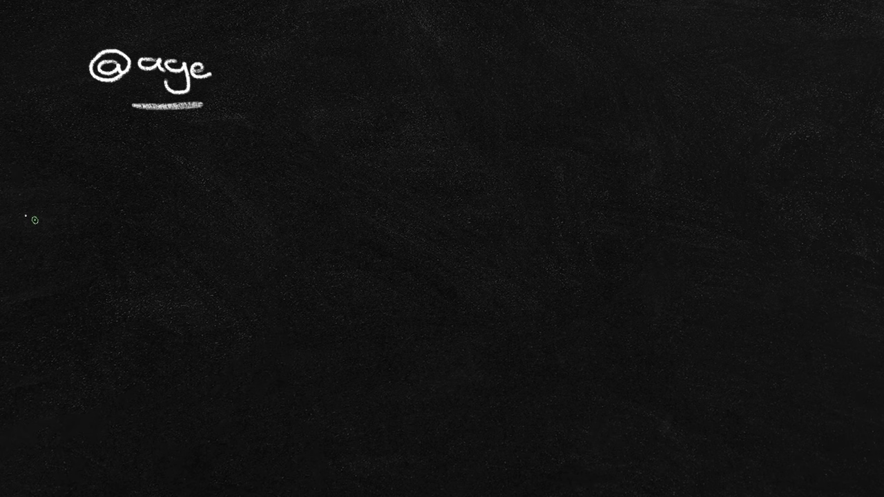
pyautogui.moveTo(67, 179)
pyautogui.mouseDown()
pyautogui.moveTo(69, 203)
pyautogui.moveTo(93, 192)
pyautogui.moveTo(146, 202)
pyautogui.moveTo(207, 195)
pyautogui.moveTo(204, 183)
pyautogui.mouseUp()
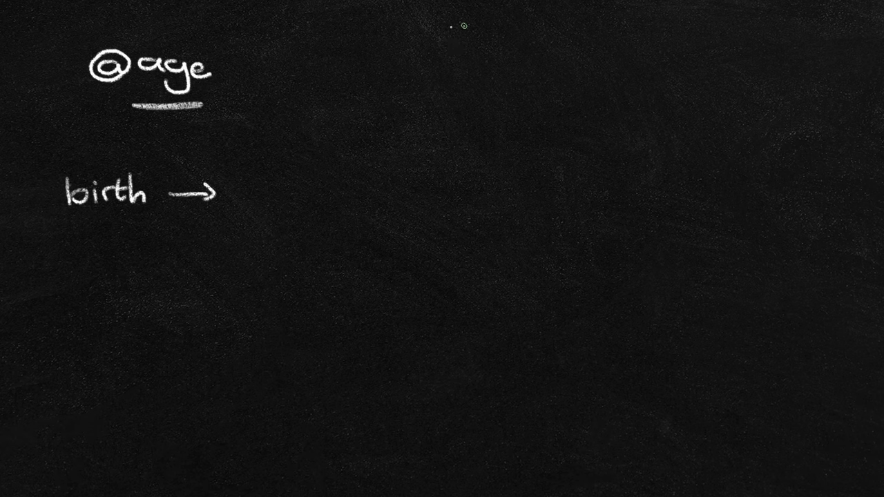
pyautogui.moveTo(465, 27)
pyautogui.mouseDown()
pyautogui.moveTo(453, 59)
pyautogui.moveTo(469, 43)
pyautogui.mouseUp()
pyautogui.moveTo(430, 67)
pyautogui.mouseDown()
pyautogui.moveTo(477, 69)
pyautogui.moveTo(435, 107)
pyautogui.mouseUp()
pyautogui.moveTo(429, 94)
pyautogui.mouseDown()
pyautogui.moveTo(449, 92)
pyautogui.moveTo(467, 107)
pyautogui.mouseUp()
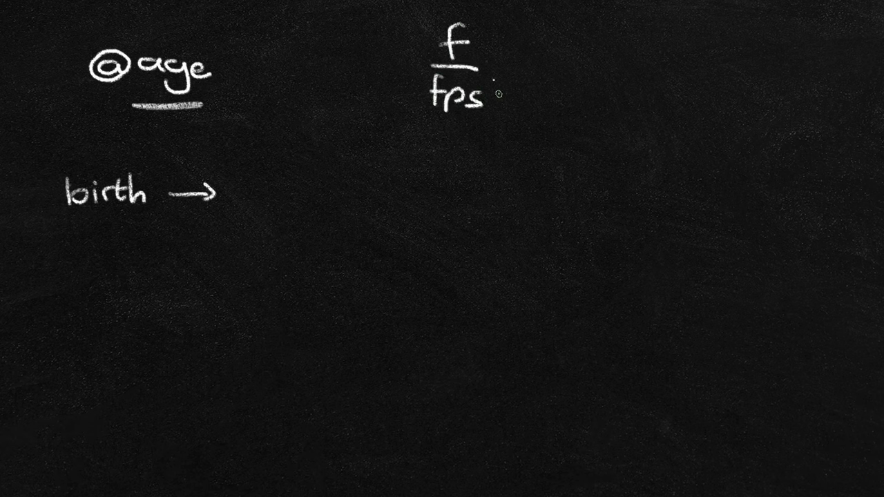
# - Write the formula age = f/fps
pyautogui.moveTo(104, 292)
pyautogui.mouseDown()
pyautogui.moveTo(91, 298)
pyautogui.moveTo(154, 304)
pyautogui.mouseUp()
pyautogui.moveTo(193, 301)
pyautogui.mouseDown()
pyautogui.moveTo(210, 301)
pyautogui.moveTo(210, 292)
pyautogui.mouseUp()
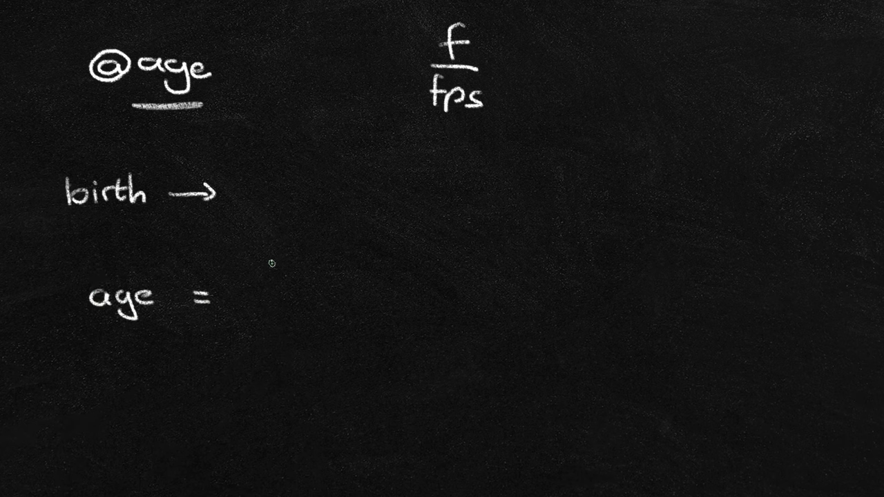
pyautogui.moveTo(271, 263); pyautogui.dragTo(264, 282)
pyautogui.moveTo(254, 274)
pyautogui.mouseDown()
pyautogui.moveTo(281, 292)
pyautogui.moveTo(250, 294)
pyautogui.moveTo(274, 294)
pyautogui.moveTo(242, 337)
pyautogui.mouseUp()
pyautogui.moveTo(237, 325); pyautogui.dragTo(278, 333)
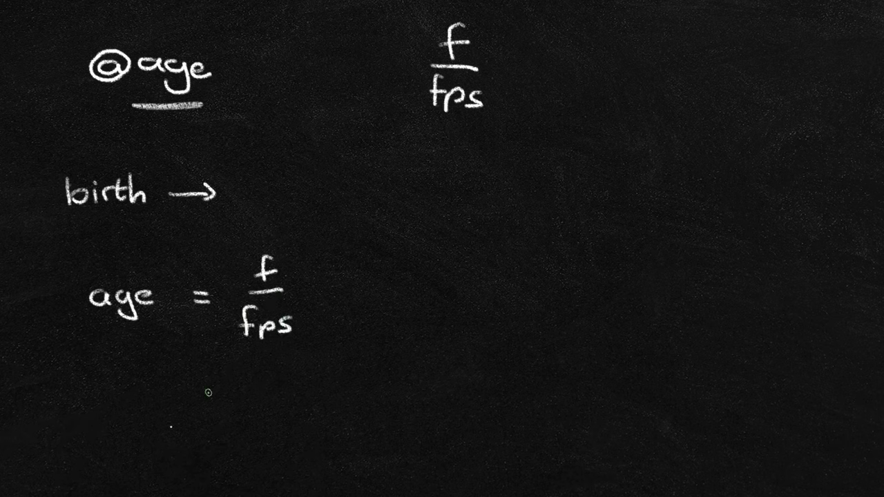
# - Write the example = 48/24 = 2 seconds below the formula
pyautogui.moveTo(254, 387)
pyautogui.mouseDown()
pyautogui.moveTo(243, 402)
pyautogui.moveTo(269, 399)
pyautogui.mouseUp()
pyautogui.moveTo(264, 391)
pyautogui.mouseDown()
pyautogui.moveTo(262, 411)
pyautogui.moveTo(284, 388)
pyautogui.mouseUp()
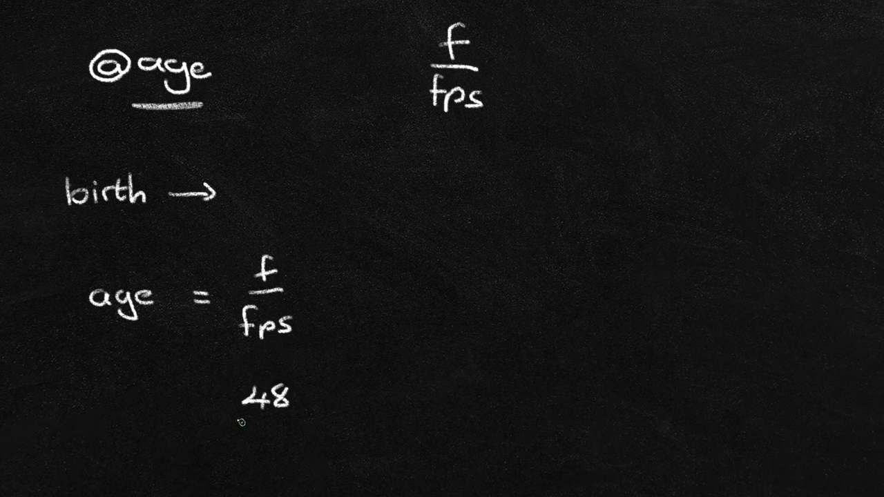
pyautogui.moveTo(237, 418)
pyautogui.mouseDown()
pyautogui.moveTo(287, 416)
pyautogui.moveTo(250, 446)
pyautogui.moveTo(266, 447)
pyautogui.mouseUp()
pyautogui.moveTo(273, 429)
pyautogui.mouseDown()
pyautogui.moveTo(277, 444)
pyautogui.moveTo(289, 446)
pyautogui.mouseUp()
pyautogui.moveTo(283, 435); pyautogui.dragTo(284, 451)
pyautogui.moveTo(188, 412); pyautogui.dragTo(208, 403)
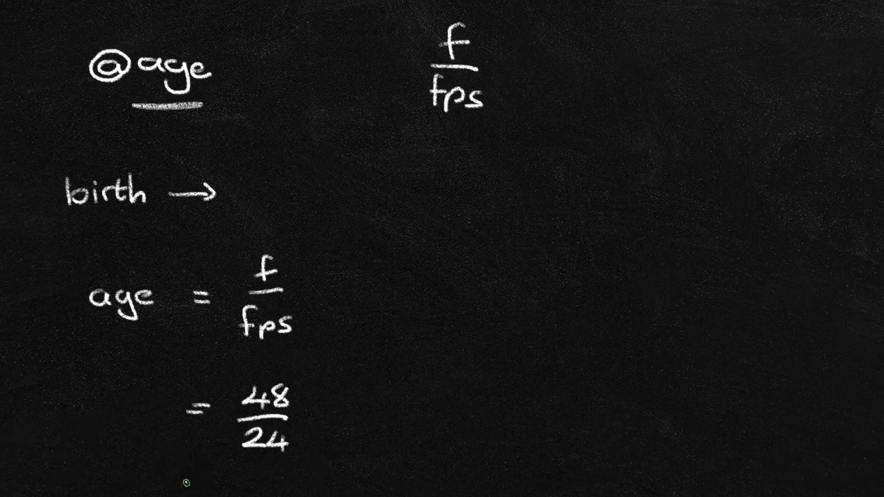
pyautogui.moveTo(183, 473)
pyautogui.mouseDown()
pyautogui.moveTo(265, 487)
pyautogui.moveTo(387, 476)
pyautogui.mouseUp()
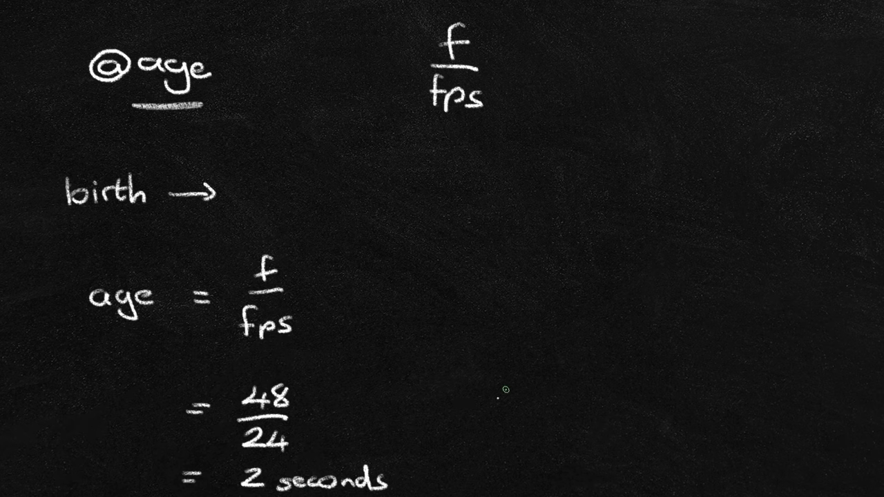
# - Write 48/240 = 0.2 on the right and underline age in the formula
pyautogui.moveTo(505, 390); pyautogui.dragTo(538, 390)
pyautogui.moveTo(495, 412)
pyautogui.mouseDown()
pyautogui.moveTo(551, 412)
pyautogui.moveTo(505, 422)
pyautogui.moveTo(514, 433)
pyautogui.mouseUp()
pyautogui.moveTo(519, 423)
pyautogui.mouseDown()
pyautogui.moveTo(540, 433)
pyautogui.moveTo(556, 425)
pyautogui.mouseUp()
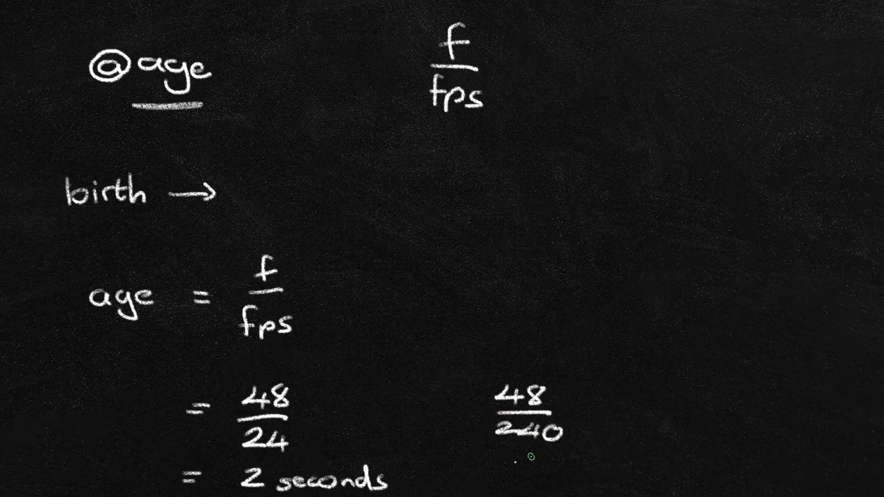
pyautogui.moveTo(500, 473); pyautogui.dragTo(555, 478)
pyautogui.click(525, 478)
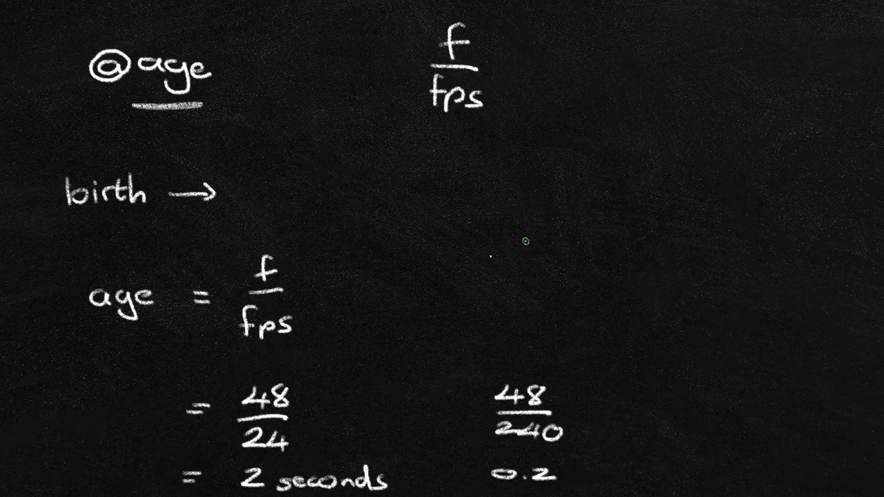
pyautogui.moveTo(90, 325); pyautogui.dragTo(141, 327)
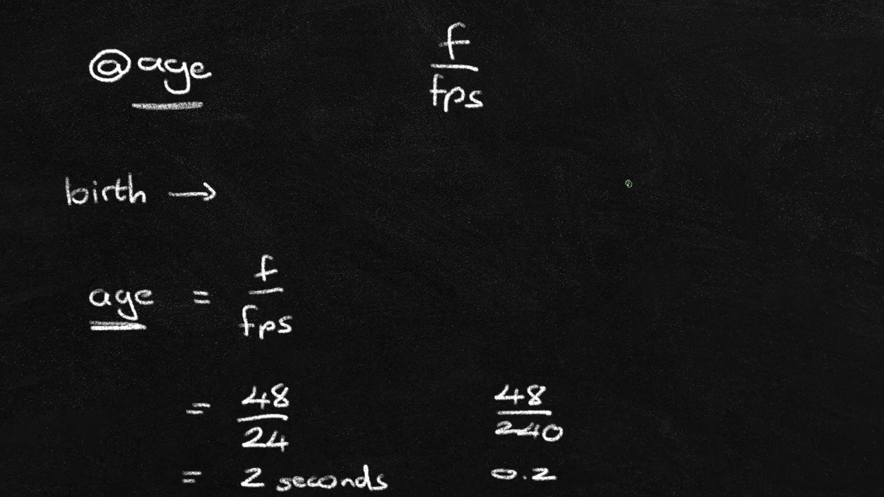
# - Write the rule 'age > 4 kill' and draw an ellipse around it
pyautogui.moveTo(639, 180)
pyautogui.mouseDown()
pyautogui.moveTo(650, 211)
pyautogui.moveTo(692, 186)
pyautogui.moveTo(702, 200)
pyautogui.moveTo(728, 205)
pyautogui.mouseUp()
pyautogui.moveTo(789, 182)
pyautogui.mouseDown()
pyautogui.moveTo(770, 197)
pyautogui.moveTo(796, 211)
pyautogui.mouseUp()
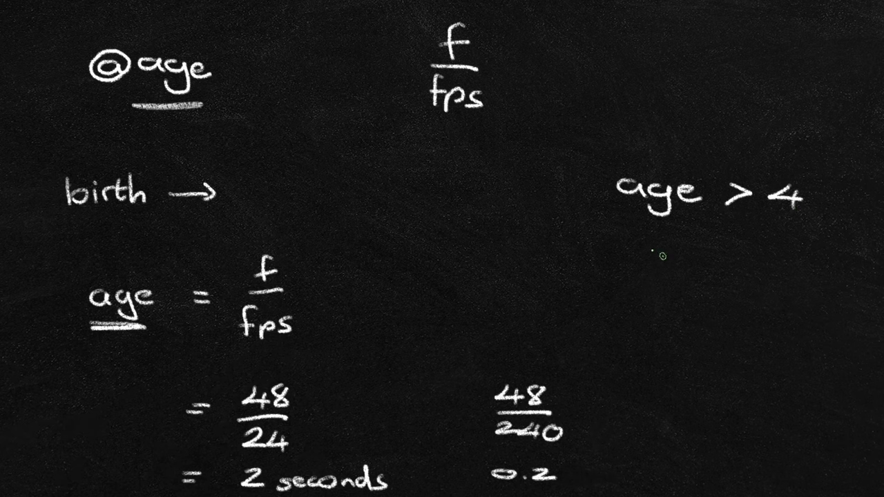
pyautogui.moveTo(622, 235)
pyautogui.mouseDown()
pyautogui.moveTo(622, 266)
pyautogui.moveTo(632, 256)
pyautogui.moveTo(645, 274)
pyautogui.mouseUp()
pyautogui.moveTo(647, 251); pyautogui.dragTo(647, 269)
pyautogui.moveTo(655, 230); pyautogui.dragTo(656, 270)
pyautogui.moveTo(663, 229); pyautogui.dragTo(665, 269)
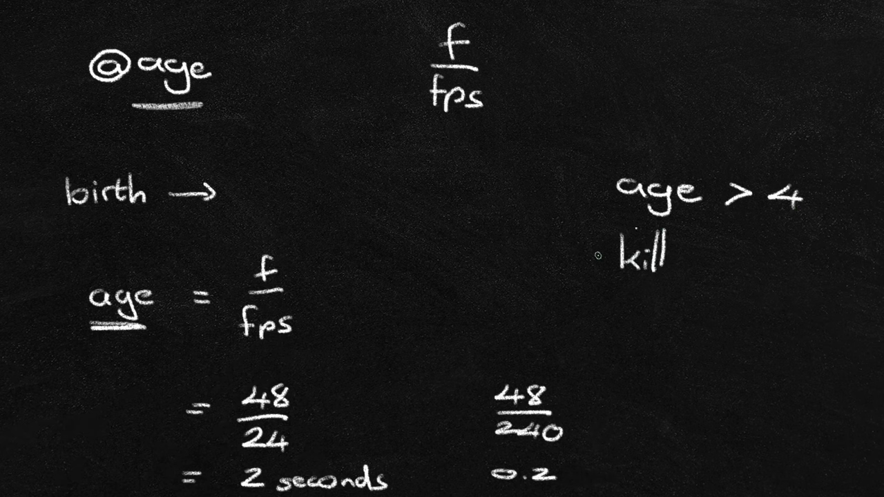
pyautogui.moveTo(744, 290)
pyautogui.mouseDown()
pyautogui.moveTo(599, 257)
pyautogui.moveTo(731, 142)
pyautogui.moveTo(823, 238)
pyautogui.moveTo(732, 283)
pyautogui.mouseUp()
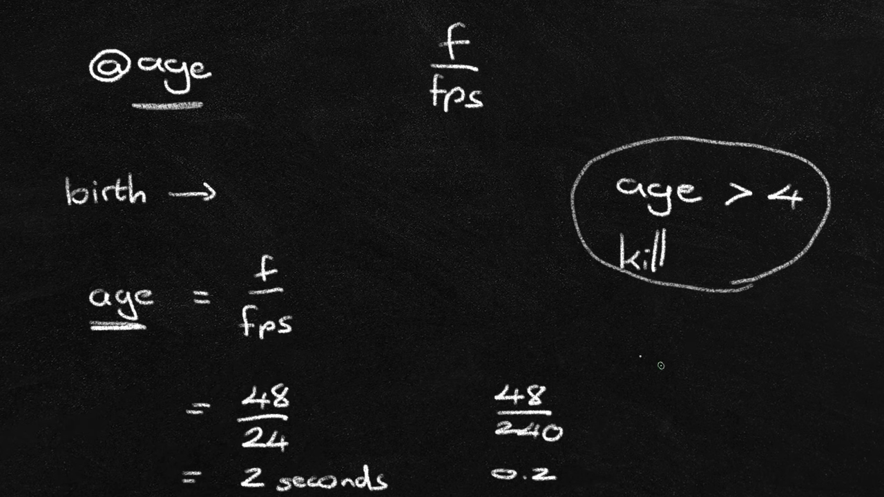
# - Write frames 24, 48, 72 with ages 1, 2, 3 beneath them
pyautogui.moveTo(626, 349); pyautogui.dragTo(652, 364)
pyautogui.moveTo(666, 345)
pyautogui.mouseDown()
pyautogui.moveTo(653, 363)
pyautogui.moveTo(676, 366)
pyautogui.mouseUp()
pyautogui.moveTo(672, 349)
pyautogui.mouseDown()
pyautogui.moveTo(674, 376)
pyautogui.moveTo(649, 408)
pyautogui.mouseUp()
pyautogui.moveTo(763, 346)
pyautogui.mouseDown()
pyautogui.moveTo(755, 360)
pyautogui.moveTo(784, 361)
pyautogui.mouseUp()
pyautogui.click(789, 357)
pyautogui.moveTo(772, 350)
pyautogui.mouseDown()
pyautogui.moveTo(773, 372)
pyautogui.moveTo(797, 353)
pyautogui.mouseUp()
pyautogui.moveTo(769, 396); pyautogui.dragTo(792, 408)
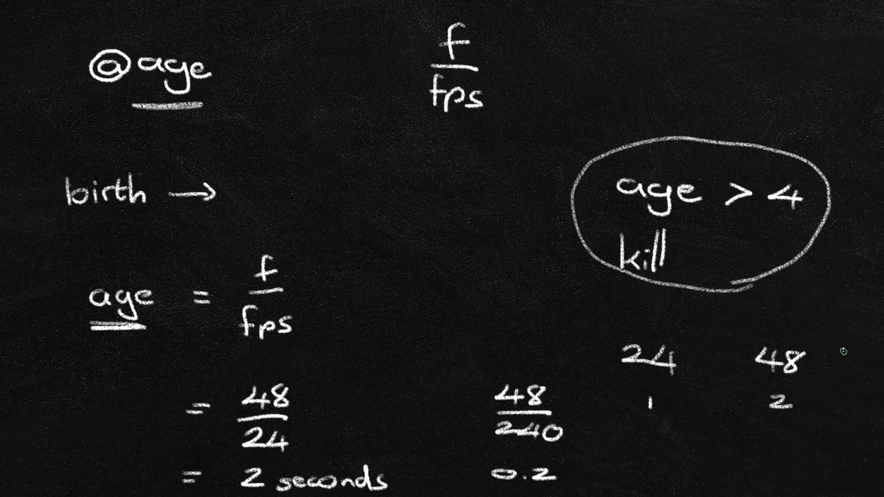
pyautogui.moveTo(843, 350)
pyautogui.mouseDown()
pyautogui.moveTo(846, 366)
pyautogui.moveTo(880, 367)
pyautogui.mouseUp()
pyautogui.moveTo(853, 388)
pyautogui.mouseDown()
pyautogui.moveTo(863, 393)
pyautogui.moveTo(850, 404)
pyautogui.mouseUp()
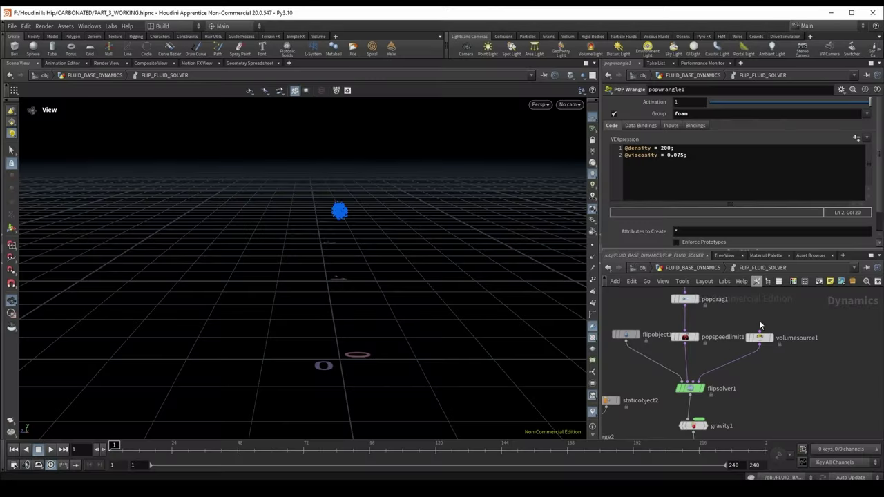
# - Enable Reap Particles in flipsolver1's Particle Motion Behavior settings
pyautogui.scroll(2, 692, 393)
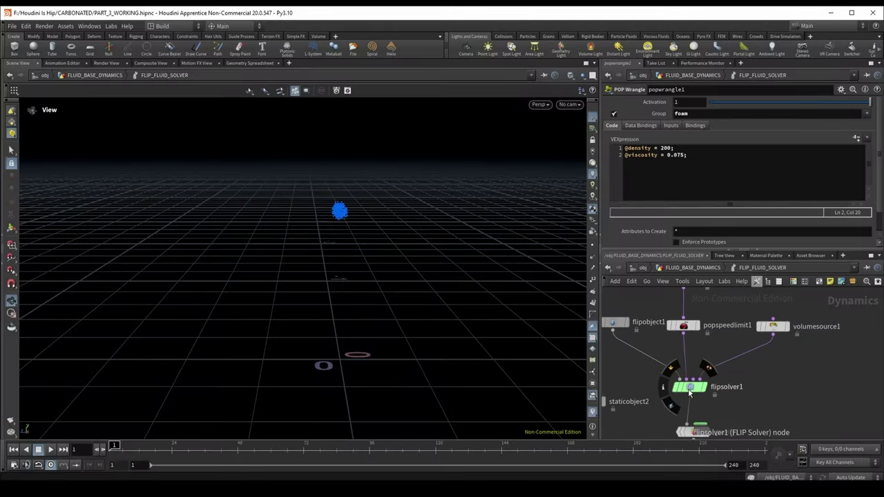
pyautogui.click(689, 391)
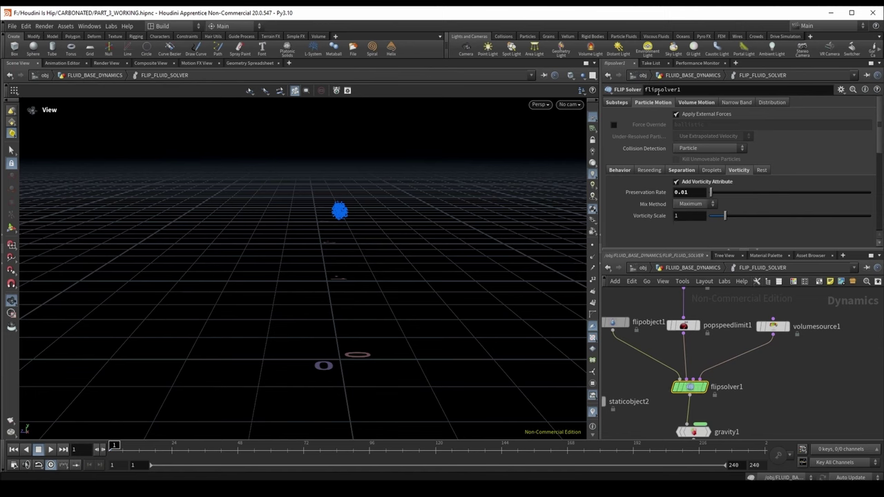
pyautogui.click(619, 170)
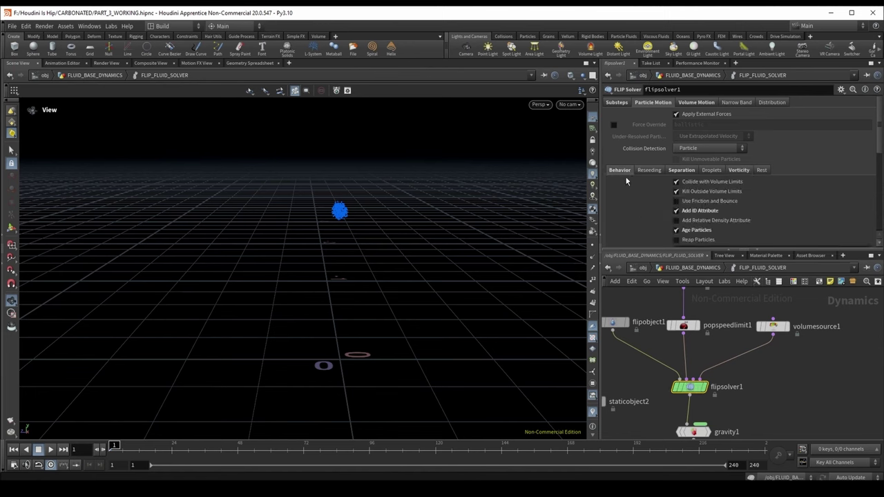
pyautogui.scroll(-1, 615, 187)
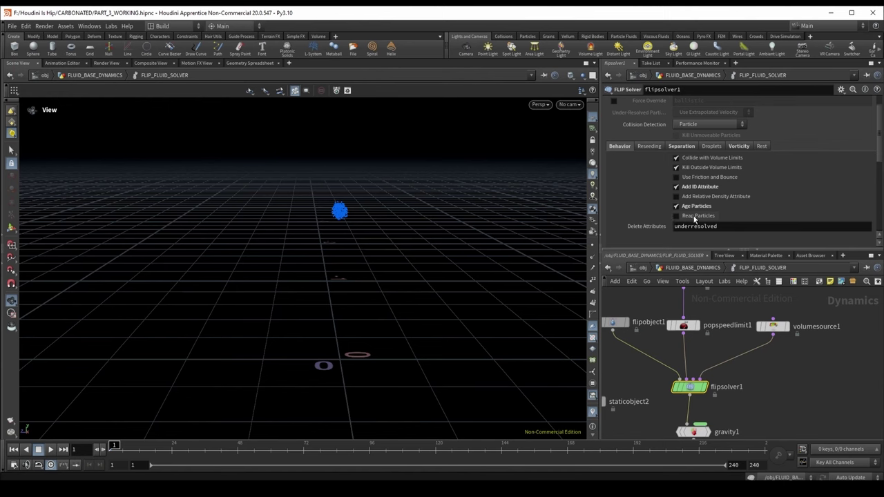
pyautogui.click(679, 216)
# - Play the simulation from FLUID_BASE_DYNAMICS and stop at frame 8
pyautogui.click(693, 271)
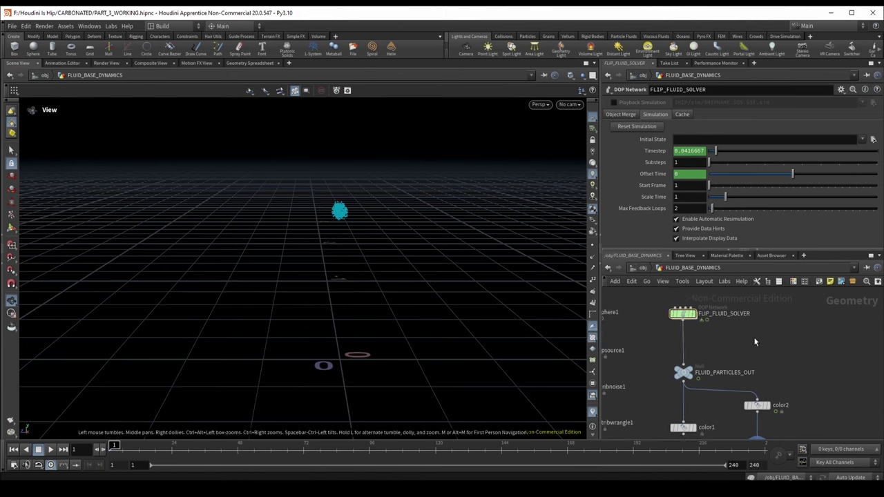
pyautogui.moveTo(771, 397); pyautogui.dragTo(764, 370, button='middle')
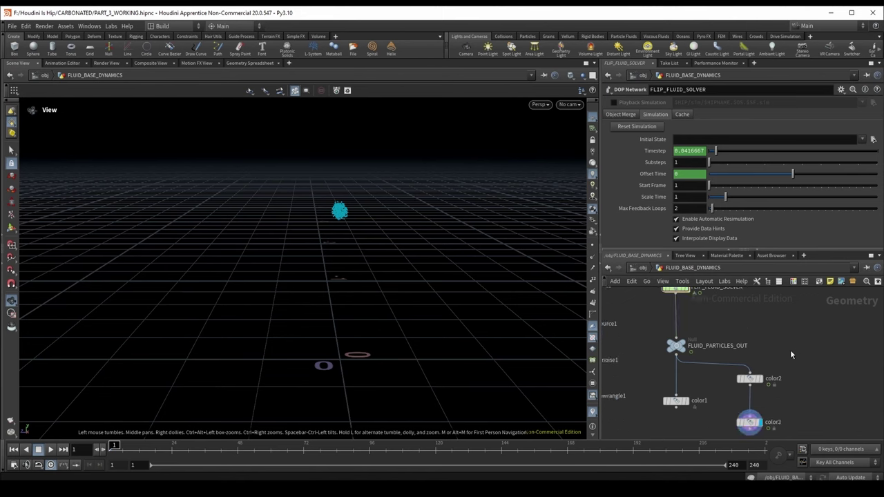
pyautogui.click(49, 450)
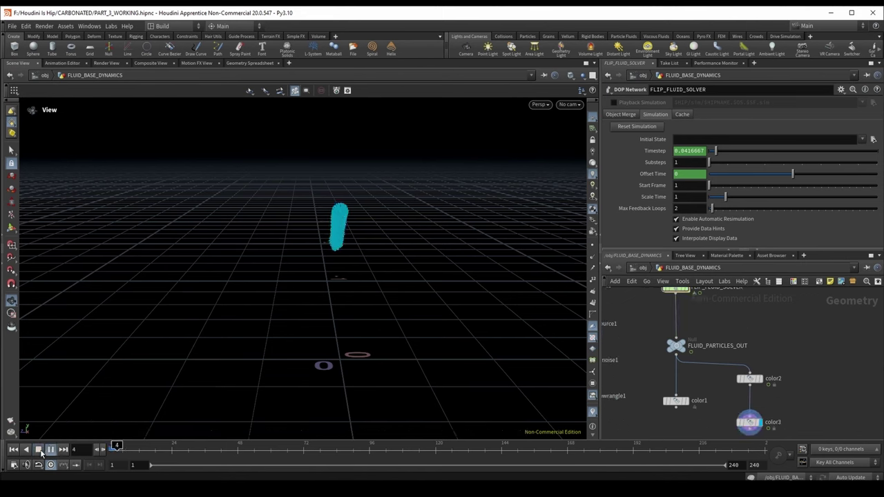
pyautogui.click(39, 450)
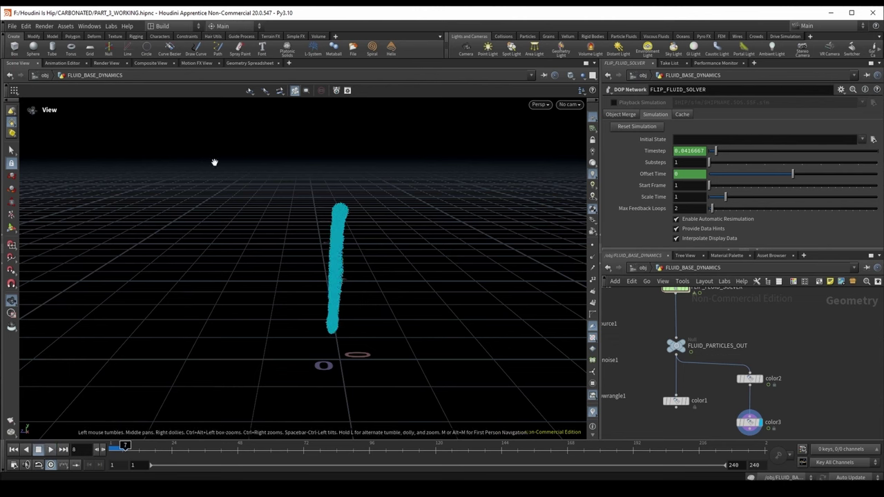
# - Inspect color3's point attributes in the geometry spreadsheet, sorted by age
pyautogui.click(249, 63)
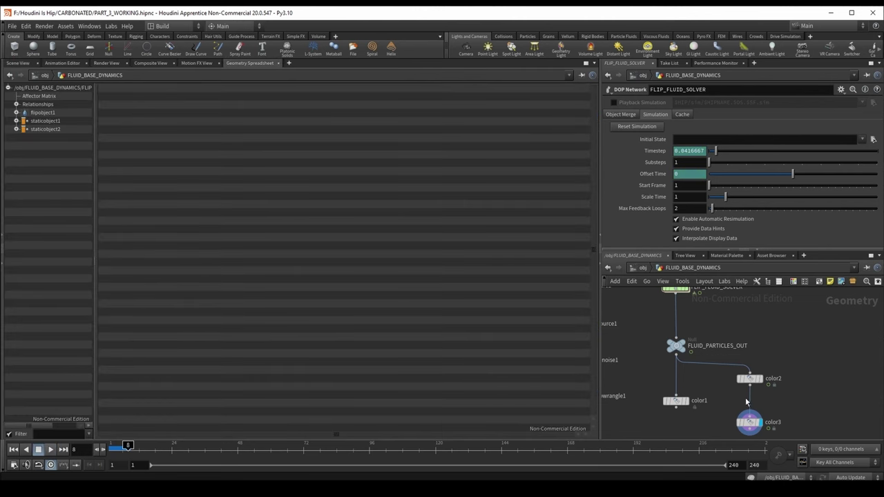
pyautogui.click(750, 421)
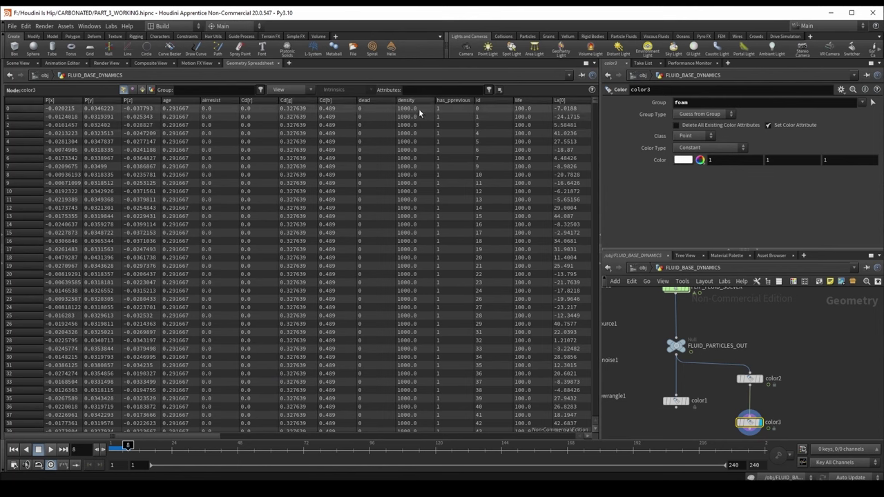
pyautogui.click(181, 101)
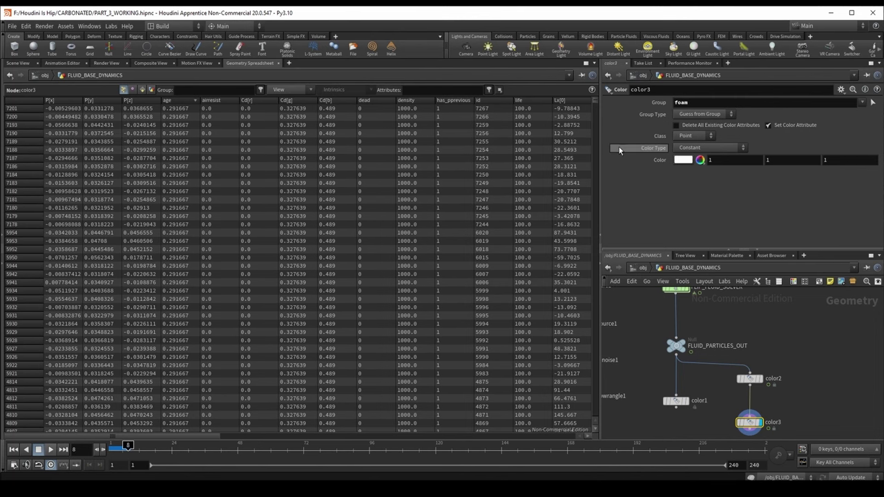
# - View the particles in 3D at frame 20 and save the scene
pyautogui.click(20, 63)
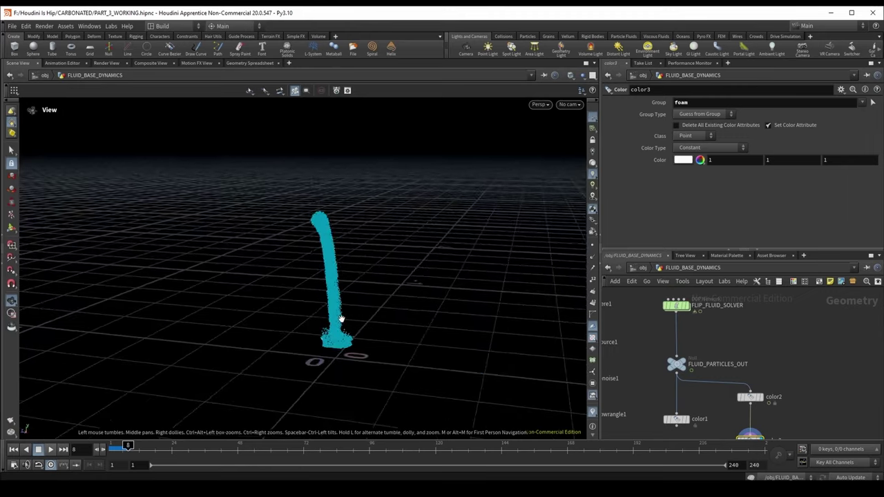
pyautogui.moveTo(675, 345); pyautogui.dragTo(743, 353, button='middle')
pyautogui.hotkey('ctrl', 's')
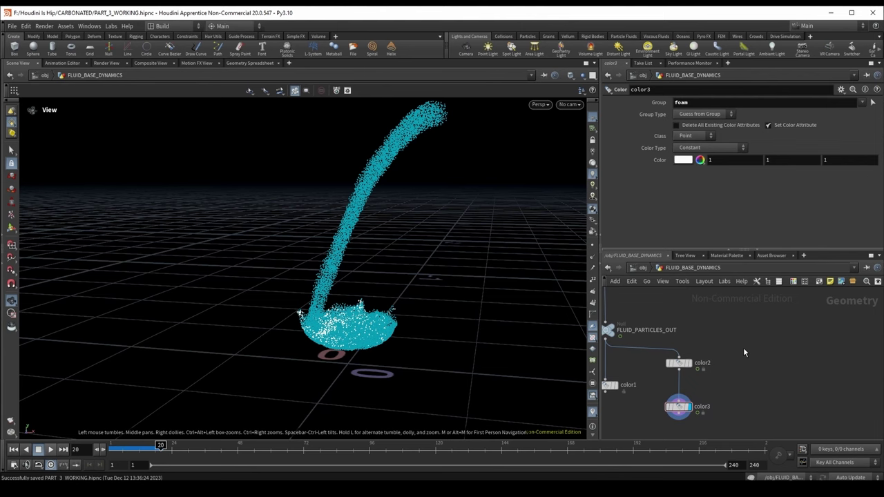
# - Add an Attribute VOP node to the network
pyautogui.press('Tab')
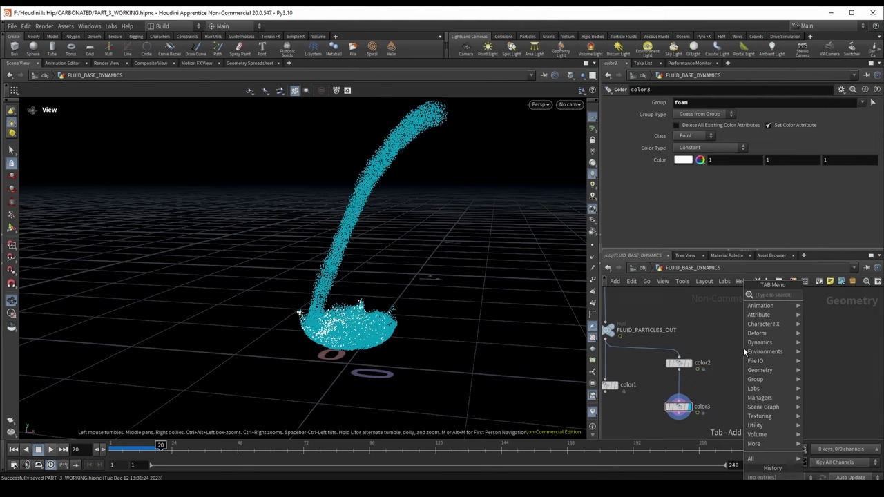
pyautogui.write('attribute')
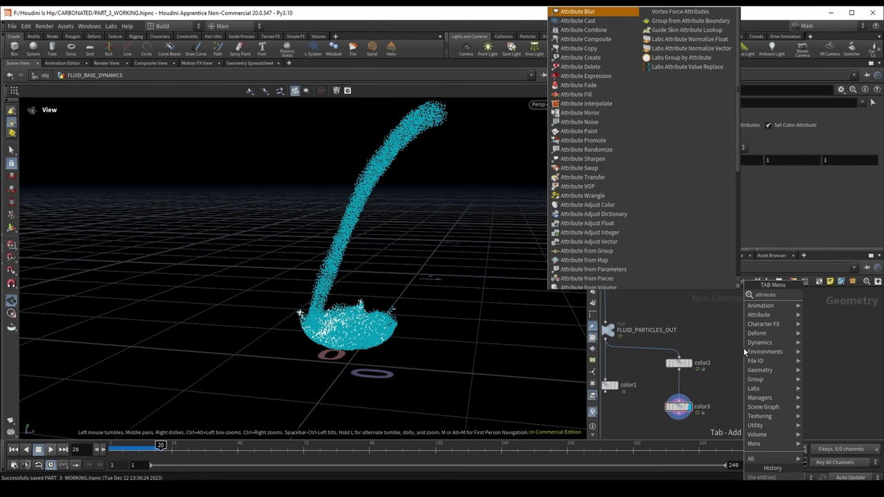
pyautogui.write(' vp(')
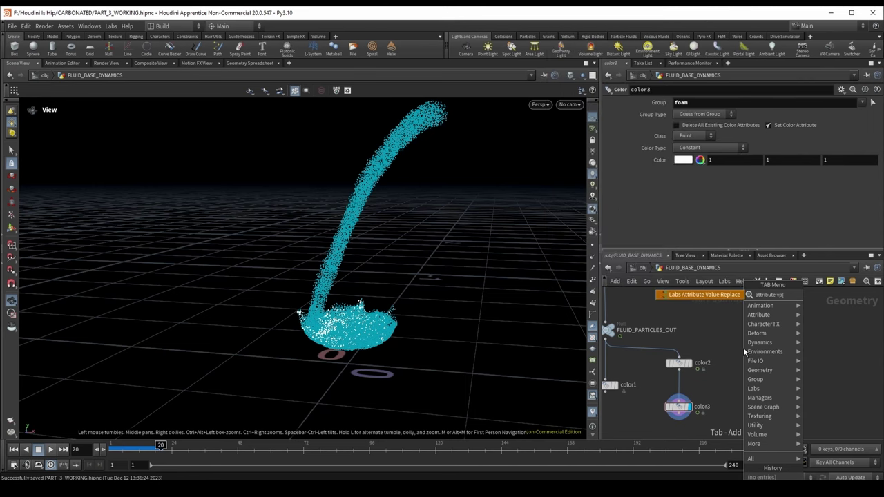
pyautogui.press('Return')
pyautogui.click(744, 347)
# - Place an Attribute Wrangle node beside the VOP
pyautogui.press('Tab')
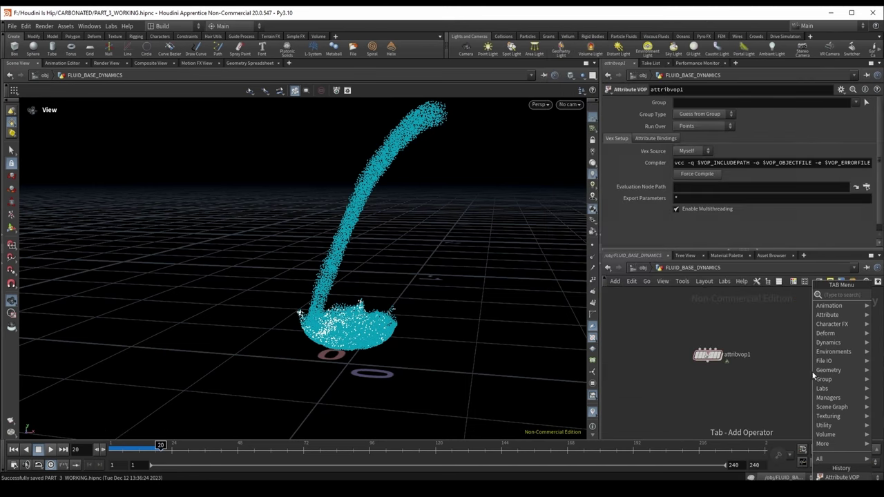
pyautogui.moveTo(813, 373)
pyautogui.write('wrangle')
pyautogui.press('Return')
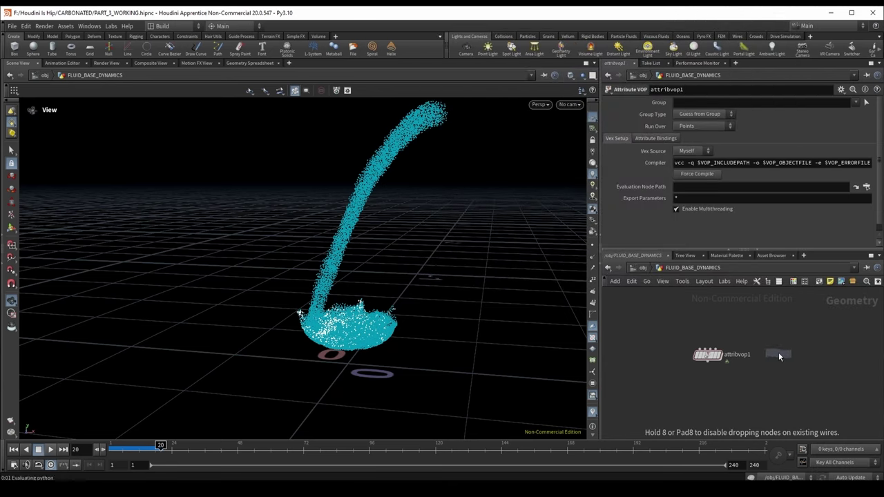
pyautogui.click(779, 353)
# - Place a sphere node above the wrangle
pyautogui.scroll(2, 780, 371)
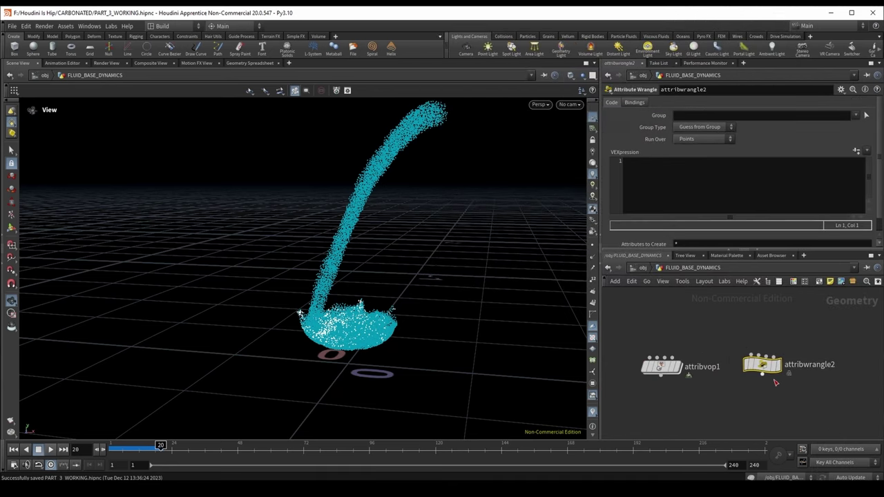
pyautogui.press('Tab')
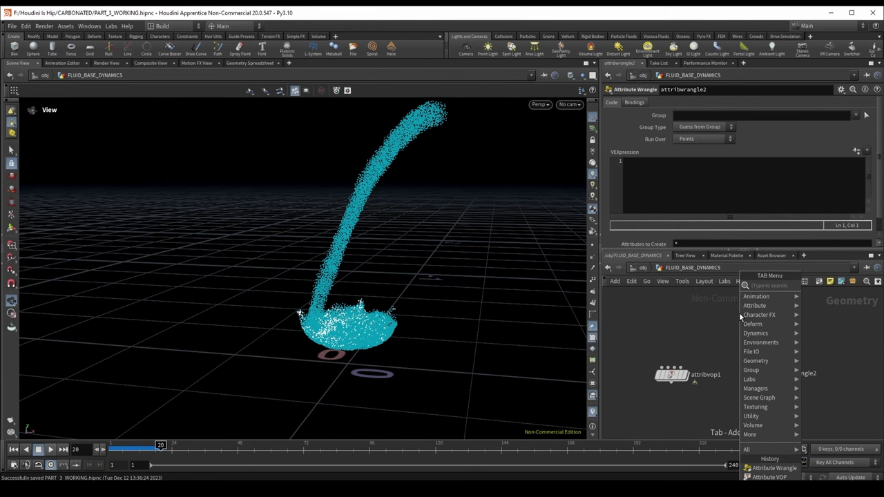
pyautogui.write('wrangle')
pyautogui.press('Return')
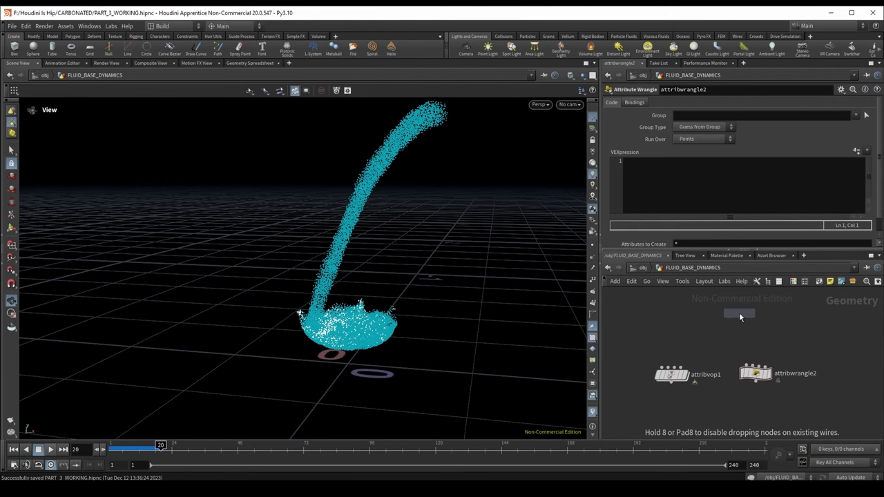
pyautogui.click(738, 312)
# - Wire sphere2 into attribwrangle2 and give it the code v@Cd = {1,0,0}; to turn it red
pyautogui.moveTo(739, 319); pyautogui.dragTo(752, 366)
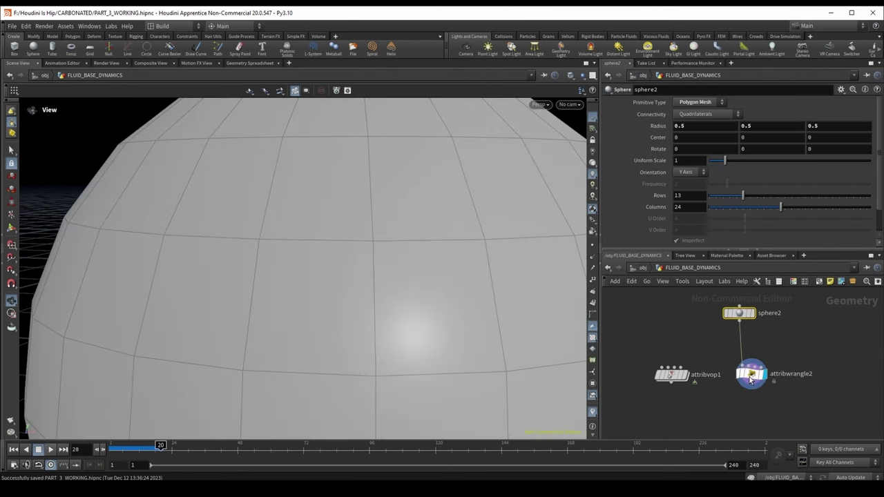
pyautogui.click(750, 380)
pyautogui.press('h')
pyautogui.click(642, 172)
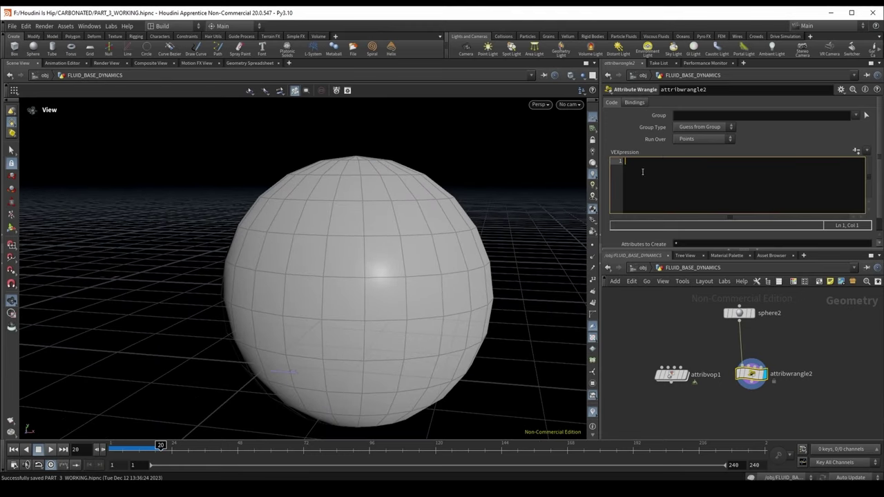
pyautogui.write('v@Cd = {')
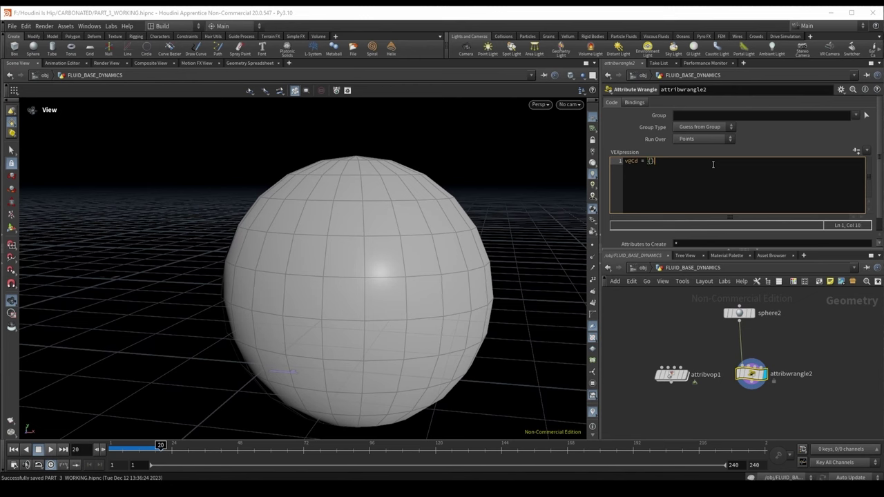
pyautogui.write('1,0,0')
pyautogui.click(774, 130)
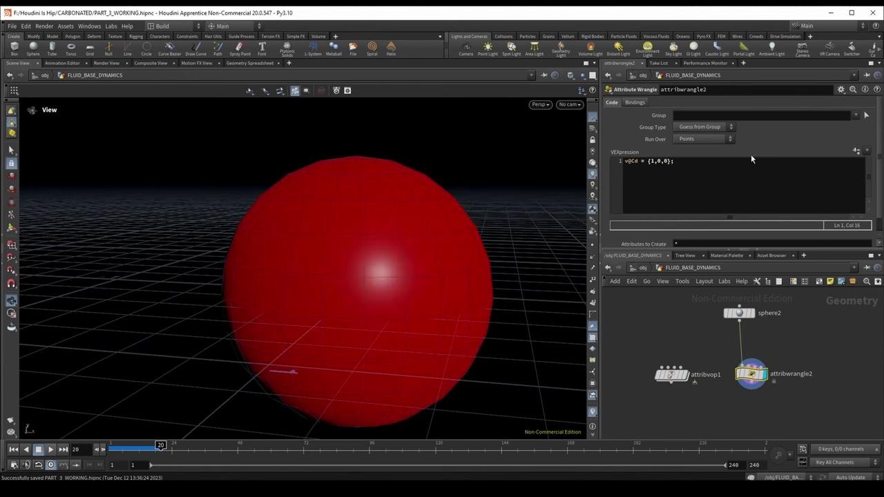
# - Touch up the colour vector in the code, then wire sphere2 into attribvop1
pyautogui.click(634, 181)
pyautogui.moveTo(636, 161); pyautogui.dragTo(621, 162)
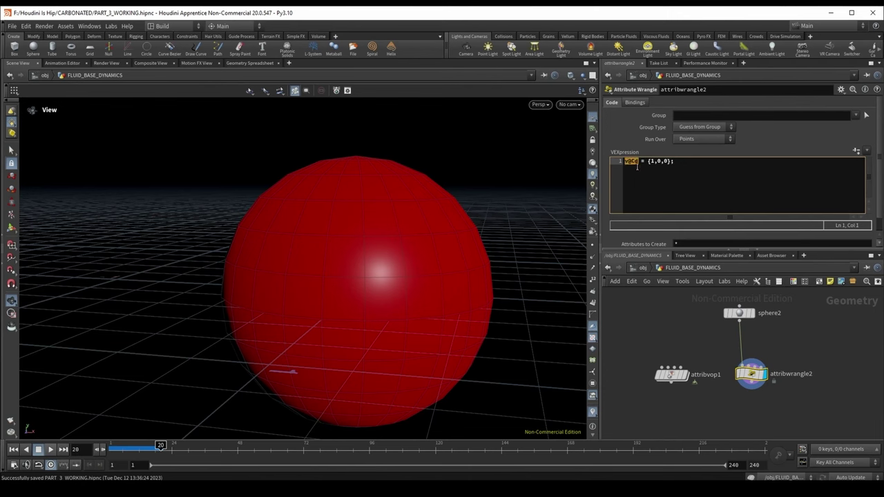
pyautogui.click(650, 163)
pyautogui.click(664, 162)
pyautogui.click(661, 170)
pyautogui.moveTo(669, 375); pyautogui.dragTo(662, 362)
pyautogui.moveTo(741, 323); pyautogui.dragTo(665, 357)
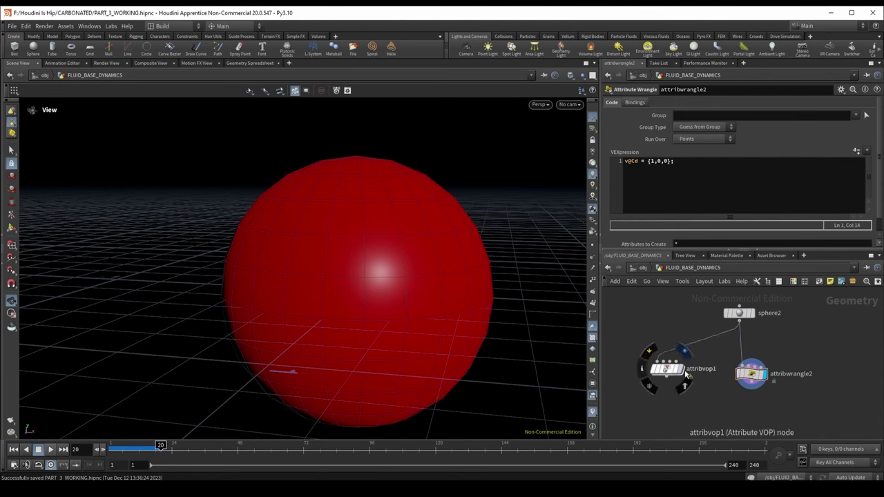
# - Inside attribvop1, wire a red 1,0,0 colour Constant into the output's Cd input
pyautogui.click(672, 371)
pyautogui.doubleClick(669, 370)
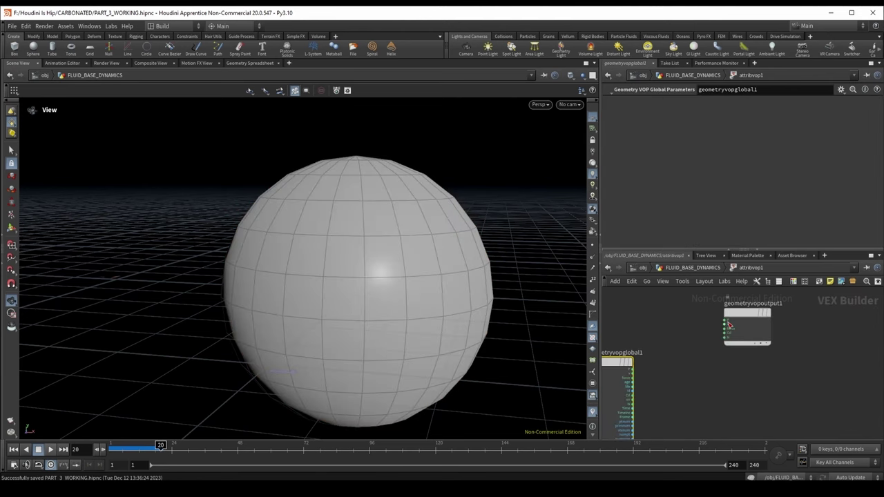
pyautogui.press('Tab')
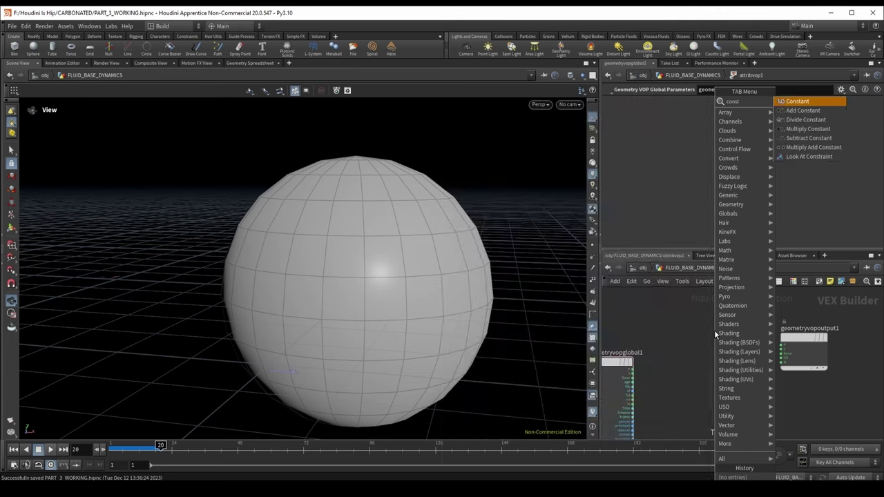
pyautogui.press('Return')
pyautogui.click(714, 330)
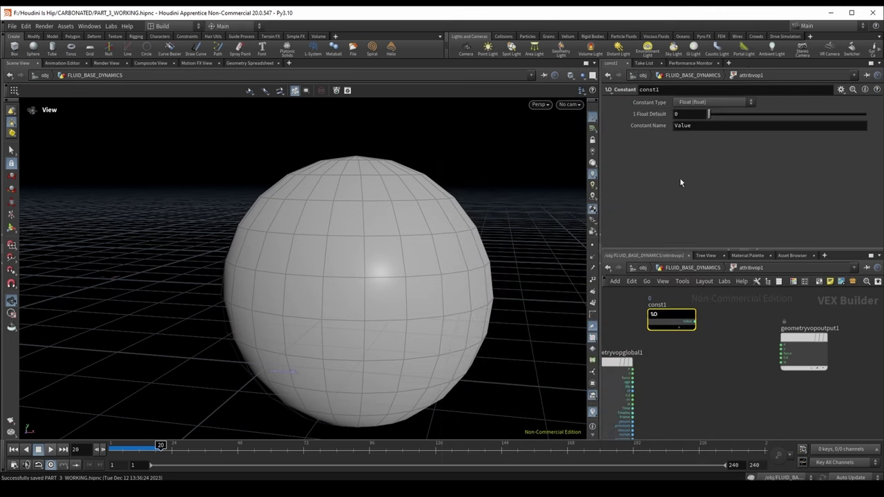
pyautogui.click(687, 102)
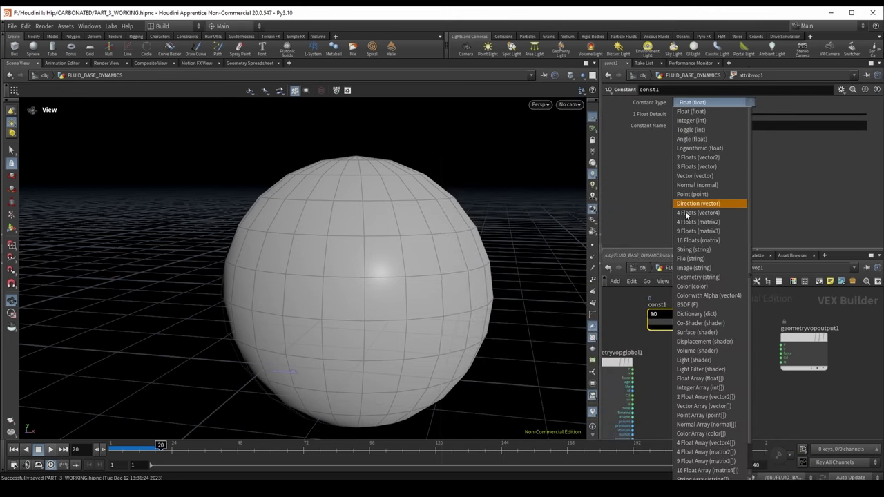
pyautogui.click(698, 286)
pyautogui.click(684, 115)
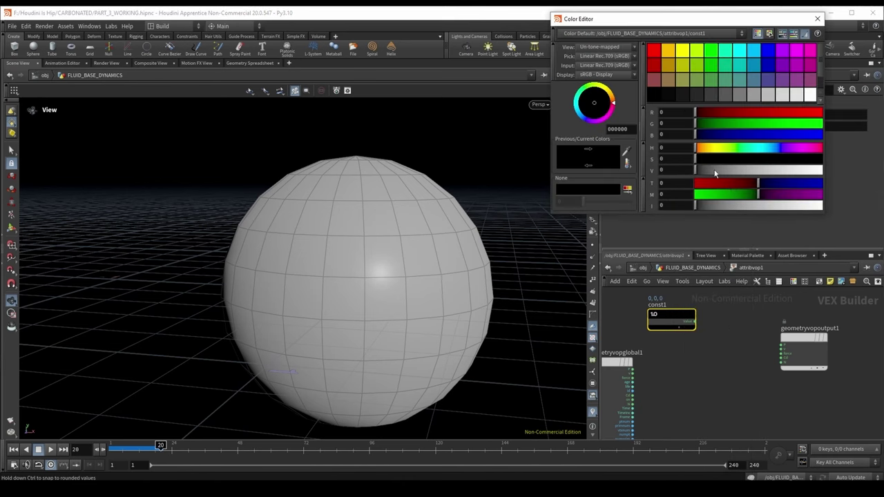
pyautogui.click(732, 189)
pyautogui.scroll(2, 699, 330)
pyautogui.click(692, 320)
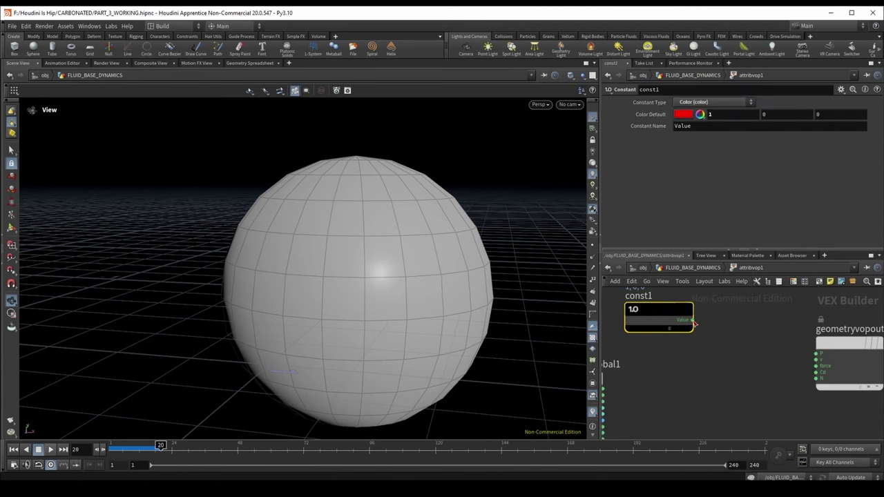
pyautogui.click(816, 372)
# - Compare attribvop1 against attribwrangle2 and move const1 lower in the VOP network
pyautogui.click(694, 267)
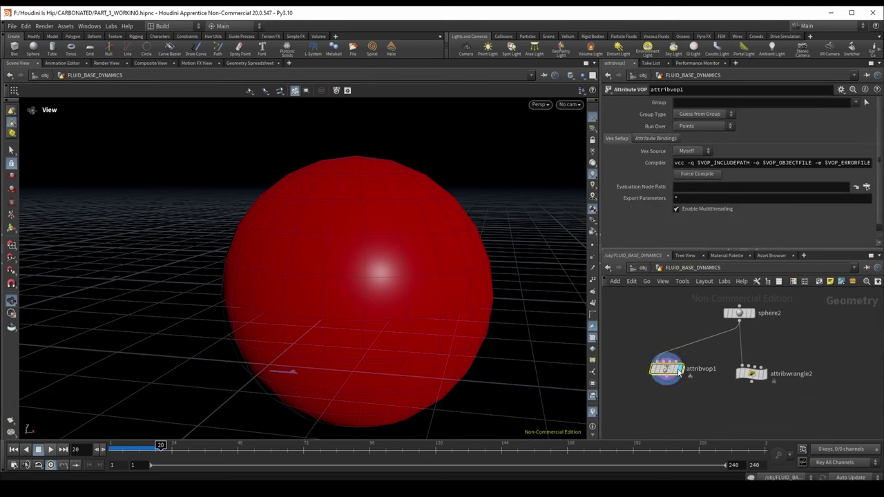
pyautogui.click(752, 374)
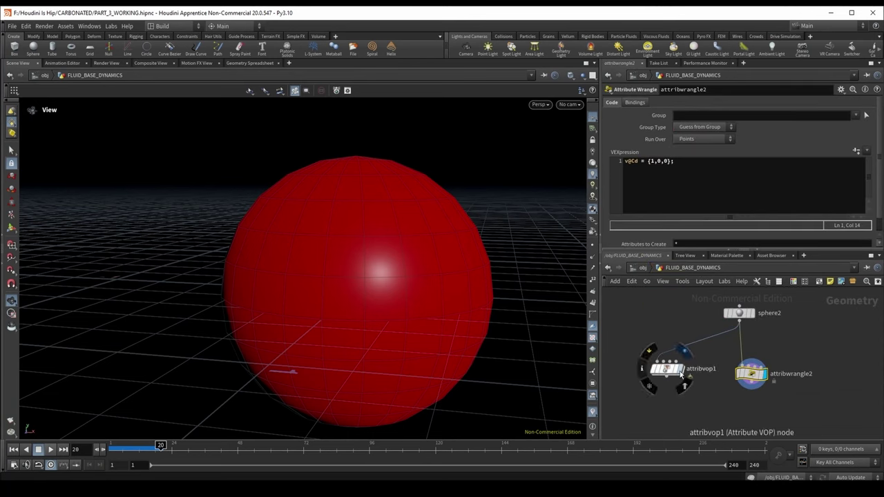
pyautogui.doubleClick(679, 383)
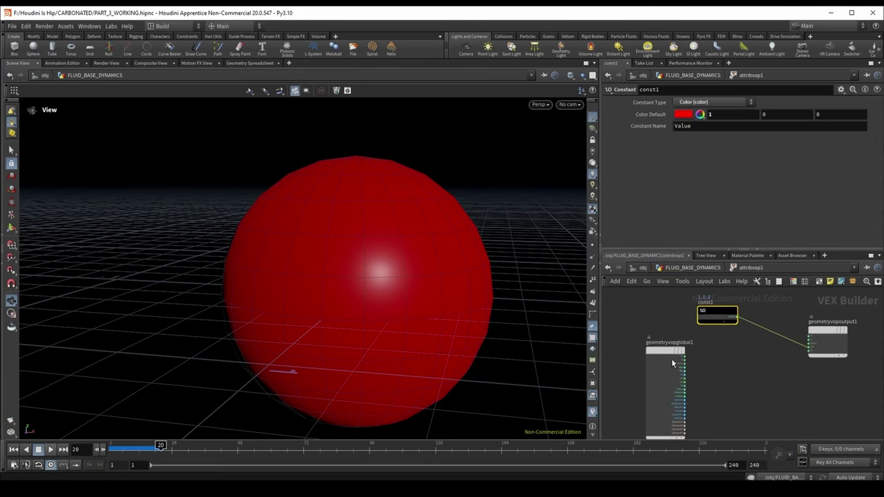
pyautogui.click(693, 267)
pyautogui.click(752, 374)
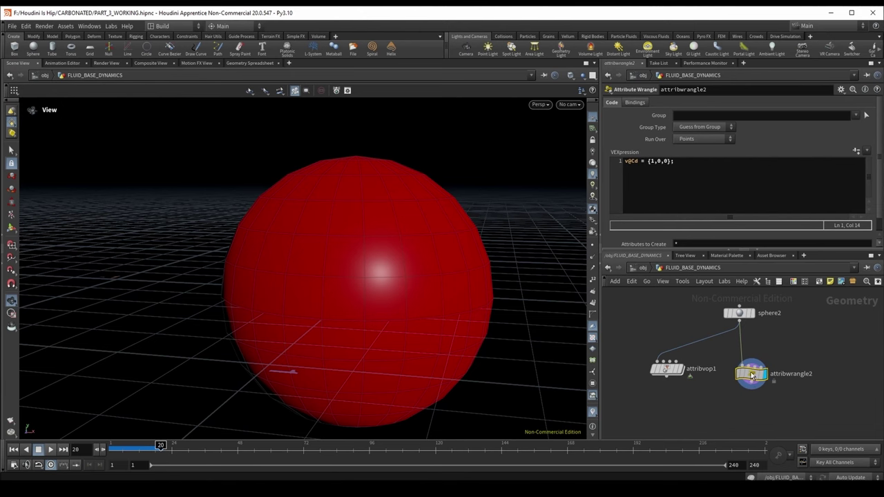
pyautogui.click(668, 371)
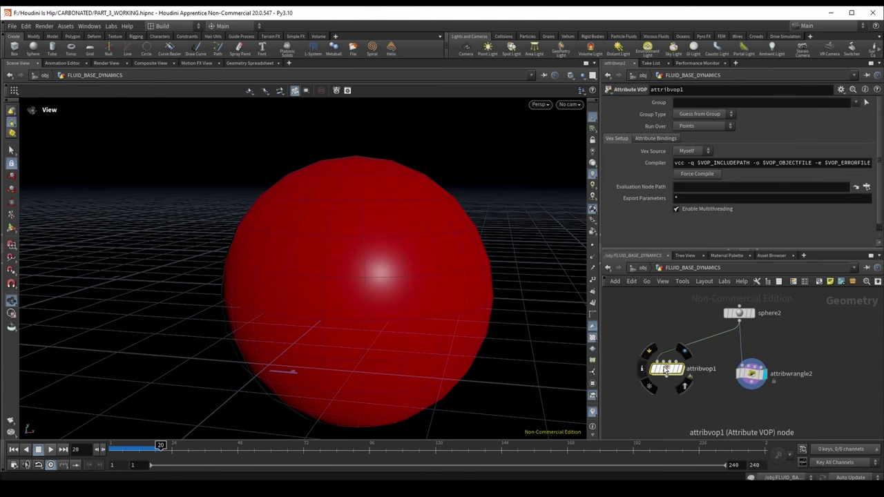
pyautogui.doubleClick(668, 372)
pyautogui.moveTo(703, 318); pyautogui.dragTo(706, 333)
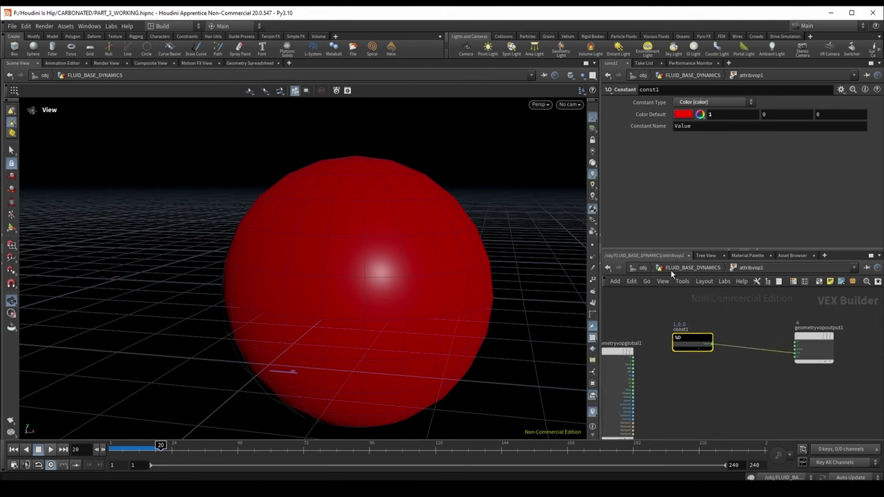
# - Return to the geometry level and show the FLIP_FLUID_SOLVER node's simulation settings
pyautogui.press('u')
pyautogui.scroll(2, 667, 377)
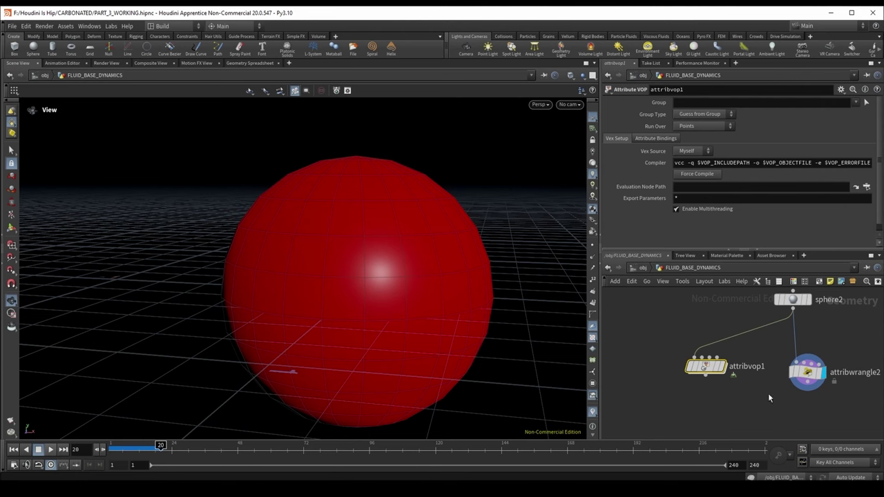
pyautogui.moveTo(768, 393); pyautogui.dragTo(719, 392, button='middle')
pyautogui.scroll(1, 784, 373)
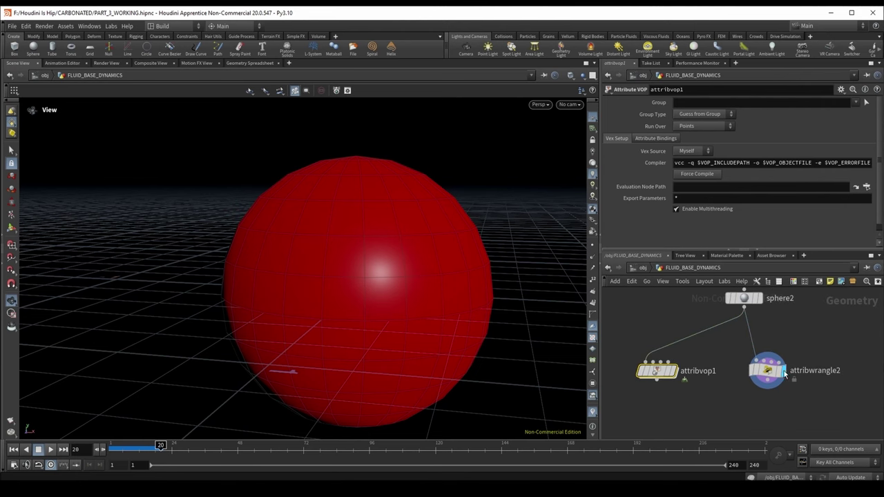
pyautogui.doubleClick(657, 373)
pyautogui.press('u')
pyautogui.click(766, 371)
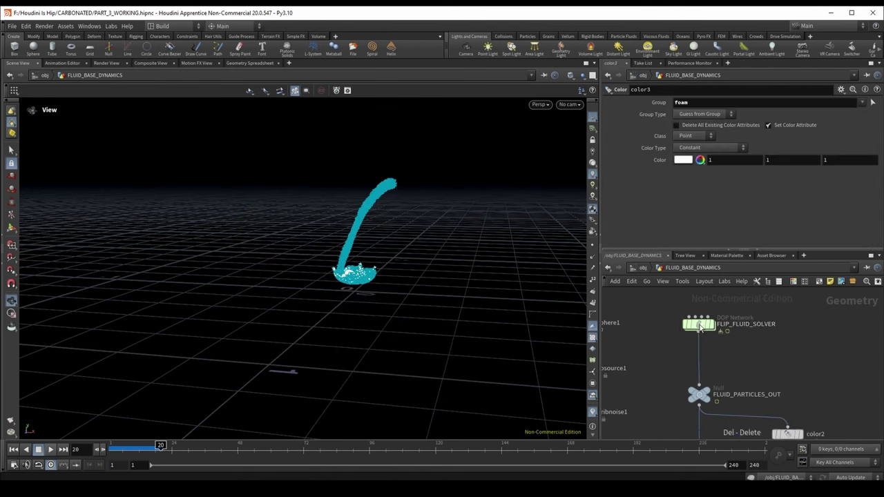
pyautogui.click(699, 324)
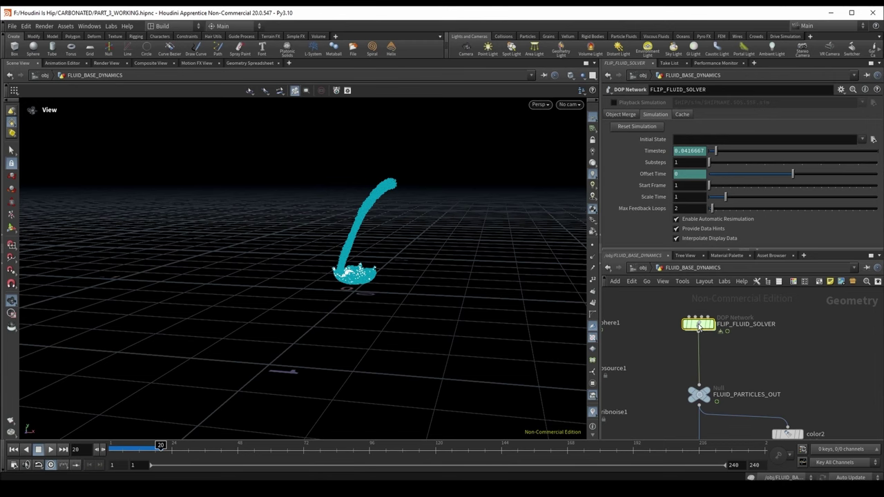
# - Inside FLIP_FLUID_SOLVER, insert a POP VOP on the wire below popspeedlimit1
pyautogui.doubleClick(698, 325)
pyautogui.click(711, 371)
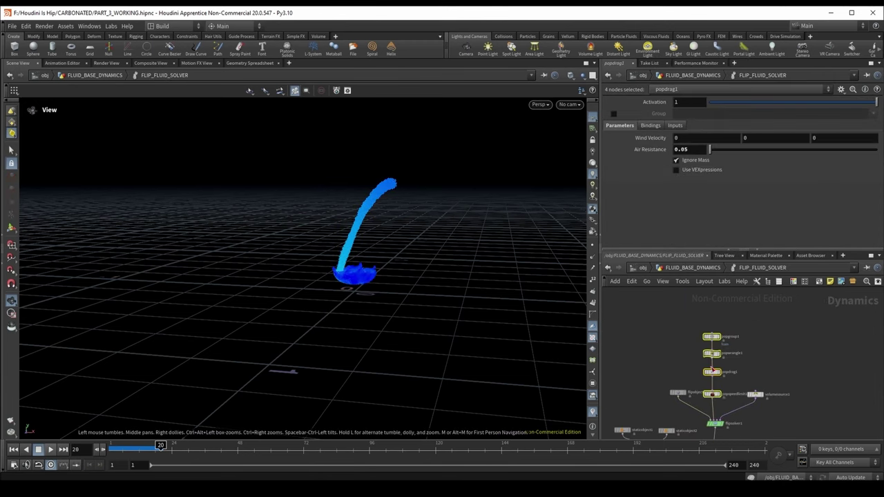
pyautogui.press('Tab')
pyautogui.write('pop vop')
pyautogui.press('Return')
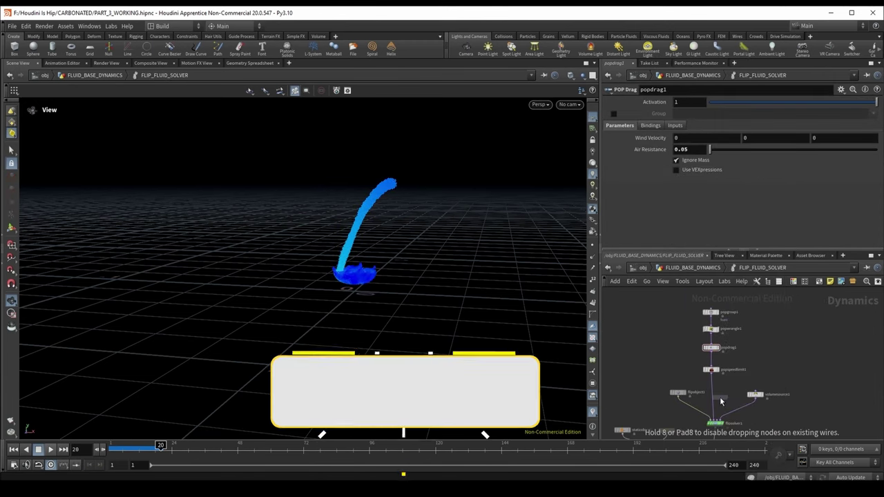
pyautogui.scroll(3, 719, 396)
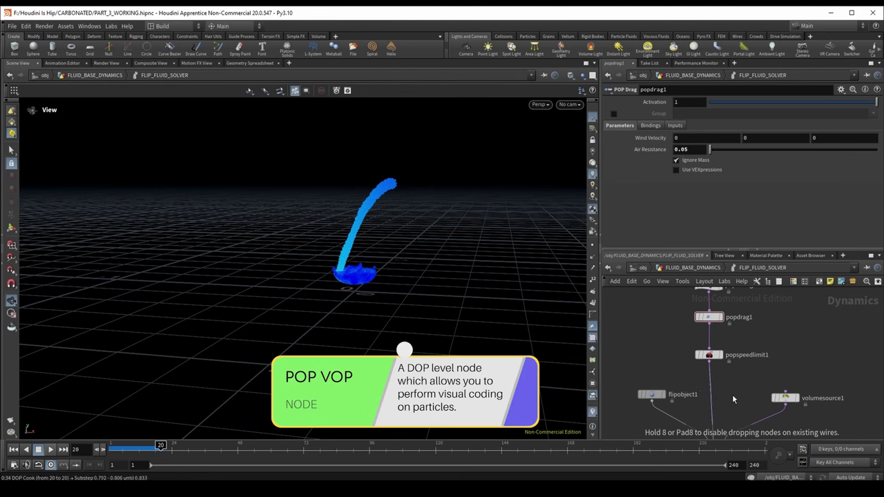
pyautogui.click(712, 391)
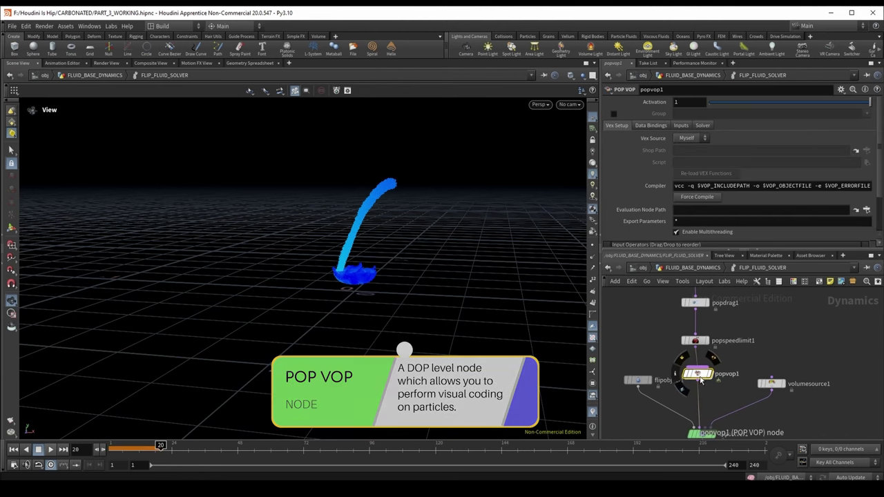
pyautogui.moveTo(697, 374); pyautogui.dragTo(699, 384)
pyautogui.moveTo(638, 380); pyautogui.dragTo(619, 381)
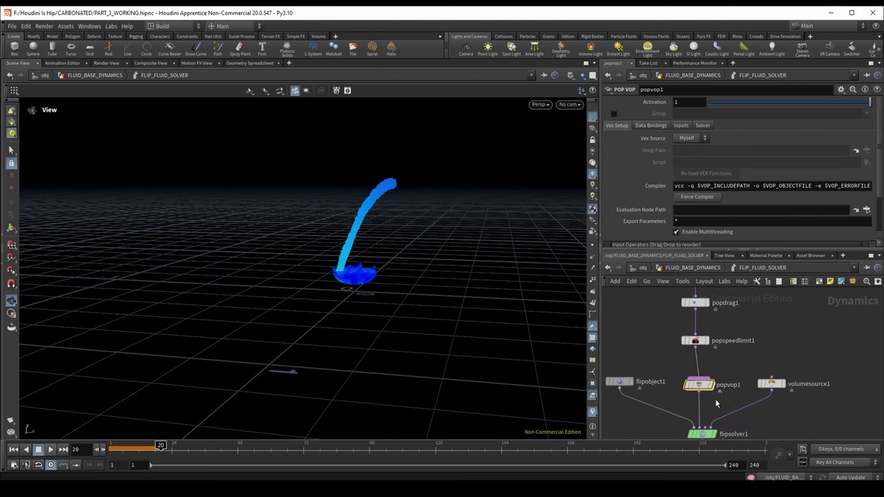
# - Restrict popvop1 to the foam group and open its VEX Builder network
pyautogui.click(613, 114)
pyautogui.click(691, 115)
pyautogui.write('fo')
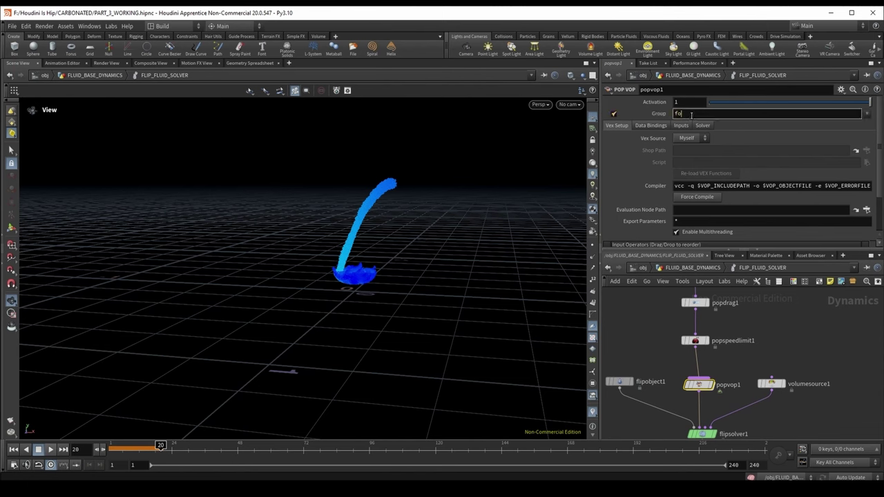
pyautogui.write('am')
pyautogui.press('Return')
pyautogui.scroll(1, 699, 390)
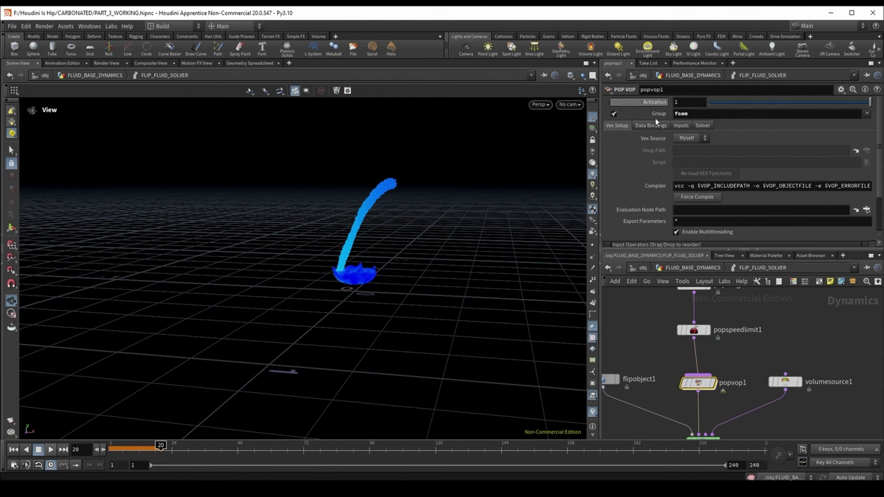
pyautogui.moveTo(400, 234); pyautogui.dragTo(424, 231)
pyautogui.scroll(5, 364, 256)
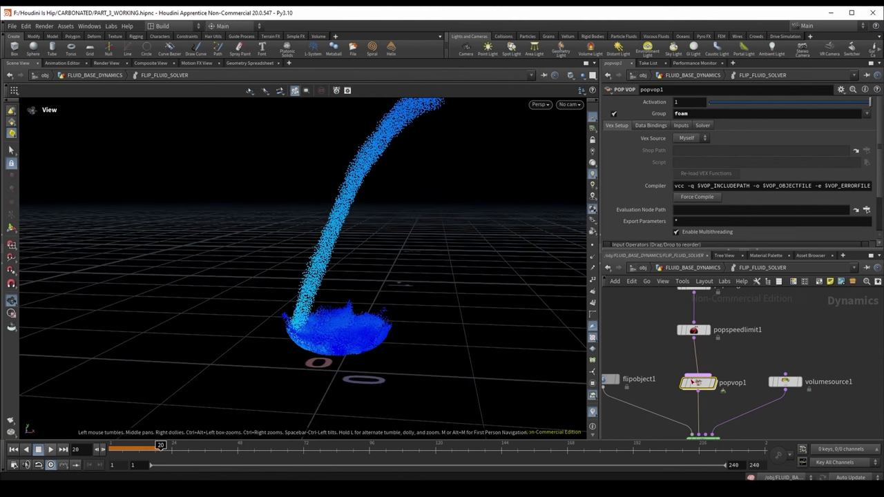
pyautogui.doubleClick(696, 387)
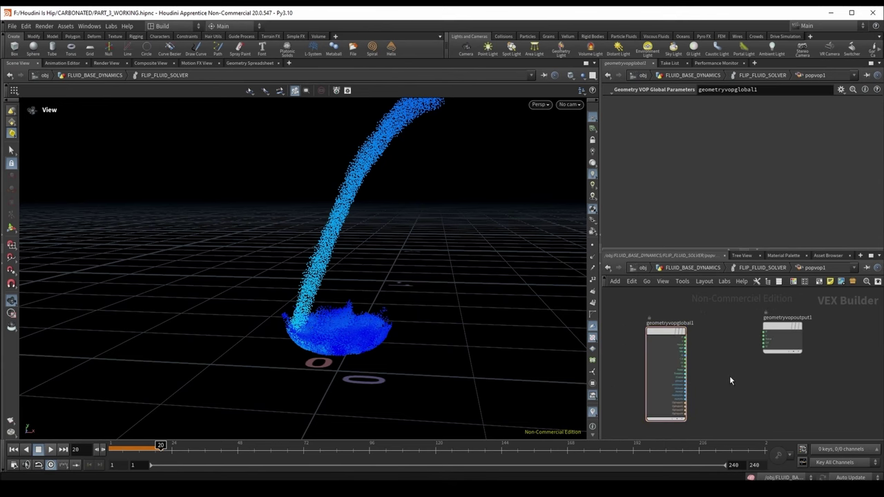
# - Maximize the network pane, move geometryvopoutput1 right, and save PART_3_WORKING.hipnc
pyautogui.hotkey('ctrl', 'b')
pyautogui.scroll(4, 419, 265)
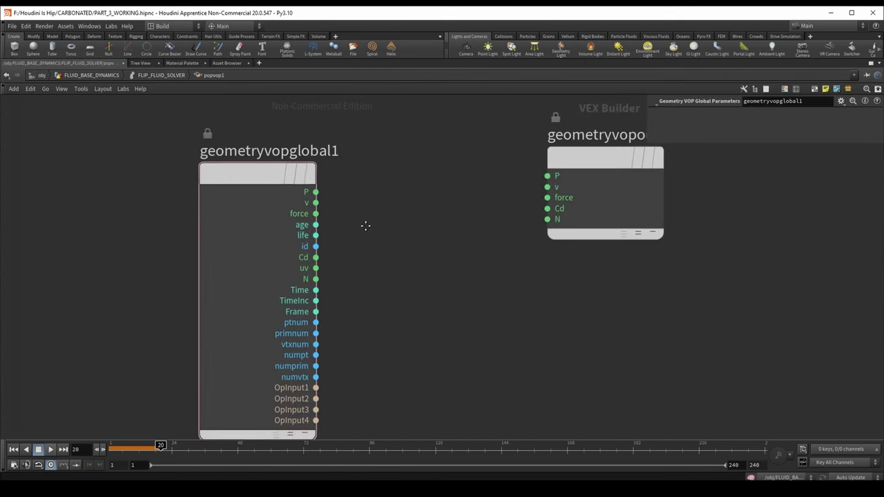
pyautogui.scroll(-3, 365, 225)
pyautogui.scroll(1, 566, 292)
pyautogui.scroll(-1, 447, 339)
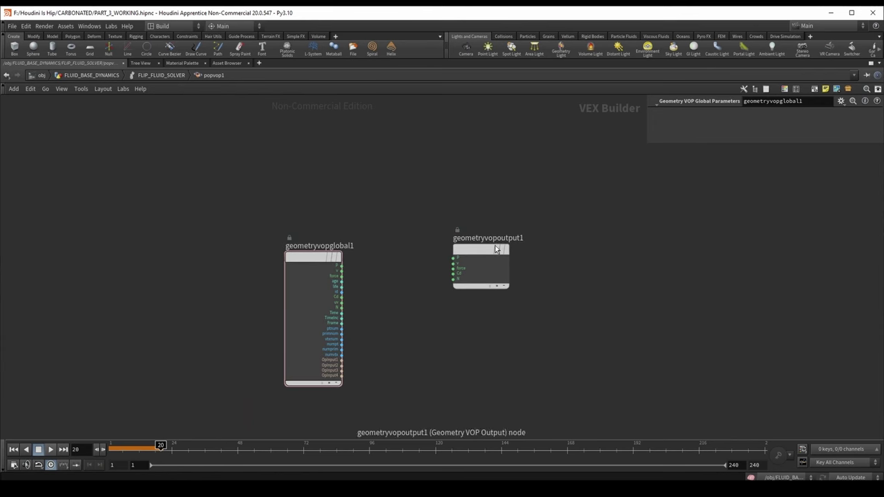
pyautogui.click(311, 256)
pyautogui.moveTo(477, 254); pyautogui.dragTo(534, 259)
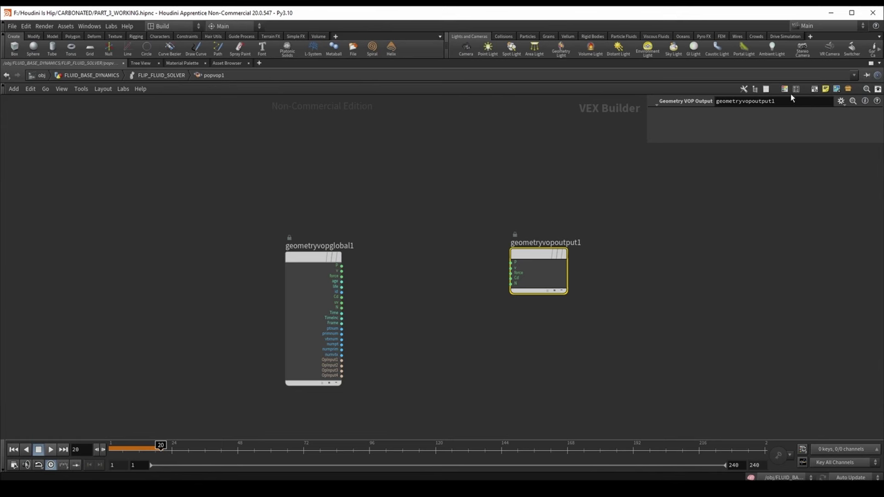
pyautogui.press('p')
pyautogui.press('p')
pyautogui.click(747, 208)
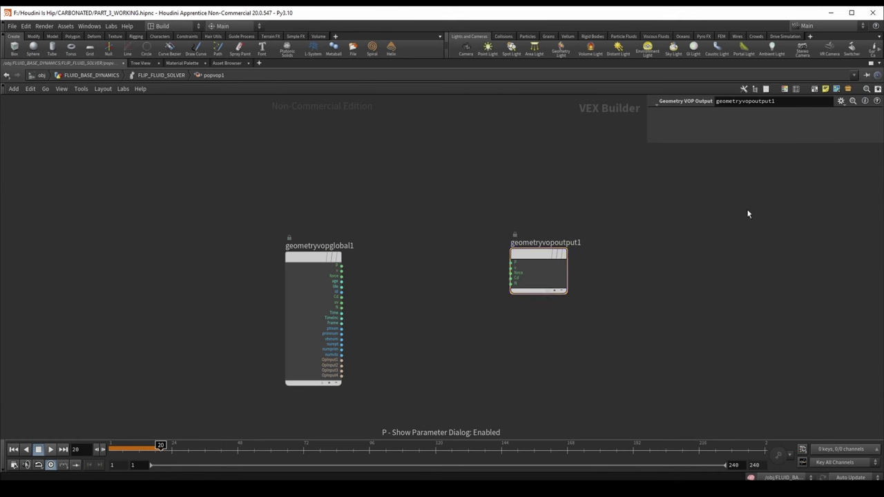
pyautogui.scroll(2, 683, 208)
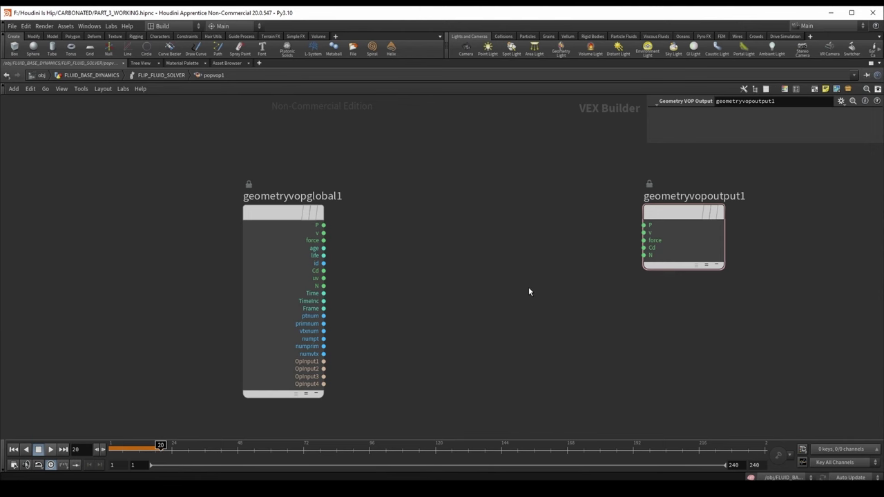
pyautogui.hotkey('ctrl', 's')
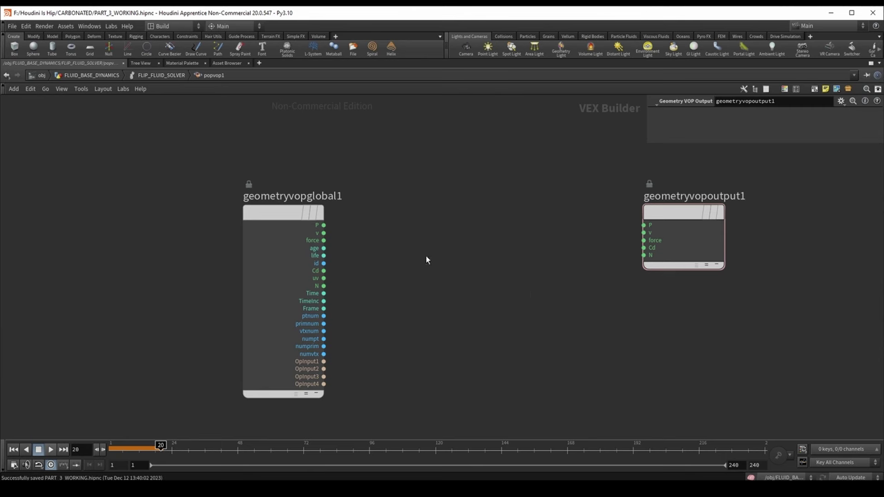
pyautogui.press('Tab')
# - Add a Random node fed by geometryvopglobal1's id into its pos input, then tidy node positions
pyautogui.write('rand')
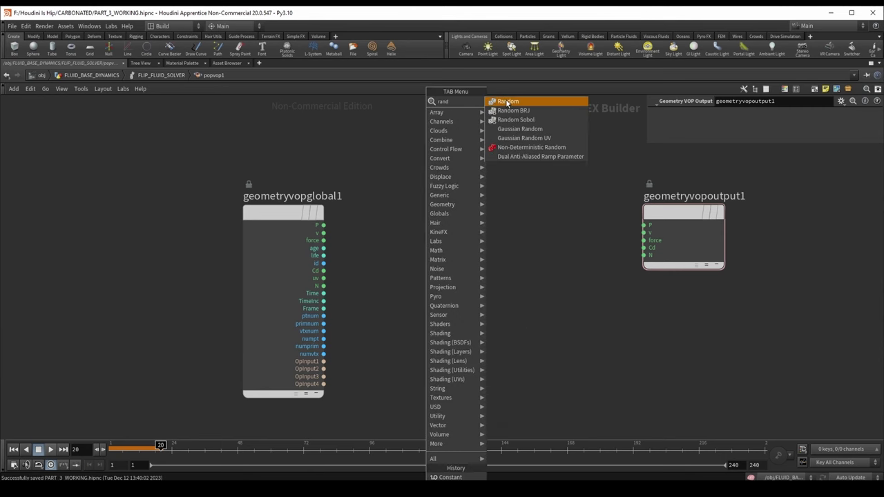
pyautogui.press('Return')
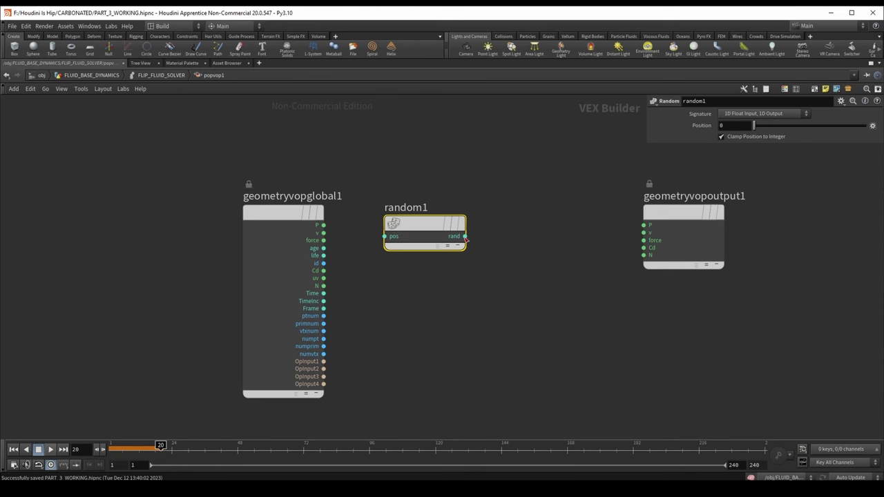
pyautogui.moveTo(429, 231); pyautogui.dragTo(435, 217)
pyautogui.scroll(2, 408, 254)
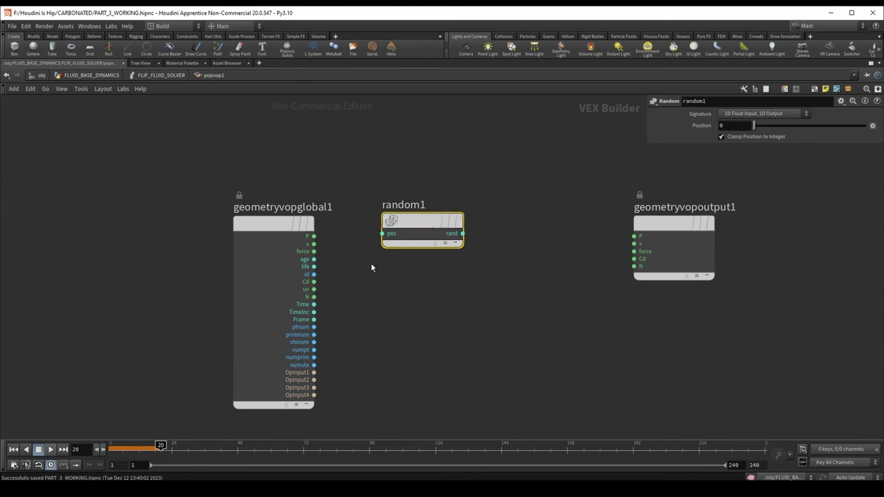
pyautogui.click(302, 277)
pyautogui.click(384, 228)
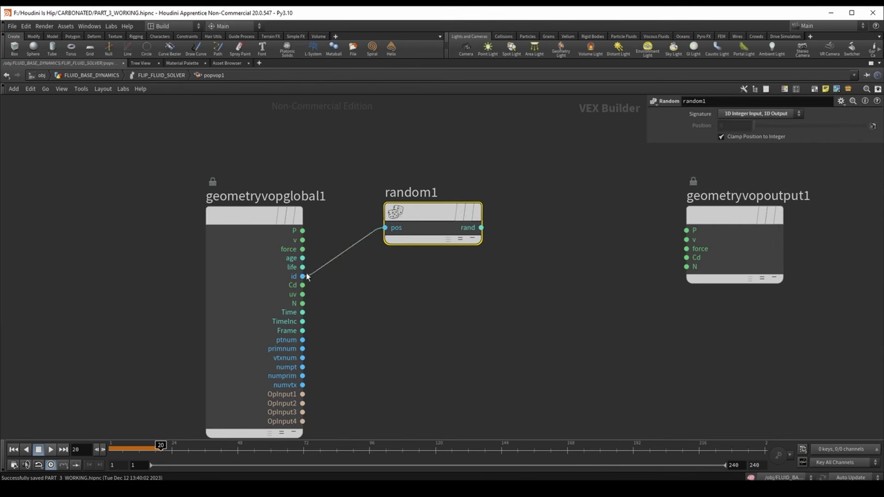
pyautogui.scroll(1, 493, 264)
pyautogui.scroll(-1, 493, 264)
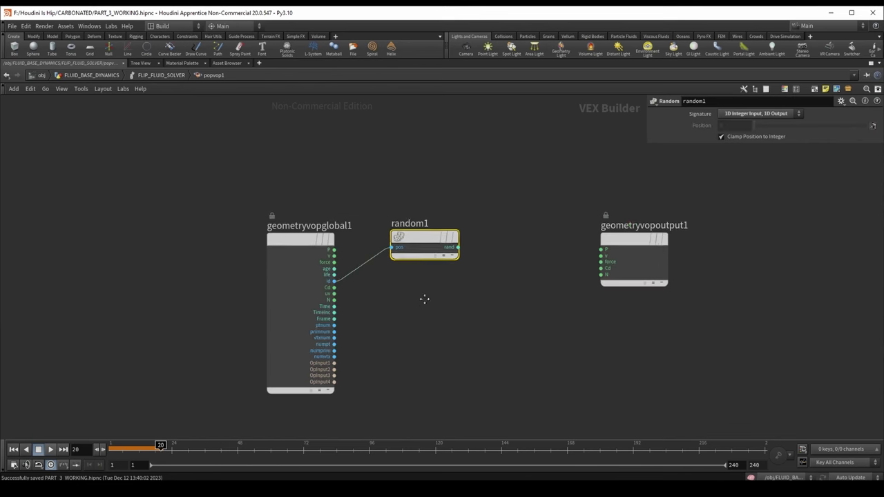
pyautogui.moveTo(379, 242); pyautogui.dragTo(336, 233)
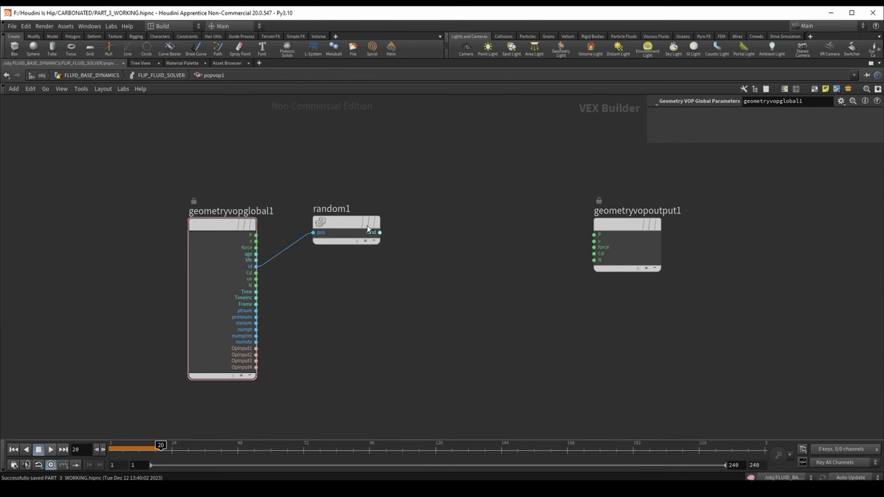
pyautogui.click(336, 235)
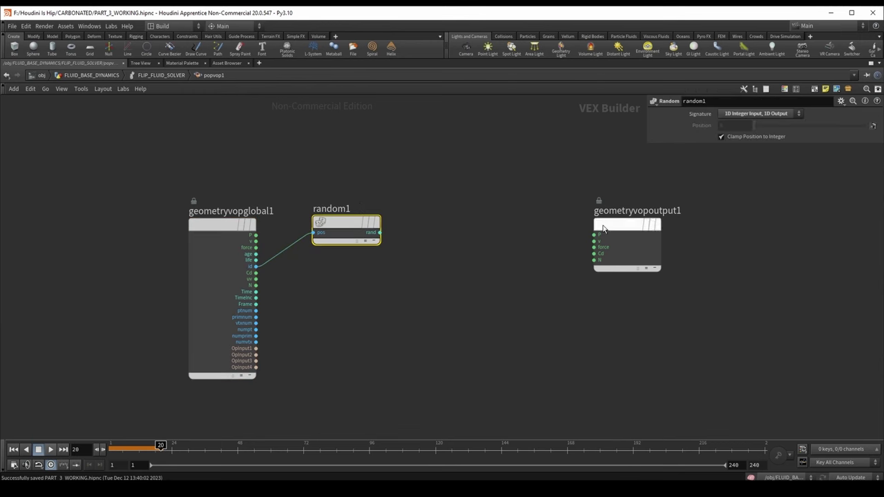
pyautogui.moveTo(627, 225); pyautogui.dragTo(701, 224)
pyautogui.press('Tab')
# - Place a Ramp Parameter node ramp1 and set its Ramp Type to Spline Ramp (float)
pyautogui.write('ramp param')
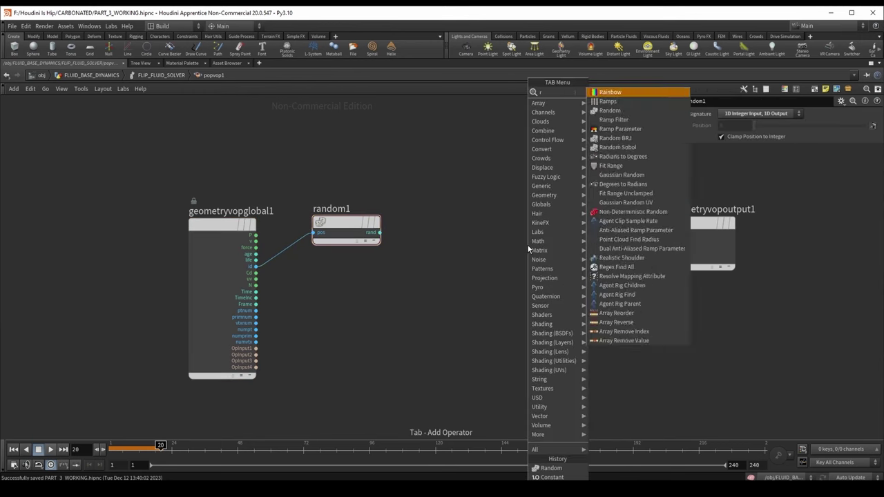
pyautogui.press('Return')
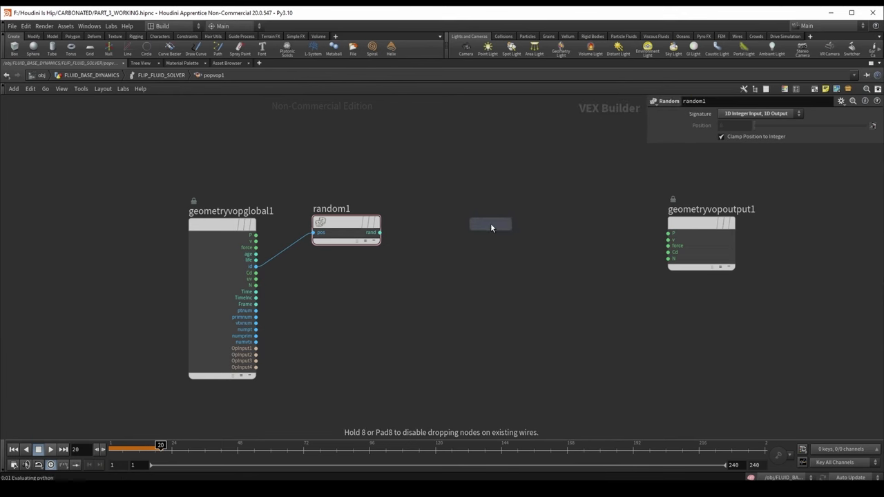
pyautogui.click(490, 221)
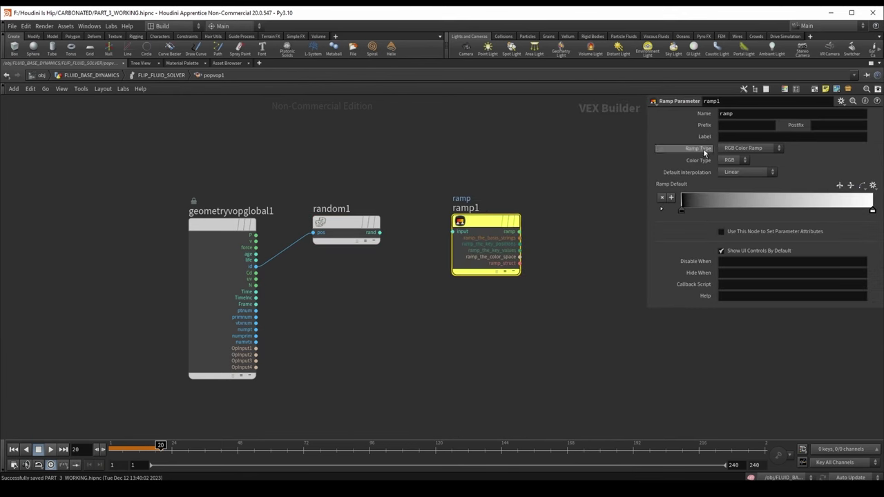
pyautogui.click(756, 148)
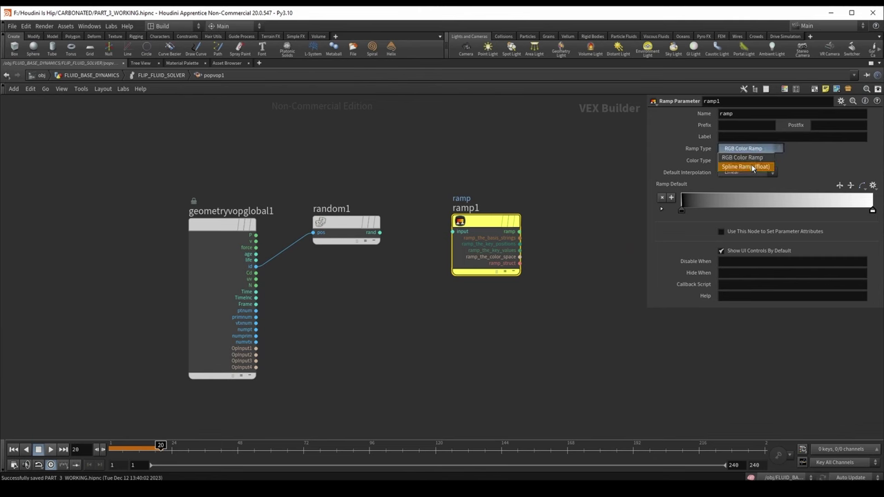
pyautogui.click(752, 169)
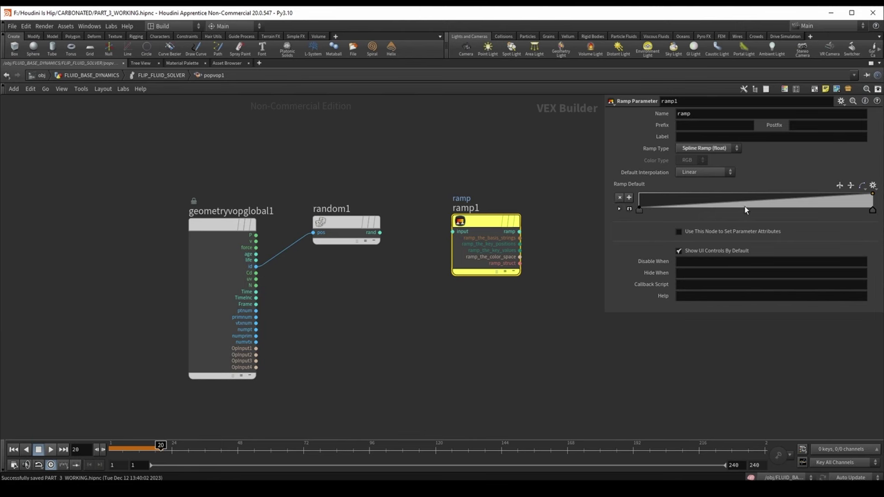
# - Shape ramp1's default into a linear curve rising from 0 to 1
pyautogui.hotkey('ctrl', 'z')
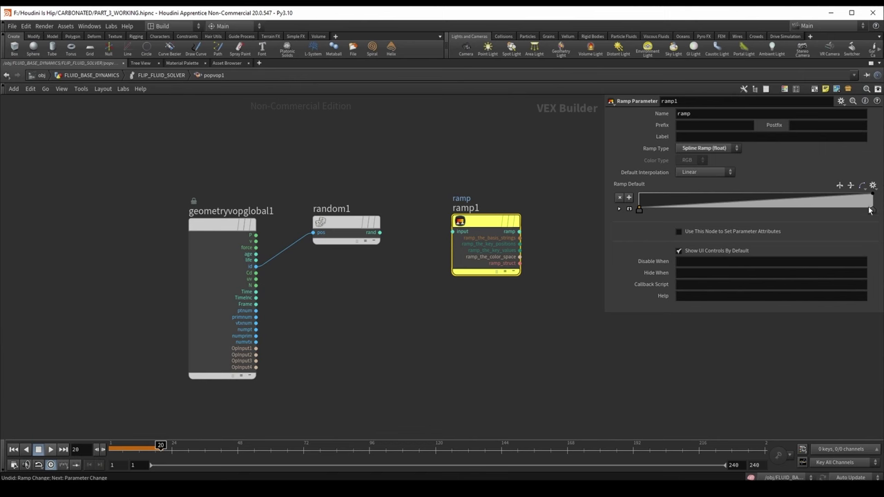
pyautogui.click(839, 186)
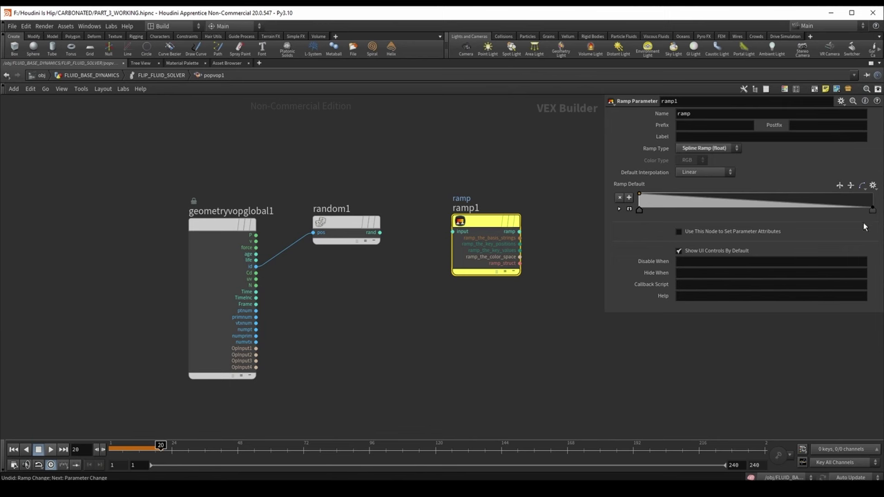
pyautogui.moveTo(639, 197); pyautogui.dragTo(639, 208)
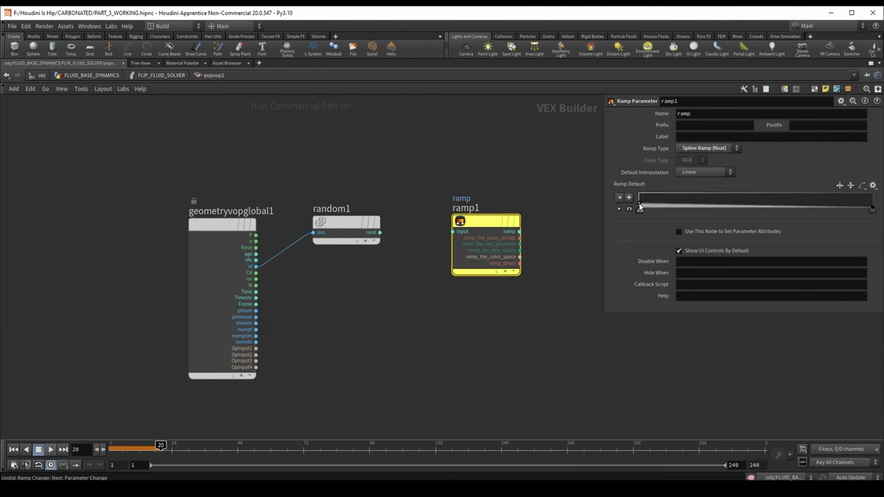
pyautogui.click(742, 196)
pyautogui.moveTo(741, 195); pyautogui.dragTo(753, 194)
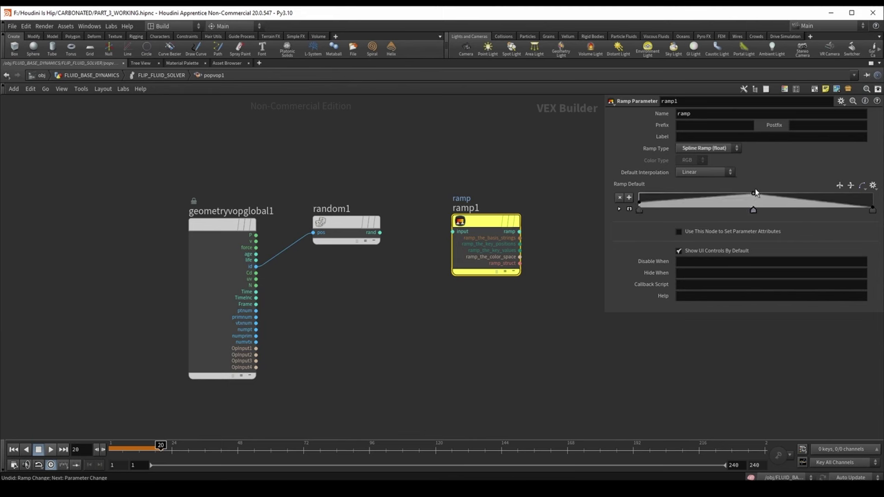
pyautogui.click(639, 210)
pyautogui.click(872, 210)
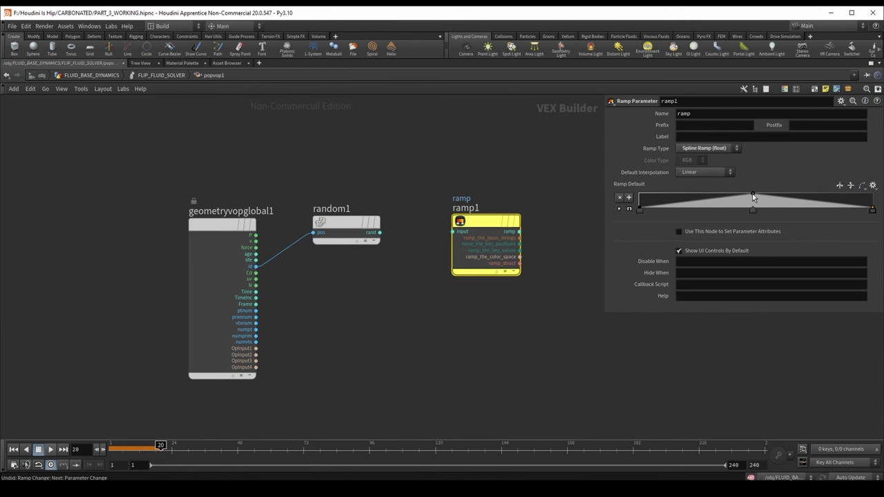
pyautogui.moveTo(753, 194); pyautogui.dragTo(872, 194)
# - Wire random1's rand output into ramp1 and rename the ramp to distribution
pyautogui.press('h')
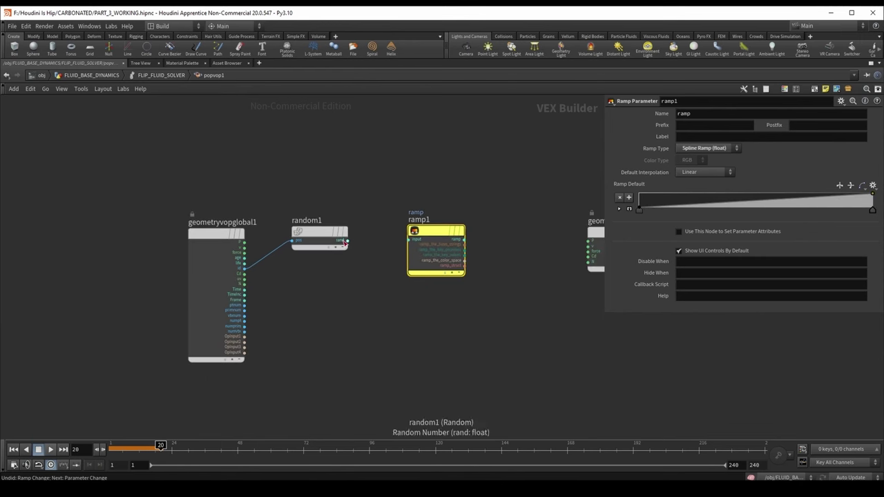
pyautogui.moveTo(347, 240); pyautogui.dragTo(413, 239)
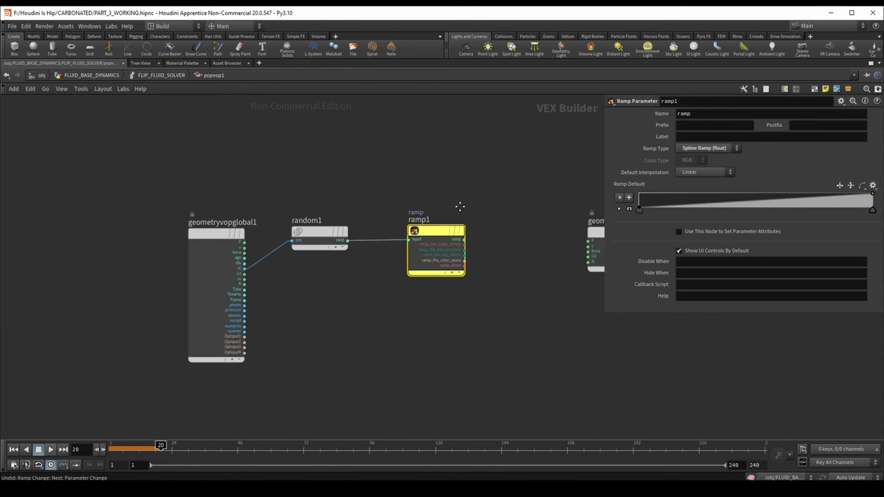
pyautogui.press('h')
pyautogui.doubleClick(707, 114)
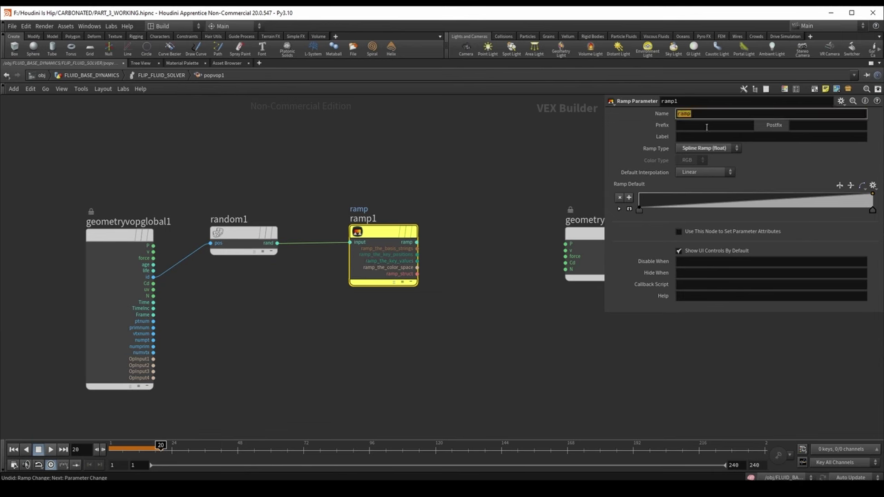
pyautogui.write('distribution')
pyautogui.press('Return')
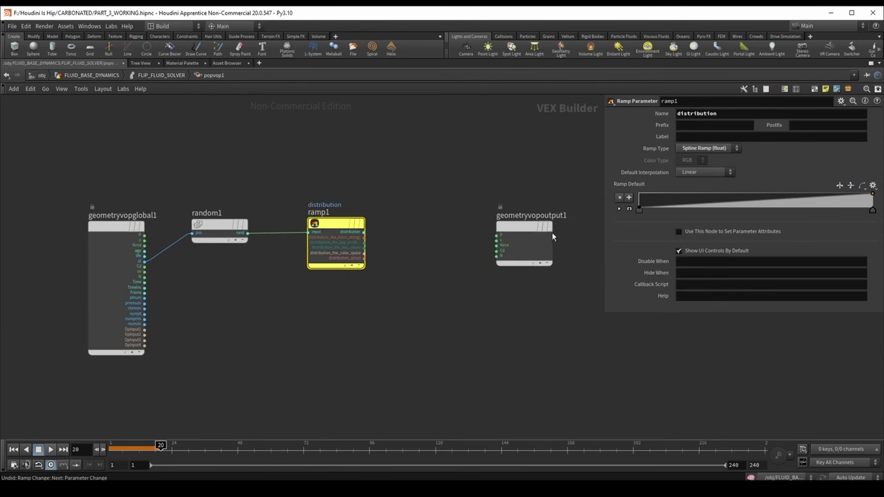
pyautogui.moveTo(551, 232); pyautogui.dragTo(588, 232)
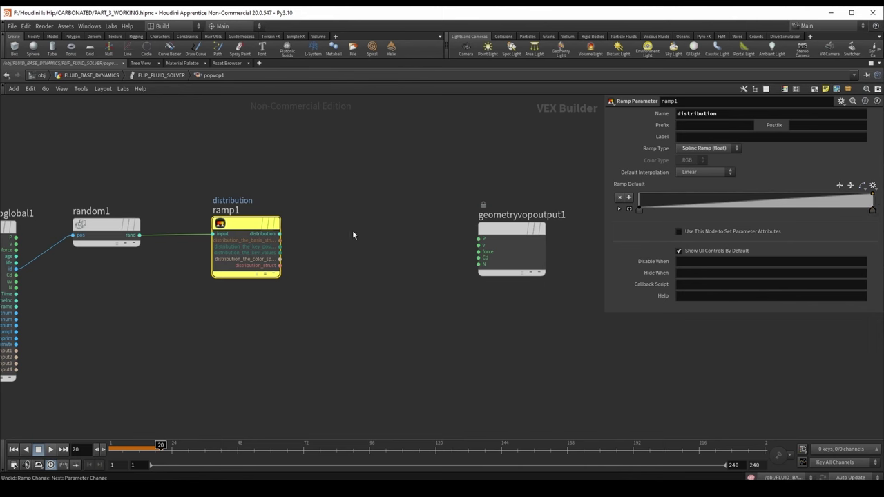
# - Add a Multiply Constant node mulconst1 after the distribution ramp with Multiplier 7
pyautogui.press('Tab')
pyautogui.write('multipl con')
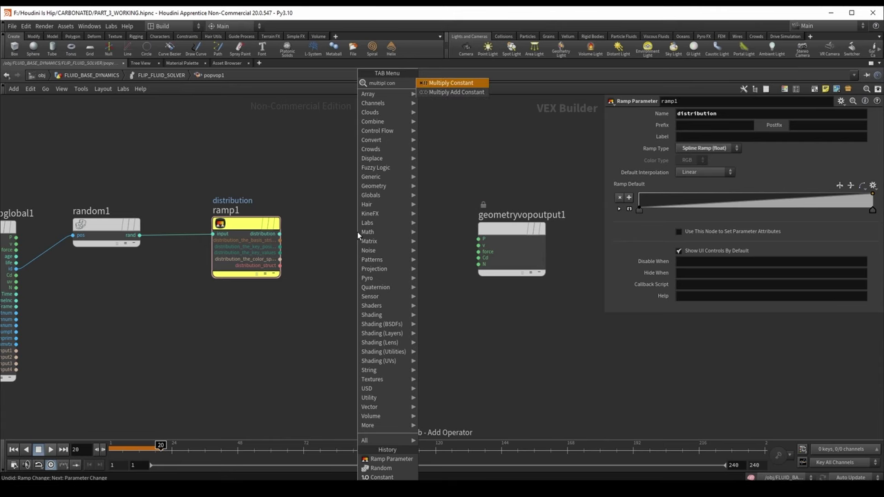
pyautogui.press('Return')
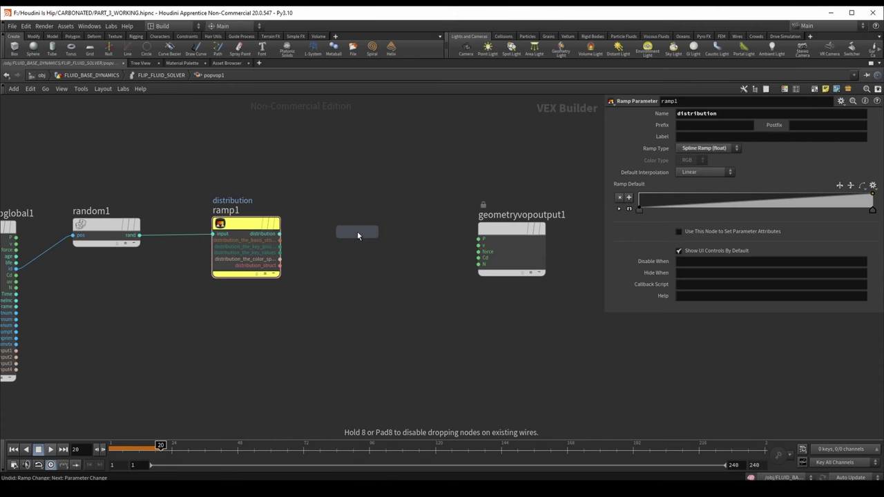
pyautogui.click(382, 233)
pyautogui.click(246, 223)
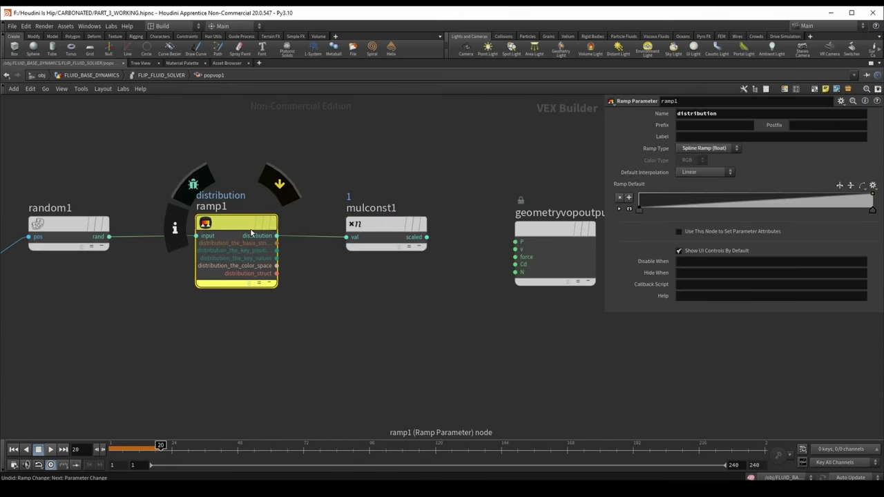
pyautogui.click(376, 228)
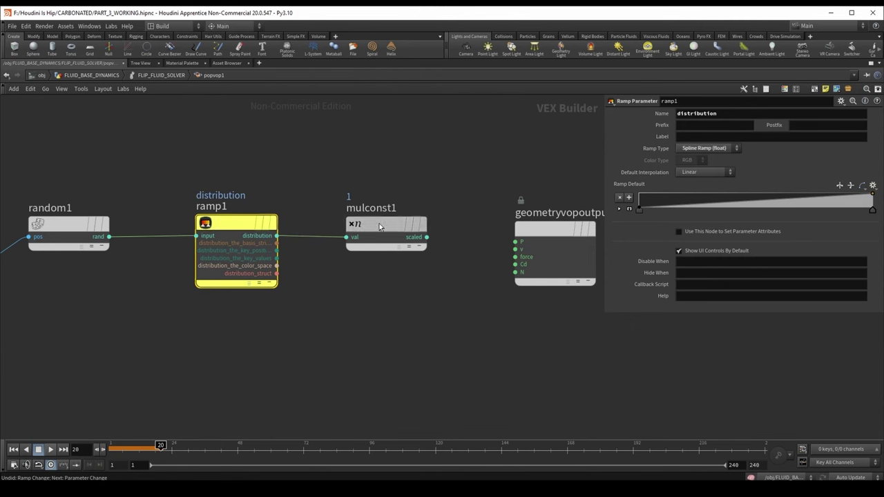
pyautogui.click(698, 125)
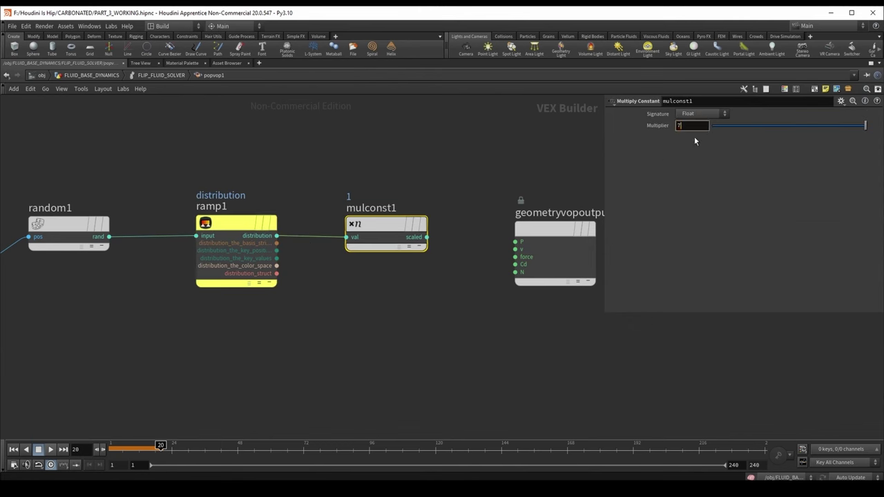
pyautogui.click(263, 234)
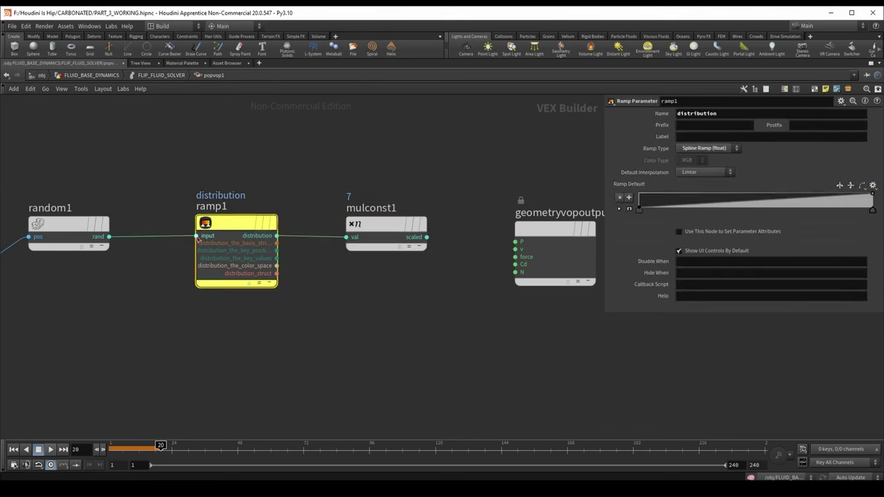
pyautogui.click(386, 227)
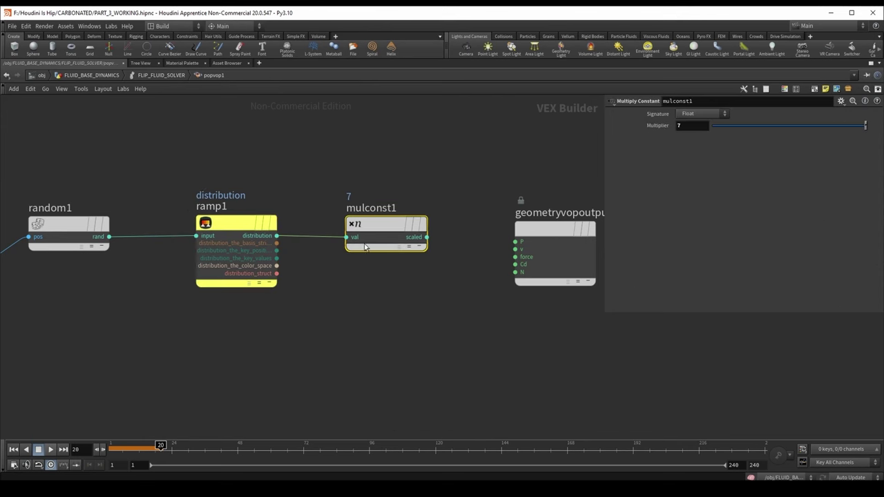
pyautogui.scroll(-3, 286, 352)
pyautogui.moveTo(459, 276); pyautogui.dragTo(461, 325)
# - Add a Bind node after mulconst1 and wire the scaled output into it
pyautogui.press('Tab')
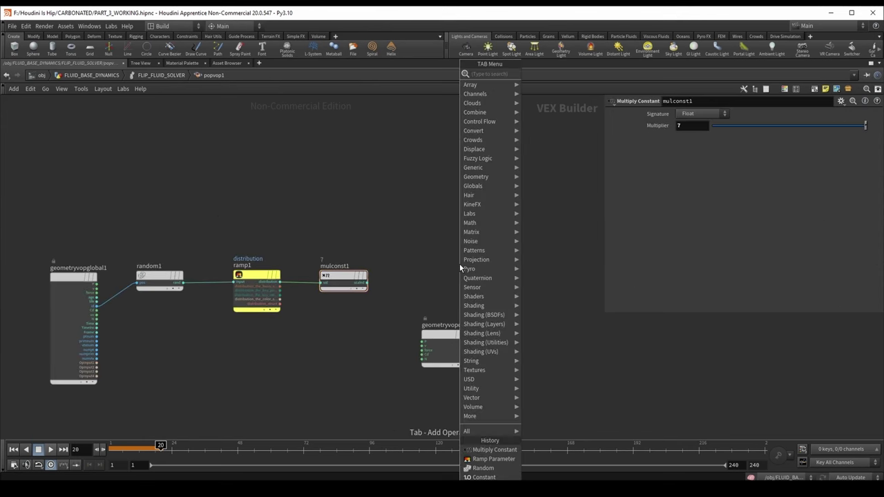
pyautogui.write('bind')
pyautogui.press('Return')
pyautogui.press('Escape')
pyautogui.press('Tab')
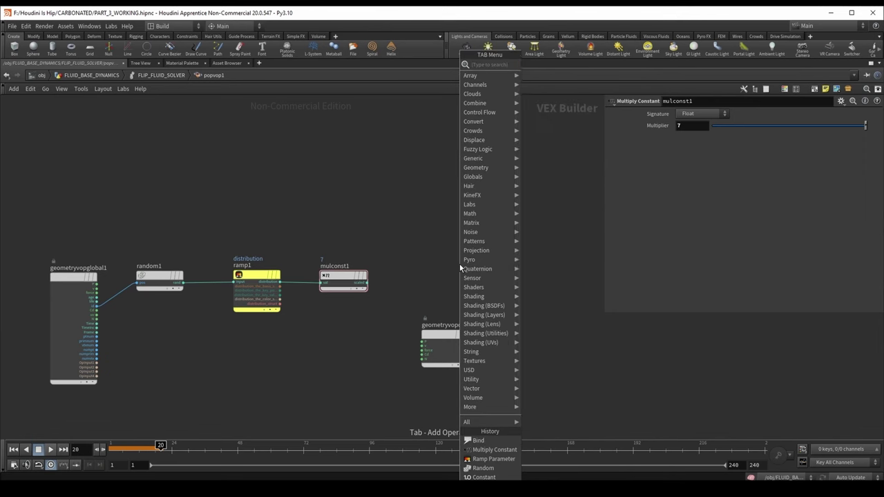
pyautogui.moveTo(459, 263)
pyautogui.press('Return')
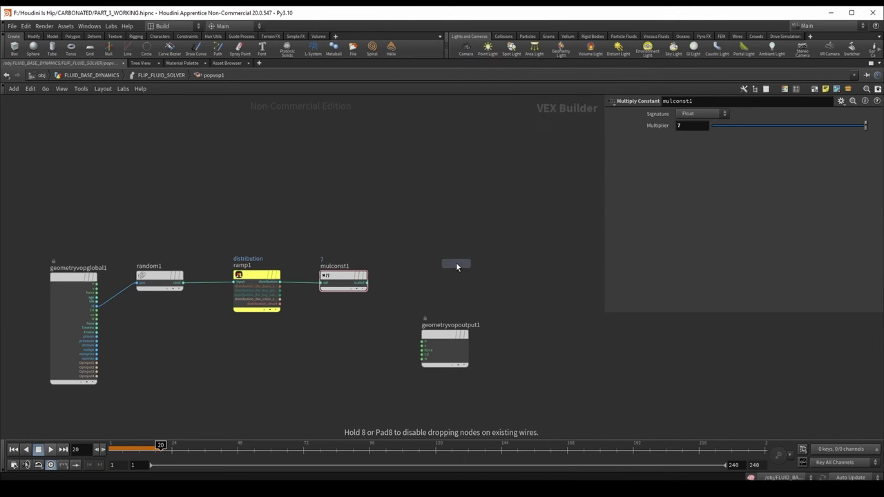
pyautogui.click(456, 266)
pyautogui.scroll(3, 422, 286)
pyautogui.moveTo(329, 276); pyautogui.dragTo(424, 260)
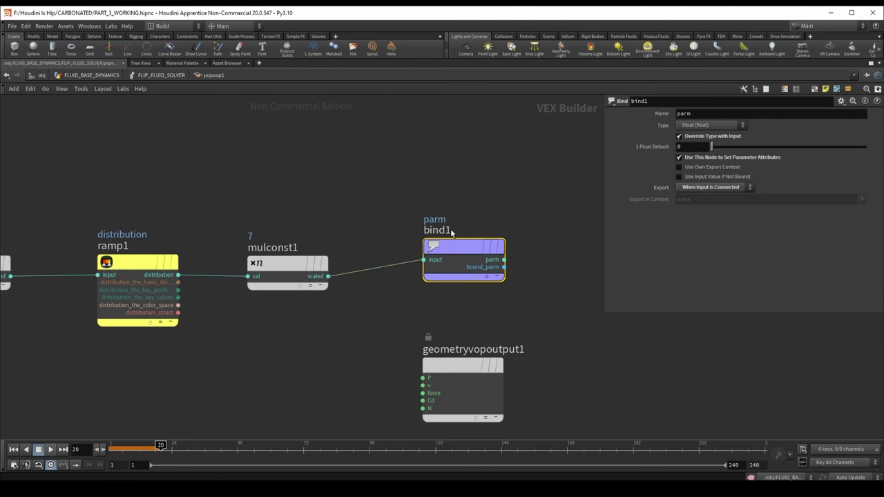
# - Name the Bind node life and restore the layout with the 3D viewport
pyautogui.click(690, 114)
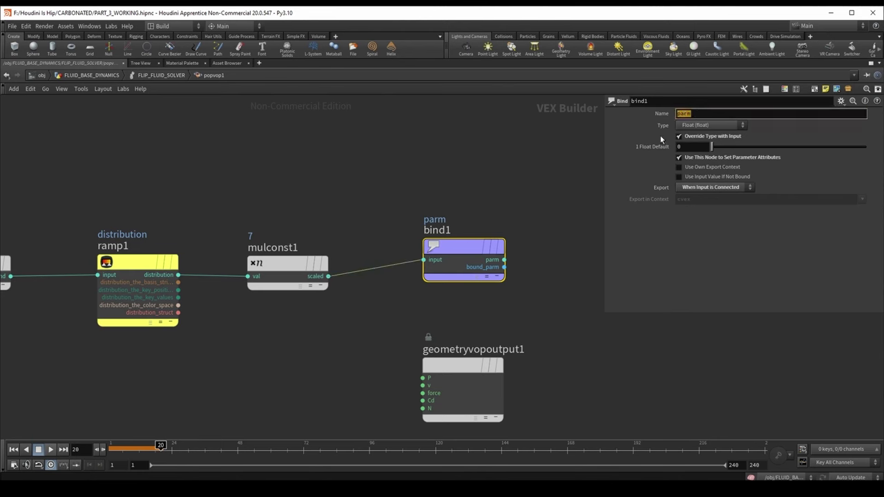
pyautogui.write('life')
pyautogui.press('Return')
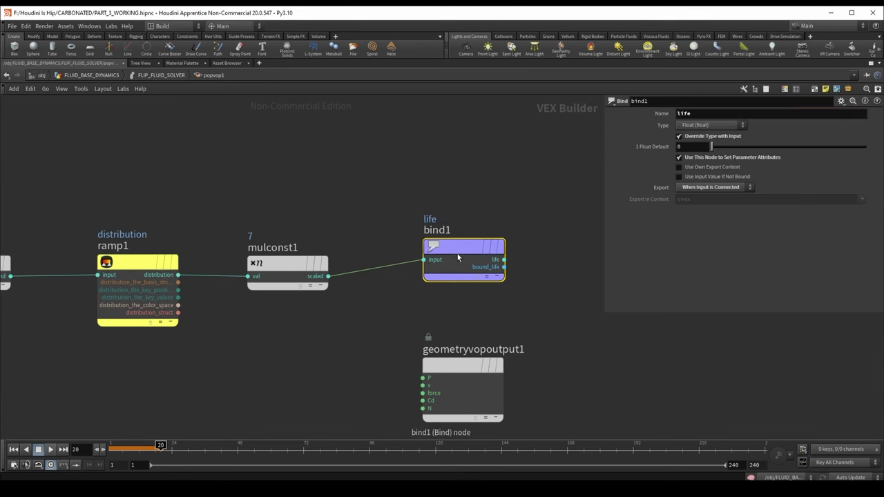
pyautogui.moveTo(455, 260); pyautogui.dragTo(455, 269)
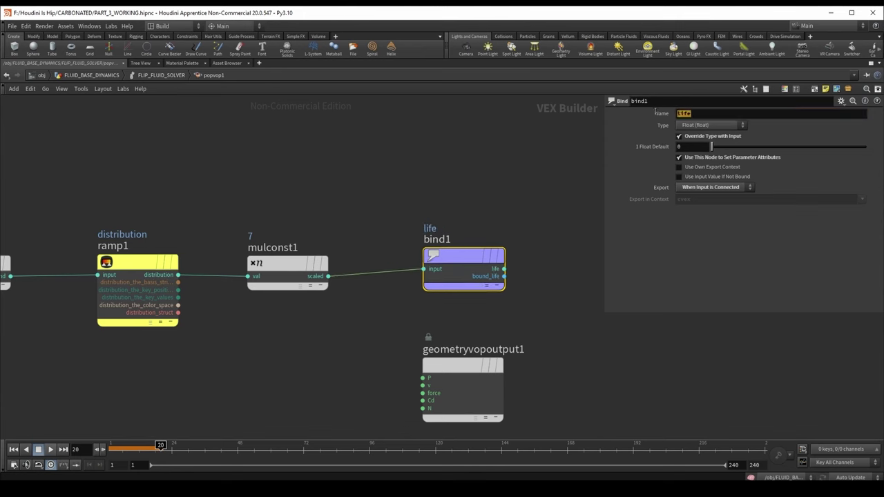
pyautogui.press('h')
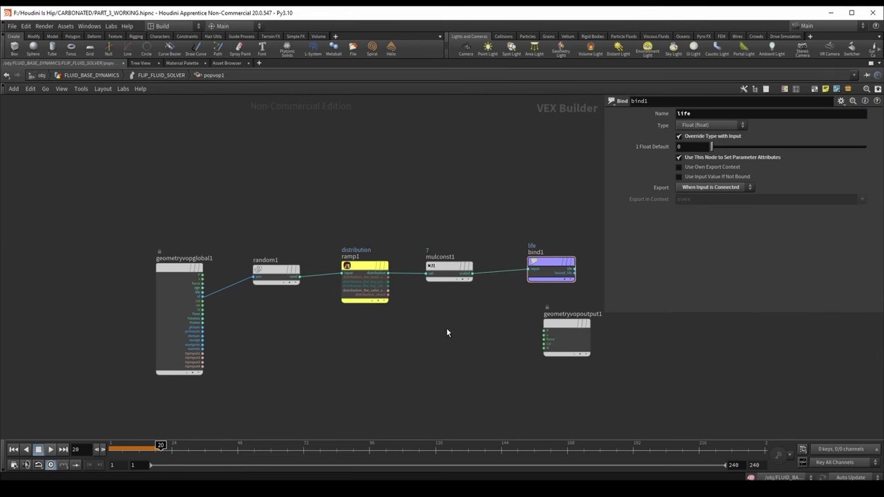
pyautogui.hotkey('ctrl', 'b')
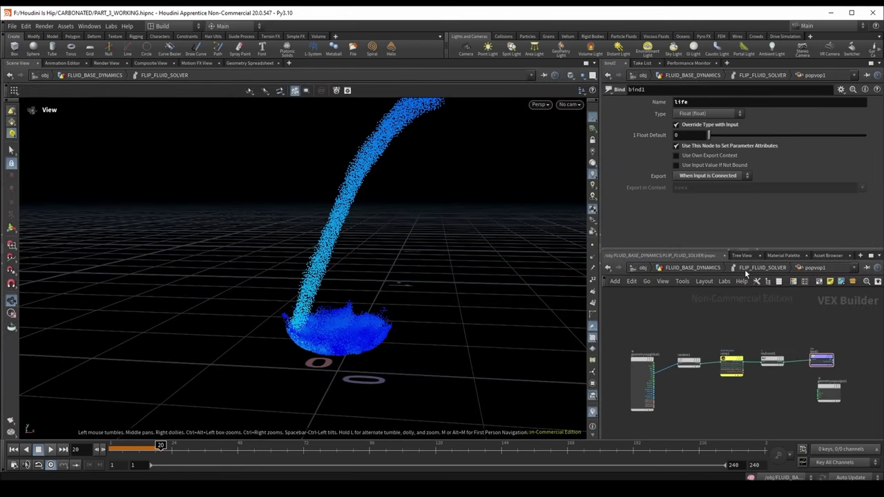
pyautogui.click(746, 269)
pyautogui.scroll(-2, 655, 195)
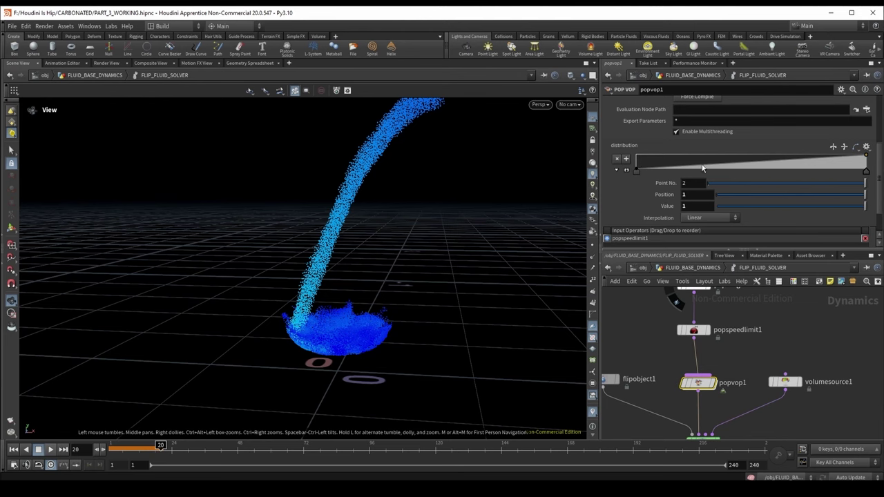
pyautogui.doubleClick(698, 382)
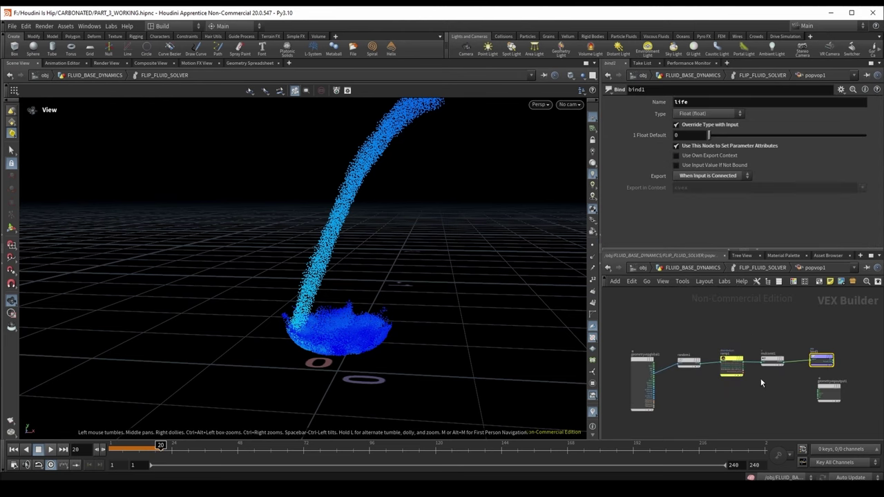
pyautogui.click(765, 268)
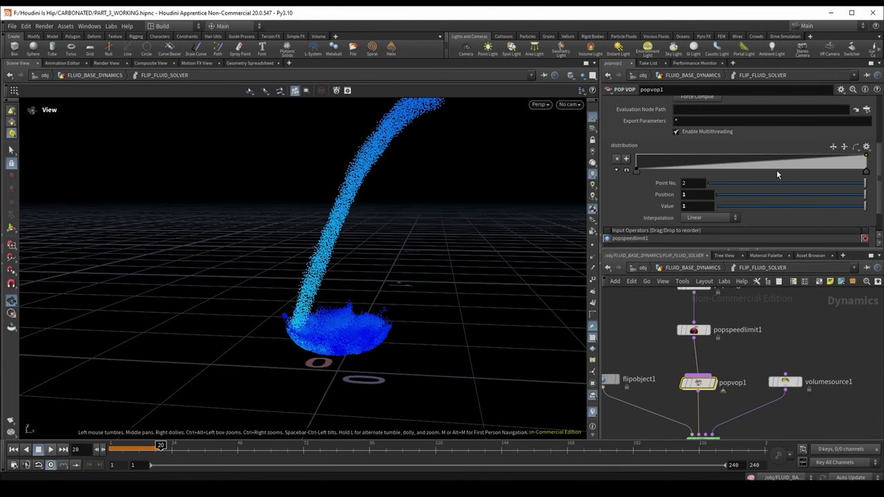
pyautogui.scroll(2, 683, 219)
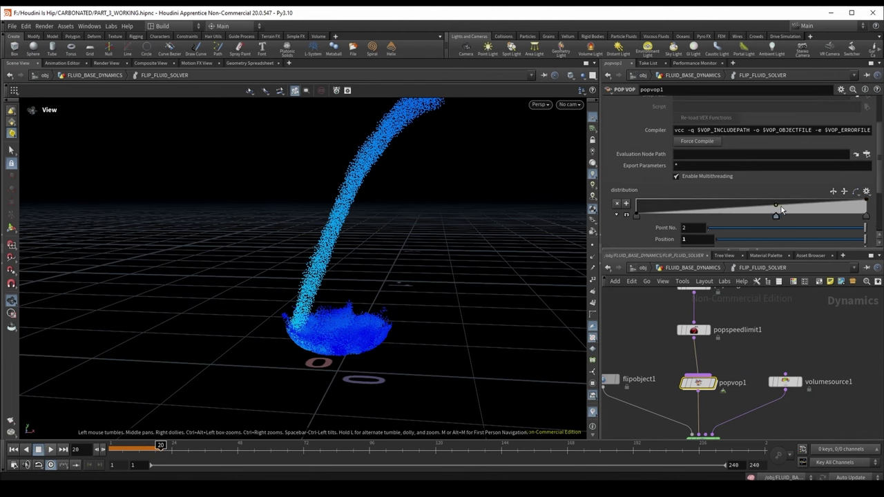
pyautogui.click(807, 212)
pyautogui.moveTo(843, 215); pyautogui.dragTo(862, 209)
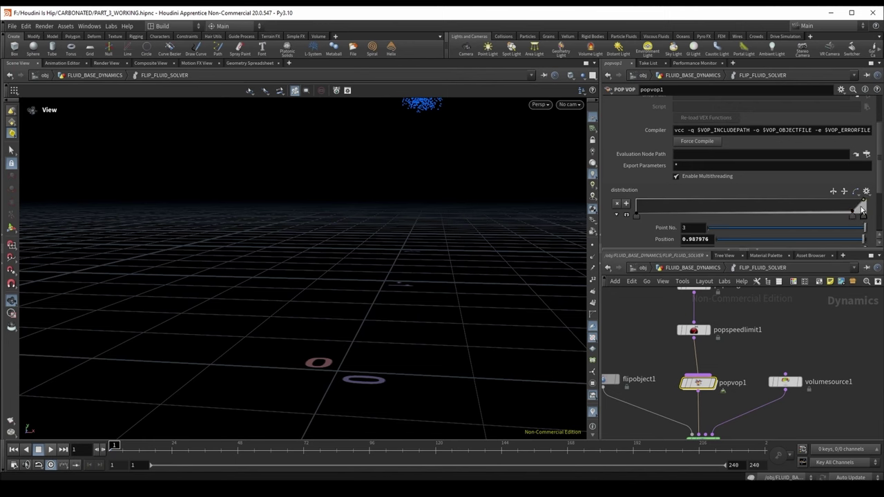
pyautogui.click(636, 215)
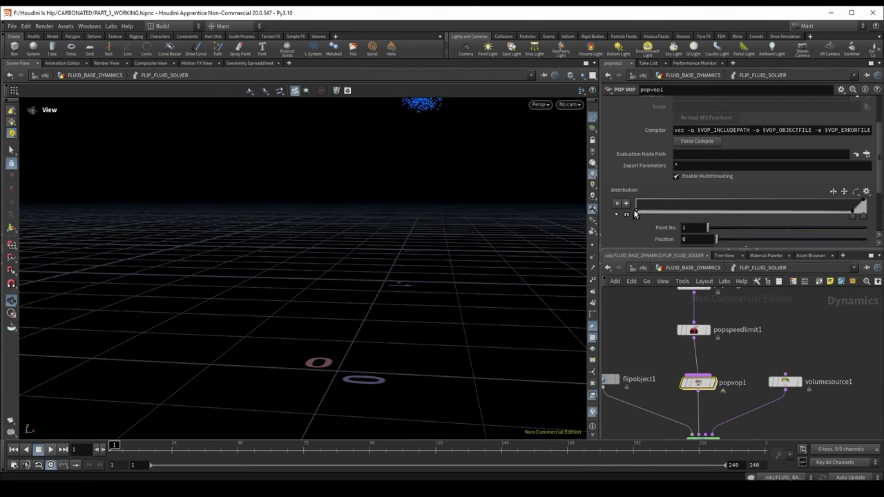
pyautogui.click(852, 213)
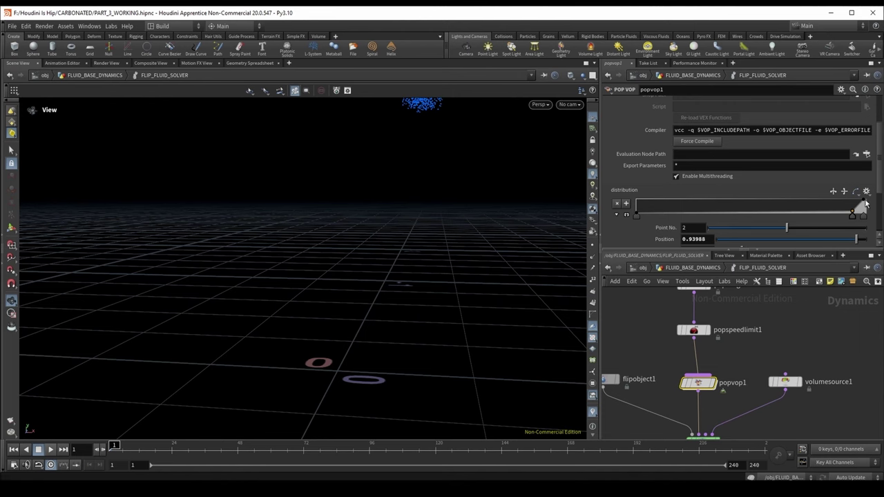
pyautogui.press('u')
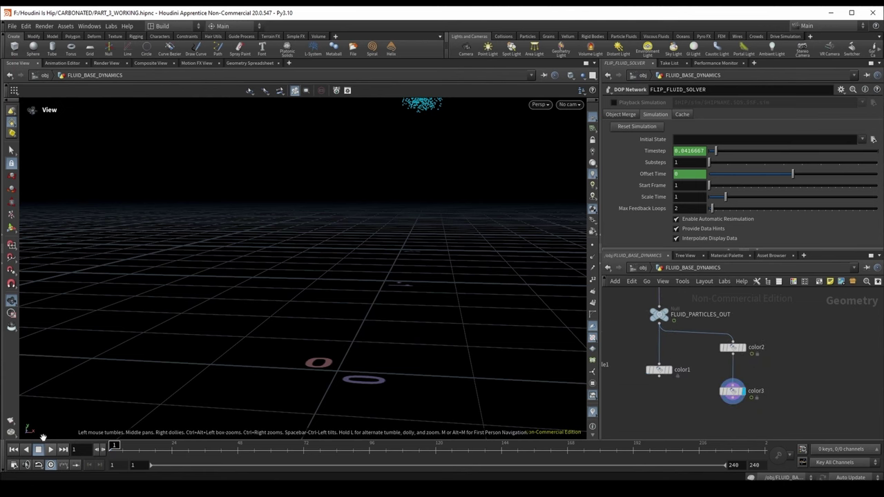
# - Play the simulation and filter color3's spreadsheet points to the foam group
pyautogui.click(49, 451)
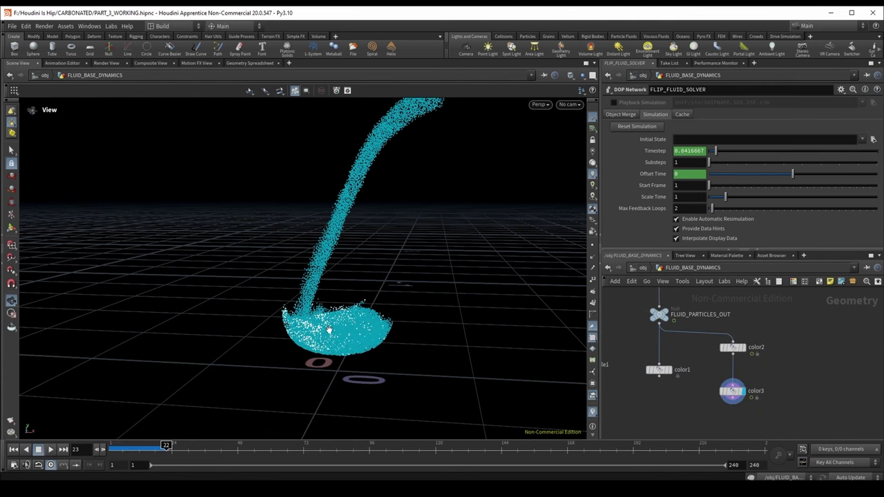
pyautogui.click(252, 62)
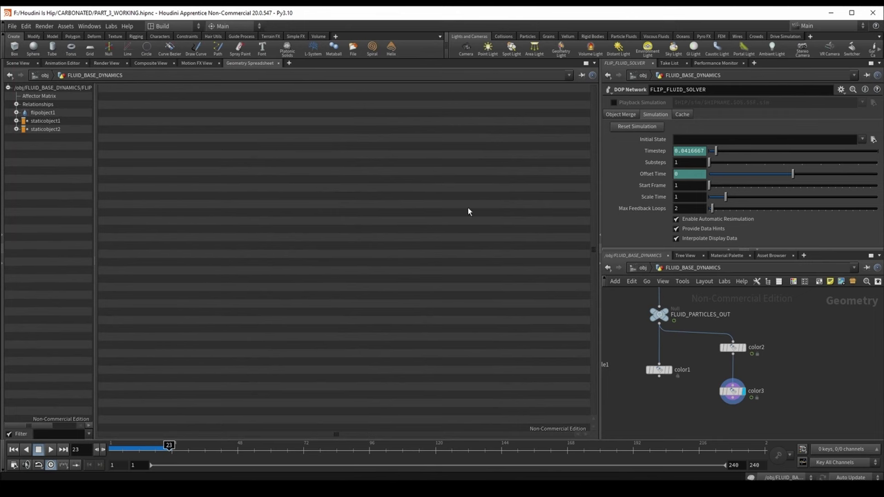
pyautogui.click(735, 387)
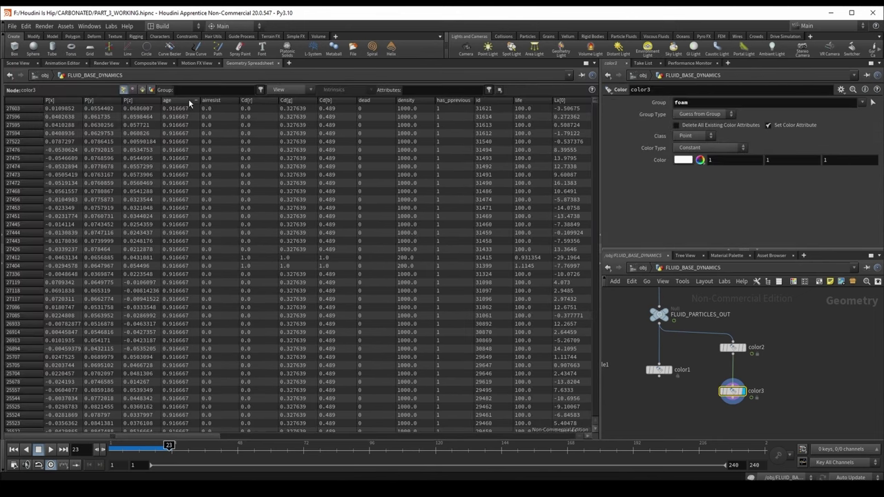
pyautogui.click(208, 90)
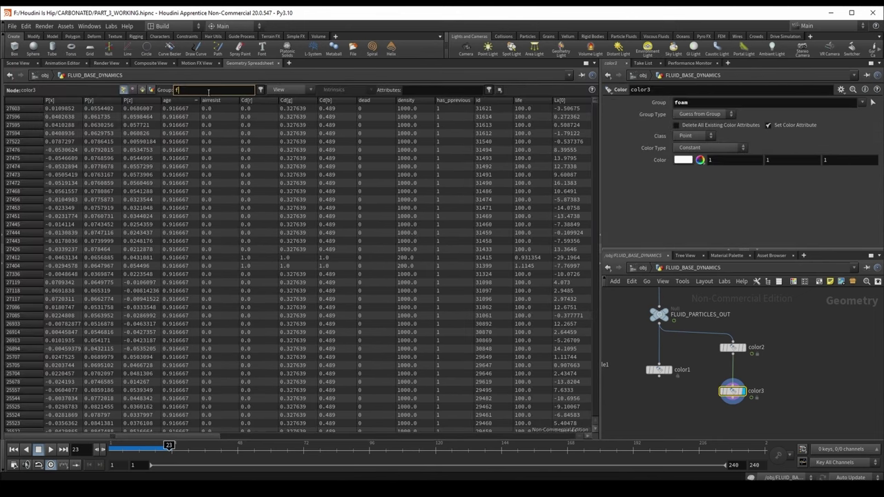
pyautogui.write('foam')
pyautogui.press('Return')
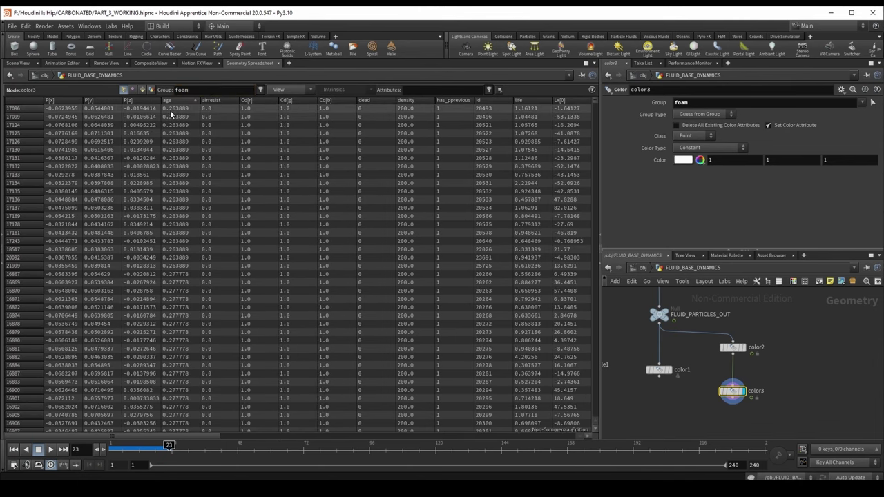
# - Sort the foam points by age, then by life, ranging about 0.27 to 7.0
pyautogui.click(178, 100)
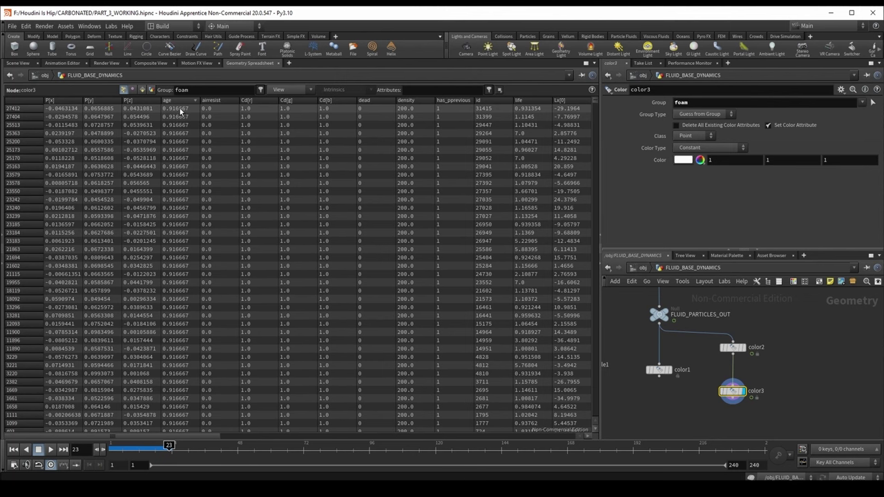
pyautogui.press('u')
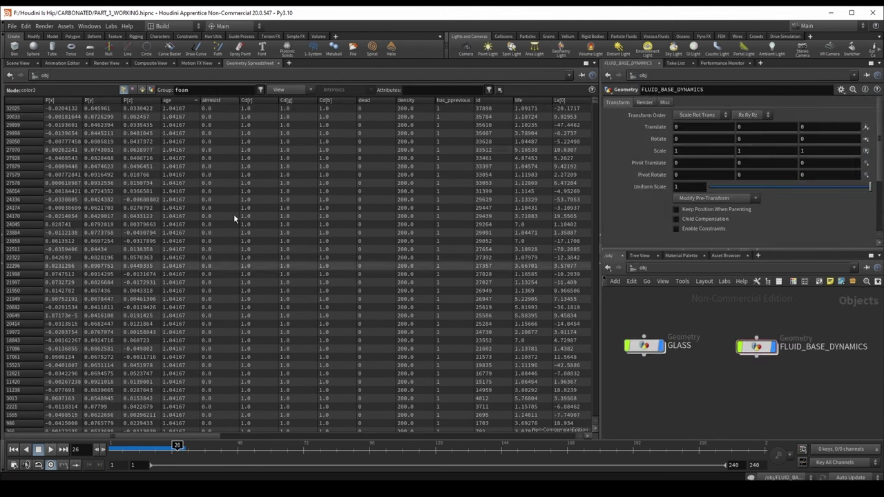
pyautogui.click(529, 100)
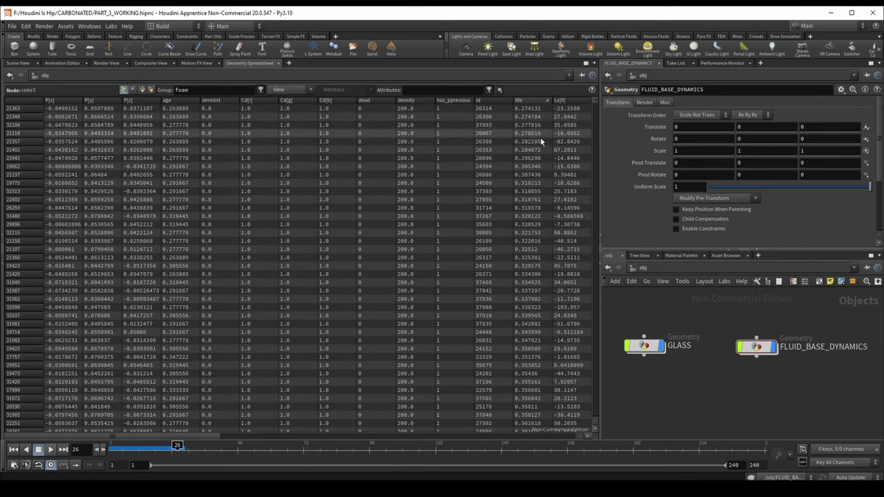
pyautogui.moveTo(594, 105); pyautogui.dragTo(599, 414)
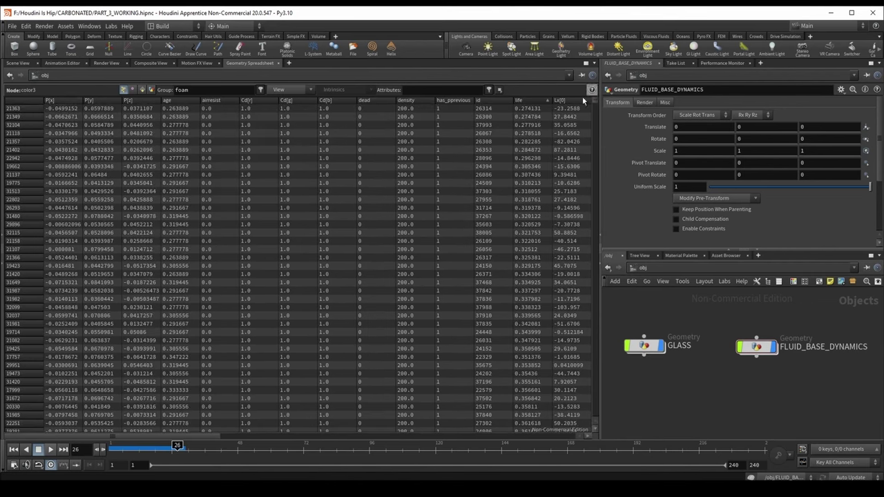
# - Back in the Scene View, enter FLUID_BASE_DYNAMICS and play the simulation over the glass
pyautogui.click(18, 63)
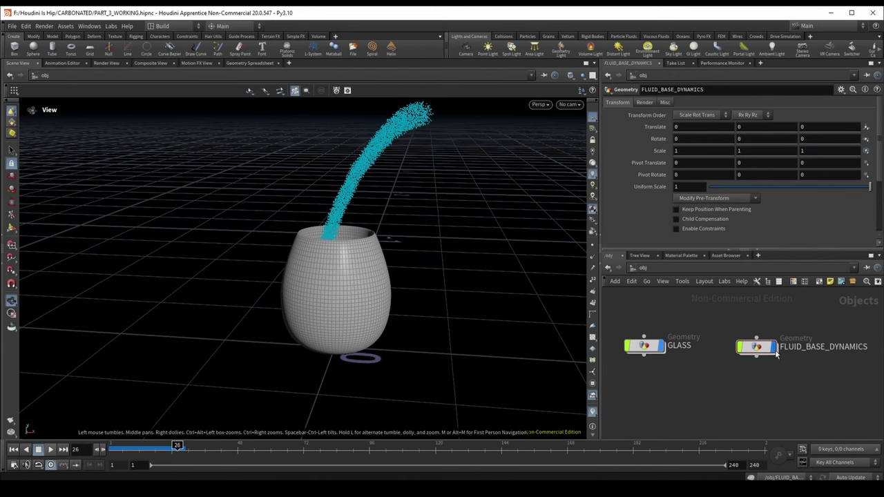
pyautogui.doubleClick(327, 253)
pyautogui.moveTo(328, 253); pyautogui.dragTo(313, 279)
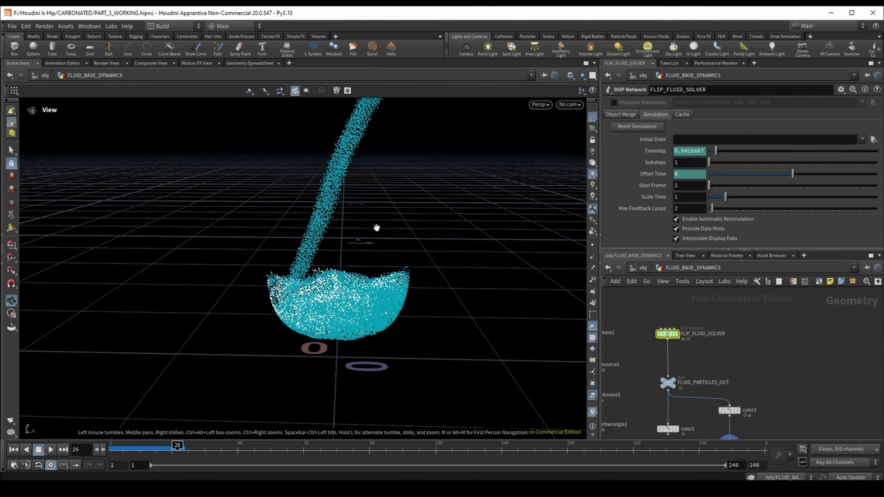
pyautogui.press('Up')
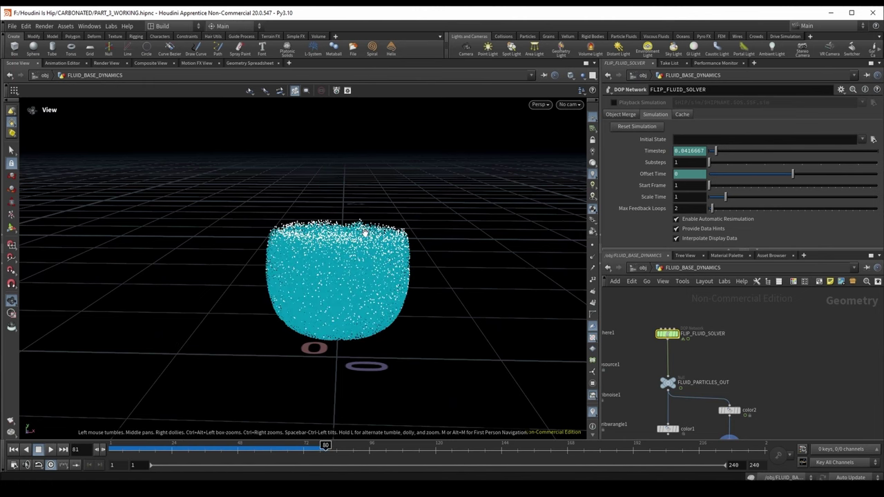
pyautogui.moveTo(345, 277); pyautogui.dragTo(318, 269)
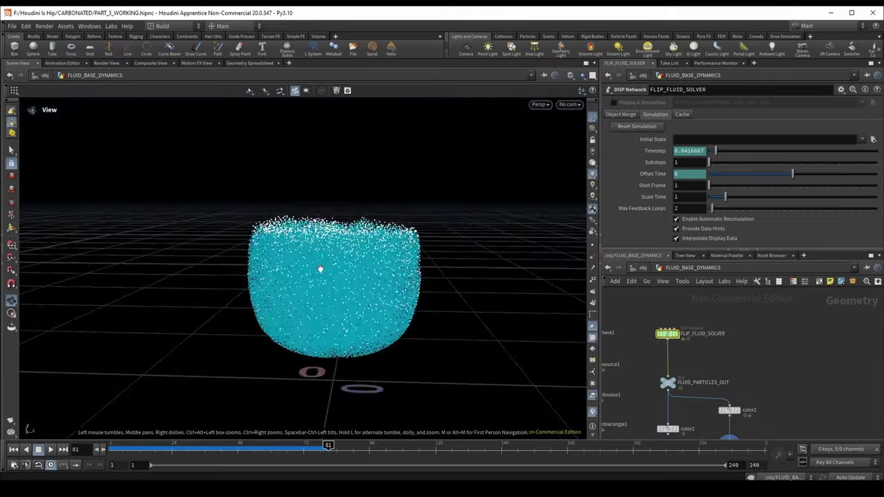
pyautogui.moveTo(266, 449); pyautogui.dragTo(111, 449)
# - Replay the simulation forward and in reverse, viewing the pour at frame 14, then return to frame 1
pyautogui.click(50, 449)
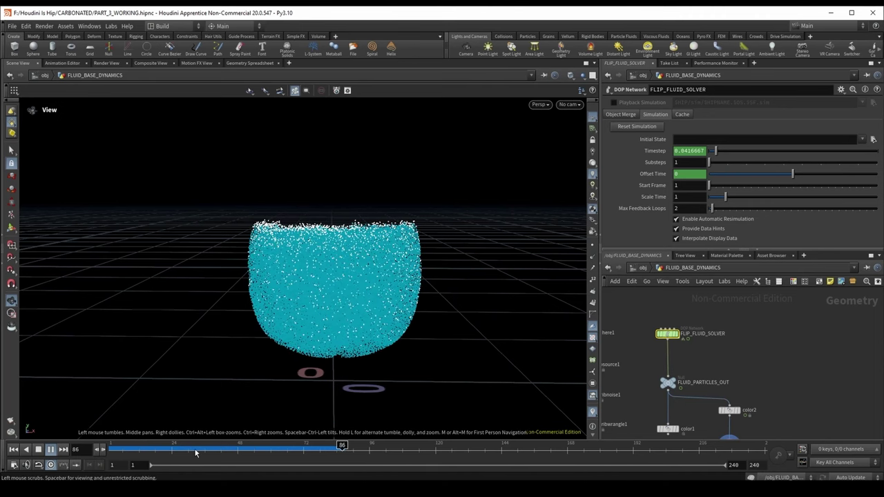
pyautogui.click(25, 449)
pyautogui.click(38, 449)
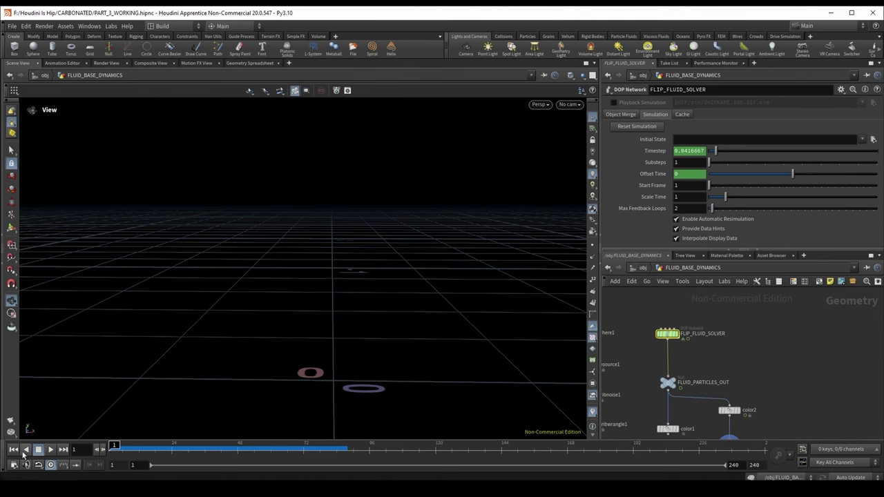
pyautogui.click(145, 446)
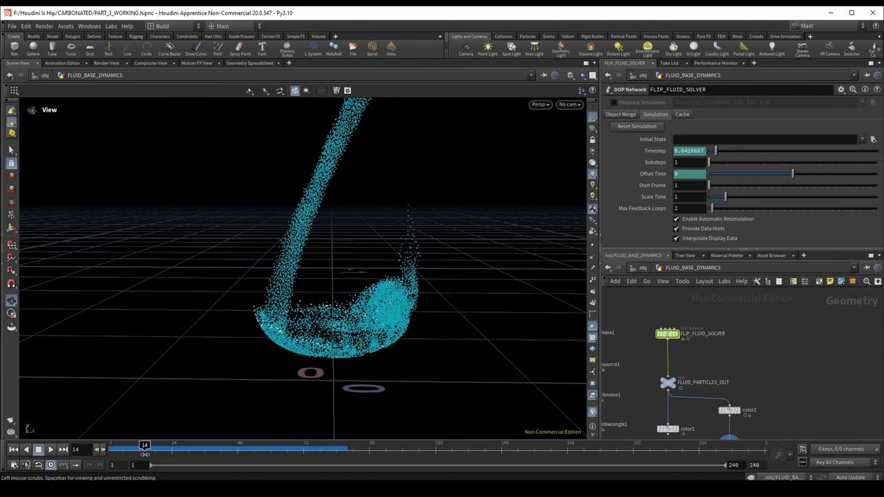
pyautogui.moveTo(345, 335); pyautogui.dragTo(339, 379)
pyautogui.moveTo(392, 371); pyautogui.dragTo(181, 433)
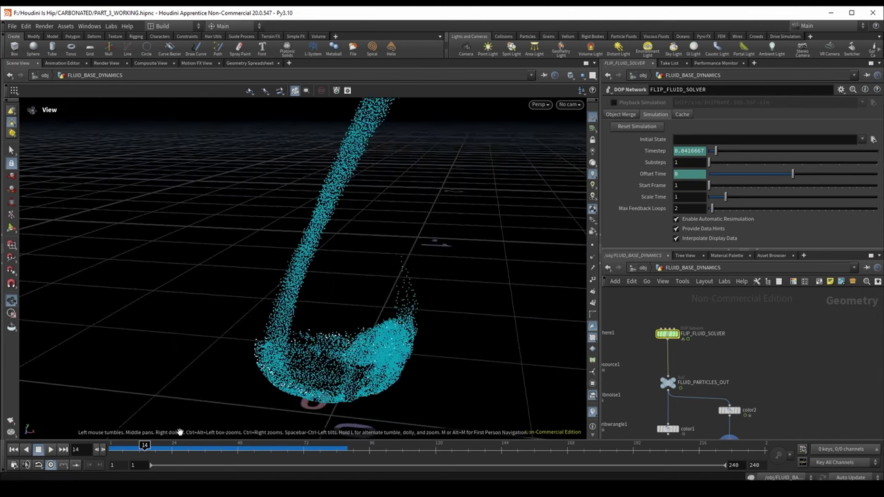
pyautogui.hotkey('ctrl', 'Up')
# - Inside FLIP_FLUID_SOLVER, select popgroup1 to show its vorticity > 150 foam rule
pyautogui.doubleClick(667, 334)
pyautogui.moveTo(703, 369); pyautogui.dragTo(696, 431, button='middle')
pyautogui.click(694, 347)
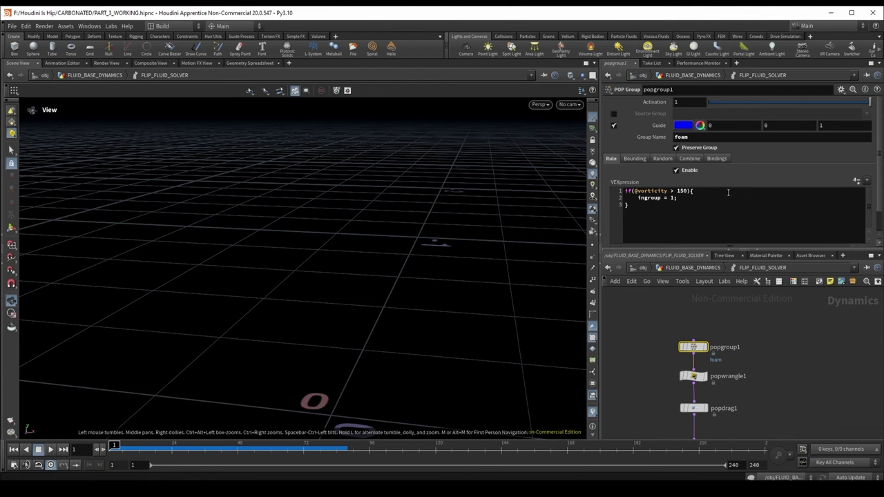
# - Change popgroup1's foam vorticity threshold from 150 to 120, then inspect popwrangle1 and popvop1's life ramp
pyautogui.click(685, 198)
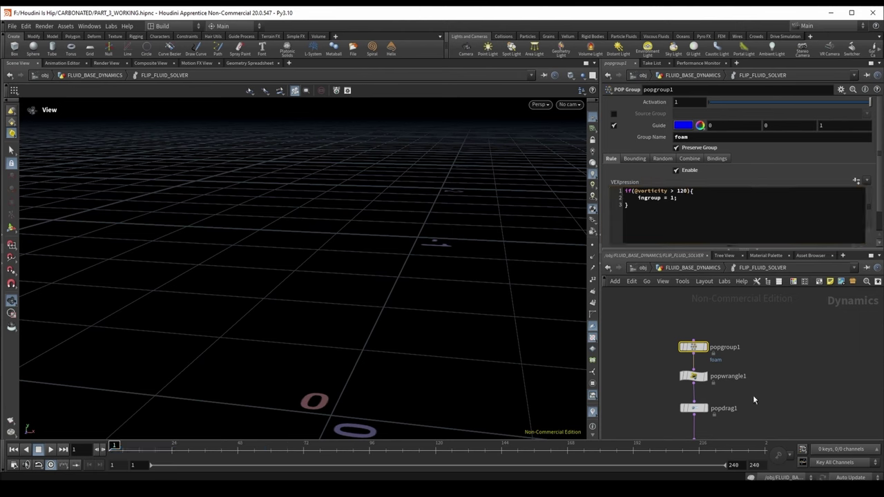
pyautogui.scroll(2, 752, 395)
pyautogui.click(694, 349)
pyautogui.scroll(-3, 698, 330)
pyautogui.click(706, 338)
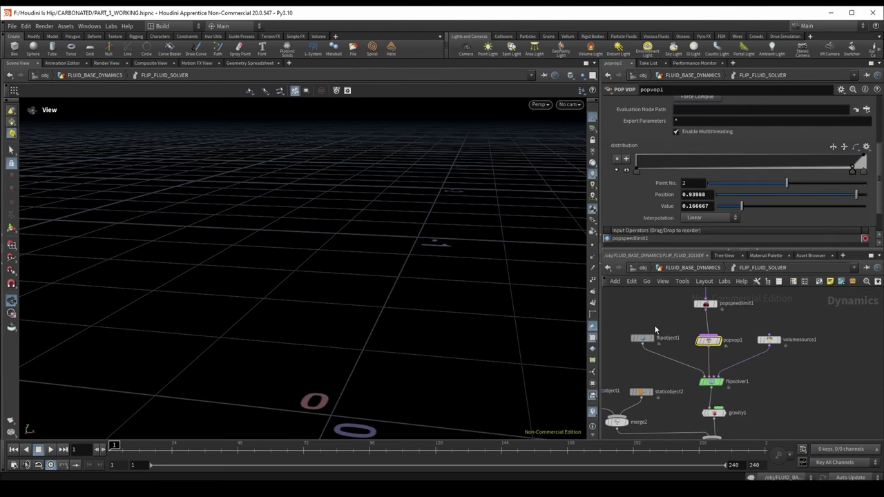
# - Return to FLUID_BASE_DYNAMICS, select sphere1, and bring up Global Animation Options (24 FPS, frames 1-240)
pyautogui.click(707, 267)
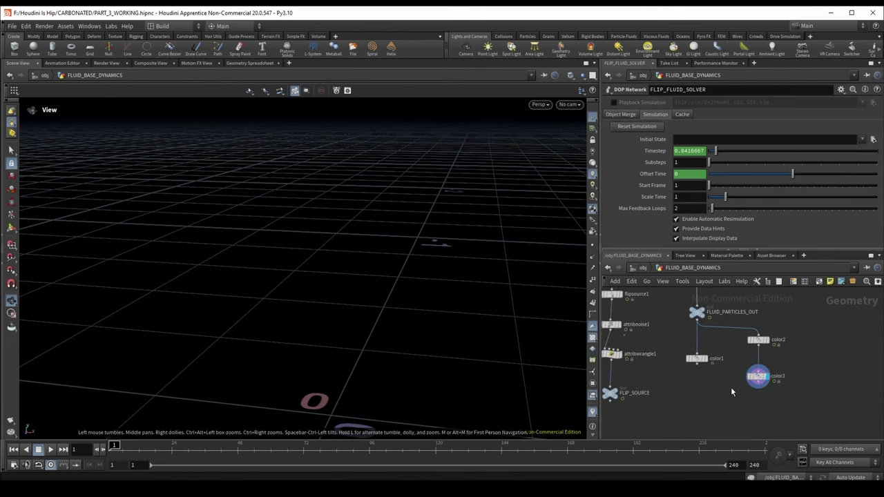
pyautogui.scroll(-2, 748, 357)
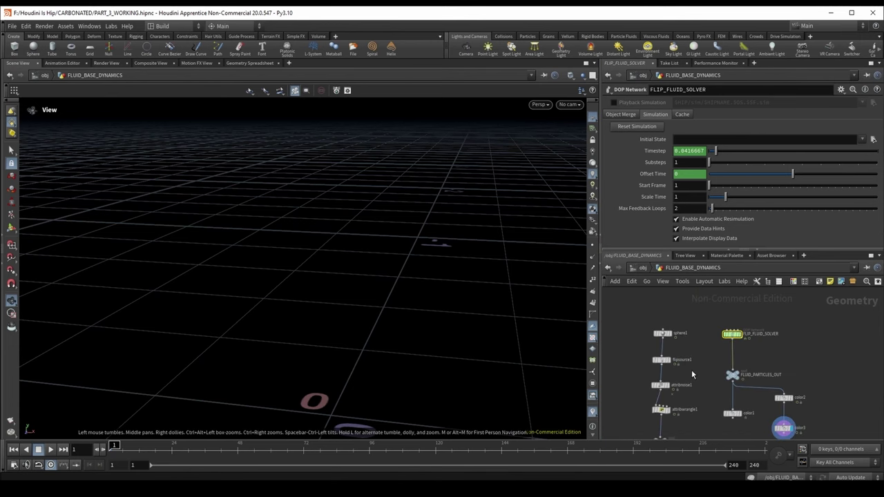
pyautogui.click(661, 334)
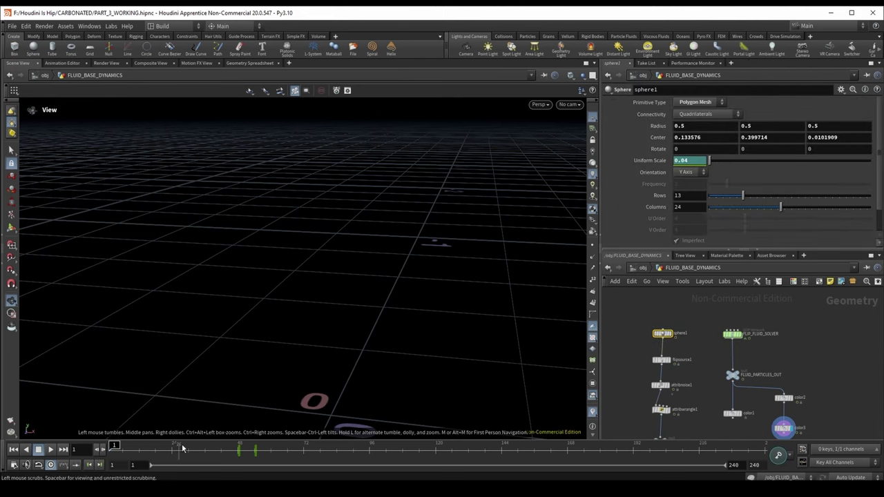
pyautogui.click(14, 465)
pyautogui.click(168, 195)
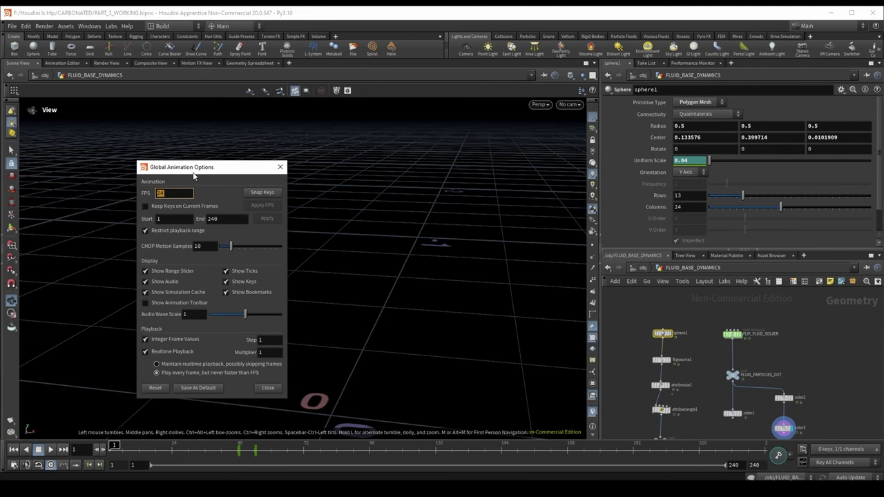
# - Close the animation options, disable dynamics simulation in the status bar, and return the timeline to frame 1
pyautogui.moveTo(194, 175); pyautogui.dragTo(199, 149)
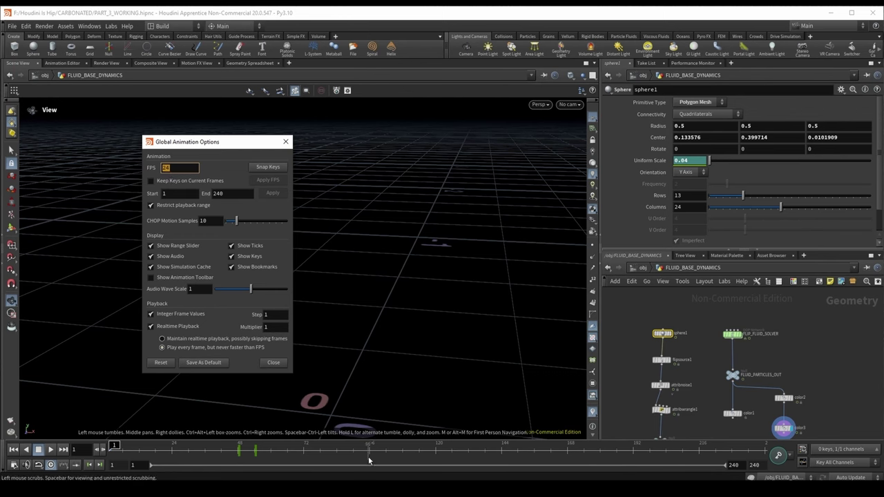
pyautogui.click(286, 142)
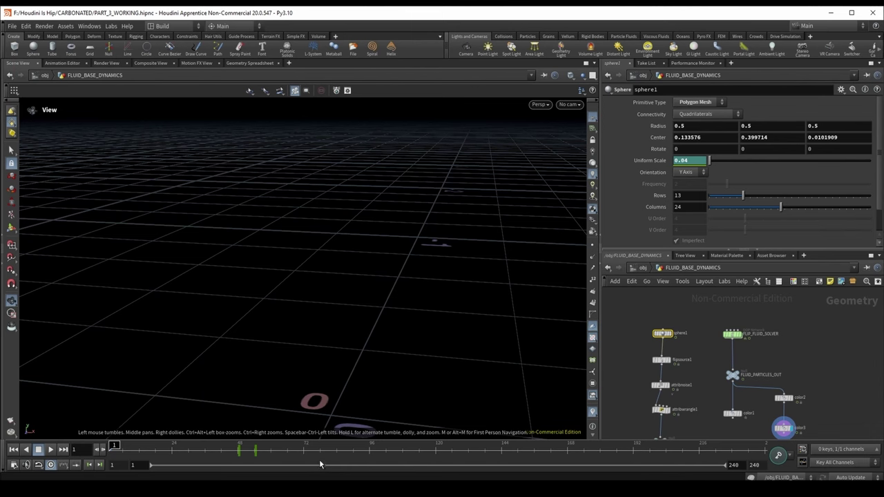
pyautogui.scroll(3, 673, 398)
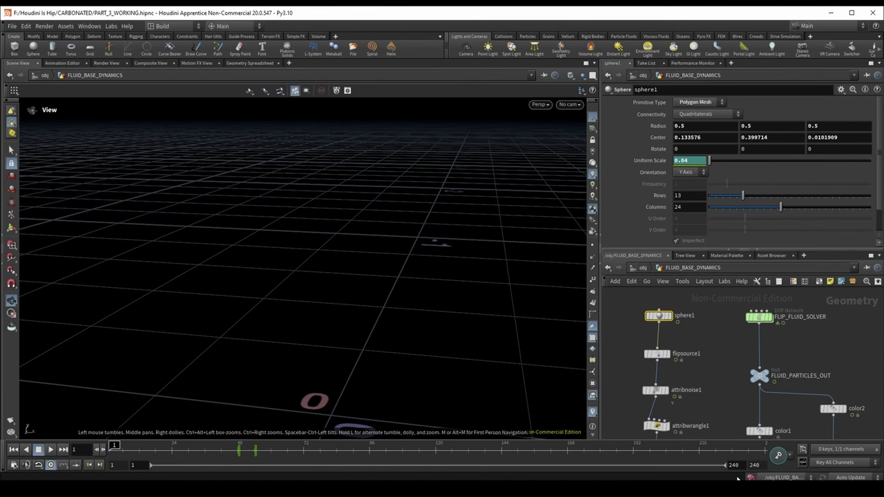
pyautogui.click(356, 449)
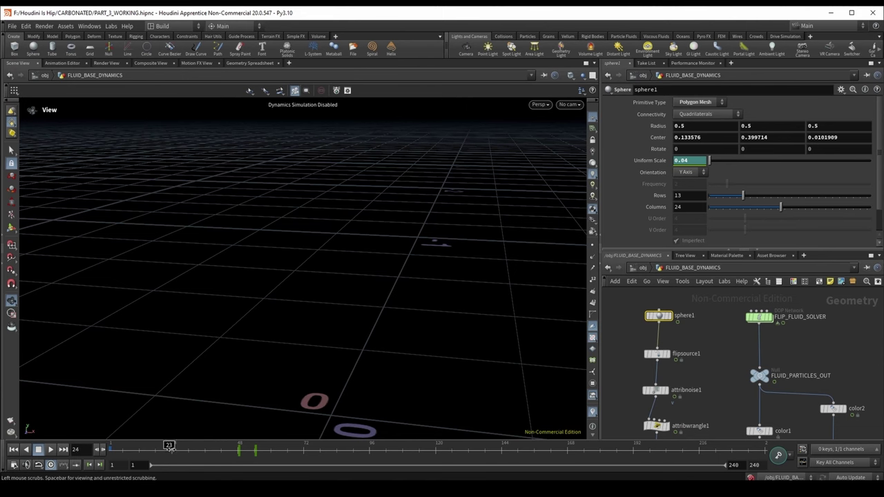
pyautogui.moveTo(344, 451); pyautogui.dragTo(111, 449)
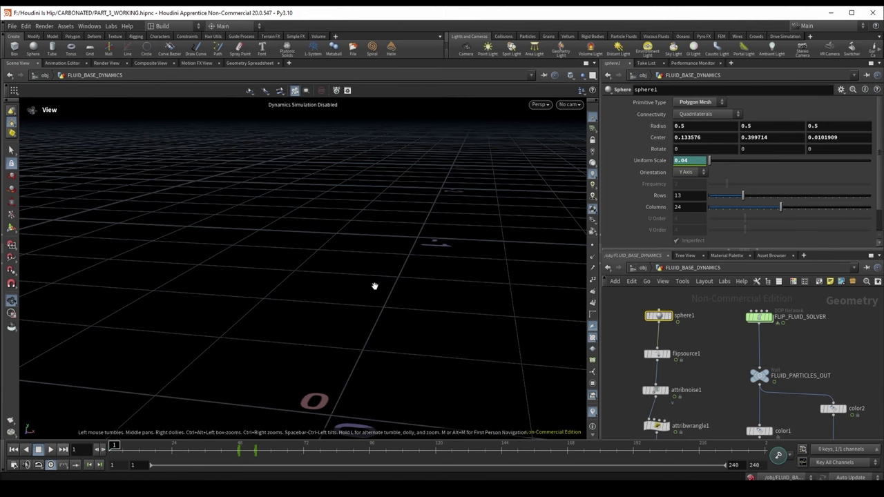
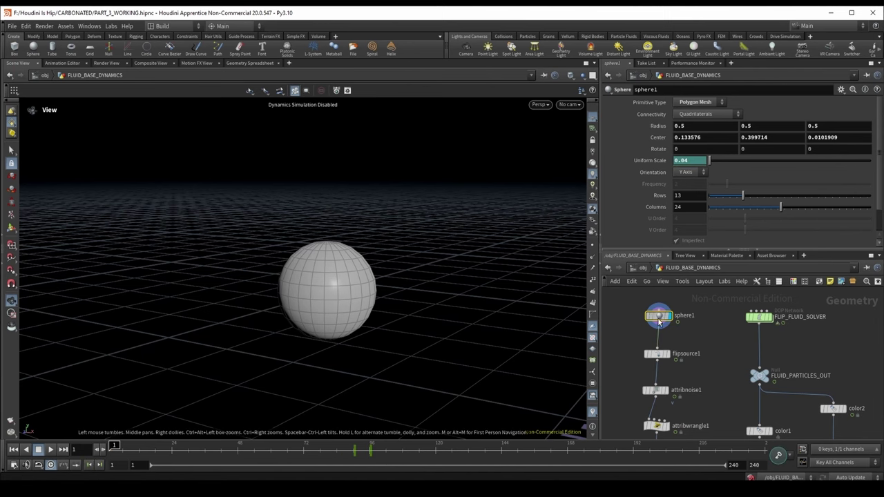
# - Replace the Uniform Scale animation with keys of 0.04 at frame 90 and 0 at frame 96
pyautogui.moveTo(353, 449)
pyautogui.mouseDown()
pyautogui.moveTo(369, 450)
pyautogui.moveTo(352, 454)
pyautogui.mouseUp()
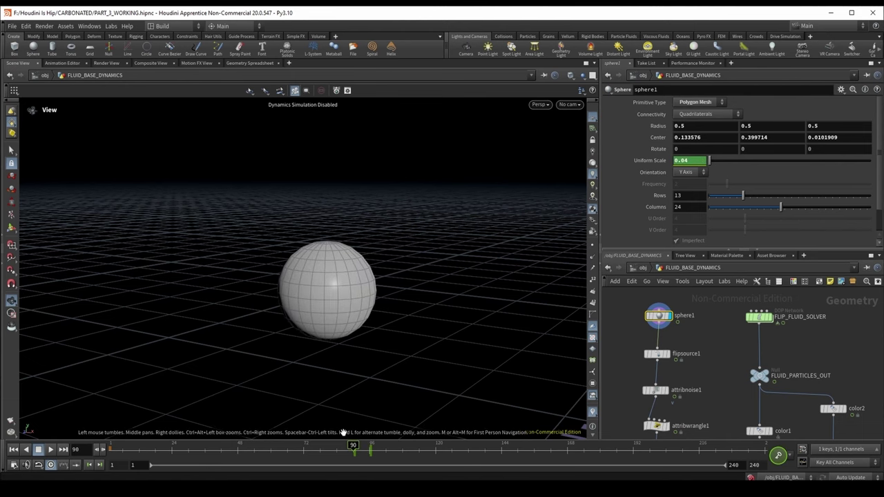
pyautogui.rightClick(657, 165)
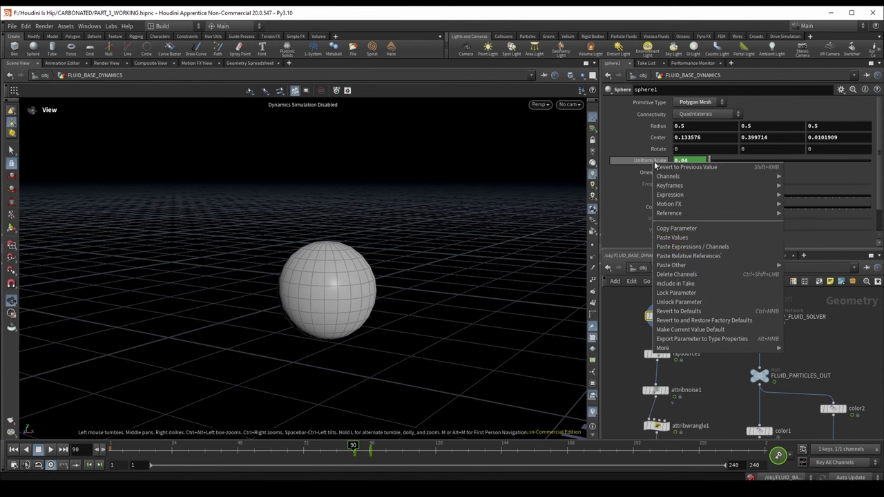
pyautogui.click(678, 276)
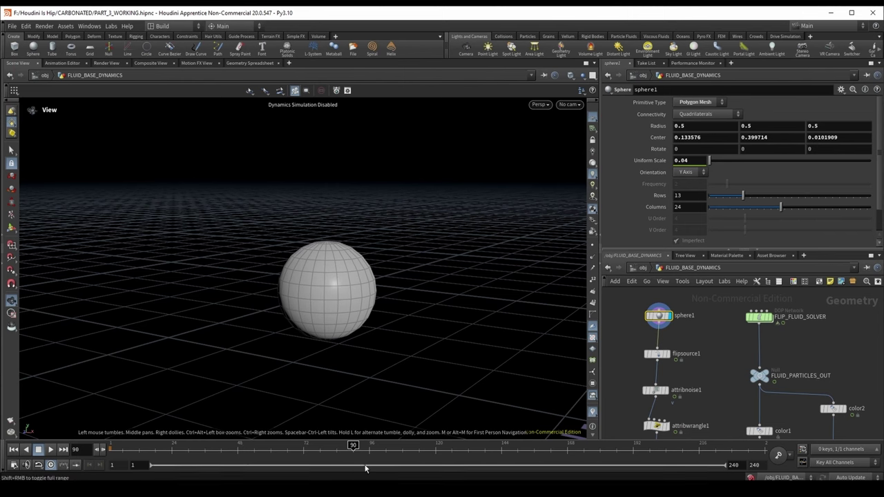
pyautogui.keyDown('alt'); pyautogui.click(649, 160); pyautogui.keyUp('alt')
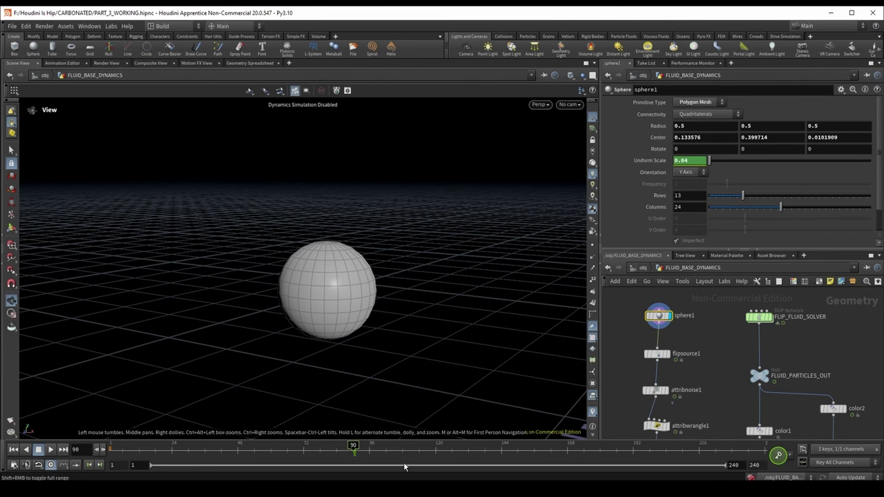
pyautogui.click(367, 446)
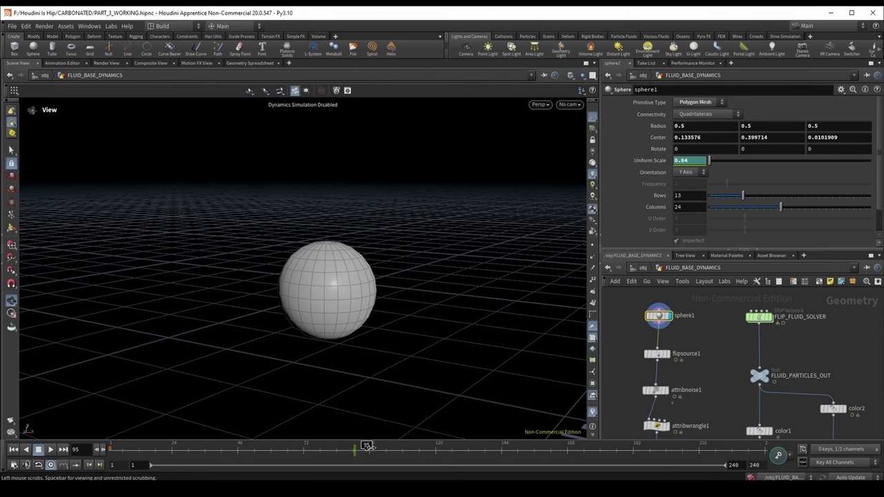
pyautogui.doubleClick(687, 160)
pyautogui.write('0')
pyautogui.press('Return')
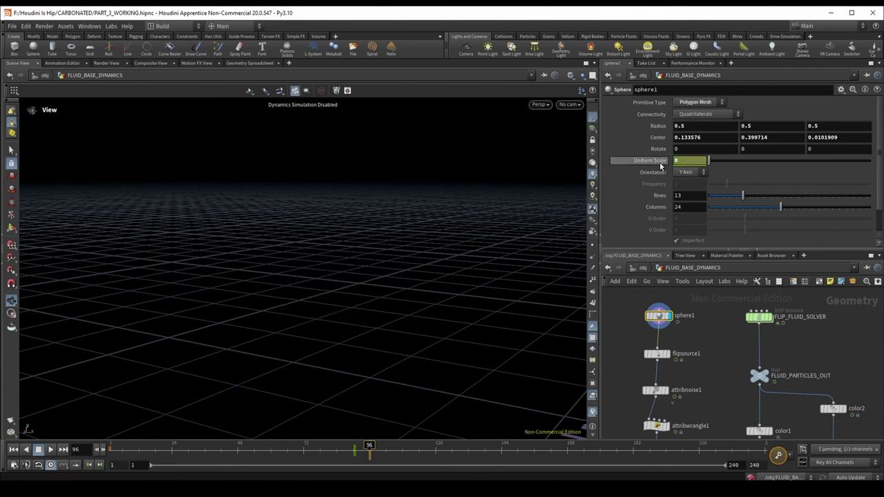
pyautogui.keyDown('alt'); pyautogui.click(656, 161); pyautogui.keyUp('alt')
# - Rewind the timeline to frame 1 and select the FLIP_FLUID_SOLVER network
pyautogui.click(354, 450)
pyautogui.moveTo(354, 450); pyautogui.dragTo(113, 450)
pyautogui.scroll(-2, 738, 350)
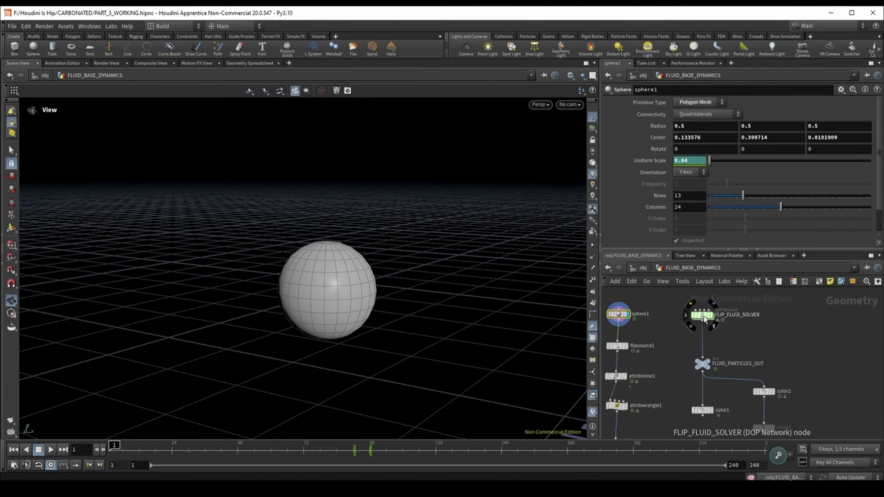
pyautogui.click(703, 316)
# - Set flipobject1's Grid Scale to 2, Particle Radius Scale to 1.25 and Particle Separation to 0.002
pyautogui.press('i')
pyautogui.click(642, 340)
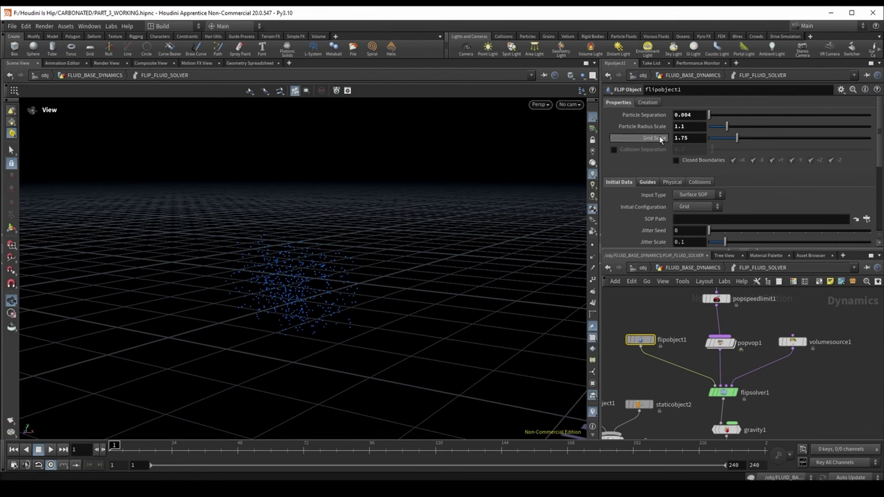
pyautogui.click(688, 139)
pyautogui.write('2')
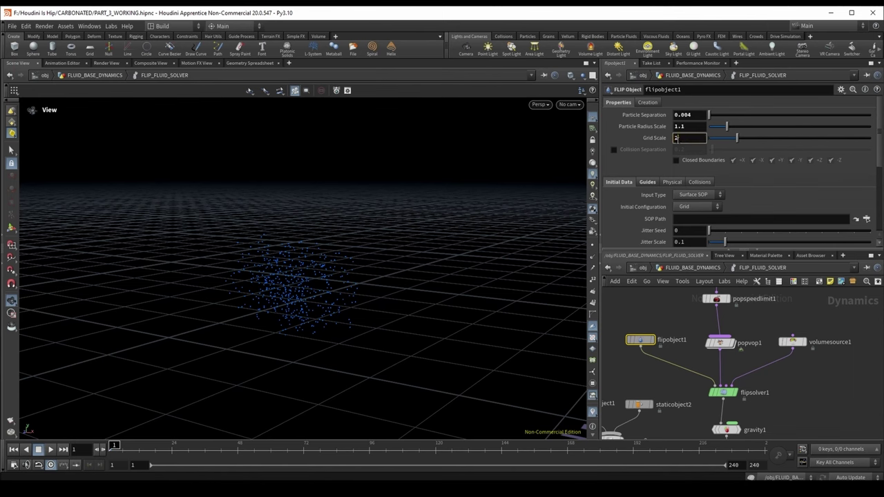
pyautogui.click(680, 127)
pyautogui.press('Return')
pyautogui.click(688, 115)
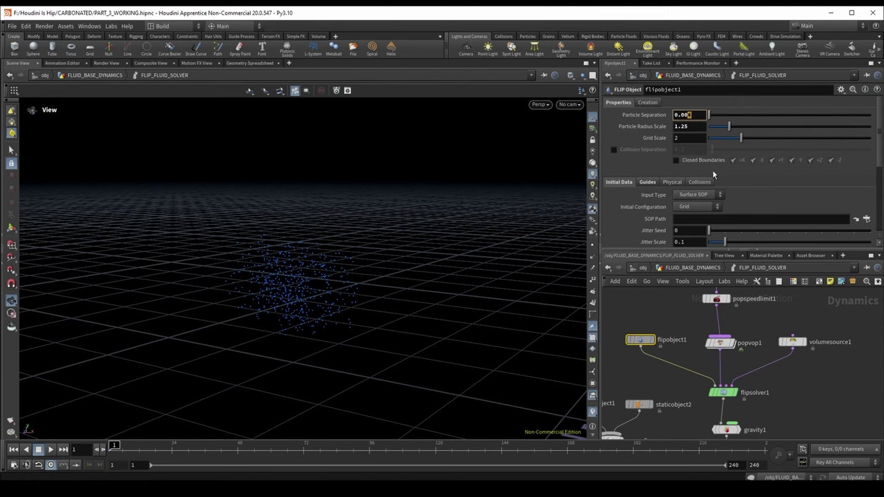
pyautogui.press('Return')
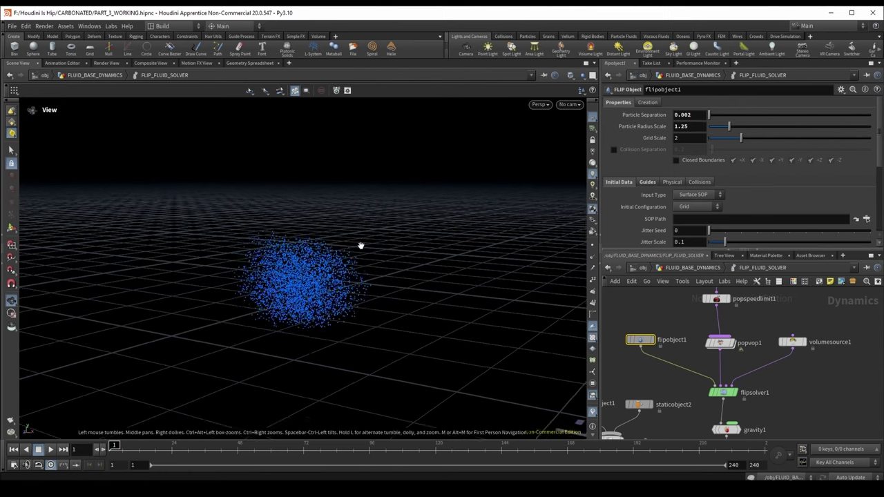
pyautogui.scroll(-5, 361, 246)
pyautogui.moveTo(387, 263); pyautogui.dragTo(449, 221)
pyautogui.click(693, 268)
# - Create a geometry object named FLUID_MESHING below GLASS, hiding the fluid particles and glass
pyautogui.moveTo(375, 231); pyautogui.dragTo(390, 233)
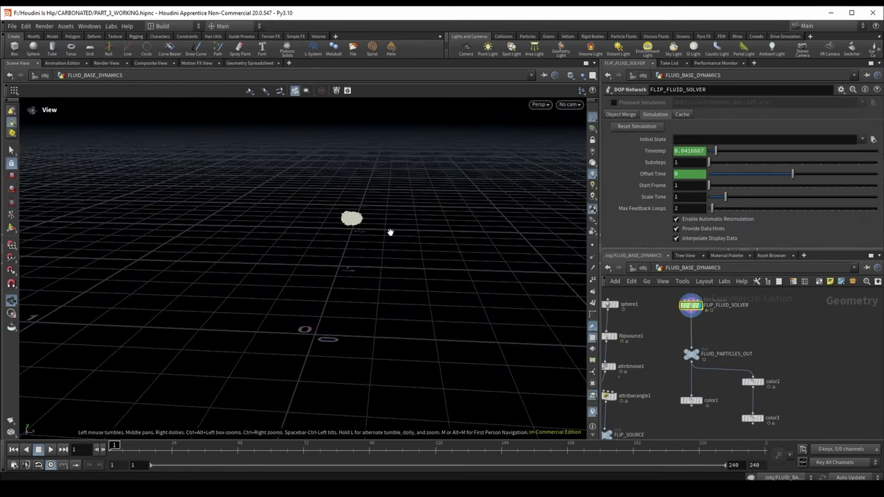
pyautogui.click(643, 270)
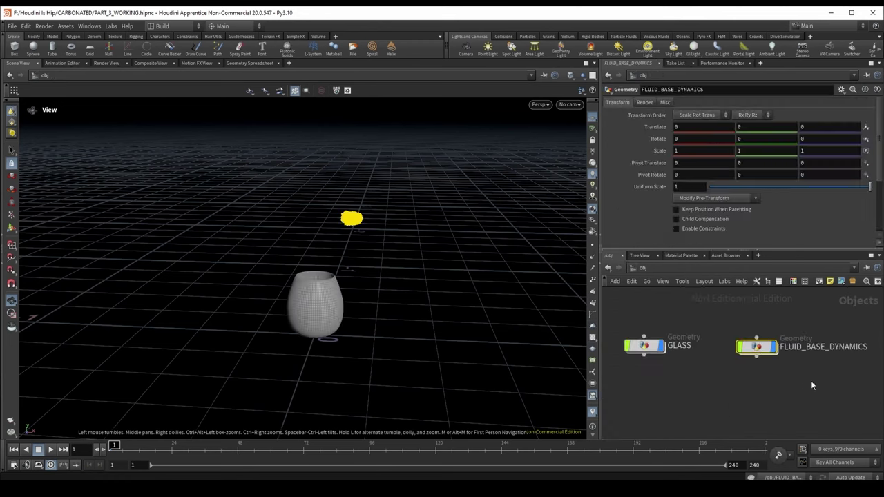
pyautogui.press('Tab')
pyautogui.press('Return')
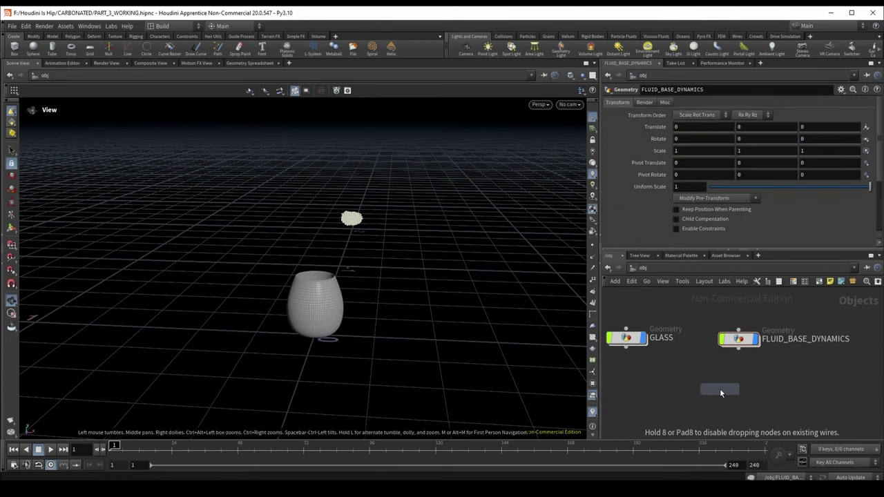
pyautogui.click(626, 391)
pyautogui.write('FL')
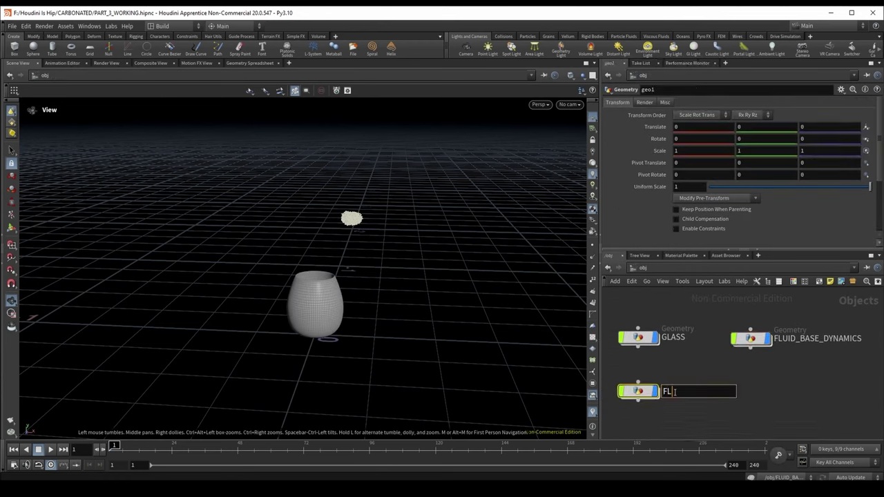
pyautogui.write('UID_MESHING')
pyautogui.press('Return')
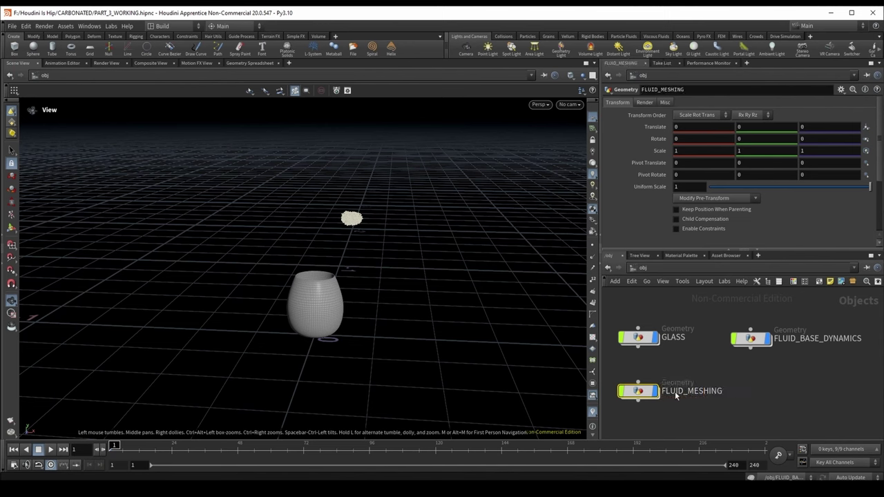
pyautogui.click(768, 338)
pyautogui.click(656, 337)
# - Inside FLUID_MESHING, add a DOP Import Fields node reading flipobject1 from FLIP_FLUID_SOLVER
pyautogui.doubleClick(638, 391)
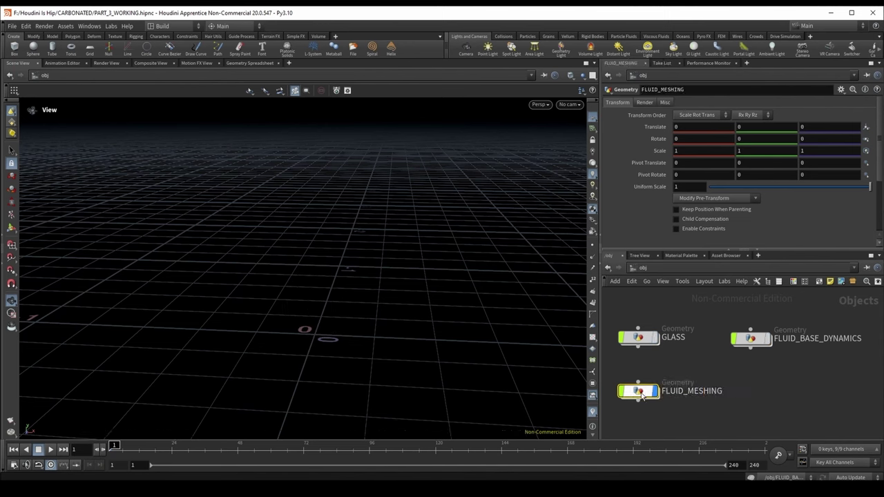
pyautogui.press('Tab')
pyautogui.write('dop')
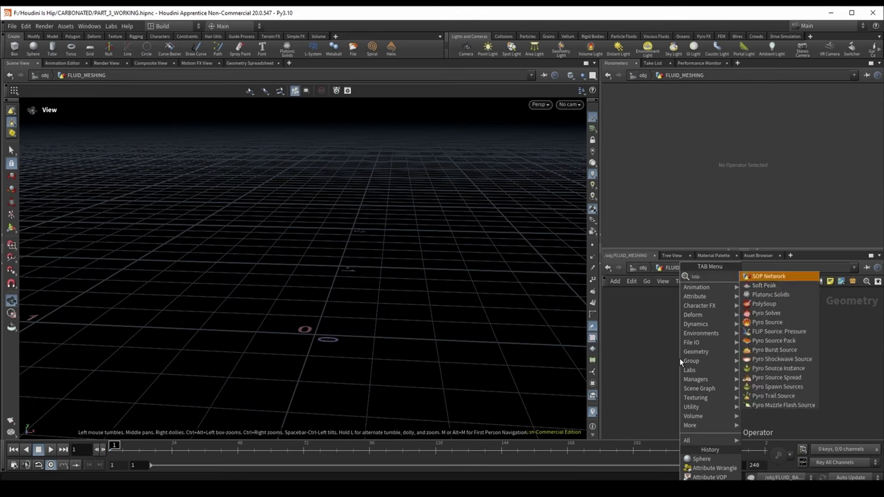
pyautogui.write(' import f')
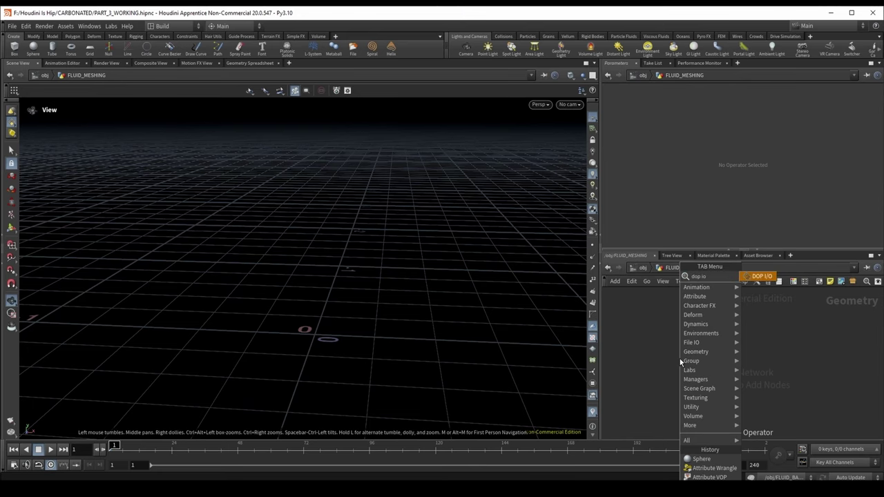
pyautogui.press('Return')
pyautogui.scroll(3, 743, 359)
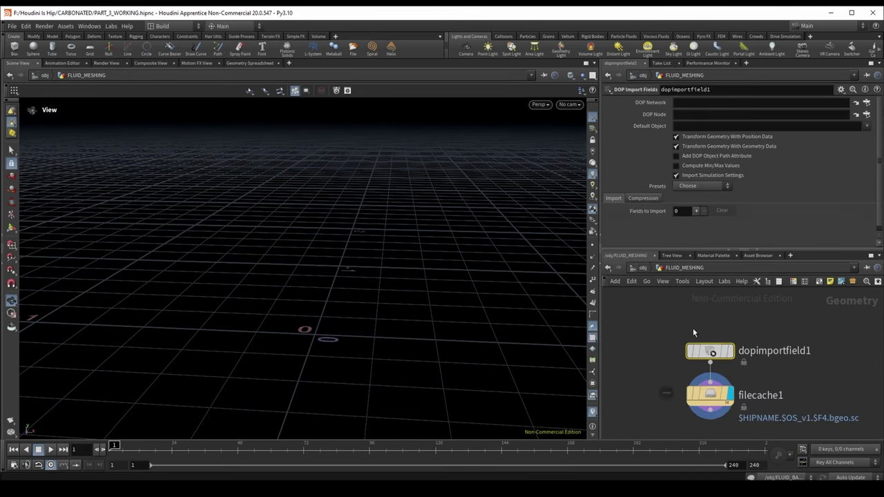
pyautogui.click(857, 102)
pyautogui.click(786, 52)
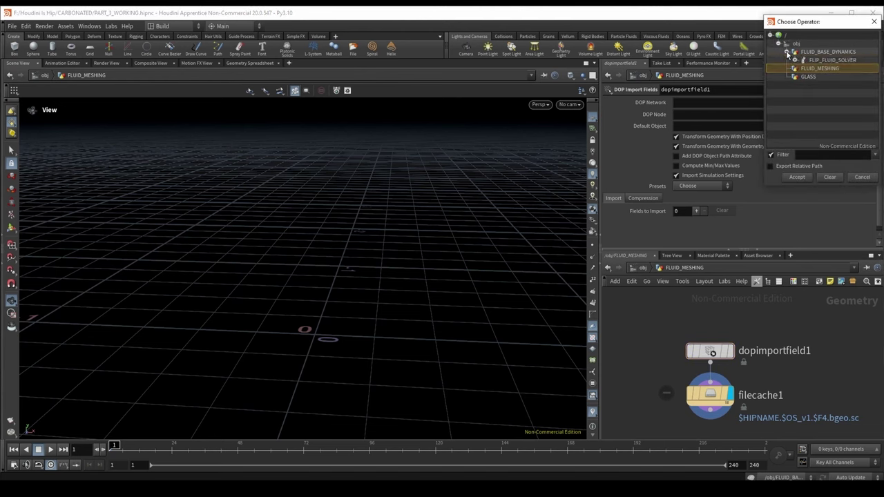
pyautogui.click(832, 60)
pyautogui.click(797, 177)
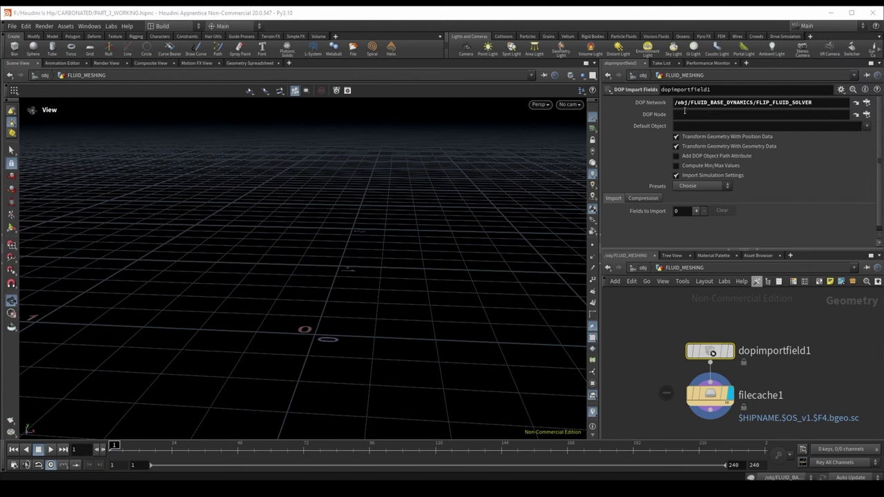
pyautogui.click(867, 115)
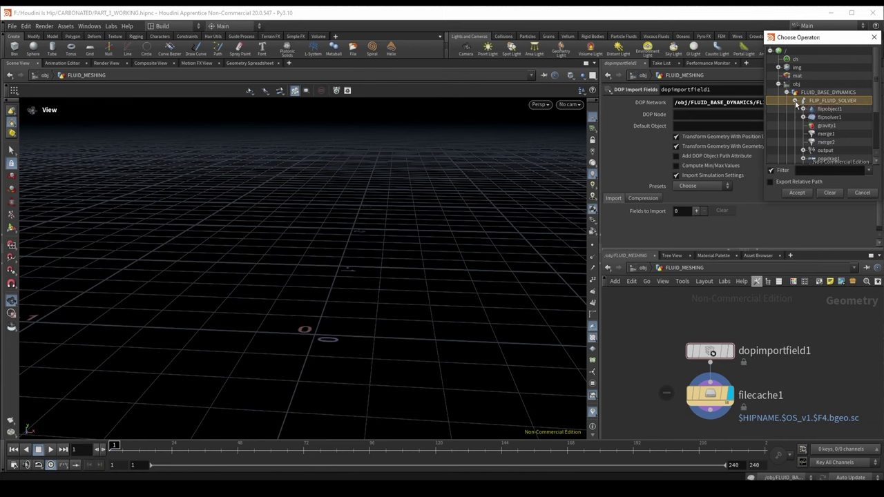
pyautogui.click(829, 109)
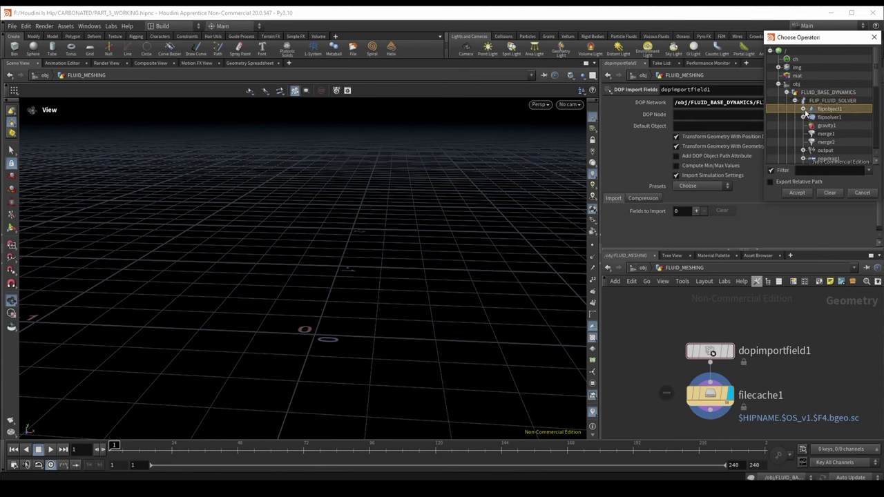
pyautogui.click(796, 193)
# - Apply the FLIP Fluid import preset and move filecache1 further below dopimportfield1
pyautogui.click(701, 186)
pyautogui.click(689, 233)
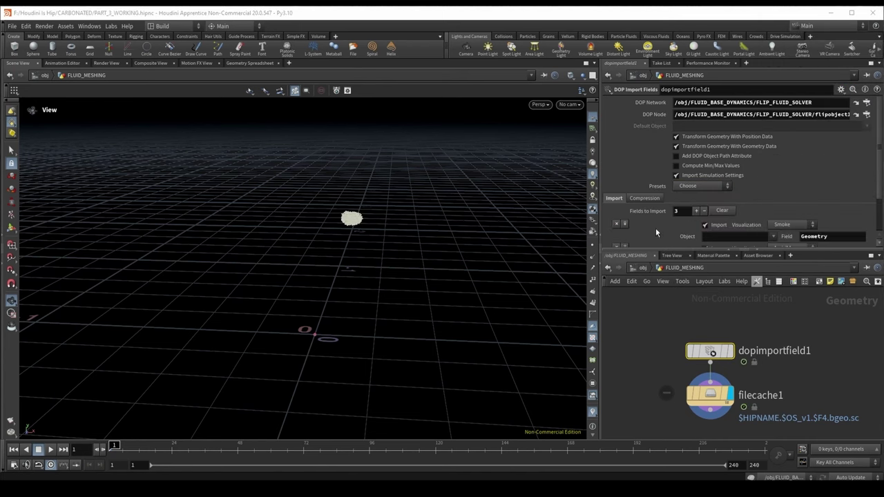
pyautogui.moveTo(351, 233); pyautogui.dragTo(131, 403)
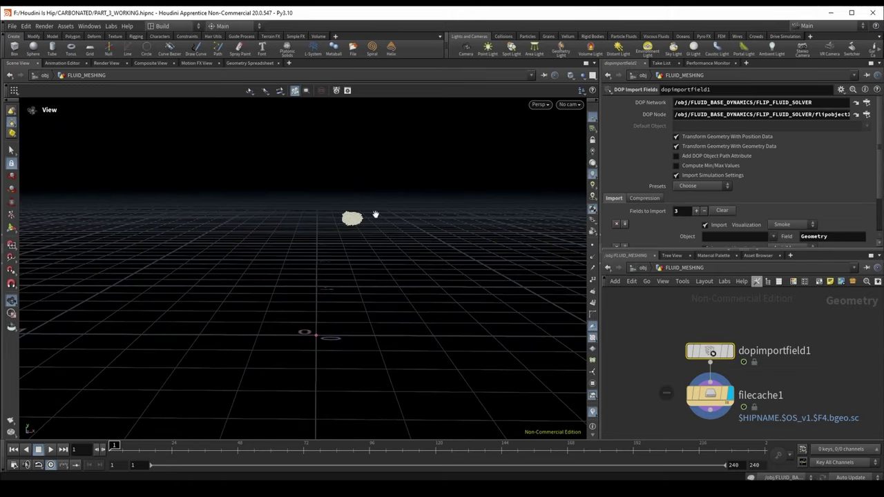
pyautogui.moveTo(712, 333); pyautogui.dragTo(716, 410)
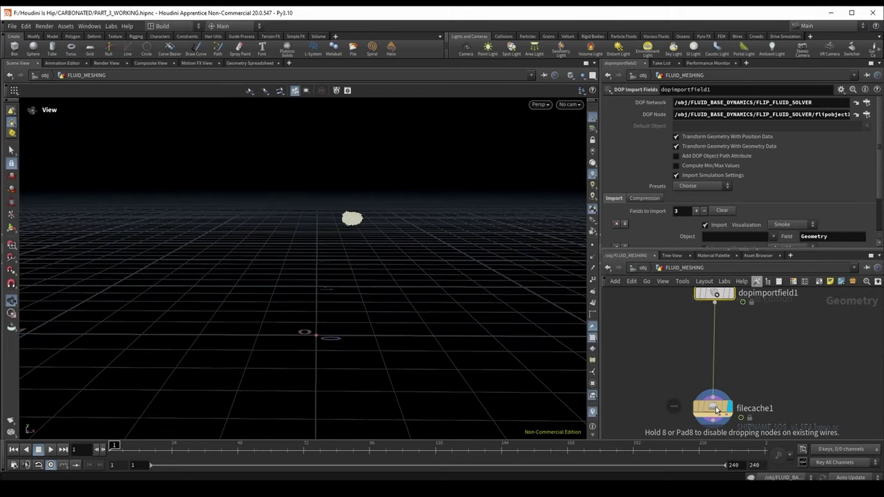
# - Drop a Fluid Compress node onto the wire between dopimportfield1 and filecache1
pyautogui.press('Tab')
pyautogui.write('comp')
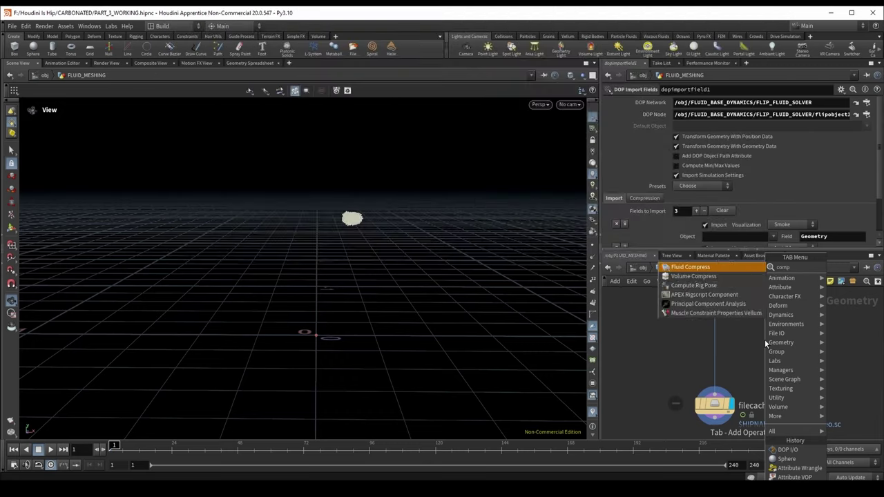
pyautogui.press('Return')
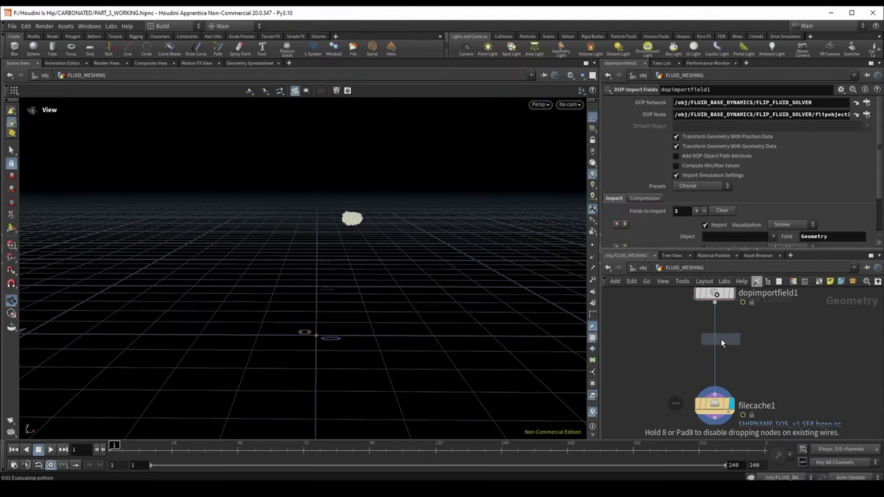
pyautogui.click(721, 344)
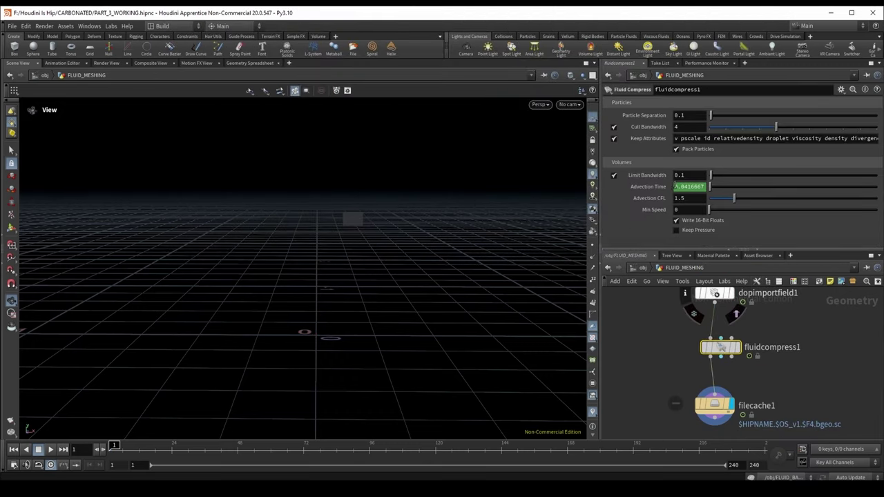
pyautogui.moveTo(722, 347); pyautogui.dragTo(711, 351)
pyautogui.moveTo(366, 242); pyautogui.dragTo(584, 311)
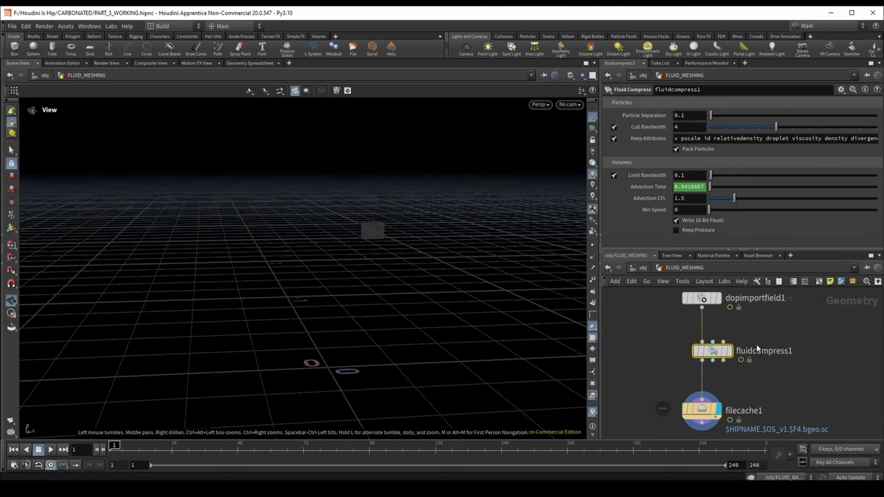
pyautogui.moveTo(756, 344); pyautogui.dragTo(744, 337, button='middle')
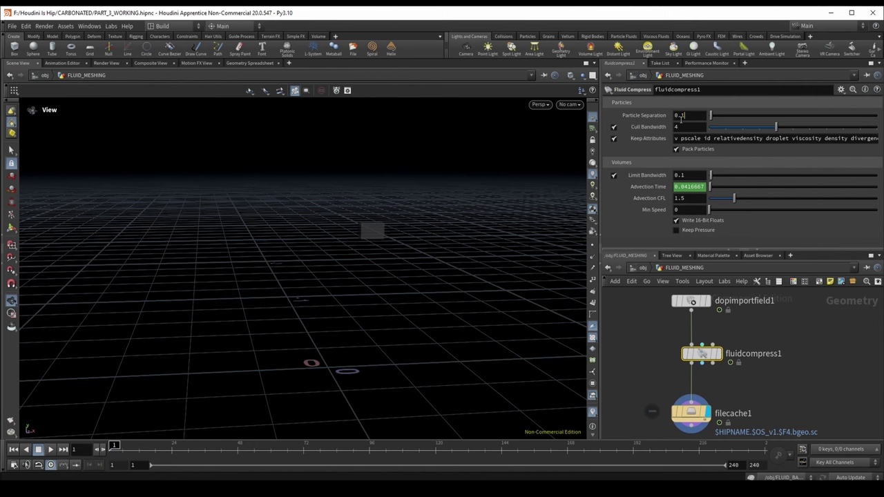
pyautogui.moveTo(681, 118); pyautogui.dragTo(667, 120)
# - Copy flipobject1's Particle Separation parameter inside FLIP_FLUID_SOLVER
pyautogui.click(642, 268)
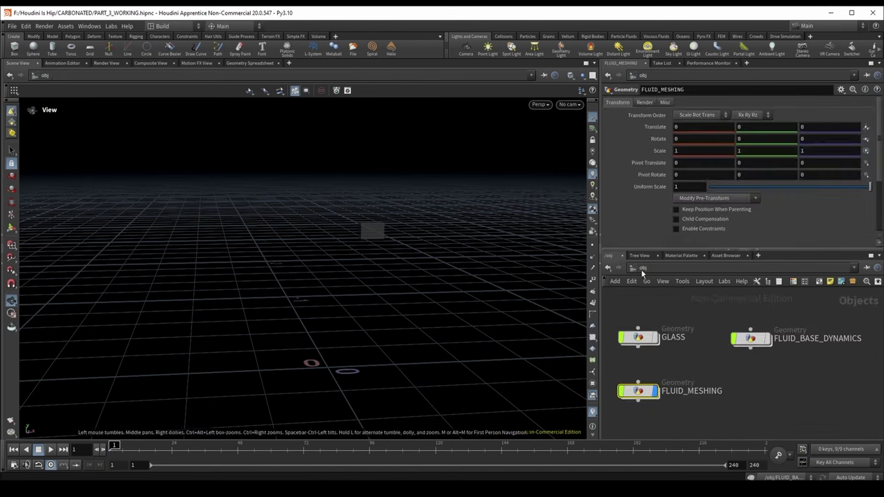
pyautogui.doubleClick(747, 338)
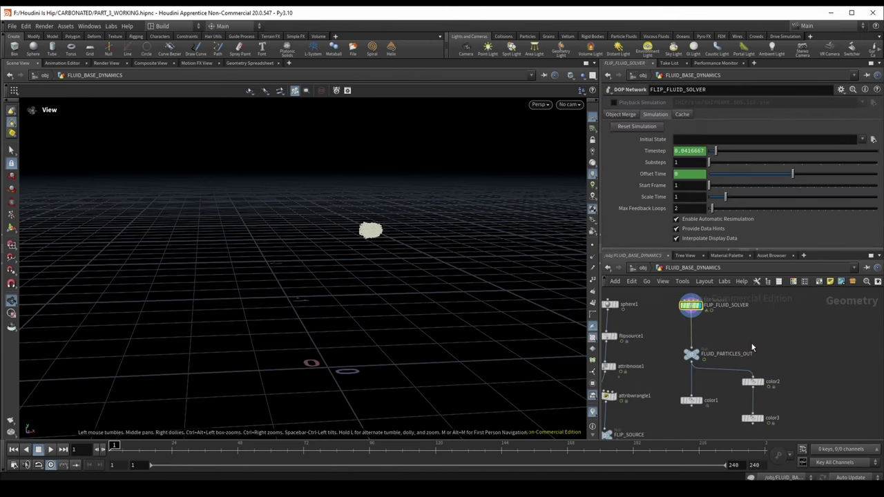
pyautogui.doubleClick(698, 308)
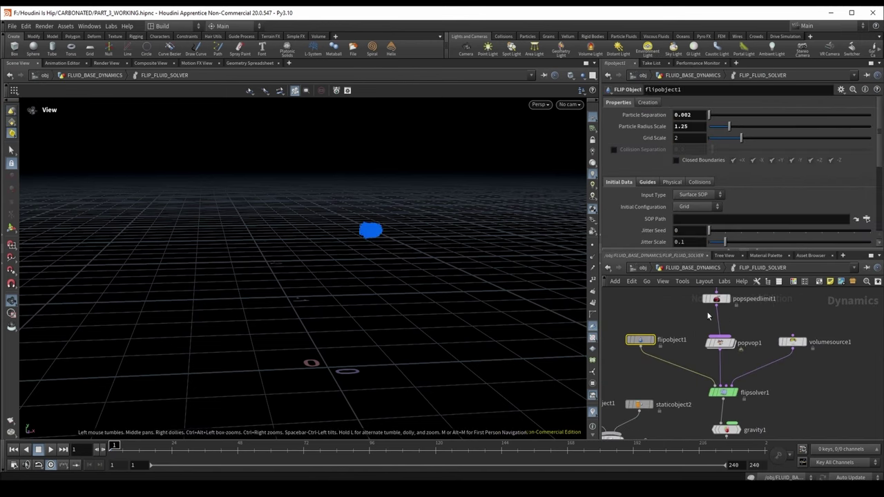
pyautogui.rightClick(650, 118)
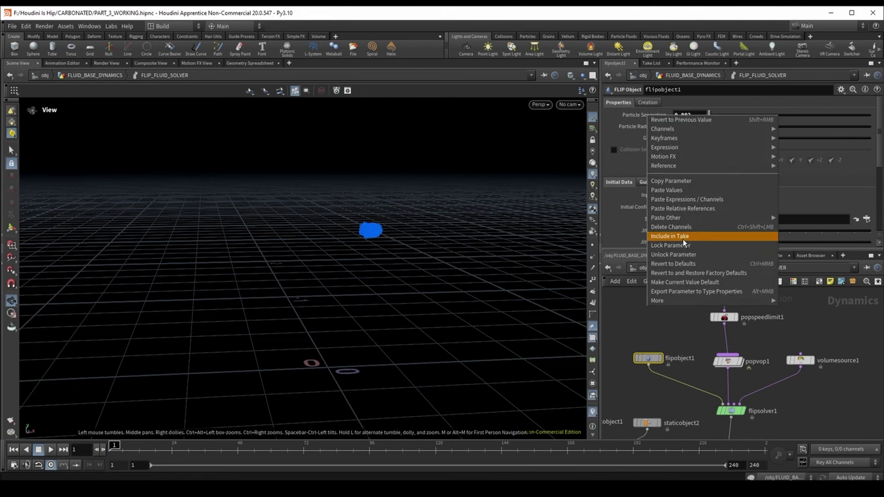
pyautogui.click(683, 182)
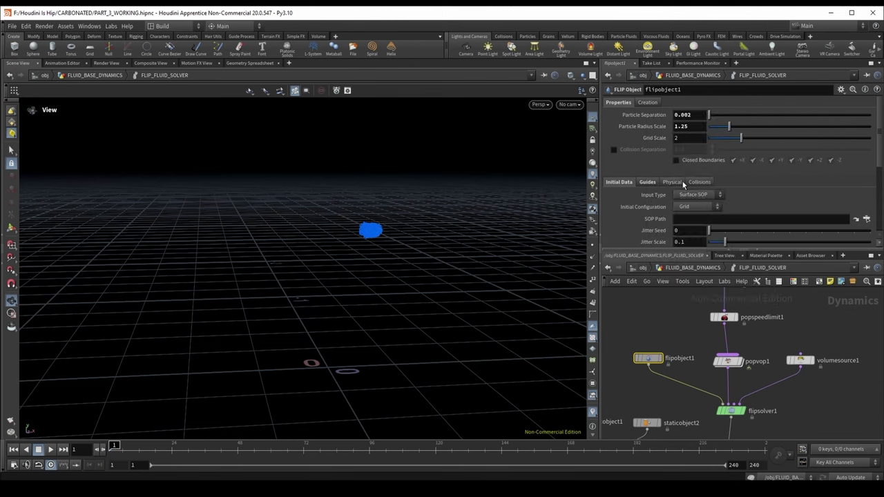
# - Paste it as a relative reference into fluidcompress1's Particle Separation, giving 0.002
pyautogui.click(644, 75)
pyautogui.click(635, 391)
pyautogui.doubleClick(636, 391)
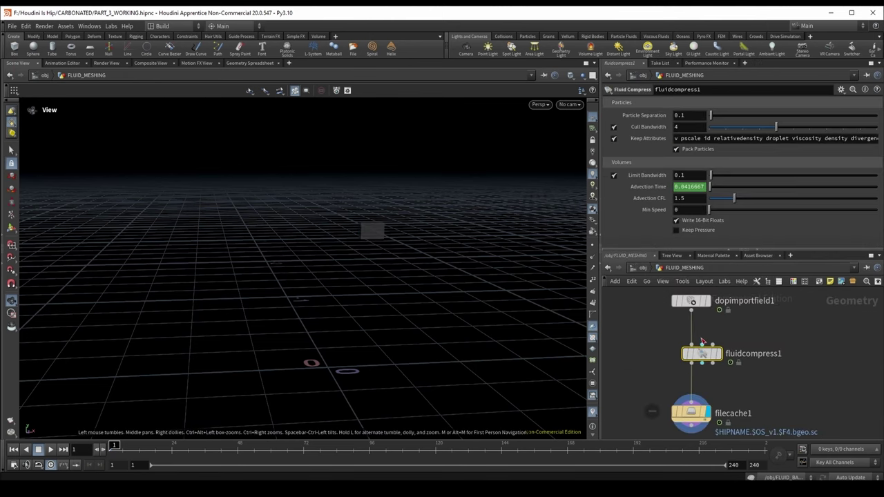
pyautogui.rightClick(646, 115)
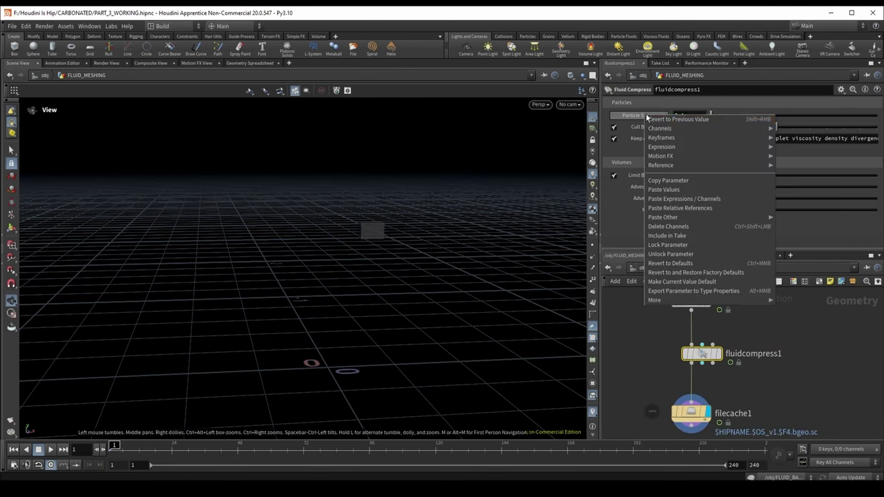
pyautogui.click(681, 208)
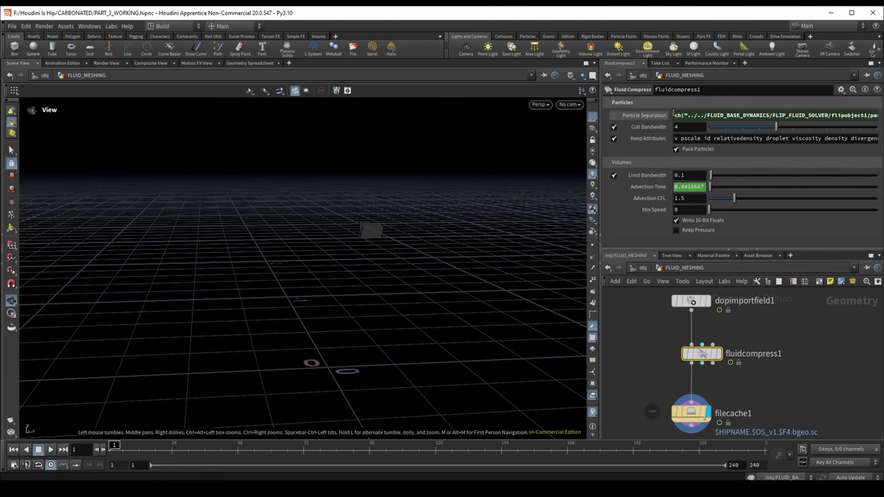
pyautogui.click(684, 115)
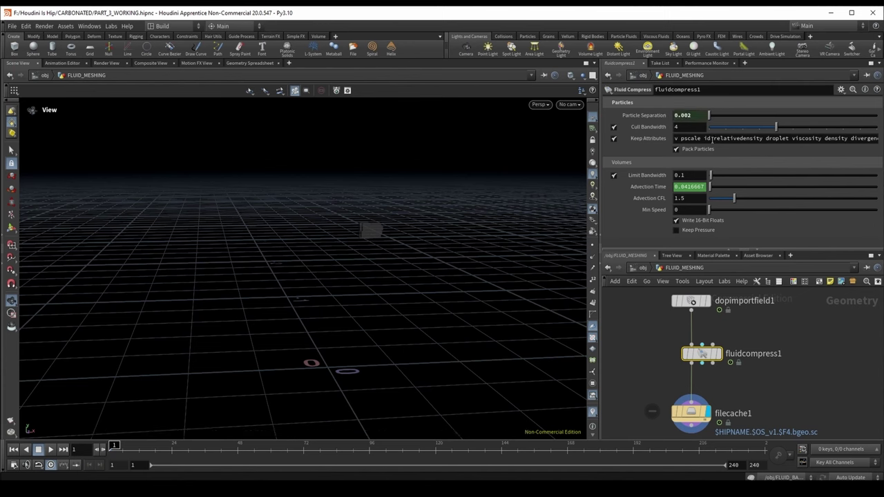
# - Add life to fluidcompress1's Keep Attributes list
pyautogui.click(677, 138)
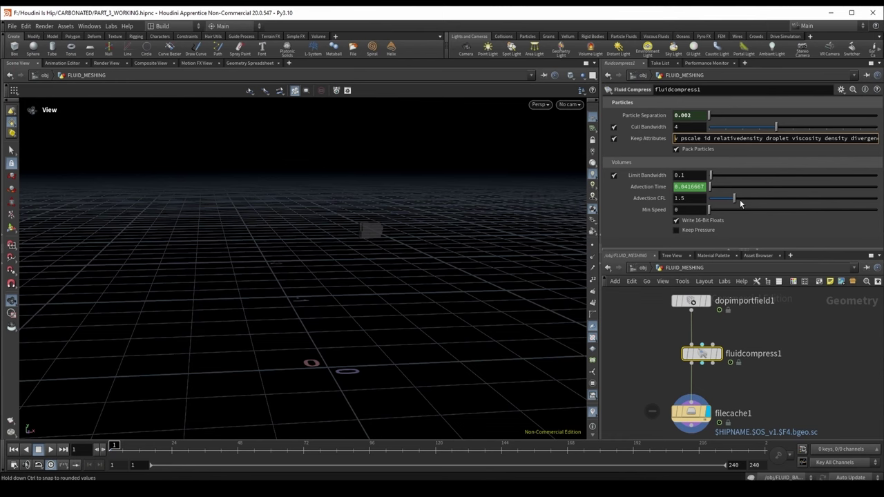
pyautogui.press('Return')
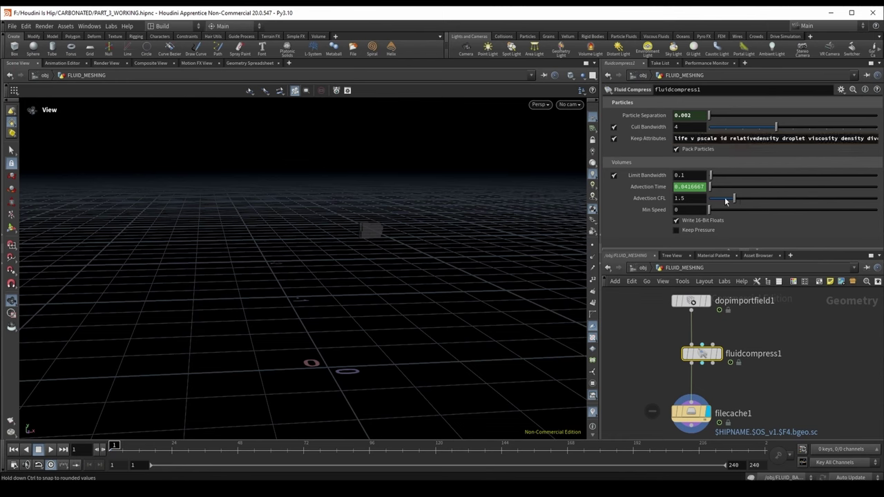
pyautogui.doubleClick(681, 138)
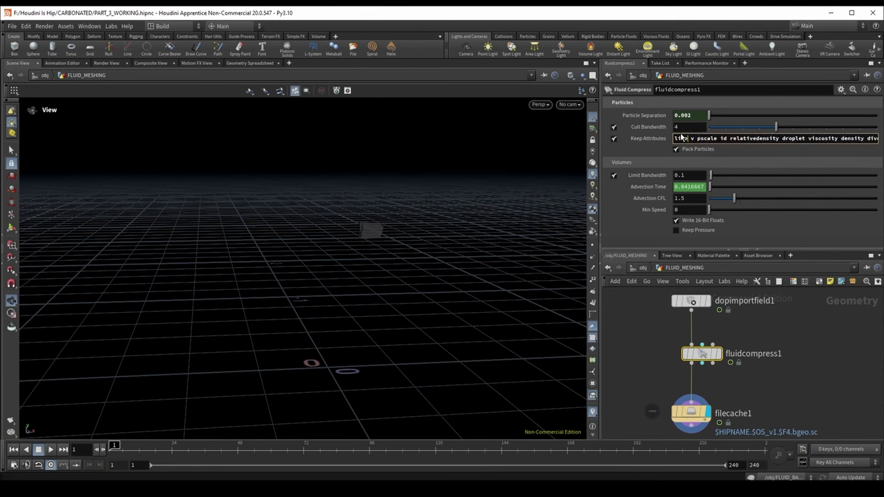
# - Display fluidcompress1 and play the simulation to about frame 45
pyautogui.moveTo(791, 366); pyautogui.dragTo(764, 353, button='middle')
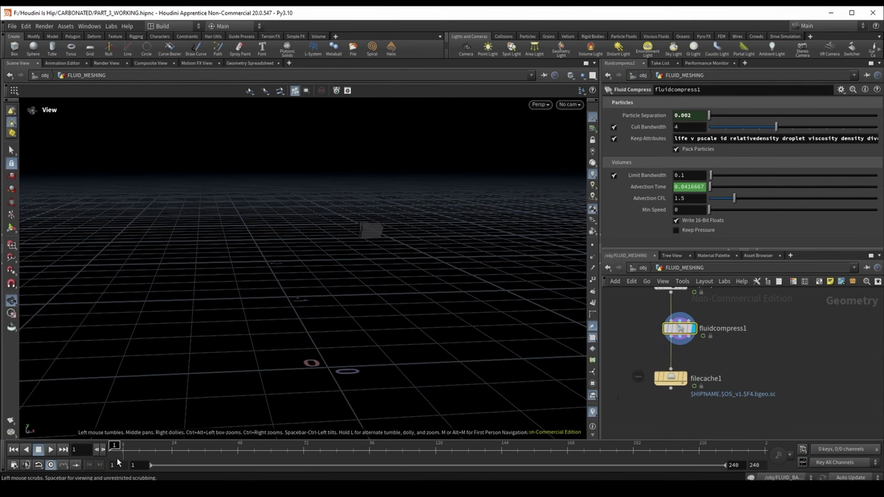
pyautogui.click(50, 450)
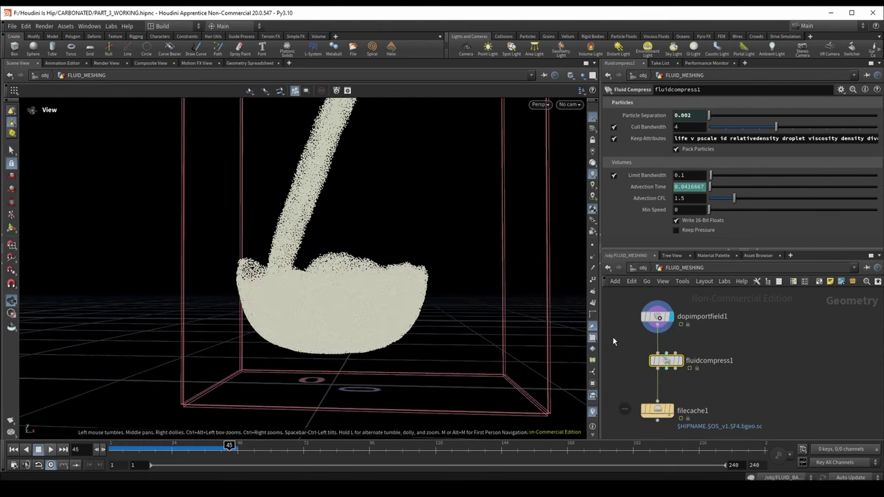
# - Add a Particle Fluid Surface node wired from fluidcompress1's output
pyautogui.press('Tab')
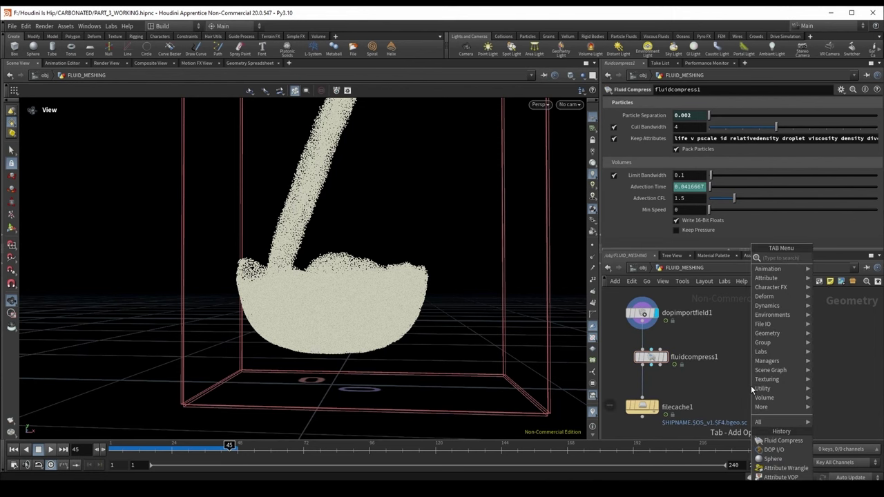
pyautogui.write('particl')
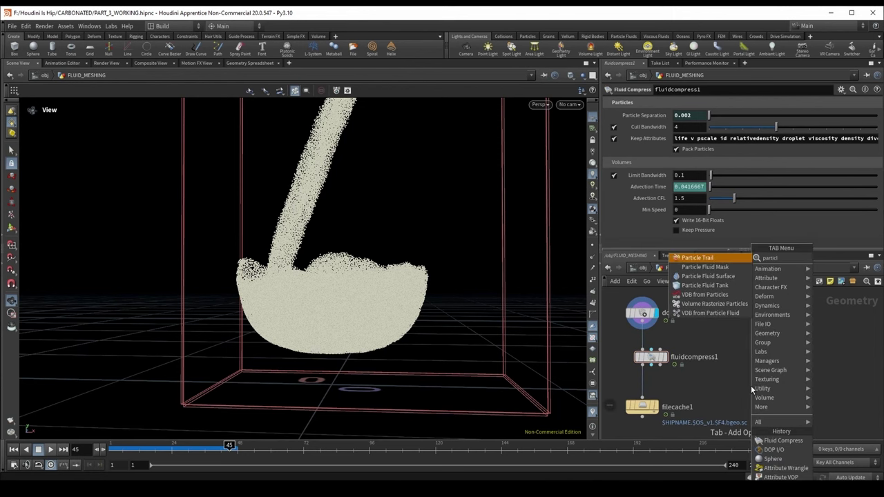
pyautogui.press('Down')
pyautogui.press('Down')
pyautogui.press('Return')
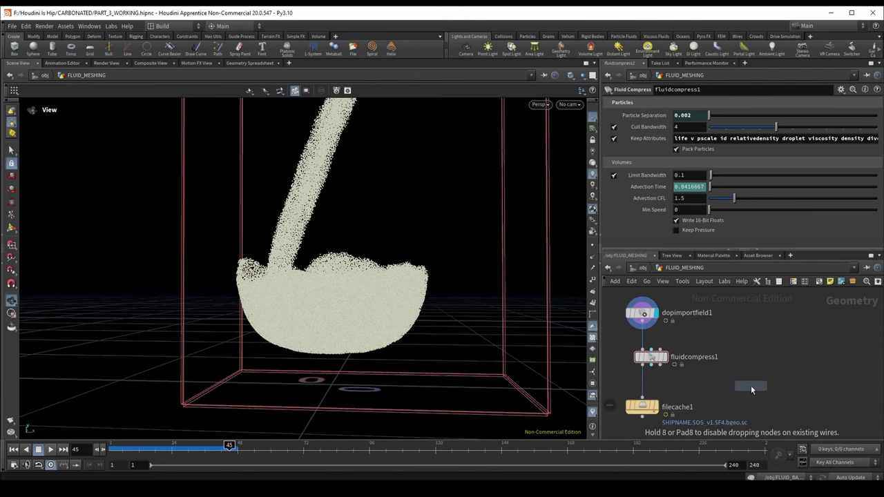
pyautogui.click(750, 386)
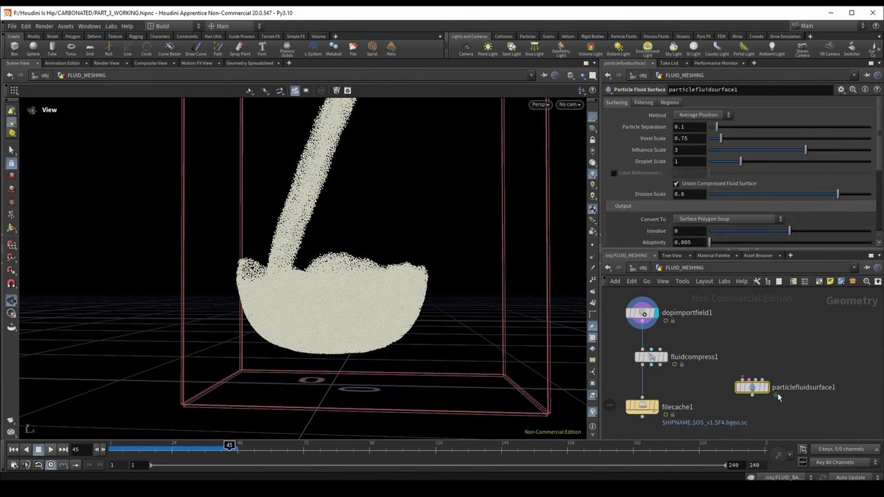
pyautogui.click(642, 366)
pyautogui.click(736, 389)
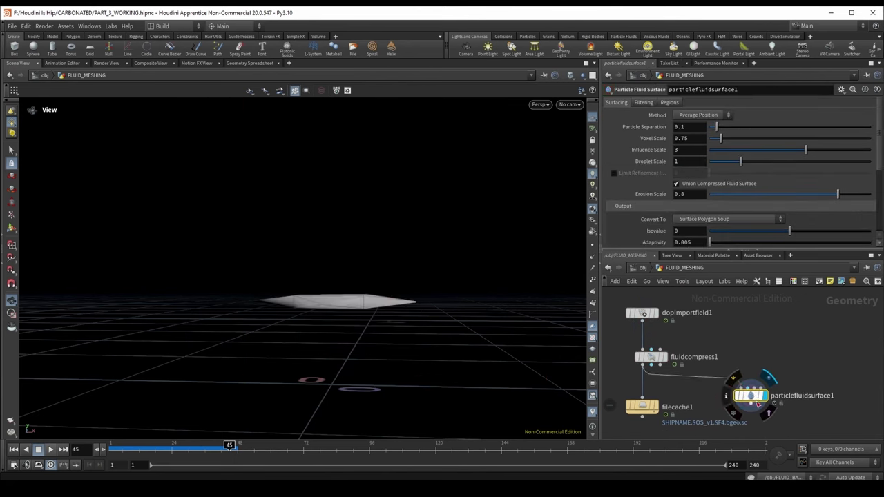
# - Set particlefluidsurface1's Convert To to Particles and orbit around the point-cloud pour
pyautogui.click(704, 218)
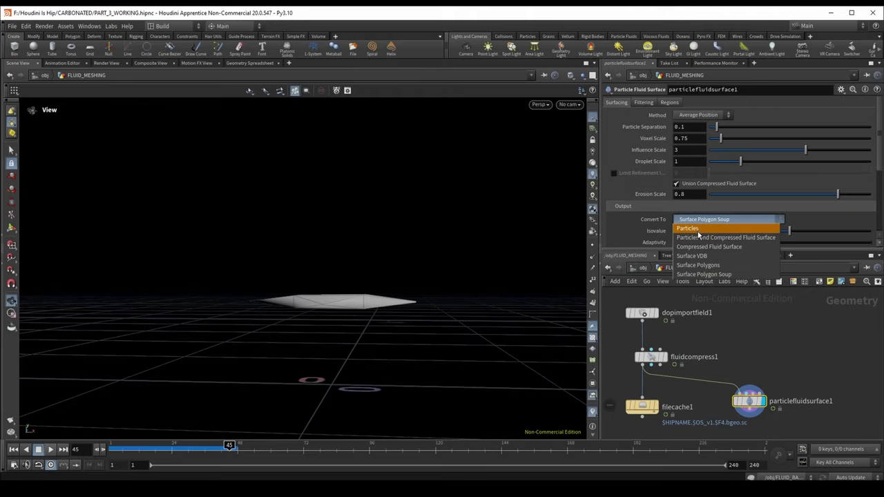
pyautogui.click(697, 230)
pyautogui.moveTo(335, 309); pyautogui.dragTo(369, 318)
pyautogui.scroll(10, 369, 318)
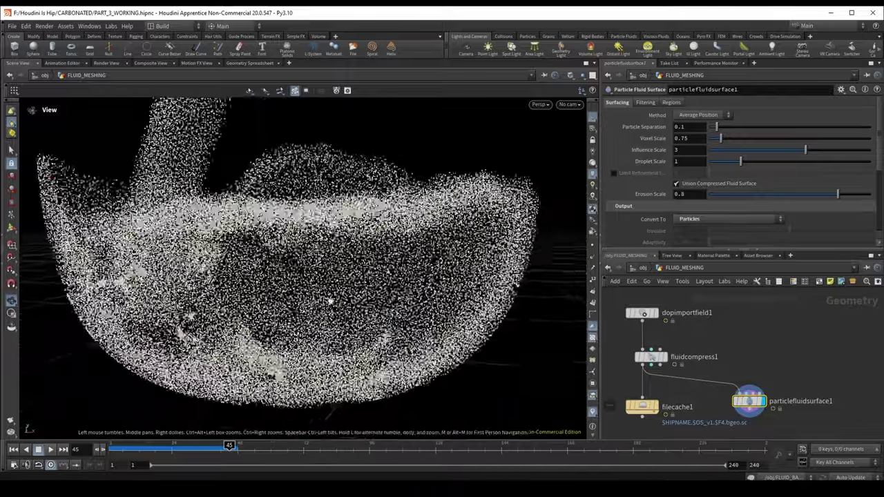
pyautogui.scroll(-5, 330, 302)
pyautogui.moveTo(349, 305); pyautogui.dragTo(321, 316)
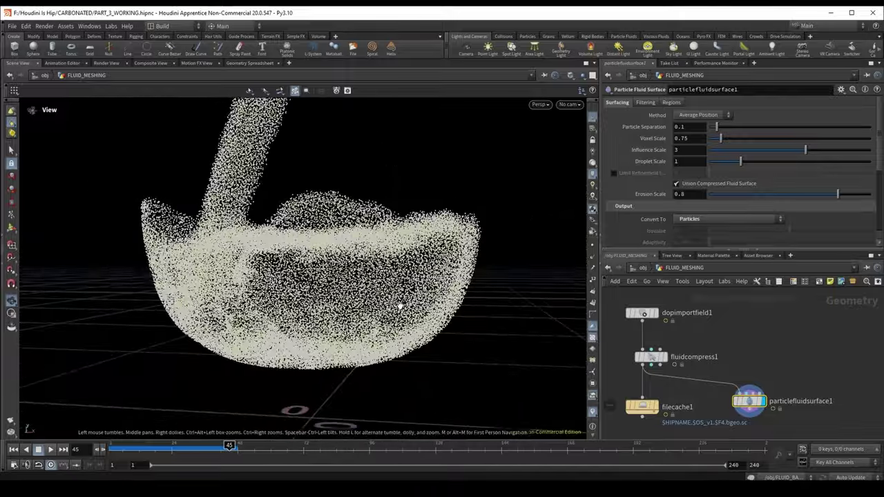
# - Compare the dopimportfield1, fluidcompress1 and particlefluidsurface1 outputs in the viewport
pyautogui.click(658, 355)
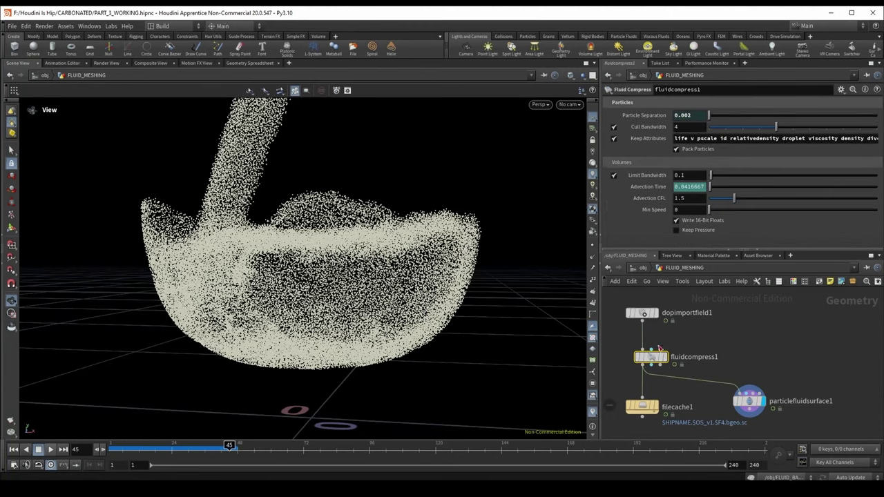
pyautogui.moveTo(339, 273); pyautogui.dragTo(316, 234)
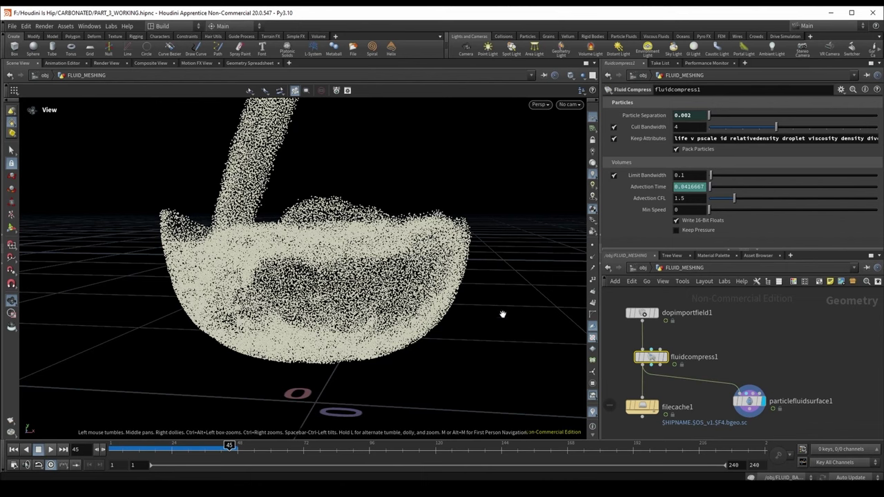
pyautogui.click(654, 313)
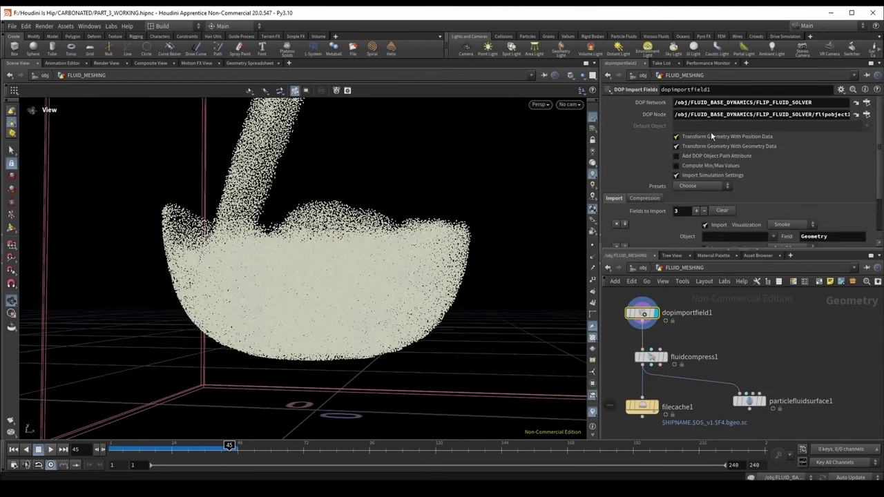
pyautogui.moveTo(330, 259); pyautogui.dragTo(333, 264)
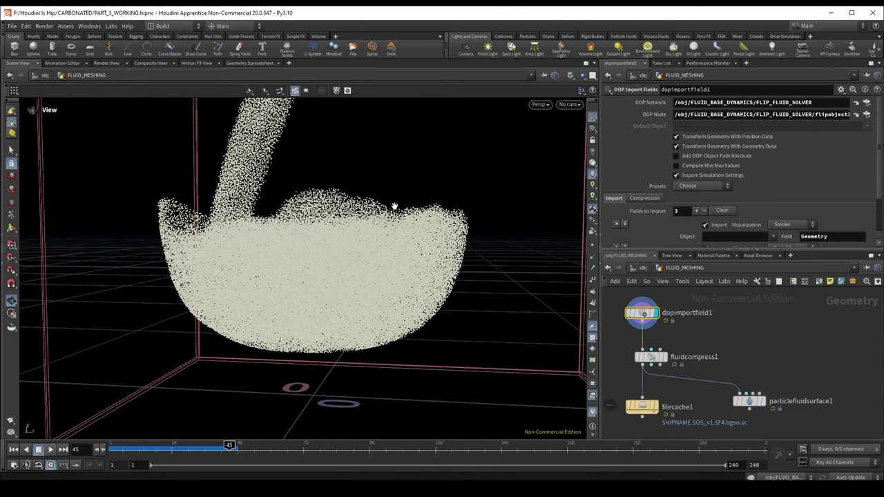
pyautogui.click(664, 357)
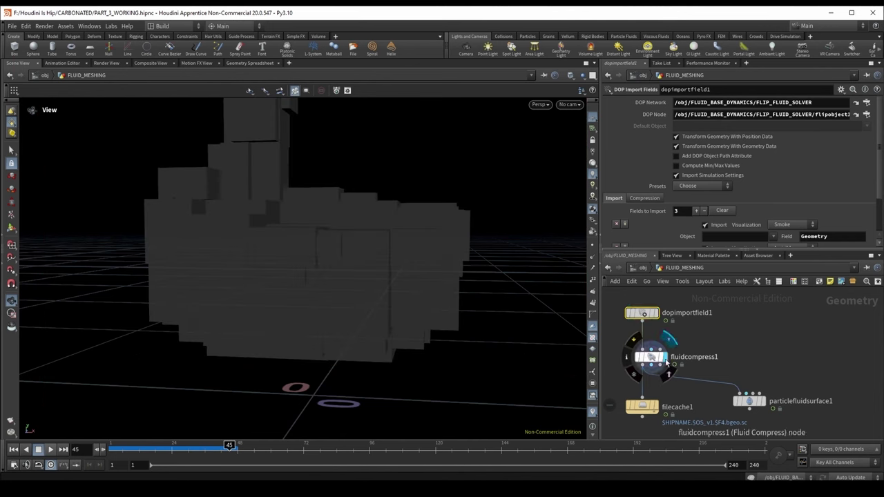
pyautogui.click(649, 357)
pyautogui.click(762, 401)
pyautogui.click(748, 401)
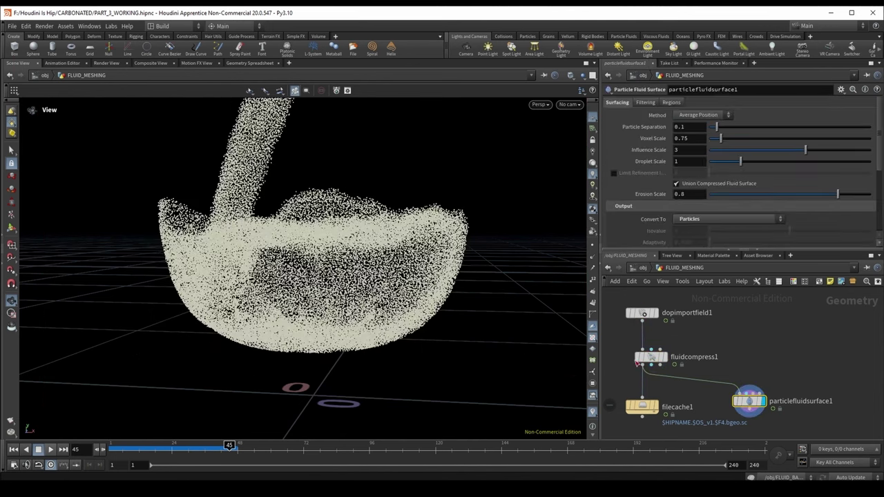
pyautogui.moveTo(354, 288); pyautogui.dragTo(346, 285)
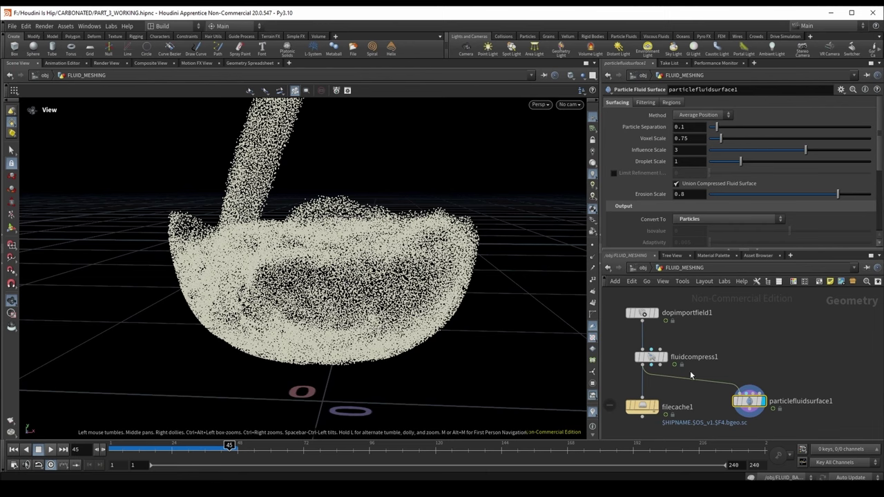
# - Turn off Cull Bandwidth on fluidcompress1 to keep all interior particles
pyautogui.click(650, 357)
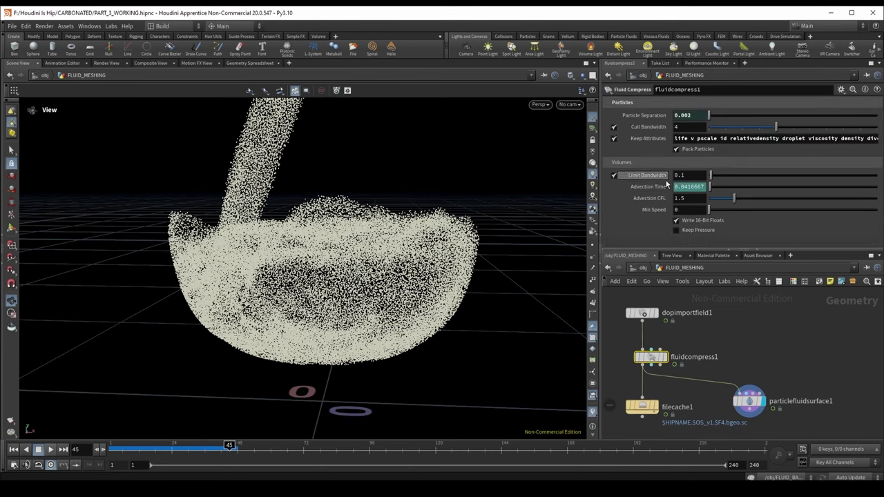
pyautogui.click(613, 128)
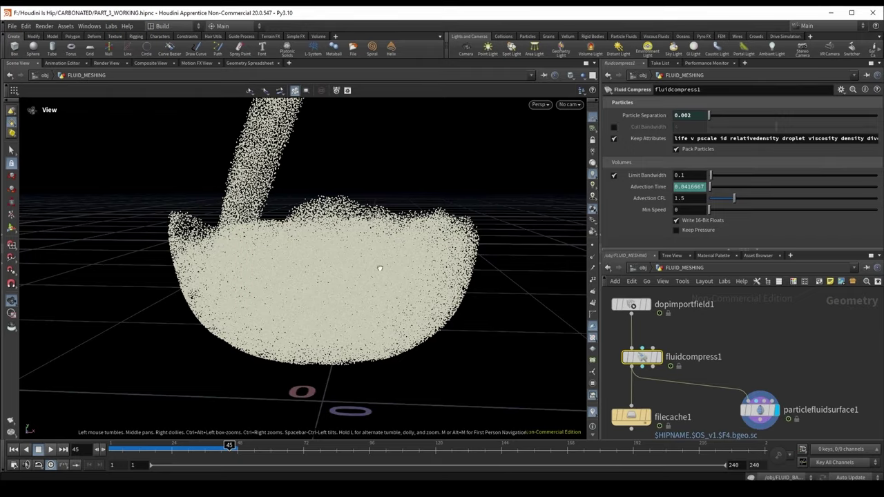
pyautogui.moveTo(442, 257); pyautogui.dragTo(263, 253)
pyautogui.scroll(-2, 665, 332)
# - Set filecache1 to an explicit path named fluid_sim_out.$F.bgeo.sc
pyautogui.click(671, 380)
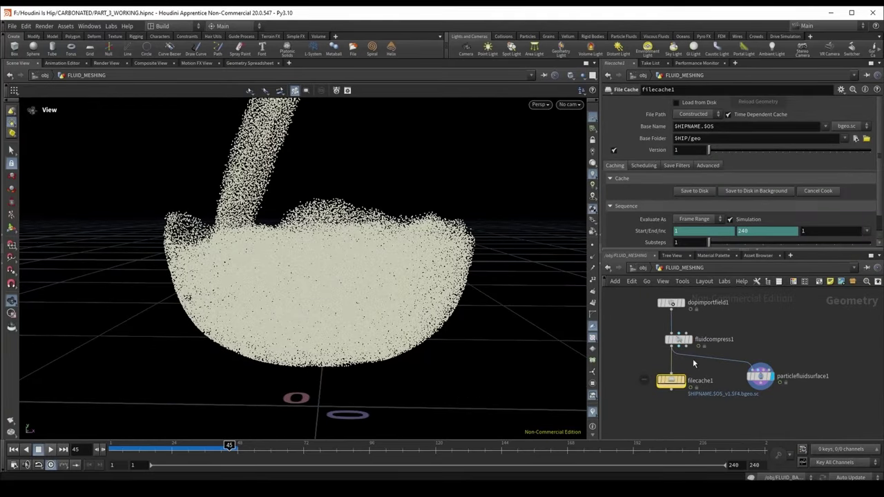
pyautogui.scroll(2, 708, 389)
pyautogui.click(694, 114)
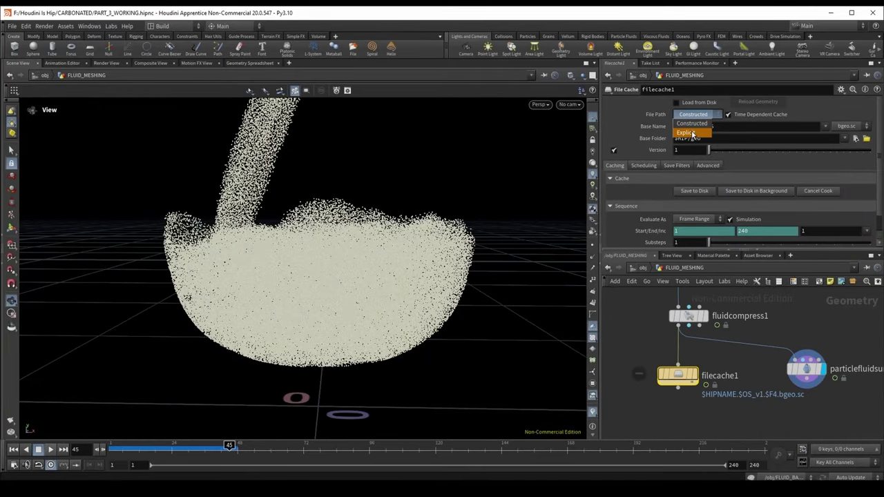
pyautogui.click(701, 126)
pyautogui.moveTo(755, 126); pyautogui.dragTo(705, 126)
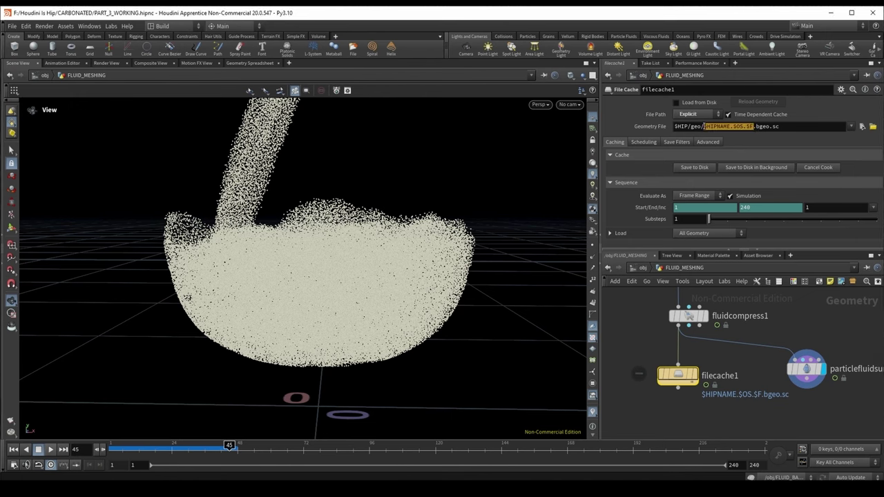
pyautogui.write('fluid_sim')
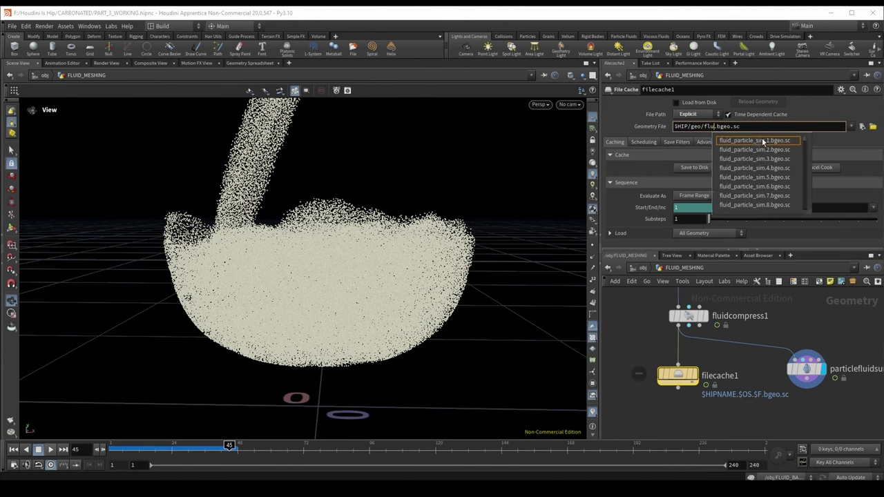
pyautogui.write('_out.')
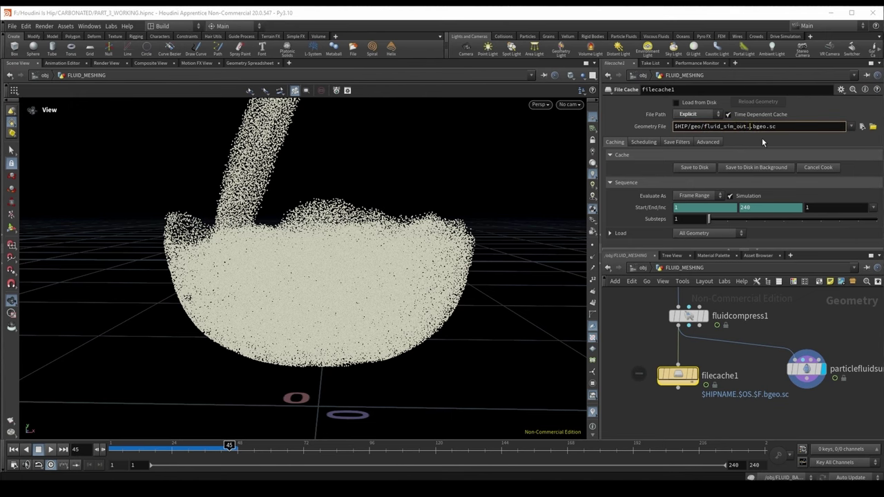
pyautogui.write('$F.')
pyautogui.press('Return')
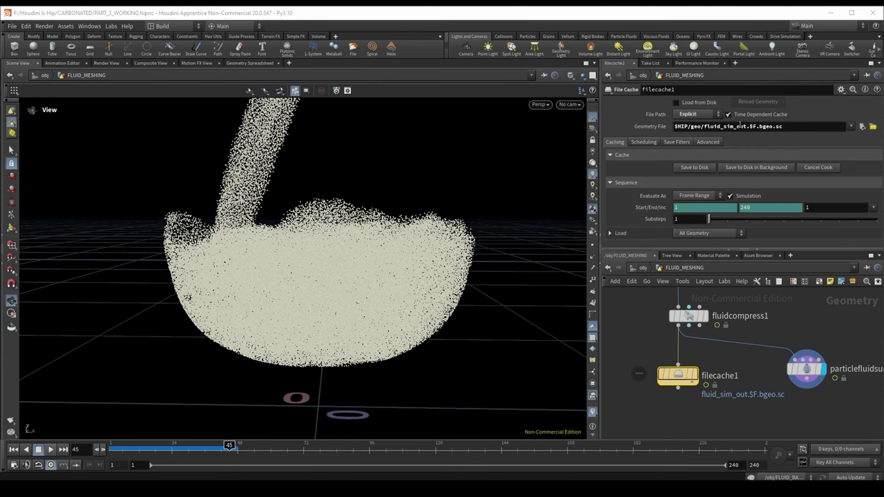
# - Save the fluid cache to disk, tidy the network layout and scrub the cached frames
pyautogui.scroll(-2, 739, 386)
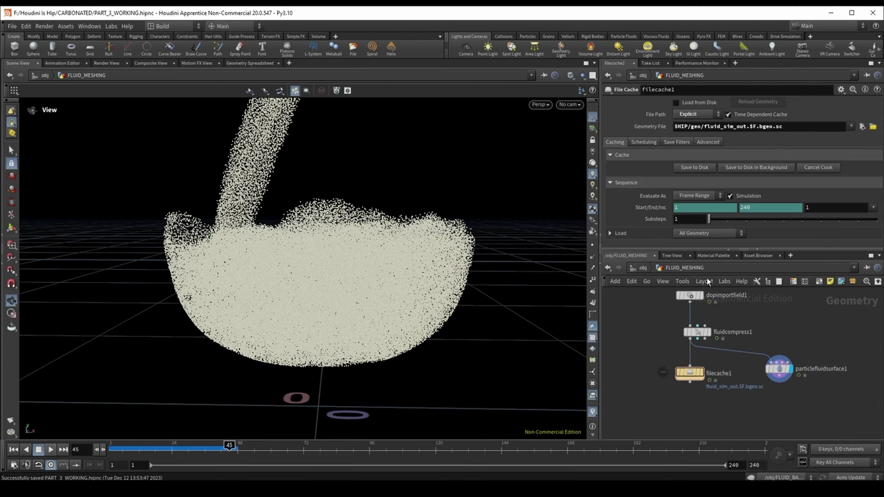
pyautogui.click(694, 167)
pyautogui.press('l')
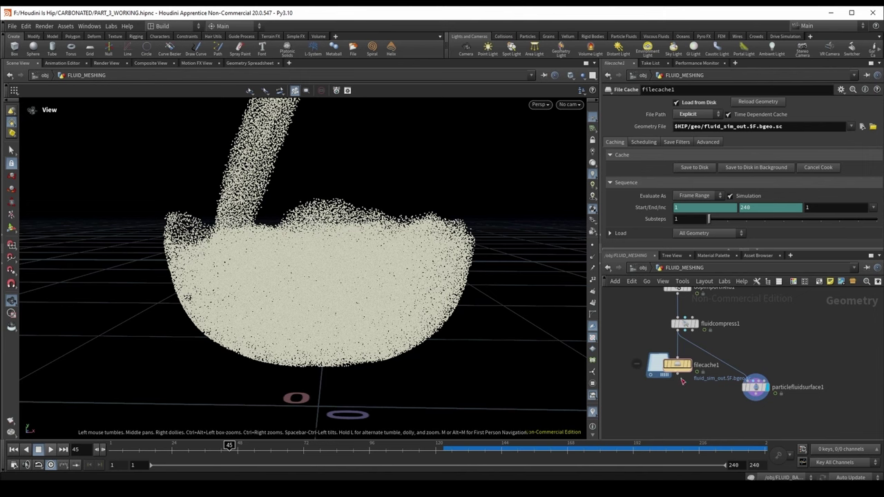
pyautogui.click(755, 388)
pyautogui.moveTo(252, 449); pyautogui.dragTo(757, 445)
# - Copy the color2 and color3 nodes from FLUID_BASE_DYNAMICS
pyautogui.click(643, 268)
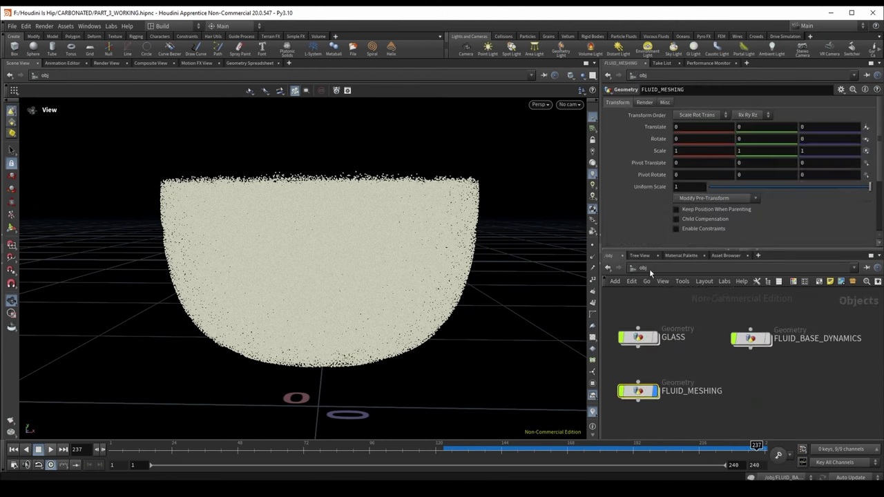
pyautogui.click(746, 339)
pyautogui.doubleClick(746, 338)
pyautogui.moveTo(789, 410); pyautogui.dragTo(719, 346)
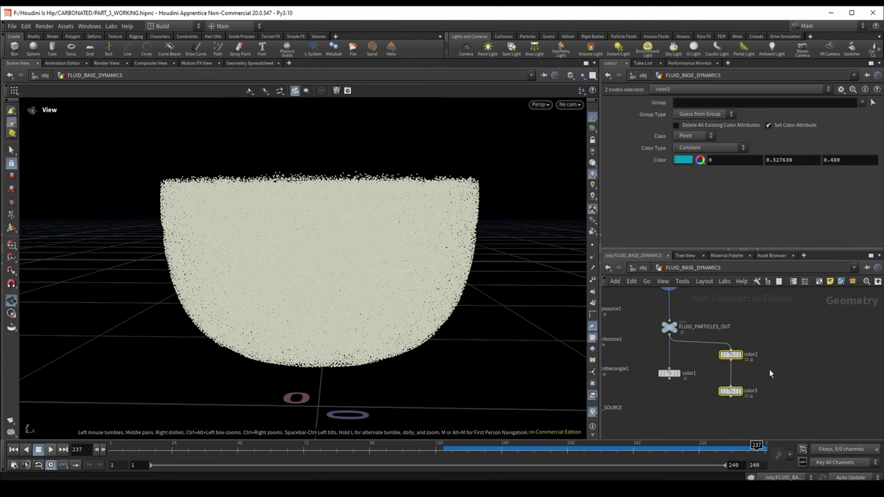
pyautogui.hotkey('ctrl', 'c')
# - Paste them below particlefluidsurface1 in FLUID_MESHING and display color3's teal-and-white result
pyautogui.click(643, 267)
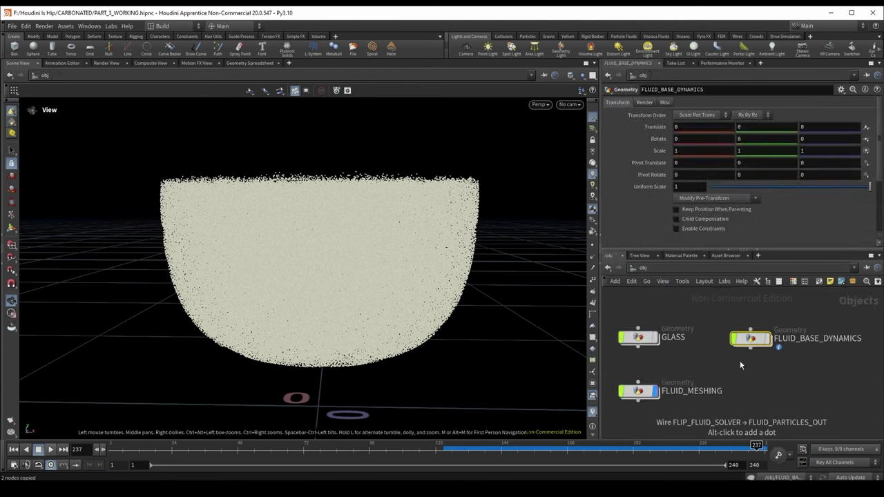
pyautogui.doubleClick(632, 385)
pyautogui.hotkey('ctrl', 'v')
pyautogui.click(800, 406)
pyautogui.click(756, 417)
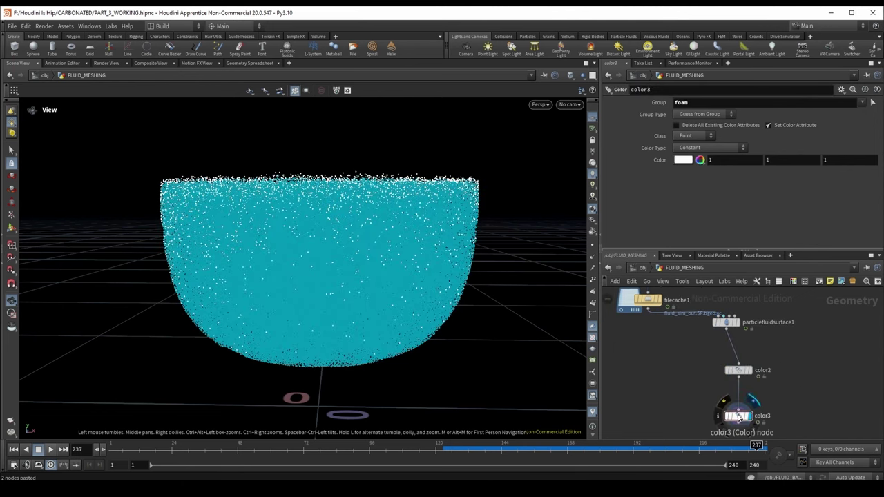
pyautogui.scroll(-3, 375, 268)
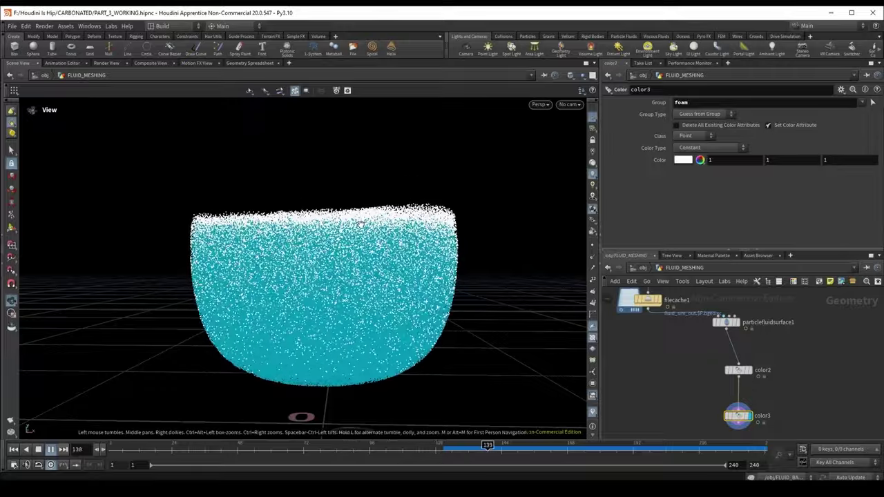
pyautogui.moveTo(325, 250); pyautogui.dragTo(318, 268)
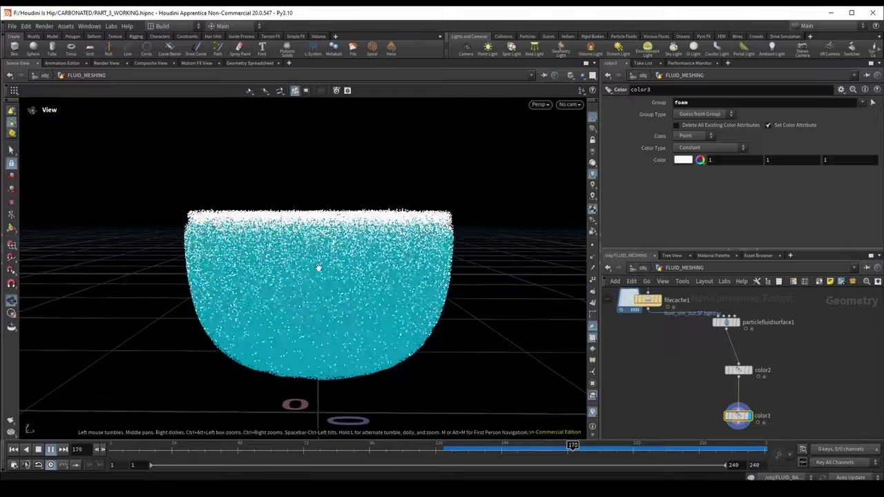
pyautogui.moveTo(417, 317); pyautogui.dragTo(359, 304)
pyautogui.scroll(-5, 359, 304)
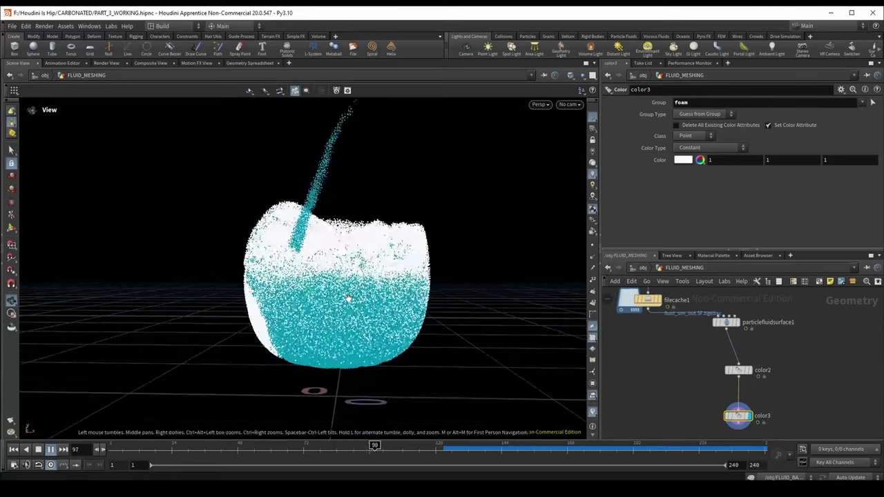
pyautogui.moveTo(416, 446); pyautogui.dragTo(317, 445)
pyautogui.middleClick(743, 419)
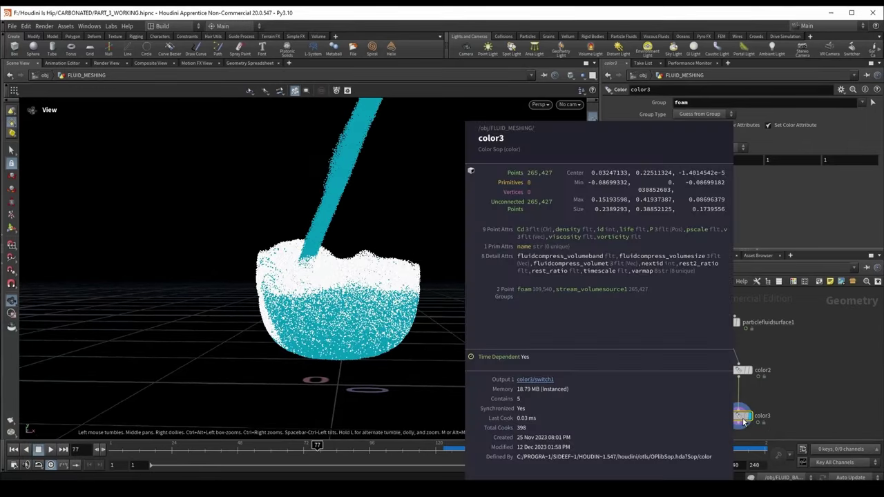
pyautogui.hotkey('ctrl', 'z')
pyautogui.middleClick(735, 417)
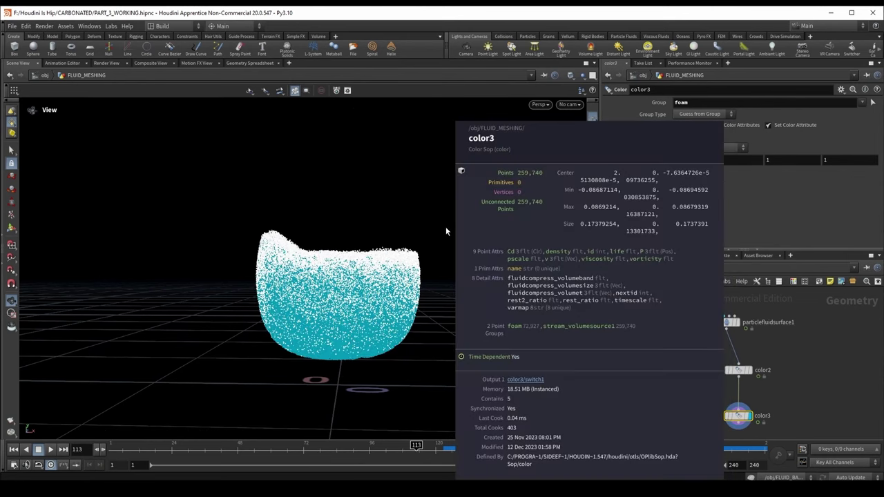
pyautogui.moveTo(414, 290)
pyautogui.mouseDown()
pyautogui.moveTo(428, 297)
pyautogui.moveTo(415, 324)
pyautogui.moveTo(401, 311)
pyautogui.moveTo(378, 319)
pyautogui.moveTo(488, 319)
pyautogui.moveTo(442, 282)
pyautogui.moveTo(412, 288)
pyautogui.mouseUp()
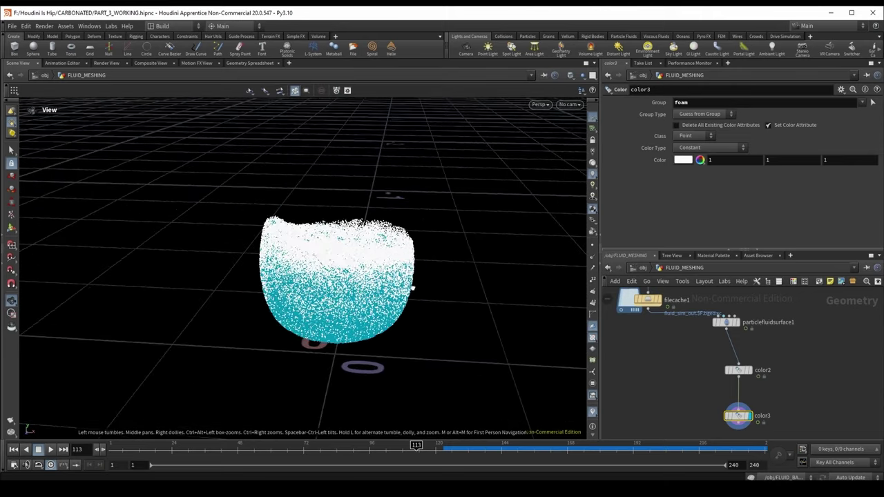
pyautogui.scroll(4, 659, 309)
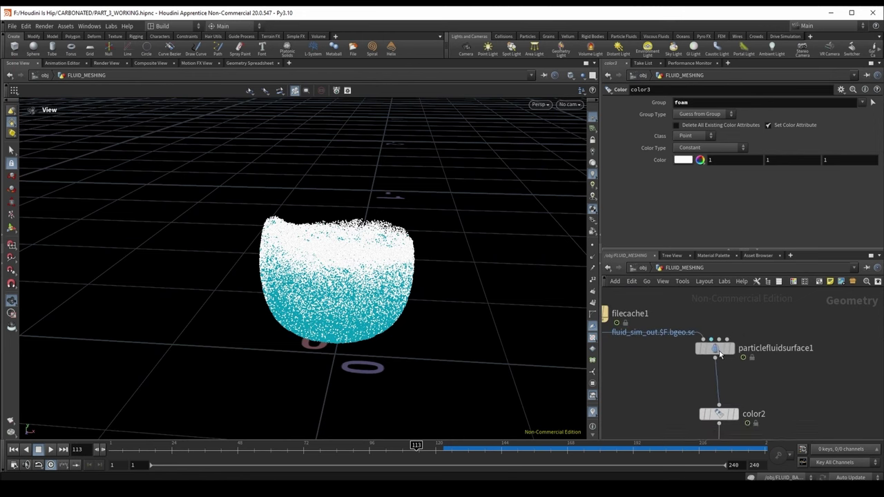
pyautogui.moveTo(411, 319); pyautogui.dragTo(357, 297)
pyautogui.scroll(-3, 711, 345)
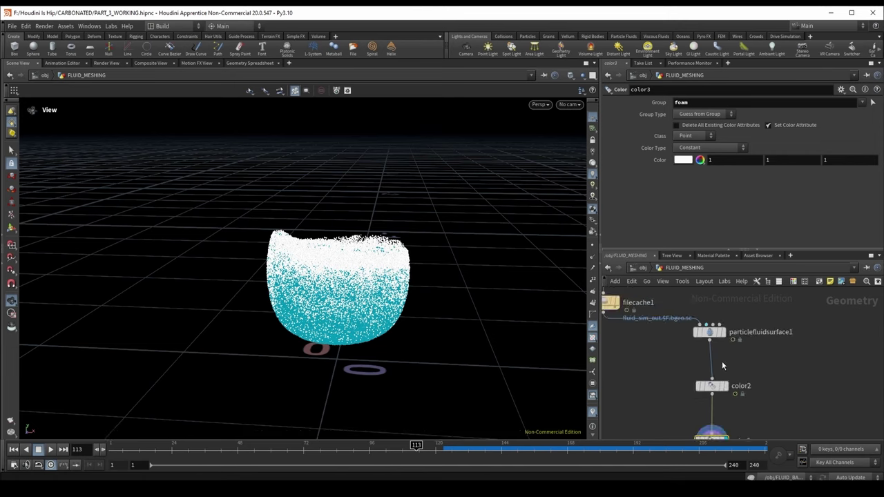
pyautogui.click(649, 320)
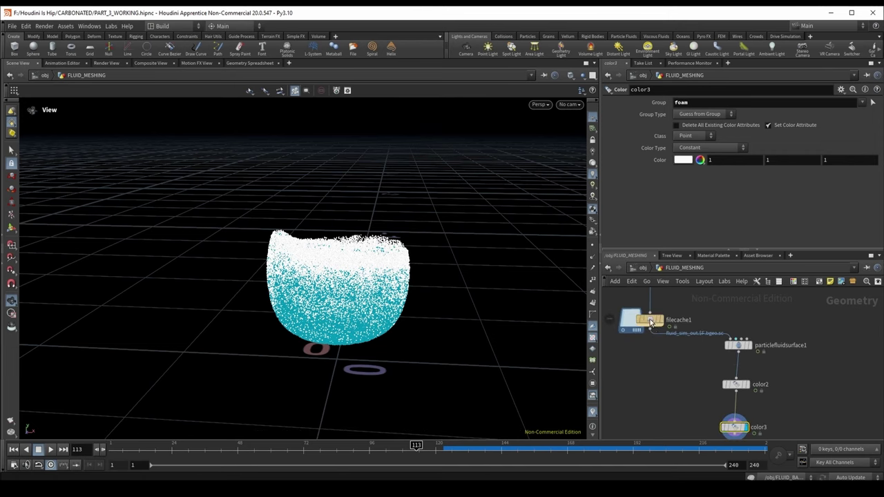
pyautogui.moveTo(373, 298); pyautogui.dragTo(520, 450)
pyautogui.scroll(3, 355, 297)
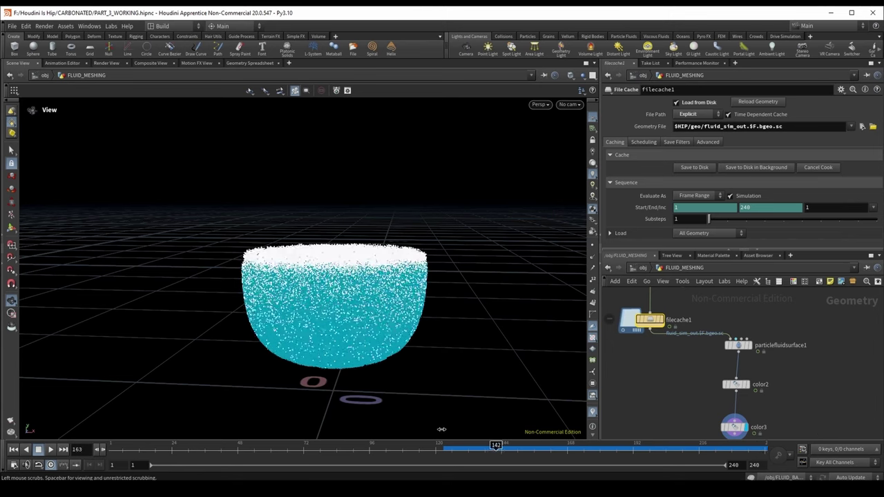
pyautogui.moveTo(441, 429); pyautogui.dragTo(625, 466)
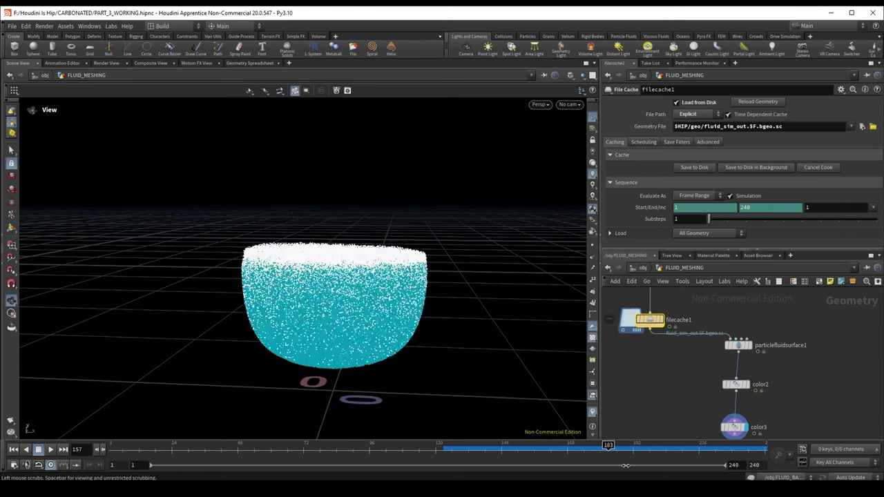
pyautogui.click(644, 271)
pyautogui.doubleClick(639, 335)
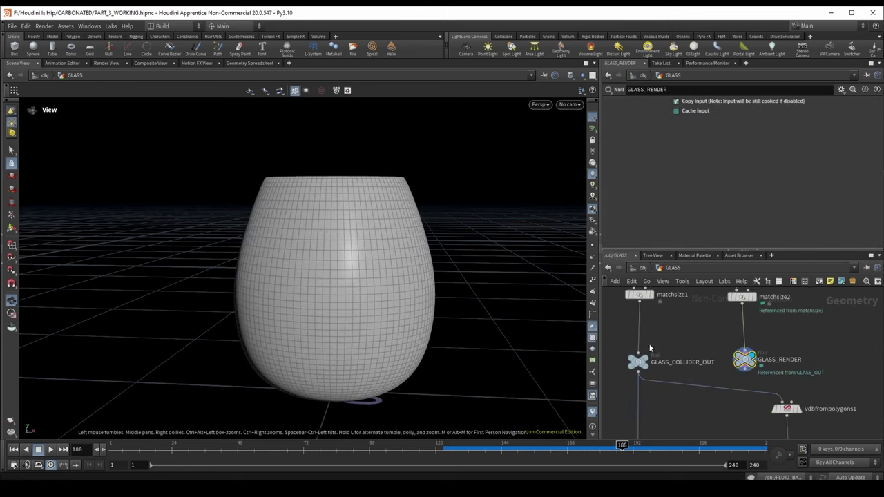
# - Switch the viewport to wireframe and scrub the timeline to inspect the fluid inside the glass
pyautogui.moveTo(649, 349); pyautogui.dragTo(686, 396, button='middle')
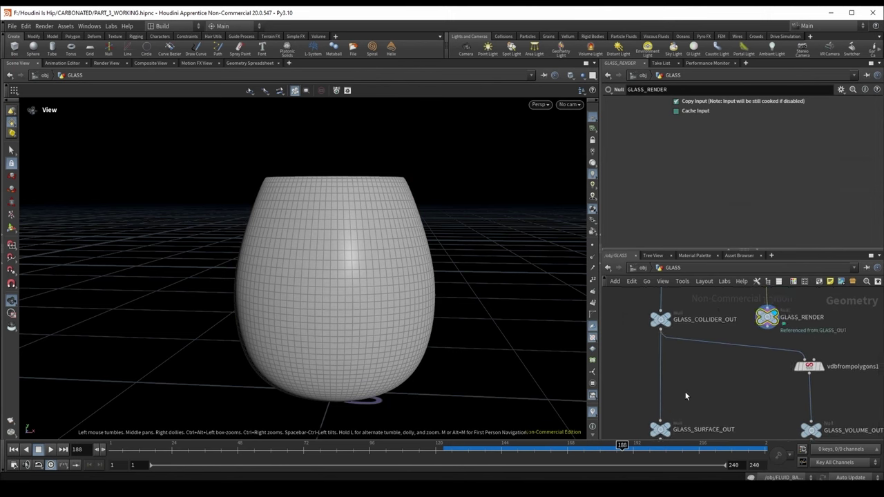
pyautogui.scroll(-3, 685, 396)
pyautogui.press('u')
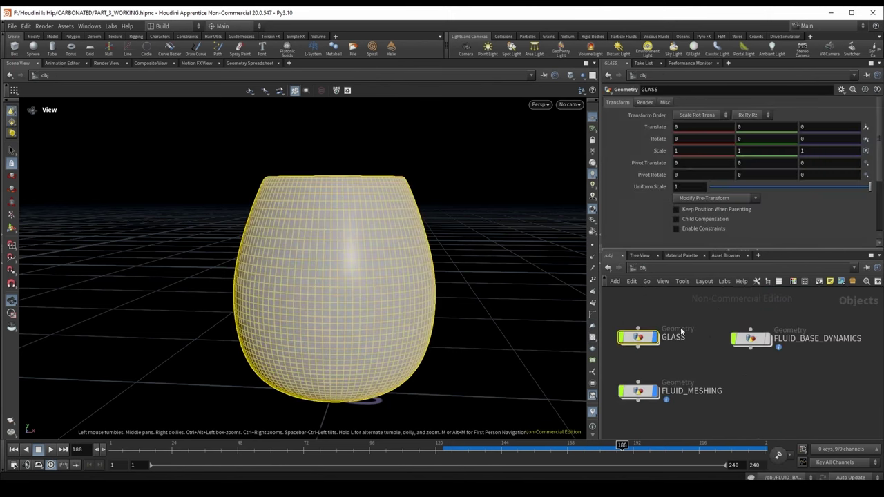
pyautogui.press('w')
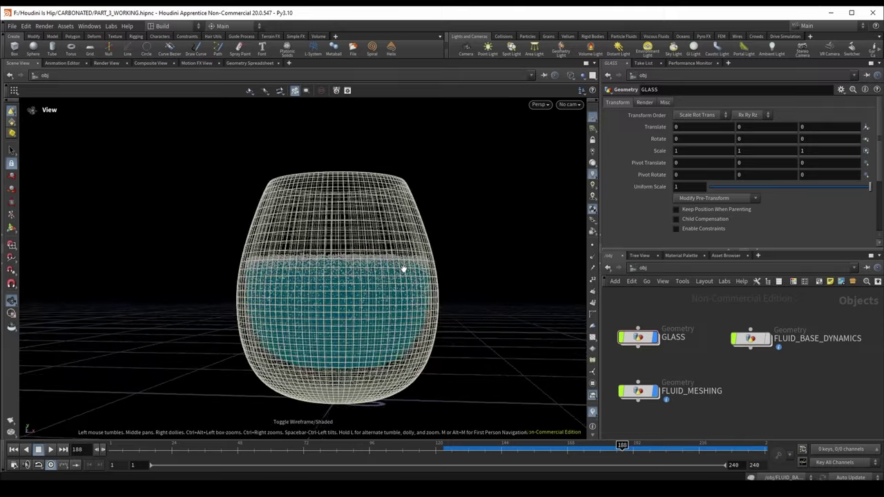
pyautogui.moveTo(404, 270)
pyautogui.mouseDown()
pyautogui.moveTo(393, 312)
pyautogui.moveTo(394, 259)
pyautogui.moveTo(396, 279)
pyautogui.mouseUp()
pyautogui.scroll(3, 361, 316)
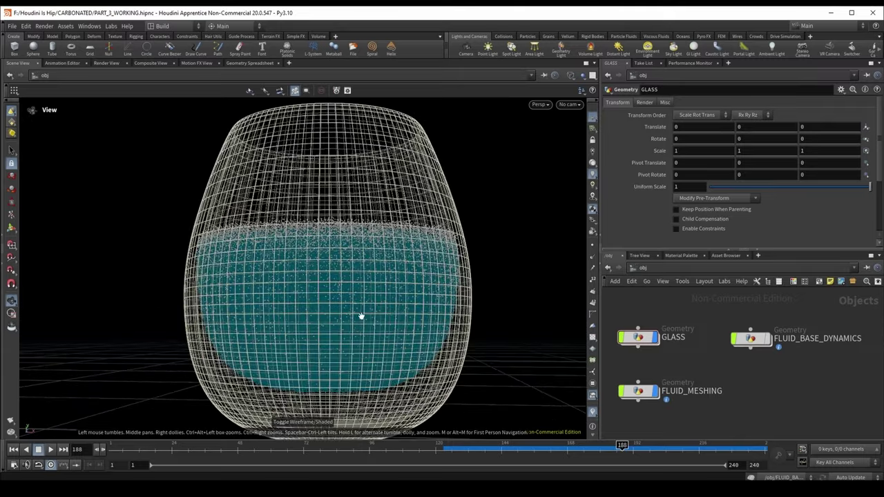
pyautogui.moveTo(360, 316); pyautogui.dragTo(369, 306)
pyautogui.moveTo(442, 448); pyautogui.dragTo(613, 448)
pyautogui.moveTo(366, 304); pyautogui.dragTo(382, 296)
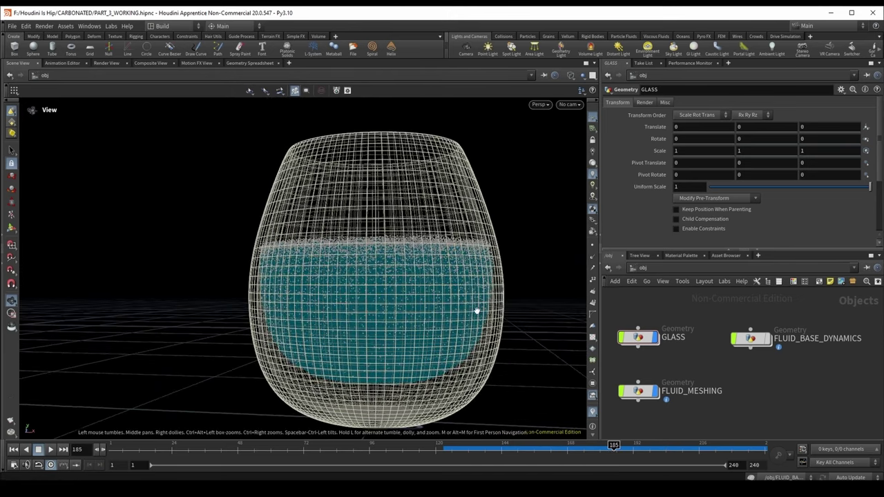
# - Glance inside FLUID_MESHING, then enter the GLASS object's network
pyautogui.click(638, 337)
pyautogui.doubleClick(639, 391)
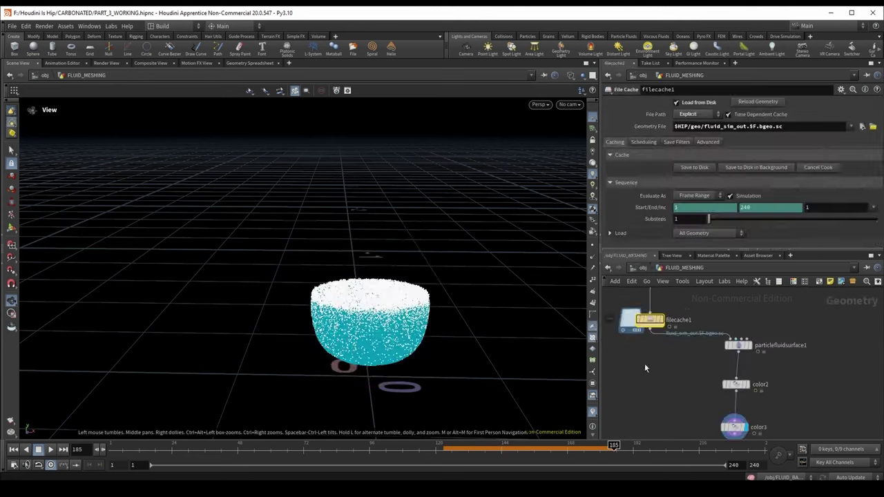
pyautogui.moveTo(694, 295)
pyautogui.mouseDown(button='middle')
pyautogui.moveTo(689, 276)
pyautogui.moveTo(690, 332)
pyautogui.moveTo(690, 297)
pyautogui.mouseUp(button='middle')
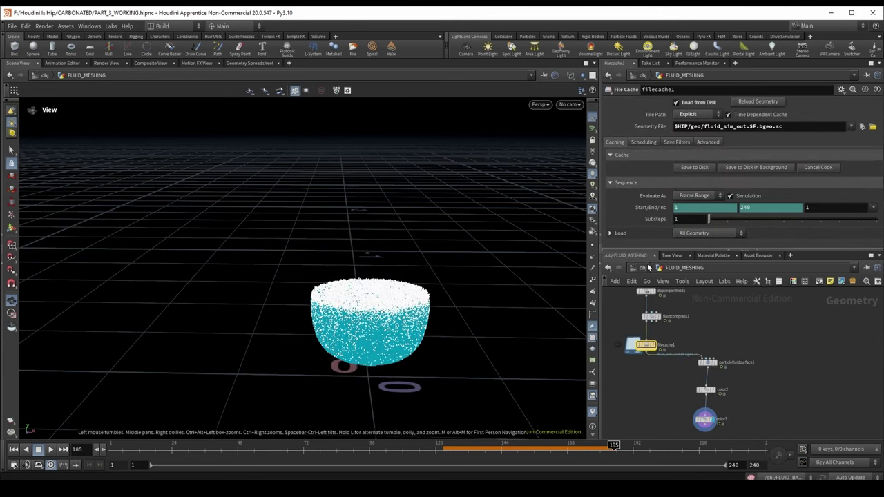
pyautogui.press('u')
pyautogui.moveTo(361, 316); pyautogui.dragTo(364, 296)
pyautogui.scroll(10, 364, 296)
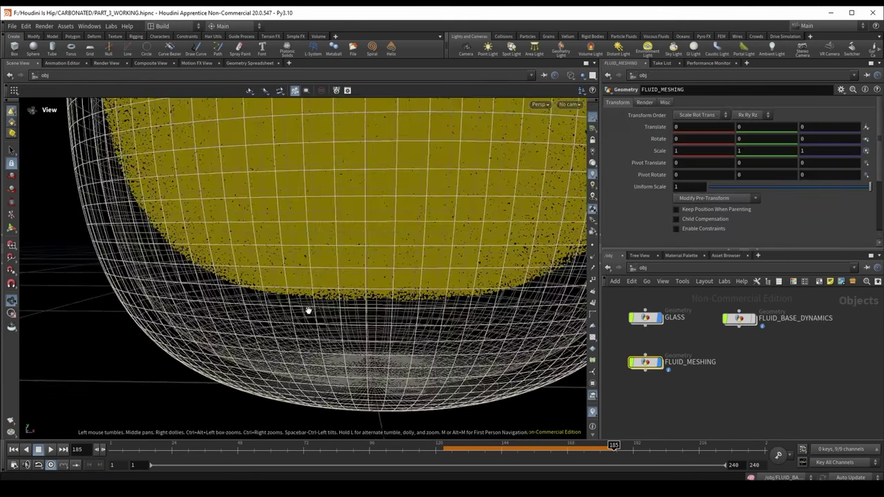
pyautogui.doubleClick(666, 325)
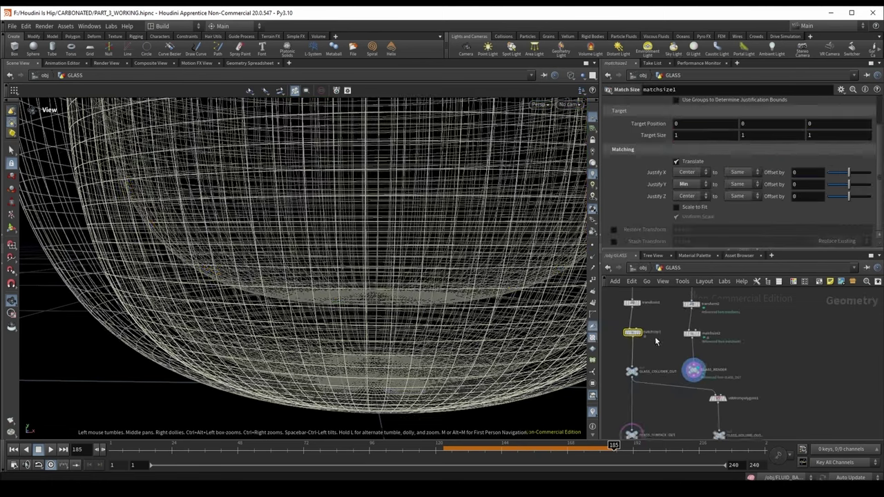
# - Compare the GLASS_COLLIDER_OUT and GLASS_RENDER outputs, then bypass matchsize1 and matchsize2
pyautogui.click(633, 399)
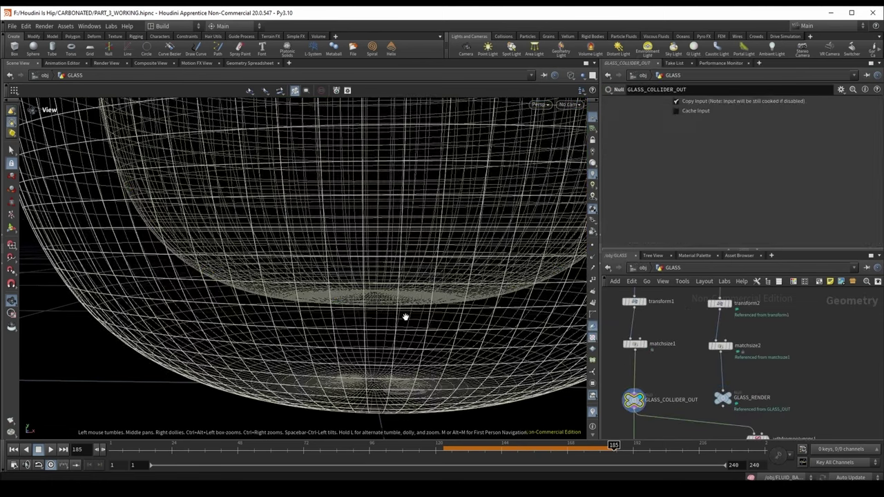
pyautogui.scroll(-6, 404, 316)
pyautogui.scroll(-4, 395, 318)
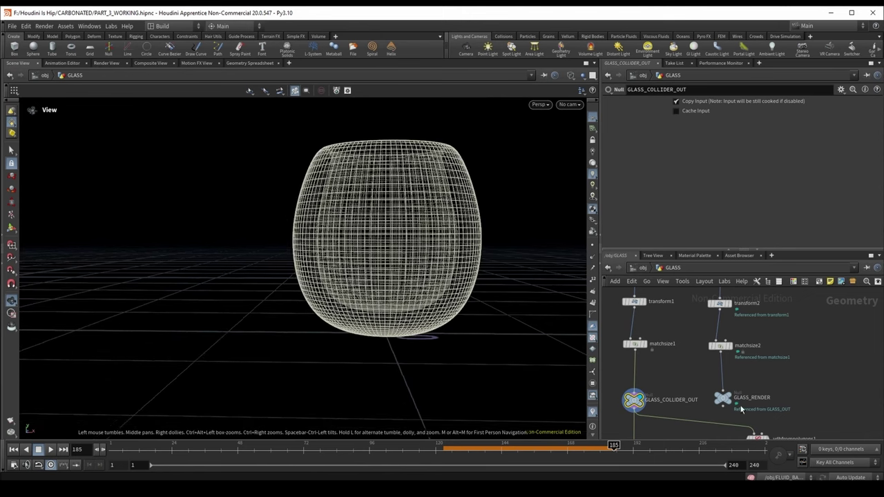
pyautogui.click(723, 398)
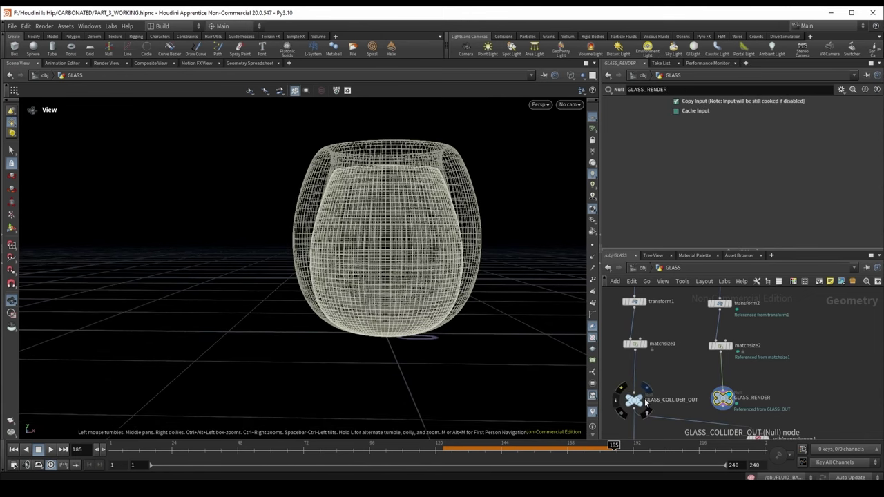
pyautogui.click(633, 400)
pyautogui.moveTo(622, 368); pyautogui.dragTo(674, 349)
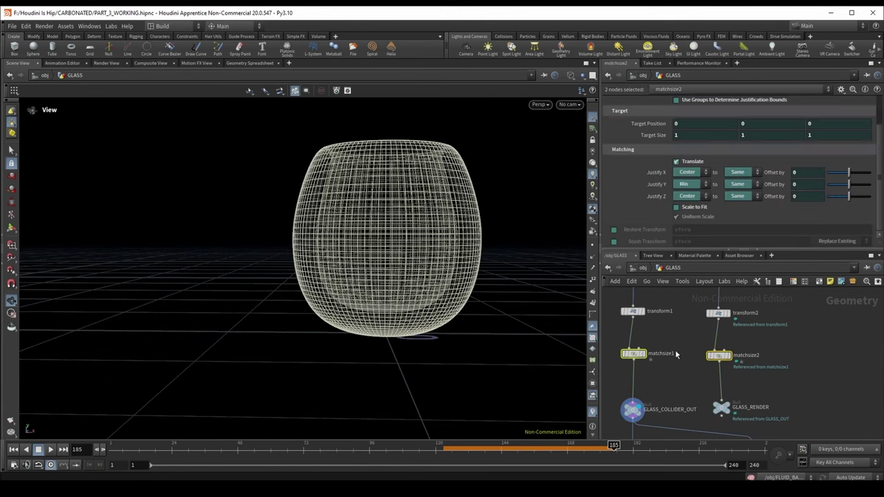
pyautogui.click(625, 354)
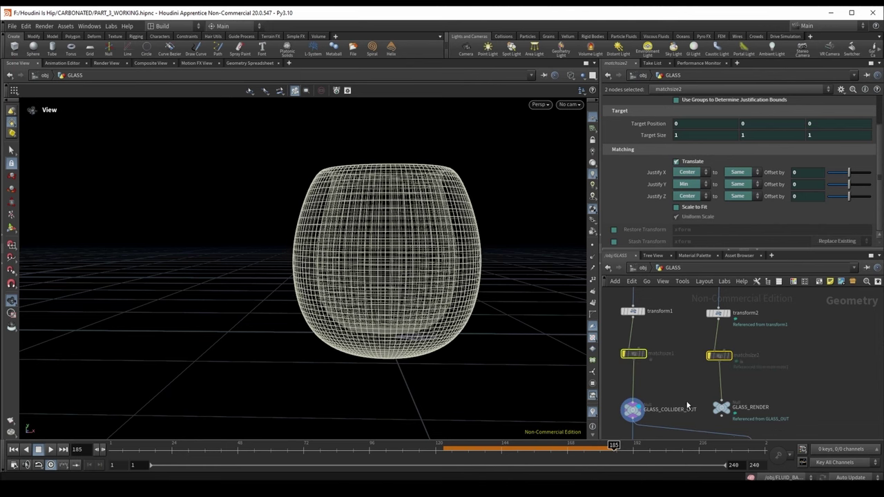
# - Recheck GLASS_RENDER against GLASS_COLLIDER_OUT, then return to object level and deselect GLASS
pyautogui.click(725, 404)
pyautogui.click(642, 409)
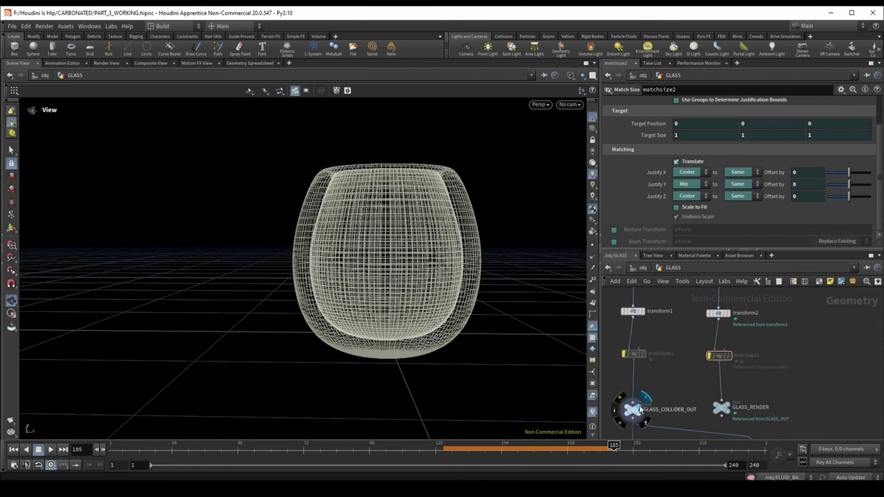
pyautogui.click(724, 406)
pyautogui.click(646, 268)
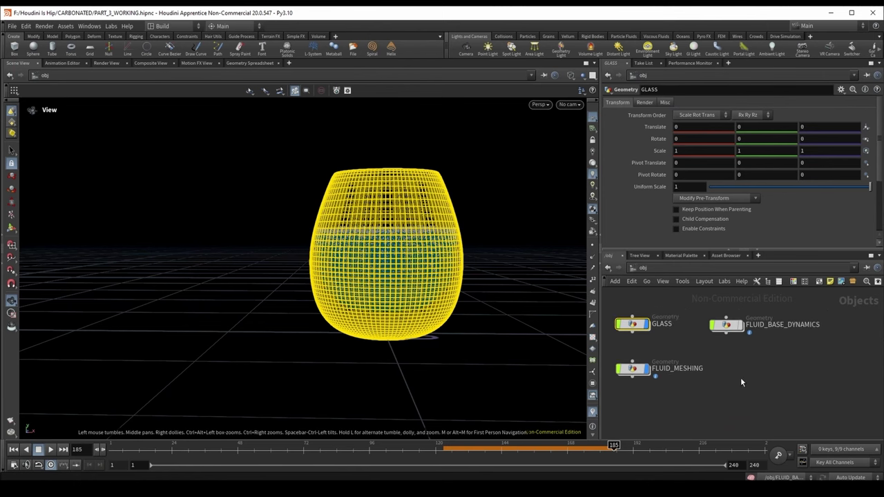
pyautogui.click(741, 377)
# - Cache filecache1's first few frames from frame 1, frame the particles and play back the plume
pyautogui.doubleClick(639, 370)
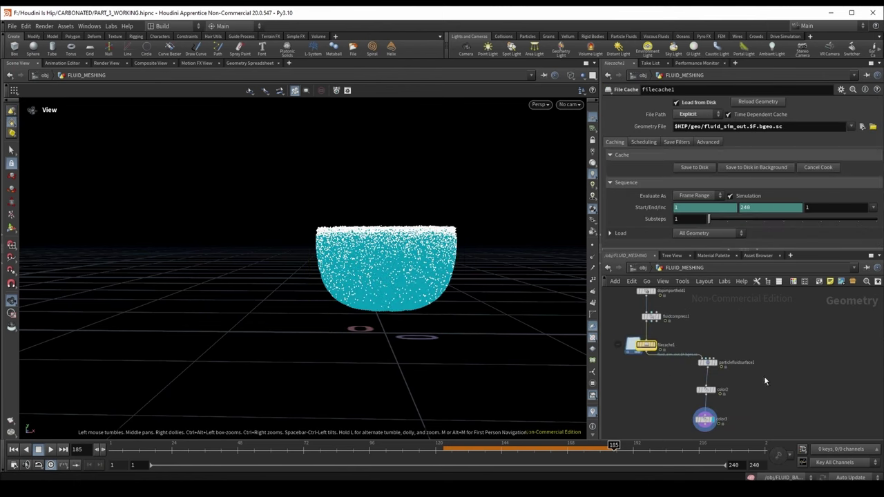
pyautogui.click(13, 449)
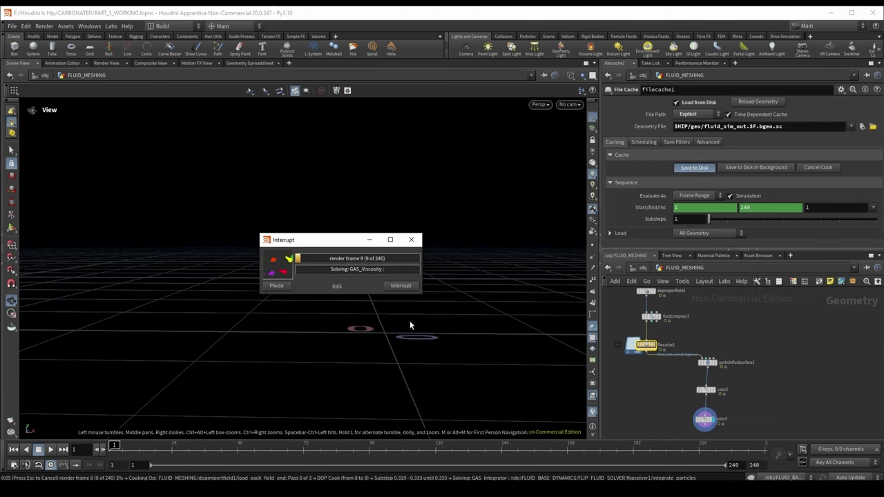
pyautogui.click(400, 286)
pyautogui.moveTo(738, 351); pyautogui.dragTo(716, 314, button='middle')
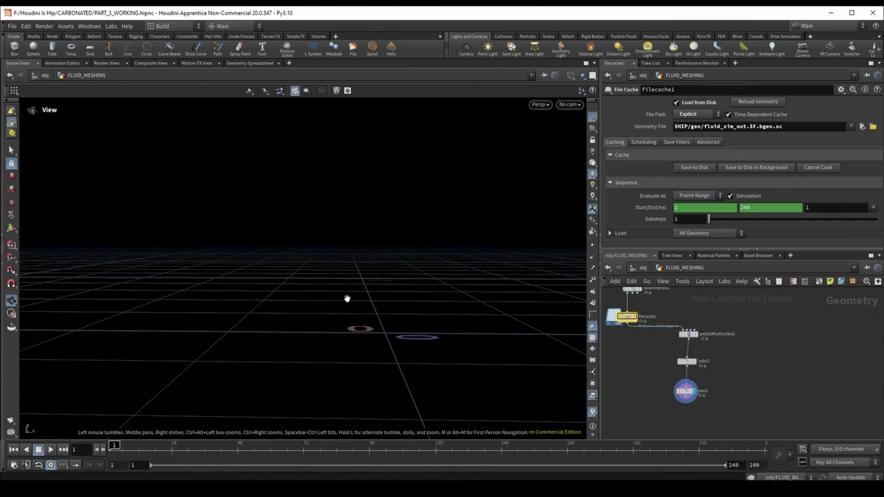
pyautogui.press('f')
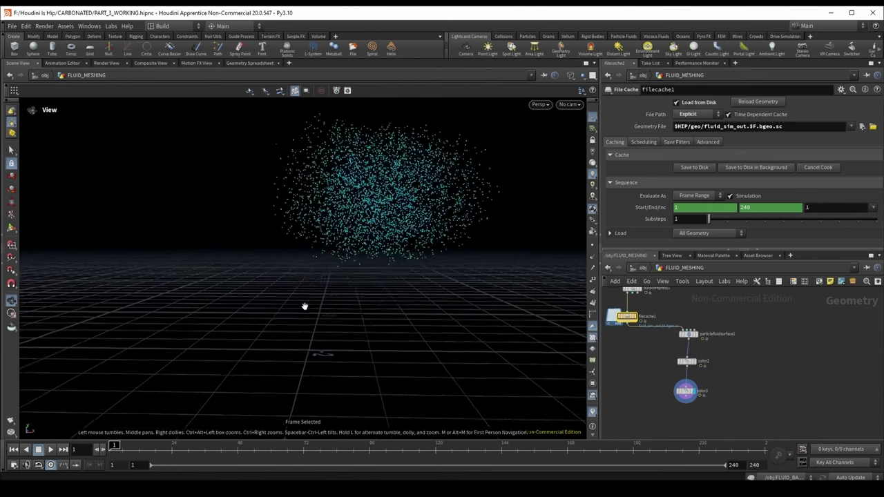
pyautogui.click(51, 452)
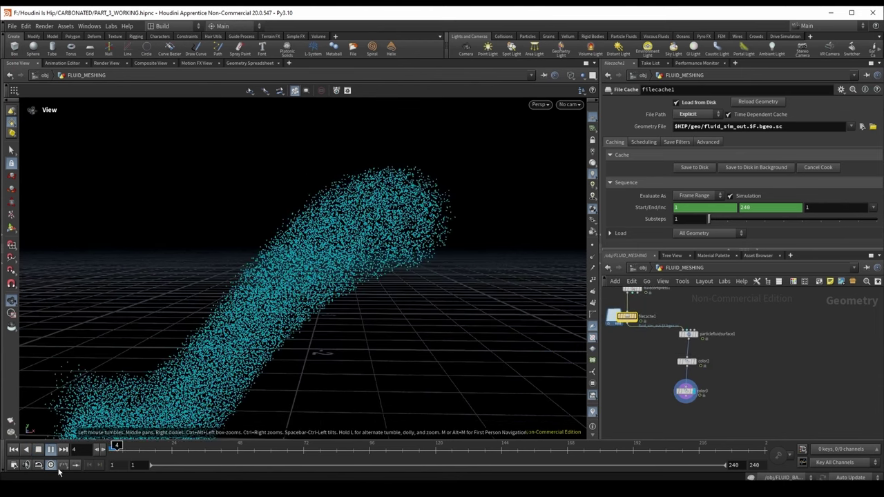
pyautogui.click(687, 361)
pyautogui.scroll(3, 696, 380)
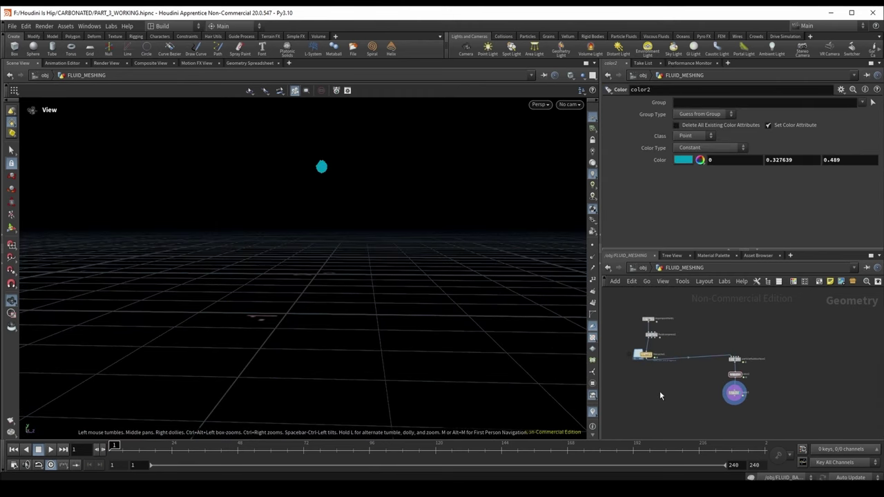
# - In FLUID_BASE_DYNAMICS, inspect the attribwrangle1, flipsource1 and sphere1 settings
pyautogui.scroll(3, 658, 313)
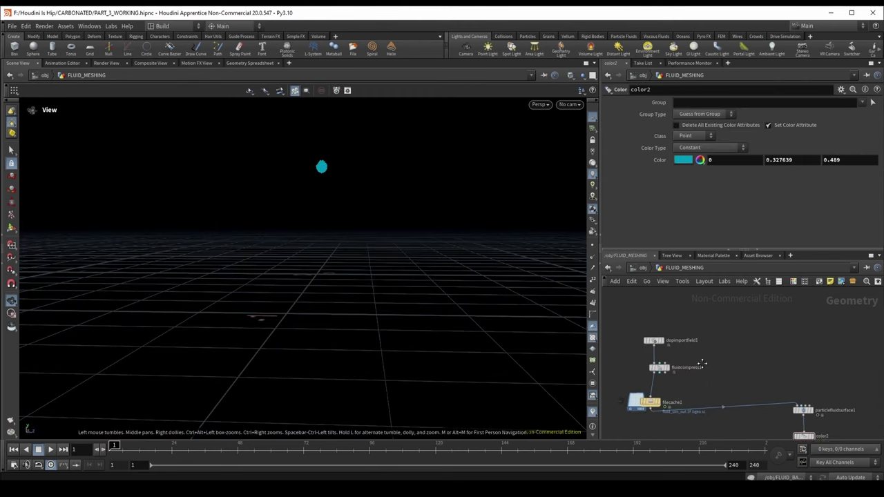
pyautogui.click(635, 269)
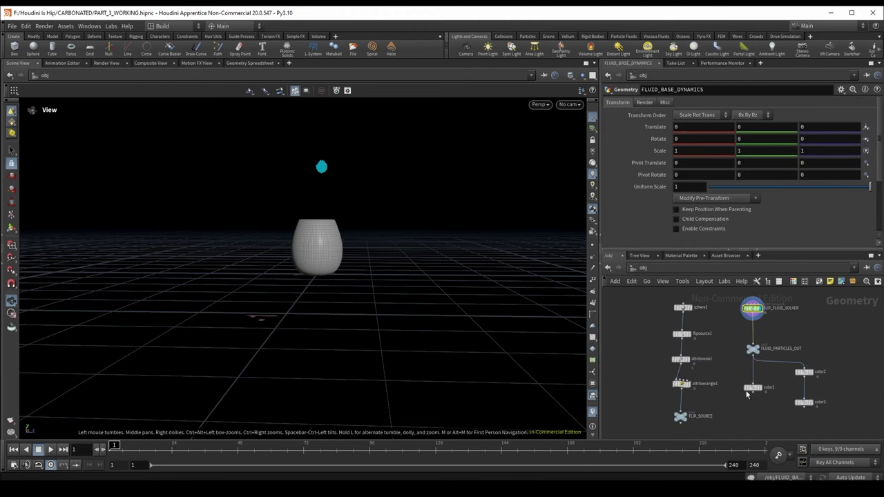
pyautogui.click(753, 308)
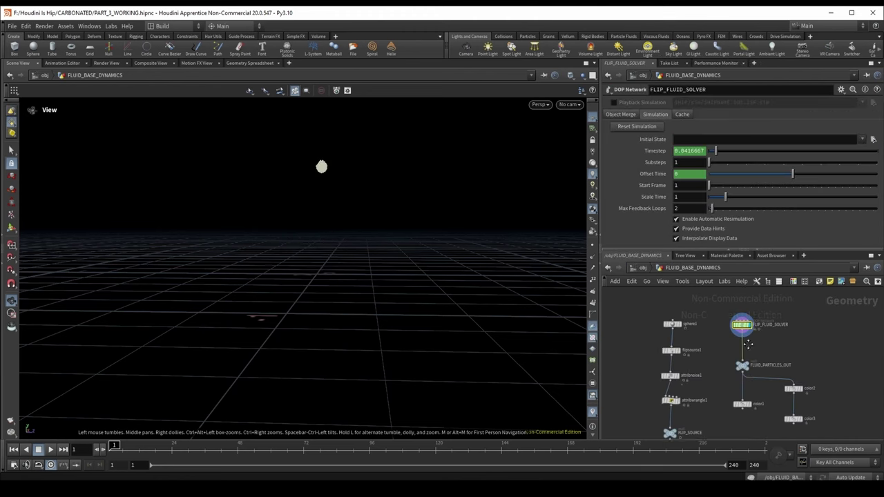
pyautogui.moveTo(723, 373); pyautogui.dragTo(783, 344, button='middle')
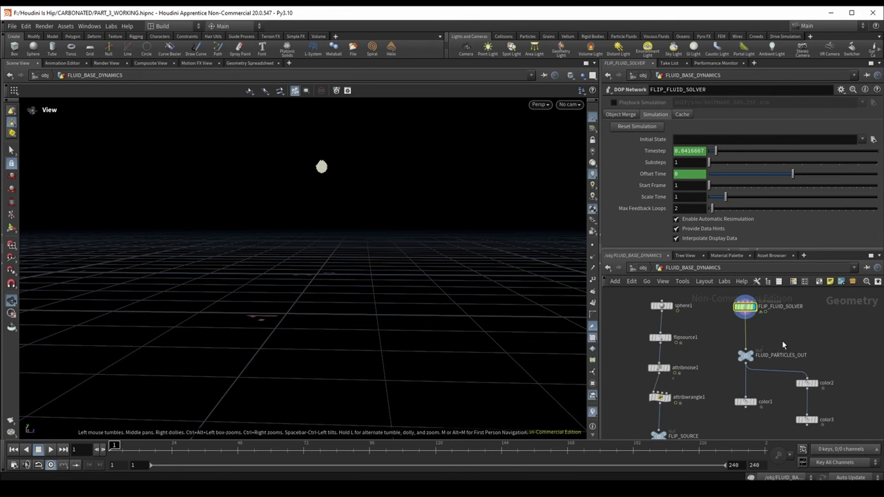
pyautogui.click(659, 401)
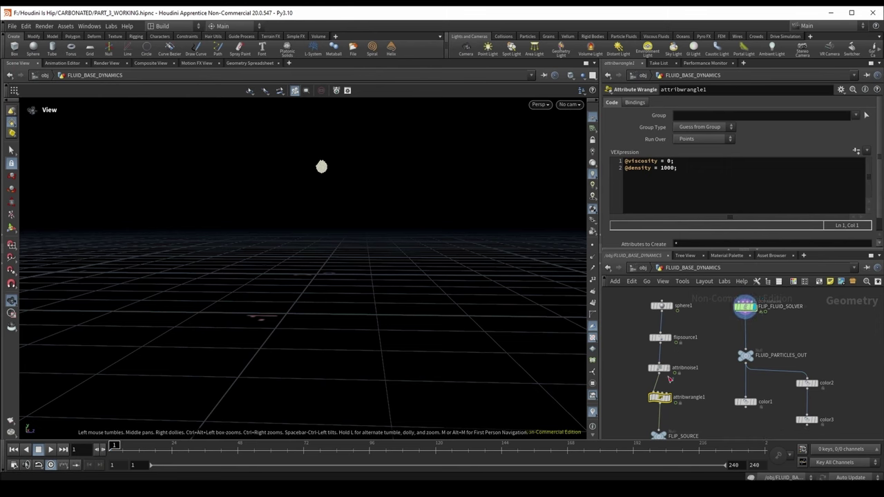
pyautogui.click(659, 338)
pyautogui.click(660, 306)
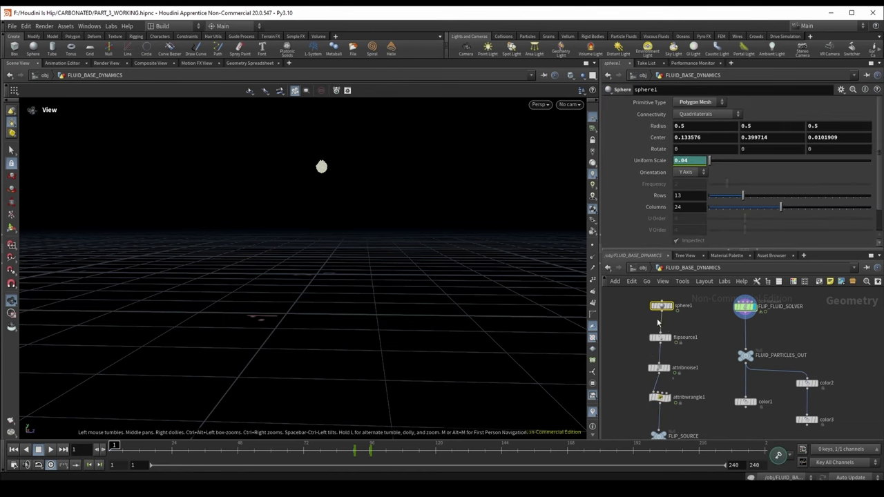
pyautogui.click(672, 340)
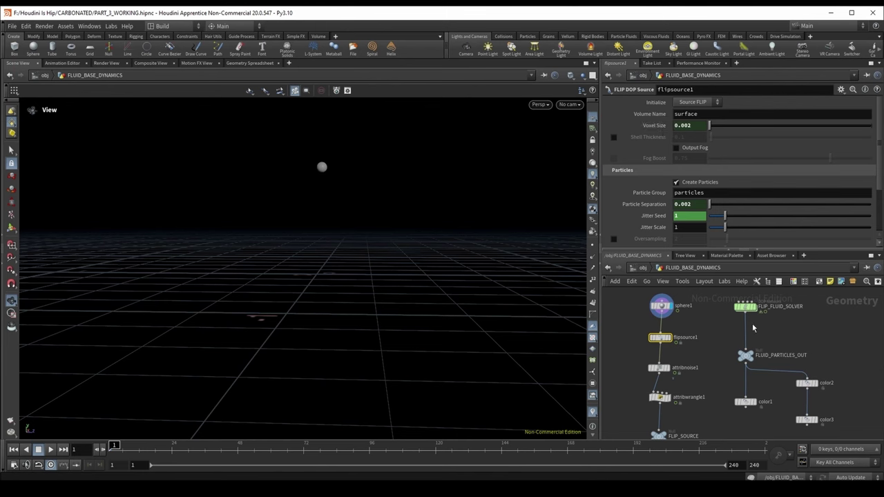
# - Review the wrangle's viscosity 0 and density 1000 code, then bring FLIP_FLUID_SOLVER into view
pyautogui.click(661, 398)
pyautogui.scroll(2, 670, 391)
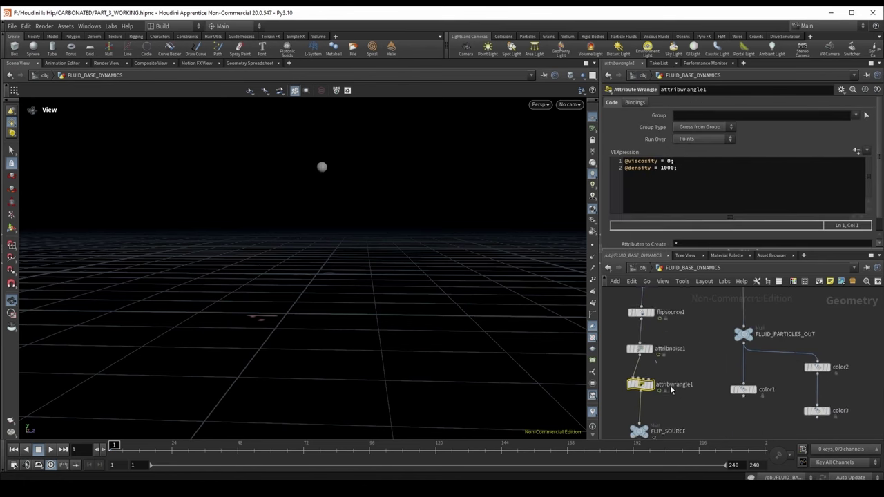
pyautogui.scroll(2, 670, 391)
pyautogui.moveTo(671, 159); pyautogui.dragTo(614, 155)
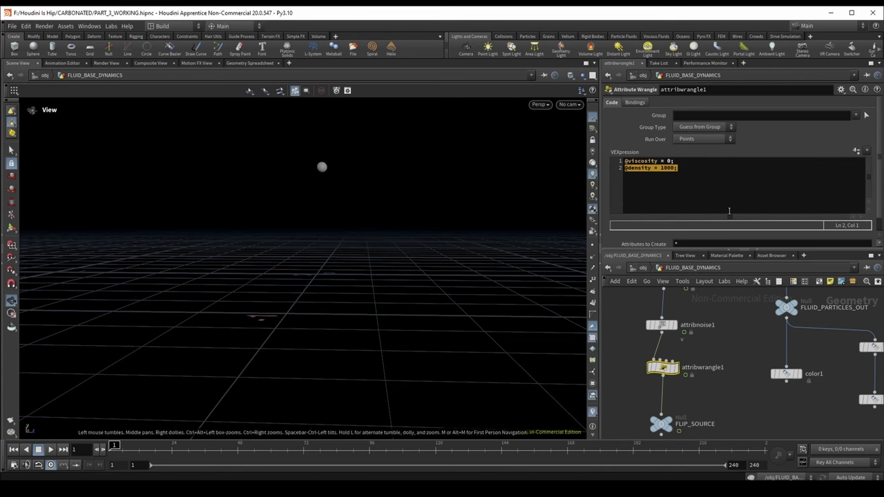
pyautogui.moveTo(743, 353); pyautogui.dragTo(725, 438, button='middle')
# - Dive into FLIP_FLUID_SOLVER and compare the flipsolver1 and flipobject1 settings
pyautogui.click(732, 345)
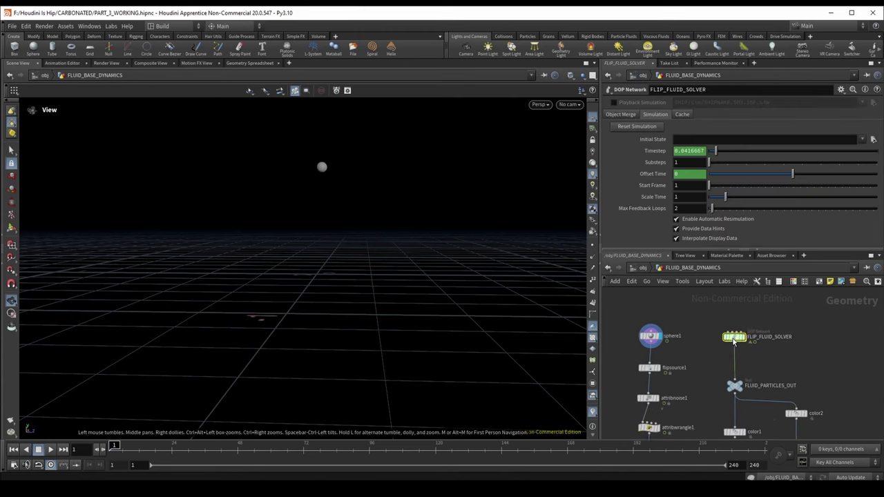
pyautogui.moveTo(732, 344); pyautogui.dragTo(722, 324, button='middle')
pyautogui.doubleClick(720, 321)
pyautogui.scroll(3, 766, 370)
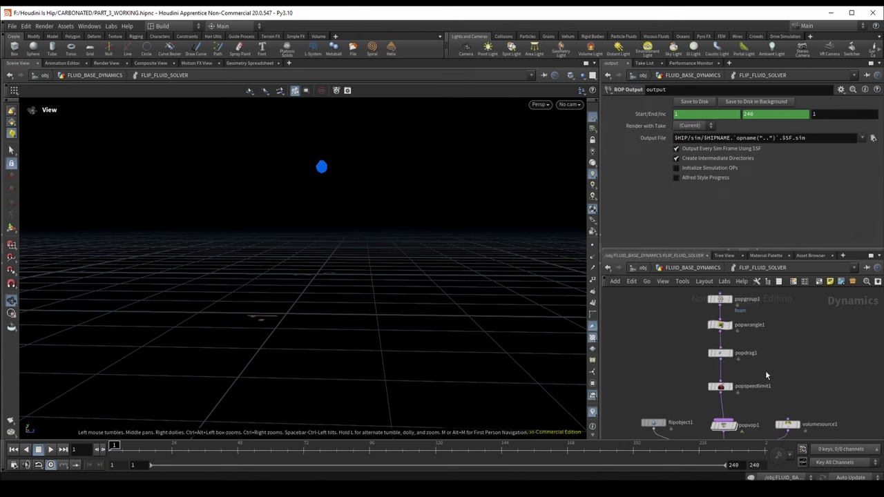
pyautogui.scroll(-3, 765, 370)
pyautogui.scroll(3, 733, 359)
pyautogui.click(732, 364)
pyautogui.click(659, 319)
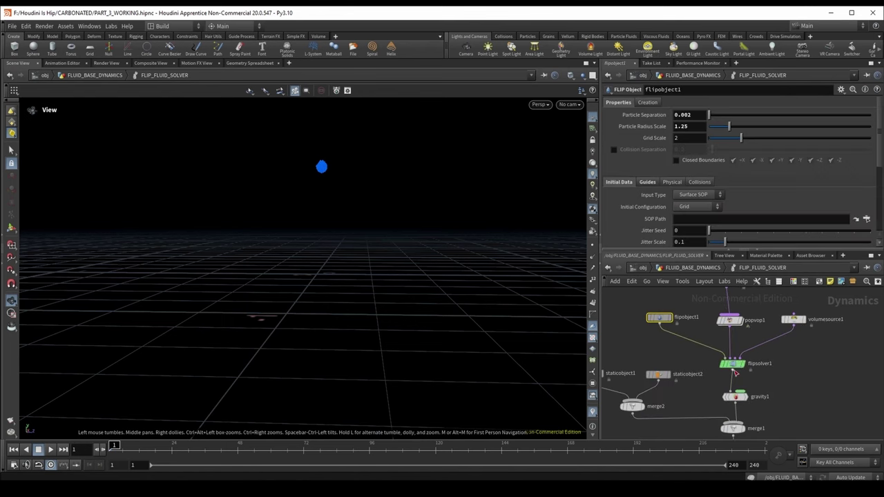
pyautogui.click(732, 363)
# - Check volumesource1's initialization presets, leaving Initialize unchanged, then select flipsolver1
pyautogui.click(793, 319)
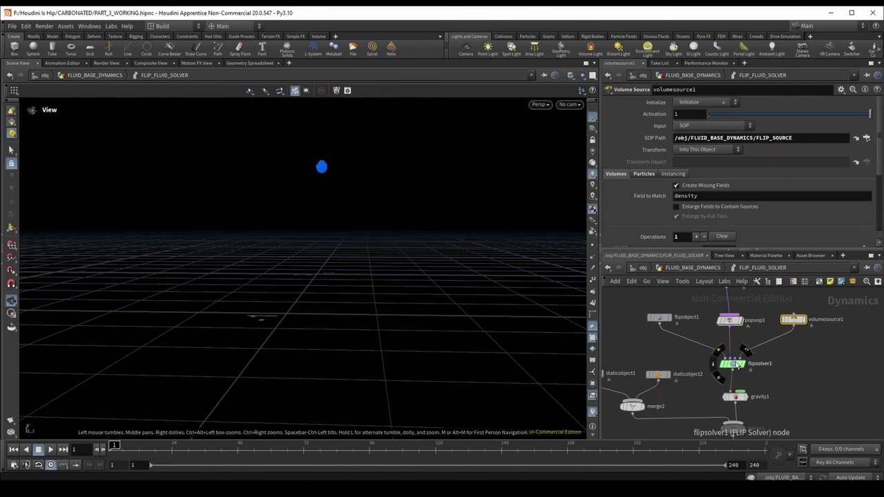
pyautogui.scroll(-3, 697, 205)
pyautogui.scroll(5, 667, 234)
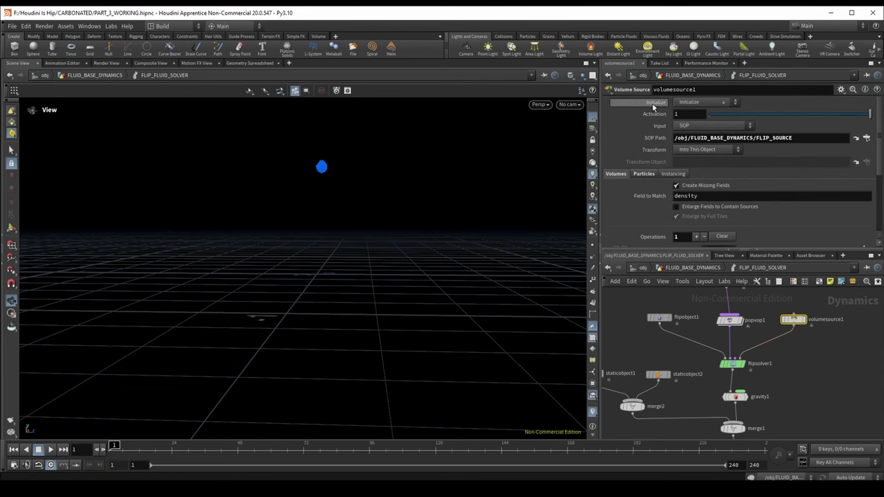
pyautogui.click(697, 102)
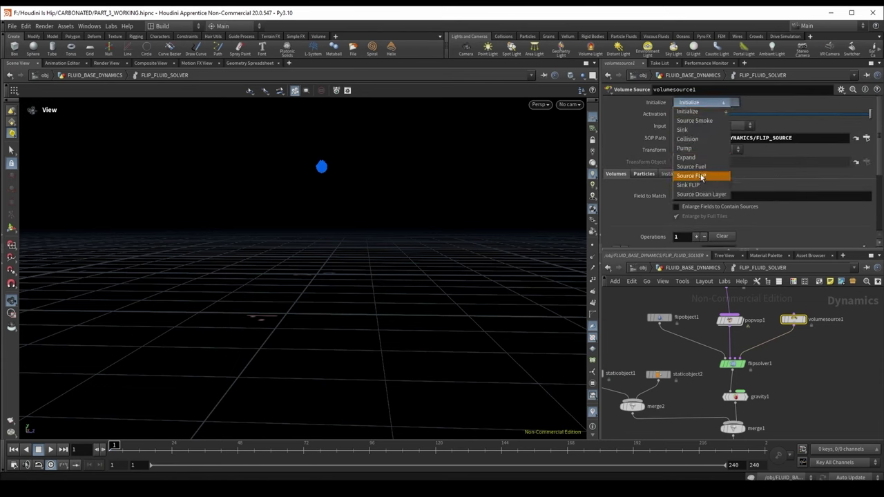
pyautogui.click(770, 114)
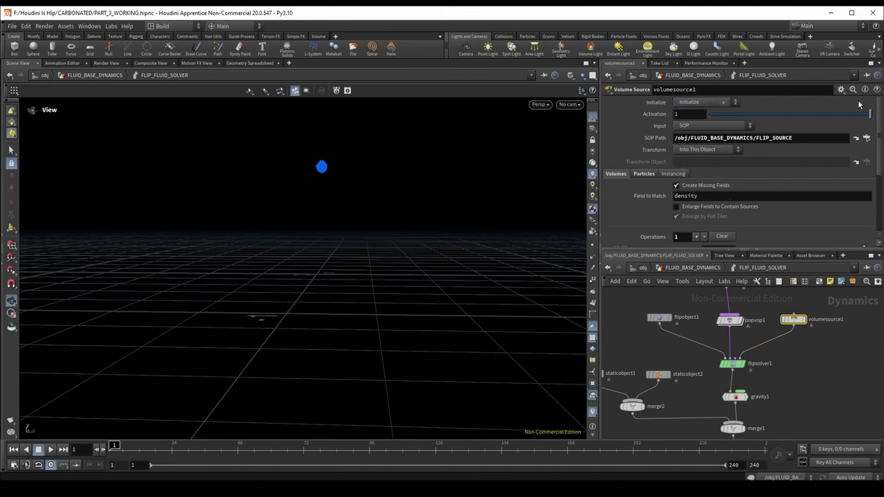
pyautogui.click(730, 363)
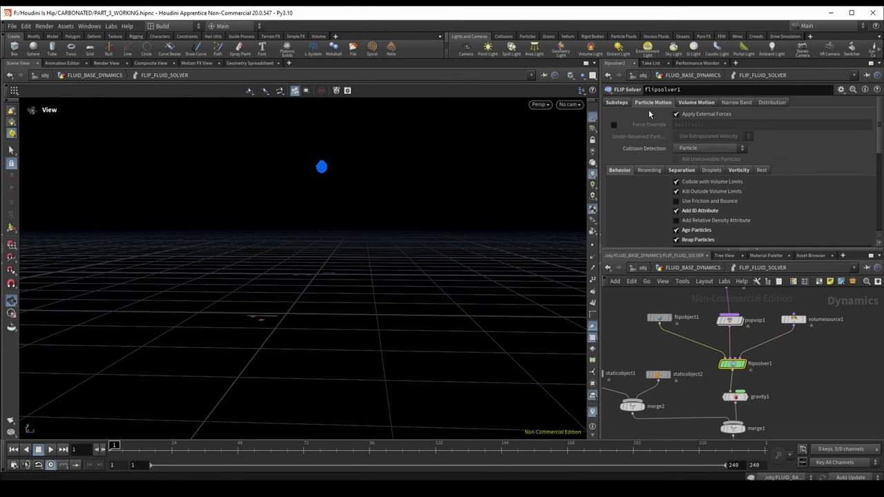
# - Set flipsolver1's Max Substeps to 3
pyautogui.click(617, 103)
pyautogui.click(691, 138)
pyautogui.write('3')
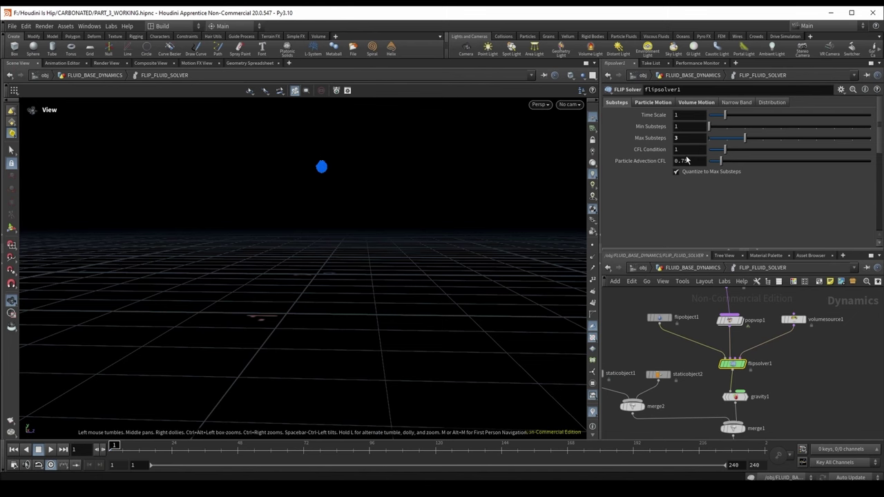
# - Set Particle Motion > Separation Iterations to 1 on flipsolver1
pyautogui.click(653, 103)
pyautogui.scroll(-1, 659, 213)
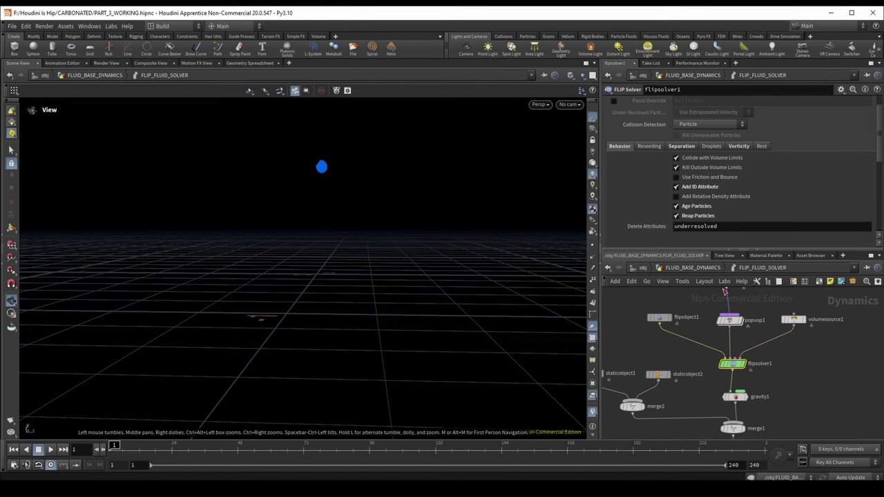
pyautogui.click(675, 151)
pyautogui.scroll(1, 680, 202)
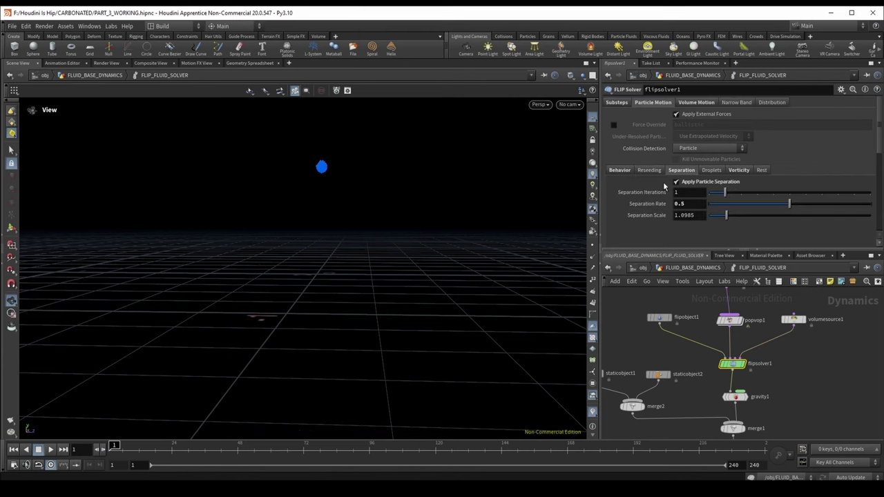
pyautogui.scroll(2, 697, 332)
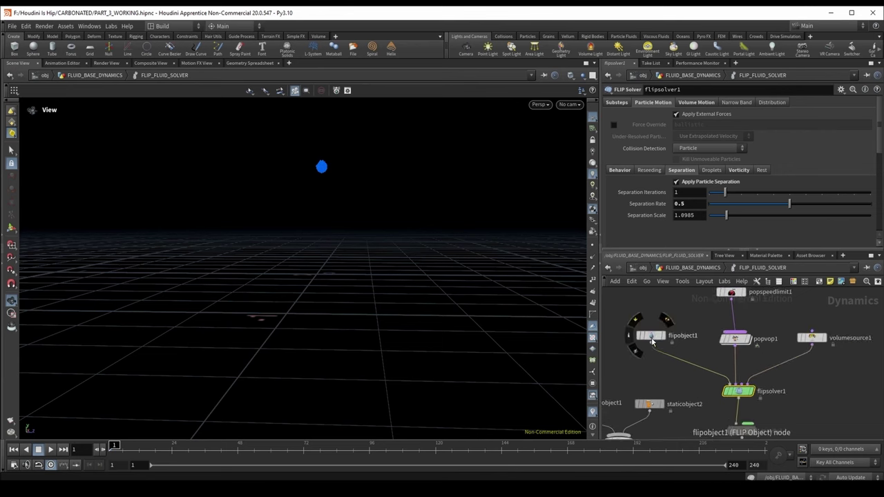
pyautogui.click(651, 335)
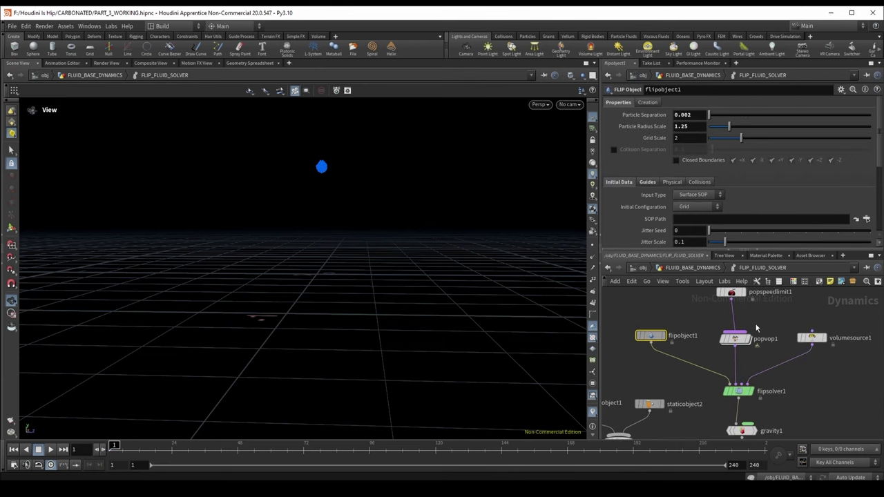
pyautogui.click(739, 391)
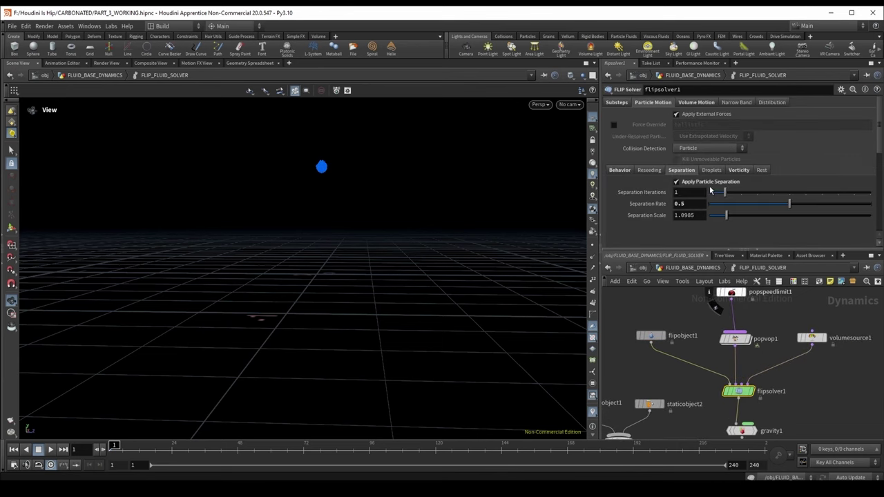
pyautogui.doubleClick(677, 191)
pyautogui.write('1')
pyautogui.press('Return')
pyautogui.click(738, 170)
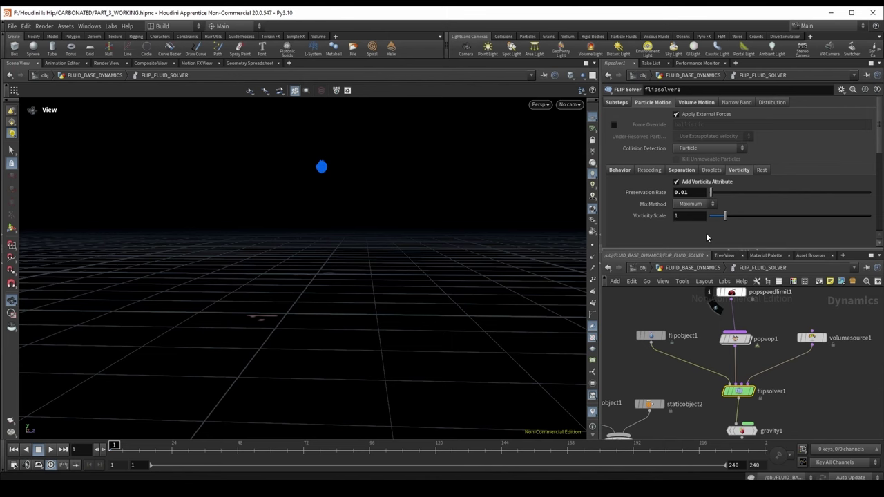
# - Toggle Visualize Limits on and off to check the volume limits box
pyautogui.click(691, 104)
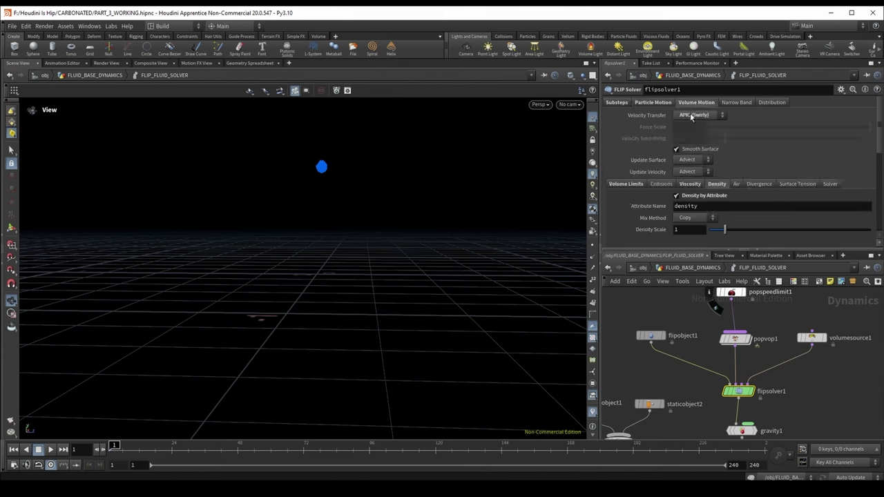
pyautogui.scroll(-2, 634, 184)
pyautogui.click(630, 172)
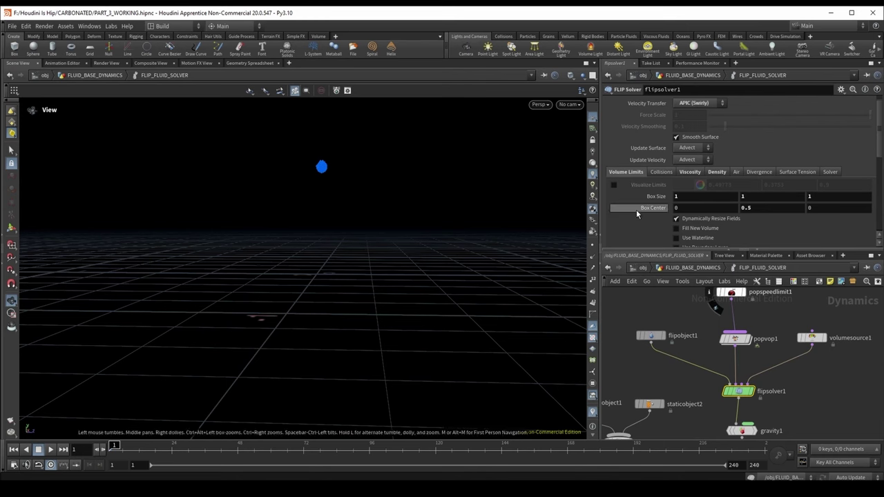
pyautogui.scroll(-1, 670, 236)
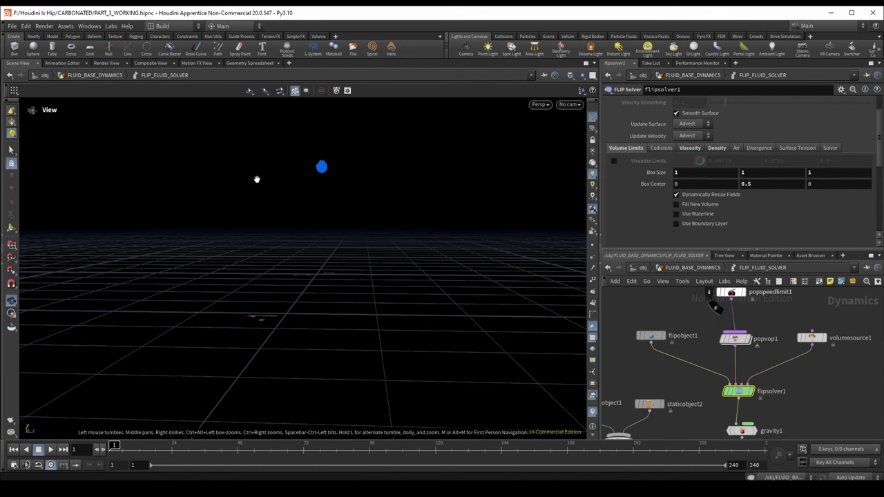
pyautogui.scroll(1, 681, 219)
pyautogui.click(613, 184)
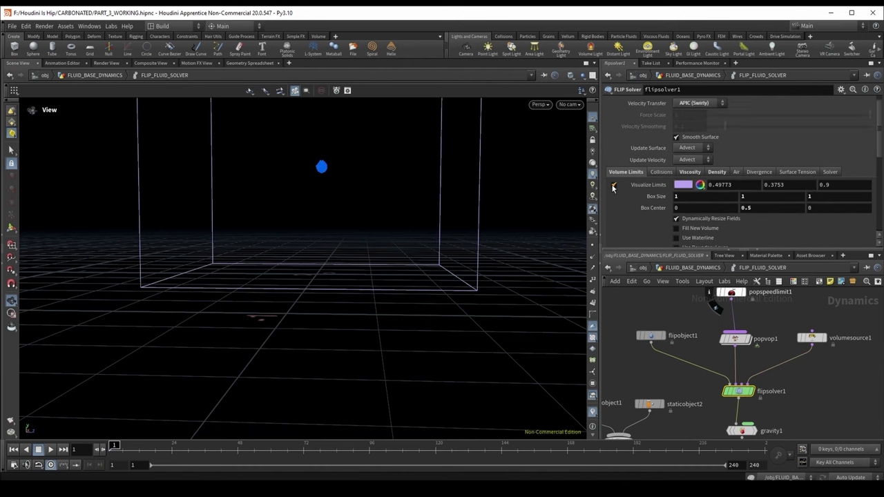
pyautogui.moveTo(297, 187); pyautogui.dragTo(431, 256)
pyautogui.click(613, 184)
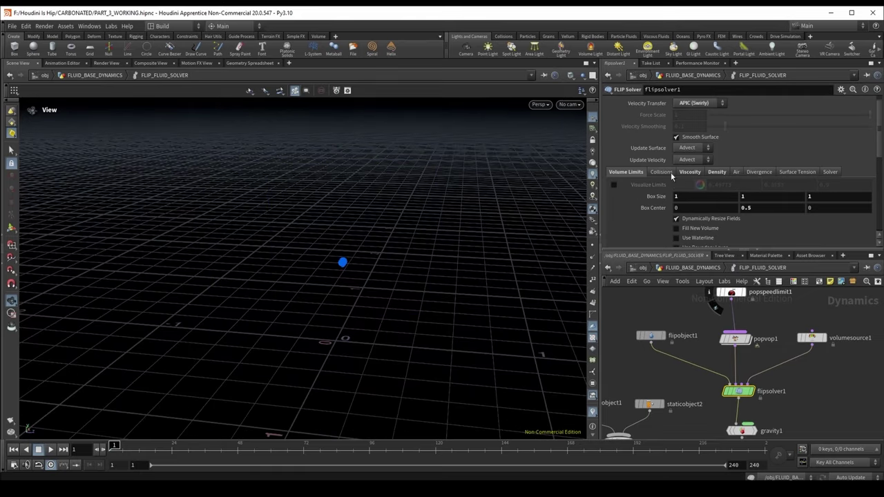
pyautogui.scroll(-1, 646, 173)
pyautogui.scroll(2, 647, 172)
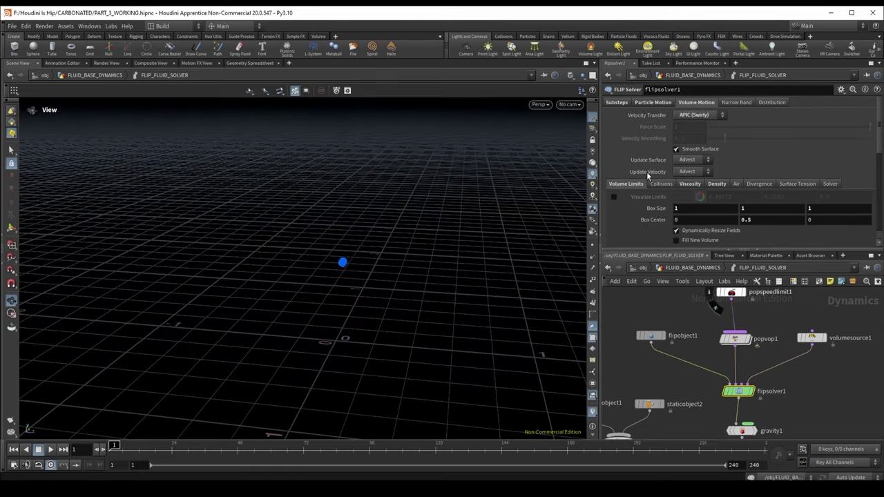
# - Keep the Velocity Transfer method at APIC (Swirly)
pyautogui.click(706, 118)
pyautogui.click(697, 116)
pyautogui.click(683, 117)
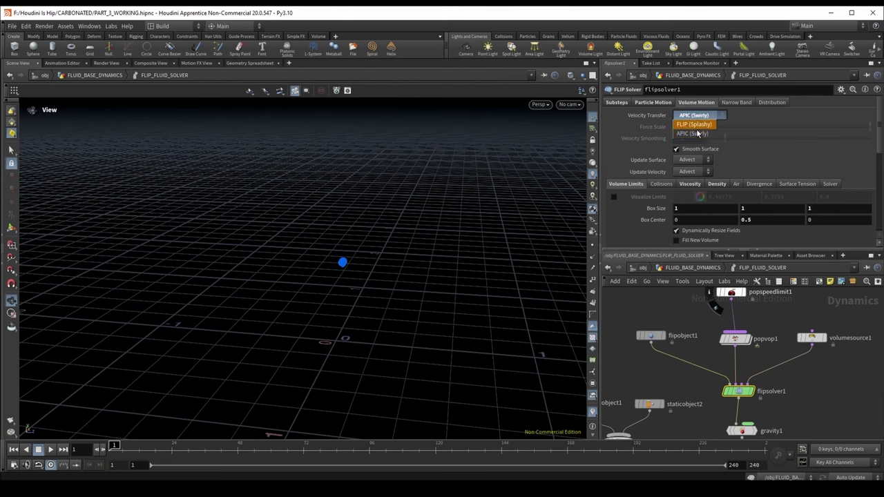
pyautogui.click(698, 133)
pyautogui.click(694, 116)
pyautogui.click(714, 132)
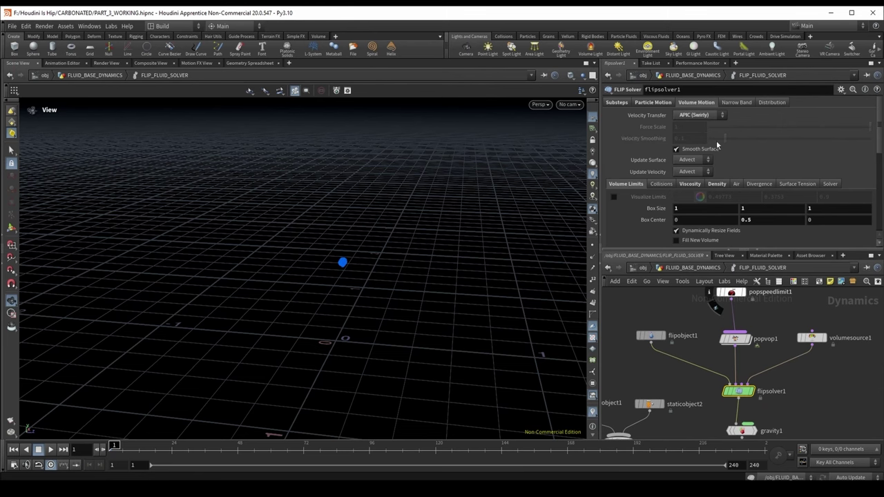
# - Scroll through flipsolver1's Viscosity settings
pyautogui.scroll(-1, 689, 230)
pyautogui.click(686, 148)
pyautogui.scroll(-1, 660, 166)
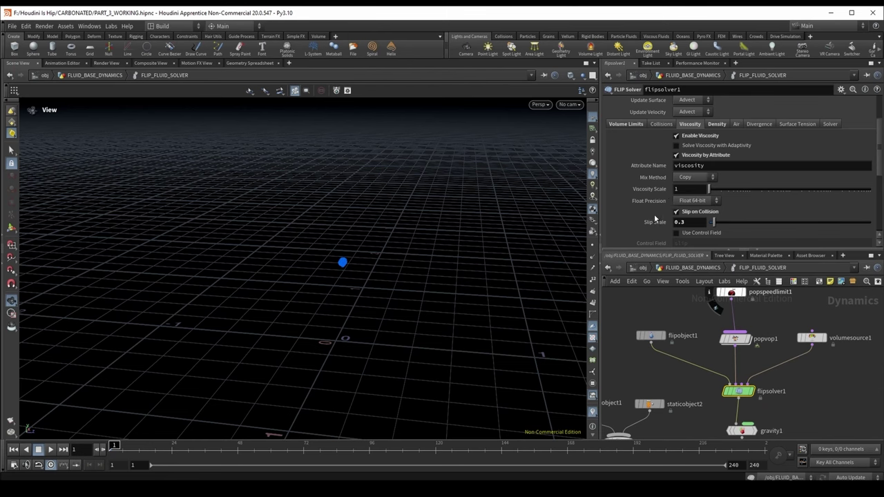
# - Check flipobject1, then review flipsolver1's Density and core Solver settings
pyautogui.click(656, 335)
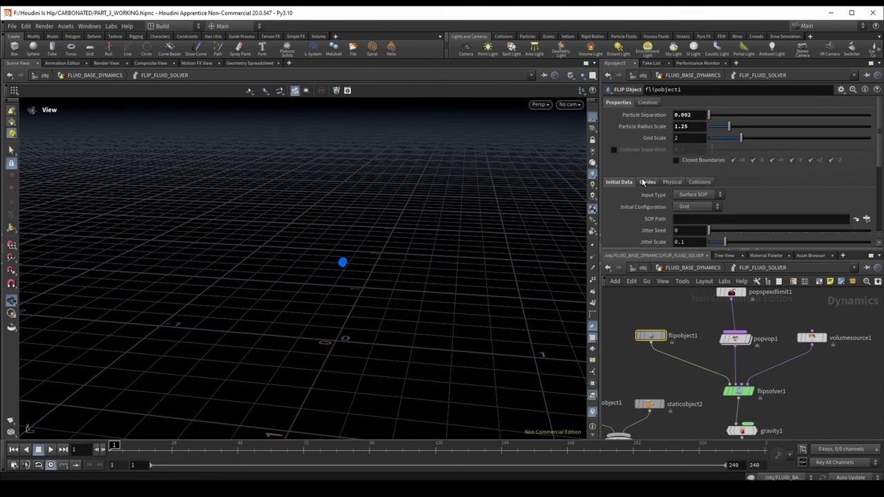
pyautogui.scroll(-4, 641, 182)
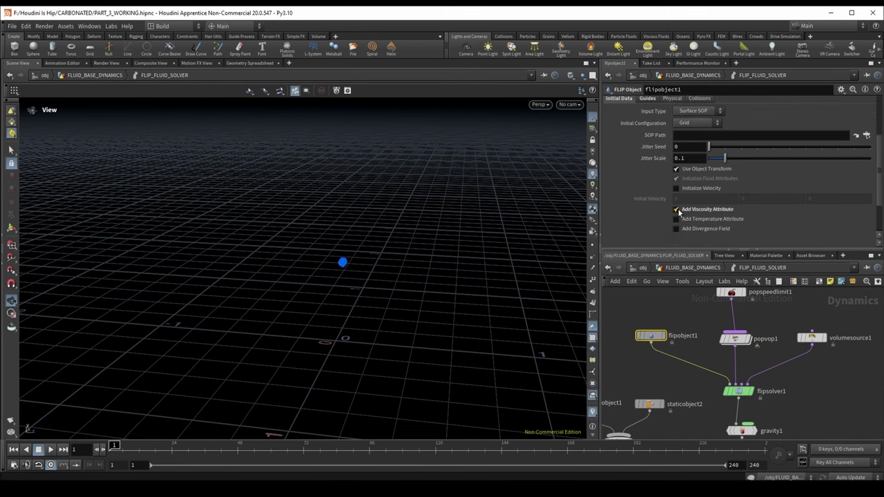
pyautogui.click(738, 391)
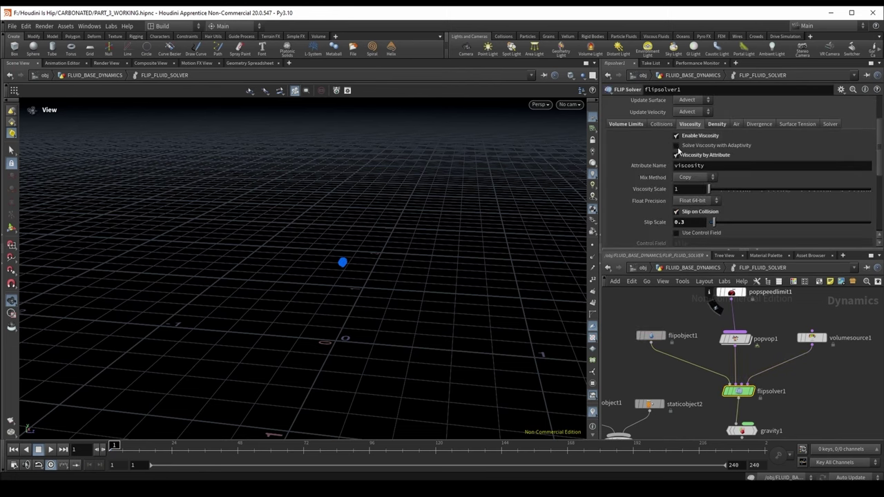
pyautogui.scroll(3, 722, 159)
pyautogui.click(717, 173)
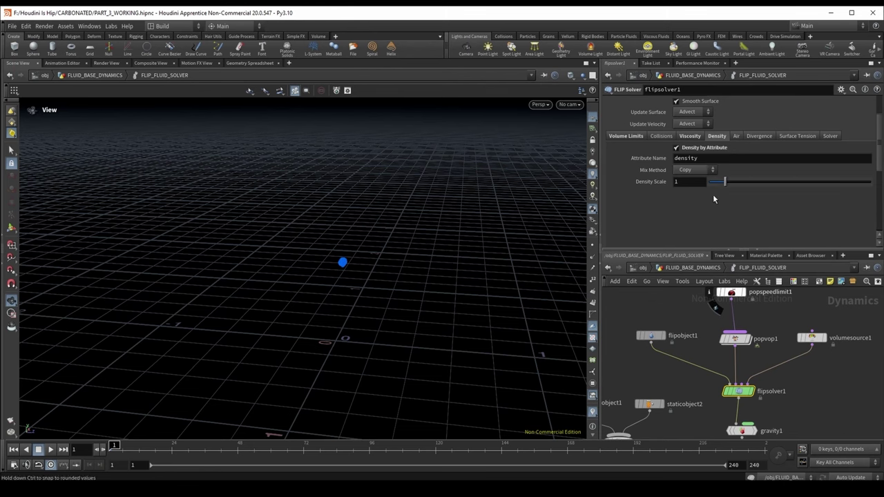
pyautogui.scroll(1, 714, 190)
pyautogui.scroll(1, 774, 170)
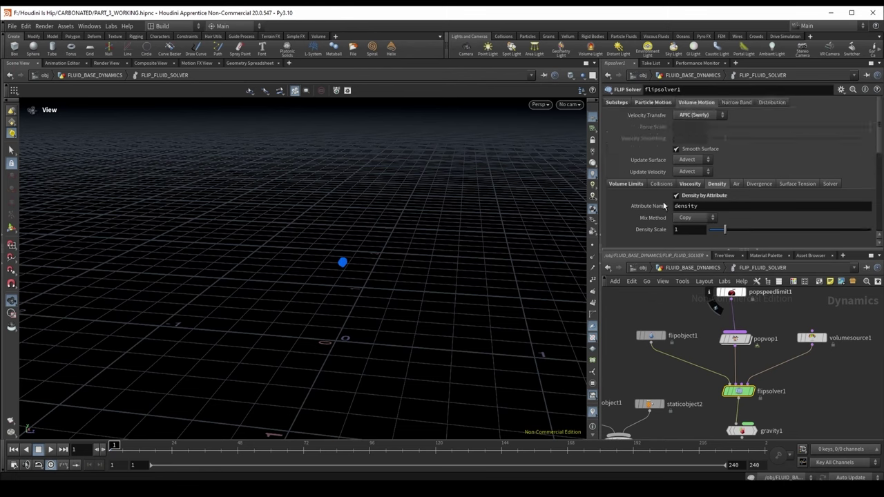
pyautogui.scroll(-1, 815, 165)
pyautogui.click(830, 160)
pyautogui.scroll(-3, 658, 225)
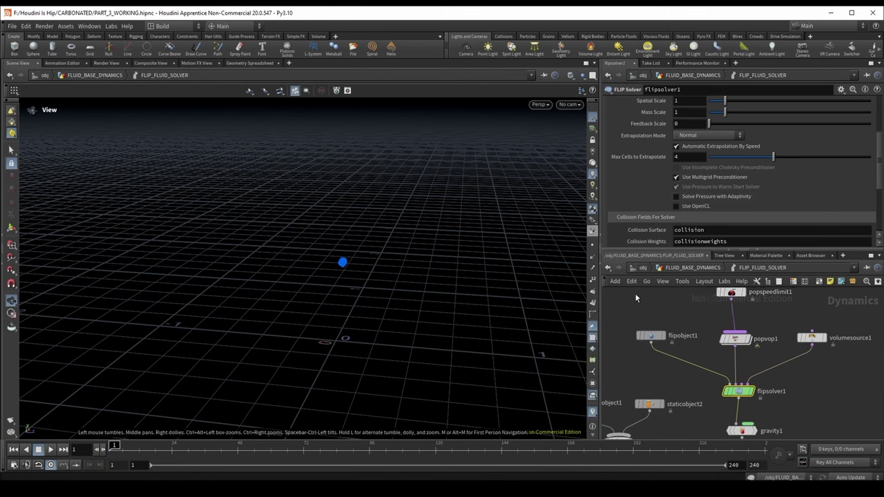
# - Inspect popvop1 and flipsolver1, ending on flipobject1's fluid object settings
pyautogui.moveTo(745, 346); pyautogui.dragTo(728, 290, button='middle')
pyautogui.click(707, 355)
pyautogui.scroll(2, 721, 373)
pyautogui.click(703, 391)
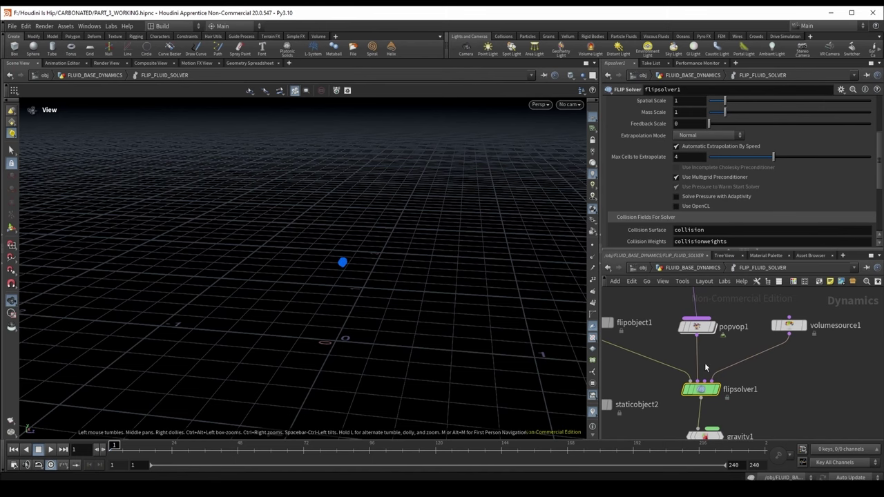
pyautogui.moveTo(715, 390); pyautogui.dragTo(720, 409, button='middle')
pyautogui.scroll(-1, 656, 352)
pyautogui.click(617, 364)
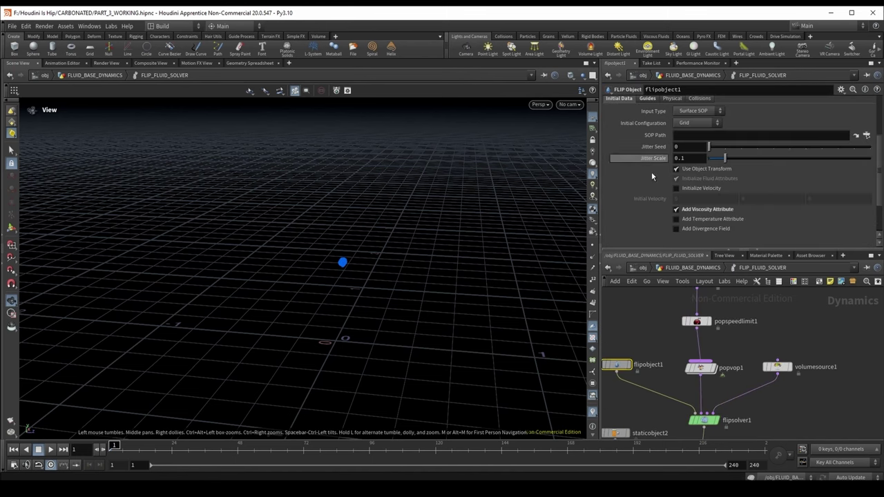
pyautogui.scroll(3, 642, 159)
pyautogui.scroll(2, 622, 138)
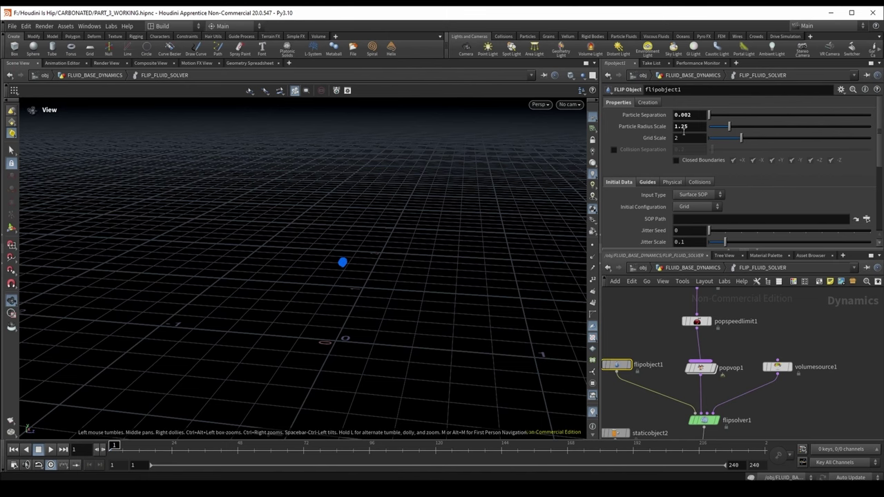
pyautogui.press('h')
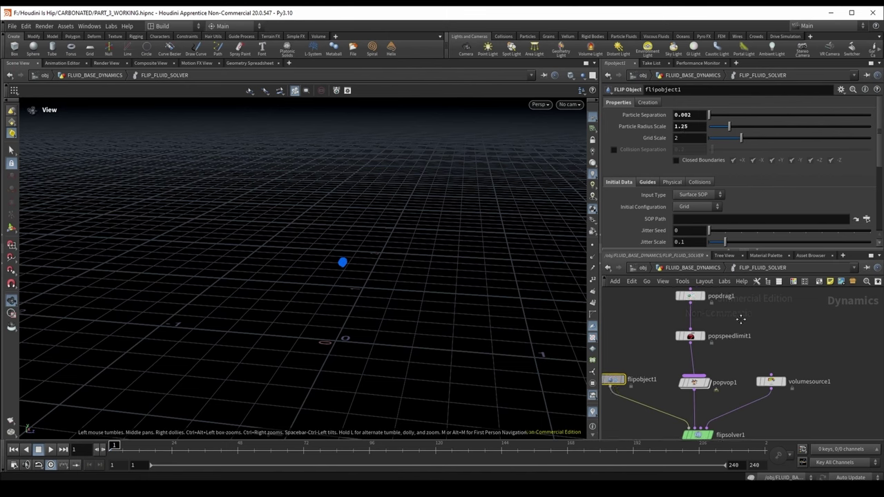
pyautogui.click(691, 302)
pyautogui.scroll(3, 691, 302)
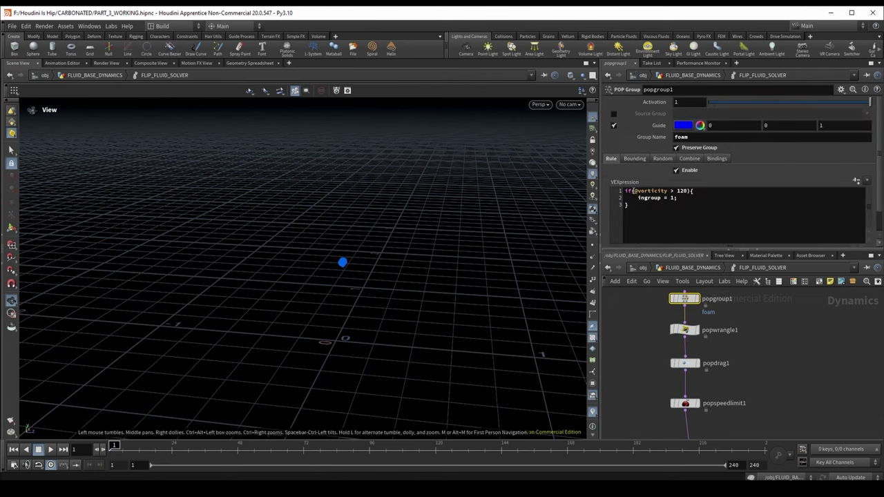
pyautogui.moveTo(633, 191); pyautogui.dragTo(664, 190)
pyautogui.click(647, 192)
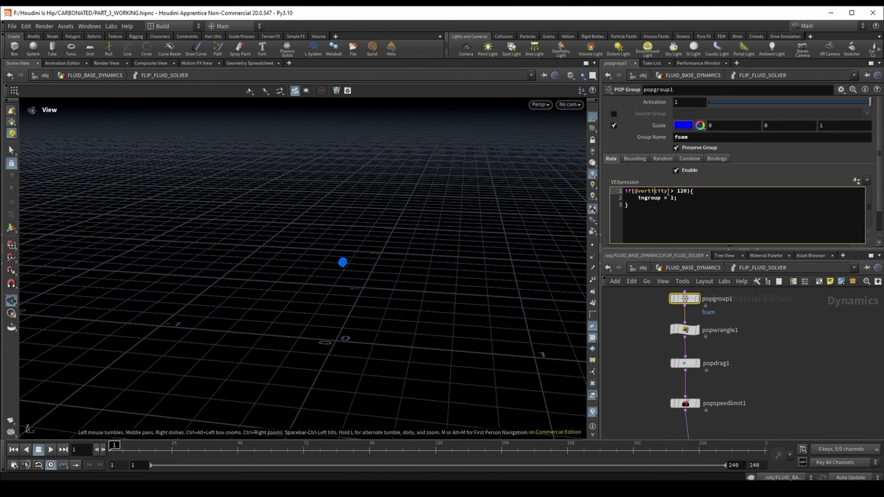
pyautogui.press('Down')
pyautogui.press('End')
pyautogui.click(741, 354)
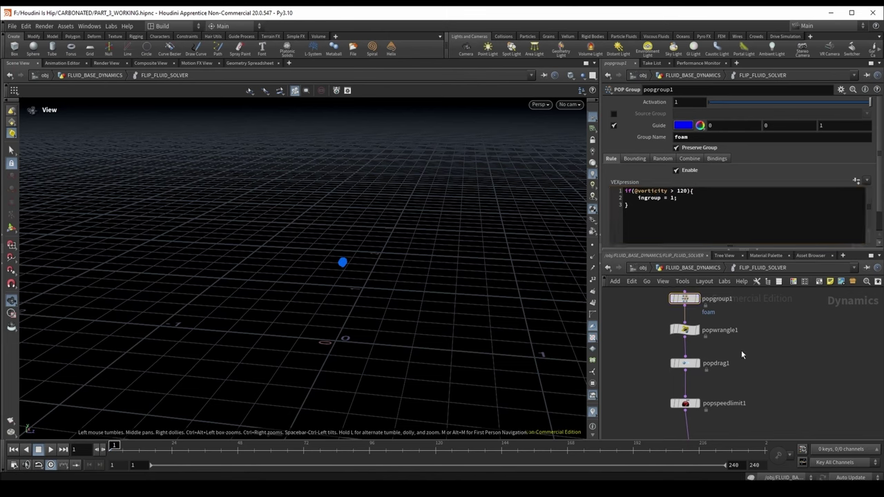
# - Review popwrangle1's code with density 200 and viscosity 0.075
pyautogui.click(722, 337)
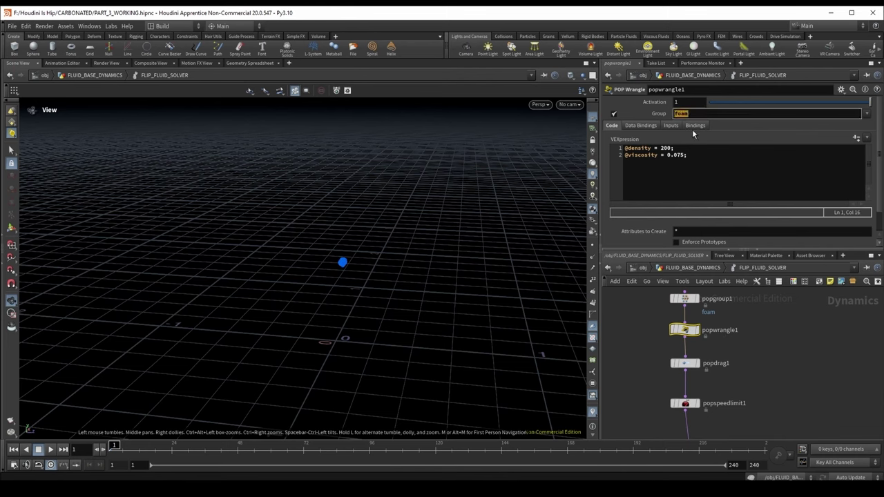
pyautogui.moveTo(675, 148); pyautogui.dragTo(659, 149)
pyautogui.press('End')
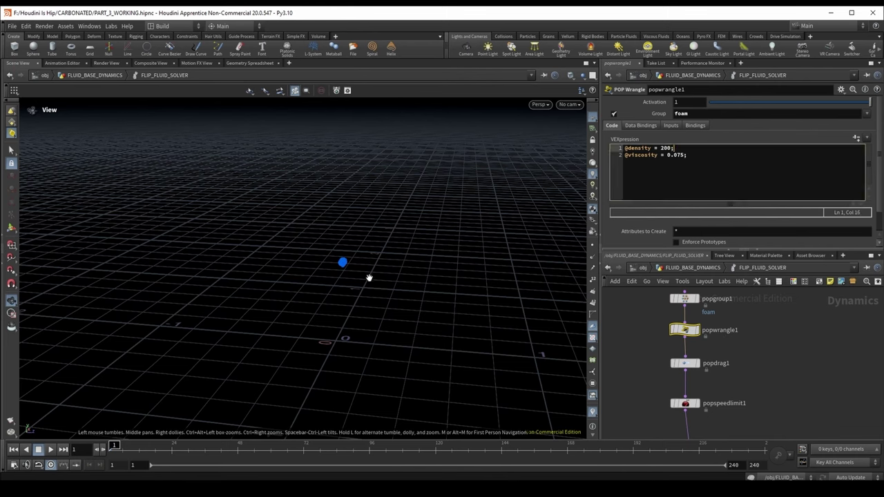
pyautogui.moveTo(691, 151); pyautogui.dragTo(601, 145)
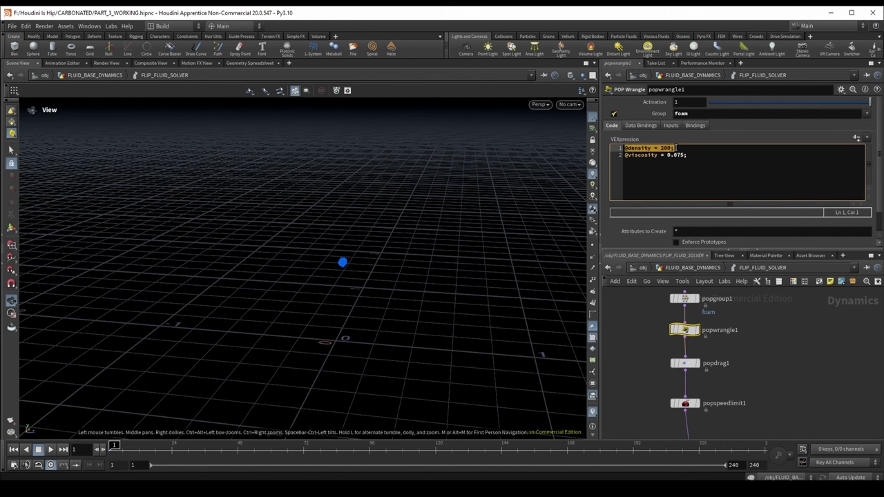
pyautogui.click(679, 183)
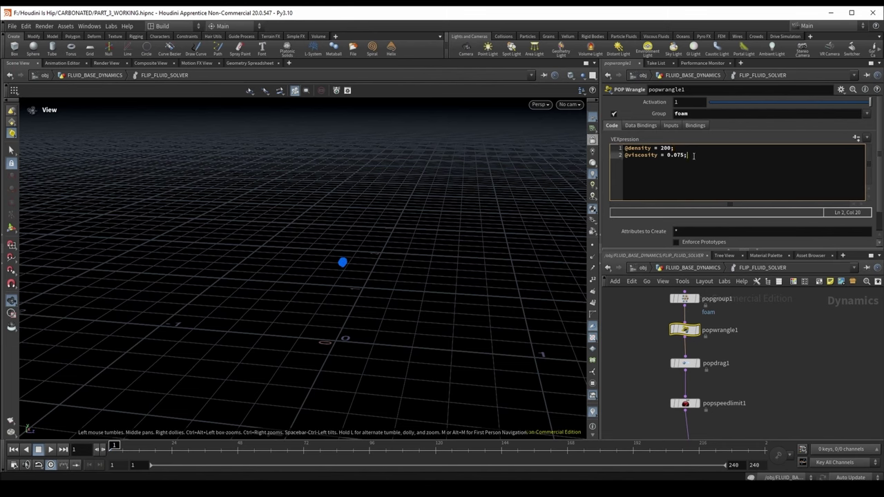
pyautogui.moveTo(694, 154); pyautogui.dragTo(621, 155)
pyautogui.click(670, 172)
pyautogui.doubleClick(669, 155)
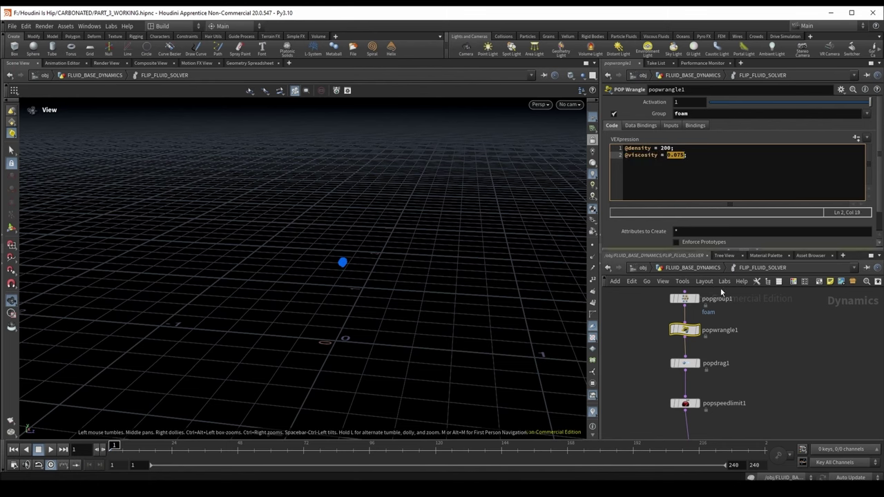
# - Check popdrag1's Air Resistance 0.05 and popspeedlimit1's Maximum Speed 4
pyautogui.click(684, 364)
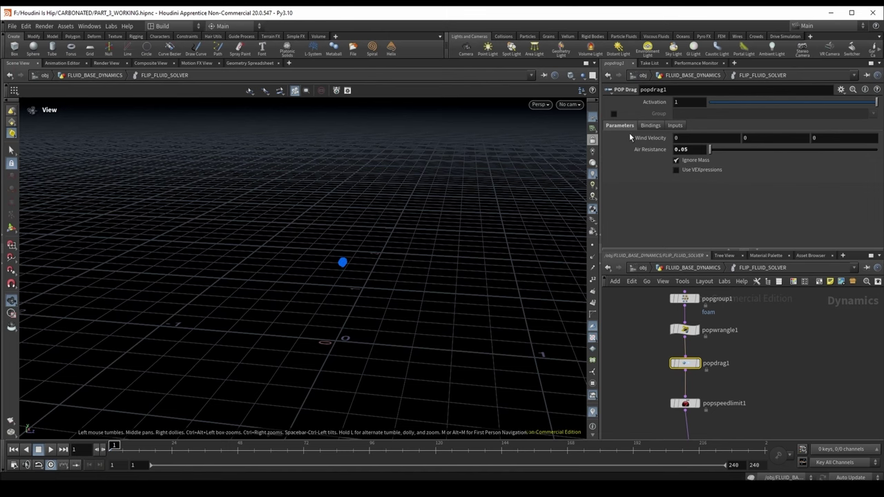
pyautogui.moveTo(733, 390); pyautogui.dragTo(726, 329, button='middle')
pyautogui.click(677, 341)
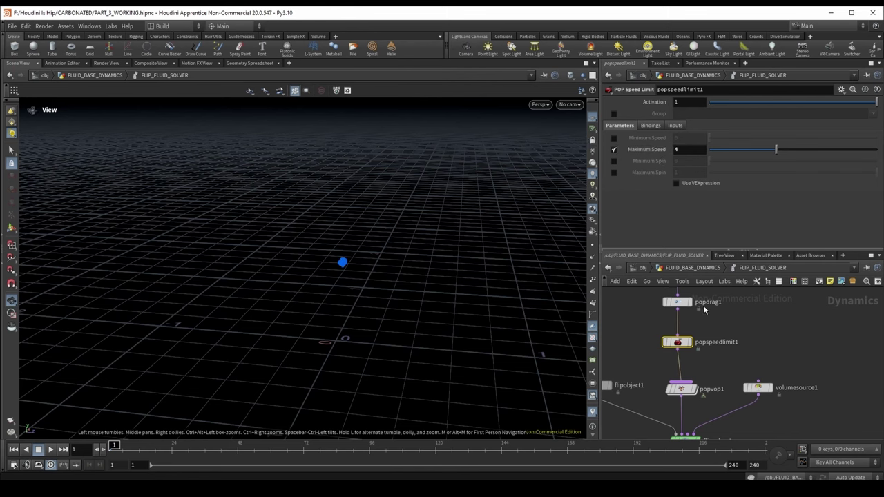
# - Review flipsolver1 and staticobject1's collision settings, leaving collision detection unchanged
pyautogui.moveTo(734, 375); pyautogui.dragTo(722, 318, button='middle')
pyautogui.click(681, 409)
pyautogui.moveTo(681, 408); pyautogui.dragTo(667, 328, button='middle')
pyautogui.click(662, 328)
pyautogui.scroll(1, 666, 328)
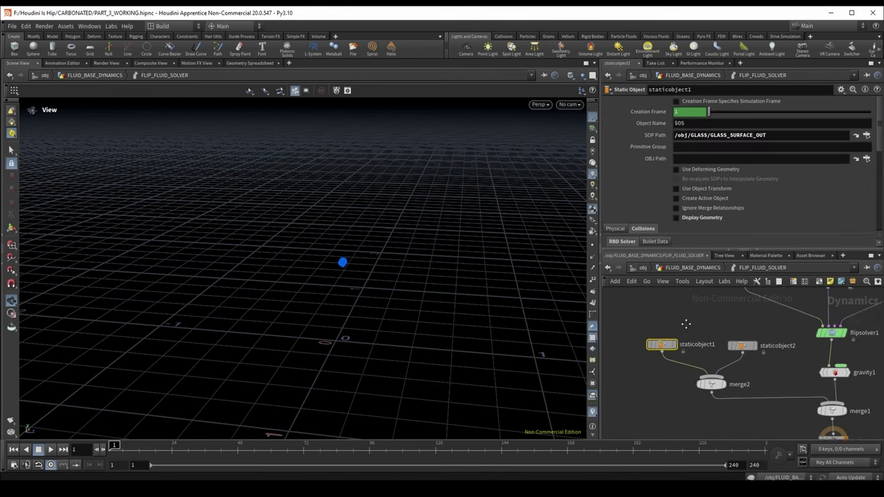
pyautogui.click(755, 350)
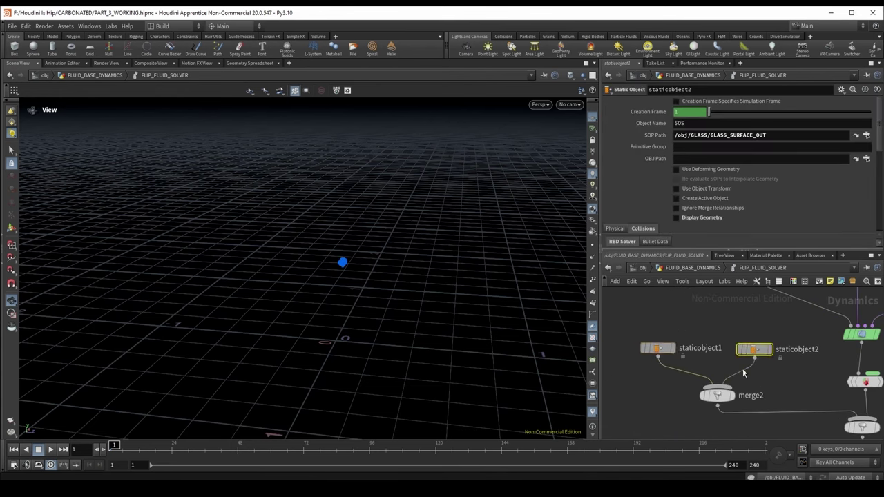
pyautogui.click(661, 350)
pyautogui.scroll(-3, 658, 221)
pyautogui.click(701, 160)
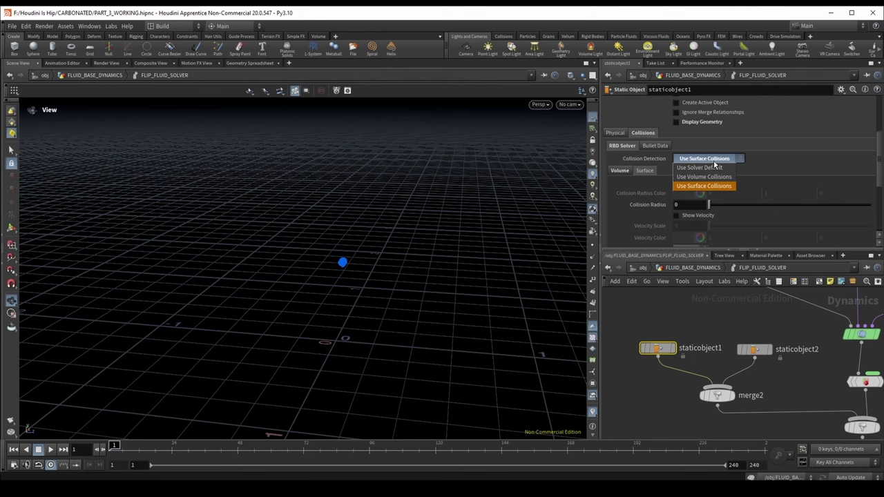
pyautogui.click(769, 170)
pyautogui.scroll(3, 745, 219)
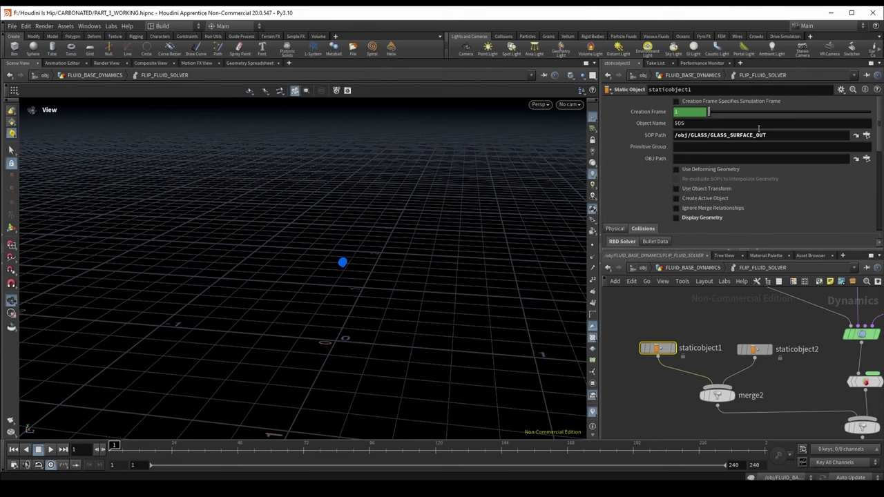
# - Compare staticobject2's collision and proxy volume settings with staticobject1, then return to FLUID_BASE_DYNAMICS
pyautogui.click(754, 349)
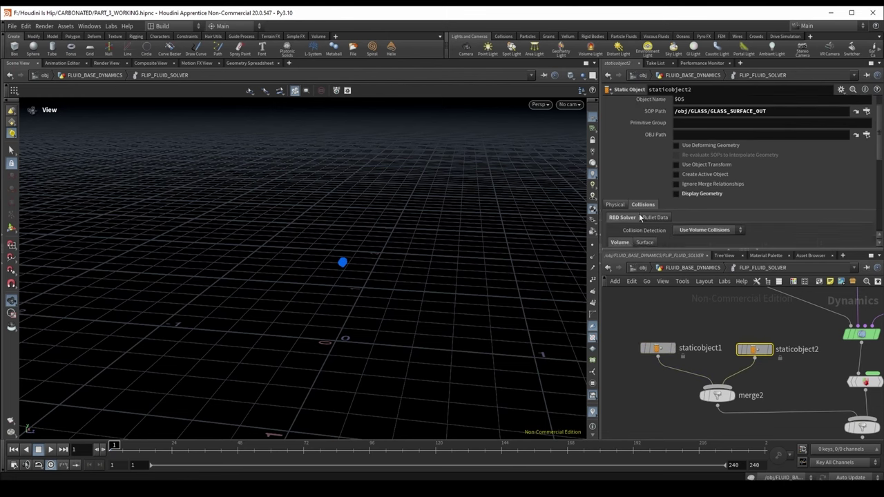
pyautogui.scroll(-3, 708, 214)
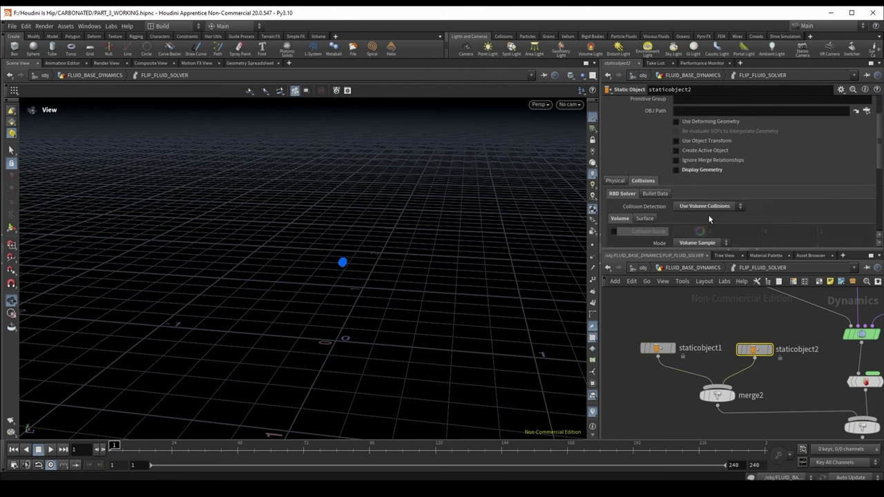
pyautogui.scroll(-2, 660, 179)
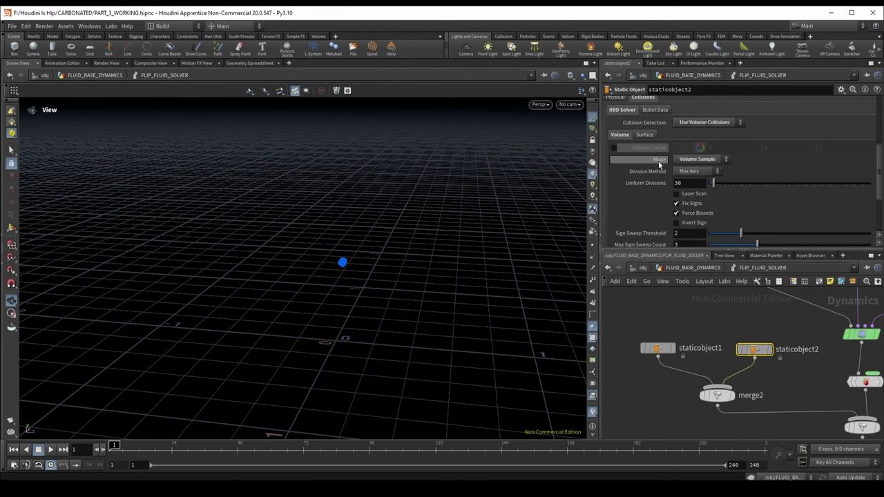
pyautogui.scroll(-3, 649, 207)
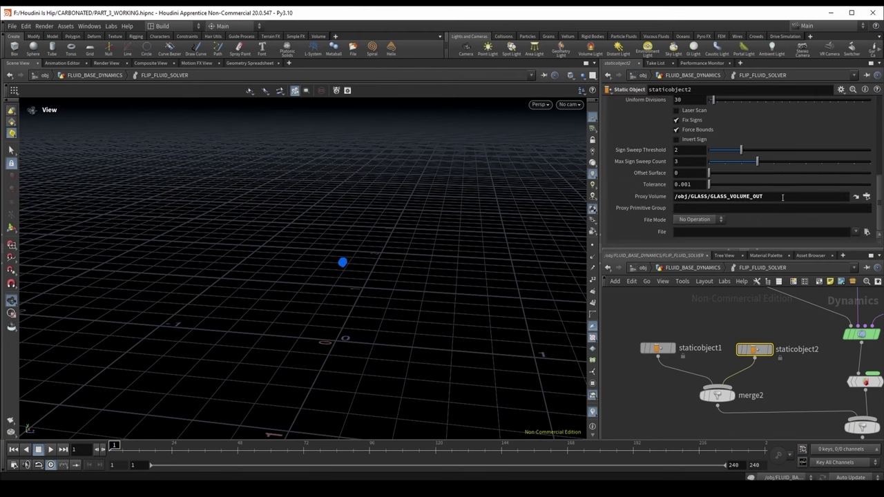
pyautogui.moveTo(782, 197); pyautogui.dragTo(671, 198)
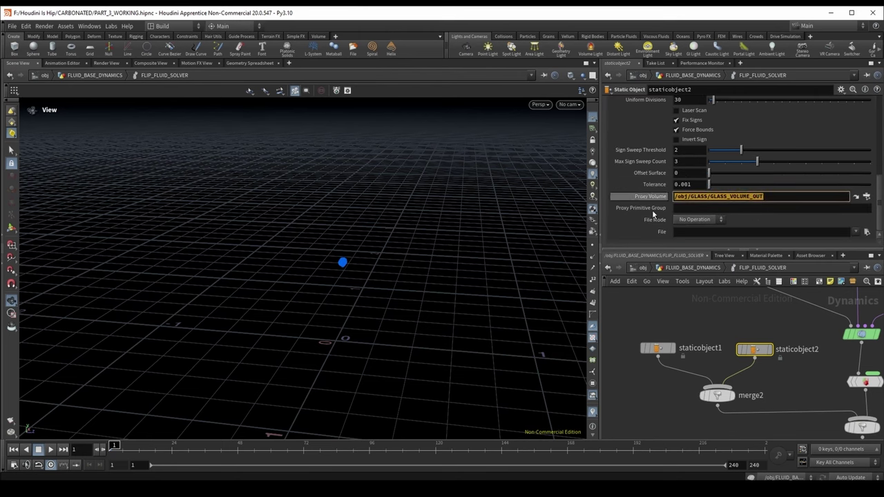
pyautogui.click(658, 348)
pyautogui.click(755, 350)
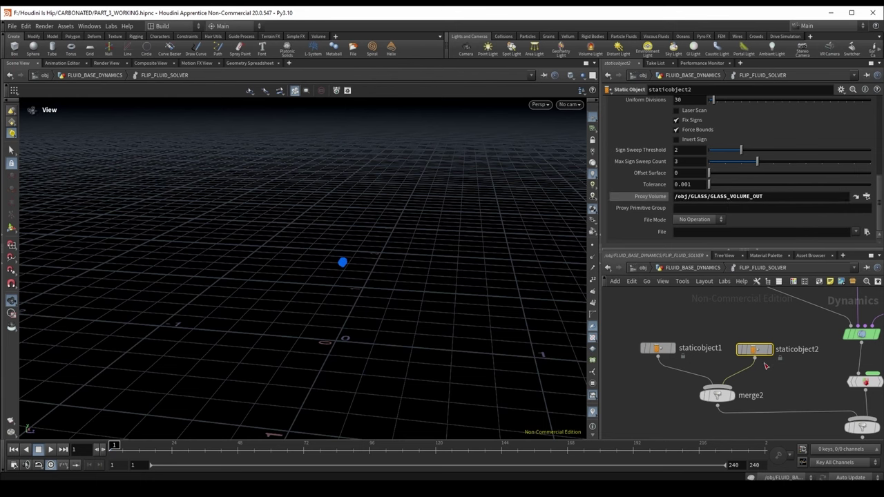
pyautogui.scroll(5, 653, 198)
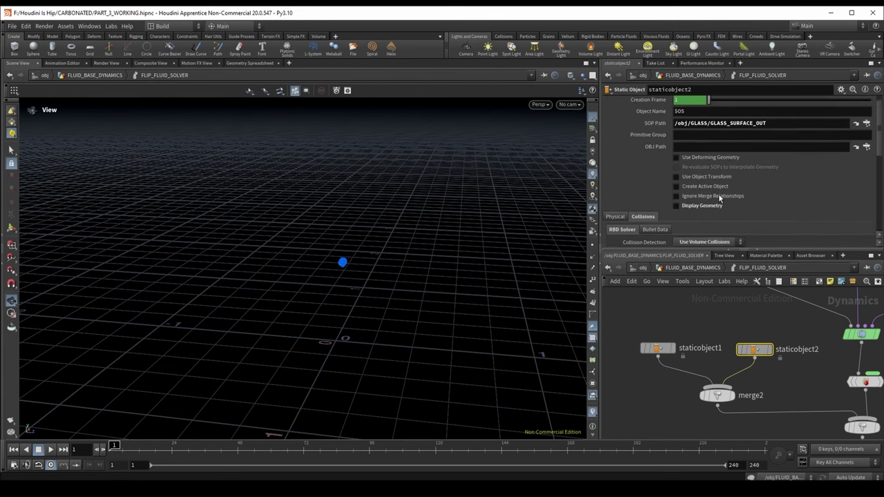
pyautogui.scroll(-1, 674, 222)
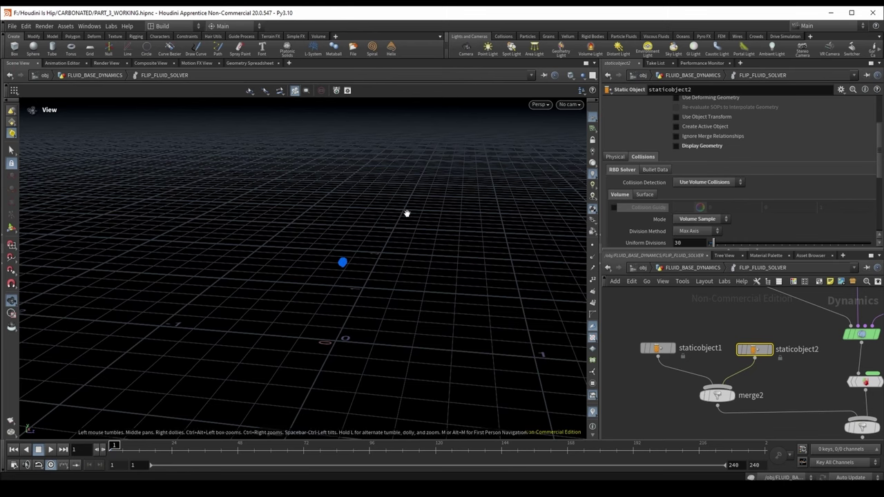
pyautogui.click(671, 348)
pyautogui.scroll(3, 664, 216)
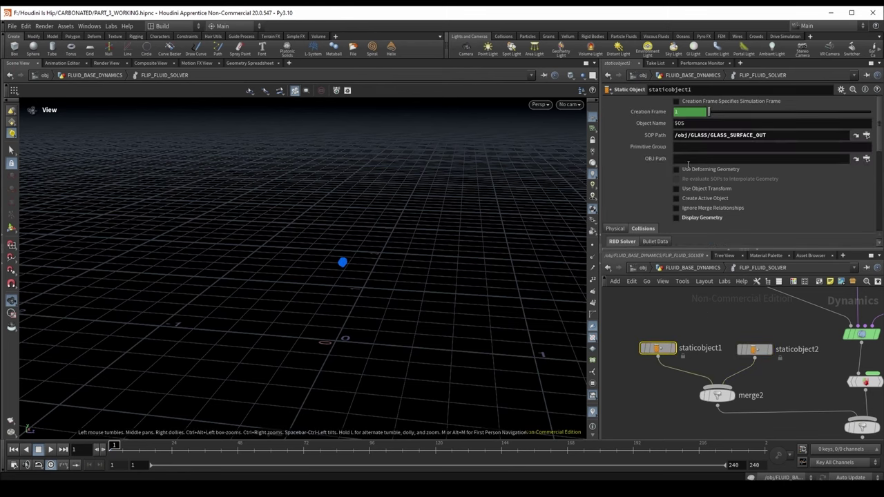
pyautogui.scroll(-5, 687, 185)
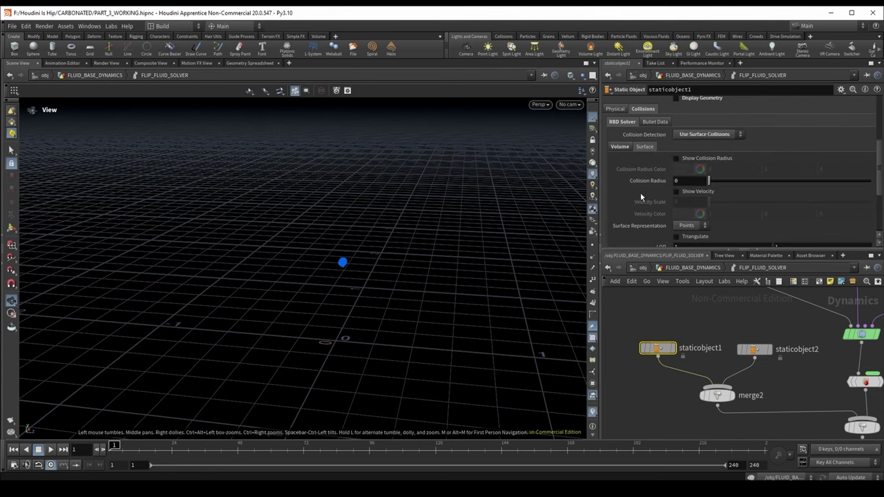
pyautogui.scroll(2, 640, 192)
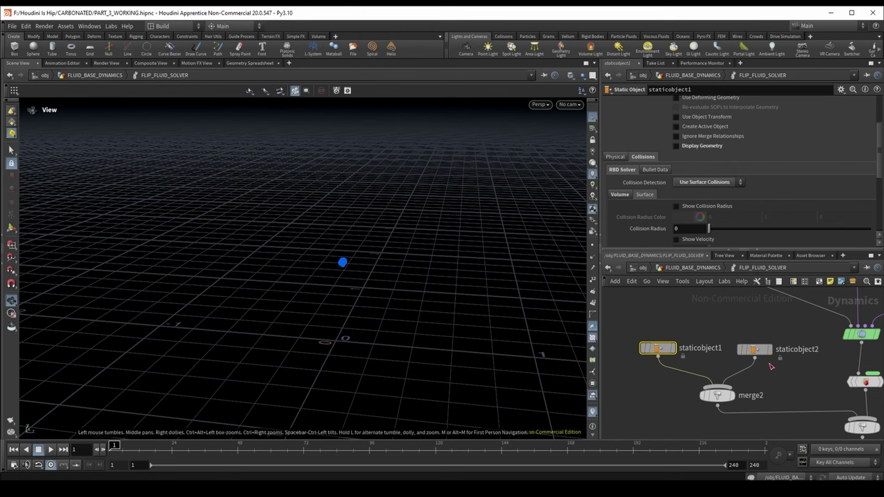
pyautogui.scroll(-5, 714, 318)
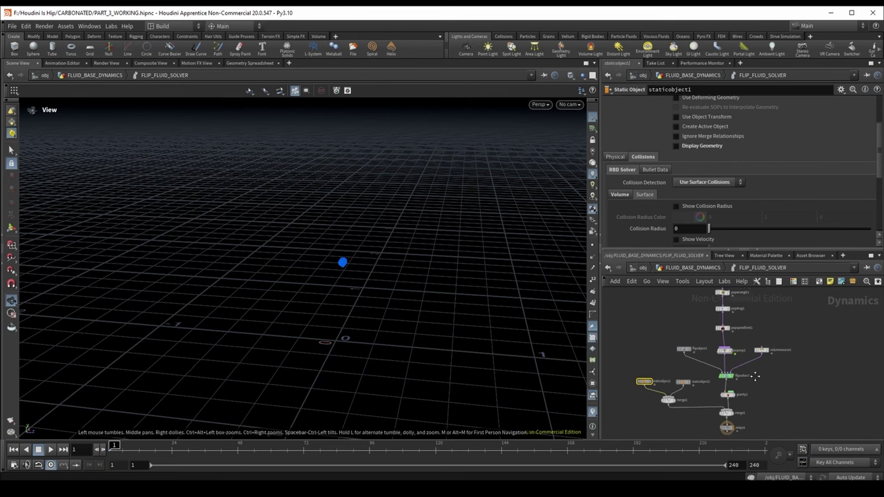
pyautogui.click(693, 267)
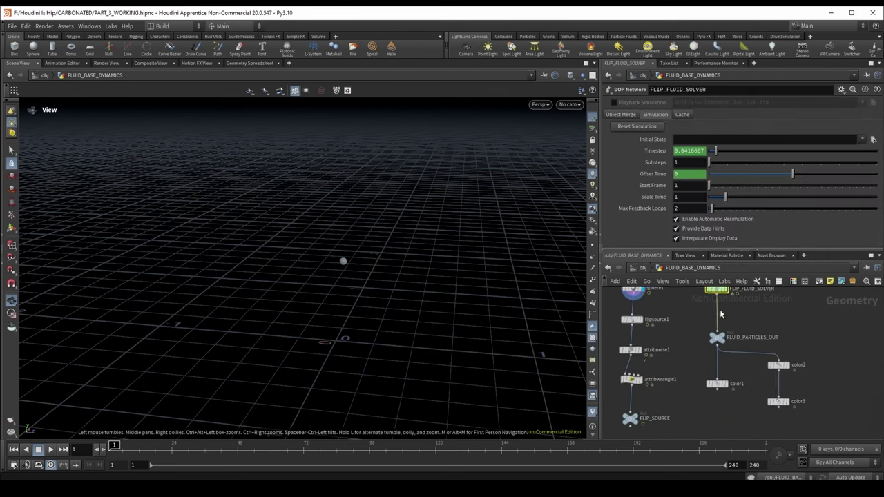
# - Enter the FLUID_MESHING network and play the simulation to inspect the pour
pyautogui.press('u')
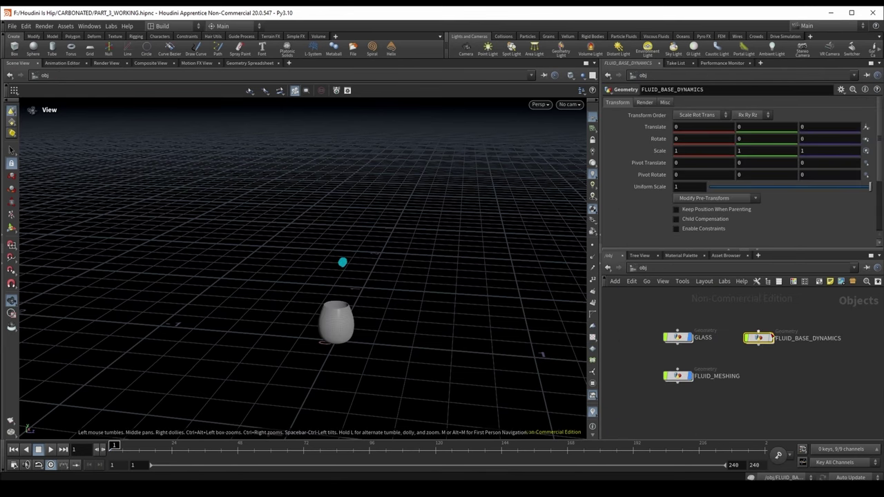
pyautogui.doubleClick(677, 375)
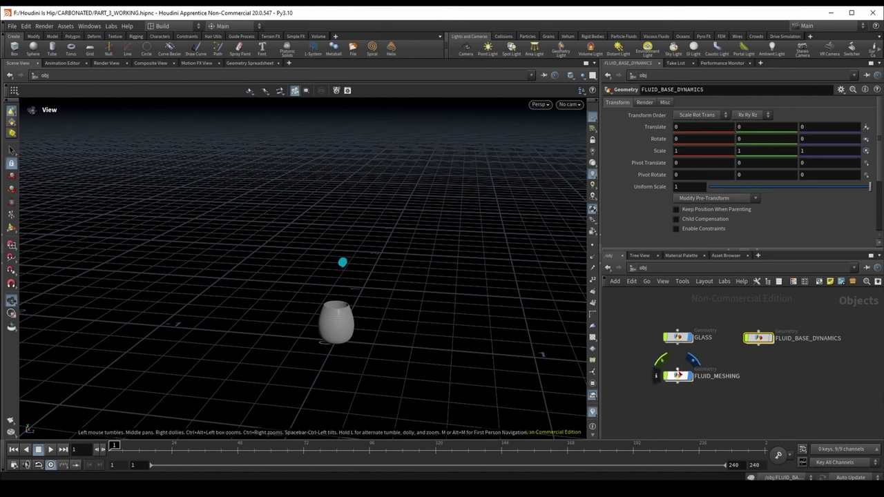
pyautogui.moveTo(345, 240); pyautogui.dragTo(338, 325)
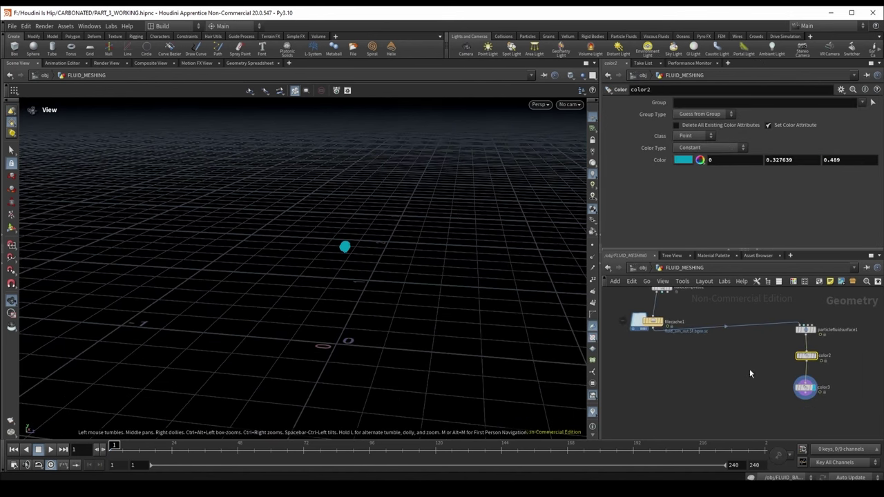
pyautogui.moveTo(409, 260); pyautogui.dragTo(333, 402)
pyautogui.press('Up')
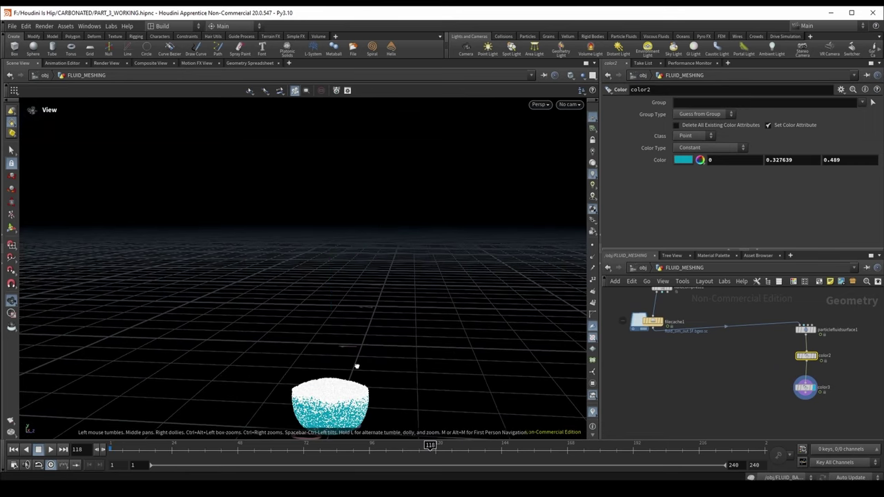
pyautogui.moveTo(357, 364); pyautogui.dragTo(414, 319)
pyautogui.moveTo(408, 447)
pyautogui.mouseDown()
pyautogui.moveTo(238, 445)
pyautogui.moveTo(406, 439)
pyautogui.mouseUp()
pyautogui.moveTo(373, 331); pyautogui.dragTo(352, 242)
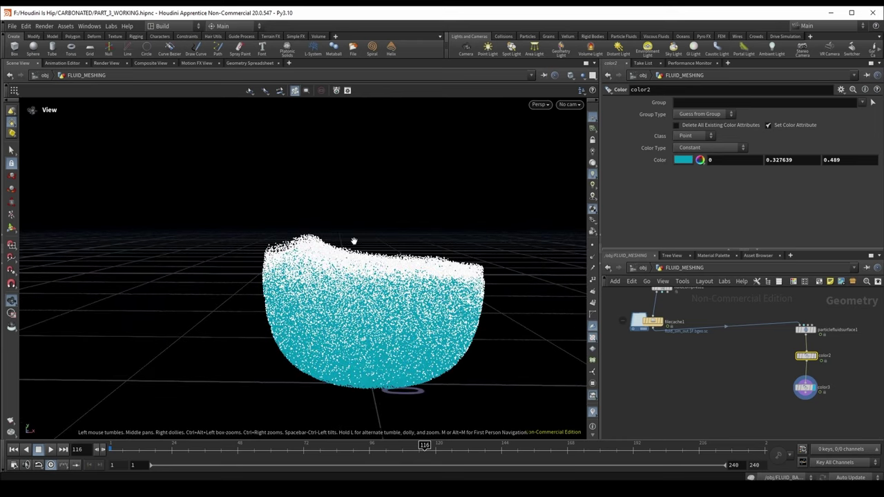
pyautogui.scroll(-2, 753, 380)
pyautogui.scroll(2, 691, 387)
# - Add a displayed blast1 node fed by particlefluidsurface1 and tidy the network layout
pyautogui.press('Tab')
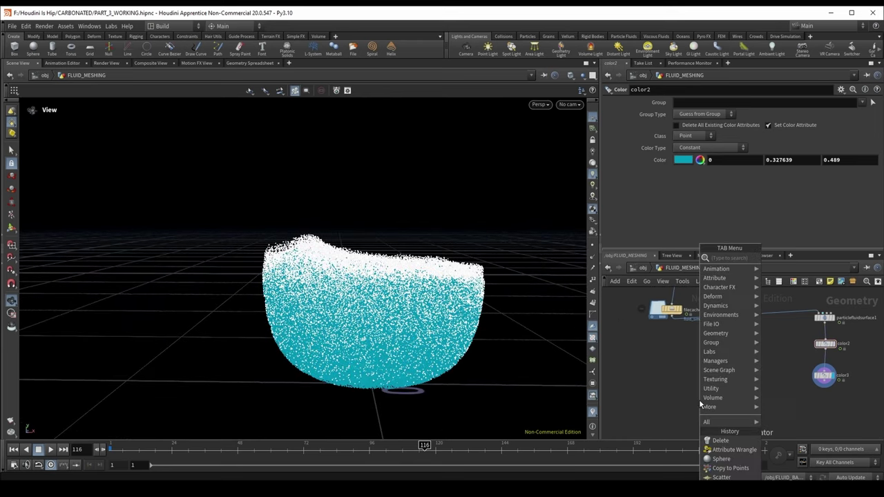
pyautogui.write('blast')
pyautogui.press('Return')
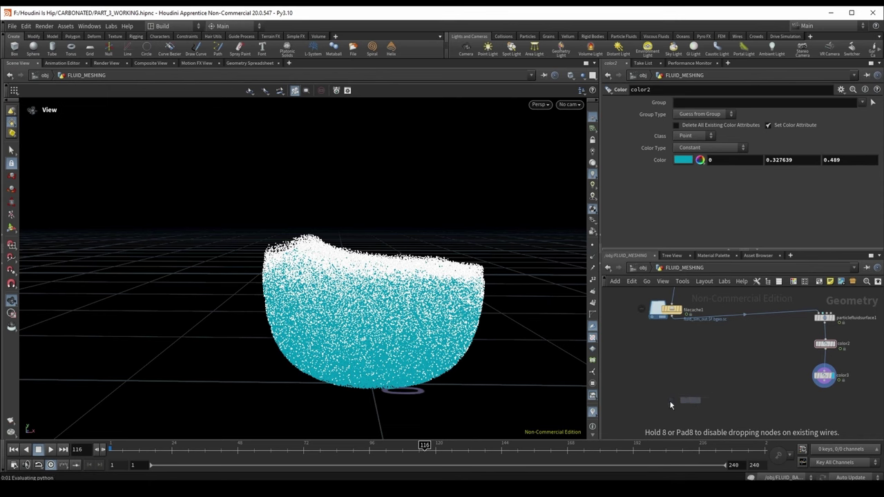
pyautogui.click(698, 400)
pyautogui.click(823, 385)
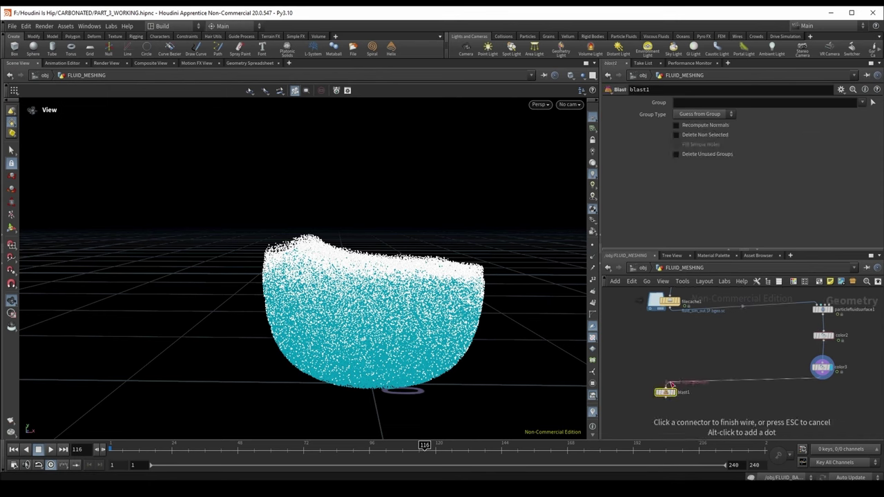
pyautogui.click(667, 385)
pyautogui.click(675, 392)
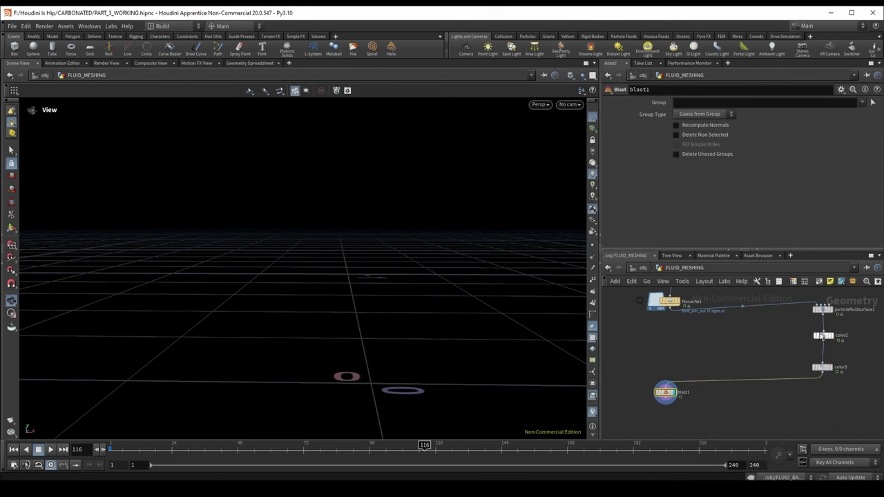
pyautogui.click(824, 316)
pyautogui.click(667, 383)
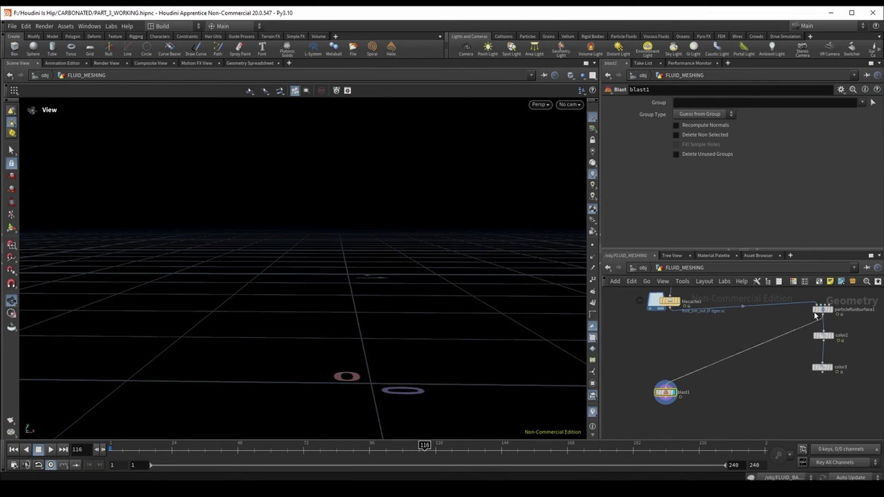
pyautogui.moveTo(817, 315); pyautogui.dragTo(667, 347)
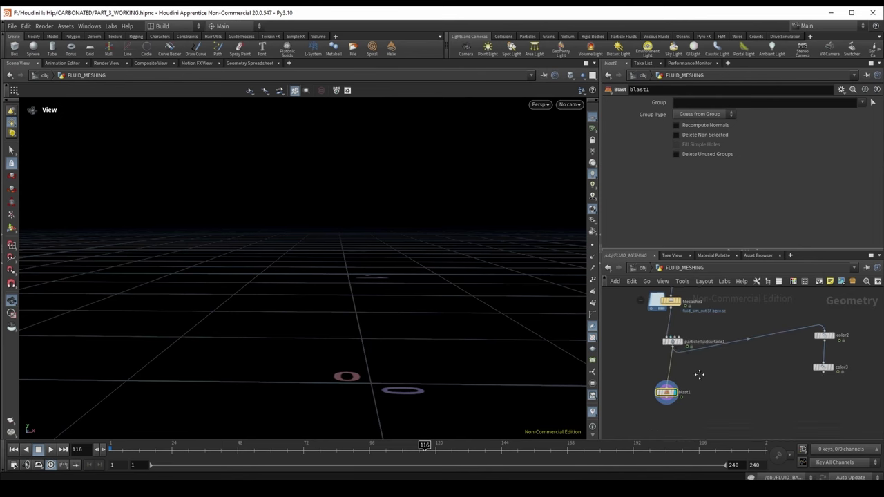
pyautogui.scroll(2, 697, 367)
pyautogui.hotkey('shift', 's')
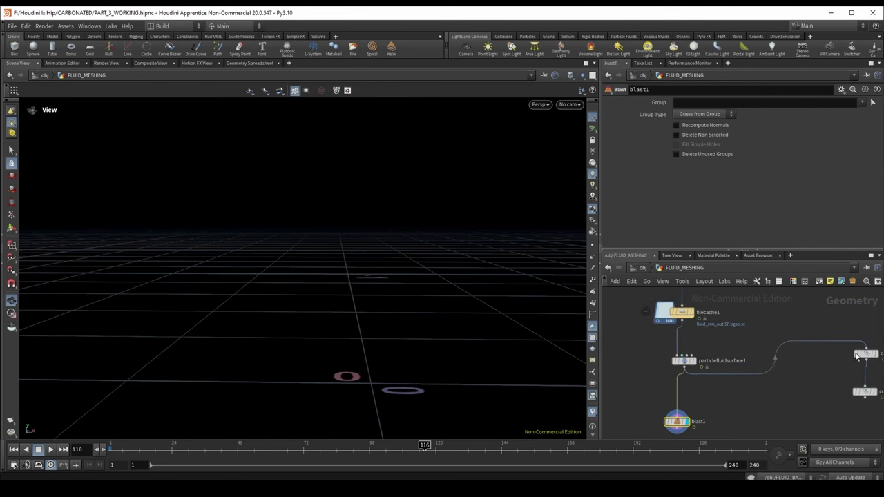
pyautogui.press('l')
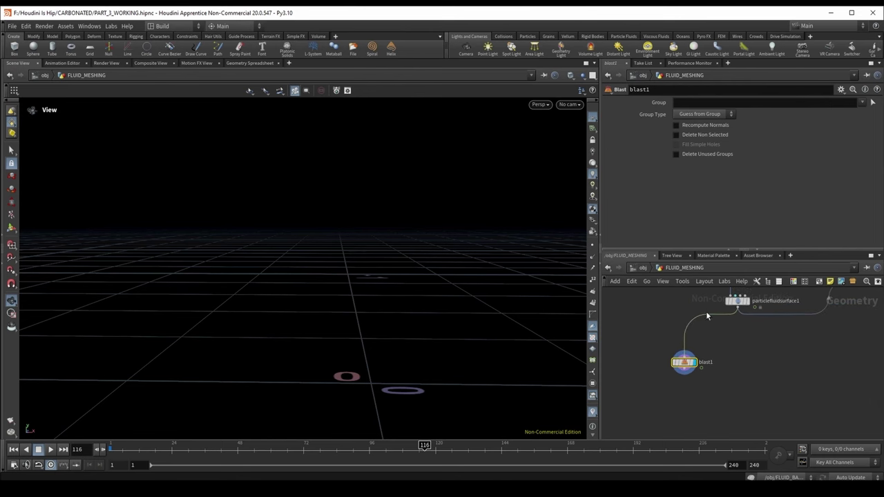
# - Set blast1's Group to foam with Delete Non Selected enabled, back at the first frame
pyautogui.click(862, 102)
pyautogui.click(834, 119)
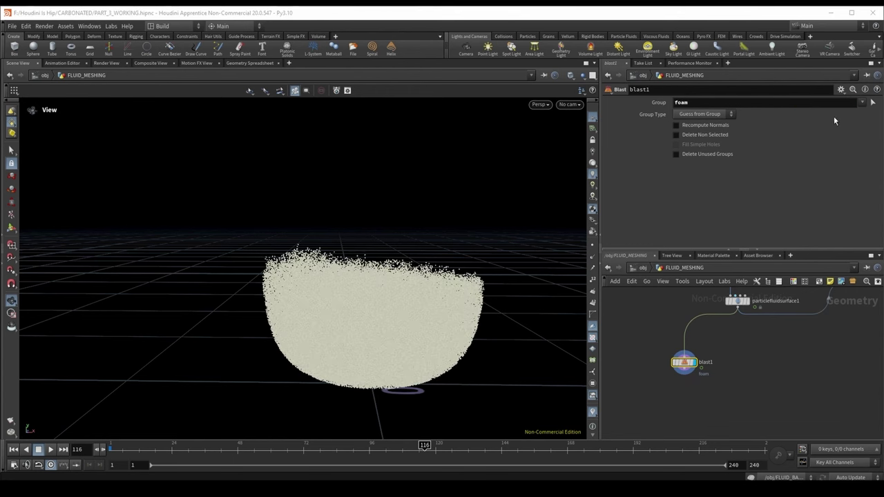
pyautogui.click(678, 134)
pyautogui.moveTo(233, 445); pyautogui.dragTo(53, 450)
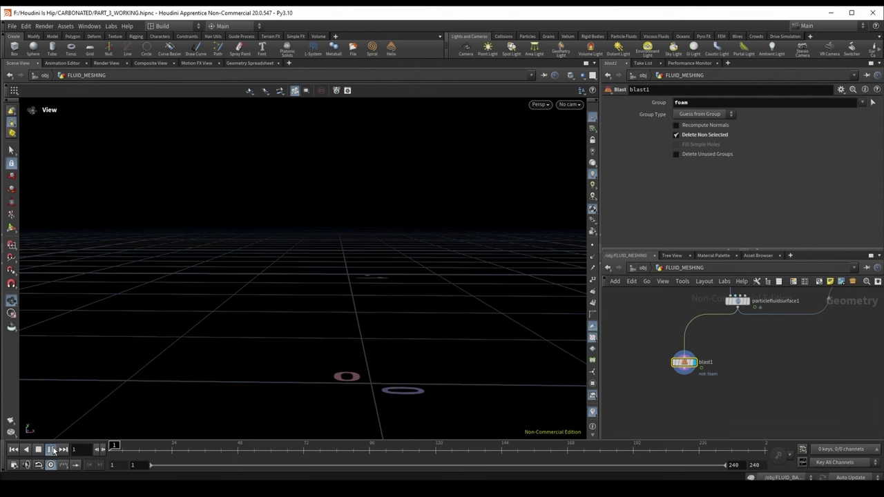
# - Play back the foam-only particles, save the scene, and orbit around the foam cloud
pyautogui.click(53, 450)
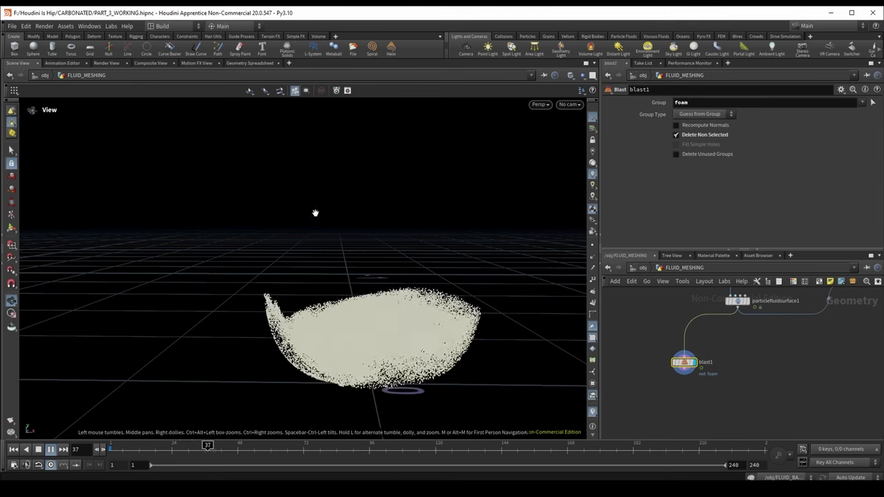
pyautogui.click(38, 449)
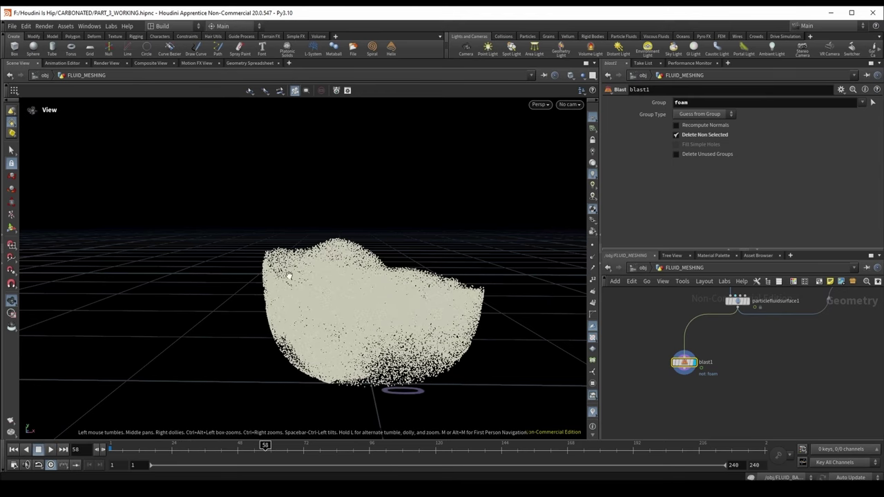
pyautogui.hotkey('ctrl', 's')
pyautogui.moveTo(289, 276)
pyautogui.mouseDown()
pyautogui.moveTo(238, 448)
pyautogui.moveTo(136, 447)
pyautogui.moveTo(614, 449)
pyautogui.mouseUp()
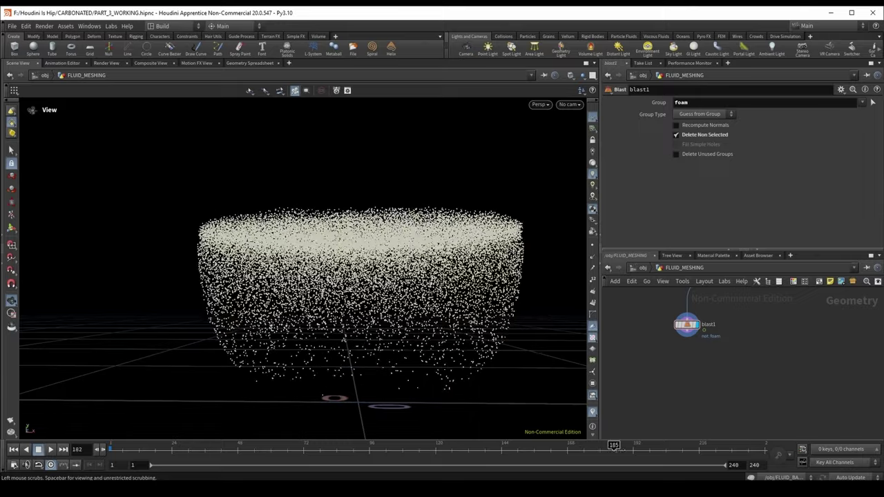
pyautogui.moveTo(387, 318); pyautogui.dragTo(207, 405)
pyautogui.hotkey('ctrl', 'Left')
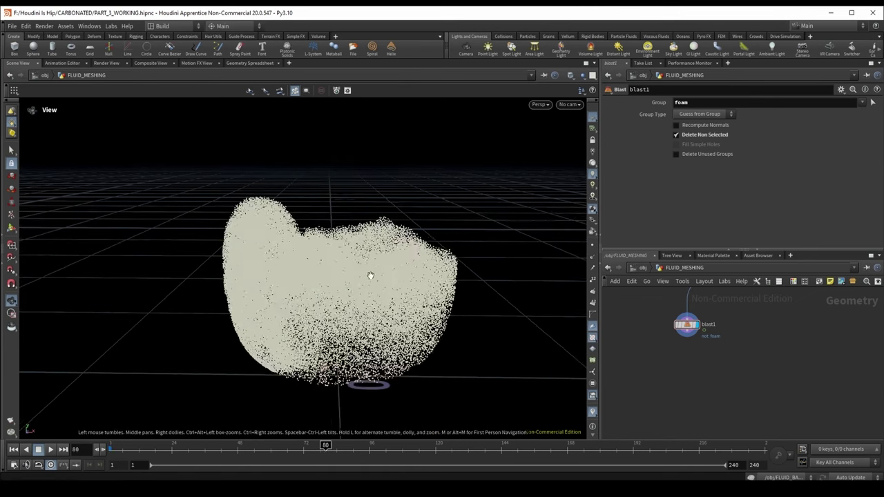
pyautogui.moveTo(370, 275); pyautogui.dragTo(478, 398)
# - Inspect the foam cloud at earlier frames and frame blast1 with its input in the network
pyautogui.moveTo(718, 377); pyautogui.dragTo(722, 409, button='middle')
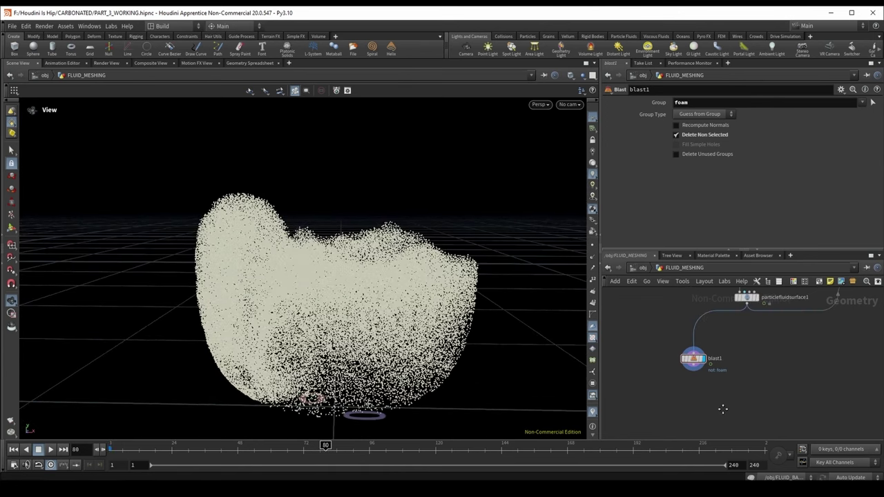
pyautogui.press('Tab')
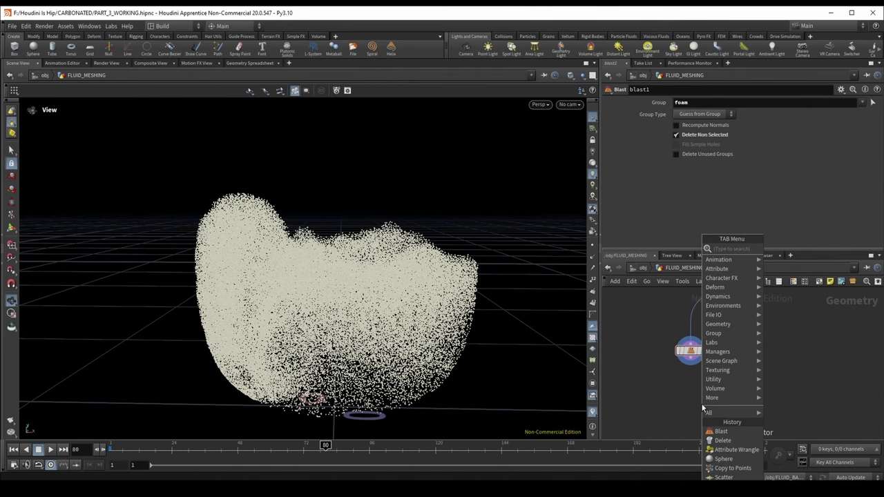
pyautogui.moveTo(387, 324); pyautogui.dragTo(341, 281)
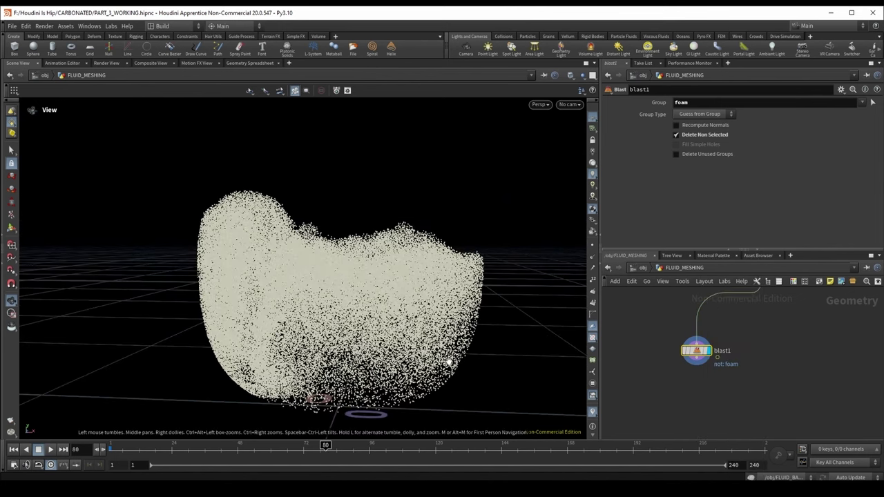
pyautogui.moveTo(310, 449)
pyautogui.mouseDown()
pyautogui.moveTo(114, 449)
pyautogui.moveTo(255, 461)
pyautogui.moveTo(316, 451)
pyautogui.mouseUp()
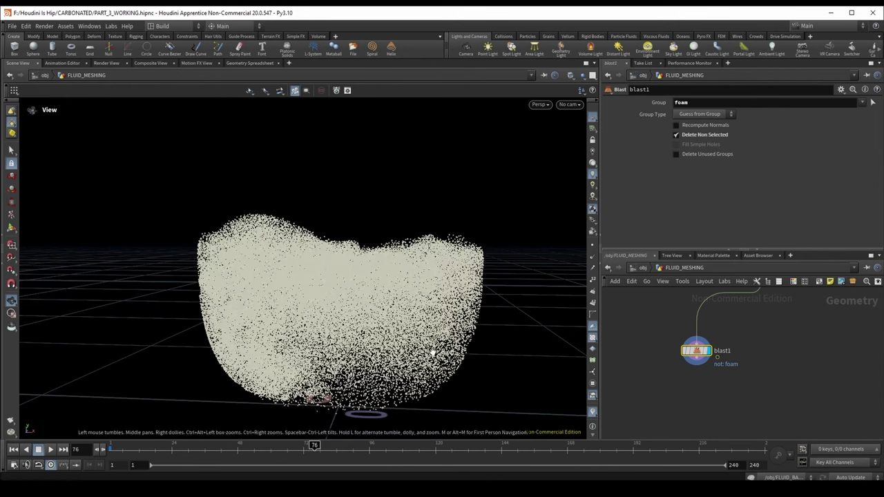
pyautogui.scroll(-2, 772, 377)
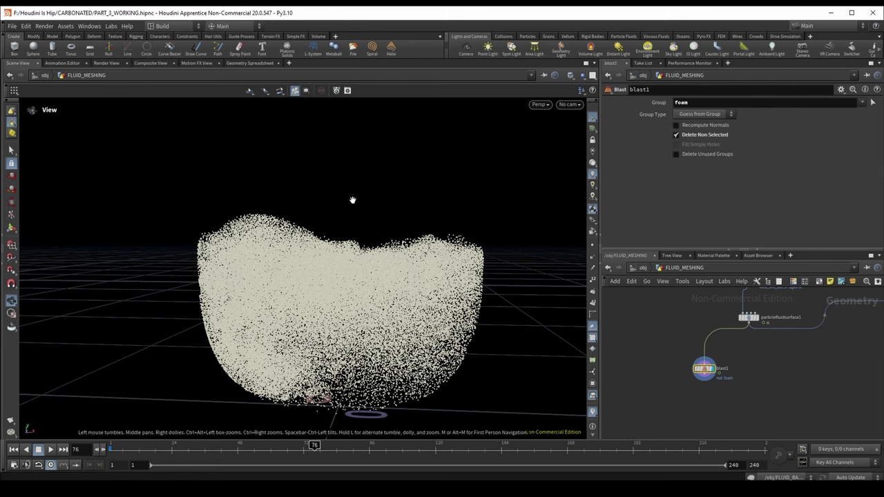
pyautogui.moveTo(858, 352); pyautogui.dragTo(753, 369, button='middle')
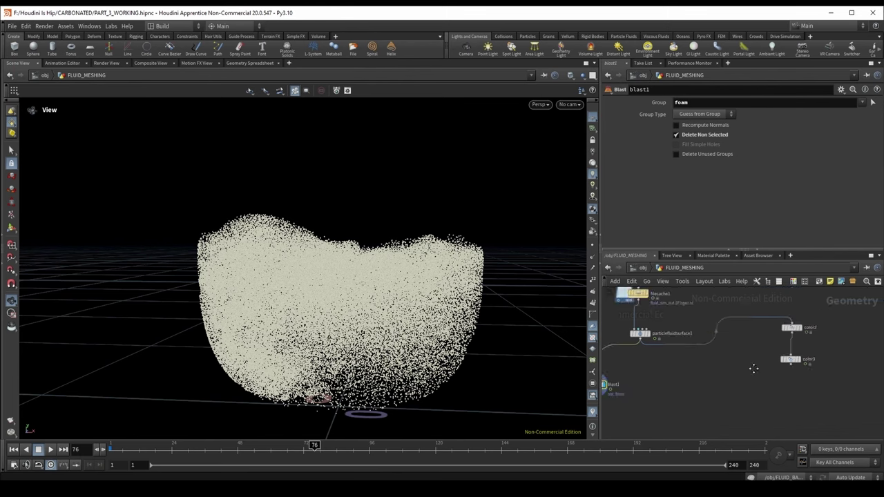
pyautogui.moveTo(659, 378); pyautogui.dragTo(691, 370, button='middle')
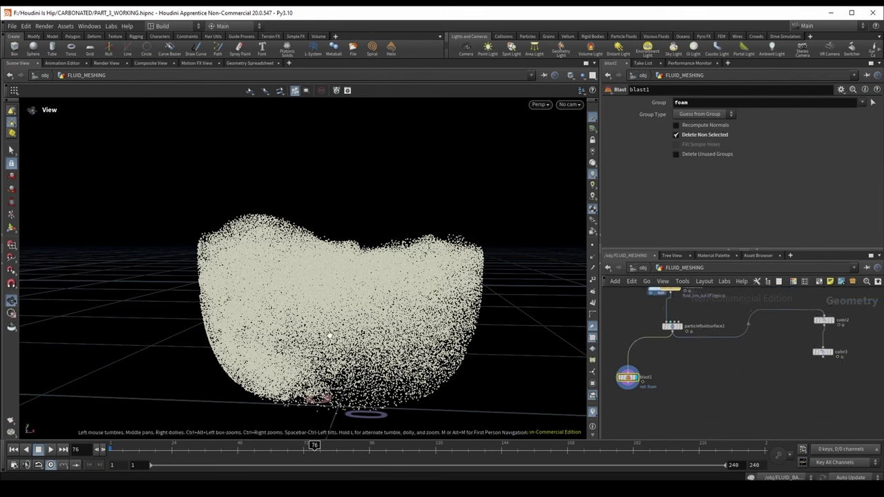
pyautogui.moveTo(769, 356); pyautogui.dragTo(758, 375, button='middle')
pyautogui.scroll(5, 710, 354)
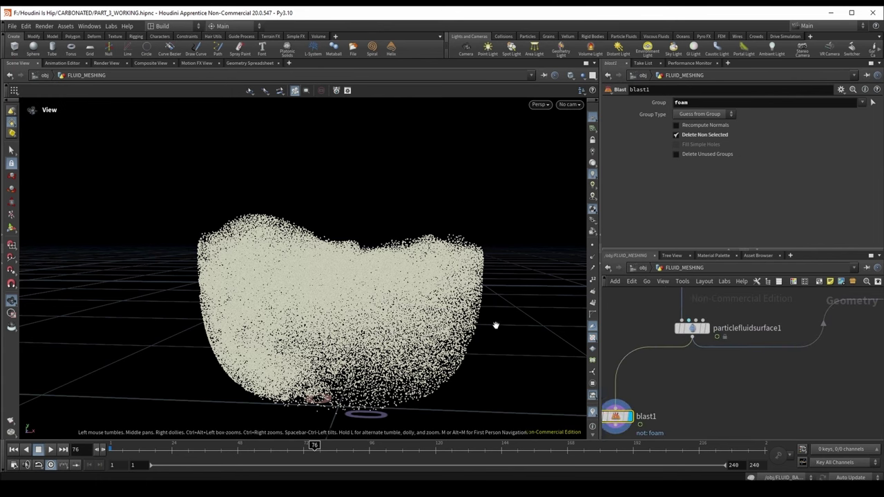
pyautogui.click(248, 63)
pyautogui.click(210, 101)
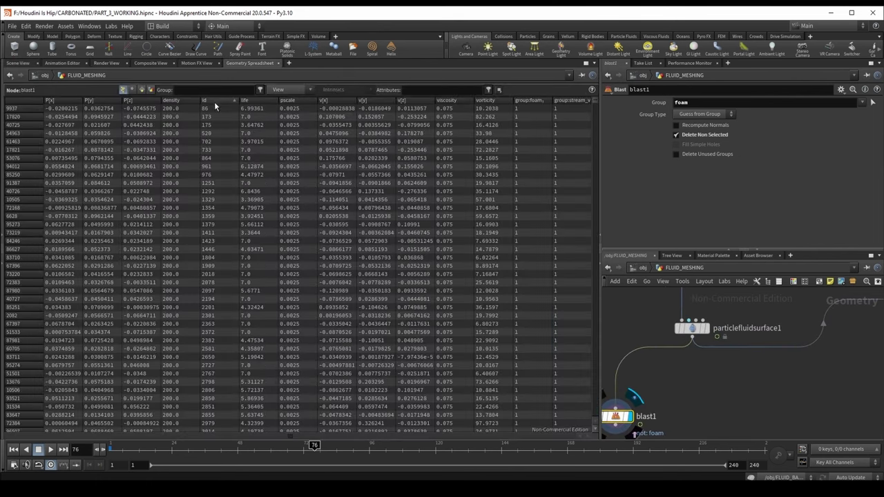
pyautogui.click(210, 102)
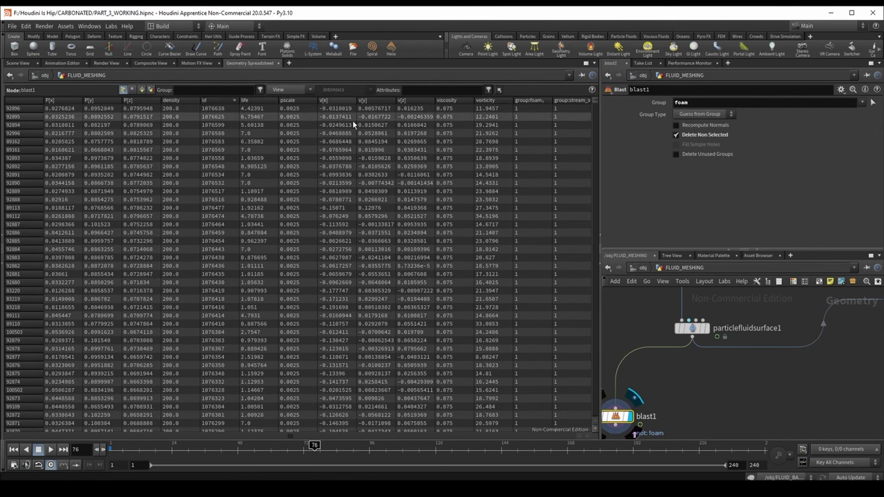
pyautogui.click(18, 63)
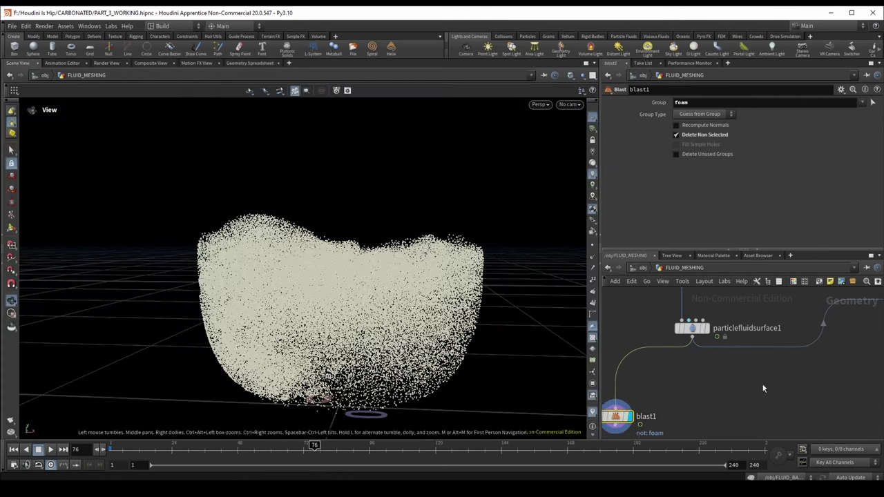
pyautogui.scroll(-2, 706, 393)
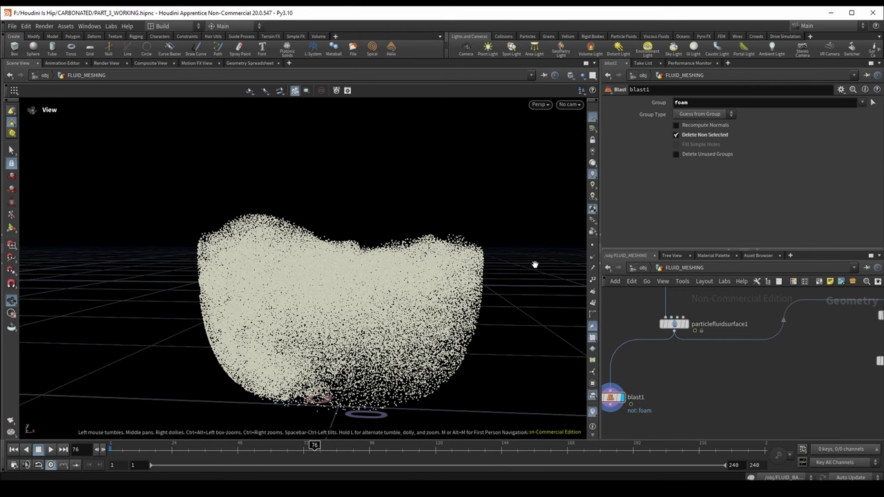
pyautogui.moveTo(534, 264); pyautogui.dragTo(366, 323)
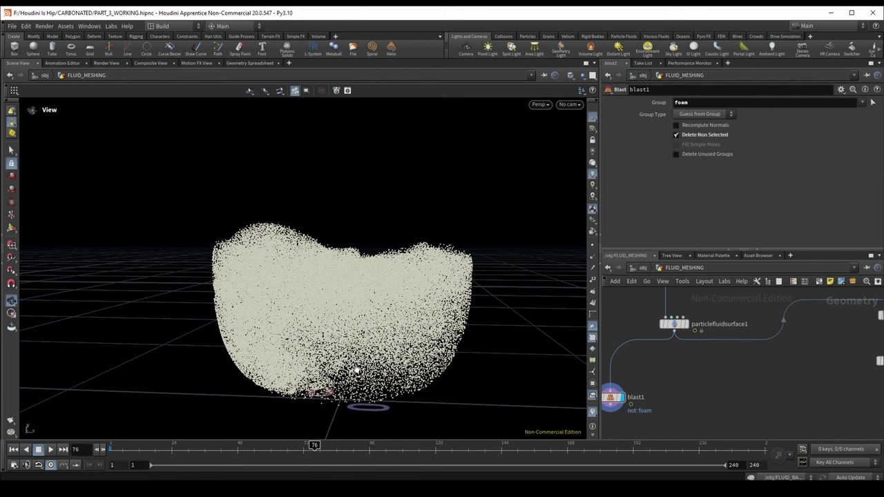
pyautogui.moveTo(698, 407); pyautogui.dragTo(696, 401, button='middle')
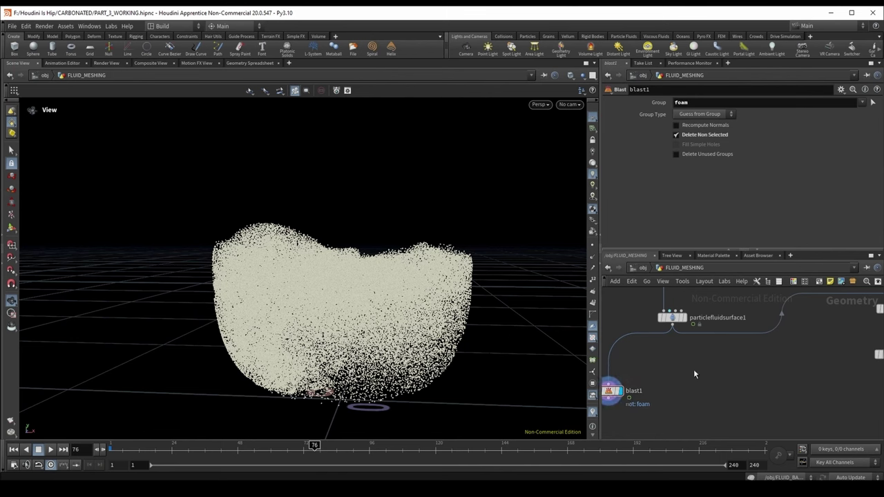
# - Add a new polygon sphere1 node to the network and display it
pyautogui.press('h')
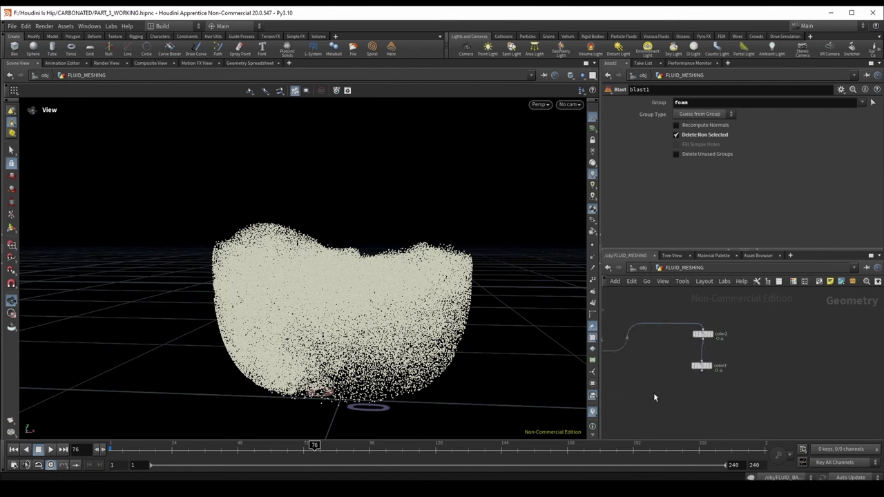
pyautogui.press('Tab')
pyautogui.write('merge')
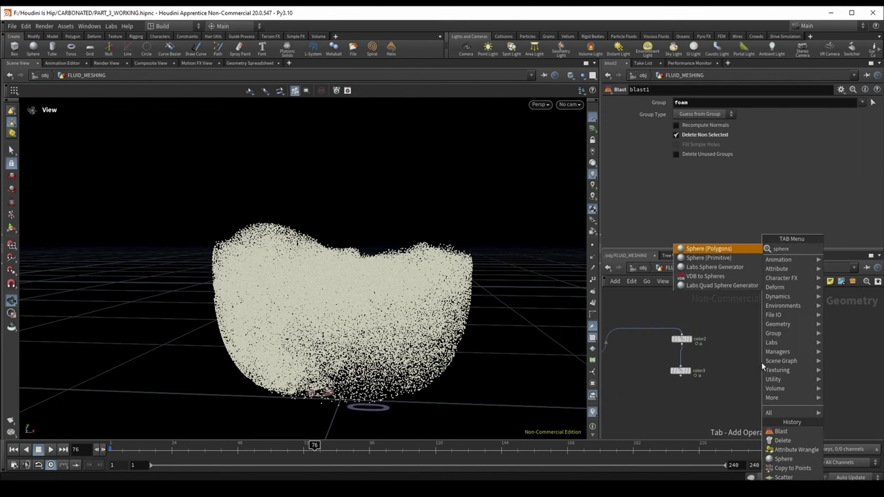
pyautogui.press('Return')
pyautogui.click(725, 339)
pyautogui.scroll(2, 732, 339)
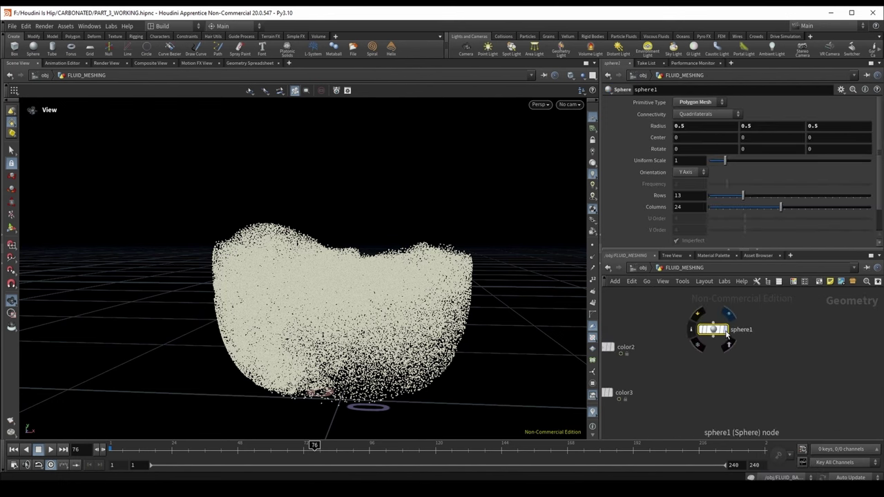
pyautogui.click(745, 337)
pyautogui.scroll(-8, 347, 311)
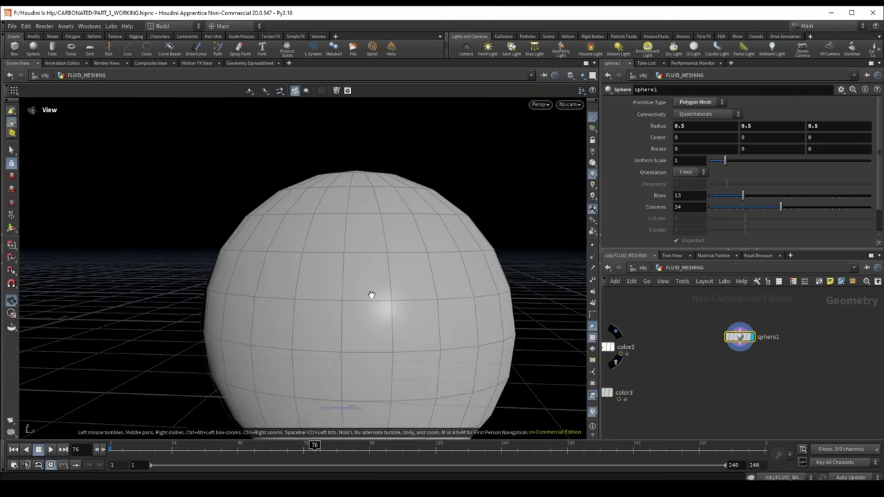
# - Add scatter1 (1000 points) and copytopoints1 below it, wiring sphere1 as the geometry to copy
pyautogui.press('Tab')
pyautogui.write('scatt')
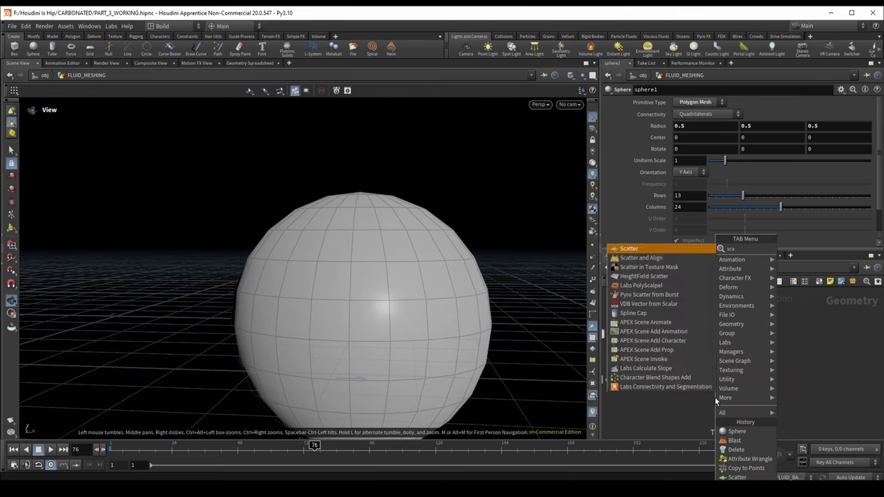
pyautogui.click(811, 248)
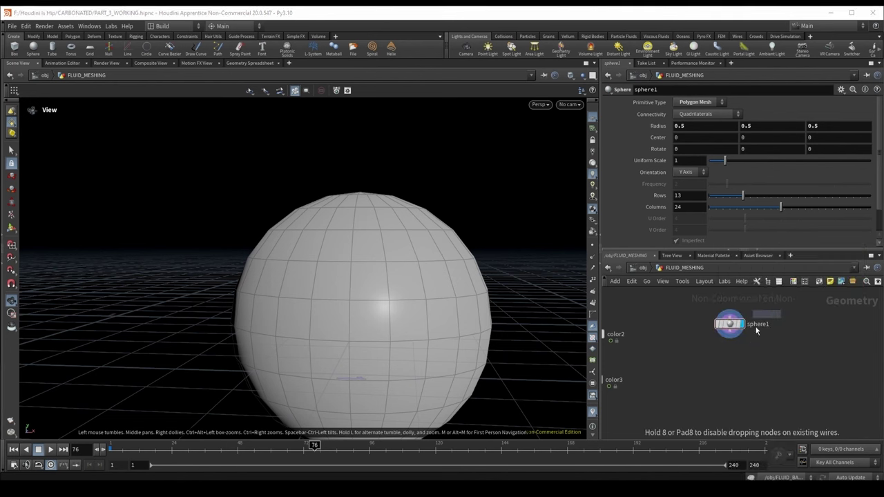
pyautogui.click(732, 373)
pyautogui.press('Tab')
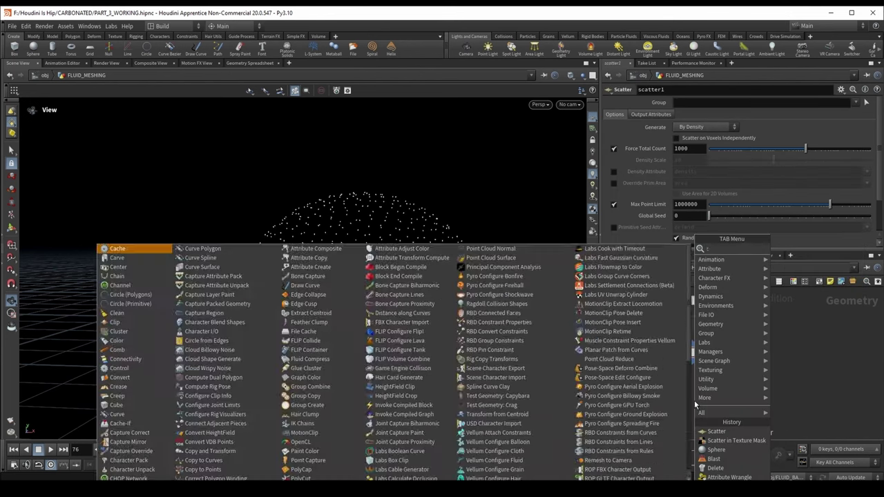
pyautogui.press('Return')
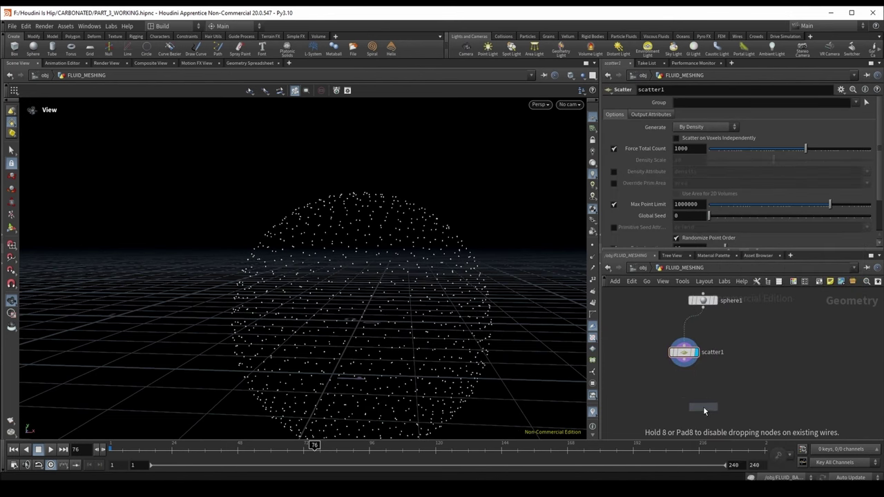
pyautogui.click(703, 407)
pyautogui.moveTo(698, 401); pyautogui.dragTo(712, 316)
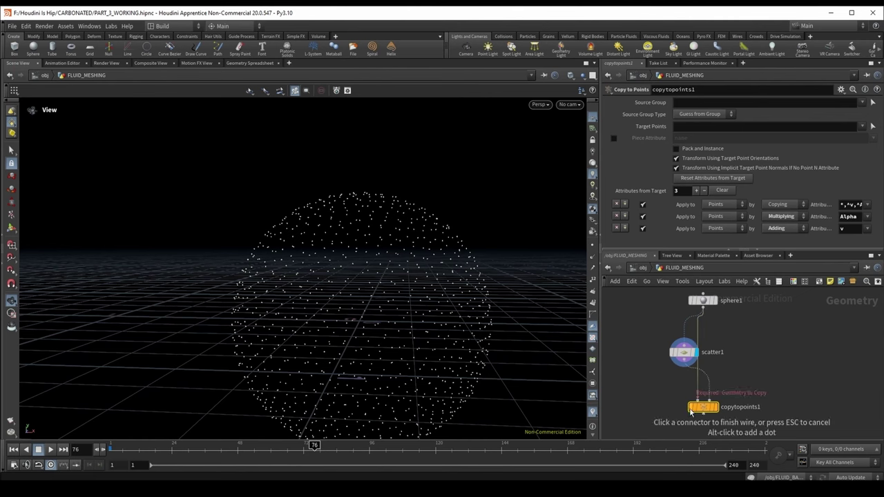
pyautogui.click(703, 306)
pyautogui.moveTo(703, 406); pyautogui.dragTo(753, 407)
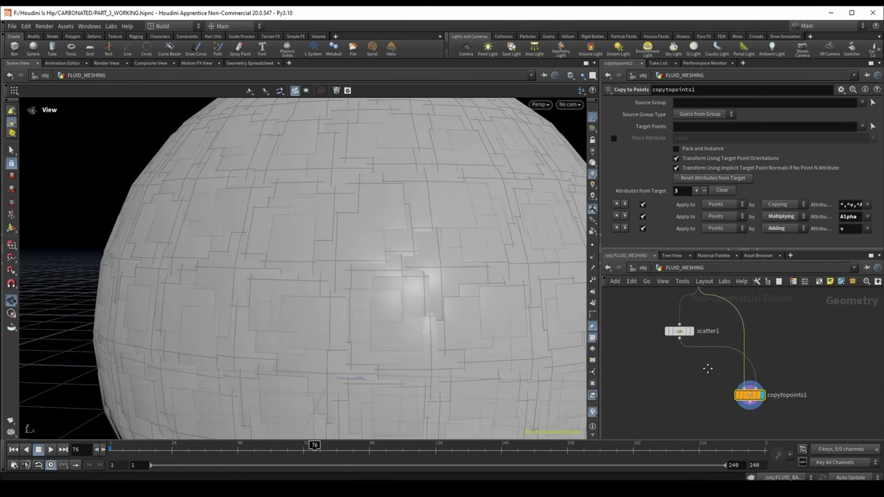
pyautogui.press('Tab')
pyautogui.write('attribw')
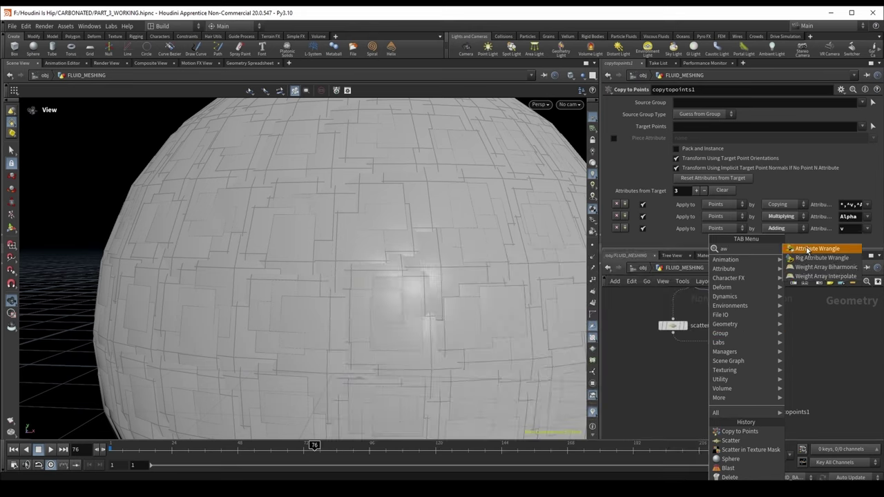
pyautogui.press('Return')
pyautogui.click(689, 367)
pyautogui.moveTo(688, 368); pyautogui.dragTo(697, 359)
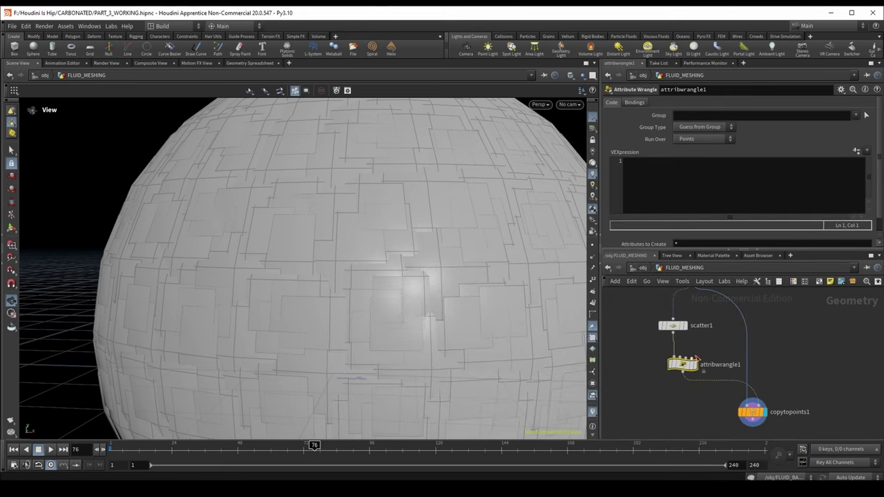
pyautogui.write('@pscale = ')
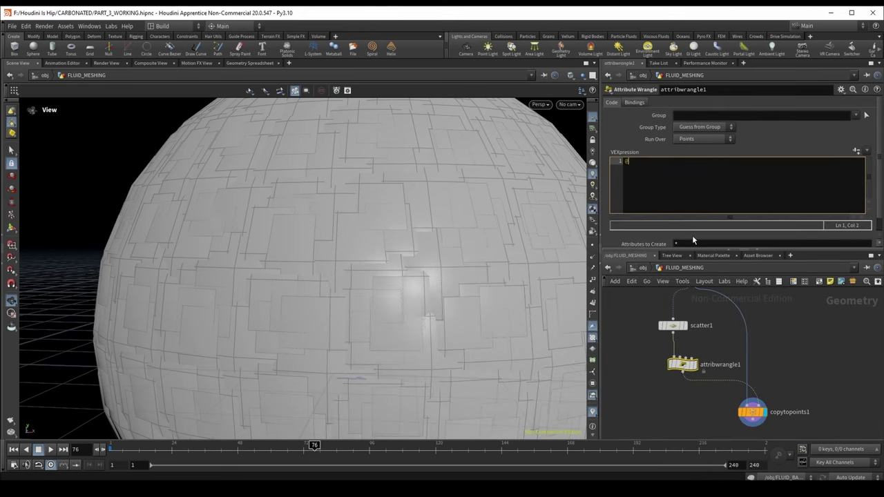
pyautogui.write('0.1;')
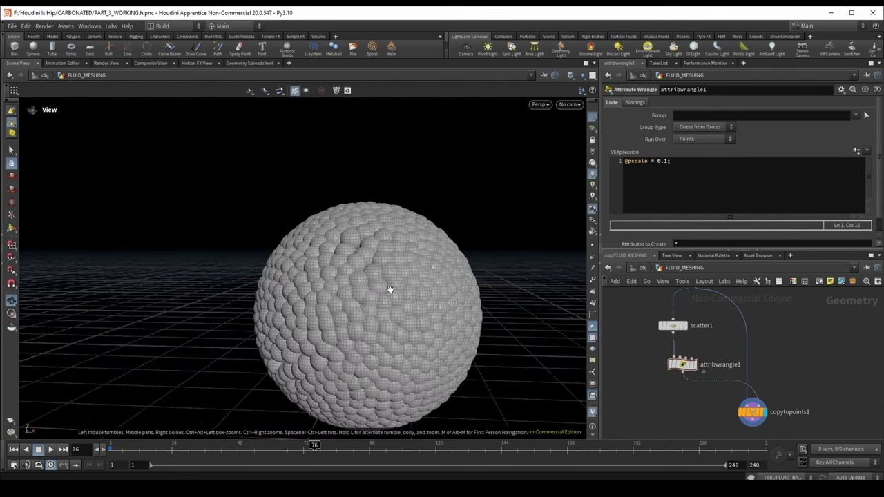
pyautogui.moveTo(391, 288); pyautogui.dragTo(315, 266)
pyautogui.scroll(3, 391, 288)
pyautogui.moveTo(392, 289); pyautogui.dragTo(401, 279)
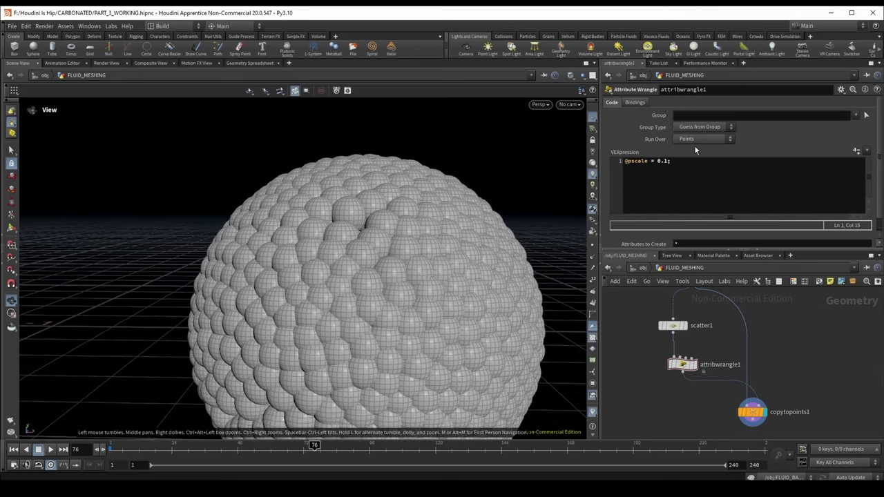
pyautogui.moveTo(740, 413); pyautogui.dragTo(726, 389, button='middle')
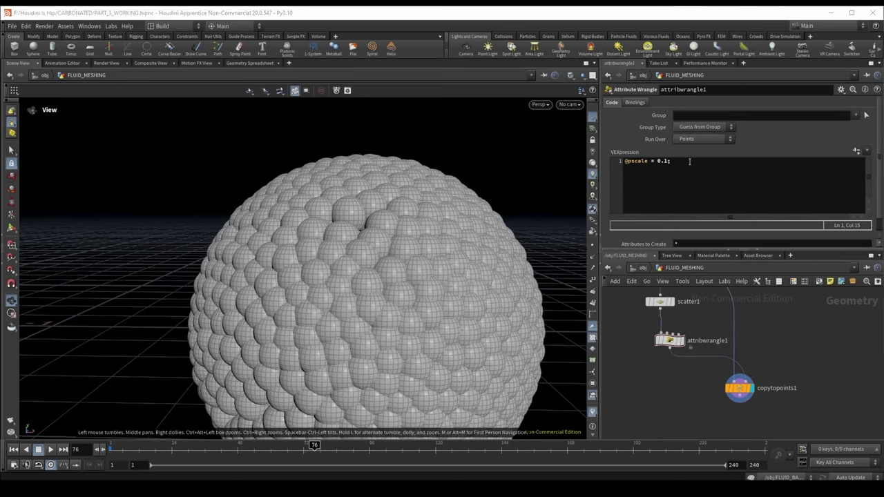
pyautogui.click(674, 160)
pyautogui.press('Return')
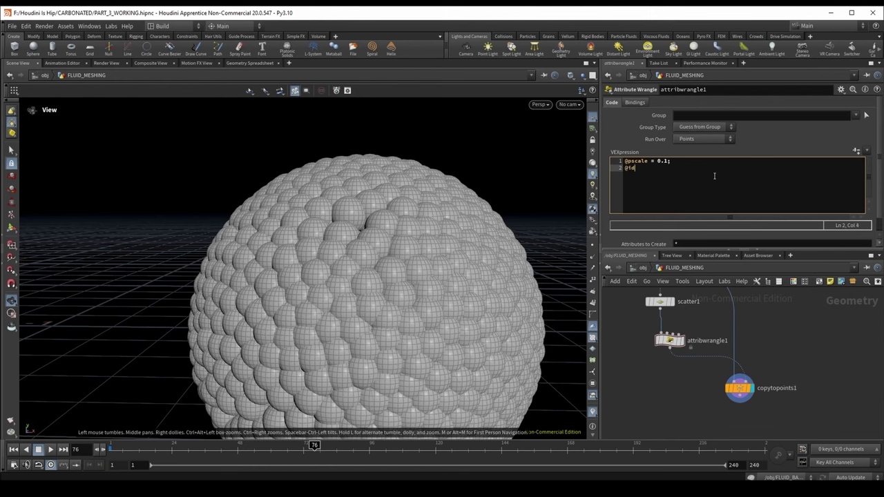
pyautogui.write('@id = @ptnum;')
pyautogui.click(660, 168)
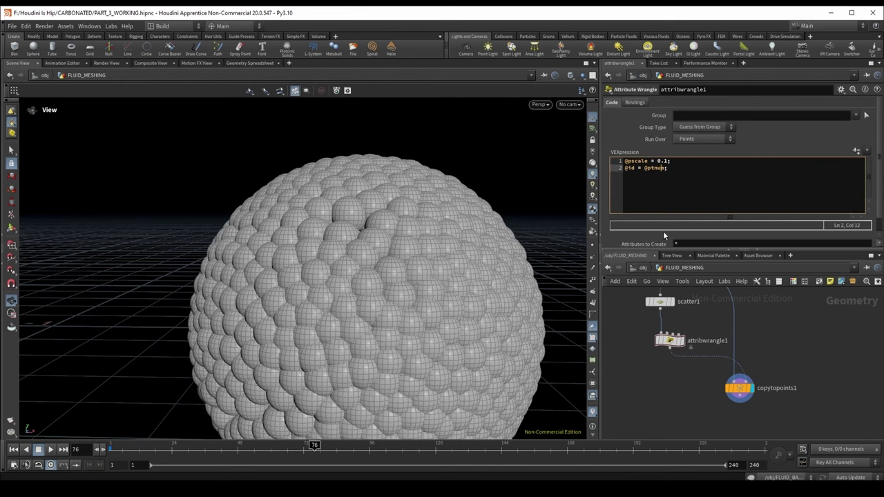
pyautogui.click(248, 62)
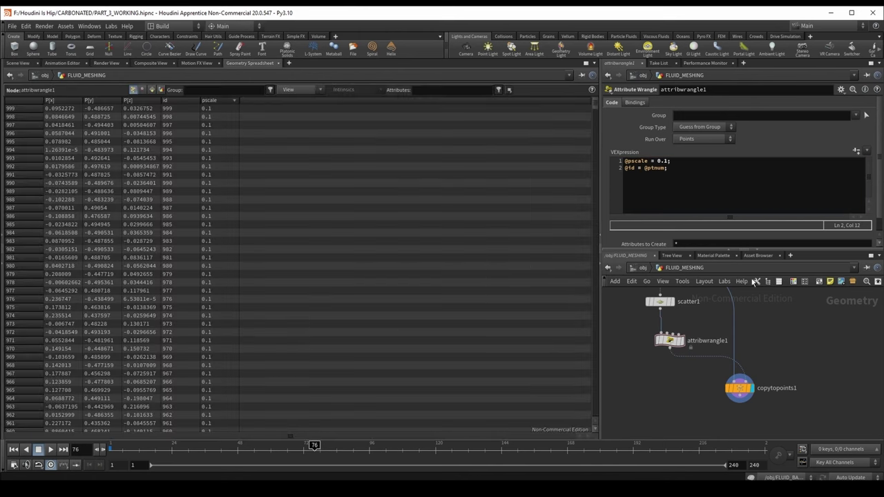
pyautogui.click(18, 101)
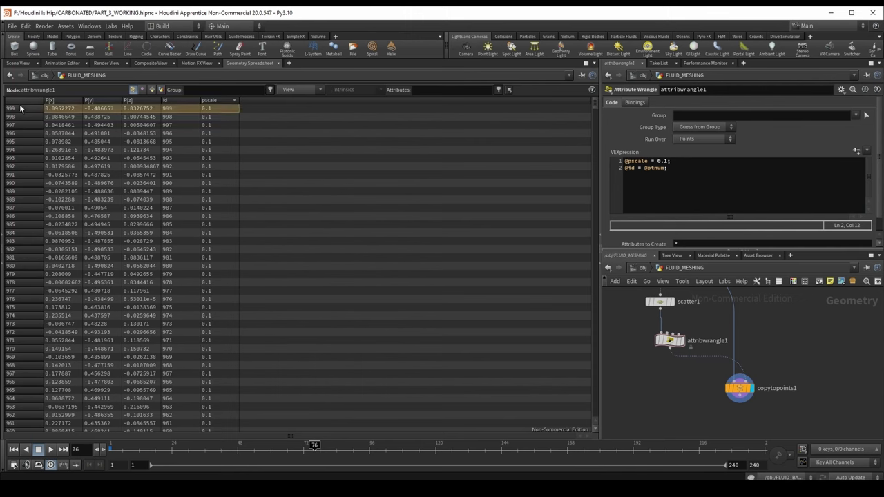
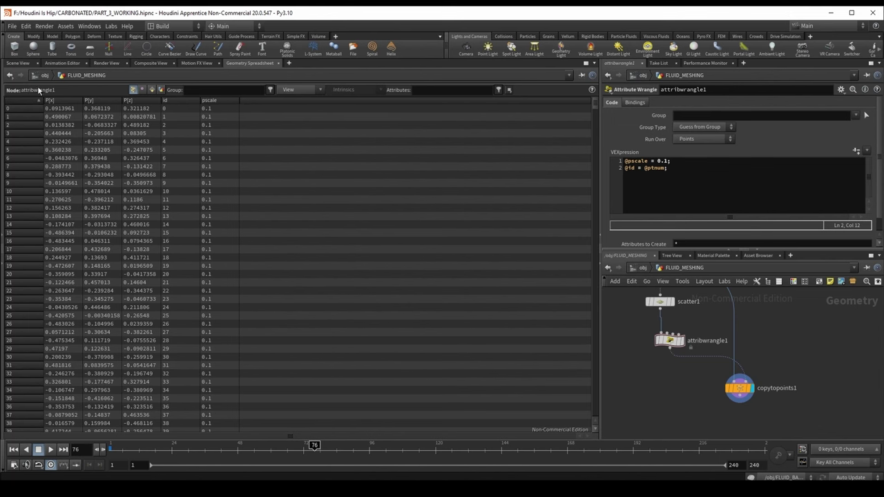
# - Add an Attribute Wrangle between attribwrangle1 and copytopoints1 and preview its output
pyautogui.click(21, 62)
pyautogui.moveTo(793, 376); pyautogui.dragTo(776, 356, button='middle')
pyautogui.press('Tab')
pyautogui.write('aw')
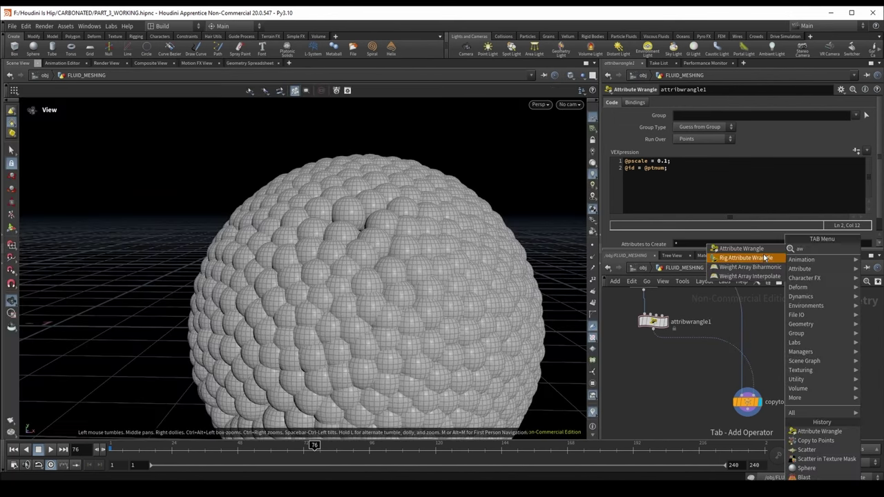
pyautogui.click(741, 248)
pyautogui.click(692, 381)
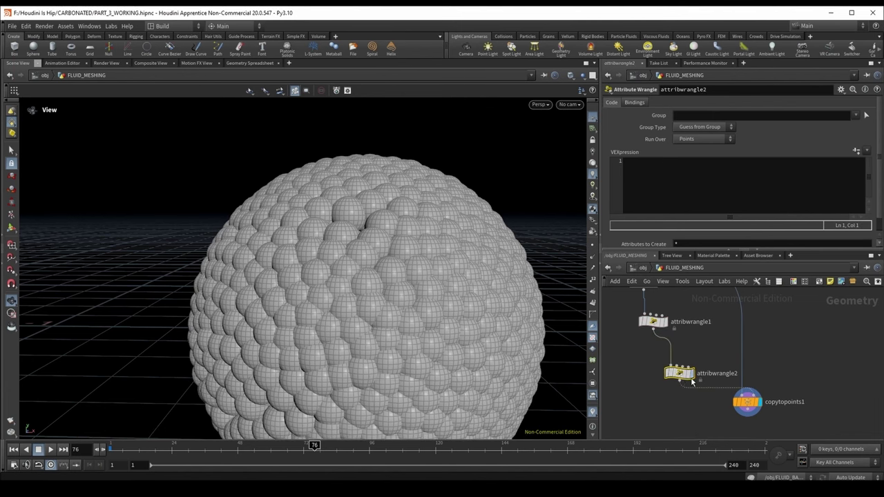
pyautogui.click(691, 373)
pyautogui.click(759, 402)
pyautogui.click(671, 373)
pyautogui.click(694, 177)
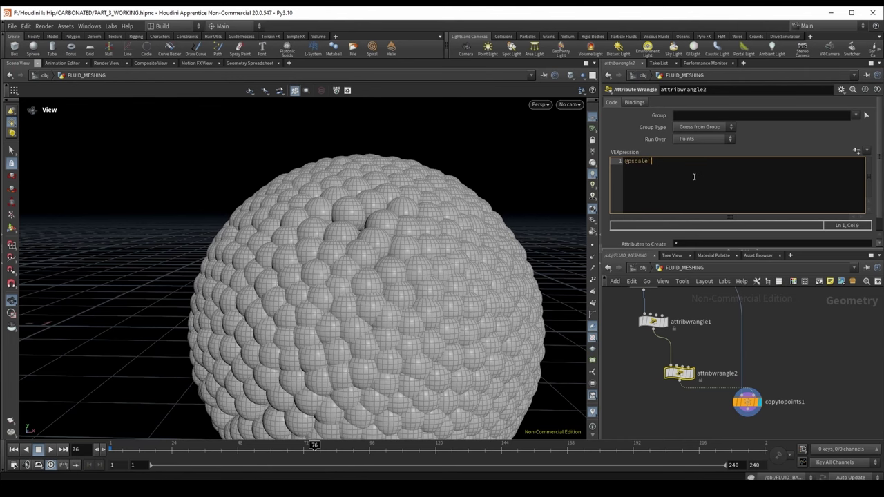
pyautogui.write('@pscale *= rand()')
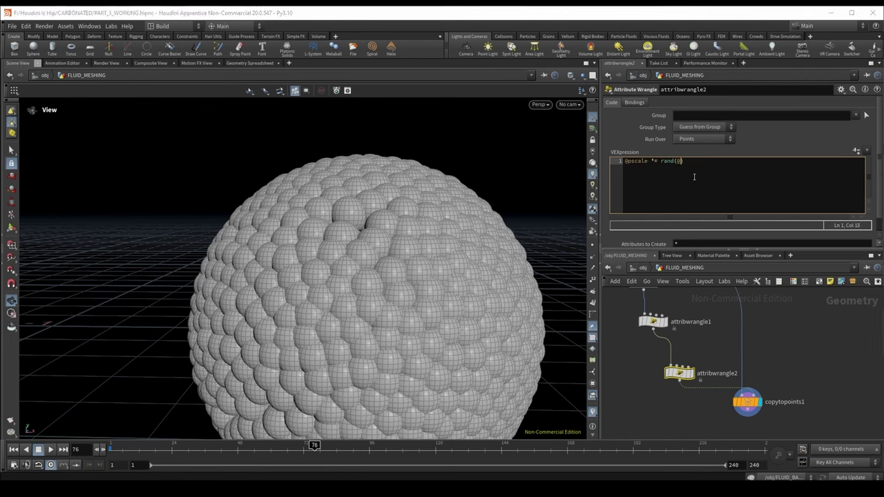
pyautogui.keyDown('ctrl'); pyautogui.scroll(3, 694, 177); pyautogui.keyUp('ctrl')
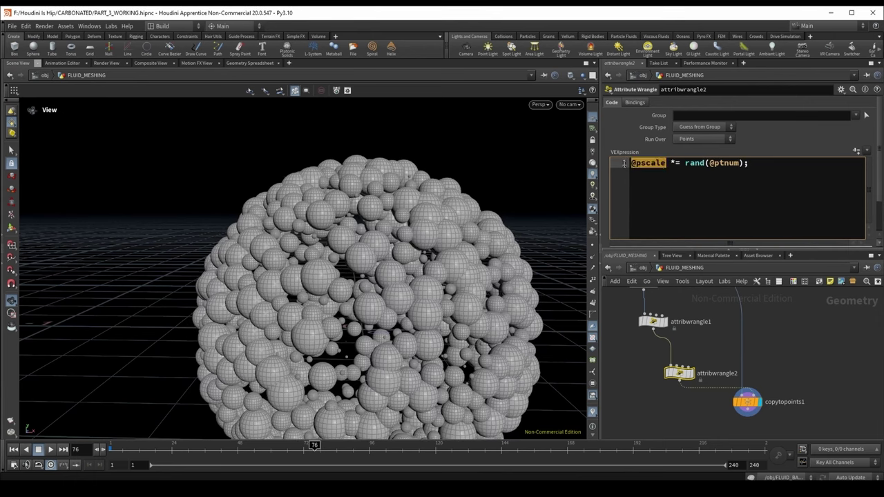
pyautogui.click(669, 167)
pyautogui.press('Right')
pyautogui.press('Right')
pyautogui.press('Right')
pyautogui.press('Right')
pyautogui.press('Right')
pyautogui.moveTo(686, 163); pyautogui.dragTo(703, 167)
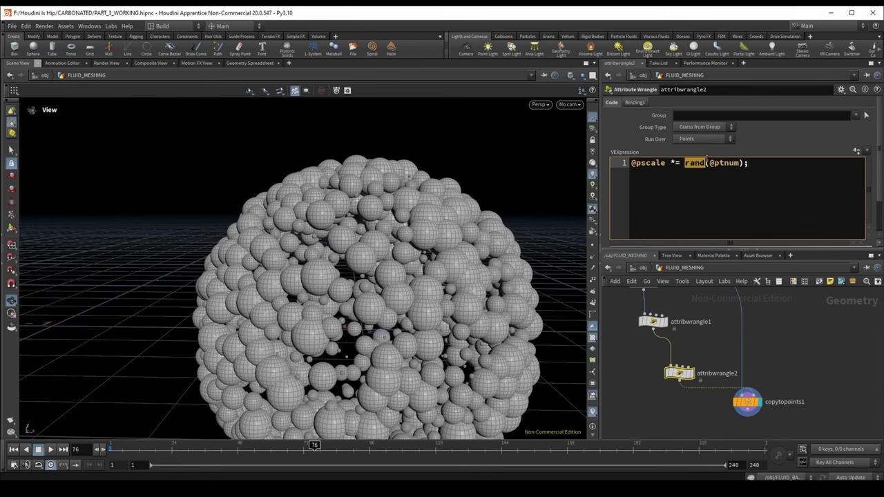
pyautogui.press('Right')
pyautogui.press('Right')
pyautogui.moveTo(685, 164); pyautogui.dragTo(737, 164)
pyautogui.click(711, 168)
pyautogui.click(715, 160)
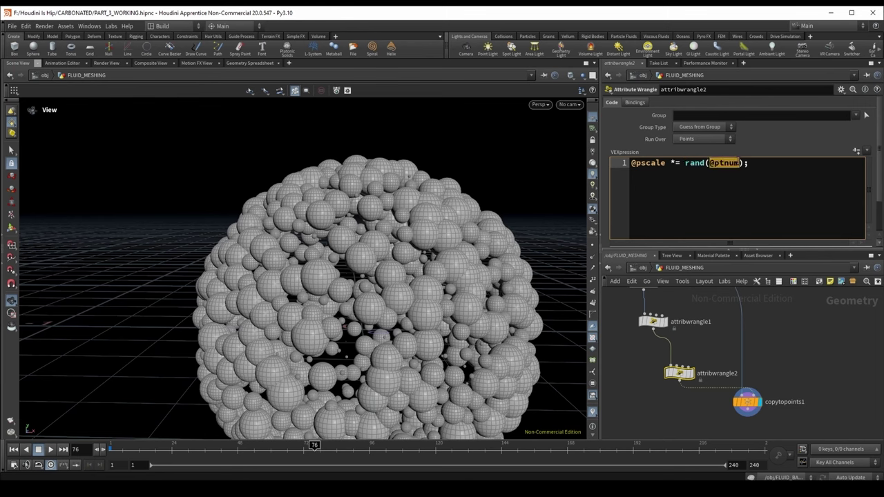
pyautogui.moveTo(710, 164); pyautogui.dragTo(738, 164)
pyautogui.click(754, 184)
pyautogui.moveTo(715, 392); pyautogui.dragTo(689, 372, button='middle')
pyautogui.moveTo(742, 384); pyautogui.dragTo(725, 407)
# - Insert a Delete node between the two wrangles, acting on Points with random deletion enabled
pyautogui.press('Tab')
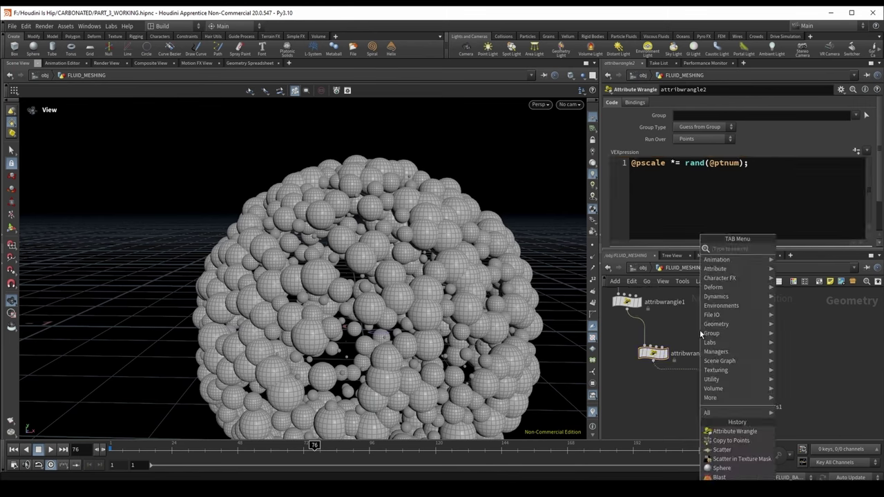
pyautogui.click(815, 252)
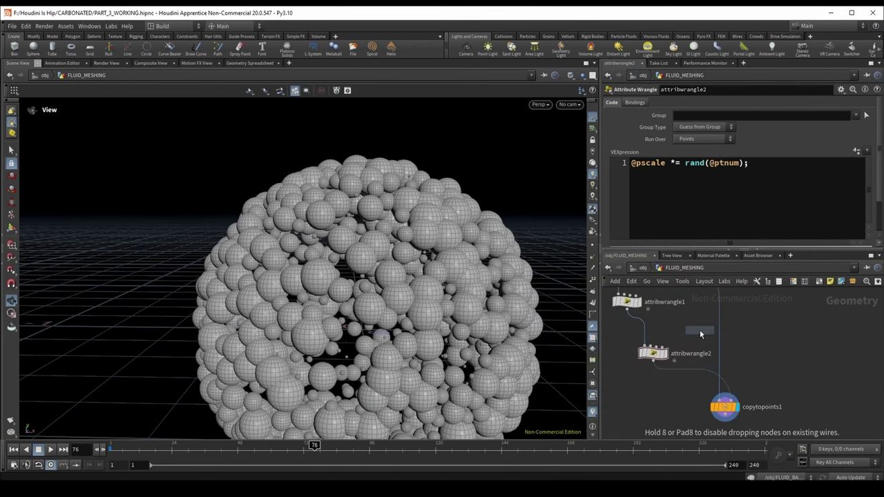
pyautogui.scroll(-3, 700, 330)
pyautogui.click(667, 350)
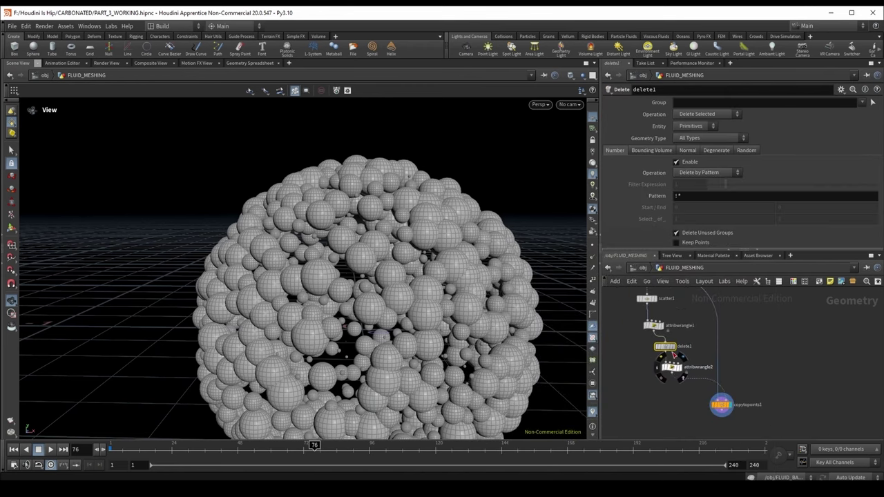
pyautogui.click(704, 126)
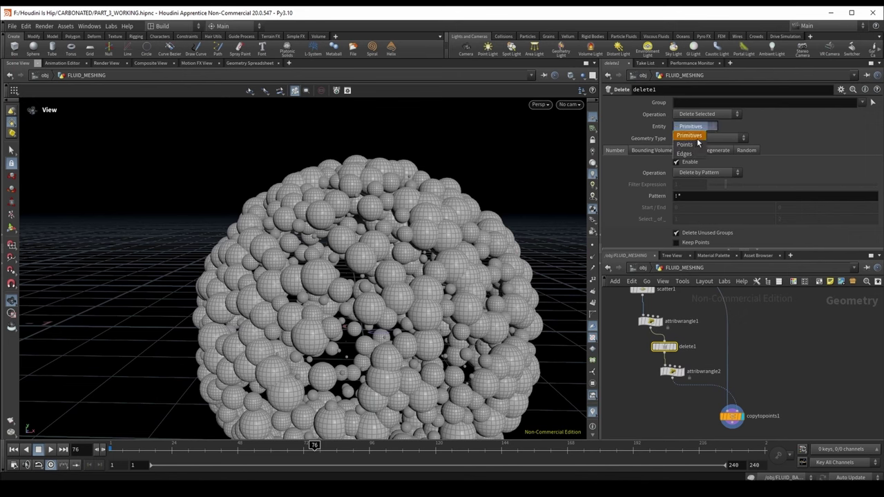
pyautogui.click(691, 138)
pyautogui.click(740, 151)
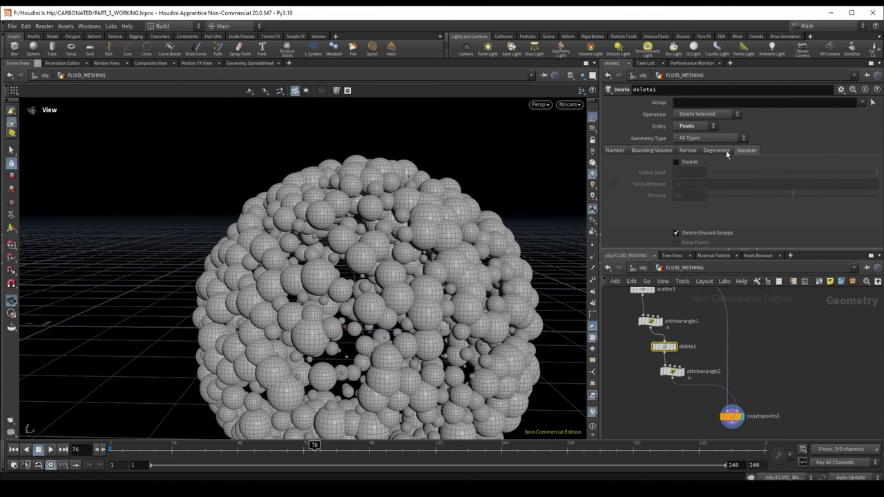
pyautogui.click(676, 162)
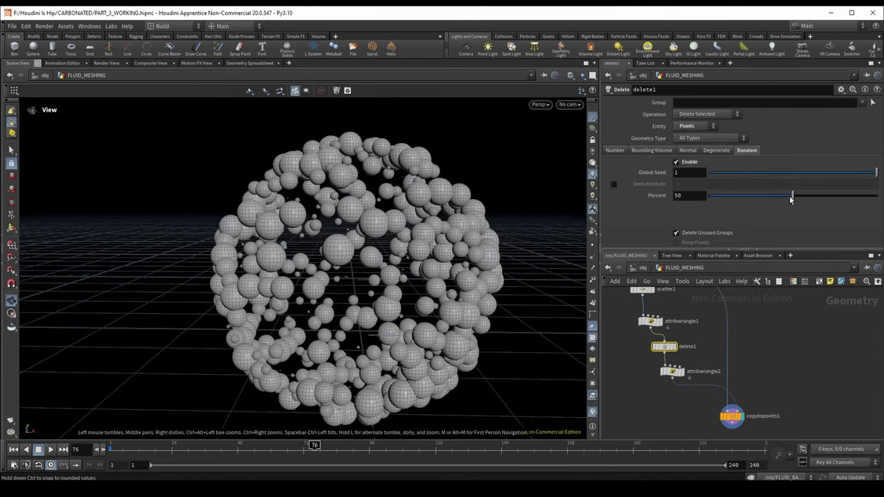
# - Try different random deletion percents on delete1, such as 69.8 and 20.3
pyautogui.moveTo(792, 197); pyautogui.dragTo(831, 205)
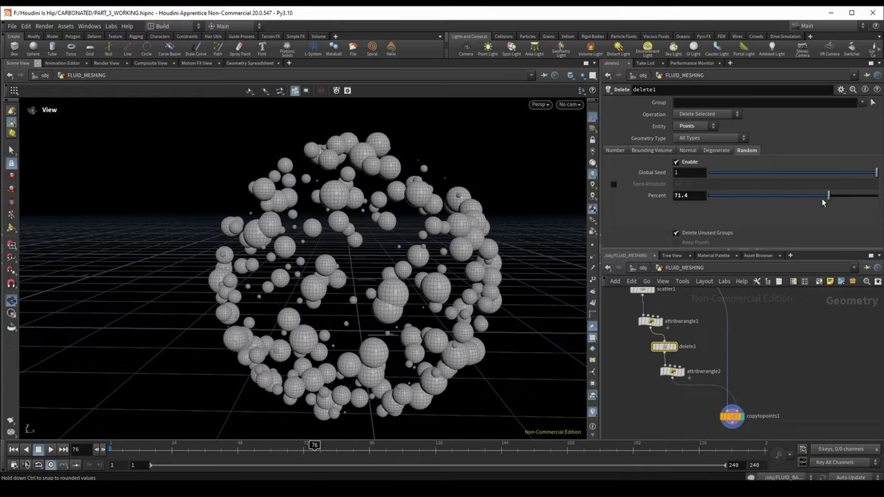
pyautogui.scroll(8, 435, 239)
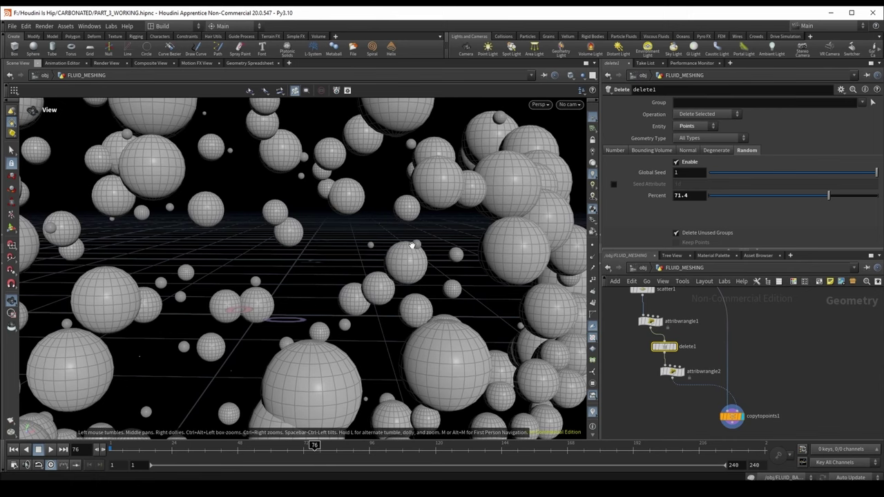
pyautogui.moveTo(829, 200); pyautogui.dragTo(826, 200)
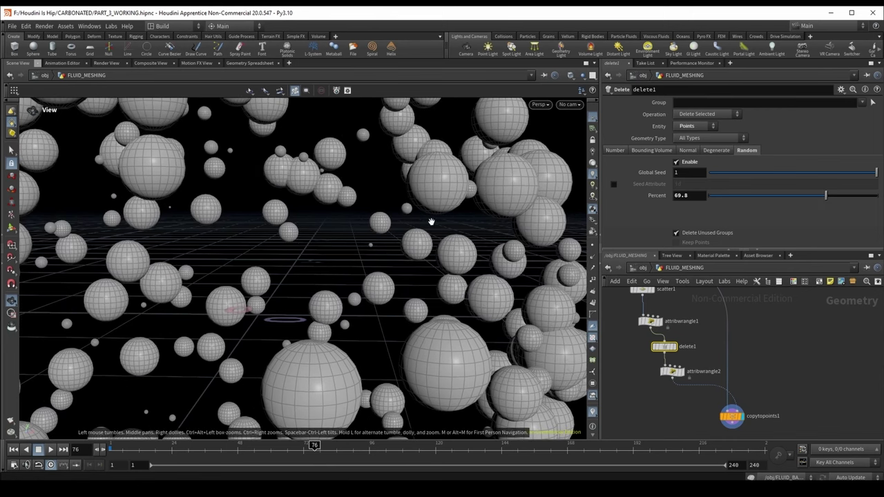
pyautogui.scroll(-5, 411, 253)
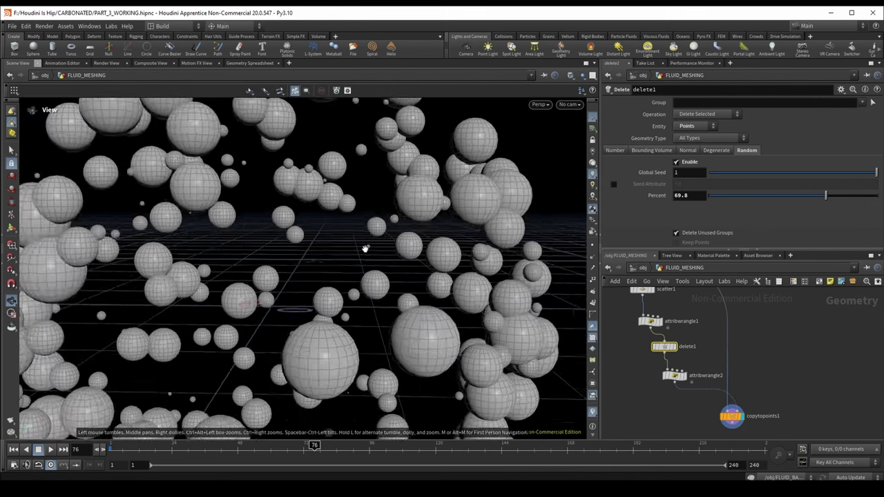
pyautogui.scroll(-3, 416, 257)
pyautogui.click(249, 63)
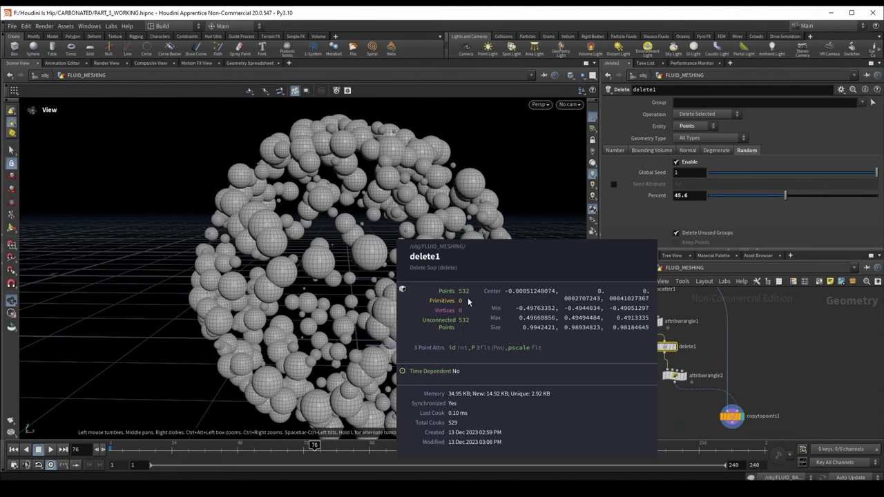
pyautogui.moveTo(780, 198); pyautogui.dragTo(743, 196)
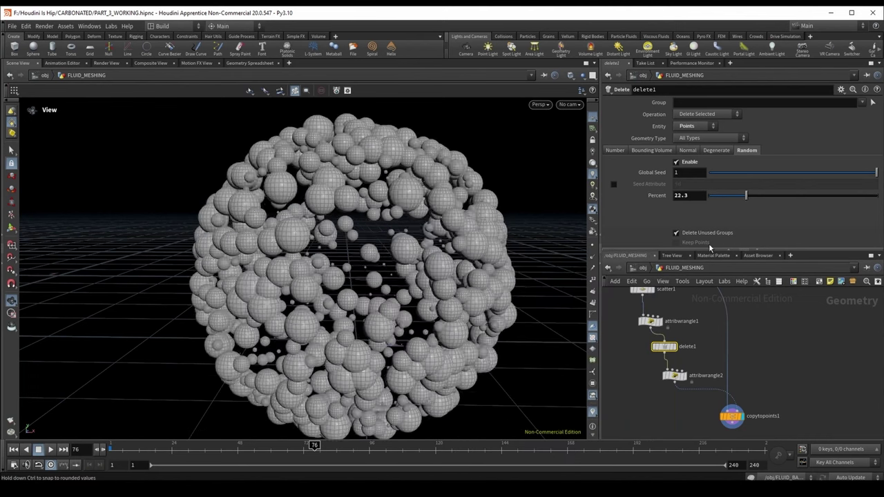
# - Inspect delete1's remaining points with point numbers shown and settle the percent at 53.3
pyautogui.middleClick(664, 346)
pyautogui.click(675, 346)
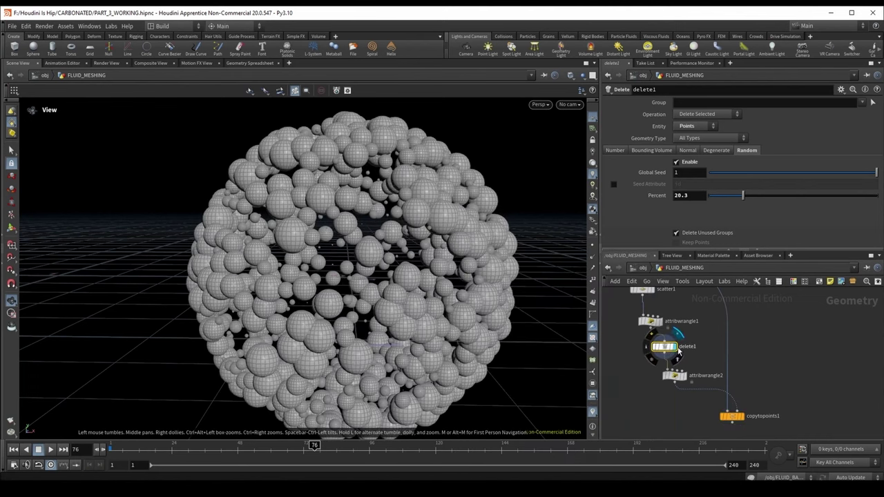
pyautogui.scroll(-5, 420, 272)
pyautogui.click(592, 280)
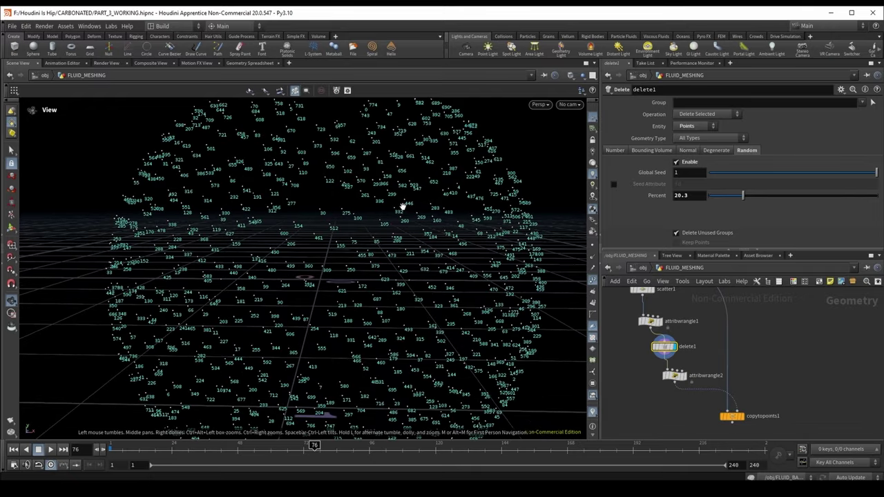
pyautogui.scroll(-8, 400, 207)
pyautogui.scroll(-10, 362, 221)
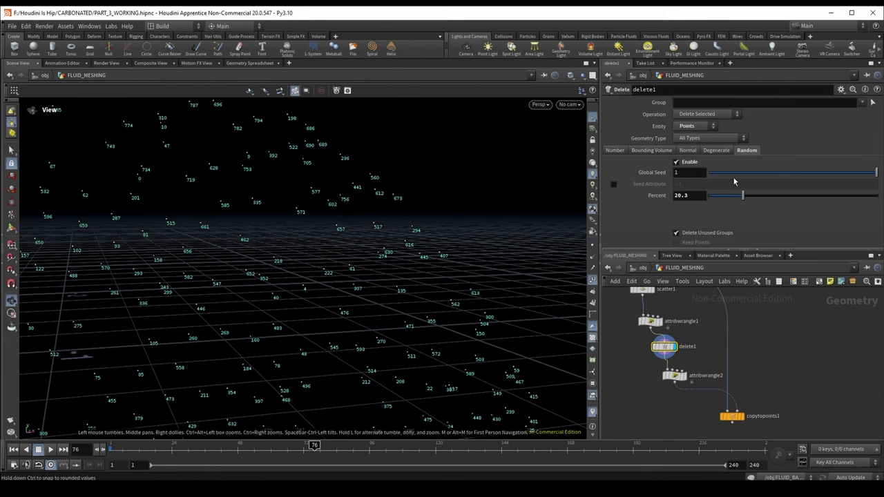
pyautogui.click(795, 196)
pyautogui.moveTo(795, 197); pyautogui.dragTo(794, 199)
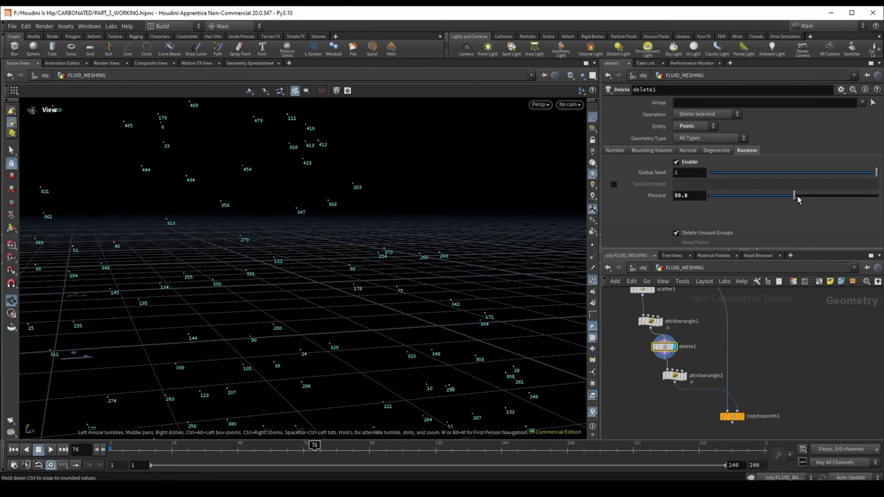
pyautogui.moveTo(795, 197); pyautogui.dragTo(798, 196)
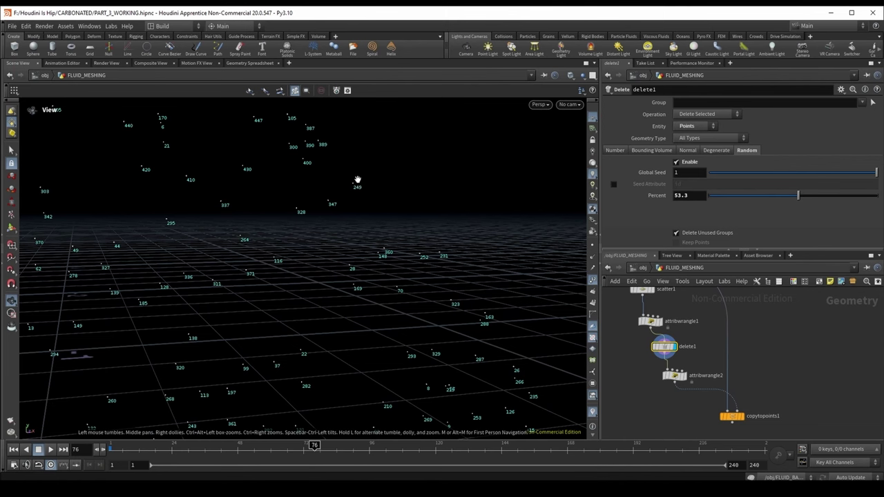
pyautogui.click(676, 376)
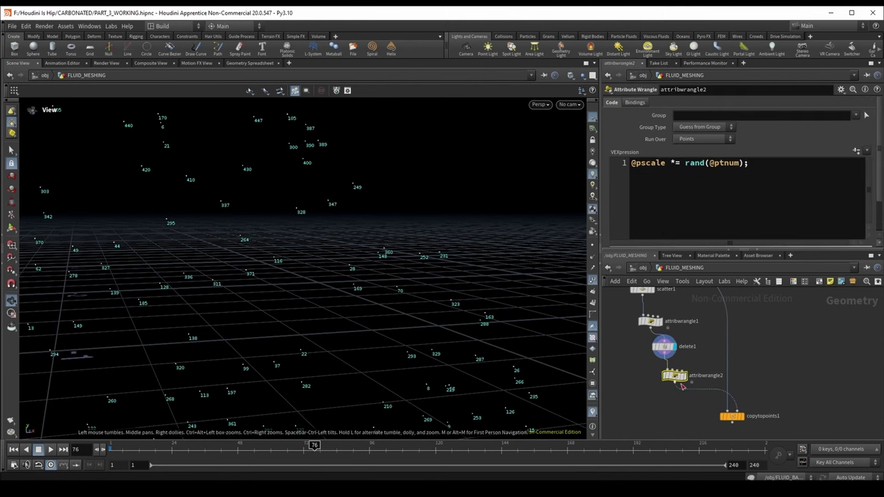
pyautogui.doubleClick(709, 163)
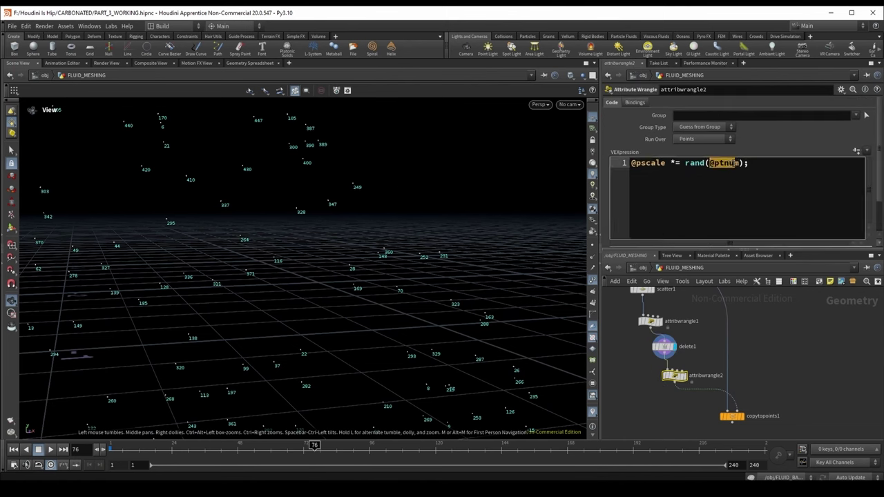
pyautogui.click(703, 163)
pyautogui.doubleClick(701, 163)
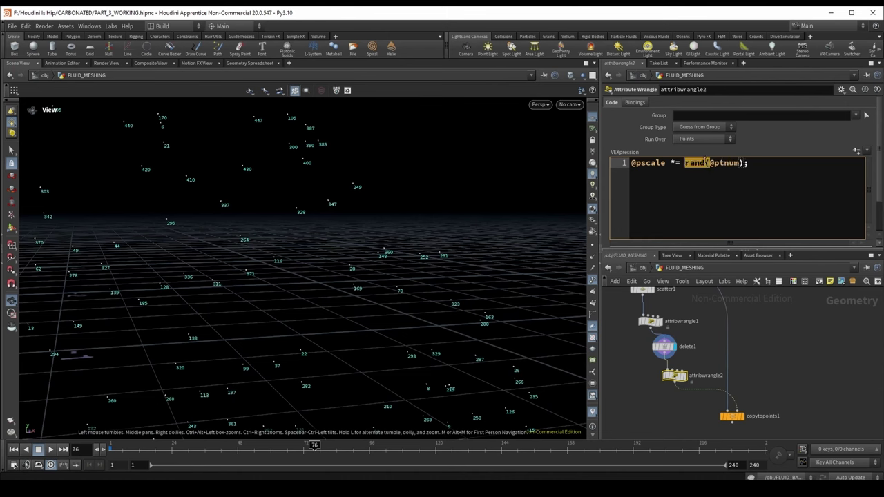
pyautogui.click(700, 164)
pyautogui.moveTo(708, 163); pyautogui.dragTo(740, 163)
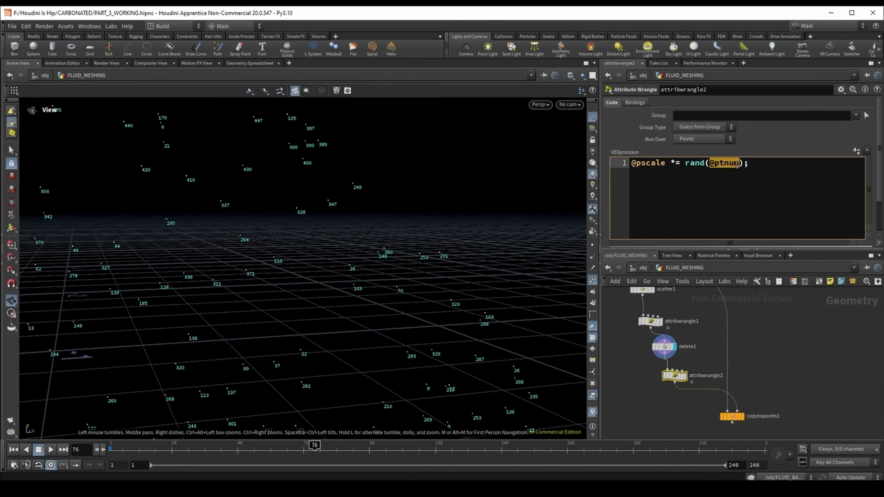
pyautogui.click(743, 421)
pyautogui.press('f')
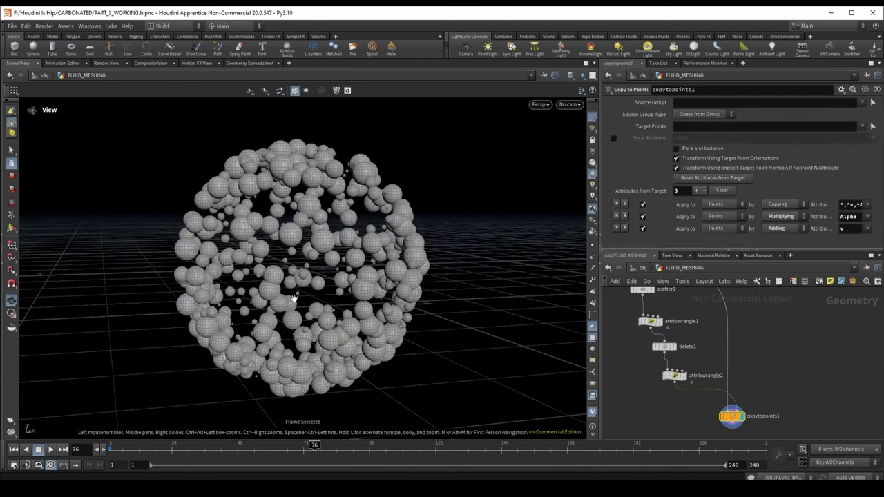
pyautogui.moveTo(294, 299); pyautogui.dragTo(277, 274)
# - Retune delete1's random deletion percent to about 63.5
pyautogui.click(673, 348)
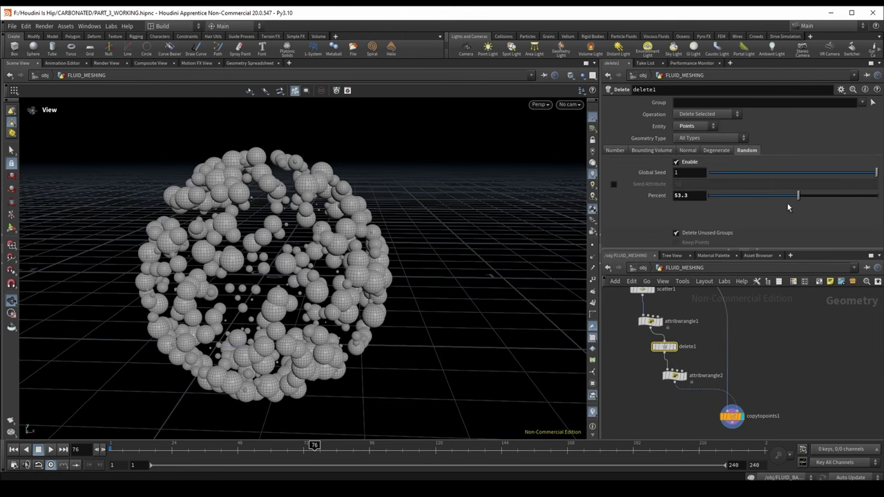
pyautogui.moveTo(788, 207); pyautogui.dragTo(815, 209)
pyautogui.moveTo(387, 228); pyautogui.dragTo(416, 206)
pyautogui.scroll(2, 417, 206)
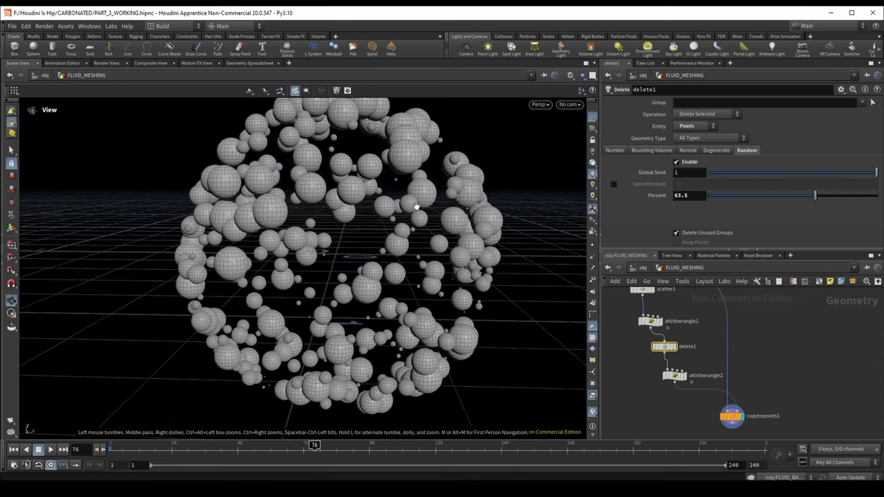
pyautogui.click(680, 380)
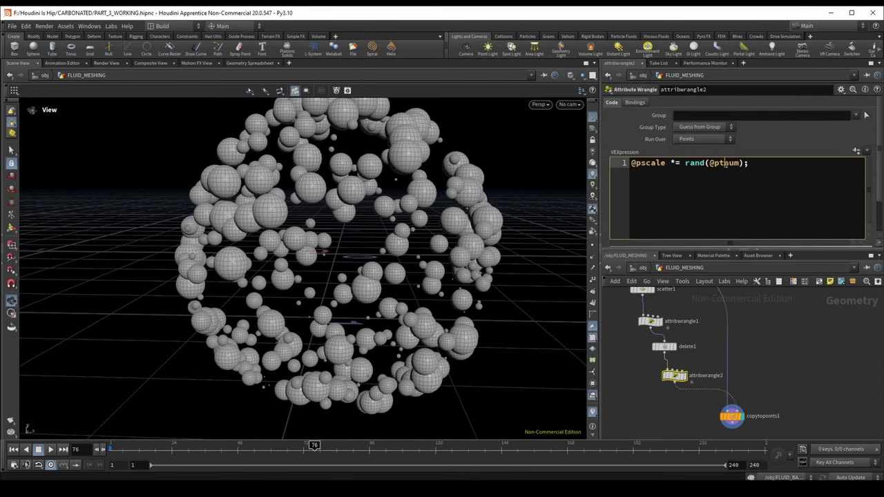
pyautogui.doubleClick(724, 163)
pyautogui.write('@id')
pyautogui.moveTo(355, 220); pyautogui.dragTo(358, 236)
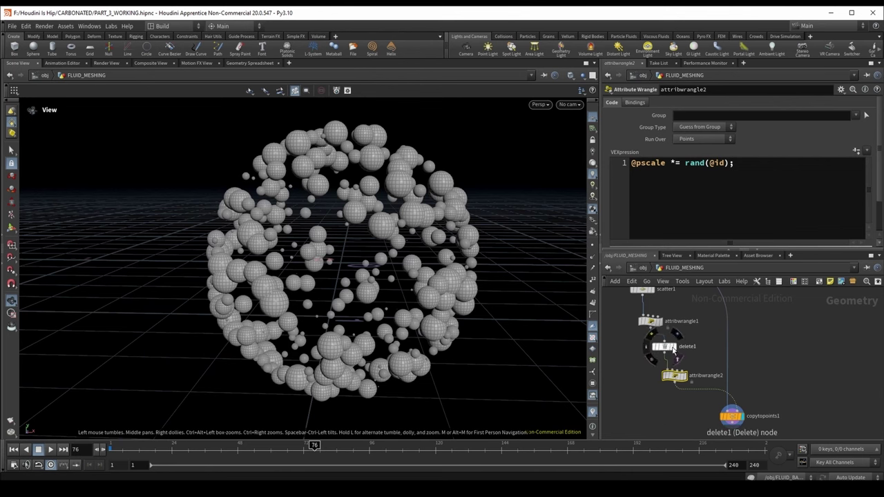
# - Readjust delete1's deletion percent and box-select the test scatter node chain
pyautogui.click(665, 346)
pyautogui.moveTo(792, 199); pyautogui.dragTo(842, 198)
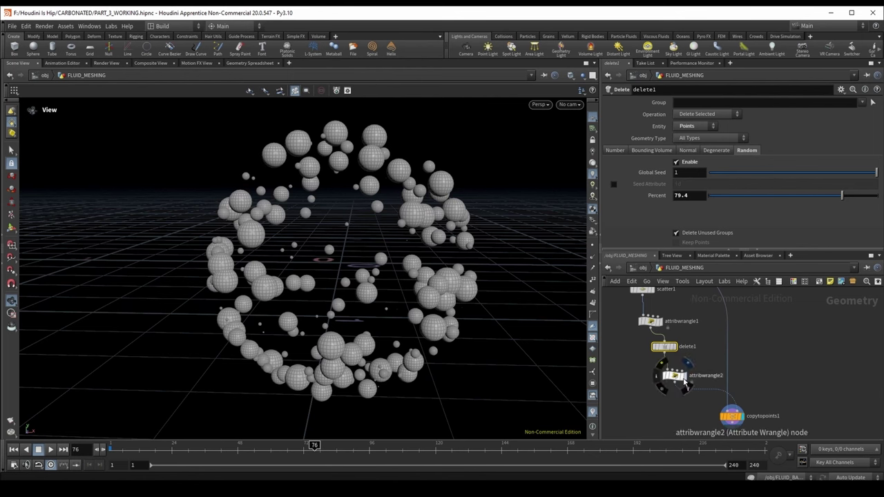
pyautogui.scroll(-3, 705, 419)
pyautogui.moveTo(692, 411); pyautogui.dragTo(791, 302)
# - Delete the test scatter chain and scrub through the frames to review the foam particles
pyautogui.press('Delete')
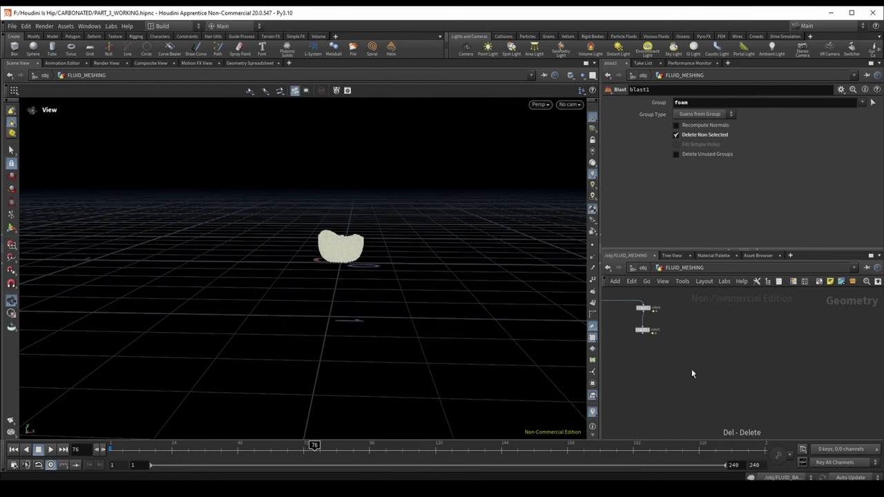
pyautogui.scroll(5, 312, 216)
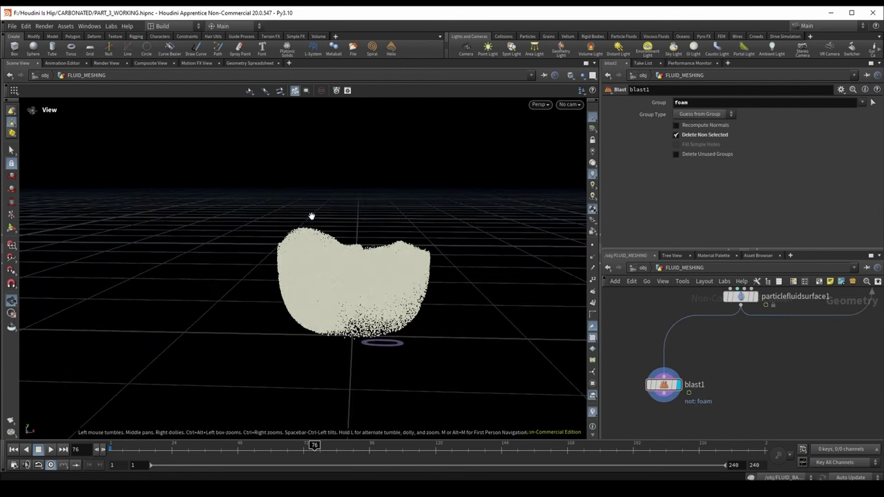
pyautogui.hotkey('ctrl', 'Up')
pyautogui.press('f')
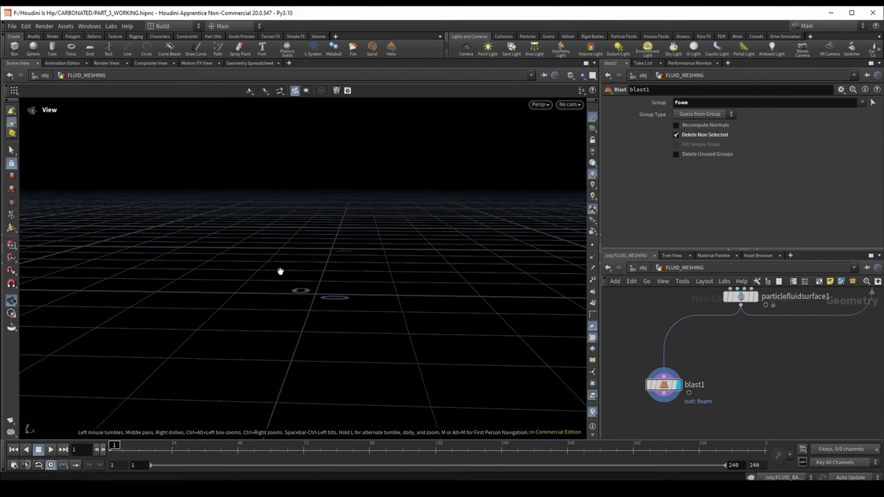
pyautogui.press('Up')
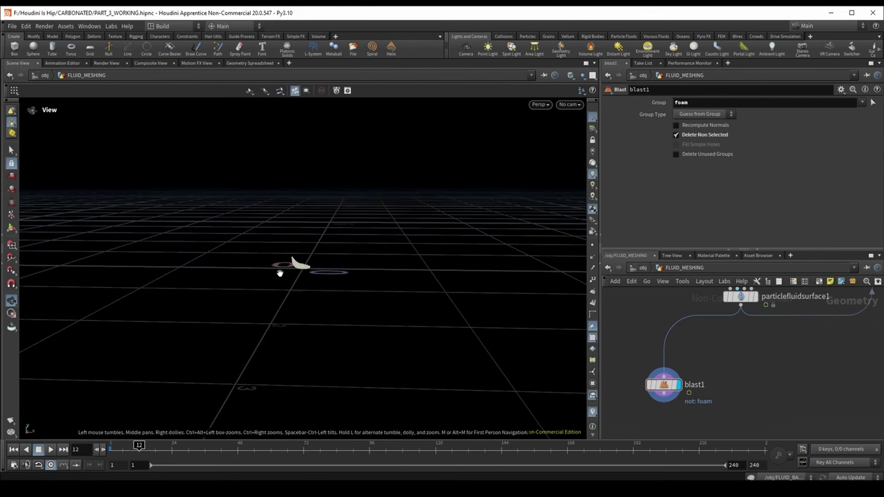
pyautogui.moveTo(303, 254); pyautogui.dragTo(373, 245)
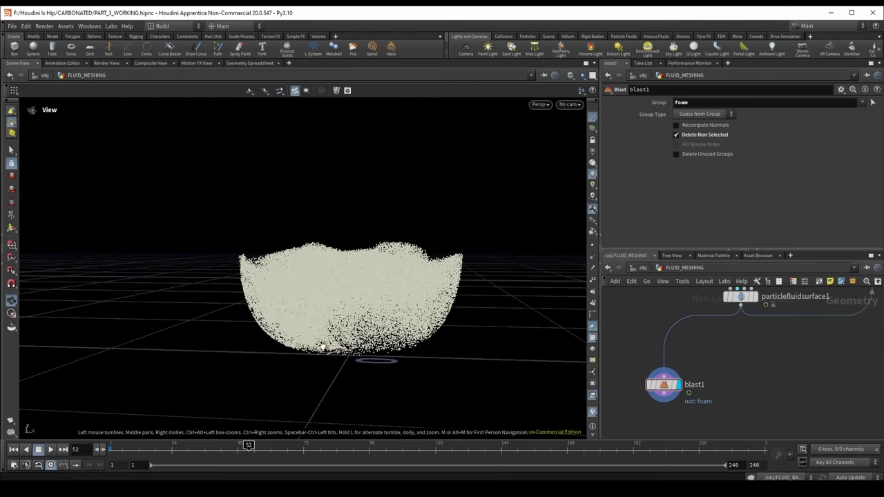
pyautogui.moveTo(247, 449); pyautogui.dragTo(286, 447)
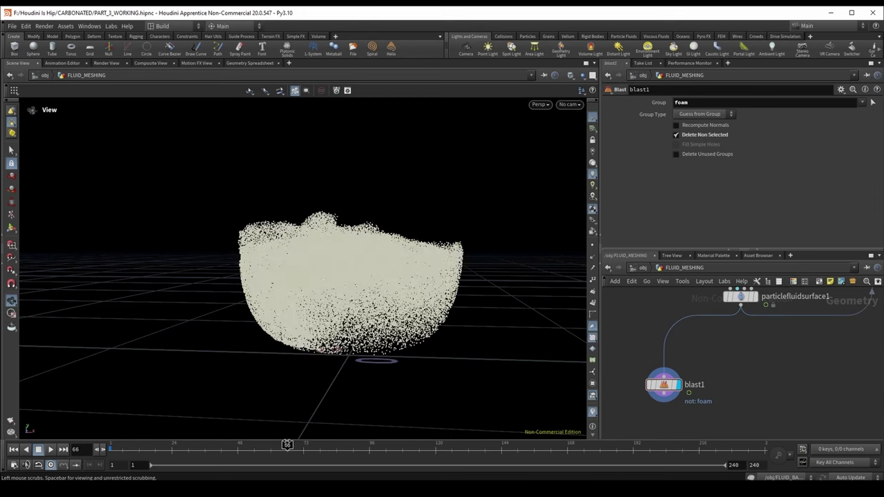
pyautogui.scroll(-3, 766, 360)
pyautogui.moveTo(766, 355); pyautogui.dragTo(716, 388, button='middle')
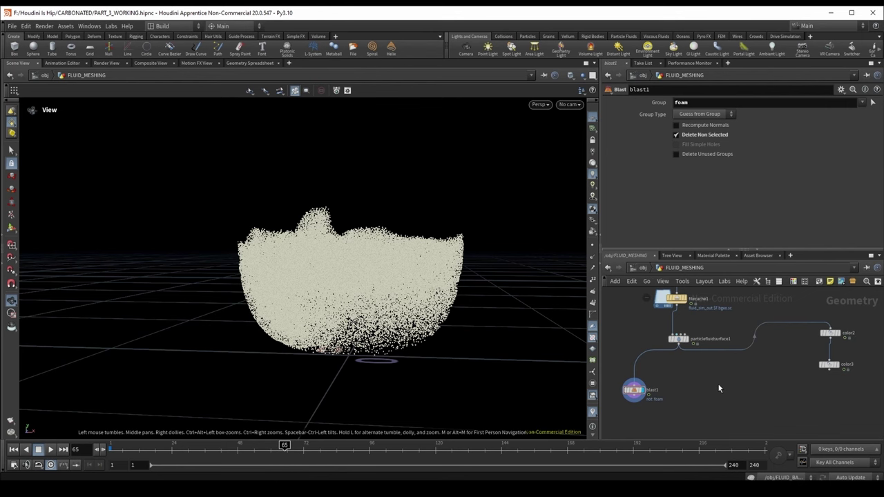
pyautogui.moveTo(146, 445); pyautogui.dragTo(235, 434)
pyautogui.moveTo(387, 228); pyautogui.dragTo(421, 201)
pyautogui.press('Right')
pyautogui.press('Right')
pyautogui.press('Right')
pyautogui.press('Right')
pyautogui.press('Right')
pyautogui.press('Right')
pyautogui.press('Right')
pyautogui.press('Right')
pyautogui.press('Right')
pyautogui.press('Right')
pyautogui.press('Right')
pyautogui.press('Right')
pyautogui.press('Right')
pyautogui.press('Right')
pyautogui.press('Right')
pyautogui.press('Right')
pyautogui.press('Right')
pyautogui.press('Right')
pyautogui.press('Right')
pyautogui.press('Right')
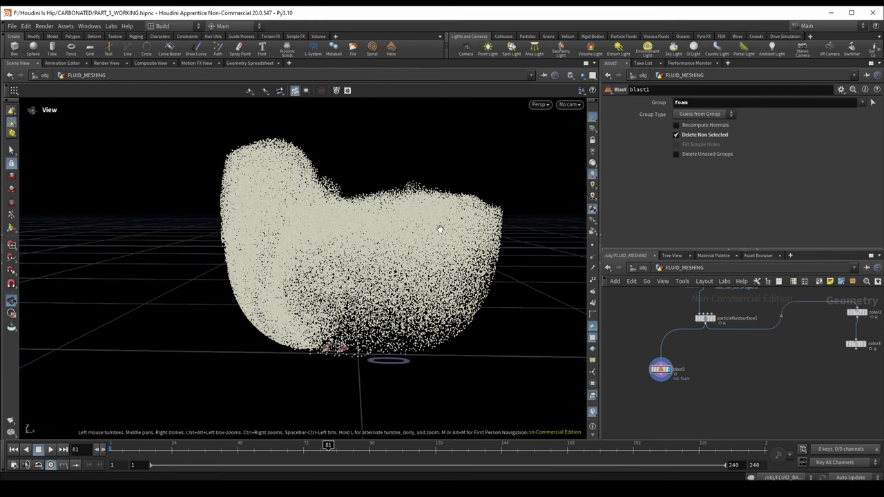
# - Add an Attribute VOP node and place it just below blast1
pyautogui.press('Tab')
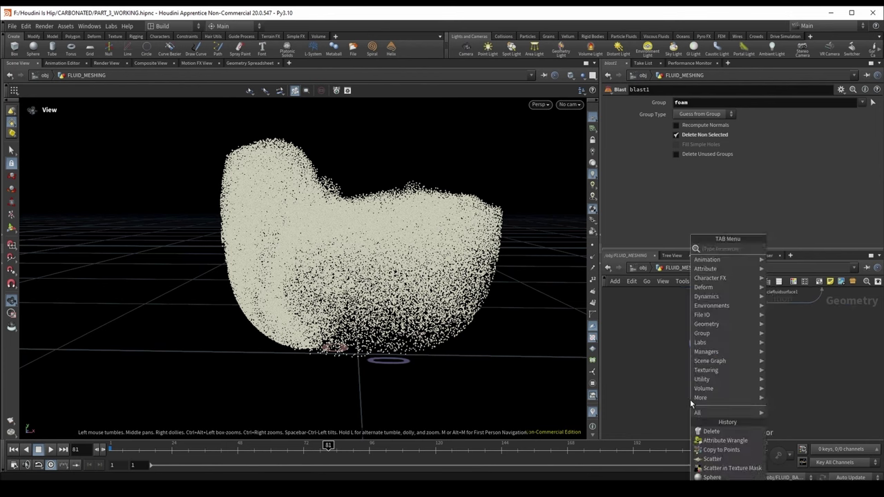
pyautogui.write('attribute vop')
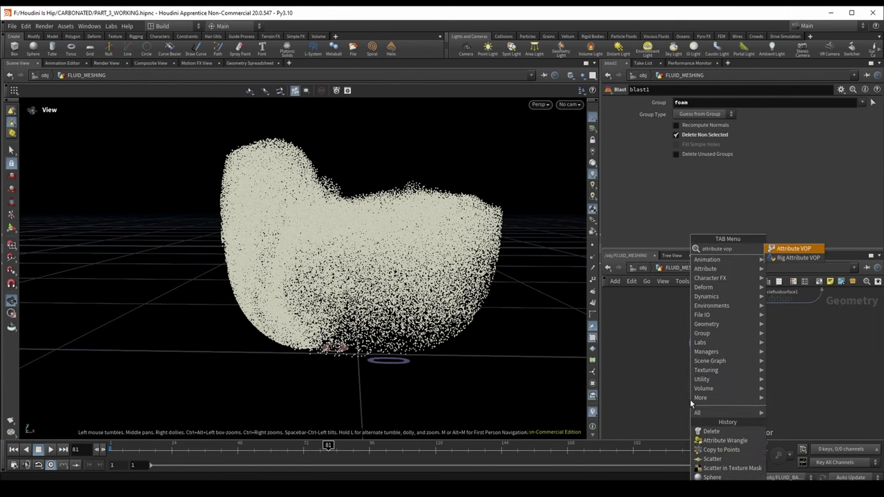
pyautogui.press('Return')
pyautogui.click(690, 399)
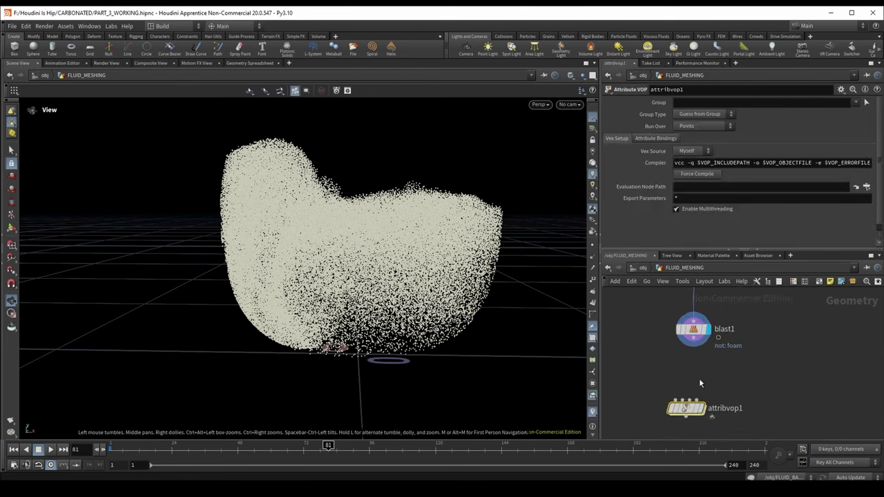
pyautogui.moveTo(688, 408); pyautogui.dragTo(696, 394)
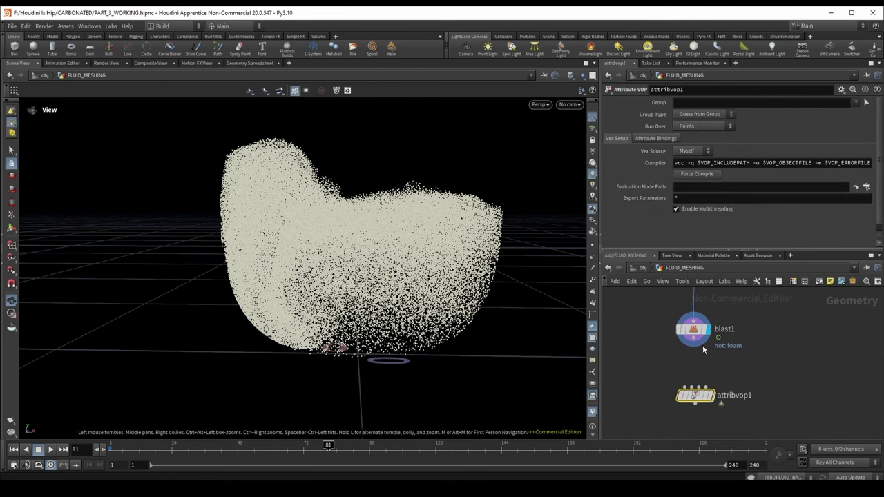
# - Wire blast1 into the Attribute VOP and set viewport particle display to Lit Spheres
pyautogui.click(693, 343)
pyautogui.click(696, 392)
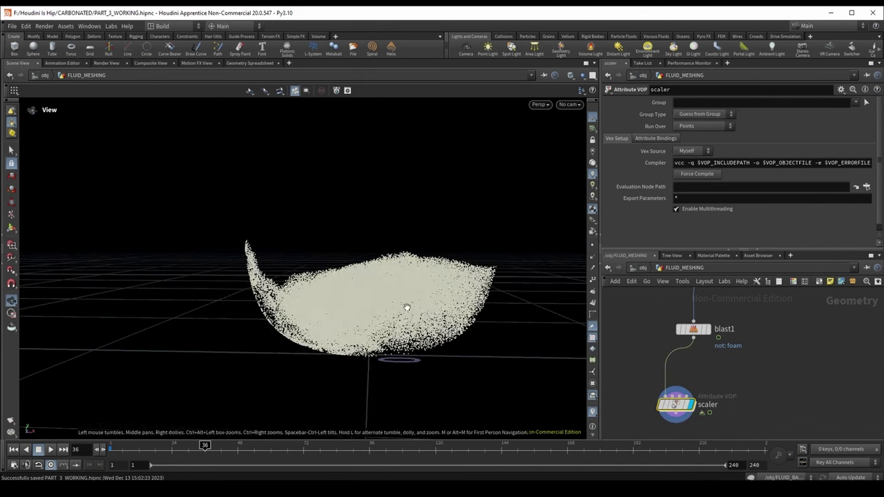
pyautogui.press('d')
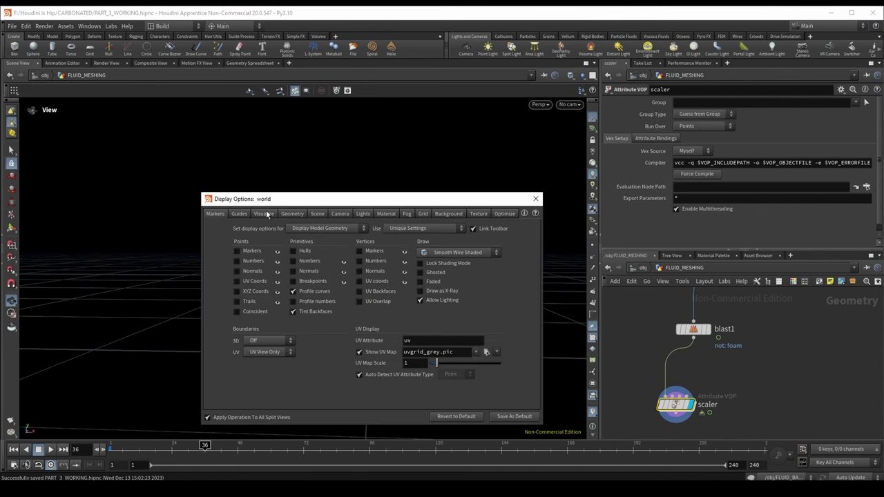
pyautogui.click(292, 213)
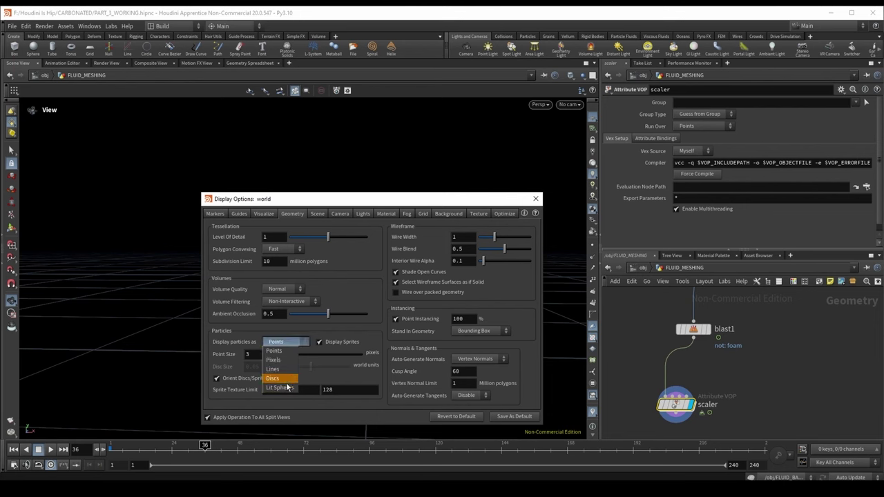
pyautogui.click(287, 388)
pyautogui.click(535, 199)
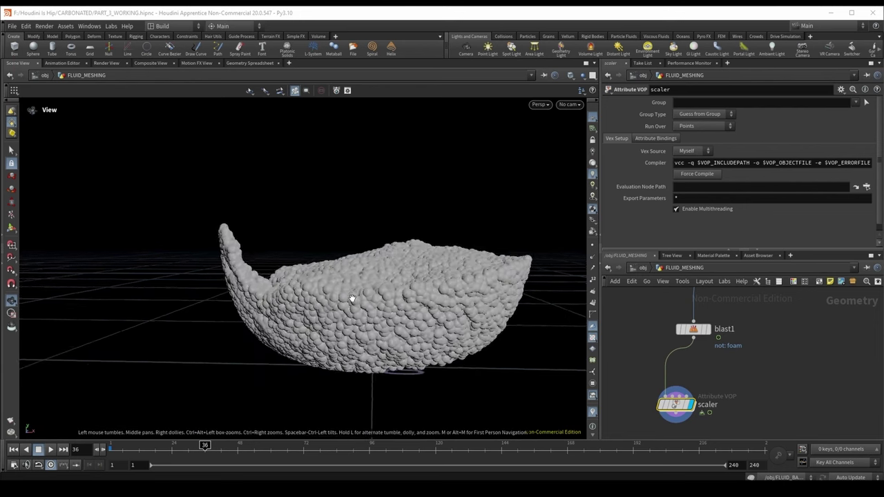
pyautogui.moveTo(160, 448); pyautogui.dragTo(231, 470)
pyautogui.click(250, 63)
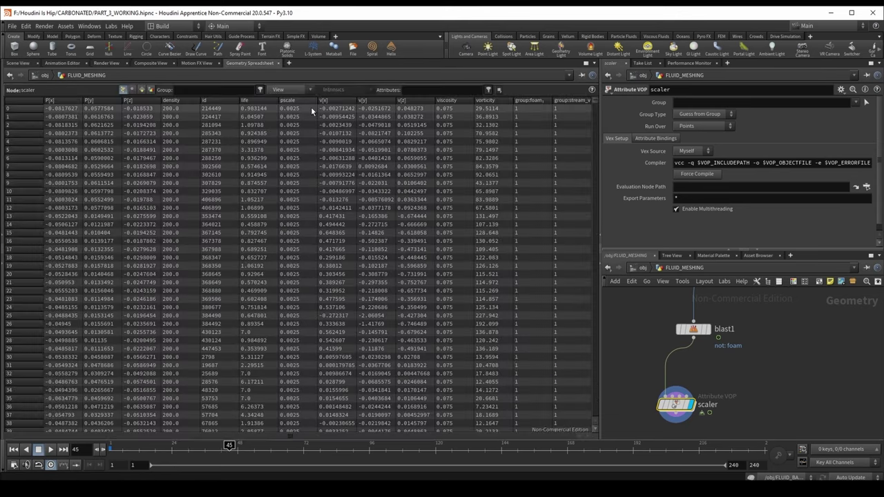
pyautogui.click(289, 102)
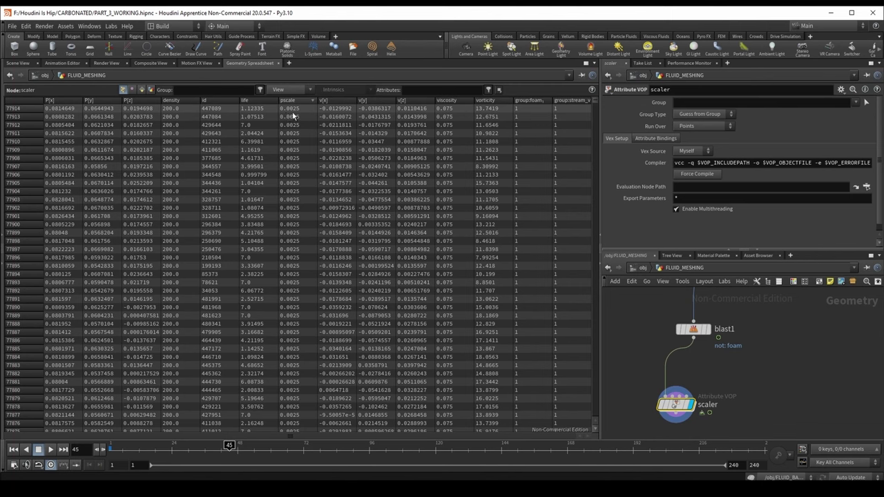
pyautogui.click(17, 62)
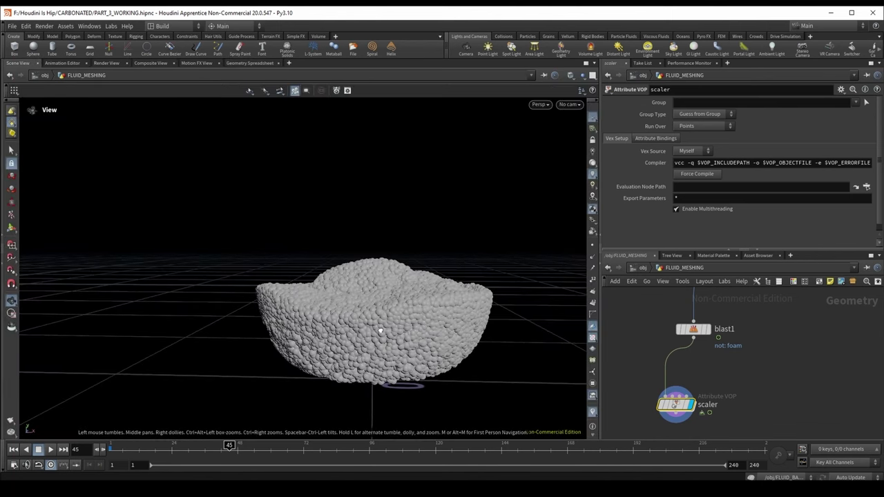
pyautogui.scroll(10, 380, 332)
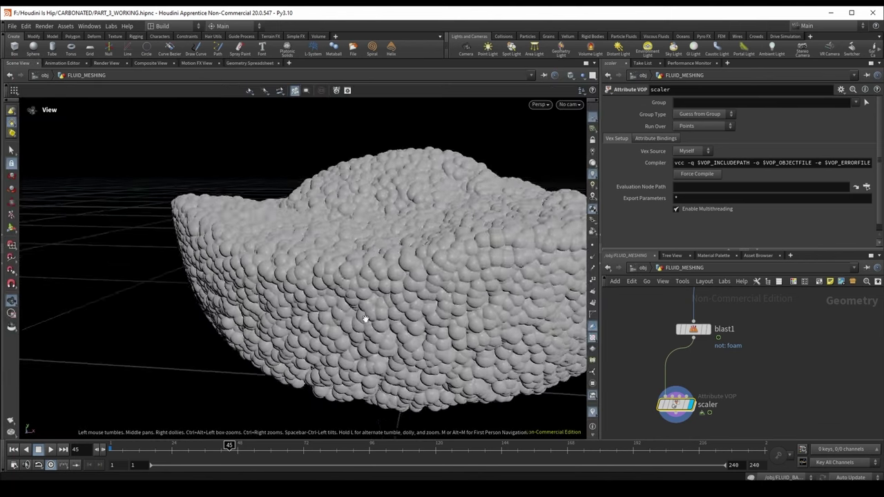
pyautogui.moveTo(365, 319); pyautogui.dragTo(295, 272)
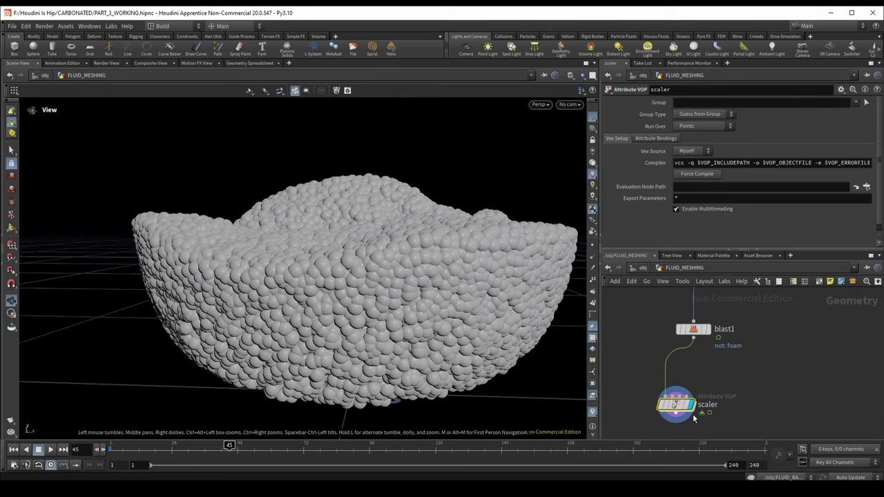
# - Dive into the scaler VOP network and move geometryvopoutput1 further right
pyautogui.doubleClick(684, 407)
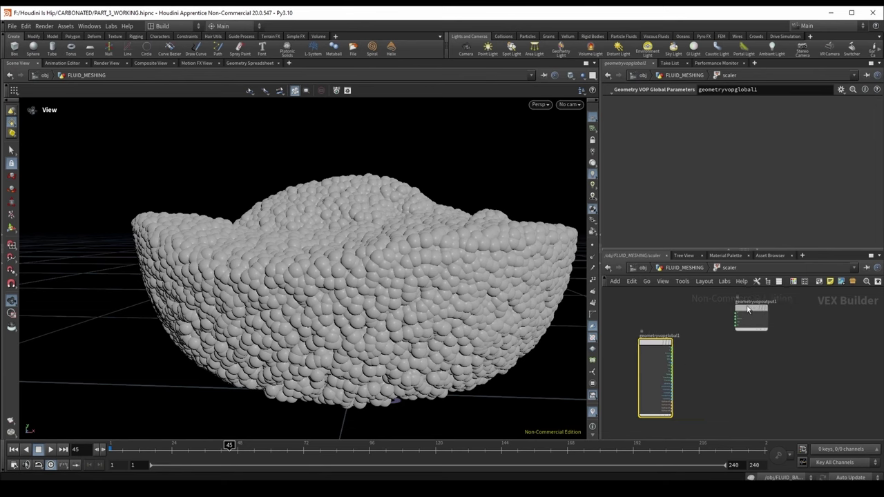
pyautogui.moveTo(748, 308); pyautogui.dragTo(787, 330)
pyautogui.scroll(-2, 711, 338)
pyautogui.scroll(3, 730, 346)
pyautogui.scroll(-2, 751, 363)
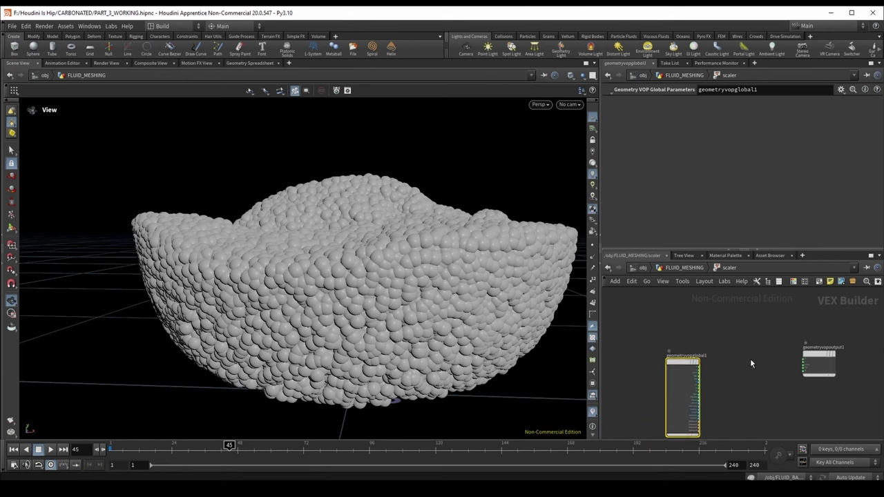
pyautogui.scroll(1, 730, 352)
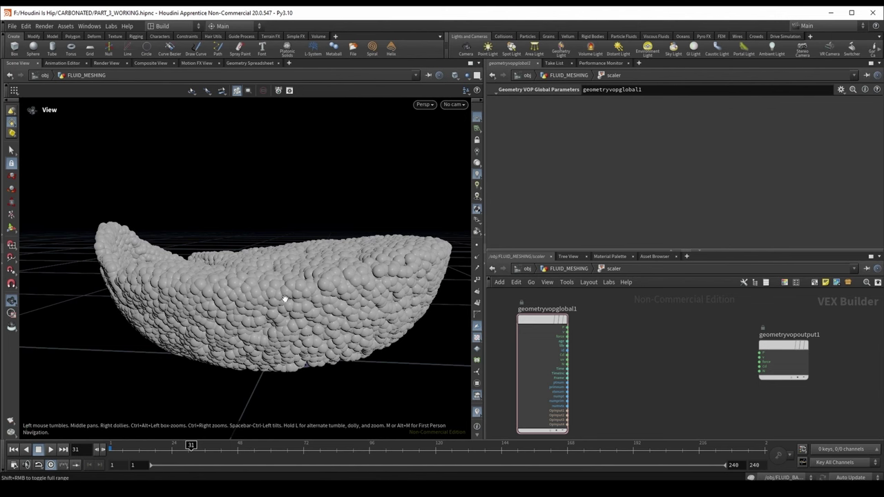
pyautogui.moveTo(255, 323); pyautogui.dragTo(178, 270)
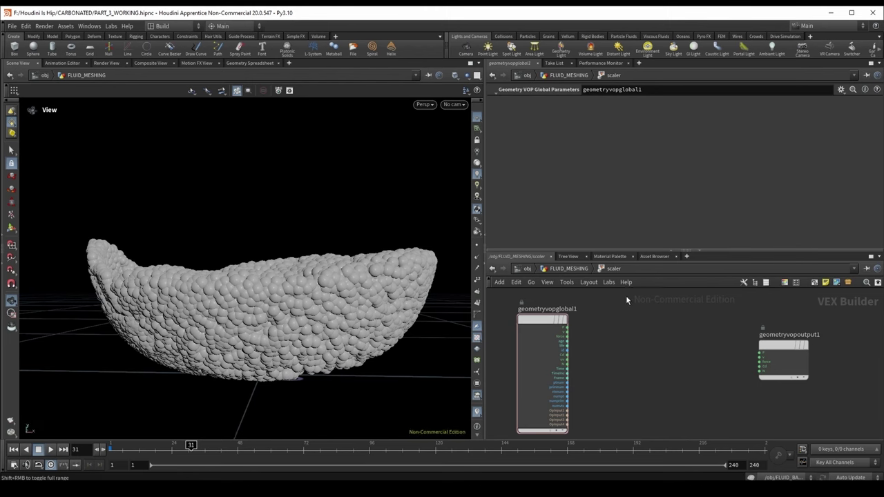
# - Back at FLUID_MESHING, add a node from the 'vdb from' search below scaler and display its bounding box
pyautogui.press('u')
pyautogui.press('Tab')
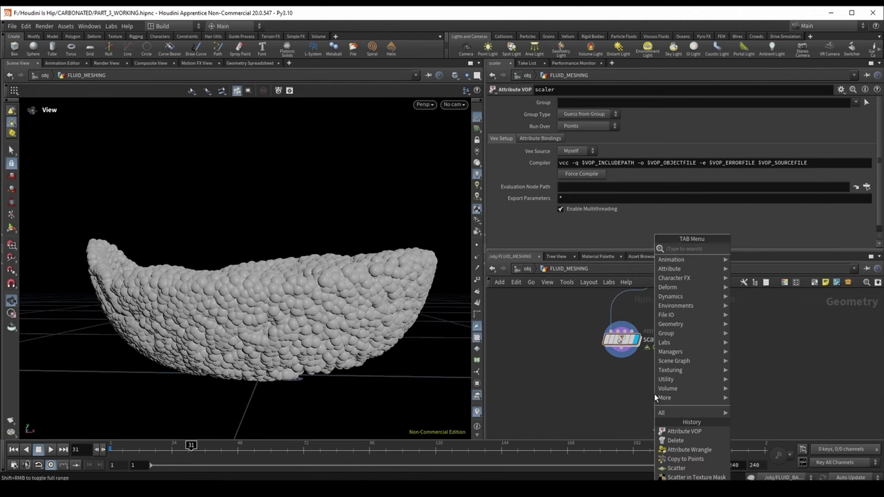
pyautogui.write('vdb from')
pyautogui.press('Return')
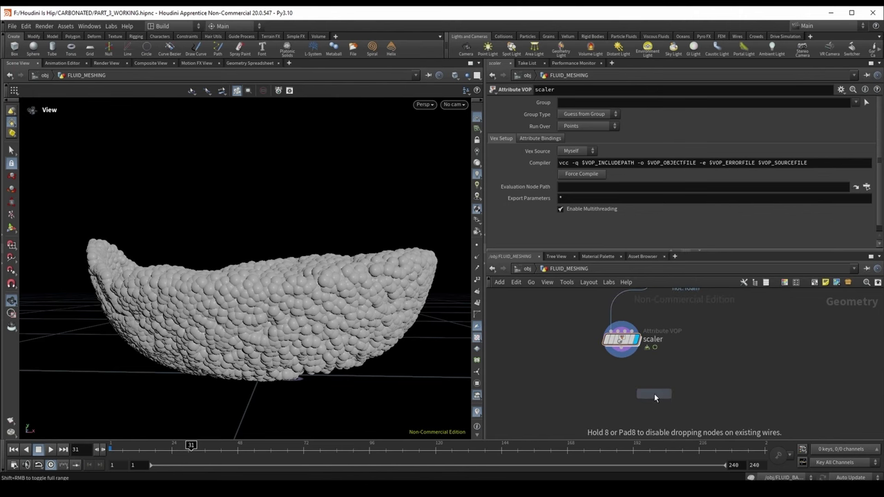
pyautogui.click(655, 395)
pyautogui.click(667, 394)
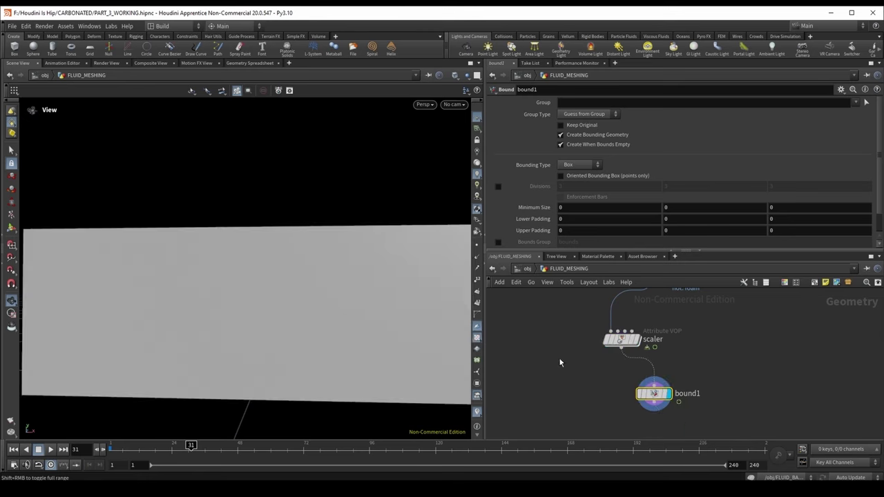
# - Compare the bounding box with scaler's output across frames, then delete bound1
pyautogui.scroll(-5, 256, 315)
pyautogui.moveTo(256, 315); pyautogui.dragTo(276, 317)
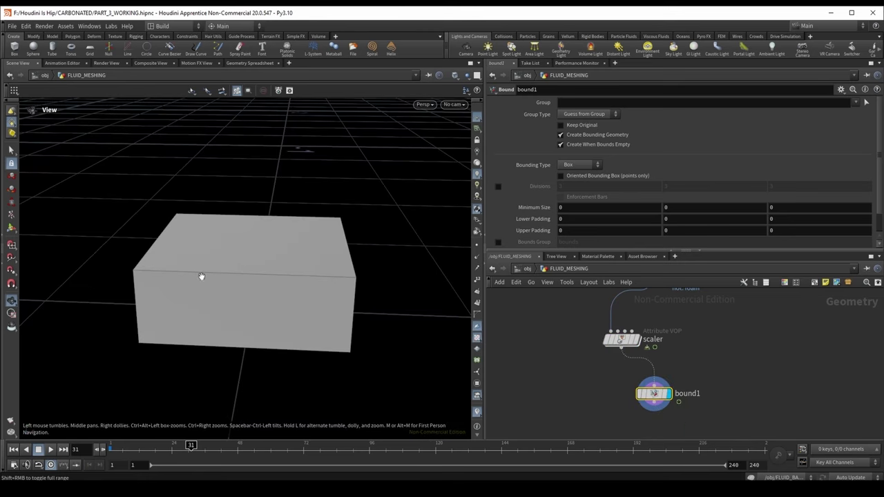
pyautogui.click(613, 338)
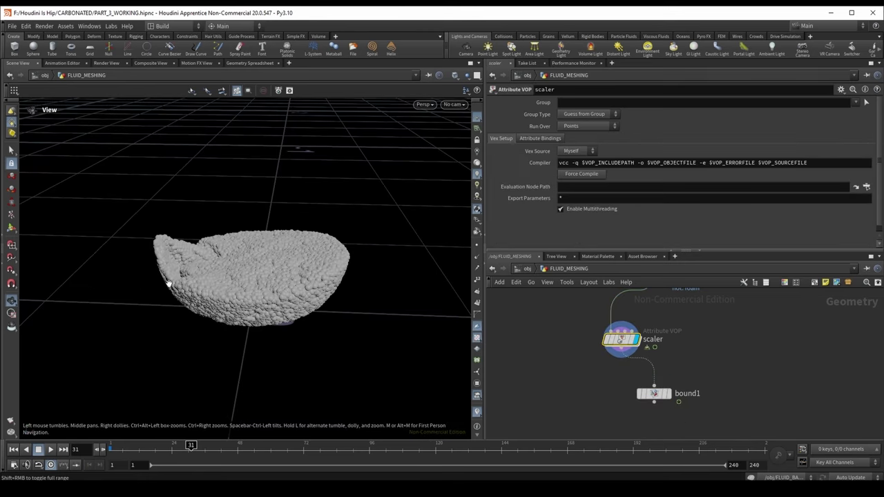
pyautogui.click(665, 394)
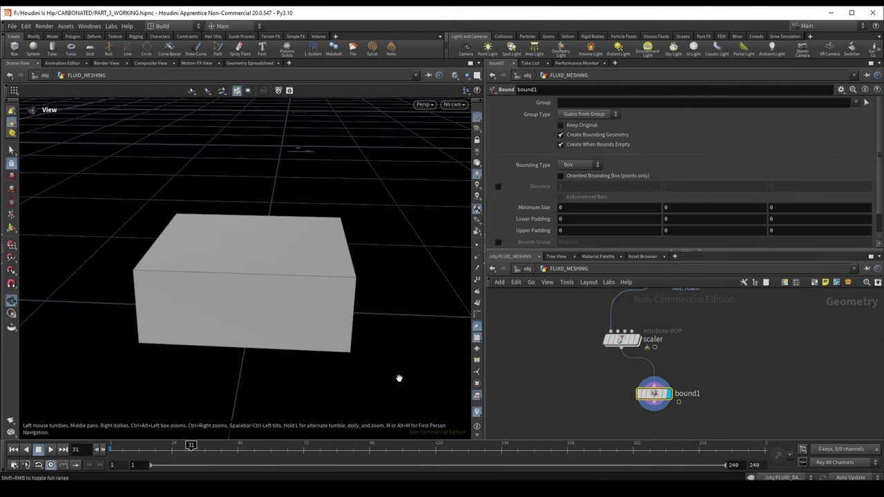
pyautogui.moveTo(288, 445); pyautogui.dragTo(210, 445)
pyautogui.click(636, 340)
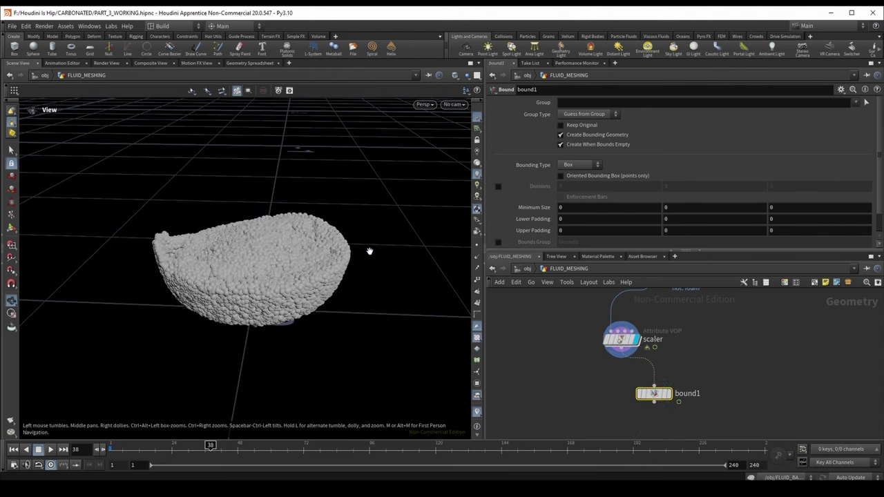
pyautogui.press('Delete')
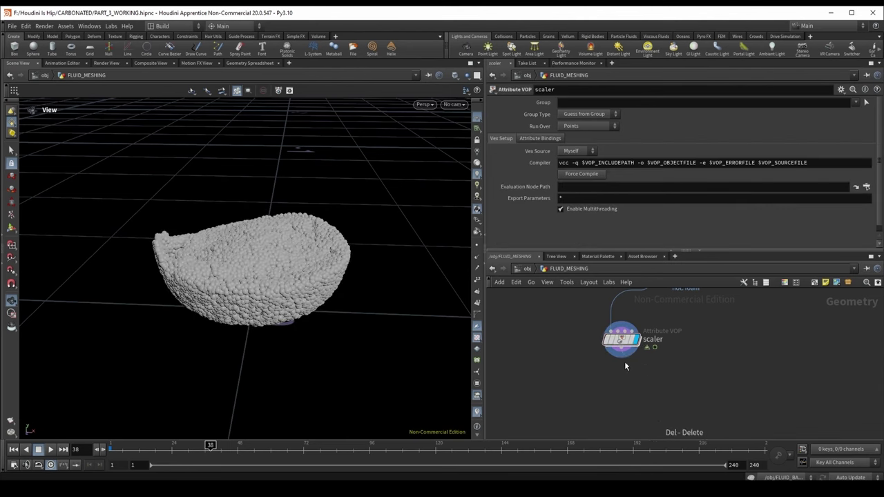
pyautogui.rightClick(636, 339)
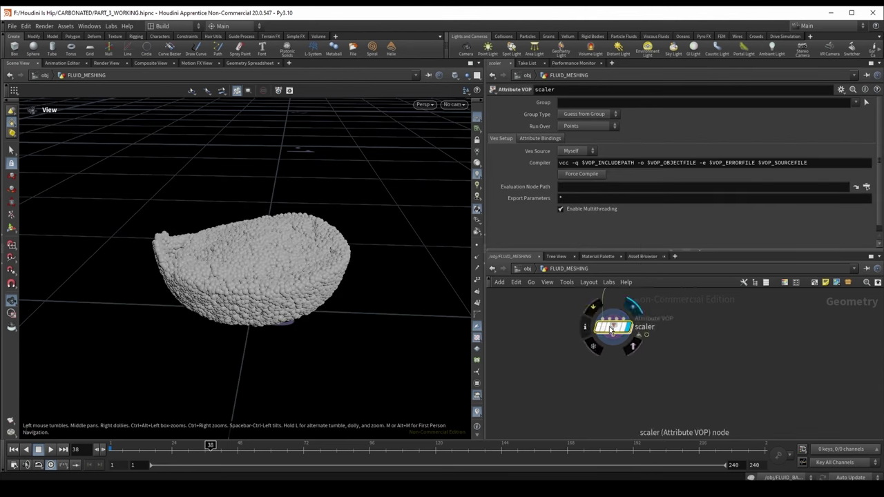
# - Inside scaler, add a Relative to Bounding Box node fed by OpInput1, with Input set to First Input
pyautogui.doubleClick(621, 339)
pyautogui.press('Tab')
pyautogui.write('rel')
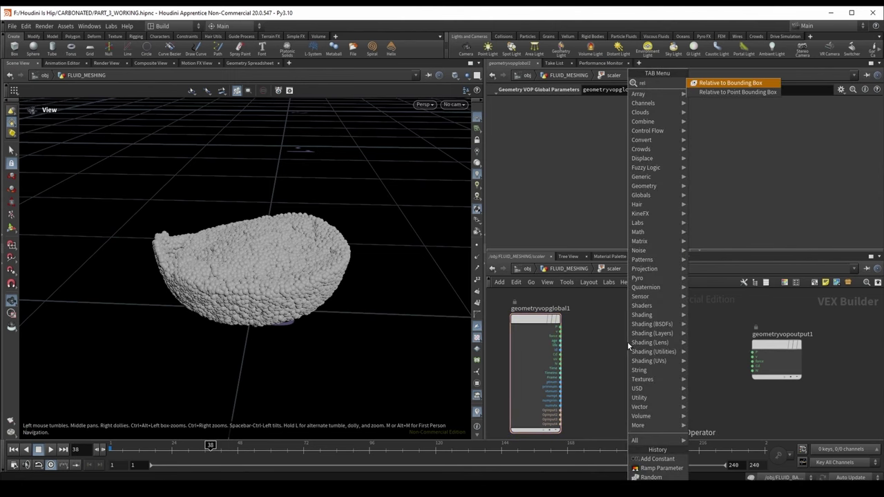
pyautogui.press('Return')
pyautogui.scroll(2, 593, 382)
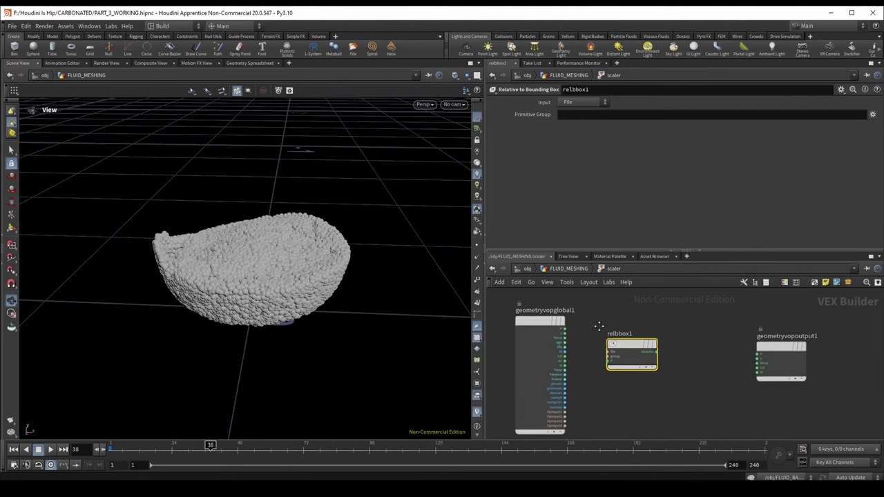
pyautogui.scroll(1, 588, 395)
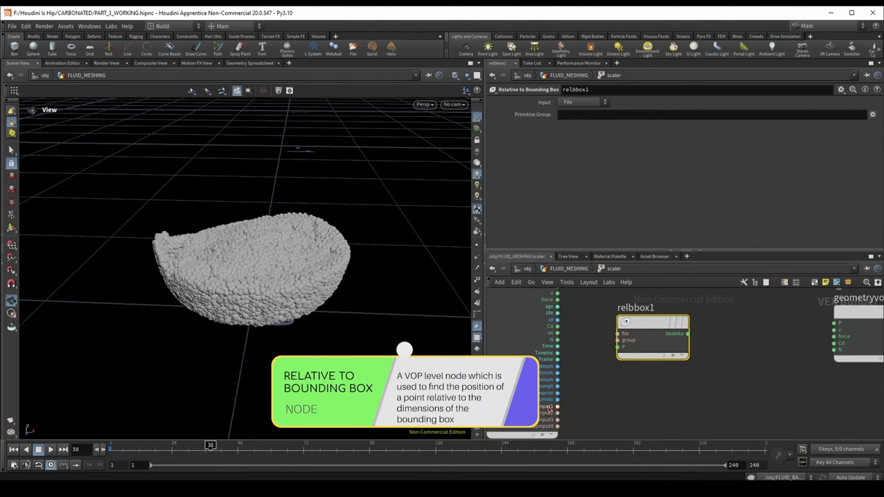
pyautogui.scroll(2, 558, 406)
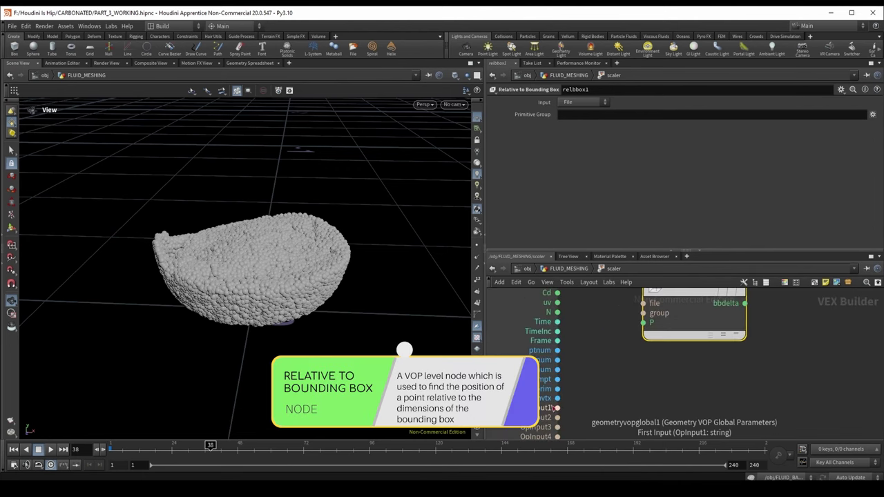
pyautogui.scroll(-2, 554, 407)
pyautogui.click(568, 407)
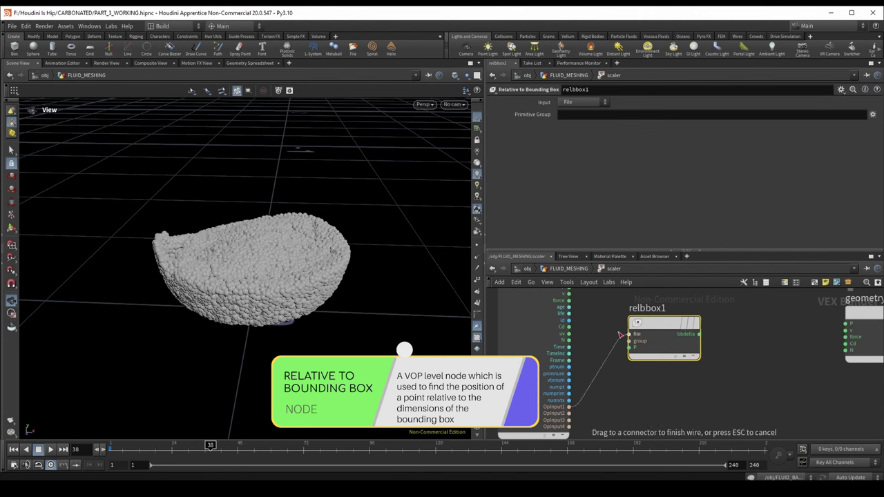
pyautogui.click(620, 335)
pyautogui.click(584, 103)
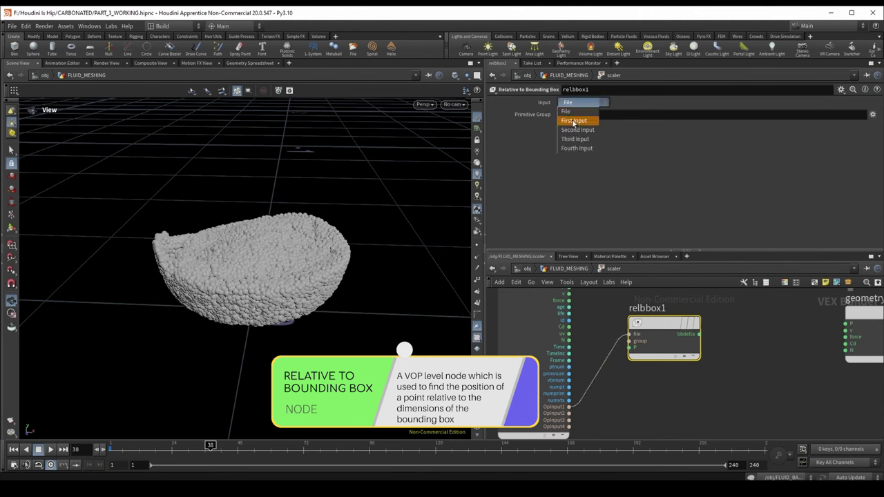
pyautogui.click(576, 121)
# - Wire the global P output into relbbox1's P input and reposition relbbox1
pyautogui.click(568, 76)
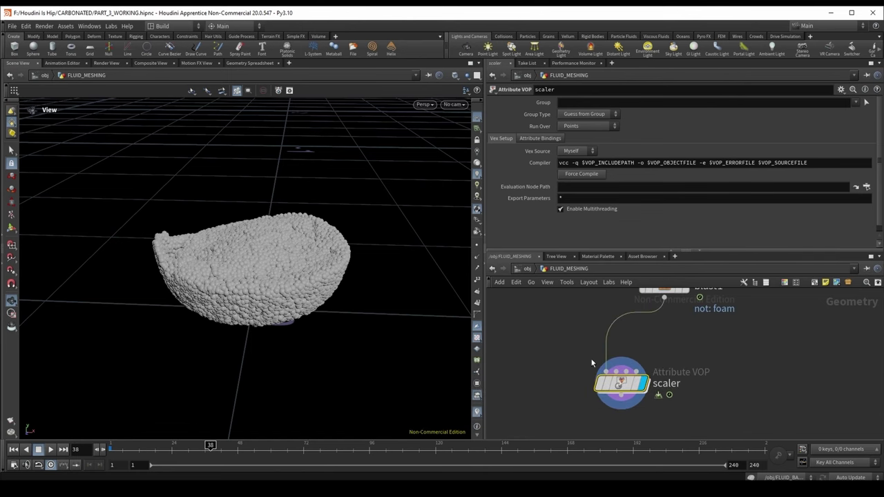
pyautogui.doubleClick(621, 377)
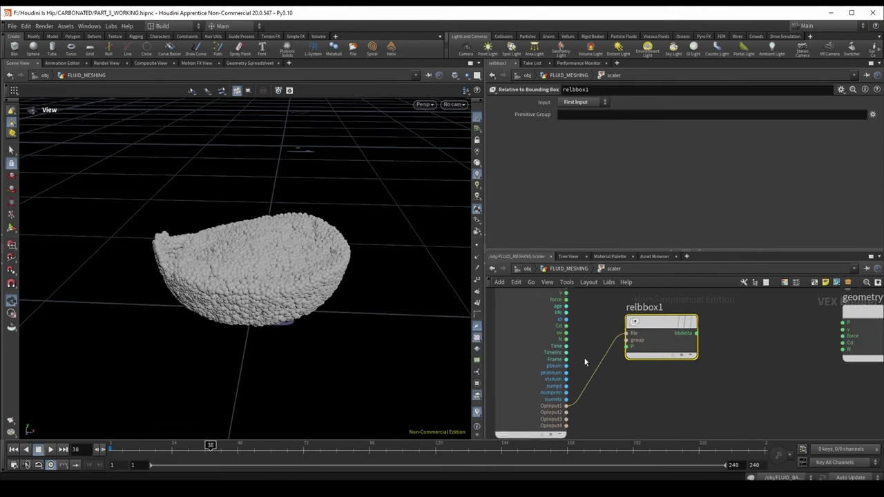
pyautogui.moveTo(579, 311); pyautogui.dragTo(587, 351, button='middle')
pyautogui.moveTo(581, 331); pyautogui.dragTo(638, 387)
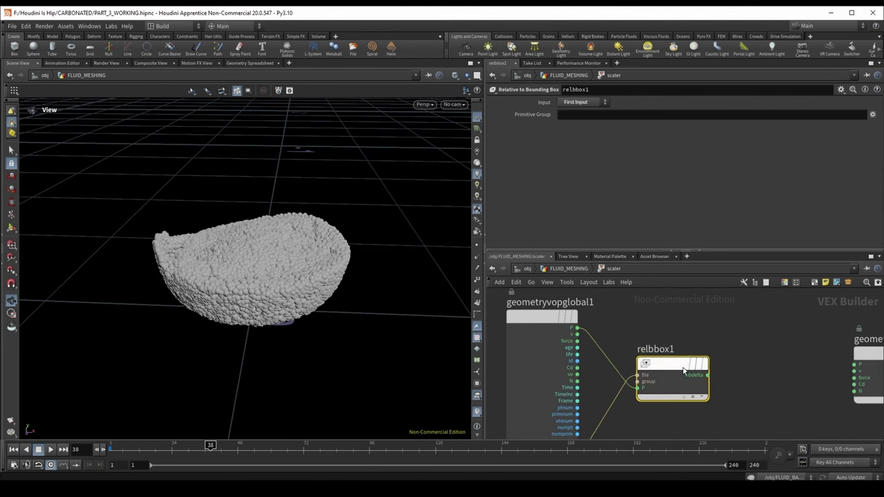
pyautogui.moveTo(663, 352); pyautogui.dragTo(532, 319)
pyautogui.moveTo(242, 288); pyautogui.dragTo(226, 285)
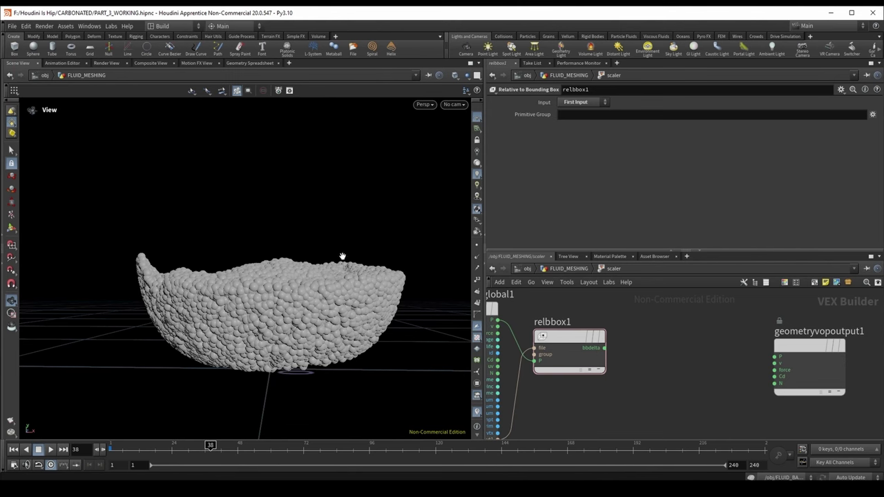
# - Add a Vector to Float node fed by bbdelta and tidy the node layout
pyautogui.press('Tab')
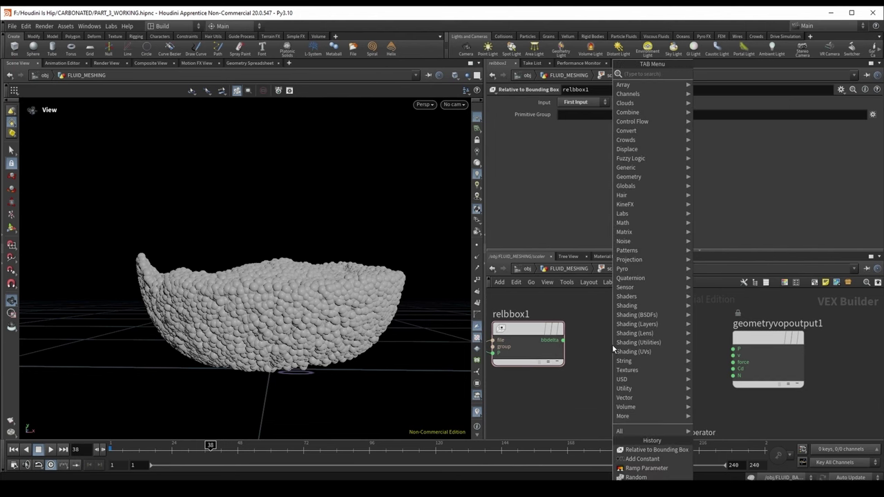
pyautogui.write('vector to float')
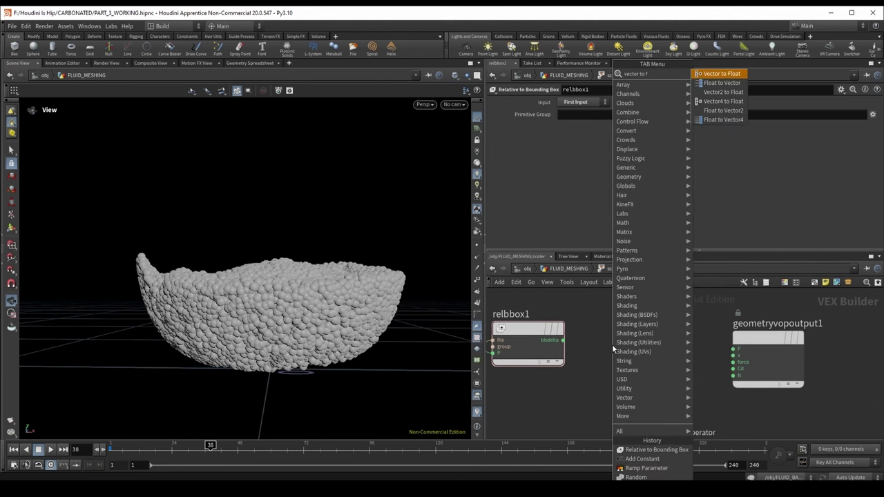
pyautogui.press('Return')
pyautogui.click(619, 343)
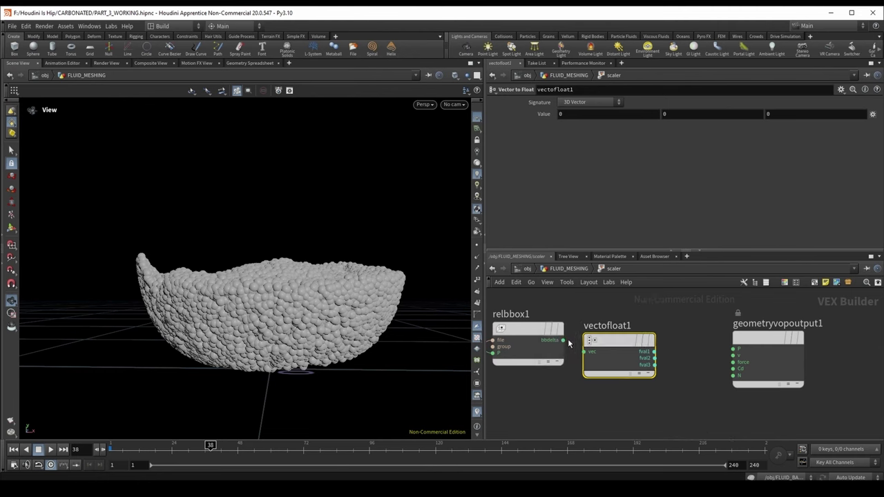
pyautogui.moveTo(563, 340); pyautogui.dragTo(585, 352)
pyautogui.moveTo(759, 343); pyautogui.dragTo(809, 347)
pyautogui.moveTo(638, 345); pyautogui.dragTo(657, 331)
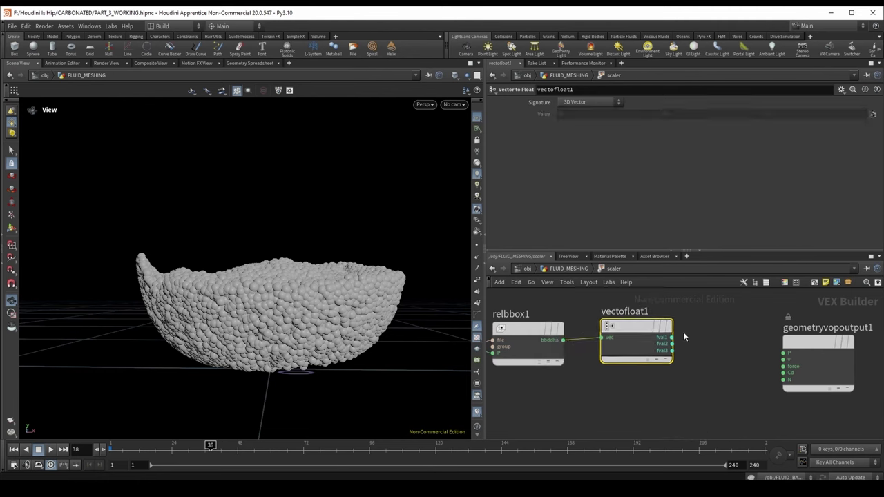
pyautogui.scroll(-2, 711, 363)
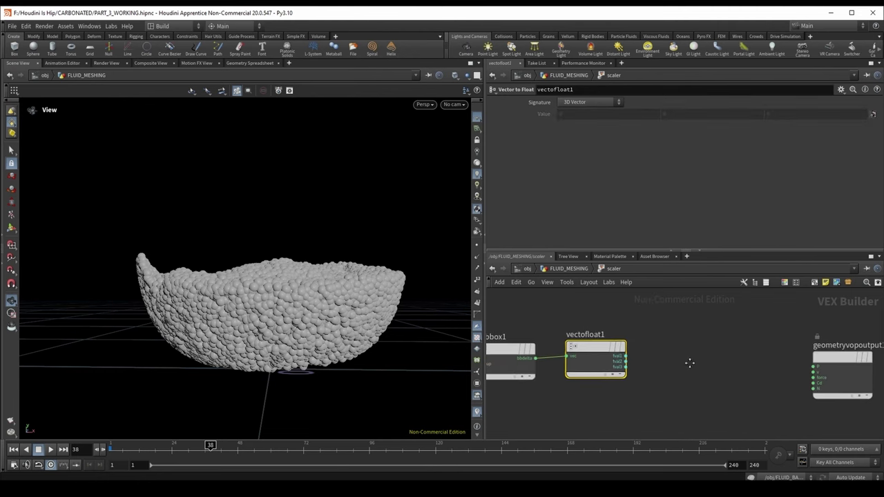
# - Add a Ramp Parameter named y_scaler, wired from vectofloat1's fval1
pyautogui.press('Tab')
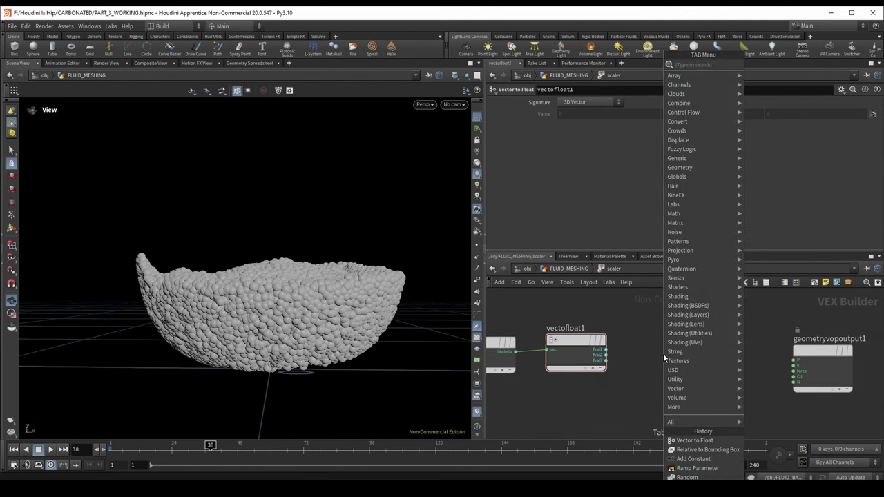
pyautogui.write('ramp p')
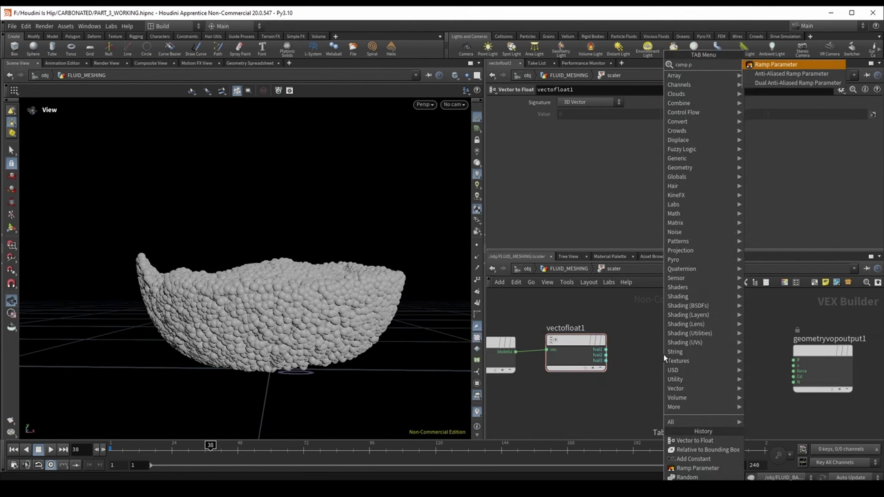
pyautogui.press('Return')
pyautogui.click(663, 354)
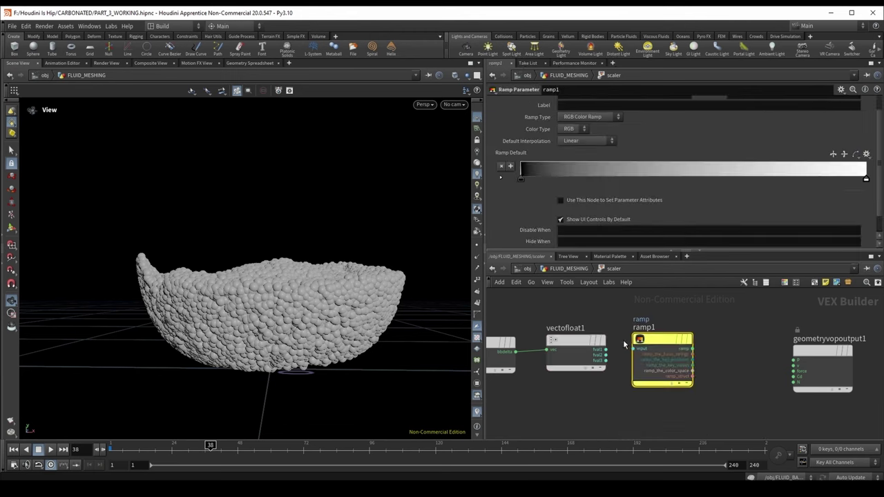
pyautogui.scroll(1, 704, 335)
pyautogui.scroll(1, 602, 351)
pyautogui.click(607, 349)
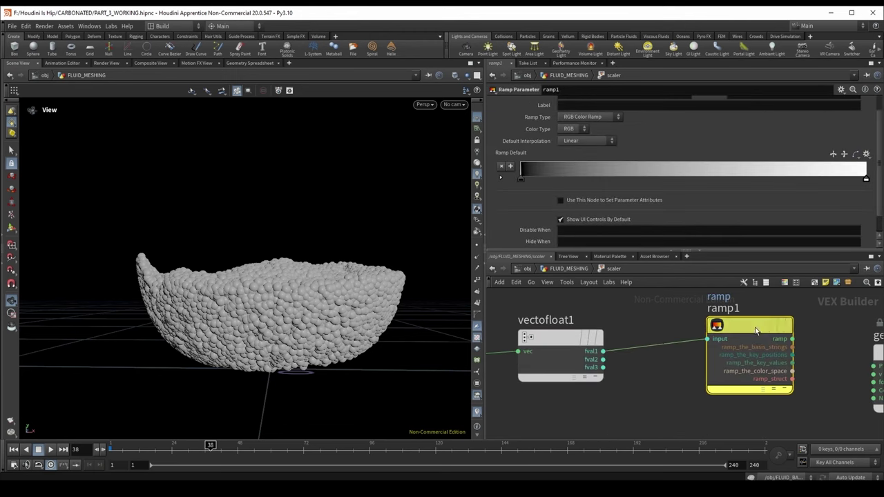
pyautogui.click(706, 345)
pyautogui.scroll(1, 593, 104)
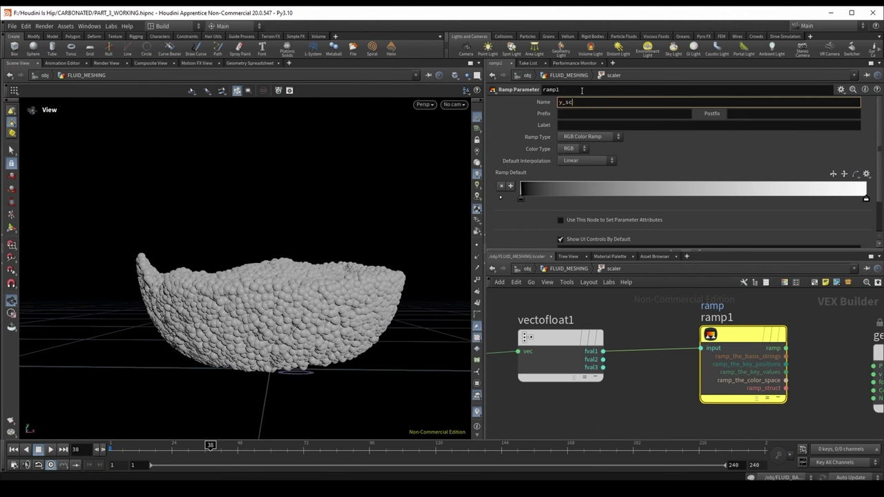
pyautogui.write('er')
pyautogui.press('Return')
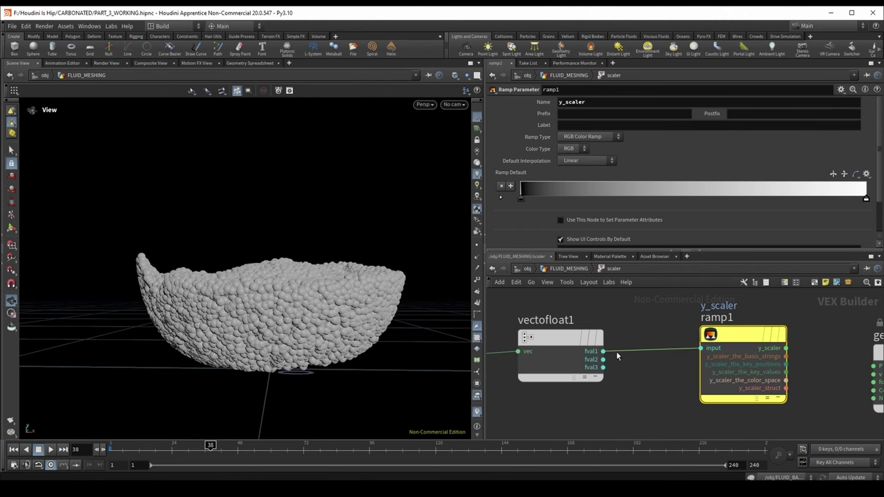
# - Drive y_scaler from fval2 instead and make it a Spline Ramp (float)
pyautogui.moveTo(632, 351); pyautogui.dragTo(696, 341)
pyautogui.click(591, 136)
pyautogui.click(568, 156)
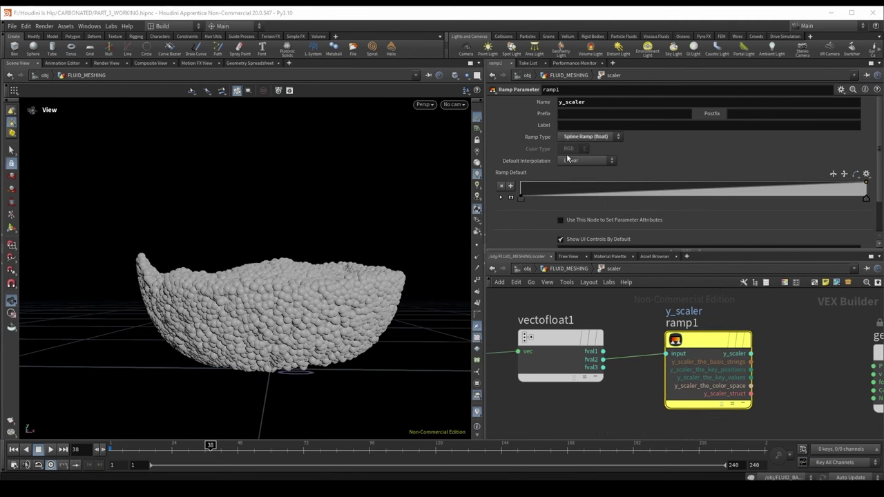
pyautogui.scroll(-4, 807, 368)
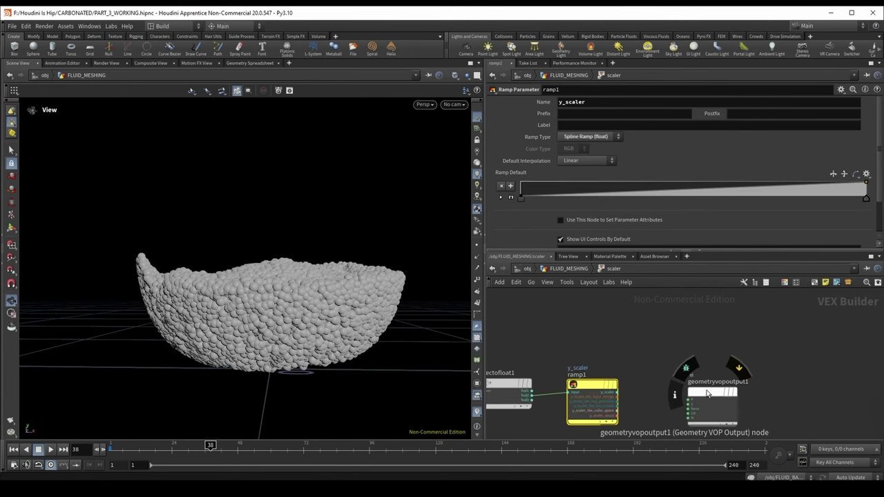
pyautogui.press('Tab')
# - Add a Parameter node named uniform_scale inside scaler
pyautogui.write('param')
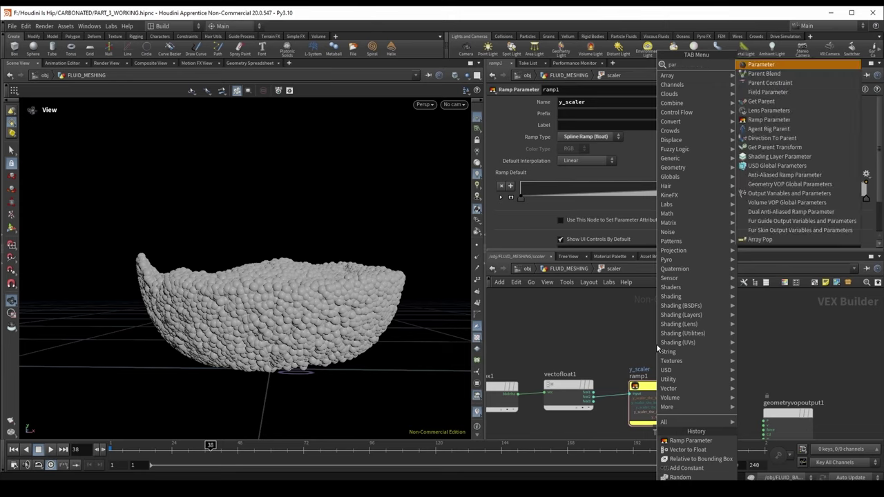
pyautogui.press('Return')
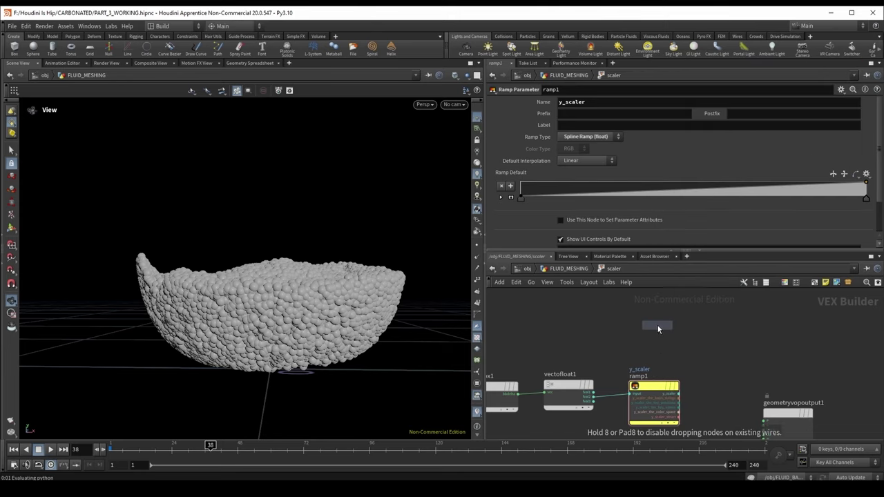
pyautogui.click(656, 324)
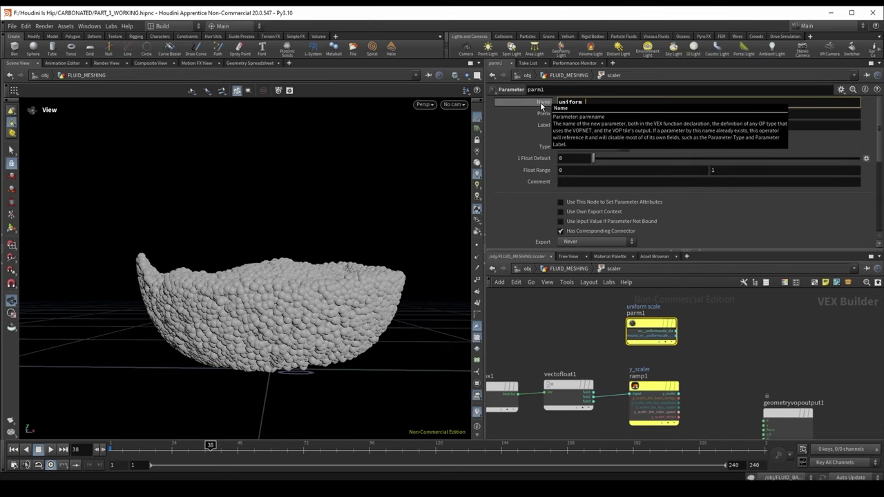
pyautogui.write('le')
pyautogui.press('Return')
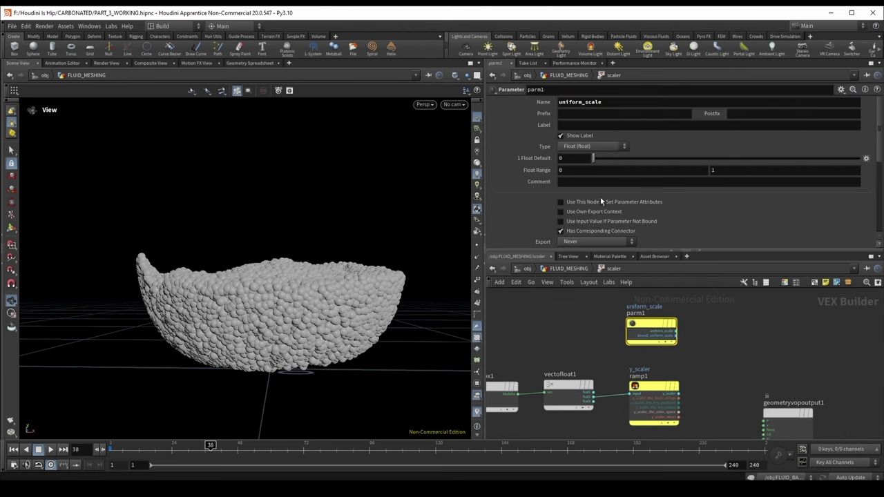
pyautogui.moveTo(704, 350); pyautogui.dragTo(627, 335, button='middle')
# - Add a Multiply node fed by the y_scaler ramp output
pyautogui.press('Tab')
pyautogui.press('Escape')
pyautogui.press('Tab')
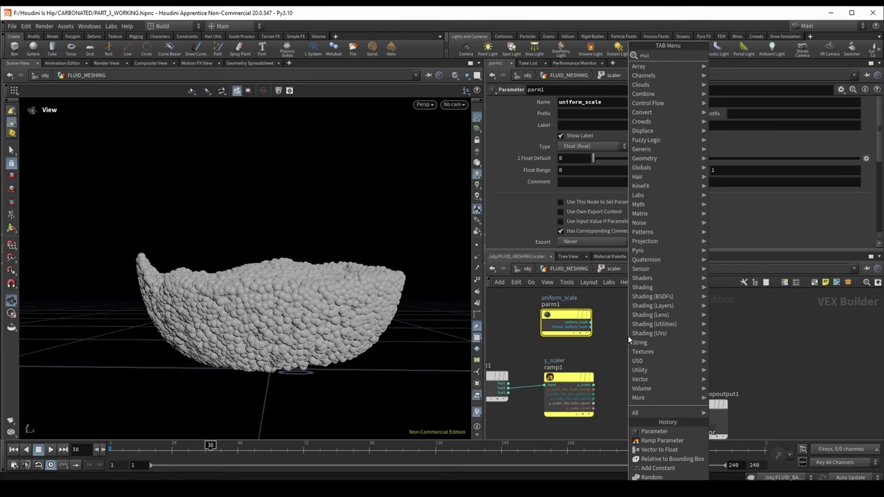
pyautogui.write('multiply')
pyautogui.press('Return')
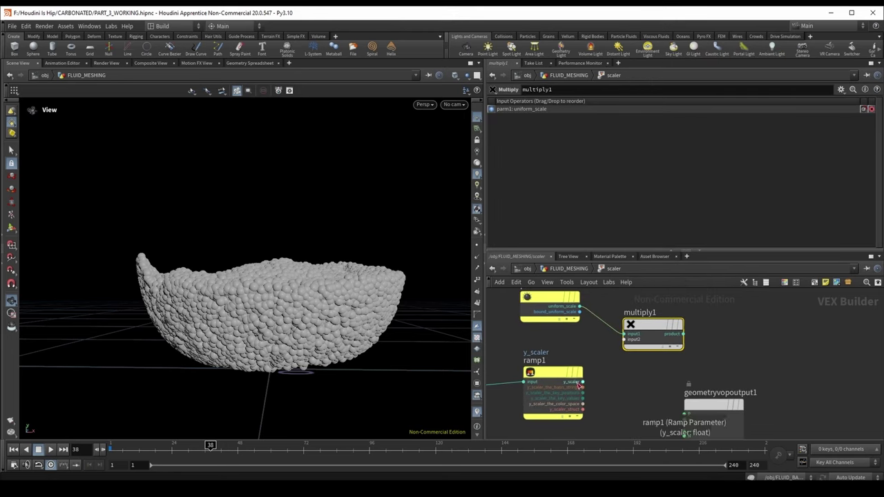
pyautogui.moveTo(589, 396); pyautogui.dragTo(632, 354)
pyautogui.moveTo(680, 412); pyautogui.dragTo(781, 407)
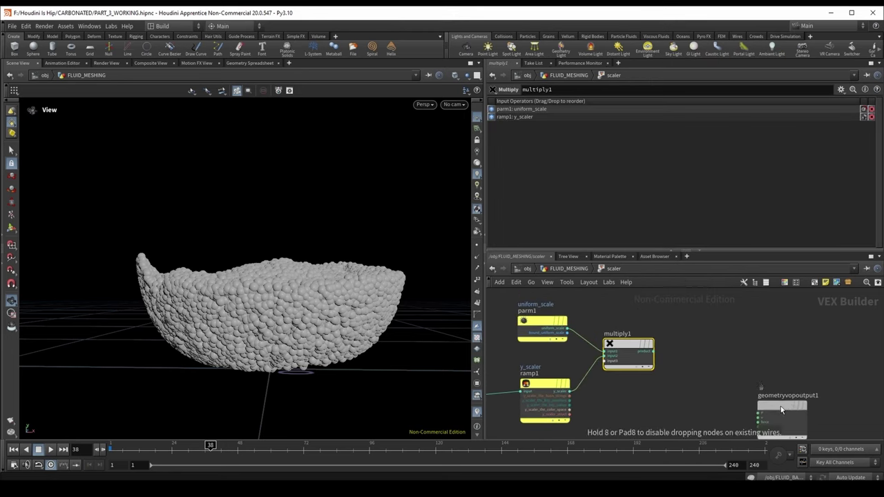
# - Export the multiply product through a Bind node named pscale, then return to FLUID_MESHING
pyautogui.press('Tab')
pyautogui.write('bind')
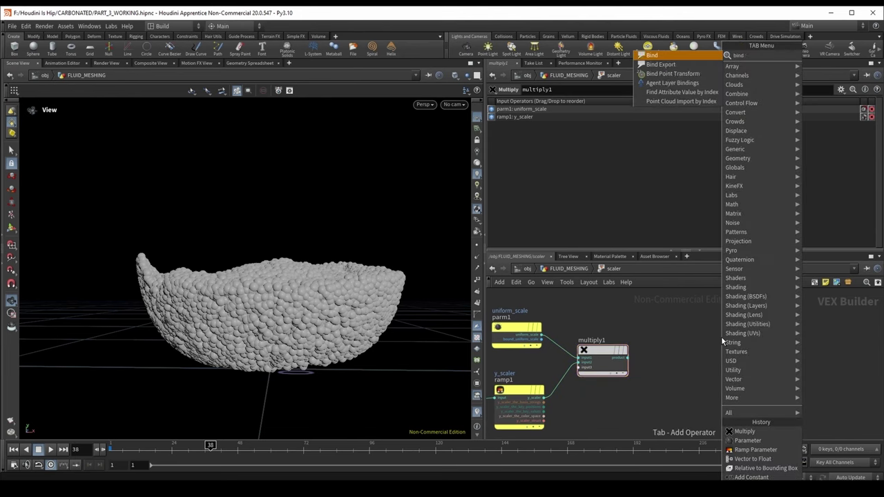
pyautogui.press('Return')
pyautogui.click(721, 338)
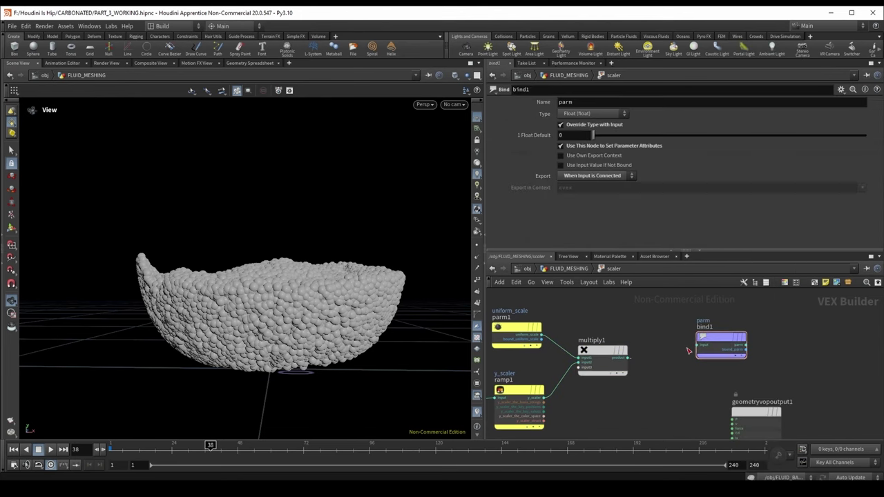
pyautogui.moveTo(723, 342); pyautogui.dragTo(737, 344)
pyautogui.doubleClick(568, 101)
pyautogui.write('pscale')
pyautogui.press('Return')
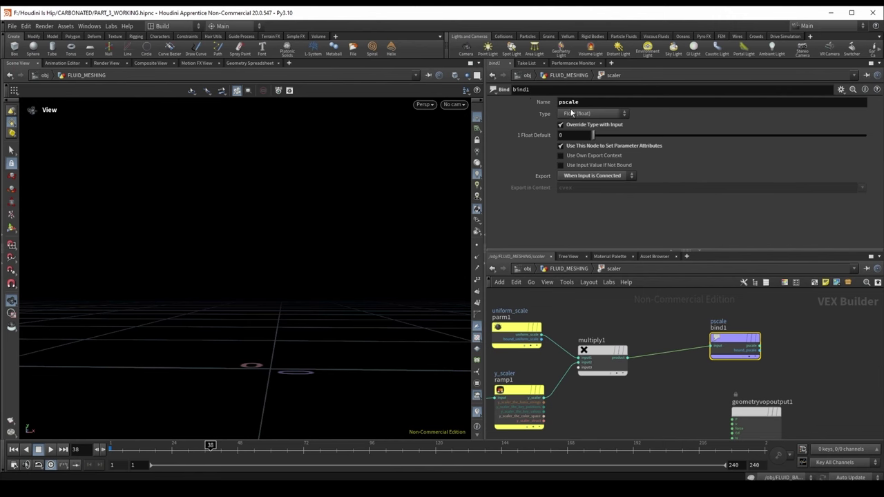
pyautogui.scroll(-2, 620, 308)
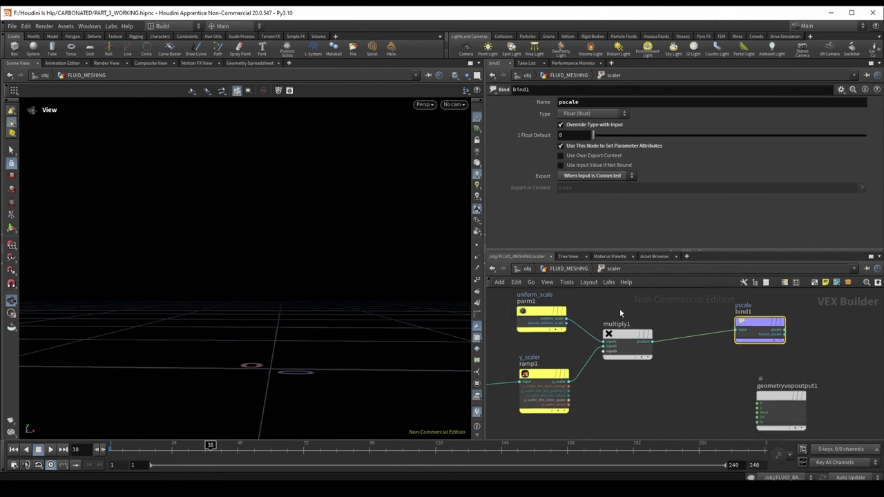
pyautogui.click(579, 269)
pyautogui.scroll(-3, 539, 239)
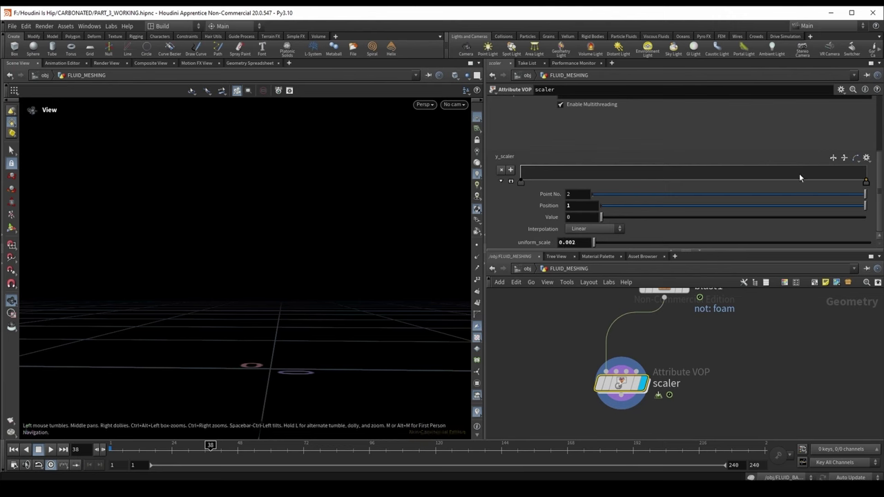
# - Raise the y_scaler ramp's end key to 1 and nudge a ramp point's position
pyautogui.moveTo(867, 182); pyautogui.dragTo(872, 165)
pyautogui.moveTo(303, 294); pyautogui.dragTo(245, 366, button='right')
pyautogui.moveTo(320, 380); pyautogui.dragTo(426, 293, button='right')
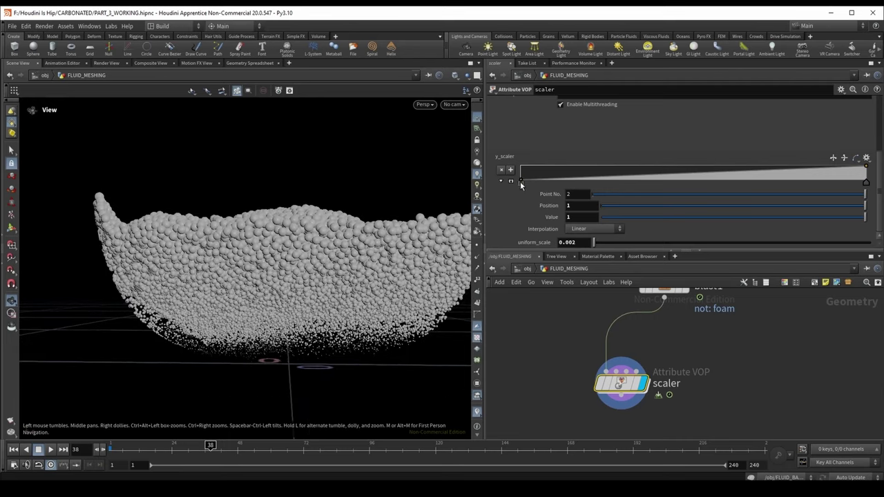
pyautogui.moveTo(521, 184)
pyautogui.mouseDown()
pyautogui.moveTo(839, 181)
pyautogui.moveTo(522, 182)
pyautogui.mouseUp()
# - Inside scaler, inspect the relbbox1, vectofloat1 and y_scaler ramp nodes
pyautogui.doubleClick(623, 394)
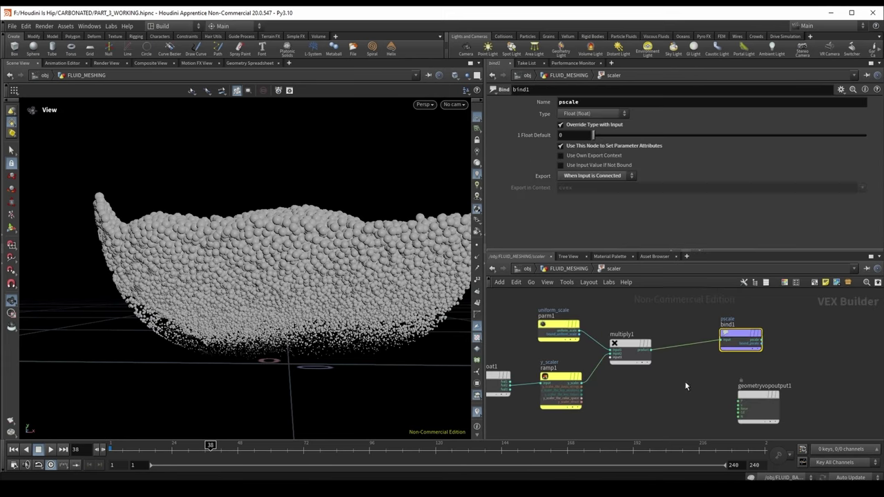
pyautogui.moveTo(563, 350); pyautogui.dragTo(779, 327, button='middle')
pyautogui.click(609, 350)
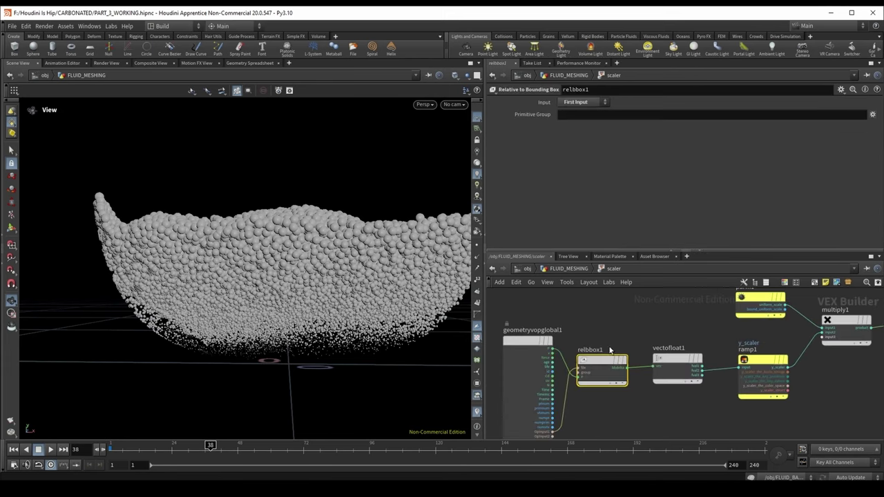
pyautogui.click(676, 359)
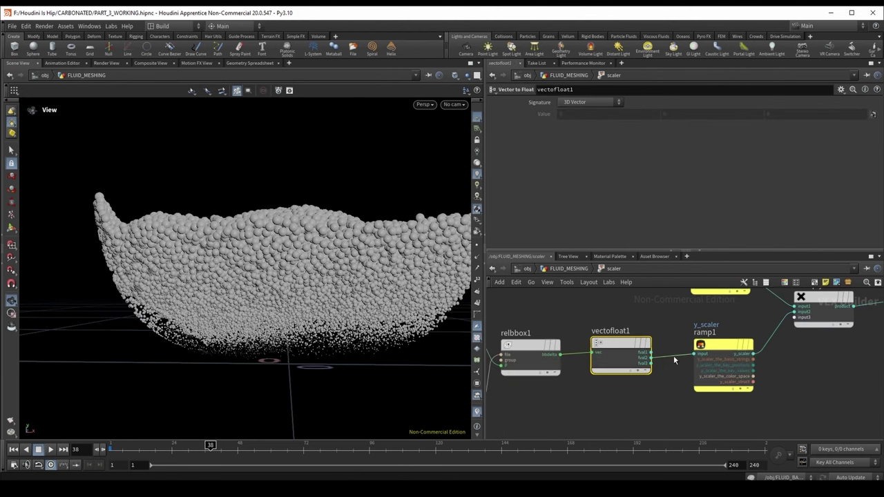
pyautogui.scroll(3, 677, 359)
pyautogui.click(781, 335)
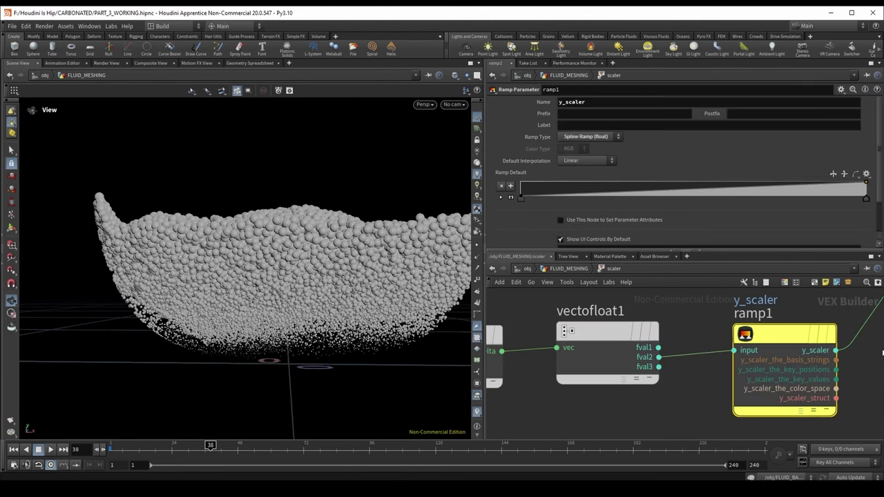
pyautogui.moveTo(781, 336); pyautogui.dragTo(706, 355, button='middle')
pyautogui.scroll(-3, 706, 355)
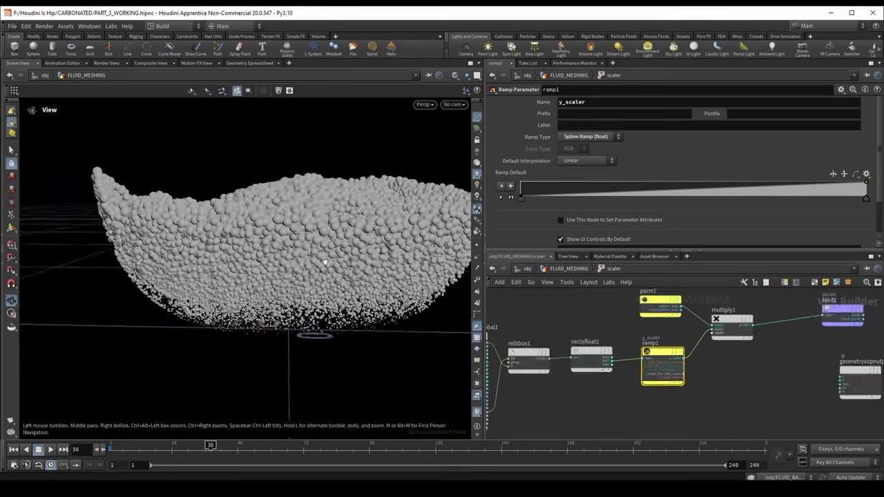
# - Back at FLUID_MESHING, move the y_scaler ramp's first key to about 0.26
pyautogui.click(593, 269)
pyautogui.moveTo(521, 181); pyautogui.dragTo(610, 182)
pyautogui.moveTo(210, 445); pyautogui.dragTo(50, 449)
# - Play the simulation, look down on the fluid, and rewind to the start
pyautogui.click(51, 449)
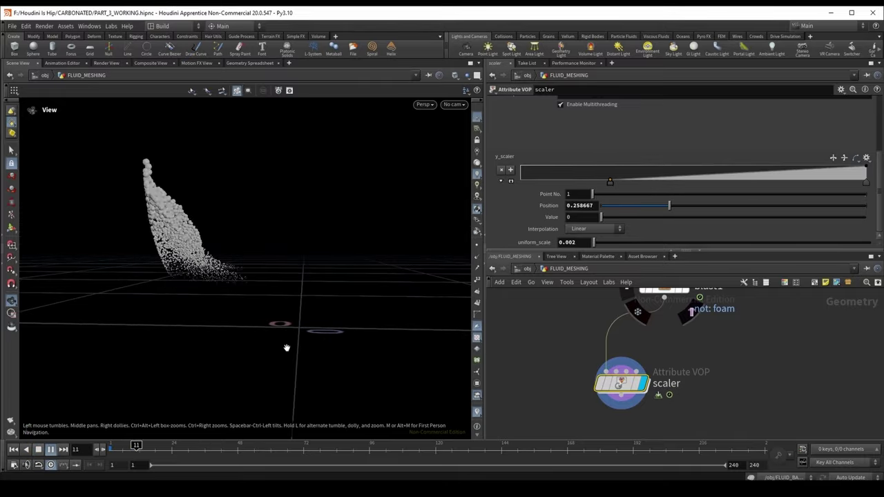
pyautogui.moveTo(312, 241)
pyautogui.mouseDown()
pyautogui.moveTo(321, 280)
pyautogui.moveTo(315, 242)
pyautogui.mouseUp()
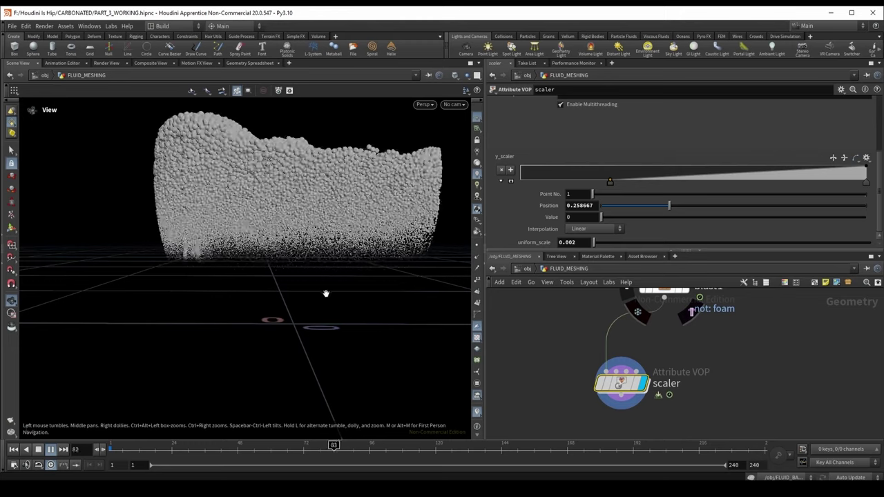
pyautogui.hotkey('ctrl', 'Left')
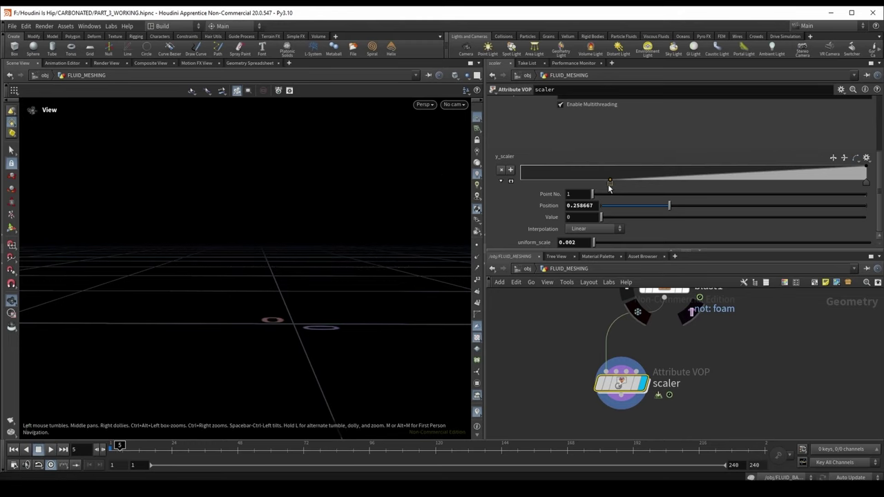
# - Set y_scaler's first key to position 0, value 0.1, and add a key at 0.71/0.27
pyautogui.moveTo(609, 185); pyautogui.dragTo(521, 183)
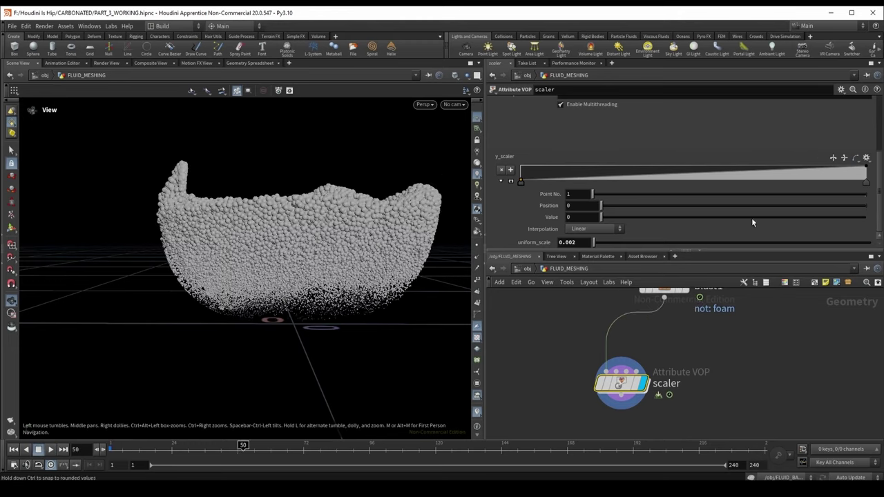
pyautogui.moveTo(520, 181); pyautogui.dragTo(515, 180)
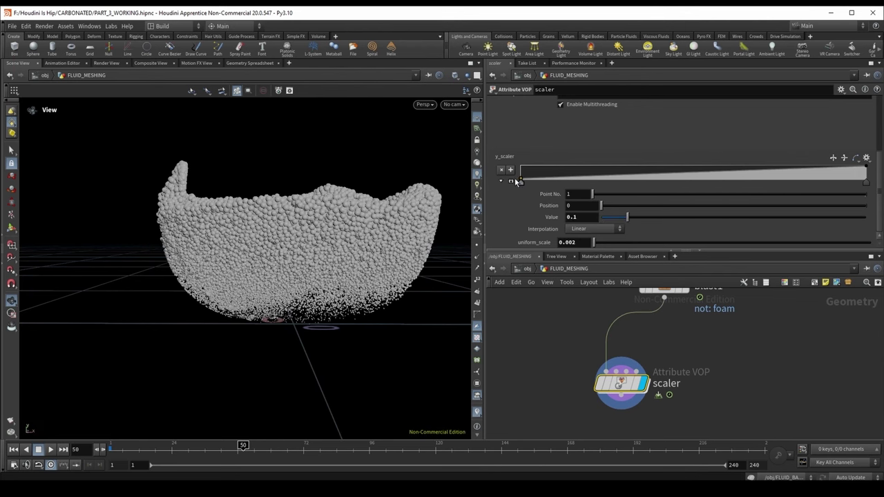
pyautogui.moveTo(769, 173)
pyautogui.mouseDown()
pyautogui.moveTo(760, 174)
pyautogui.moveTo(766, 180)
pyautogui.mouseUp()
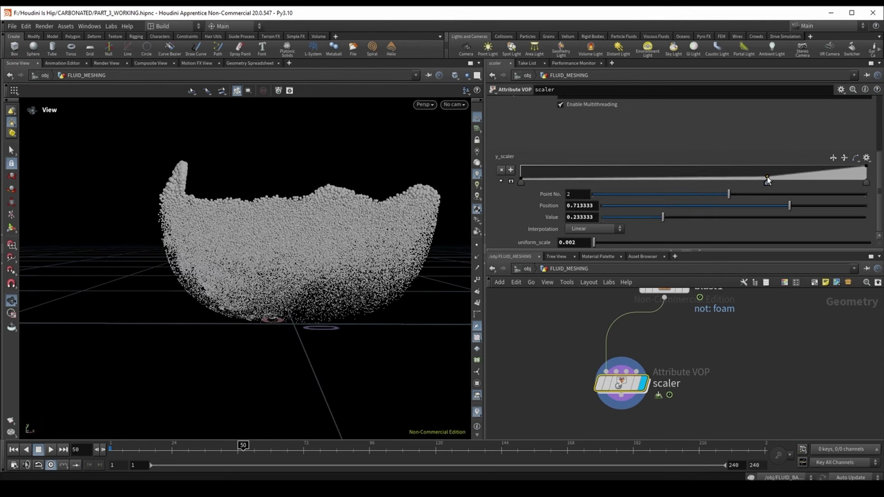
pyautogui.scroll(10, 306, 256)
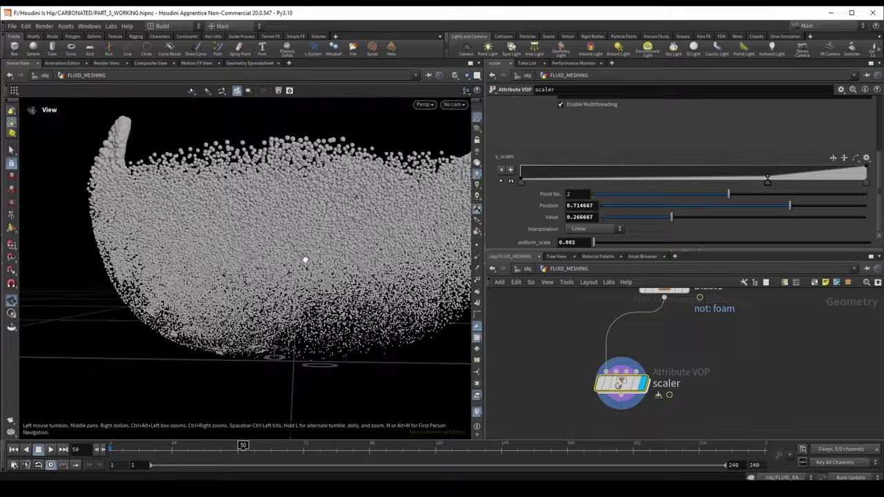
pyautogui.scroll(-10, 290, 256)
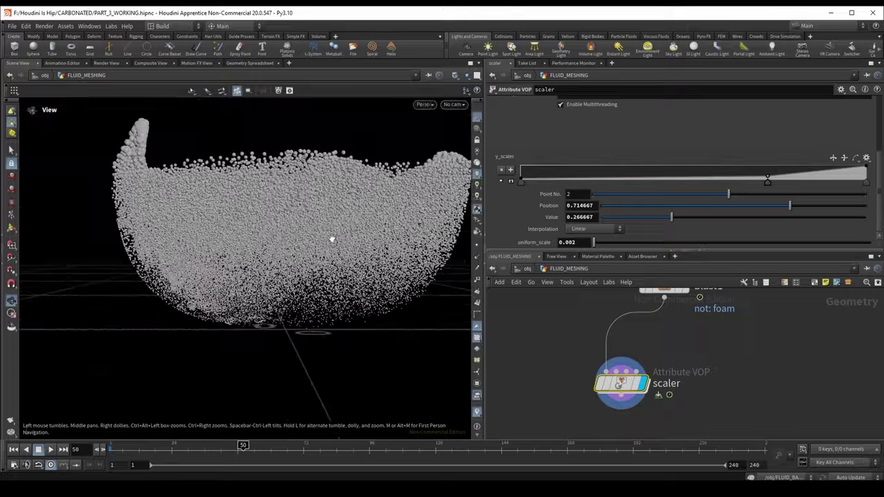
# - Replay the simulation from frame 1 and tumble around the filling fluid
pyautogui.hotkey('ctrl', 'Left')
pyautogui.press('Up')
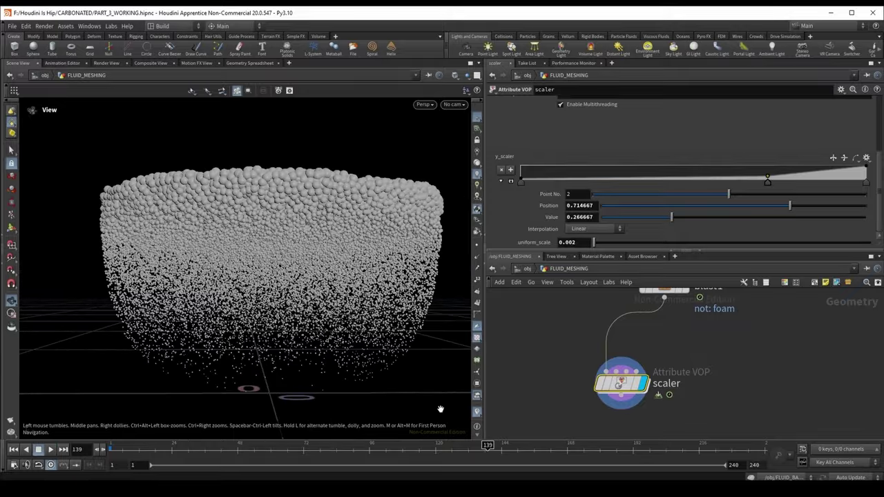
pyautogui.click(114, 444)
pyautogui.moveTo(282, 203); pyautogui.dragTo(376, 186)
# - Inside scaler, create Fit Range fit1 from the life attribute with Source Max 7
pyautogui.doubleClick(623, 384)
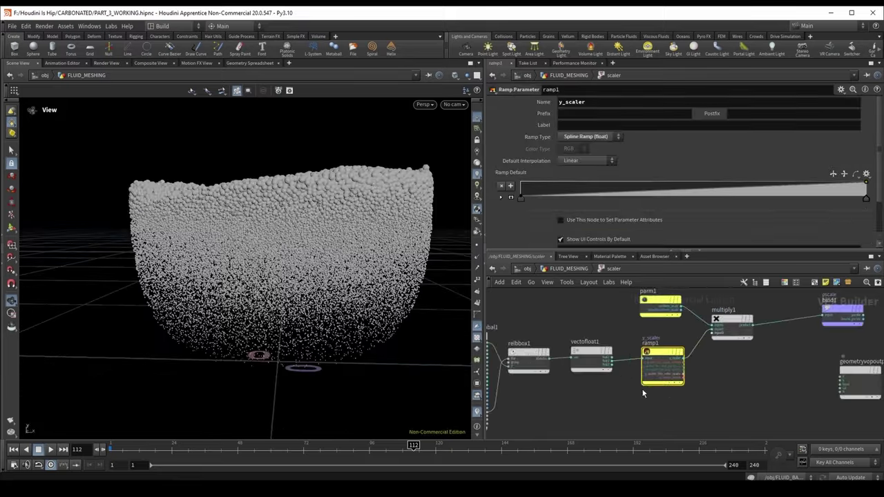
pyautogui.scroll(5, 552, 376)
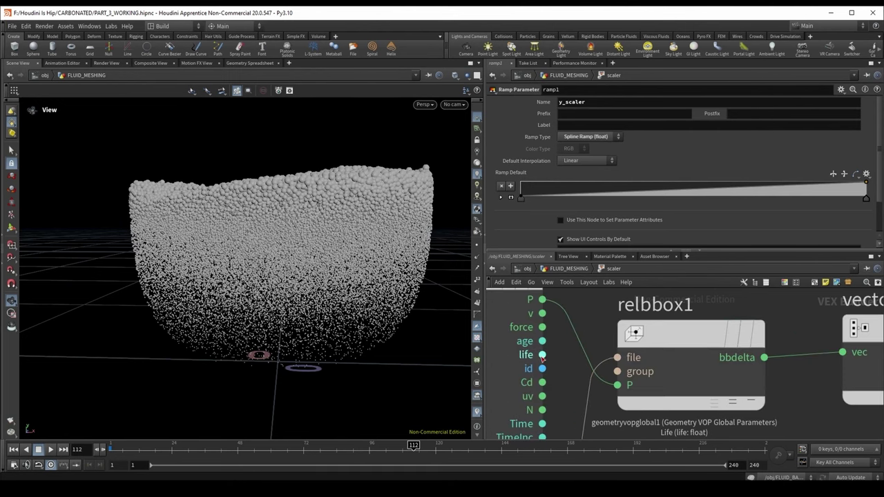
pyautogui.click(539, 356)
pyautogui.scroll(-6, 586, 323)
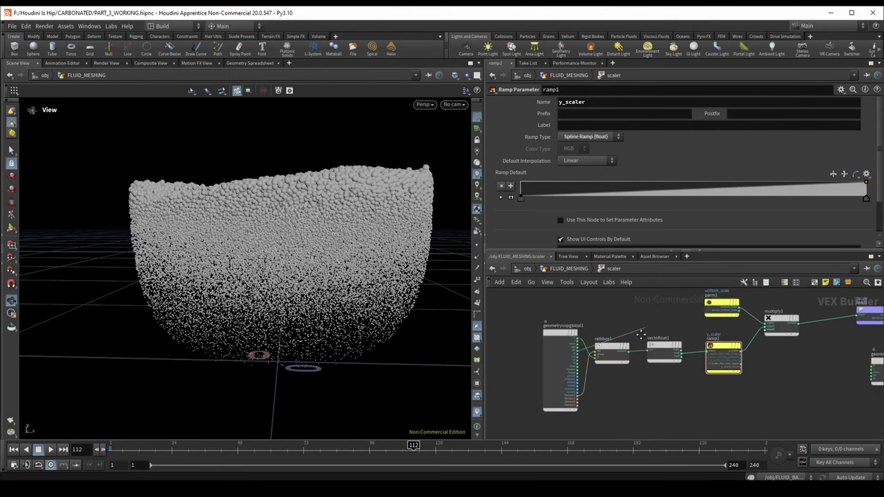
pyautogui.moveTo(608, 332); pyautogui.dragTo(607, 333)
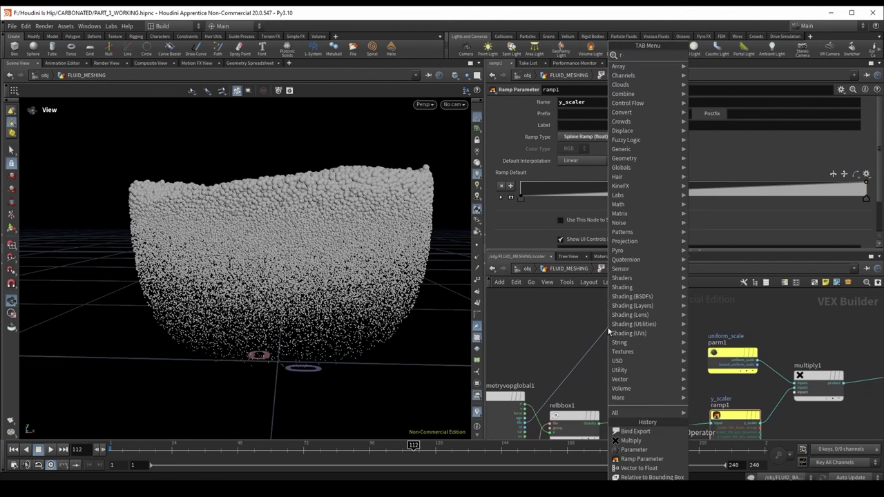
pyautogui.write('fit')
pyautogui.press('Return')
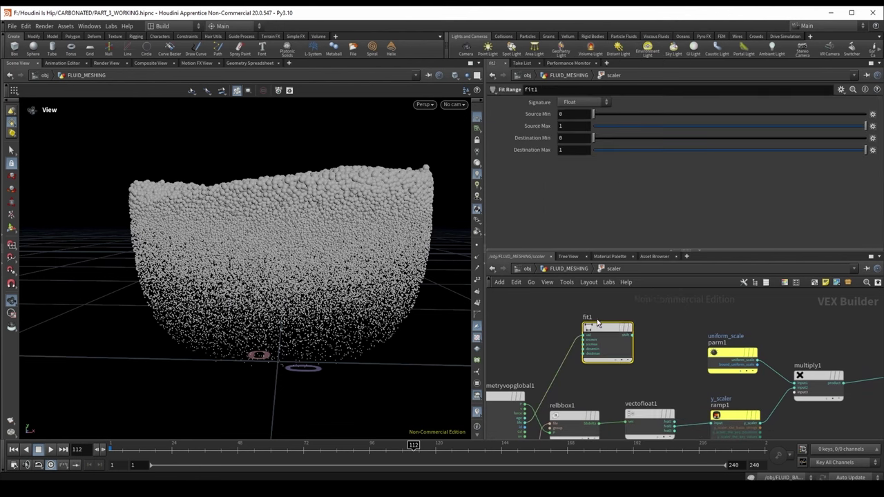
pyautogui.click(595, 328)
pyautogui.click(573, 126)
pyautogui.write('7')
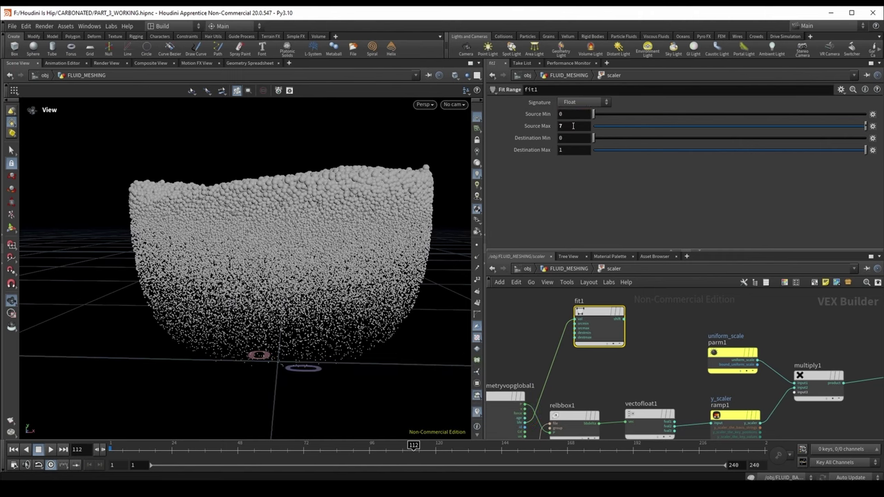
pyautogui.scroll(-3, 615, 351)
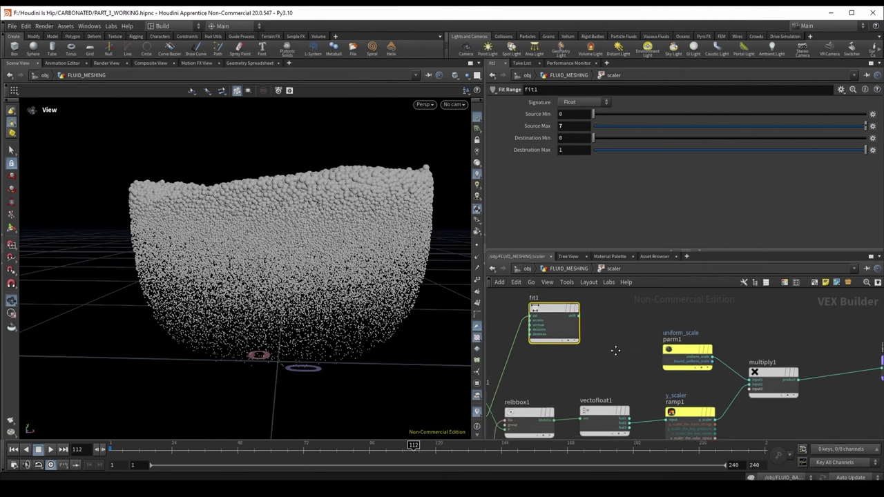
# - Search for a clamp node to add to the scaler network
pyautogui.press('Tab')
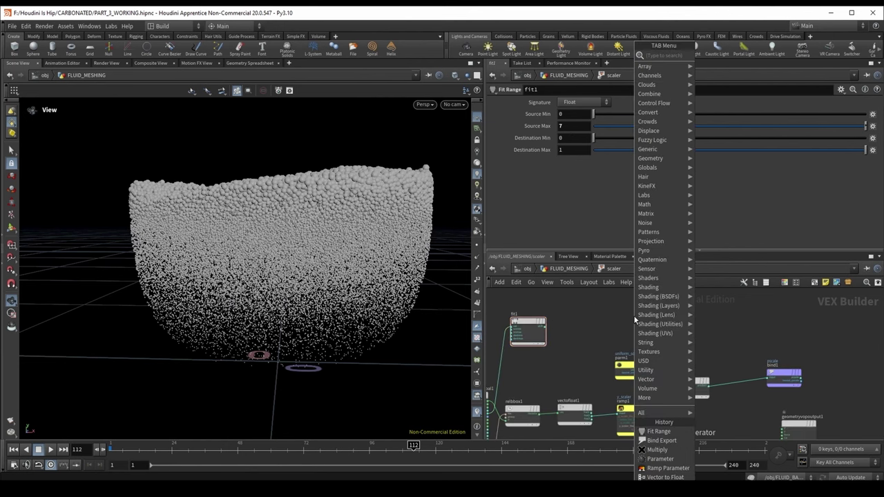
pyautogui.write('clamp')
pyautogui.press('Return')
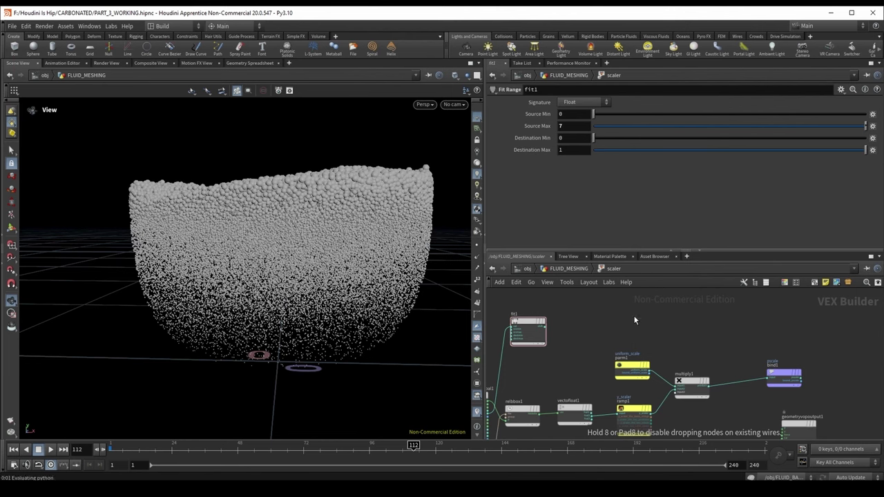
# - Place a ramp named life_scaler as a Spline Ramp (float) and save the scene
pyautogui.click(634, 315)
pyautogui.doubleClick(565, 101)
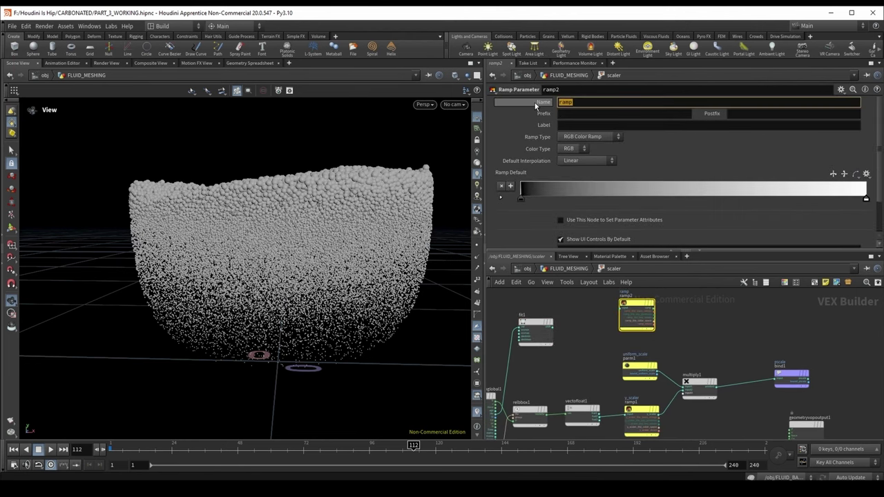
pyautogui.write('life_scaler')
pyautogui.press('Return')
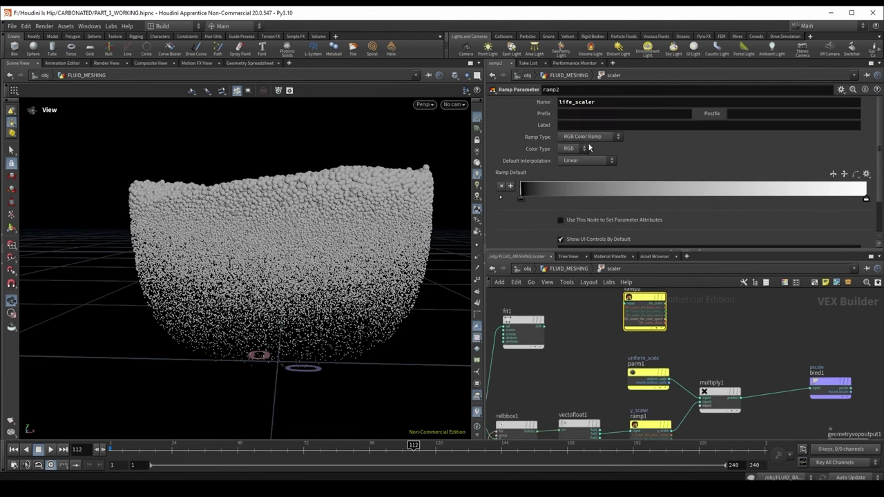
pyautogui.click(587, 136)
pyautogui.click(585, 145)
pyautogui.hotkey('ctrl', 's')
# - Wire fit1 into ramp2 and ramp2 into multiply1's third input
pyautogui.scroll(2, 551, 335)
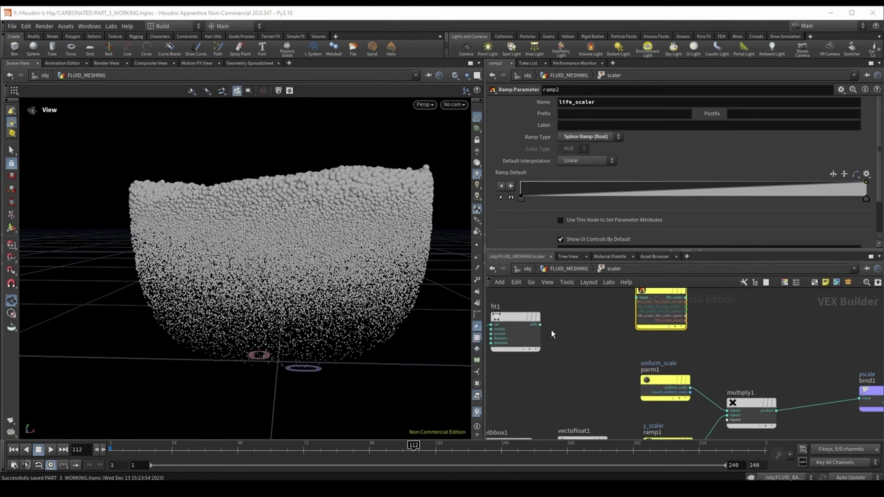
pyautogui.click(543, 327)
pyautogui.click(629, 325)
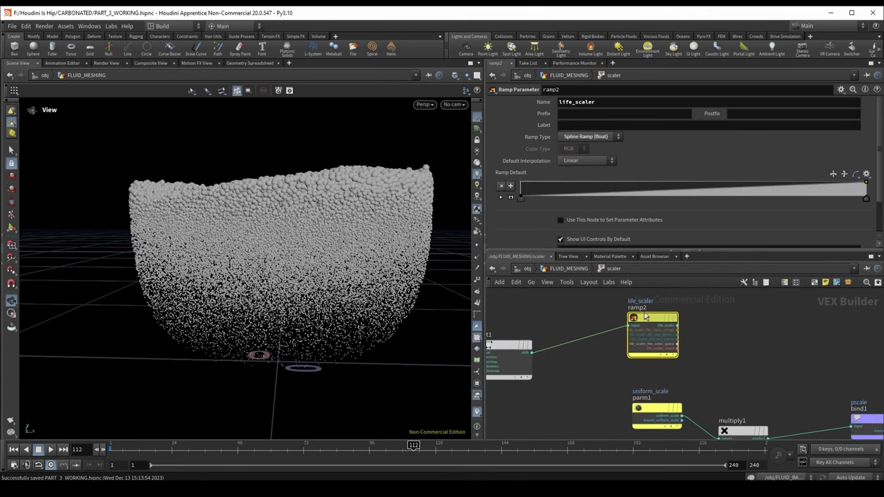
pyautogui.moveTo(645, 318); pyautogui.dragTo(658, 323)
pyautogui.click(689, 348)
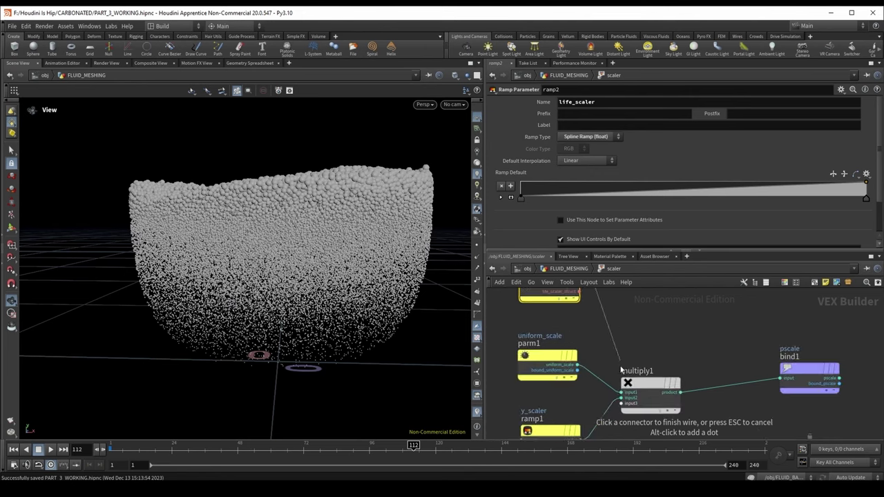
pyautogui.click(622, 404)
pyautogui.scroll(-2, 677, 363)
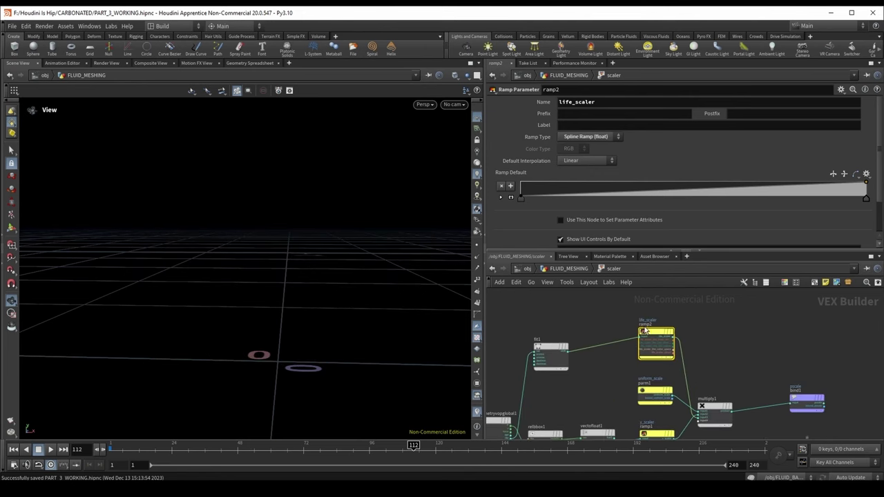
pyautogui.scroll(2, 588, 334)
pyautogui.moveTo(686, 379); pyautogui.dragTo(720, 358)
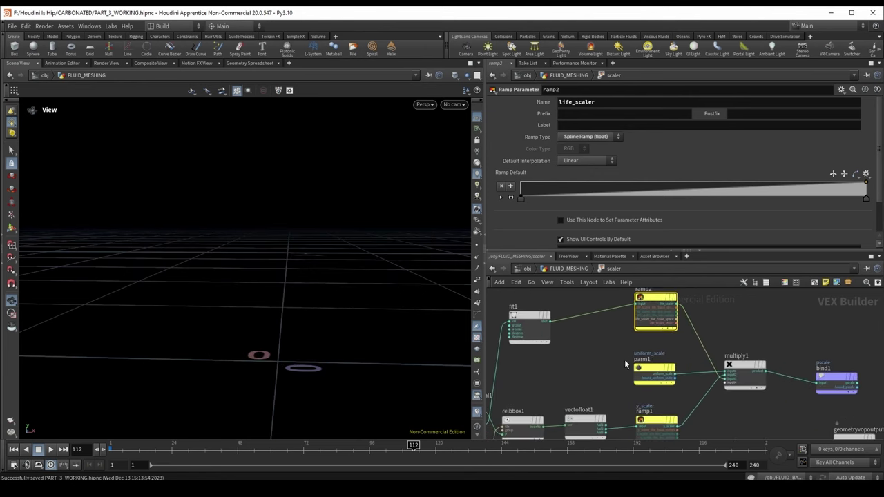
# - Check the y_scaler and life_scaler ramp settings in the network
pyautogui.moveTo(617, 371); pyautogui.dragTo(608, 331, button='middle')
pyautogui.click(656, 377)
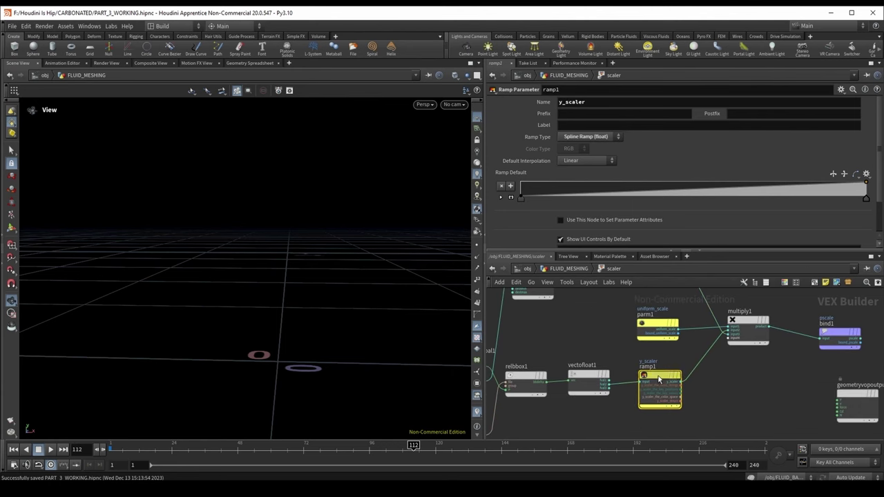
pyautogui.scroll(-2, 593, 321)
pyautogui.scroll(3, 593, 321)
pyautogui.click(638, 331)
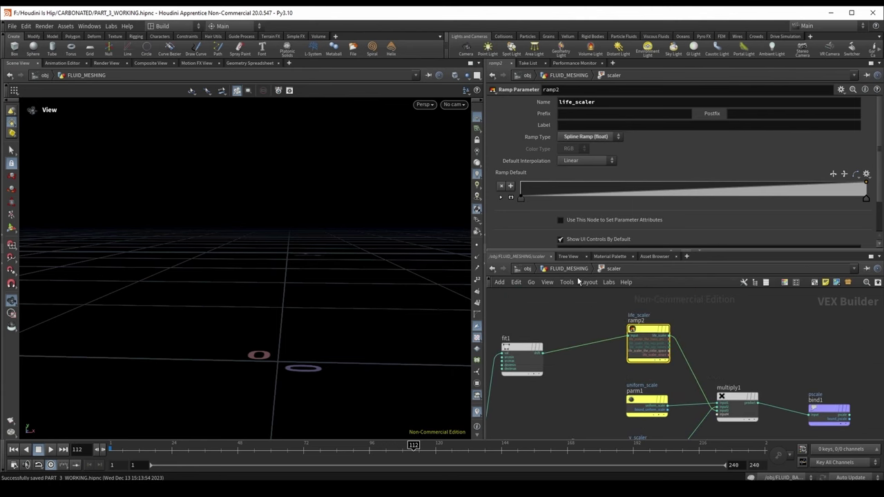
# - At FLUID_MESHING, raise the life_scaler ramp's right end to 1
pyautogui.press('u')
pyautogui.scroll(-5, 542, 237)
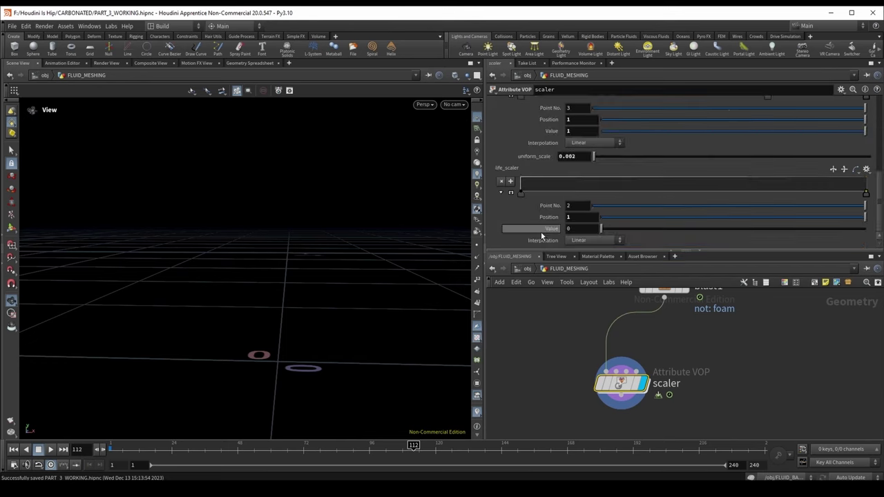
pyautogui.moveTo(867, 193); pyautogui.dragTo(867, 181)
pyautogui.moveTo(304, 180); pyautogui.dragTo(332, 239)
pyautogui.scroll(5, 345, 221)
# - Scrub back and test life_scaler key positions, restoring a straight 0-to-1 ramp
pyautogui.moveTo(413, 447); pyautogui.dragTo(392, 447)
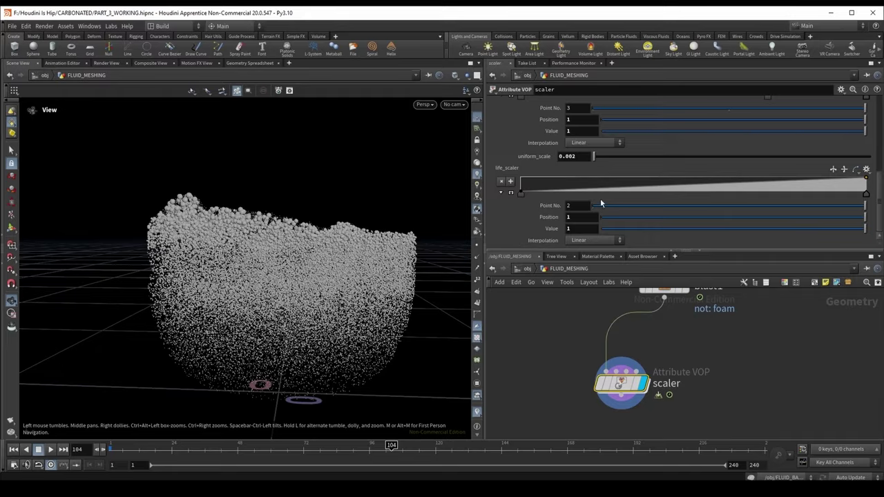
pyautogui.moveTo(239, 239); pyautogui.dragTo(315, 252)
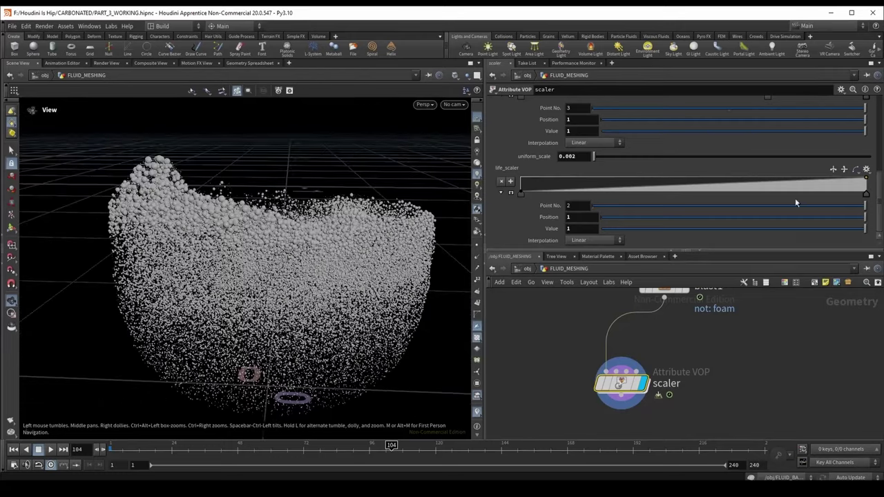
pyautogui.moveTo(867, 197); pyautogui.dragTo(693, 188)
pyautogui.moveTo(765, 185); pyautogui.dragTo(867, 177)
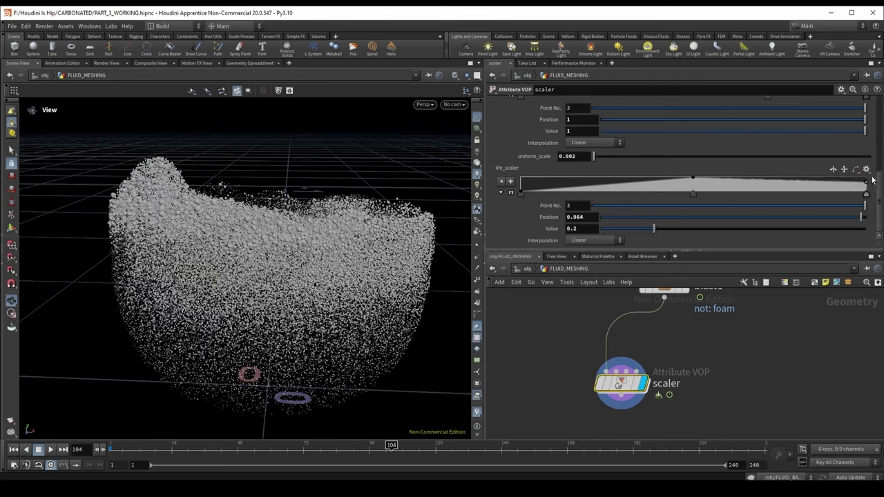
pyautogui.moveTo(693, 195); pyautogui.dragTo(866, 195)
pyautogui.moveTo(304, 264); pyautogui.dragTo(203, 310)
# - Tidy the network view and orbit the fluid to review the tapered foam spheres
pyautogui.scroll(-2, 689, 367)
pyautogui.moveTo(688, 367); pyautogui.dragTo(670, 370, button='middle')
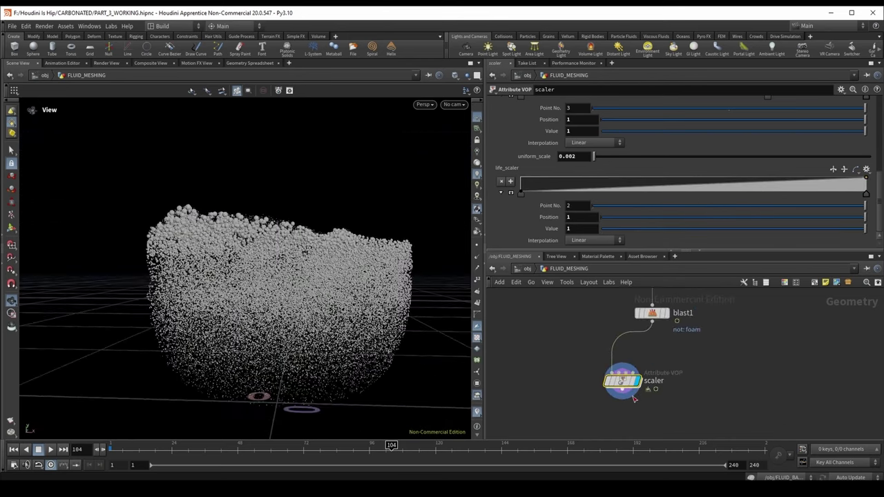
pyautogui.moveTo(628, 381); pyautogui.dragTo(609, 382)
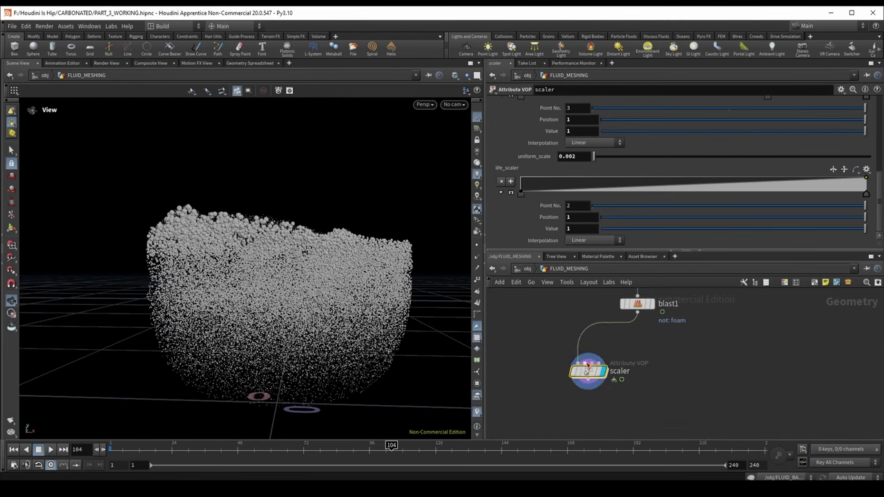
pyautogui.moveTo(644, 396); pyautogui.dragTo(629, 370, button='middle')
pyautogui.scroll(2, 272, 274)
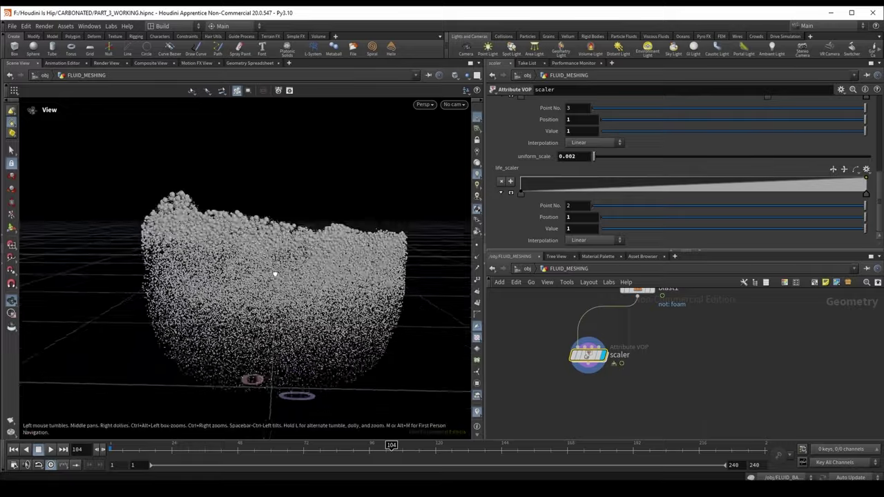
pyautogui.moveTo(272, 274)
pyautogui.mouseDown()
pyautogui.moveTo(280, 279)
pyautogui.moveTo(217, 249)
pyautogui.moveTo(253, 292)
pyautogui.moveTo(234, 275)
pyautogui.moveTo(289, 294)
pyautogui.moveTo(279, 277)
pyautogui.mouseUp()
pyautogui.moveTo(617, 396); pyautogui.dragTo(632, 395, button='middle')
pyautogui.scroll(10, 289, 309)
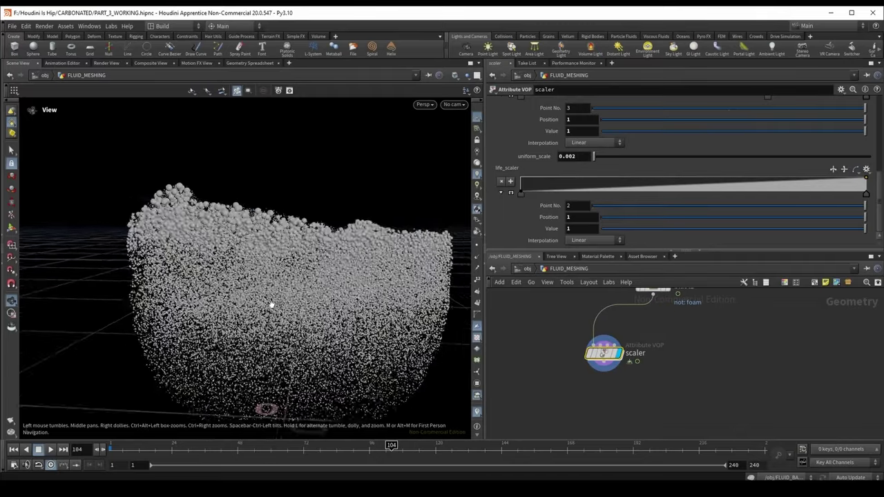
pyautogui.scroll(-5, 254, 240)
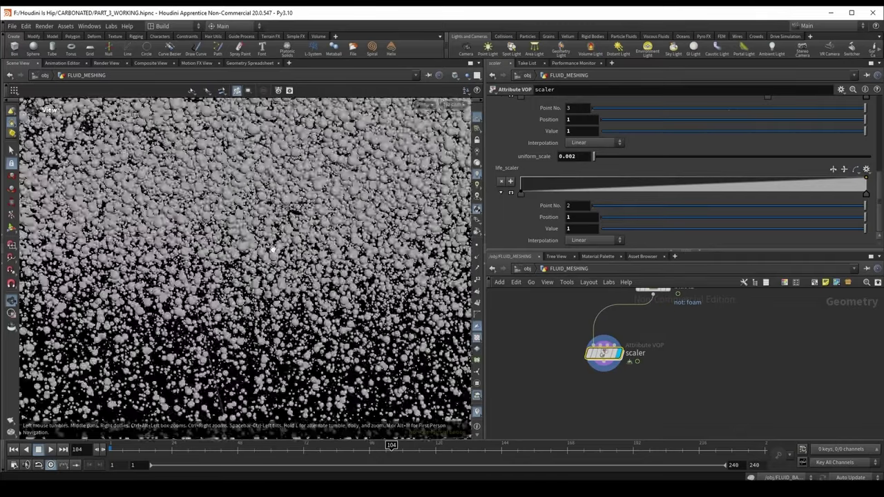
pyautogui.moveTo(254, 240); pyautogui.dragTo(291, 285)
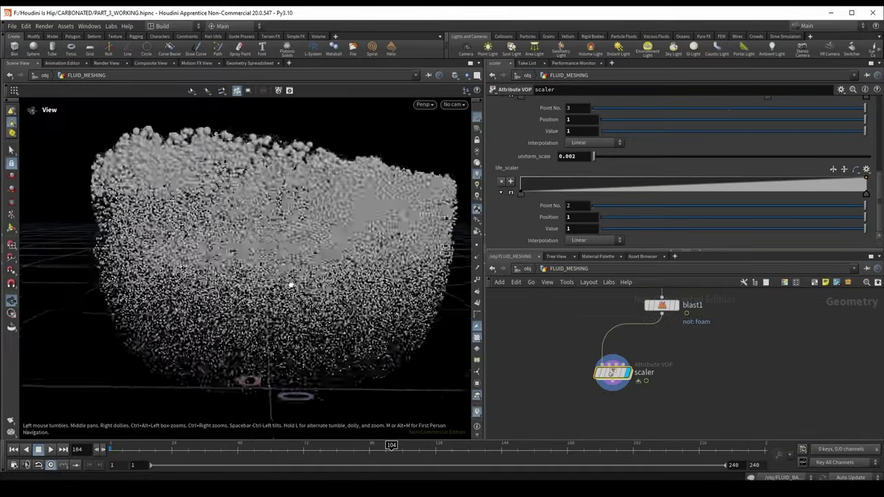
pyautogui.scroll(4, 222, 289)
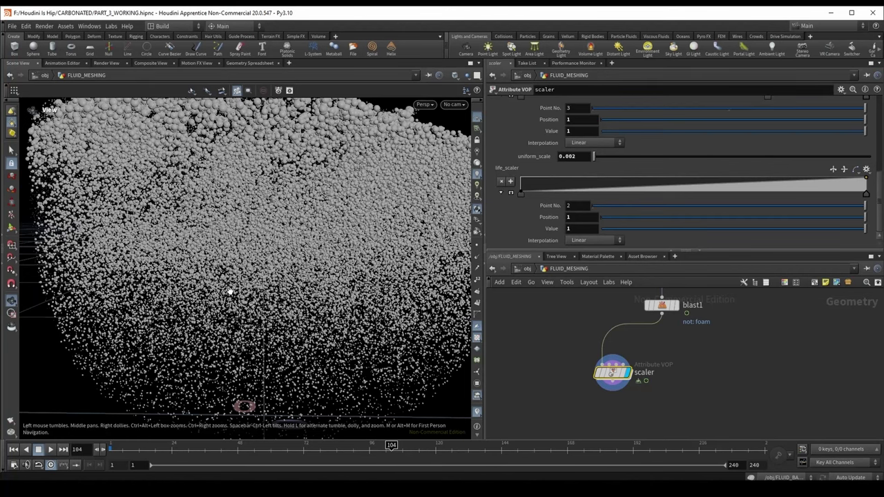
pyautogui.scroll(-4, 229, 292)
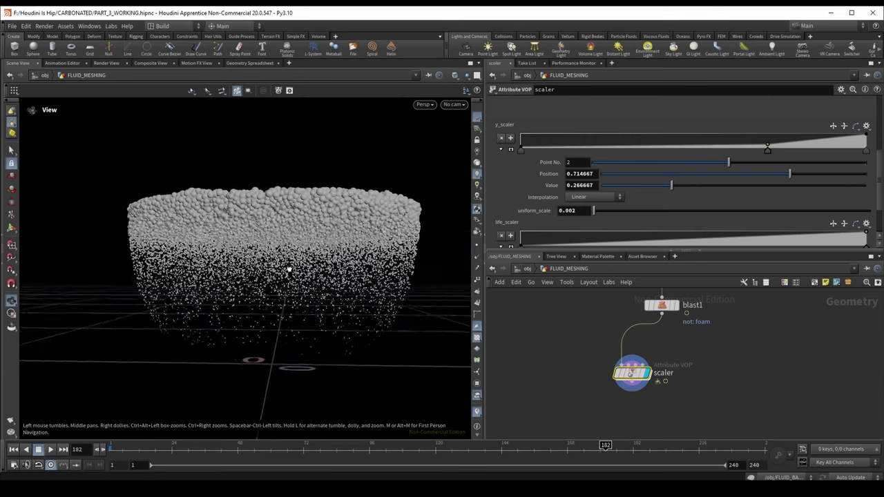
# - Reshape the y_scaler ramp into one straight slope from 0.5 down to 0.133333
pyautogui.moveTo(639, 364); pyautogui.dragTo(627, 361)
pyautogui.scroll(2, 545, 196)
pyautogui.moveTo(387, 248); pyautogui.dragTo(271, 319)
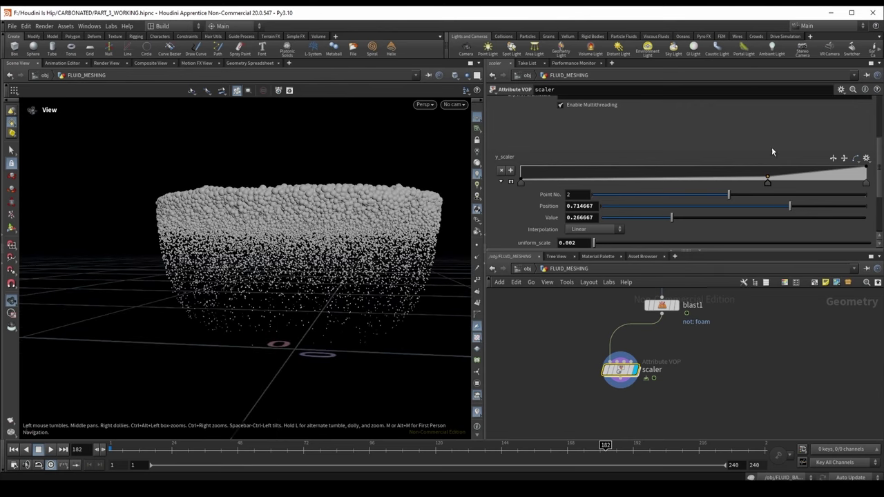
pyautogui.click(837, 159)
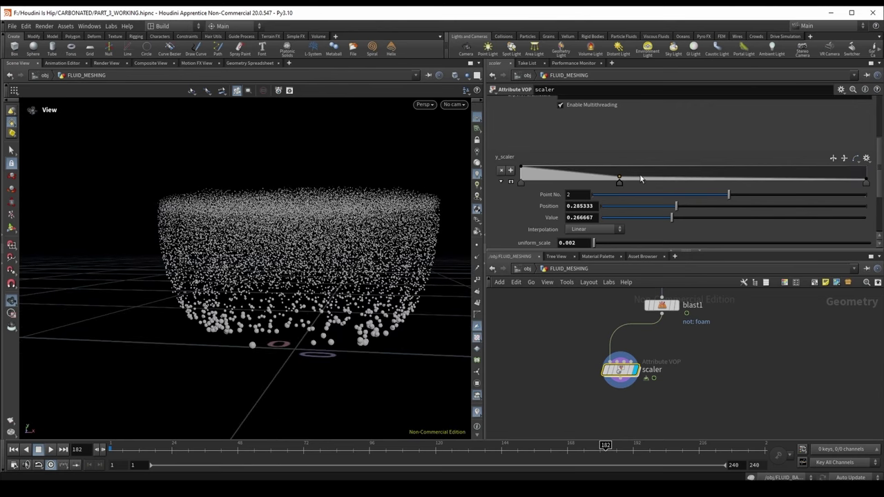
pyautogui.moveTo(521, 171); pyautogui.dragTo(515, 174)
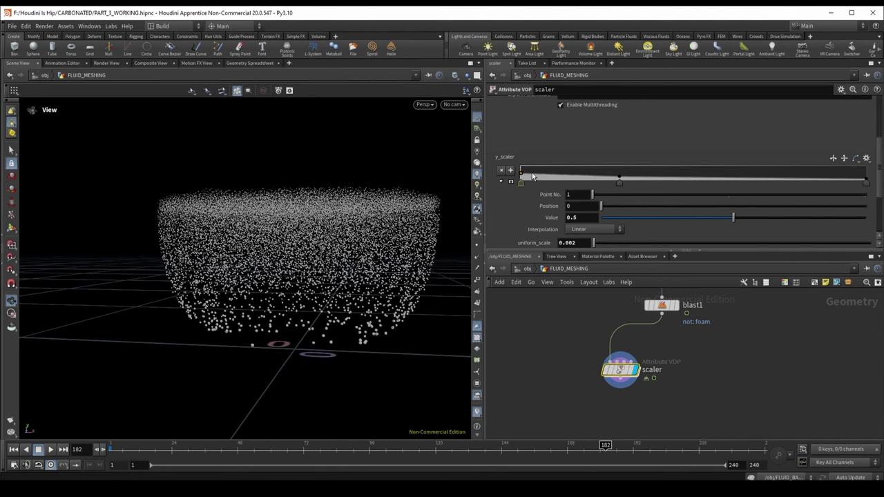
pyautogui.hotkey('ctrl', 'z')
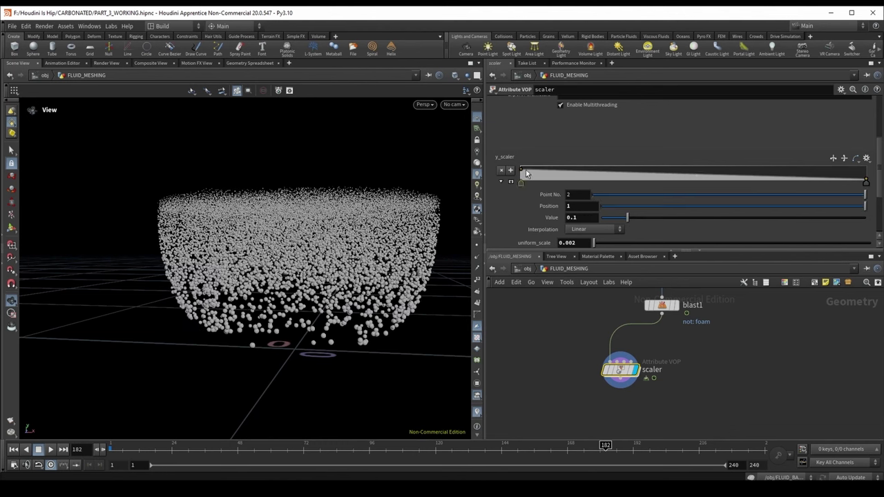
pyautogui.moveTo(866, 181); pyautogui.dragTo(872, 182)
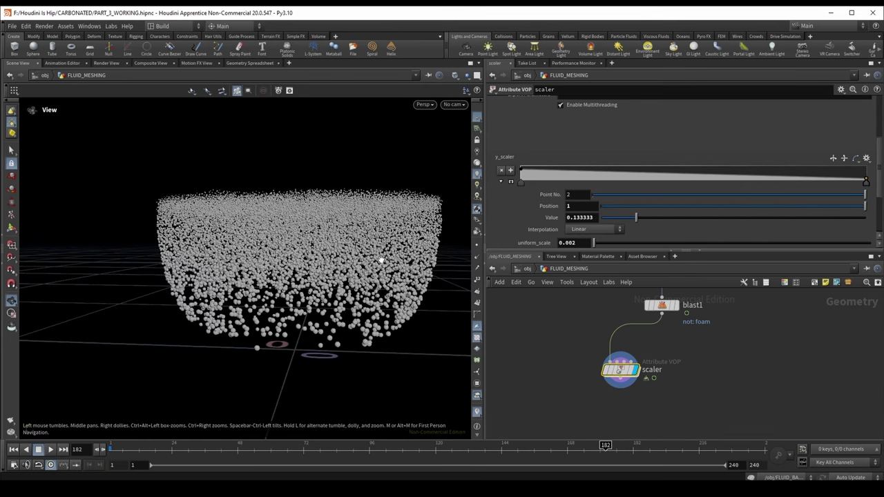
pyautogui.scroll(-1, 549, 221)
pyautogui.scroll(-1, 549, 221)
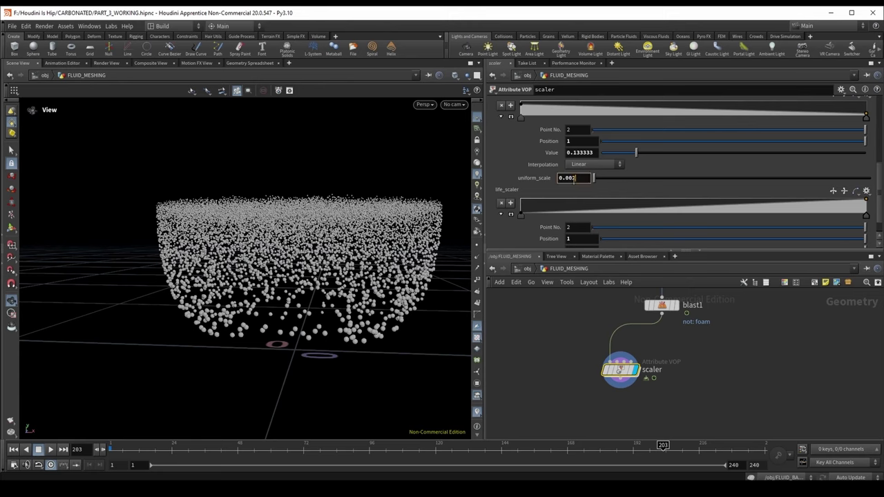
# - Set the scaler's uniform_scale to 0.001 and check an earlier simulation frame
pyautogui.write('1')
pyautogui.press('Return')
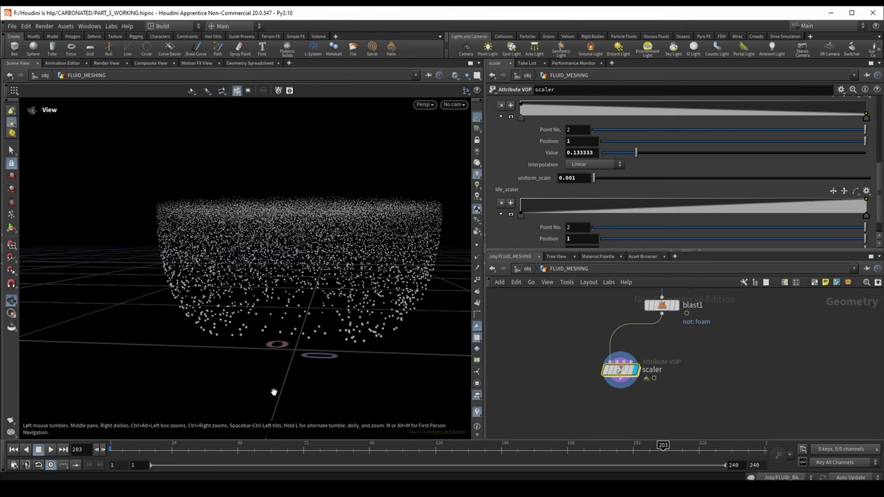
pyautogui.click(466, 444)
pyautogui.scroll(5, 213, 251)
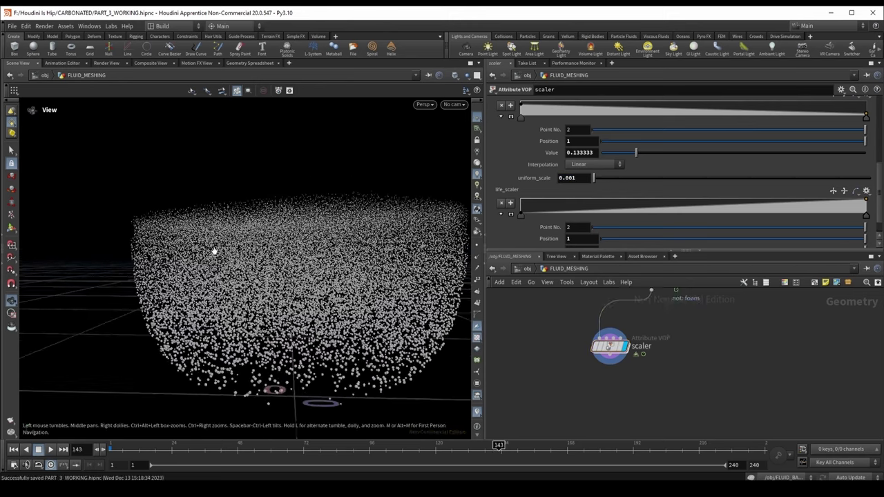
pyautogui.scroll(5, 282, 211)
# - Save the scene and inspect the foam spheres at early, sparse frames
pyautogui.hotkey('ctrl', 's')
pyautogui.scroll(-10, 290, 232)
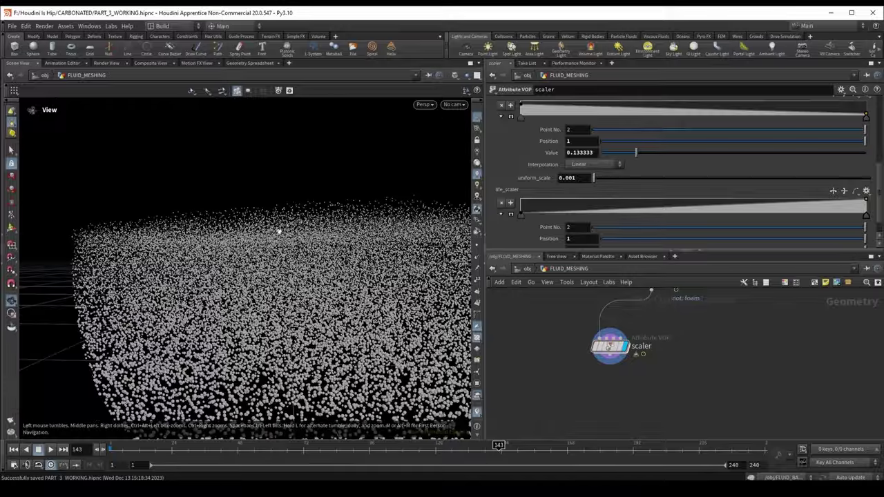
pyautogui.moveTo(138, 238); pyautogui.dragTo(366, 253)
pyautogui.click(213, 446)
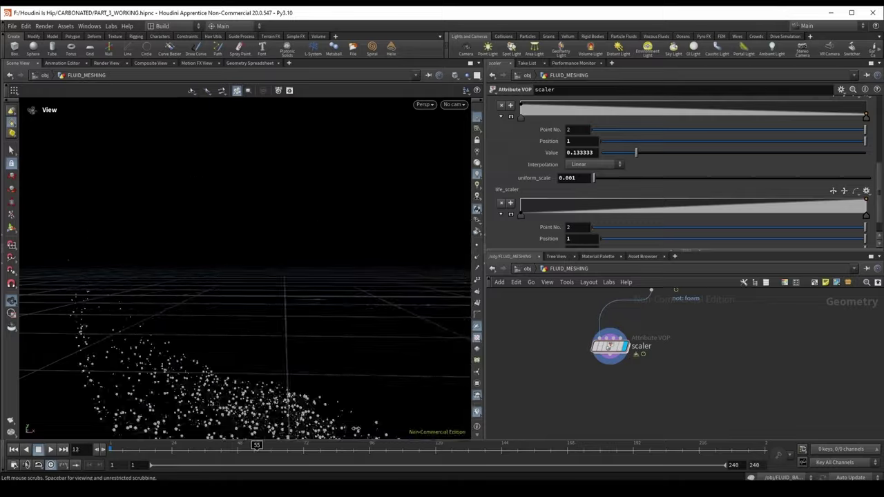
pyautogui.moveTo(262, 277); pyautogui.dragTo(156, 240)
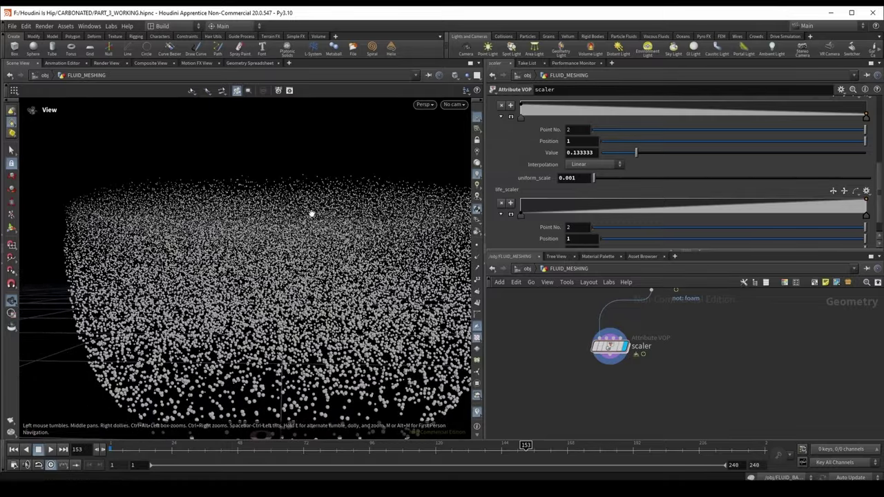
# - Inside the scaler node, add a Compare node to the network
pyautogui.doubleClick(610, 349)
pyautogui.scroll(-3, 672, 417)
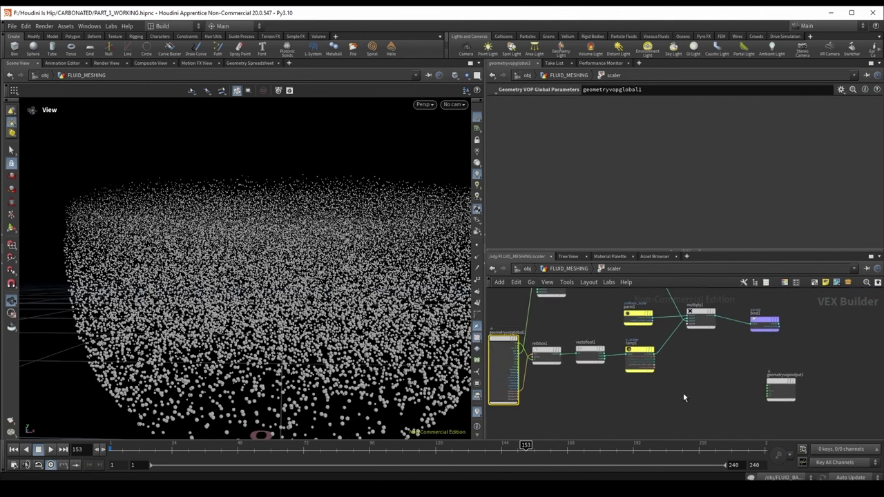
pyautogui.scroll(3, 649, 359)
pyautogui.press('Tab')
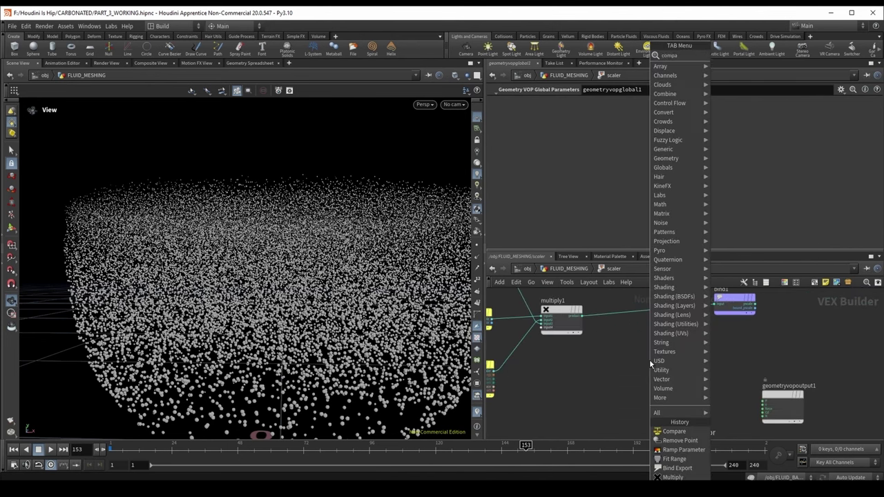
pyautogui.write('compa')
pyautogui.press('Return')
pyautogui.click(649, 360)
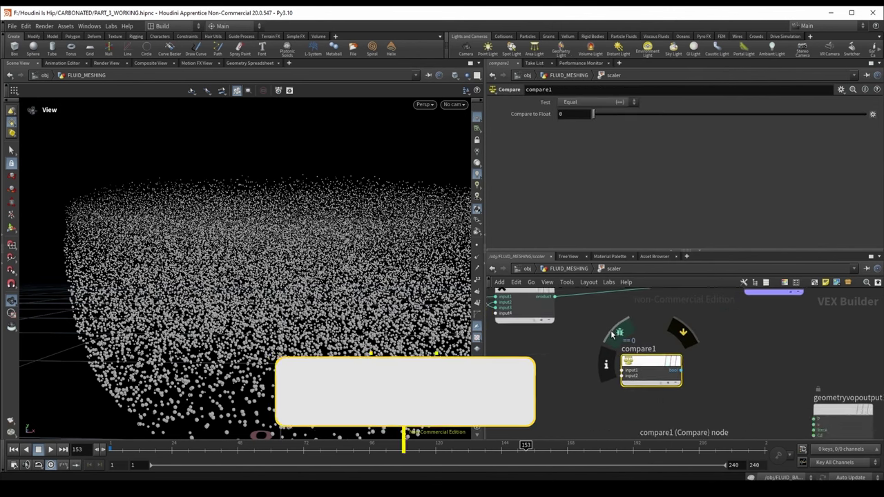
# - Wire multiply1's product into compare1's input1 and set its test to Less Than
pyautogui.scroll(-2, 601, 338)
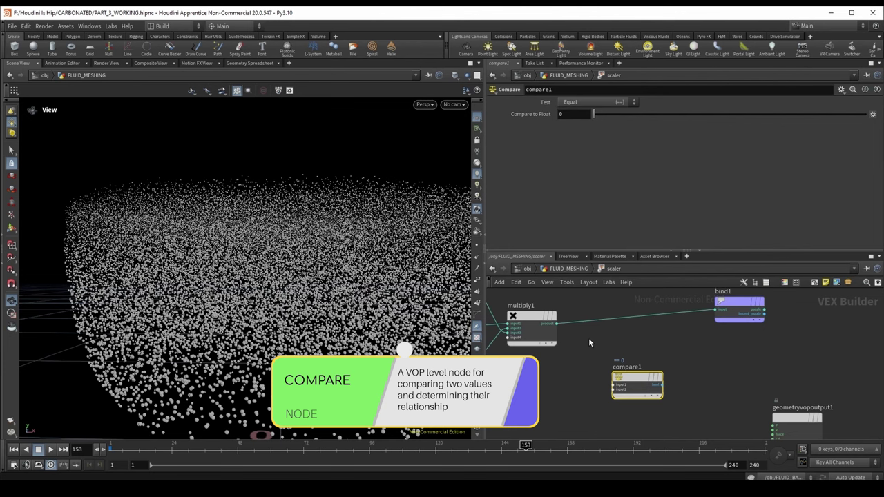
pyautogui.moveTo(574, 364); pyautogui.dragTo(598, 357, button='middle')
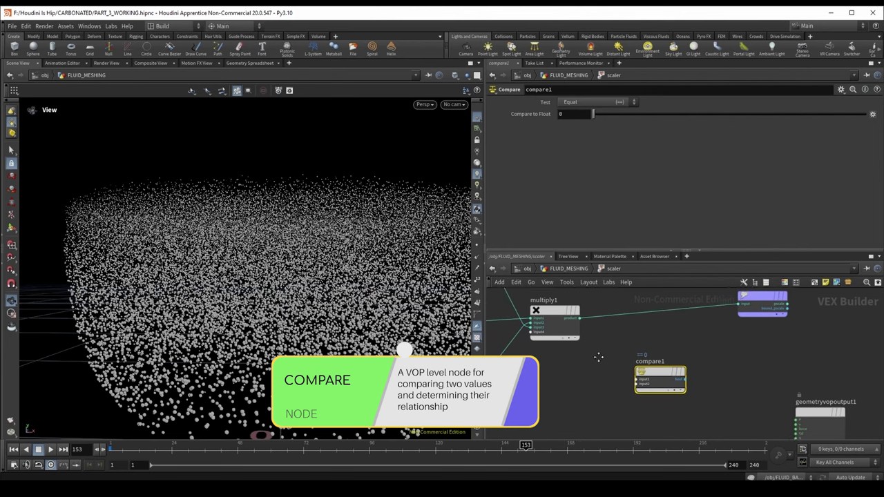
pyautogui.scroll(1, 656, 352)
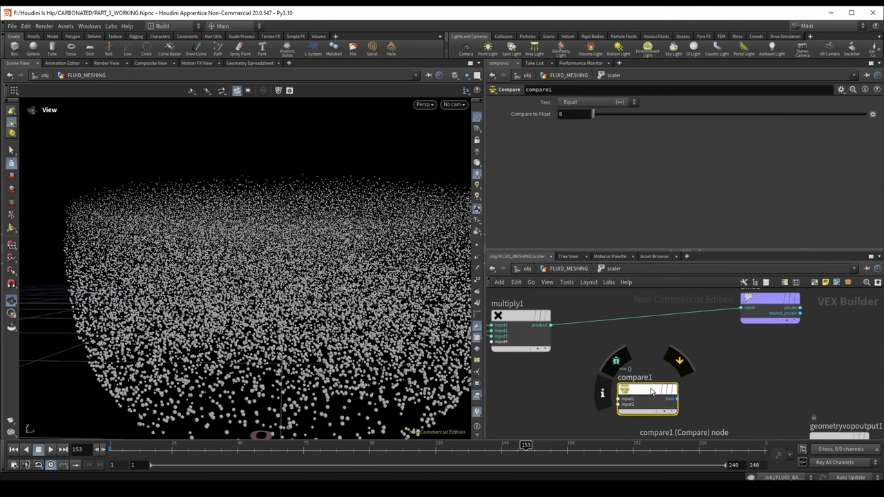
pyautogui.moveTo(658, 391); pyautogui.dragTo(675, 382)
pyautogui.click(551, 325)
pyautogui.moveTo(598, 354)
pyautogui.mouseDown(button='middle')
pyautogui.moveTo(616, 358)
pyautogui.moveTo(599, 339)
pyautogui.mouseUp(button='middle')
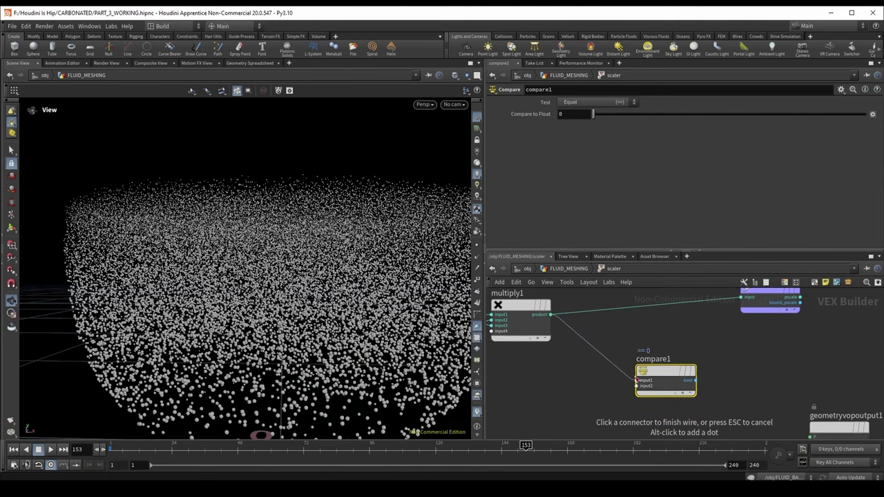
pyautogui.click(638, 381)
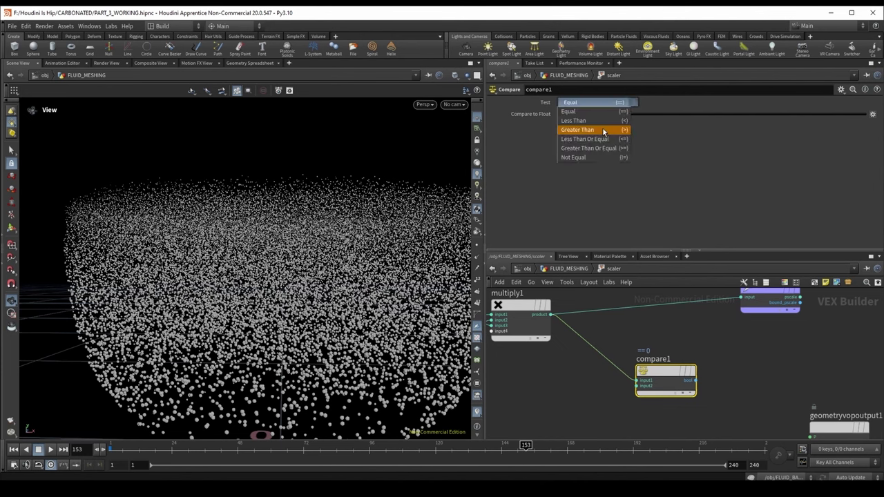
pyautogui.click(598, 121)
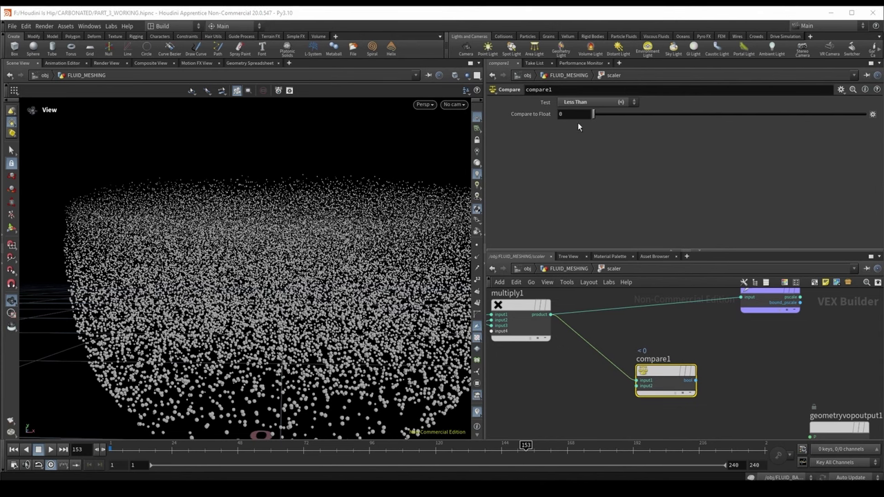
# - Add a Parameter node named threshold for compare1's second input
pyautogui.moveTo(569, 421); pyautogui.dragTo(582, 398, button='middle')
pyautogui.press('Tab')
pyautogui.write('param')
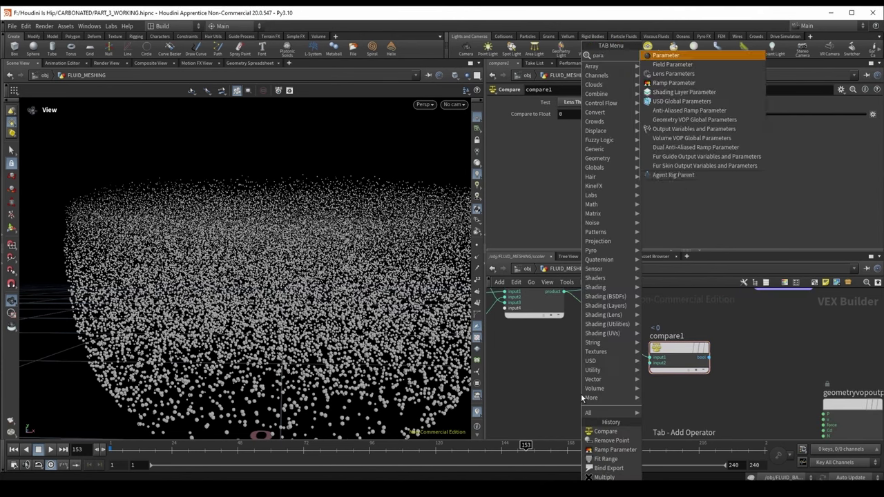
pyautogui.press('Return')
pyautogui.click(581, 394)
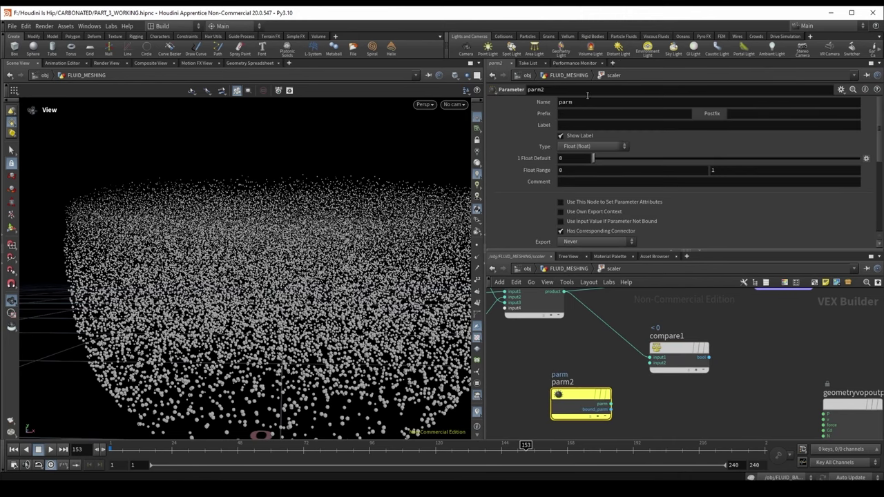
pyautogui.write('threshold')
pyautogui.press('Return')
# - Select compare1 and pick a Two Way Switch node to follow it
pyautogui.click(669, 364)
pyautogui.scroll(-2, 644, 356)
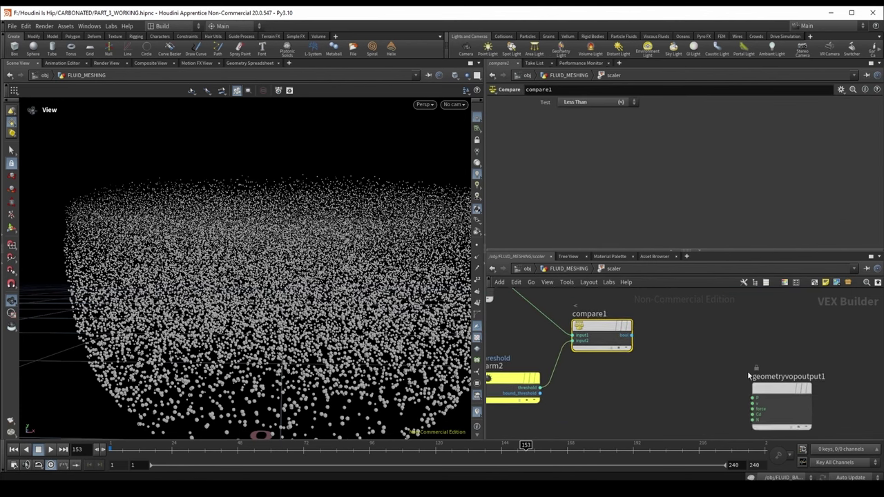
pyautogui.press('Tab')
pyautogui.write('swt')
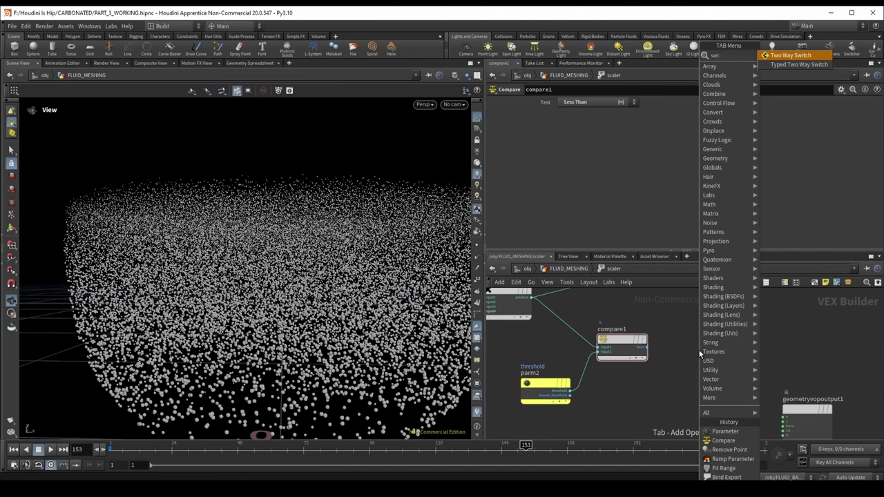
pyautogui.press('Return')
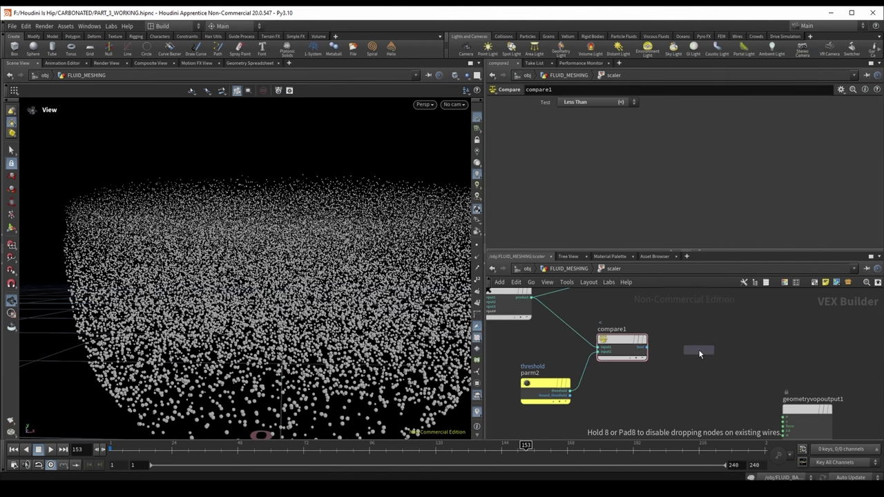
# - Place twoway1 and connect compare1's bool output to its condition input
pyautogui.click(699, 354)
pyautogui.scroll(2, 707, 335)
pyautogui.click(642, 348)
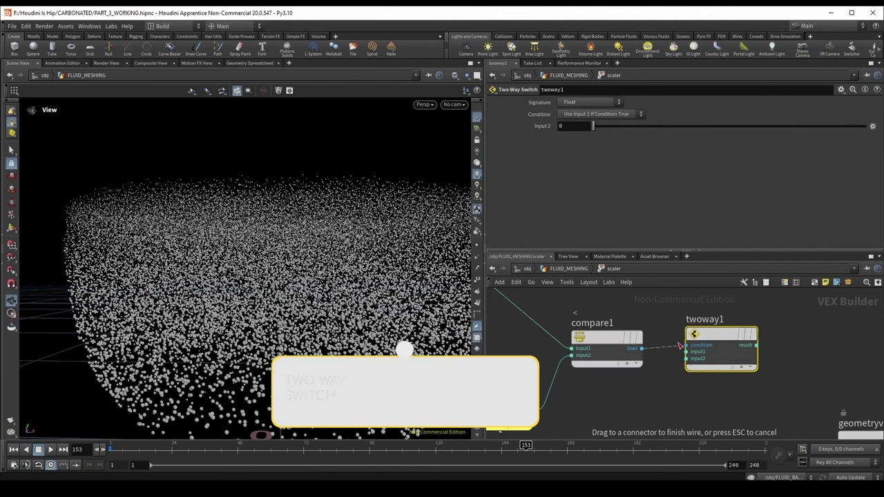
pyautogui.click(686, 345)
pyautogui.moveTo(711, 359); pyautogui.dragTo(716, 363)
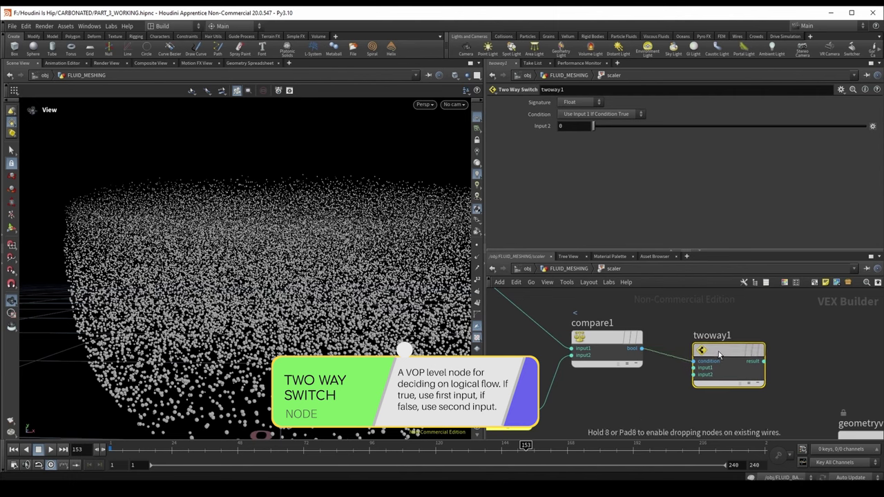
pyautogui.scroll(-3, 657, 378)
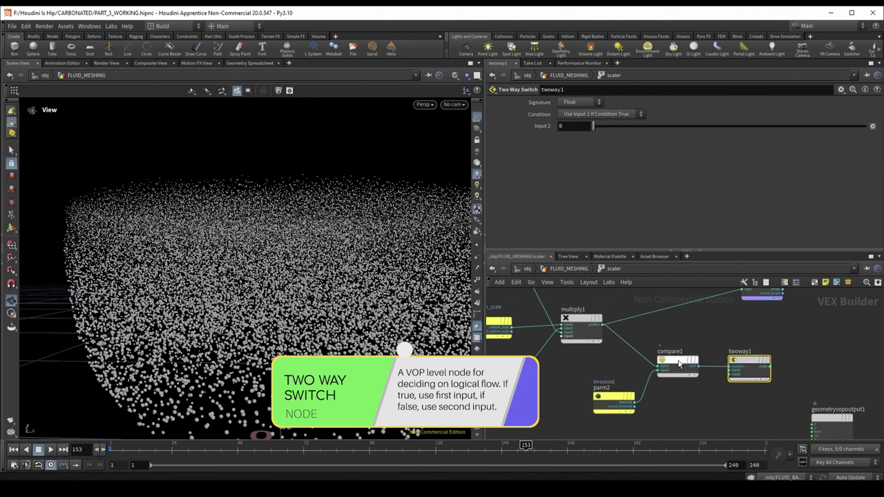
# - Review the threshold, compare1 and twoway1 node settings
pyautogui.click(682, 360)
pyautogui.scroll(1, 703, 335)
pyautogui.click(589, 413)
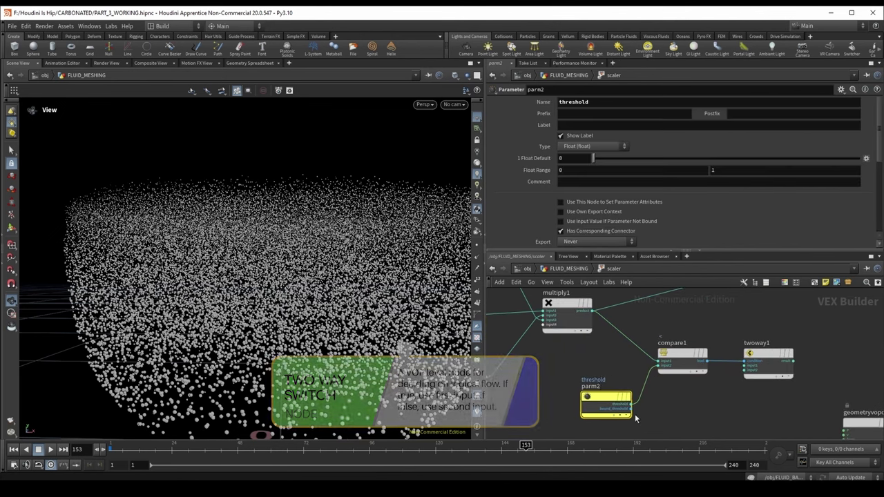
pyautogui.scroll(2, 646, 374)
pyautogui.click(611, 350)
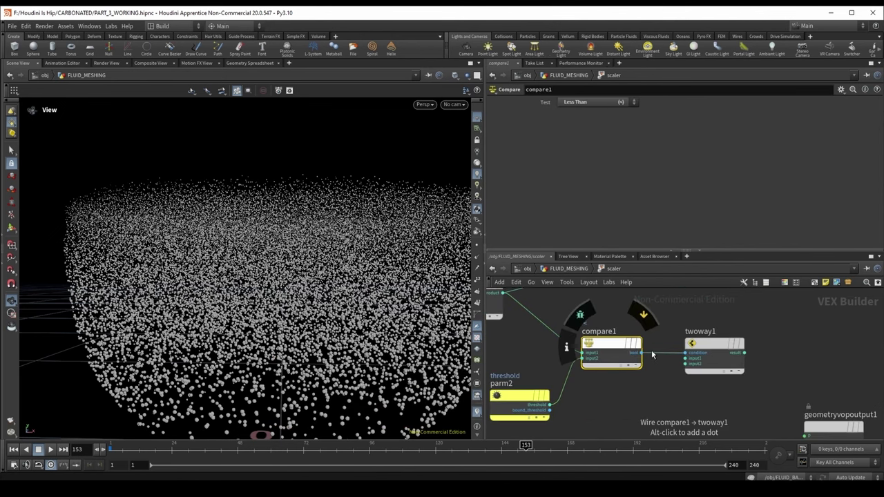
pyautogui.click(717, 348)
pyautogui.moveTo(747, 381); pyautogui.dragTo(726, 385, button='middle')
pyautogui.scroll(3, 727, 384)
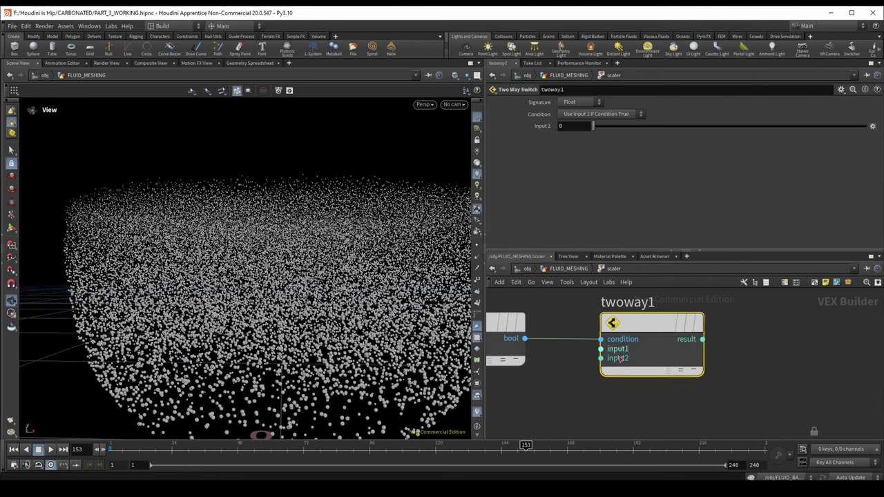
pyautogui.scroll(-5, 593, 387)
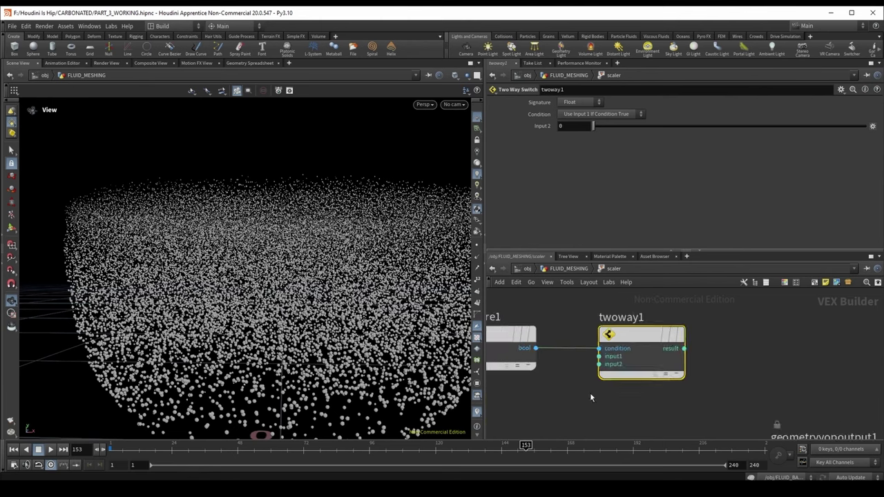
pyautogui.scroll(1, 740, 357)
# - Add a Remove Point node fed by twoway1's result as its point number
pyautogui.press('Tab')
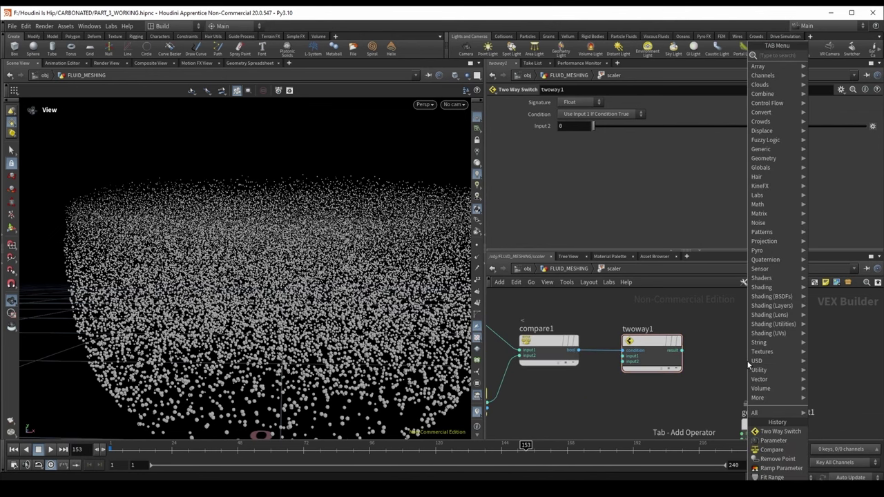
pyautogui.write('removepoin')
pyautogui.press('Return')
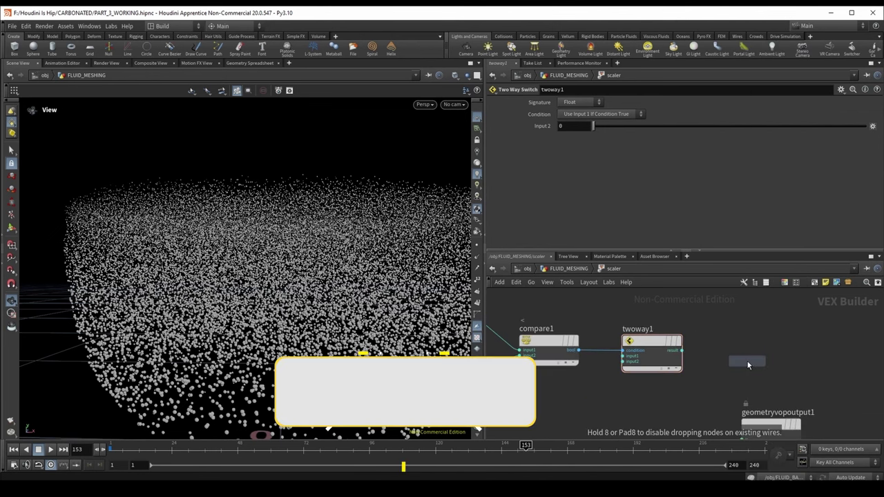
pyautogui.click(753, 352)
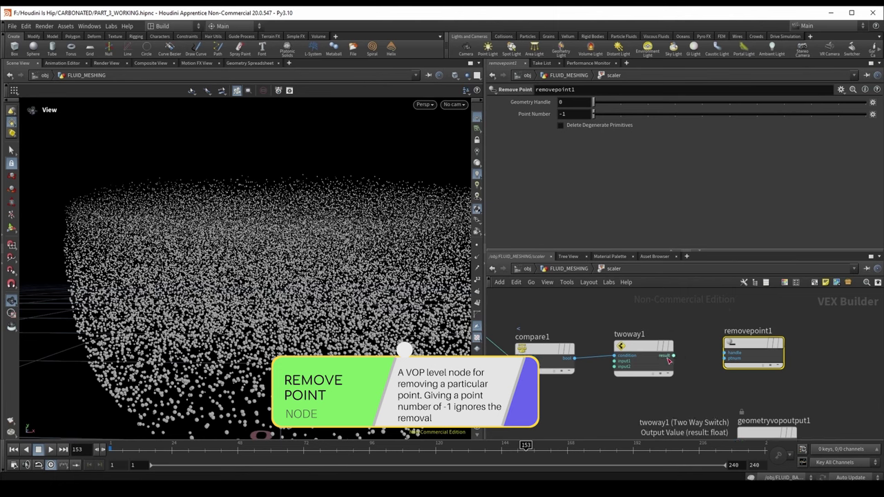
pyautogui.moveTo(674, 356); pyautogui.dragTo(726, 358)
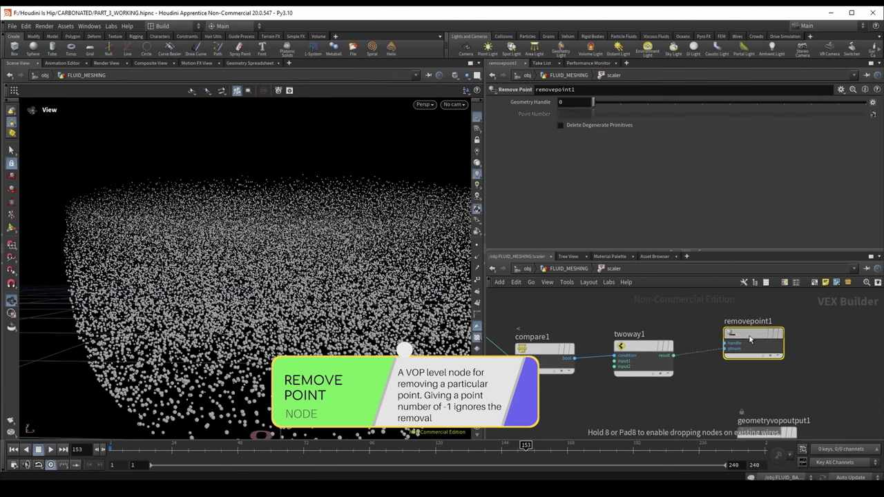
pyautogui.scroll(1, 727, 360)
pyautogui.scroll(-4, 671, 363)
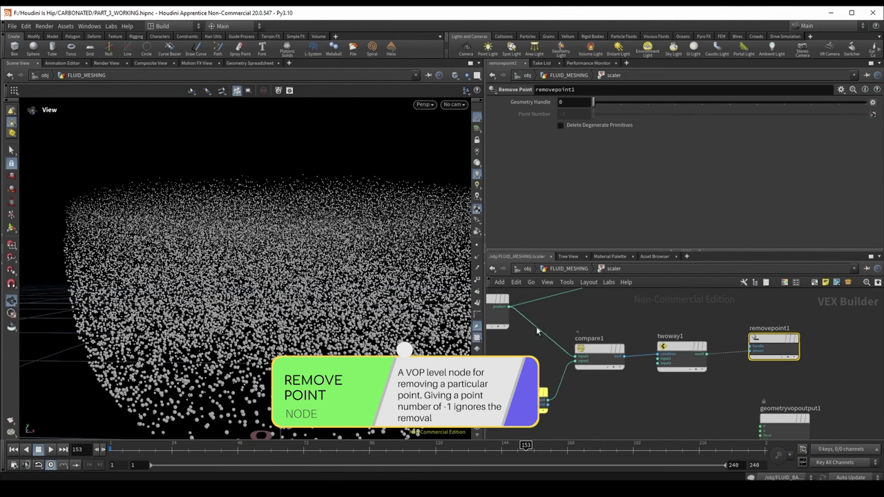
# - Connect geometryvopglobal's ptnum output into the two-way switch
pyautogui.click(523, 397)
pyautogui.click(683, 358)
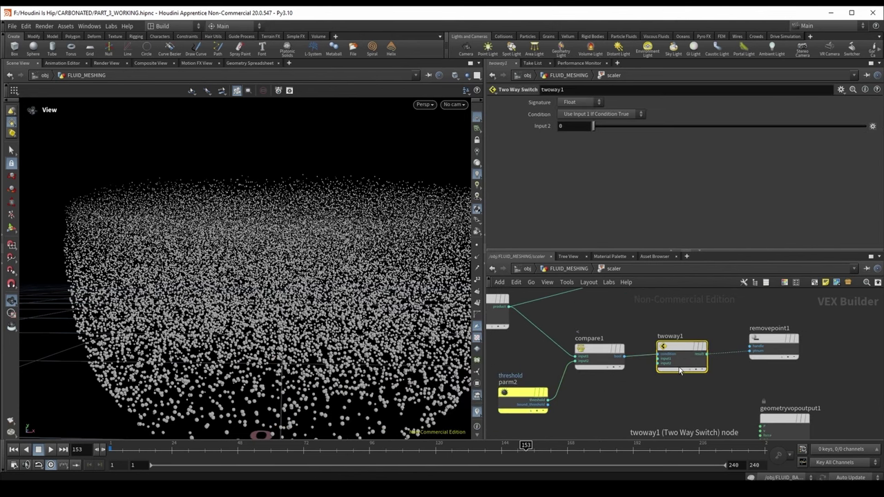
pyautogui.moveTo(604, 388); pyautogui.dragTo(835, 367, button='middle')
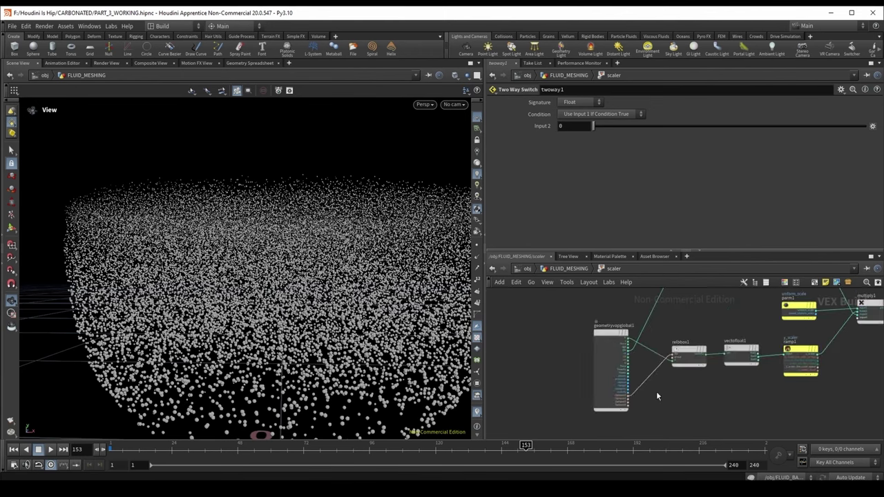
pyautogui.scroll(3, 617, 355)
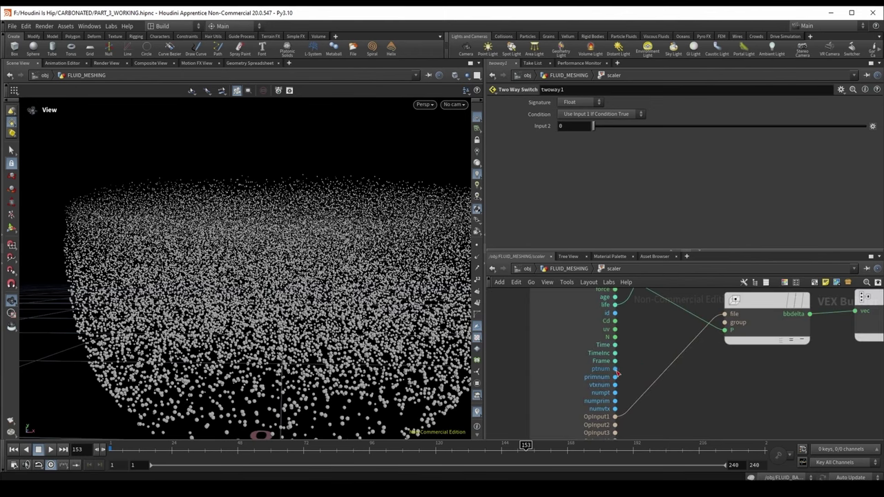
pyautogui.click(615, 368)
pyautogui.scroll(-2, 621, 374)
pyautogui.moveTo(863, 397)
pyautogui.mouseDown(button='middle')
pyautogui.moveTo(671, 401)
pyautogui.moveTo(622, 377)
pyautogui.mouseUp(button='middle')
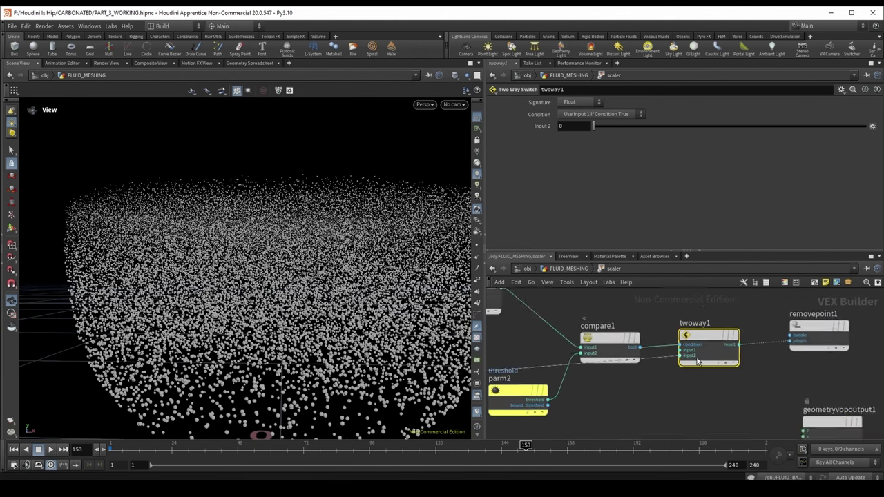
pyautogui.scroll(2, 681, 356)
pyautogui.click(677, 355)
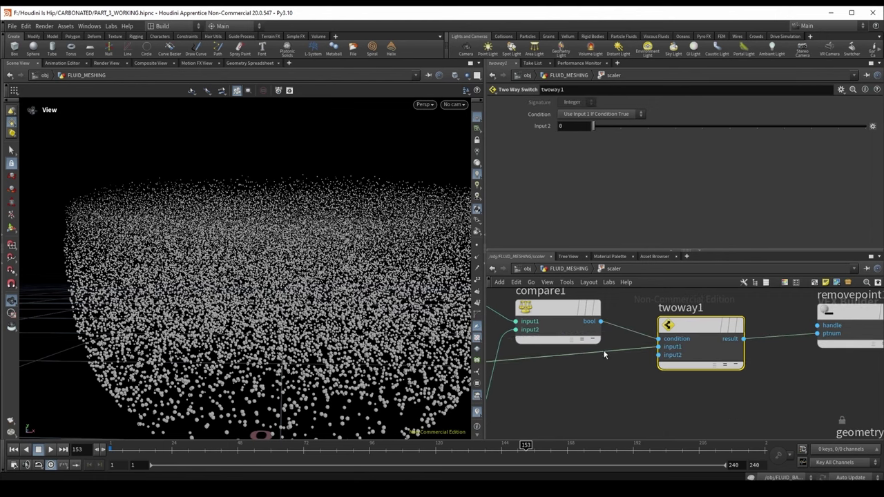
pyautogui.moveTo(602, 339); pyautogui.dragTo(641, 365, button='middle')
pyautogui.scroll(-2, 585, 391)
pyautogui.scroll(2, 717, 345)
pyautogui.moveTo(717, 345); pyautogui.dragTo(661, 366, button='middle')
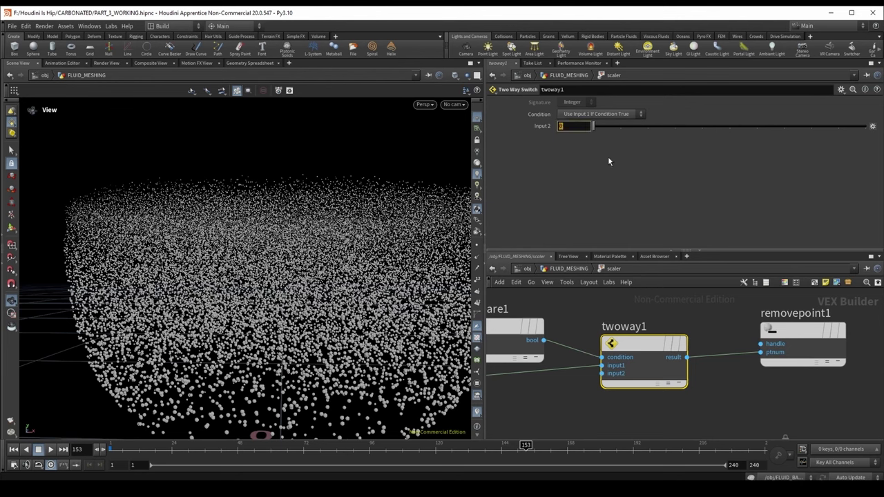
# - Set the two-way switch's second input value to -1
pyautogui.write('-1')
pyautogui.press('Return')
pyautogui.scroll(-5, 705, 372)
# - Back at FLUID_MESHING, lower the scaler's threshold to 0.0003
pyautogui.click(576, 269)
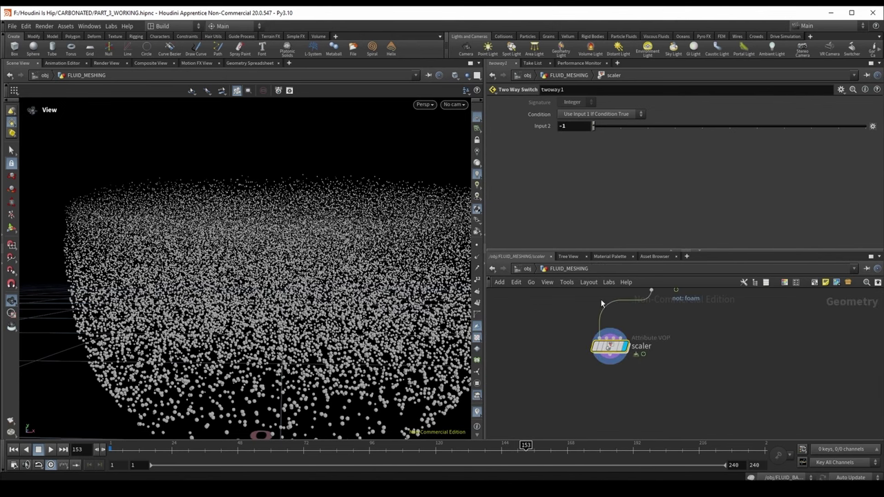
pyautogui.scroll(-6, 535, 211)
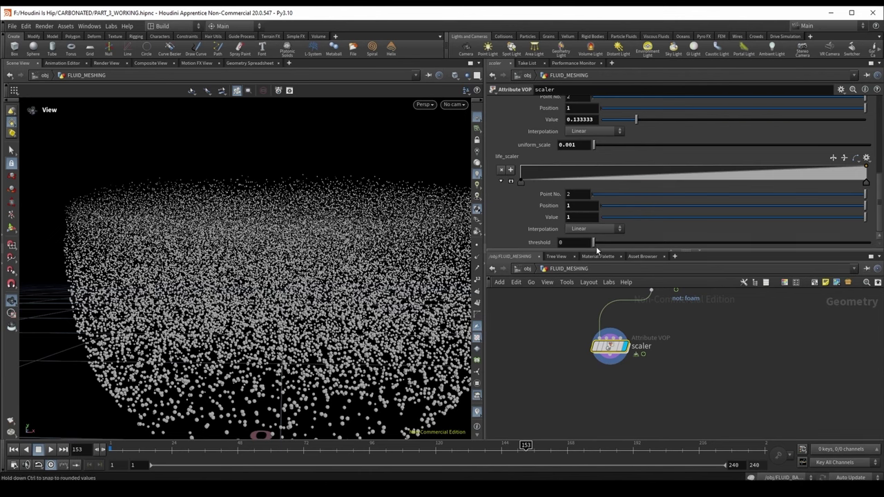
pyautogui.moveTo(546, 244); pyautogui.dragTo(565, 301, button='middle')
pyautogui.moveTo(359, 249); pyautogui.dragTo(398, 357)
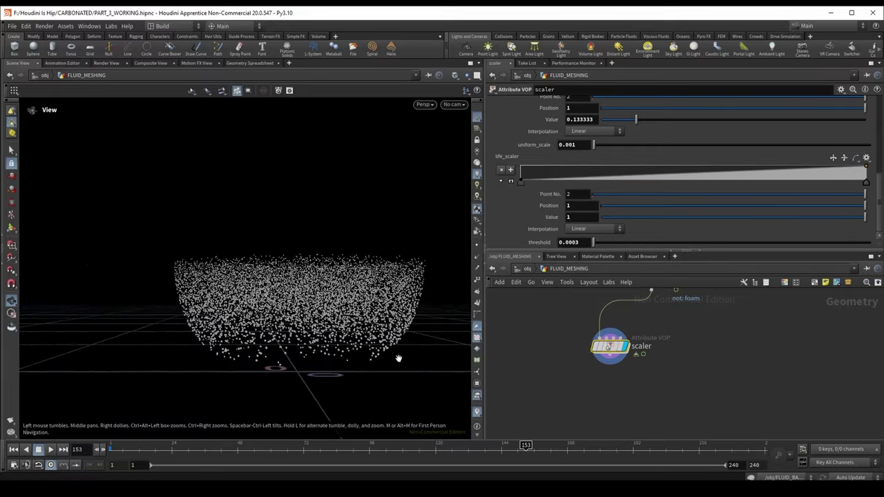
# - Orbit around the particle bowl to check the sparser foam, and begin duplicating scaler
pyautogui.moveTo(228, 446); pyautogui.dragTo(751, 444)
pyautogui.scroll(3, 334, 311)
pyautogui.scroll(-3, 334, 311)
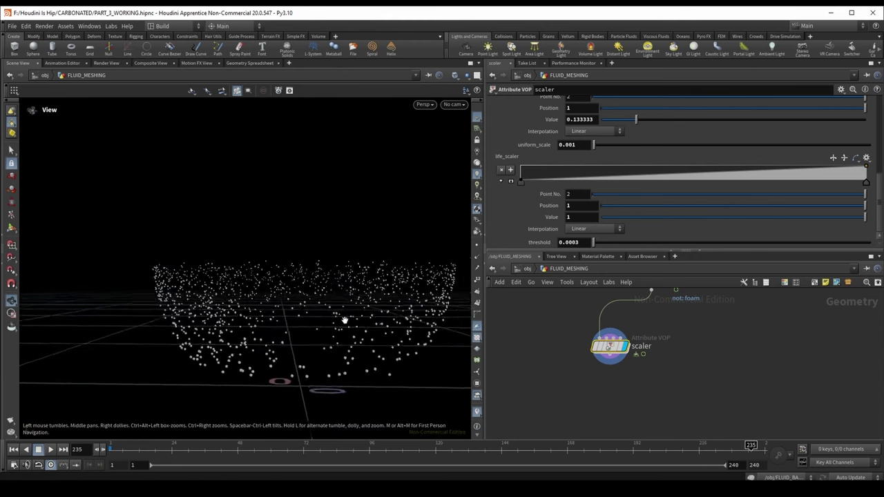
pyautogui.moveTo(345, 315); pyautogui.dragTo(331, 373)
pyautogui.scroll(-2, 728, 350)
pyautogui.moveTo(729, 351); pyautogui.dragTo(599, 381, button='middle')
pyautogui.moveTo(600, 382)
pyautogui.mouseDown()
pyautogui.moveTo(617, 388)
pyautogui.moveTo(596, 395)
pyautogui.mouseUp()
pyautogui.moveTo(261, 304); pyautogui.dragTo(287, 285)
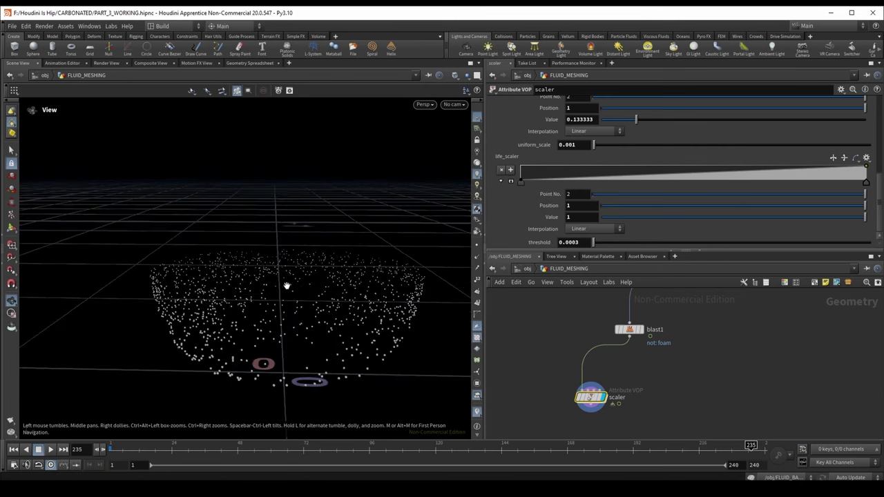
pyautogui.moveTo(678, 358); pyautogui.dragTo(666, 346, button='middle')
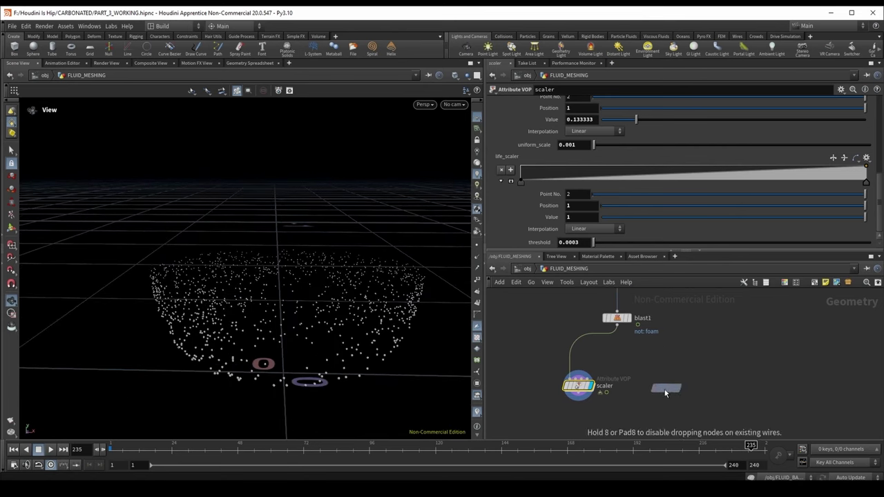
# - Place the scaler1 copy off blast1 and set its uniform_scale to 0.004
pyautogui.click(666, 392)
pyautogui.moveTo(672, 392); pyautogui.dragTo(672, 388)
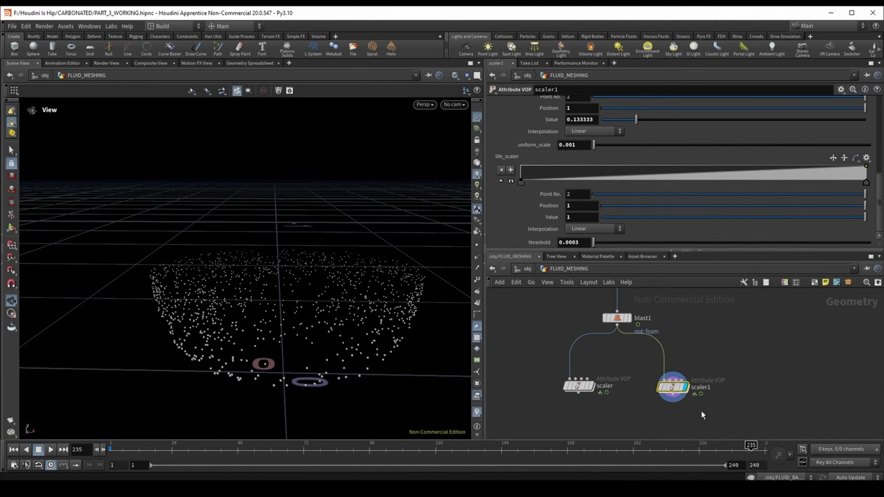
pyautogui.scroll(3, 555, 231)
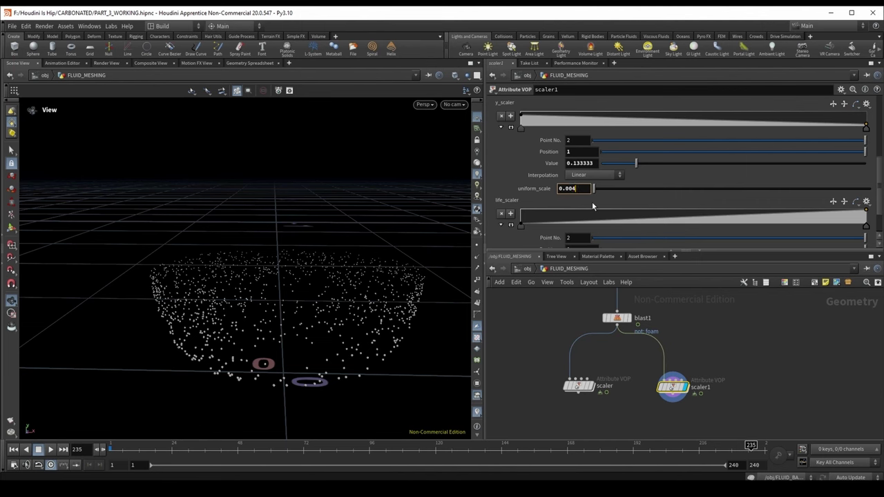
pyautogui.press('Return')
pyautogui.moveTo(290, 311); pyautogui.dragTo(339, 221)
pyautogui.scroll(3, 605, 139)
# - Raise the y_scaler ramp's end value to 0.8 and shift the life_scaler ramp's first key
pyautogui.click(832, 151)
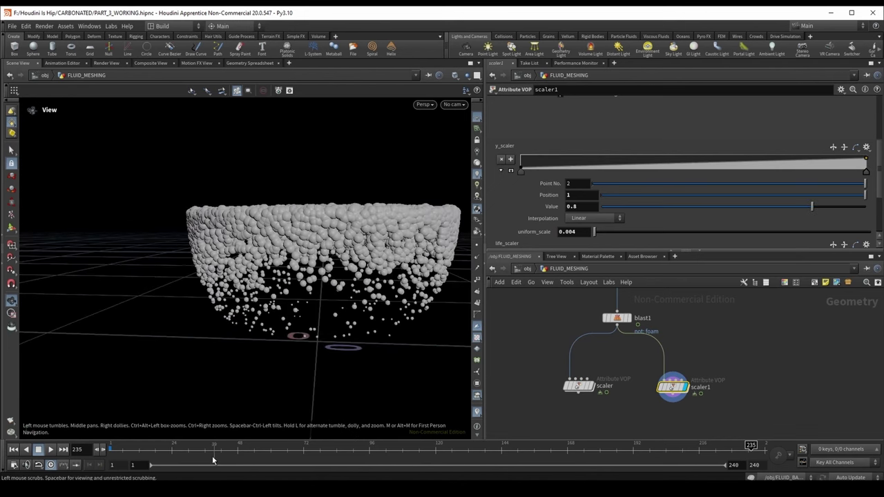
pyautogui.moveTo(134, 449); pyautogui.dragTo(448, 449)
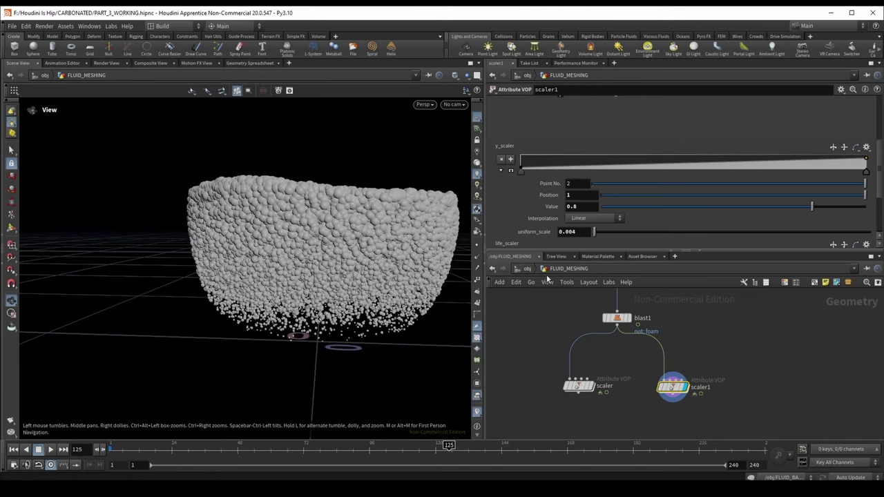
pyautogui.scroll(-4, 562, 223)
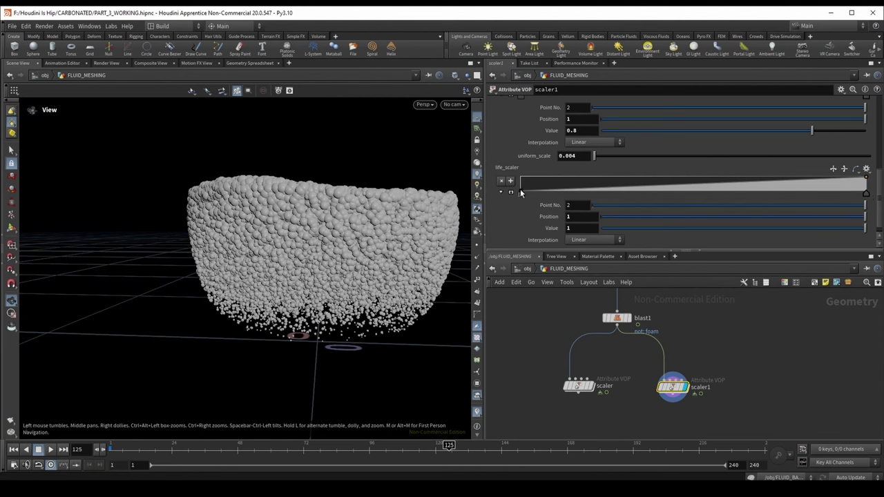
pyautogui.moveTo(520, 188); pyautogui.dragTo(783, 191)
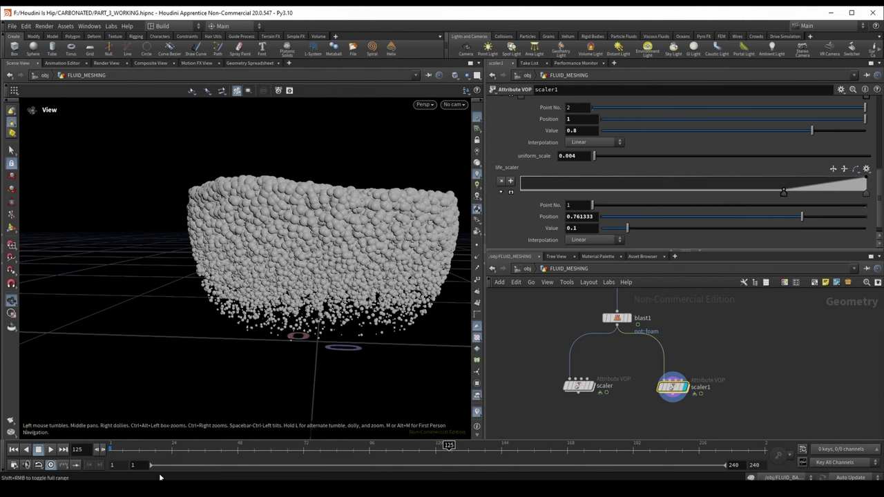
pyautogui.scroll(-1, 552, 245)
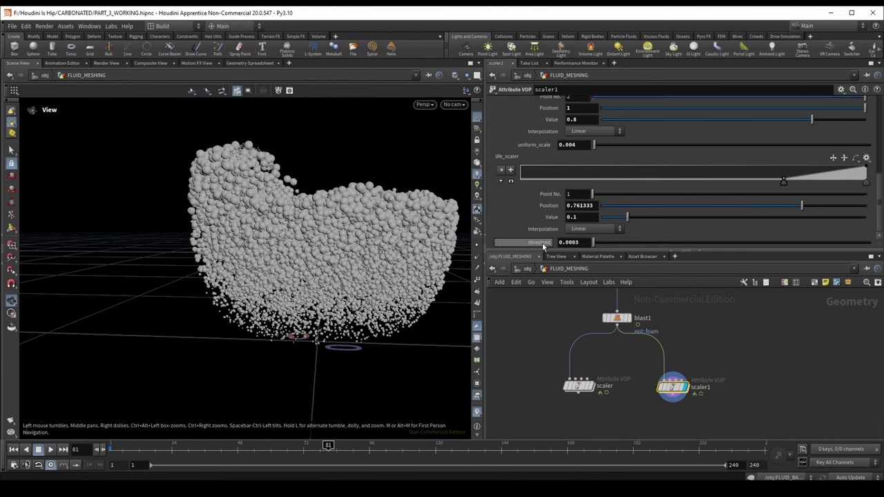
# - Lift y_scaler's first key, set threshold to 0.0017, and inspect the sphere block
pyautogui.moveTo(542, 243); pyautogui.dragTo(630, 303, button='middle')
pyautogui.scroll(2, 584, 141)
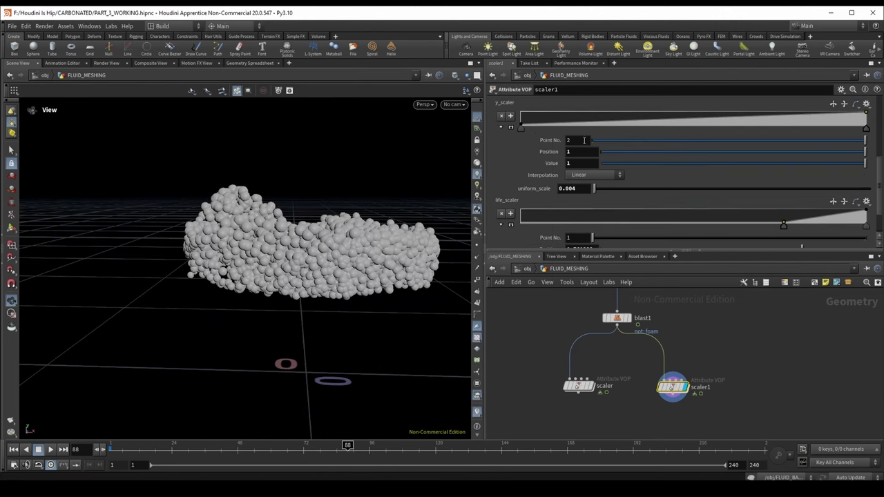
pyautogui.moveTo(521, 126); pyautogui.dragTo(520, 126)
pyautogui.scroll(-1, 553, 207)
pyautogui.moveTo(547, 243); pyautogui.dragTo(511, 306, button='middle')
pyautogui.moveTo(290, 290); pyautogui.dragTo(325, 283)
pyautogui.moveTo(347, 445); pyautogui.dragTo(432, 445)
pyautogui.moveTo(318, 311); pyautogui.dragTo(369, 306)
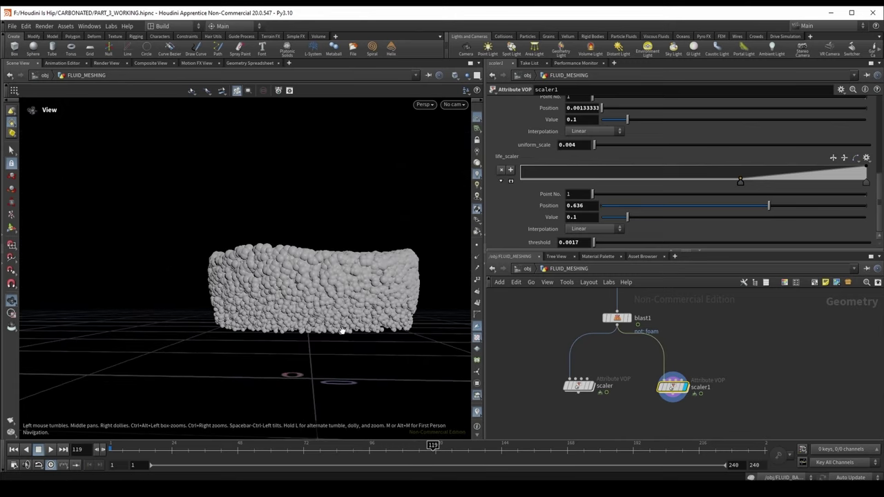
pyautogui.moveTo(264, 303); pyautogui.dragTo(427, 255)
# - Add a Delete node below scaler1 and connect scaler1 into it
pyautogui.press('Tab')
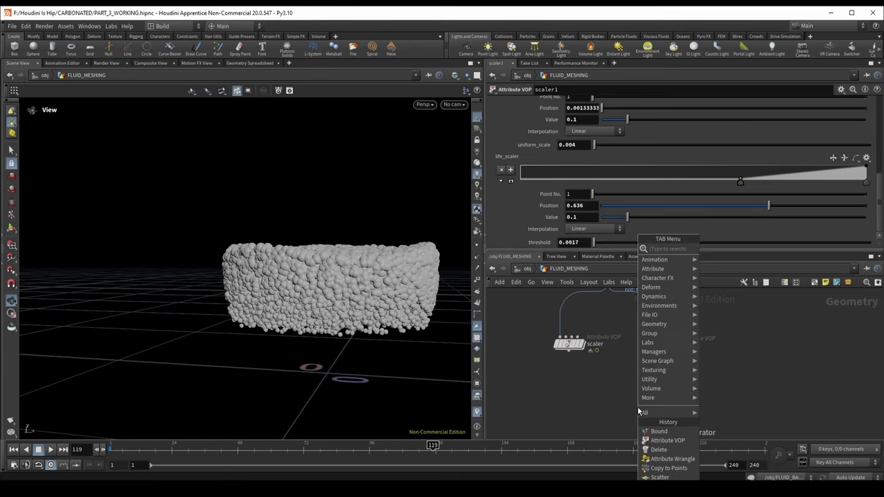
pyautogui.write('delete')
pyautogui.press('Return')
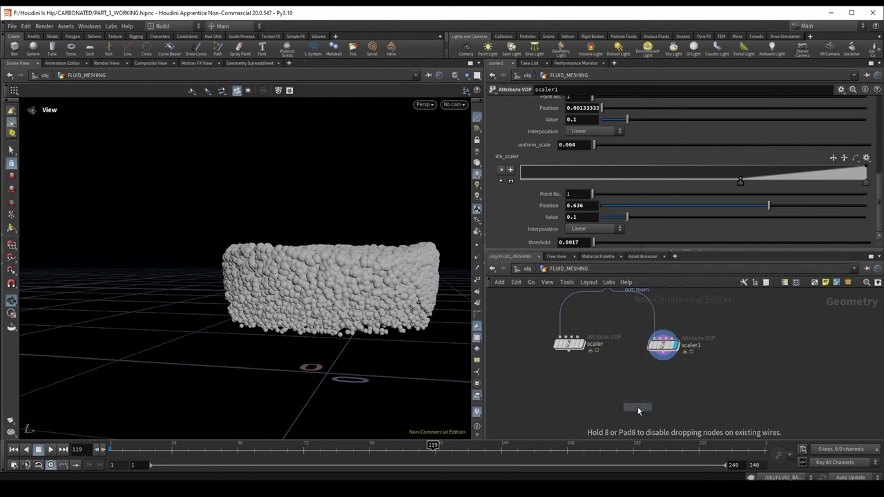
pyautogui.click(649, 394)
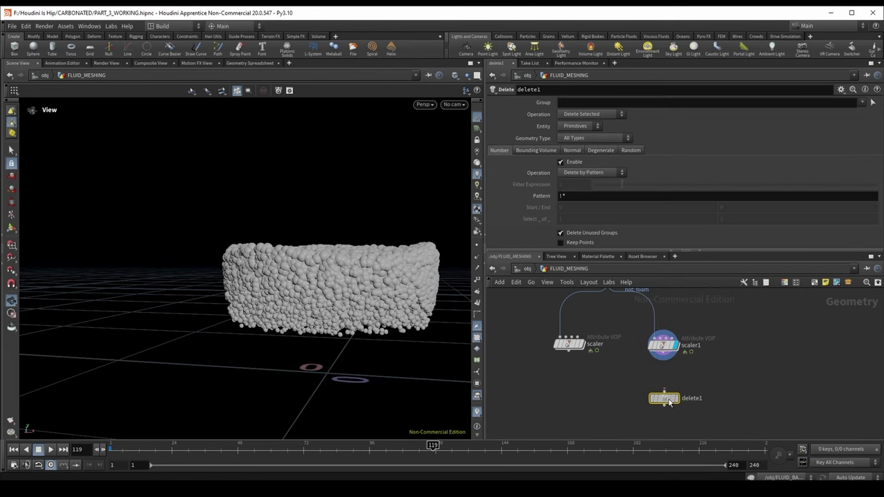
pyautogui.click(674, 357)
pyautogui.click(674, 399)
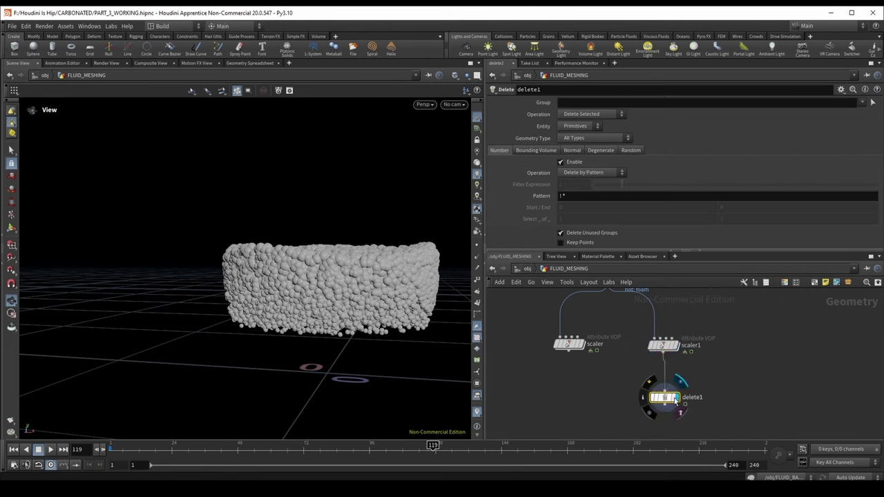
# - Set the Delete node to Points with random deletion seeded by the id attribute
pyautogui.click(580, 126)
pyautogui.click(584, 137)
pyautogui.click(630, 150)
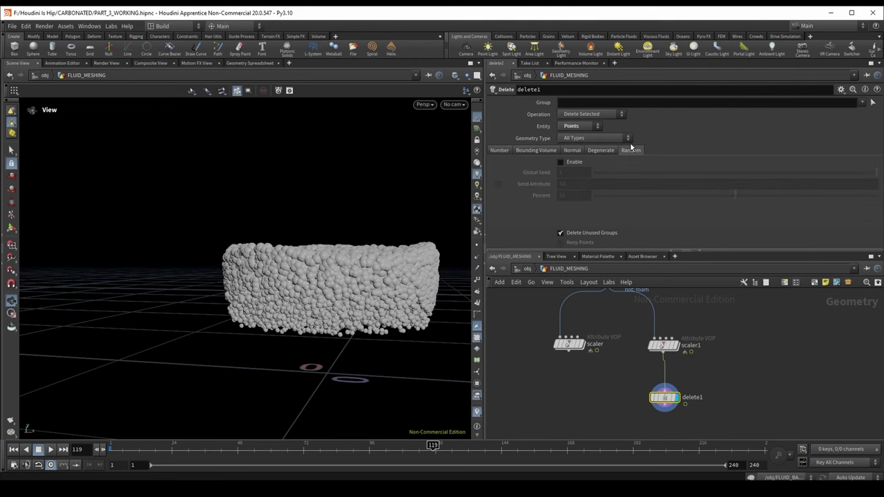
pyautogui.click(561, 162)
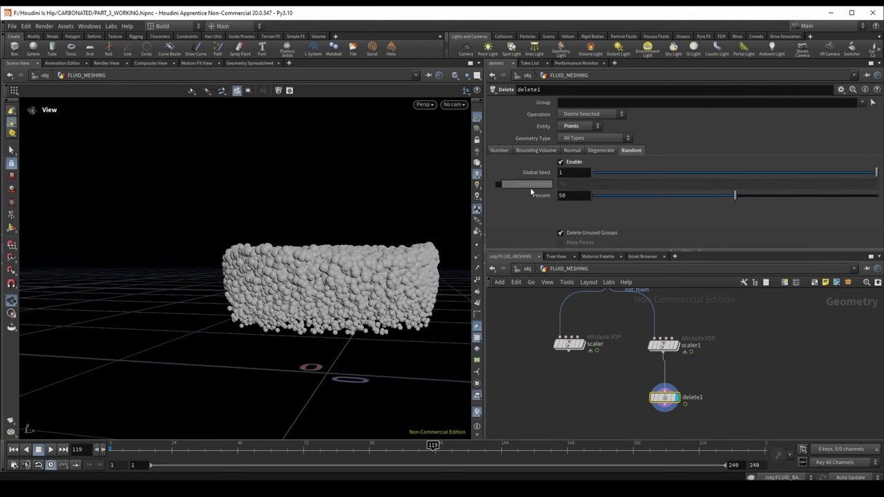
pyautogui.click(497, 185)
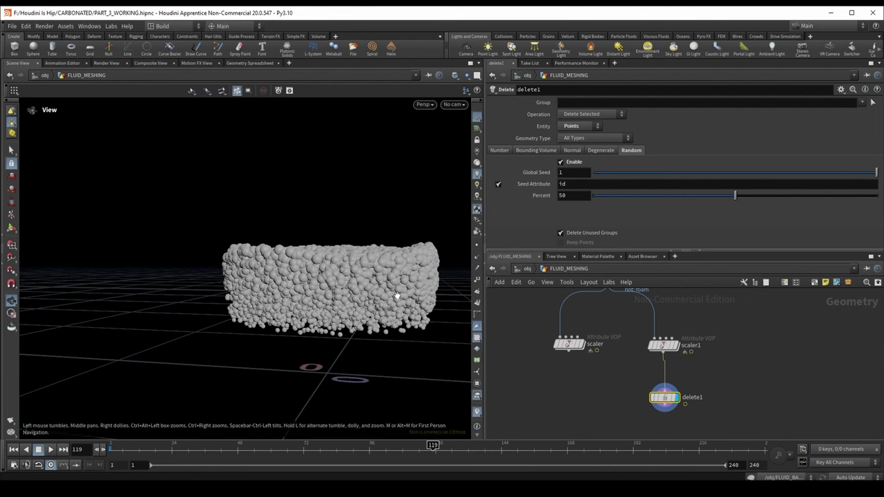
# - Set the random deletion percentage to 97.6 and play back the thinned particles
pyautogui.moveTo(286, 457); pyautogui.dragTo(414, 464)
pyautogui.moveTo(442, 373); pyautogui.dragTo(469, 325)
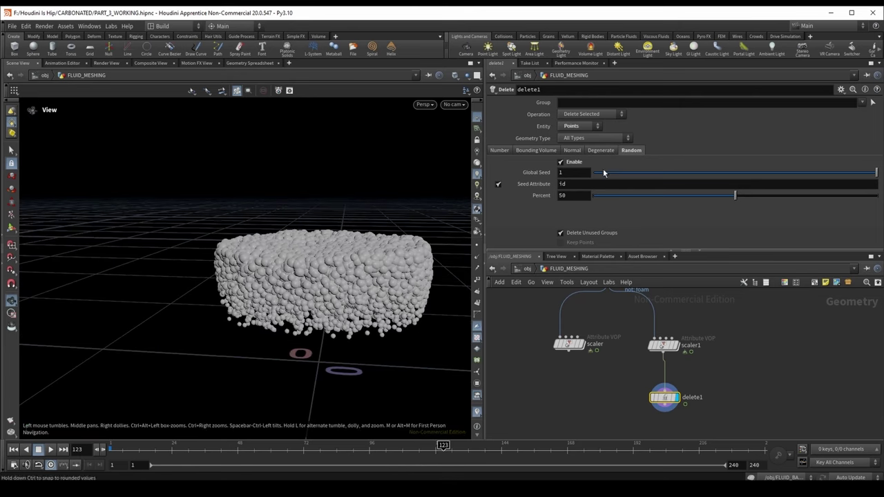
pyautogui.moveTo(739, 198); pyautogui.dragTo(874, 200)
pyautogui.moveTo(877, 199); pyautogui.dragTo(862, 200)
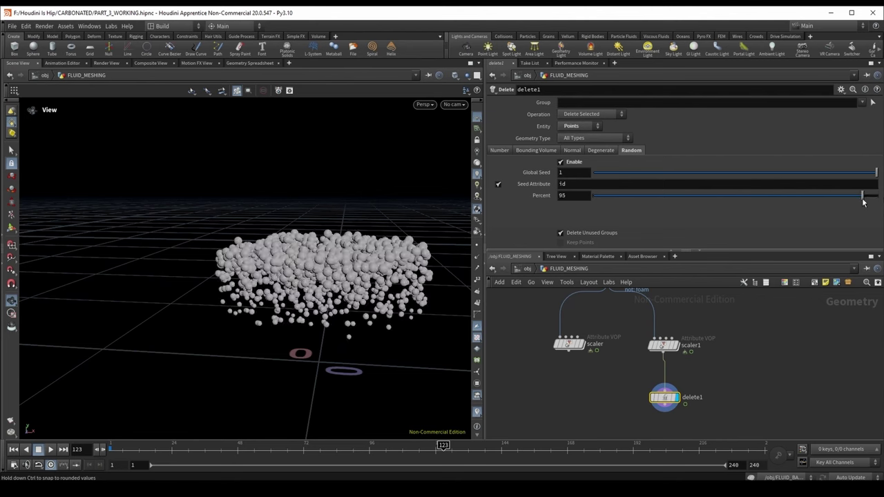
pyautogui.moveTo(415, 269)
pyautogui.mouseDown()
pyautogui.moveTo(407, 207)
pyautogui.moveTo(406, 254)
pyautogui.mouseUp()
pyautogui.moveTo(411, 456); pyautogui.dragTo(110, 456)
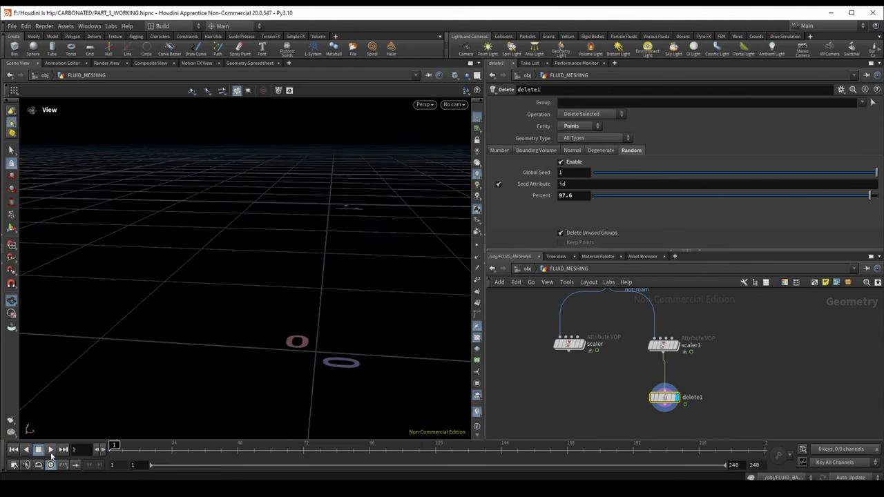
pyautogui.click(51, 449)
pyautogui.moveTo(329, 319); pyautogui.dragTo(263, 409)
# - Set scaler1's uniform_scale to 0.006
pyautogui.click(663, 345)
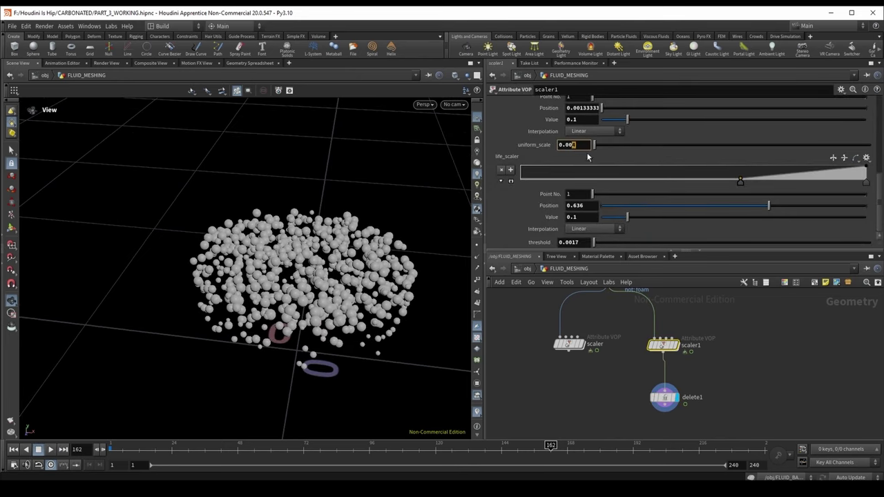
pyautogui.write('6')
pyautogui.press('Return')
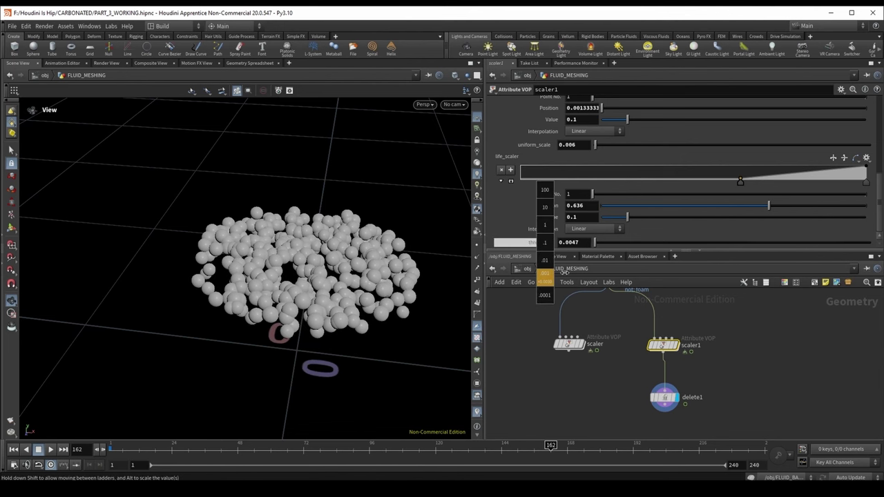
# - Reshape the life_scaler ramp to rise and then fall to 0, checking it across frames
pyautogui.scroll(1, 738, 209)
pyautogui.keyDown('ctrl'); pyautogui.click(739, 204); pyautogui.keyUp('ctrl')
pyautogui.moveTo(536, 201); pyautogui.dragTo(513, 211)
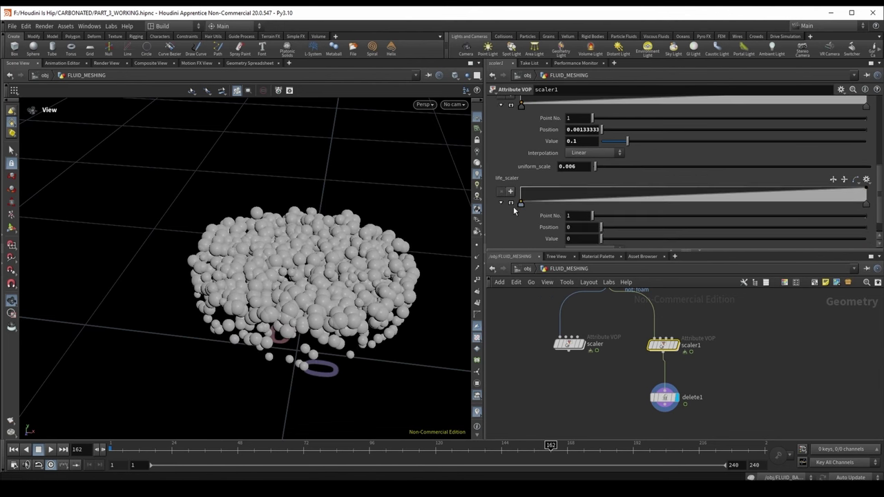
pyautogui.moveTo(864, 203); pyautogui.dragTo(861, 203)
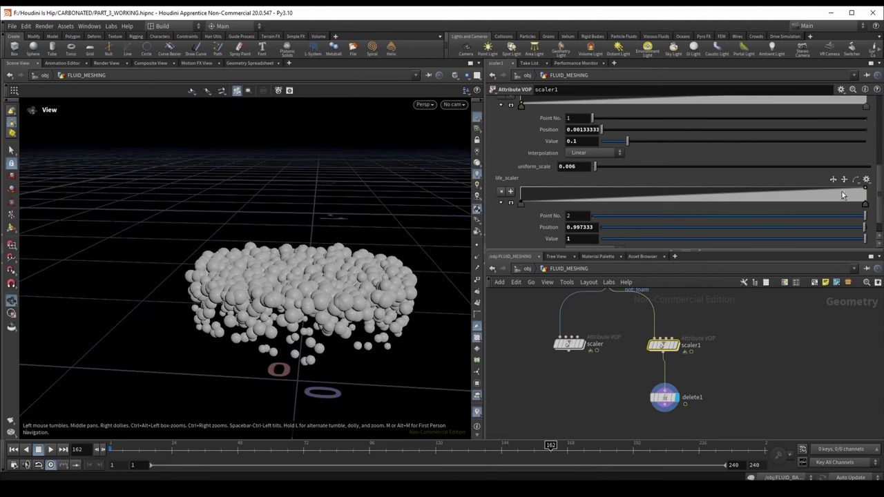
pyautogui.moveTo(800, 198)
pyautogui.mouseDown()
pyautogui.moveTo(674, 192)
pyautogui.moveTo(809, 188)
pyautogui.mouseUp()
pyautogui.moveTo(866, 188); pyautogui.dragTo(874, 207)
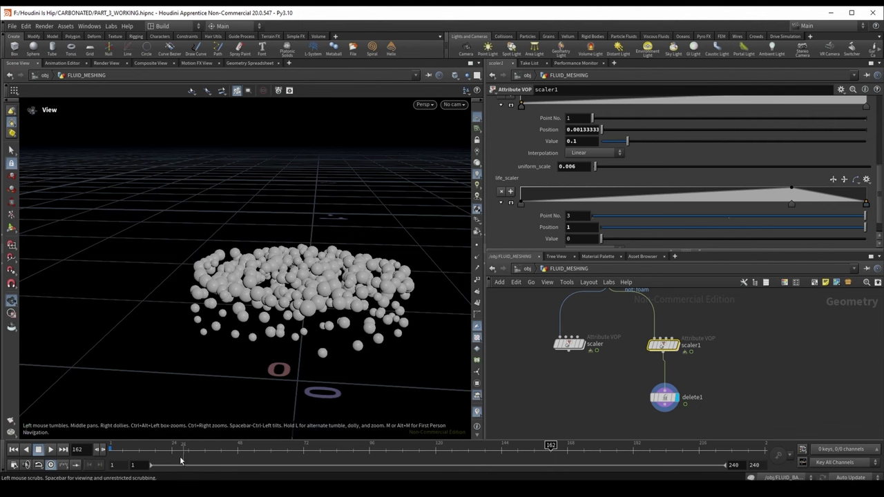
pyautogui.moveTo(457, 447); pyautogui.dragTo(558, 449)
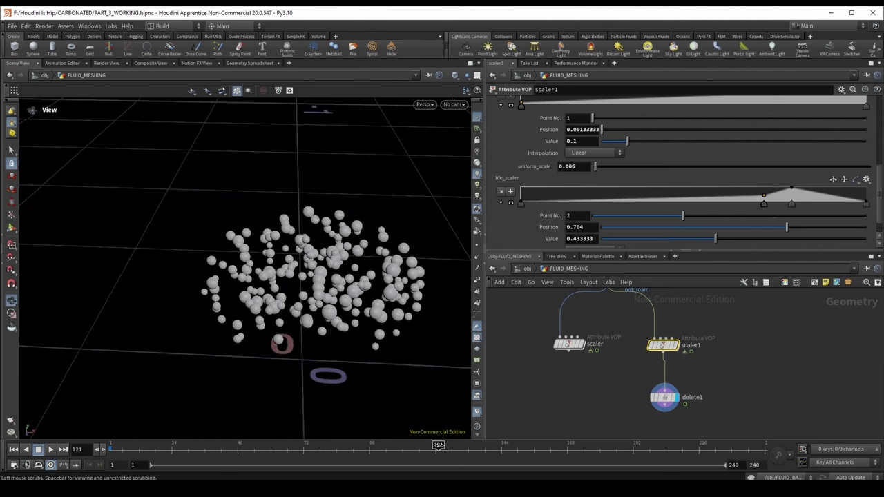
pyautogui.moveTo(593, 393); pyautogui.dragTo(590, 345, button='middle')
# - Add a Merge node and copy delete1 as delete2, fed from scaler
pyautogui.press('Tab')
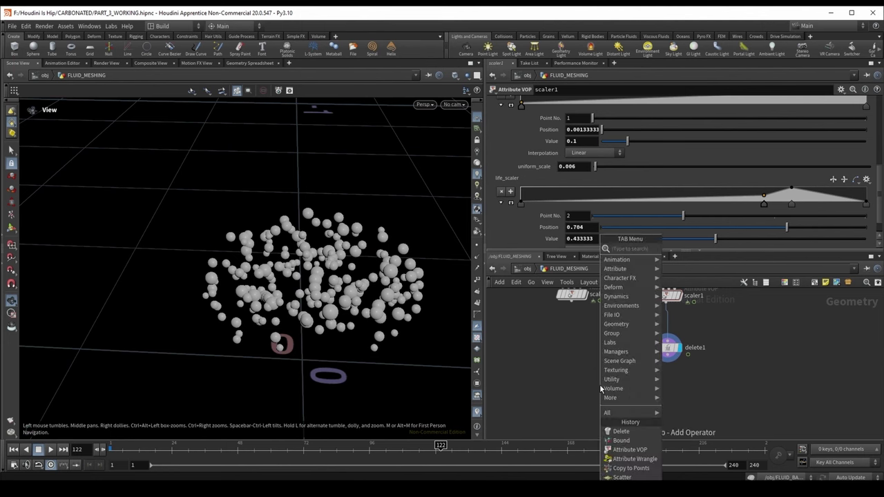
pyautogui.click(599, 390)
pyautogui.click(606, 399)
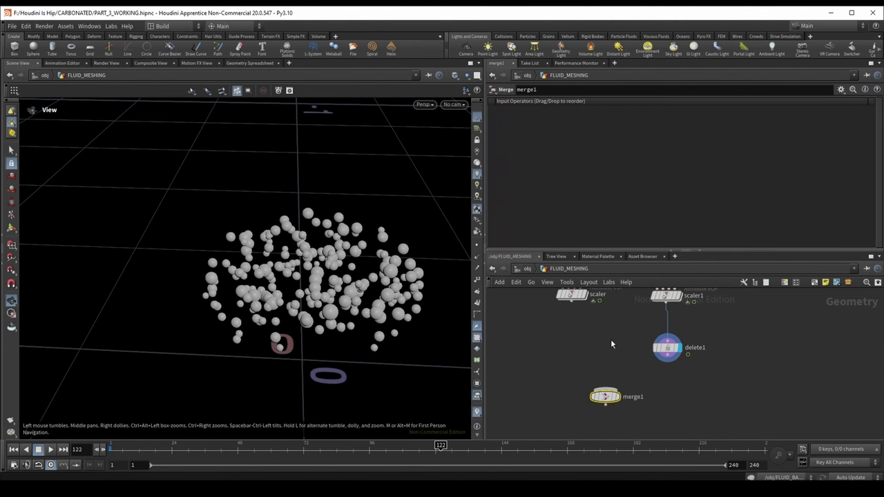
pyautogui.moveTo(611, 339); pyautogui.dragTo(610, 357, button='middle')
pyautogui.keyDown('alt'); pyautogui.moveTo(665, 366); pyautogui.dragTo(571, 366); pyautogui.keyUp('alt')
pyautogui.moveTo(571, 319); pyautogui.dragTo(571, 357)
pyautogui.click(572, 366)
# - Set delete2's Percent to 79.2 while checking the particles over time
pyautogui.moveTo(335, 326); pyautogui.dragTo(249, 368)
pyautogui.moveTo(115, 445); pyautogui.dragTo(84, 446)
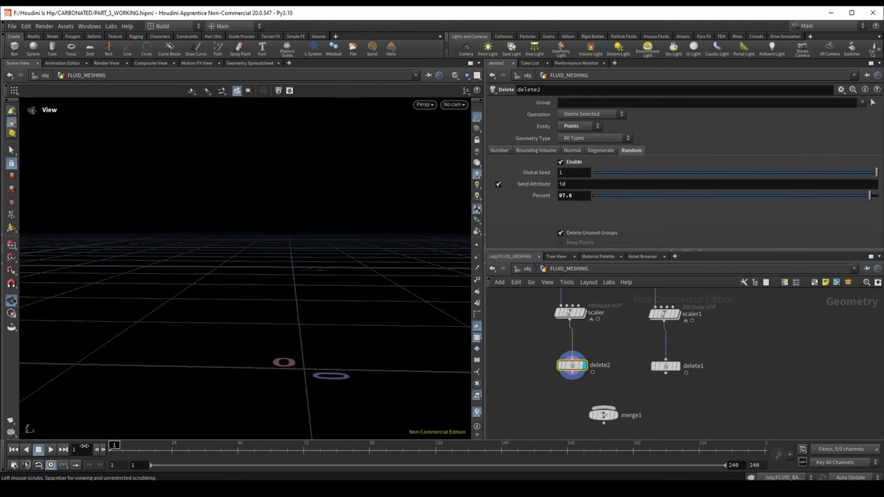
pyautogui.moveTo(240, 445); pyautogui.dragTo(350, 446)
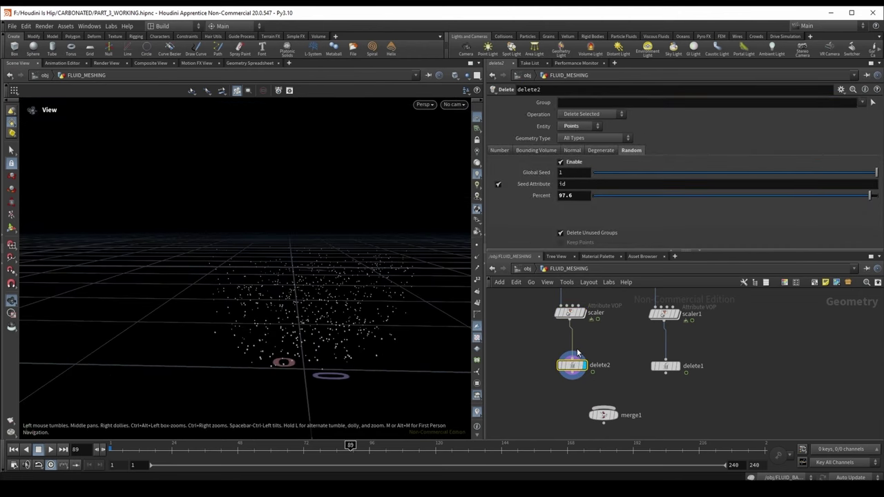
pyautogui.moveTo(869, 195); pyautogui.dragTo(818, 200)
pyautogui.moveTo(375, 296); pyautogui.dragTo(319, 290)
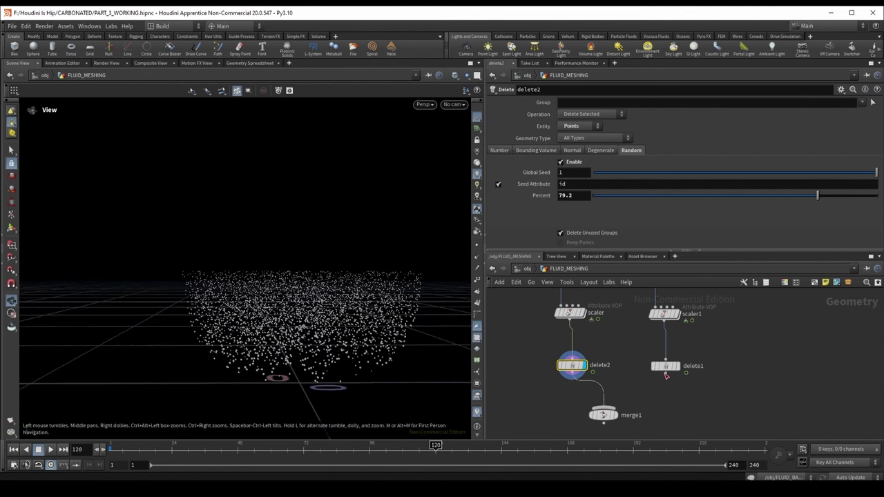
# - Display merge1 and play the simulation from the start to frame 158
pyautogui.click(600, 415)
pyautogui.click(114, 446)
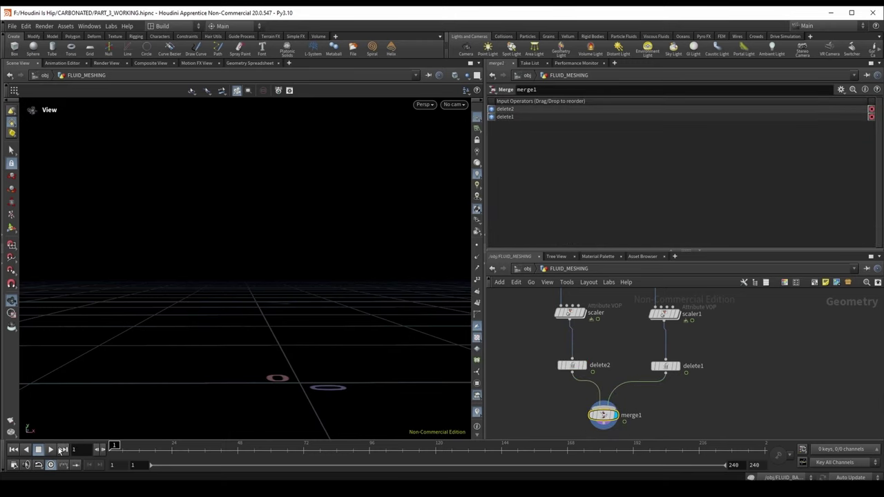
pyautogui.click(50, 450)
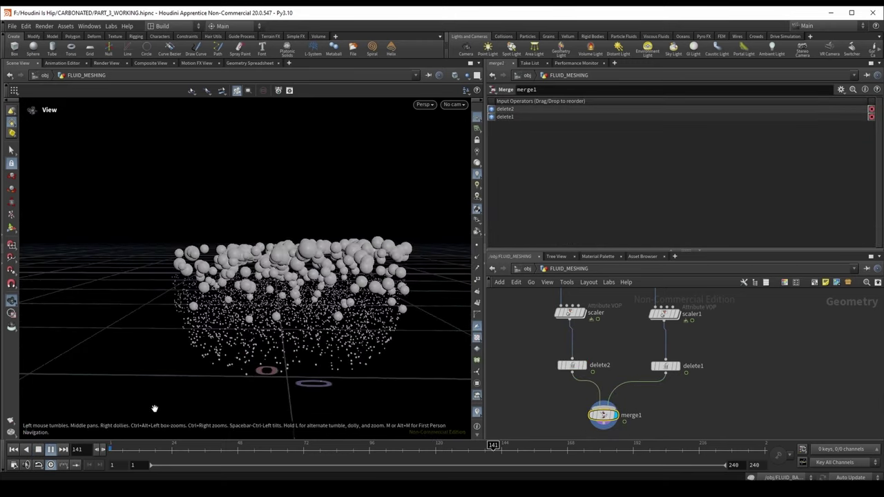
pyautogui.click(50, 450)
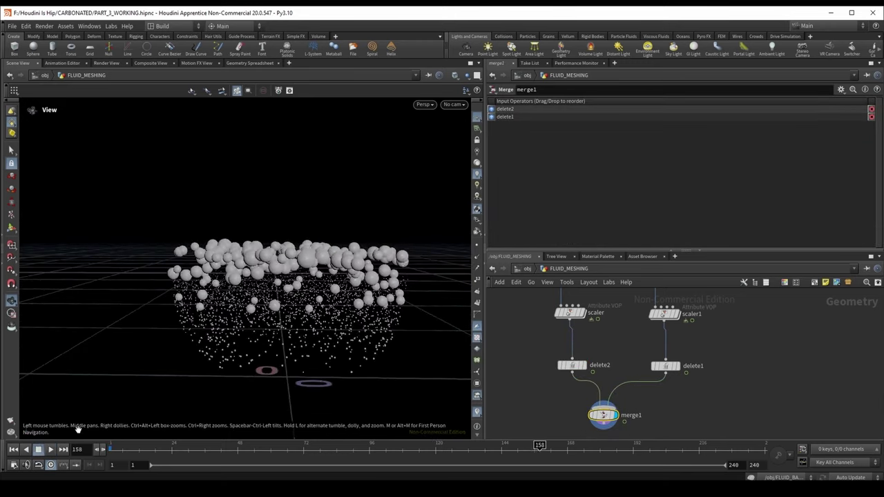
# - Set scaler1's uniform_scale to 0.004 and save the scene
pyautogui.click(665, 315)
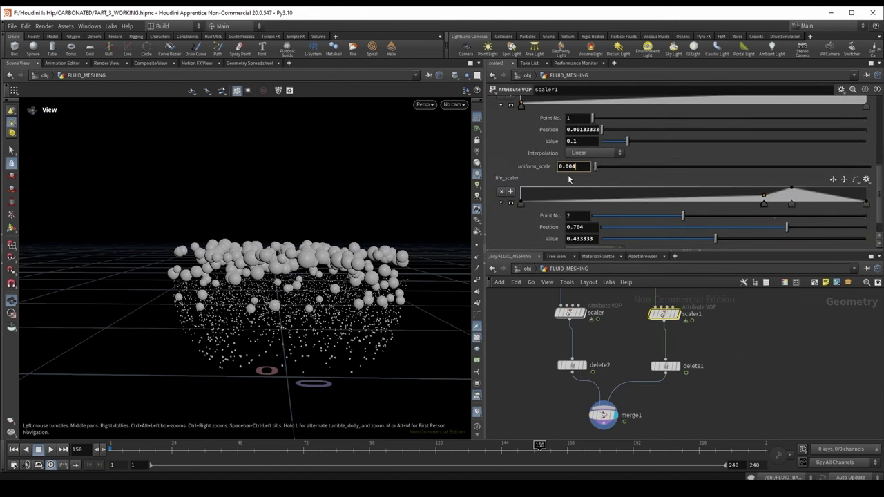
pyautogui.press('Return')
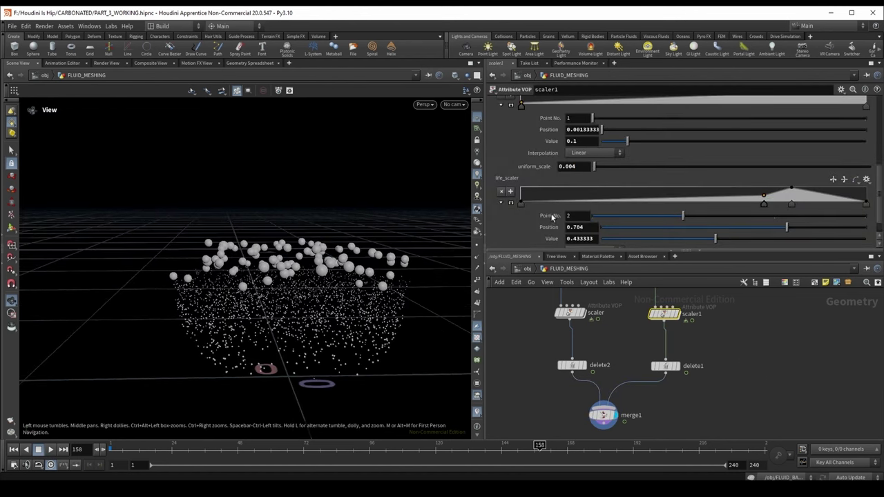
pyautogui.scroll(-1, 552, 217)
pyautogui.click(569, 313)
pyautogui.moveTo(214, 450); pyautogui.dragTo(616, 457)
pyautogui.hotkey('ctrl', 's')
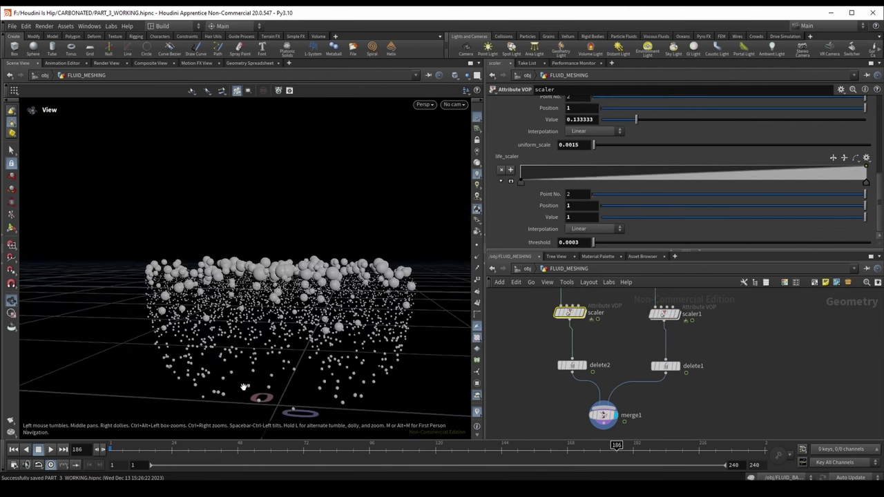
# - Delete merge1 and wire a new Null node directly under delete2
pyautogui.click(603, 414)
pyautogui.press('Delete')
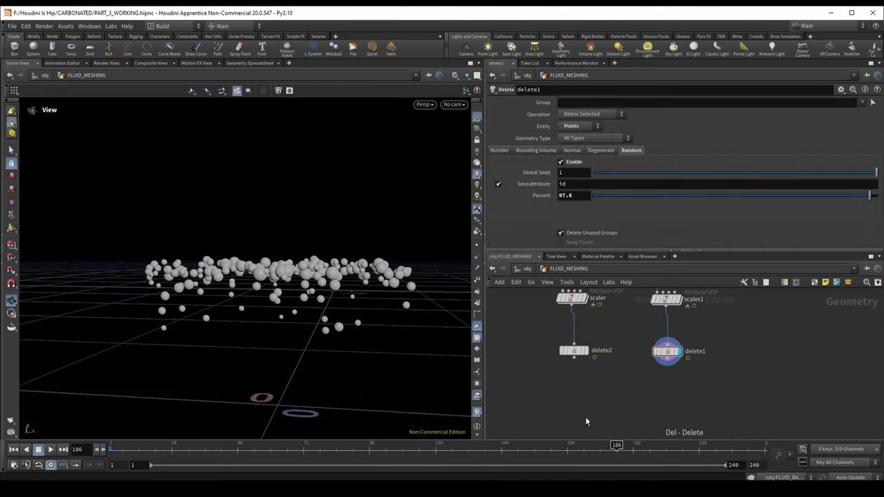
pyautogui.press('Tab')
pyautogui.write('null')
pyautogui.press('Return')
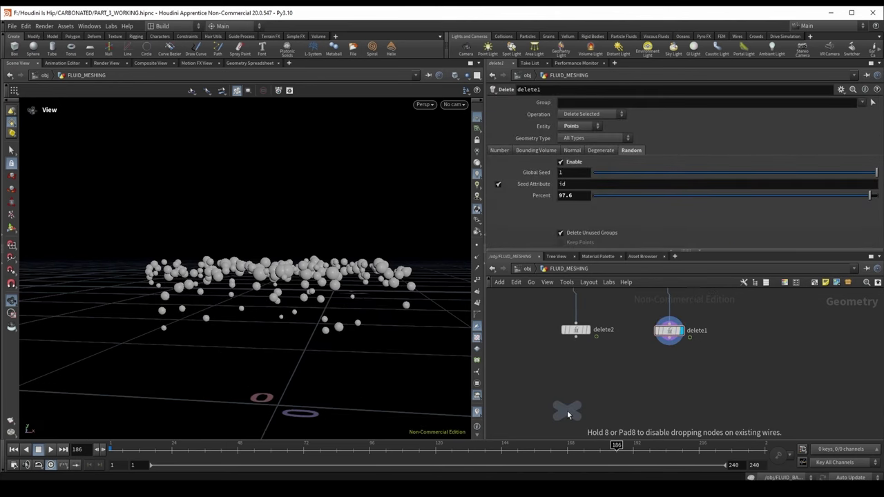
pyautogui.click(585, 391)
pyautogui.click(587, 330)
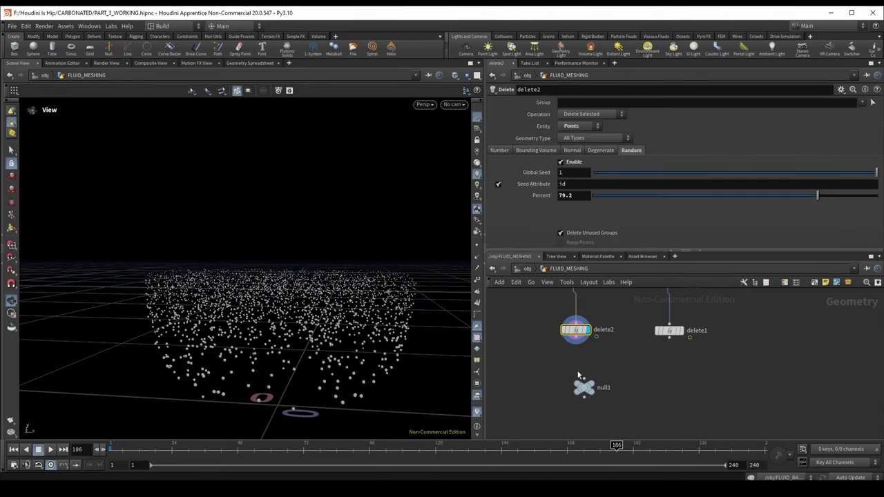
pyautogui.moveTo(577, 338); pyautogui.dragTo(575, 395)
# - Rename the null to SECONDARY_PARTICLES_OUT and select the scaler branch nodes
pyautogui.doubleClick(597, 395)
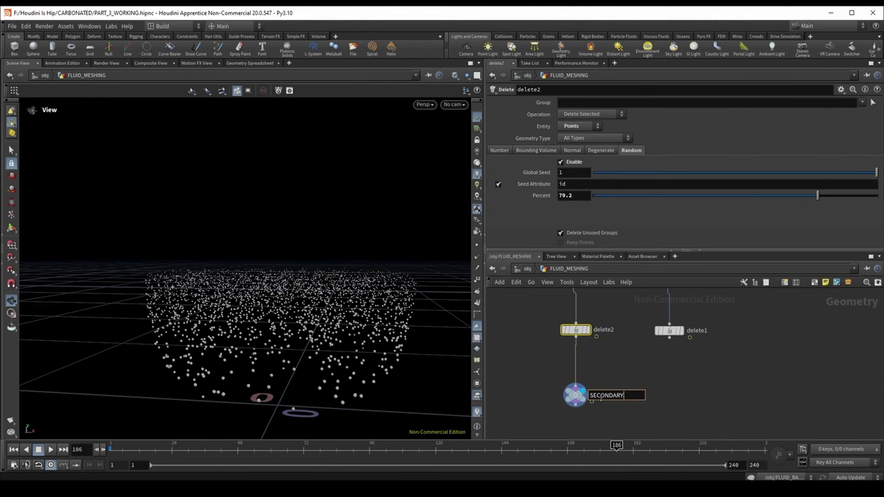
pyautogui.write('SECONDARY_PARTICLES_OUT')
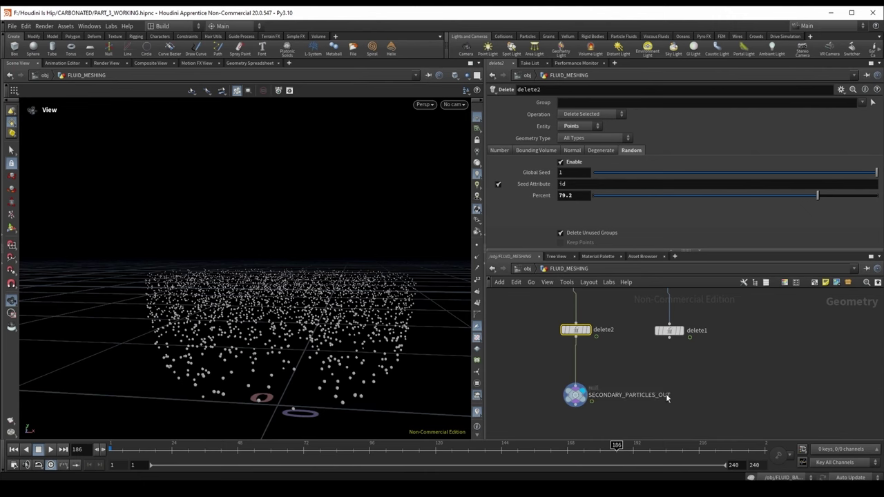
pyautogui.scroll(-4, 578, 374)
pyautogui.moveTo(556, 429); pyautogui.dragTo(537, 345)
# - Shift the scaler branch nodes left and scrub to frame 148
pyautogui.click(562, 397)
pyautogui.scroll(2, 563, 400)
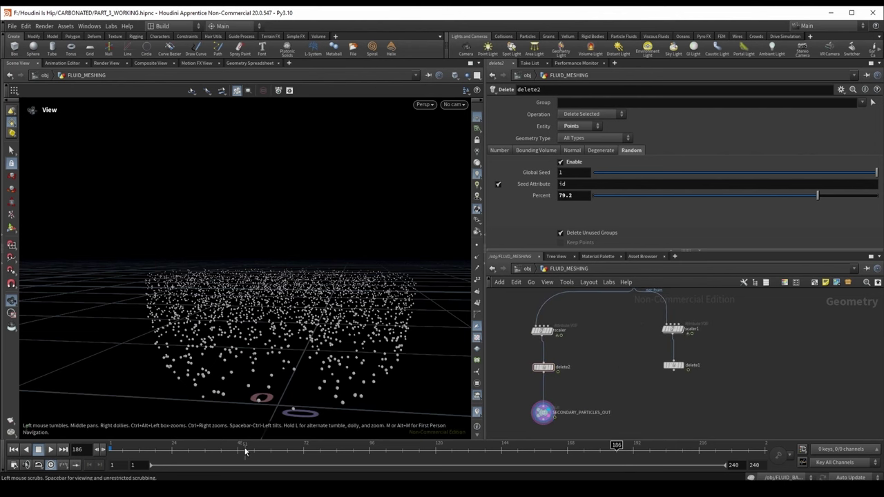
pyautogui.moveTo(245, 451); pyautogui.dragTo(512, 451)
pyautogui.moveTo(686, 318); pyautogui.dragTo(662, 336, button='middle')
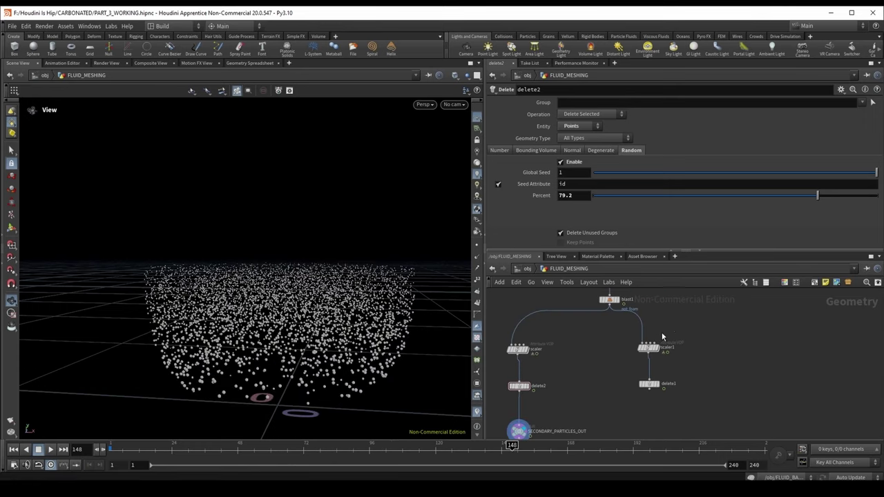
pyautogui.scroll(2, 662, 337)
# - Display scaler1, then delete1's foam particles, and inspect them from top and side
pyautogui.click(626, 371)
pyautogui.click(613, 372)
pyautogui.click(623, 425)
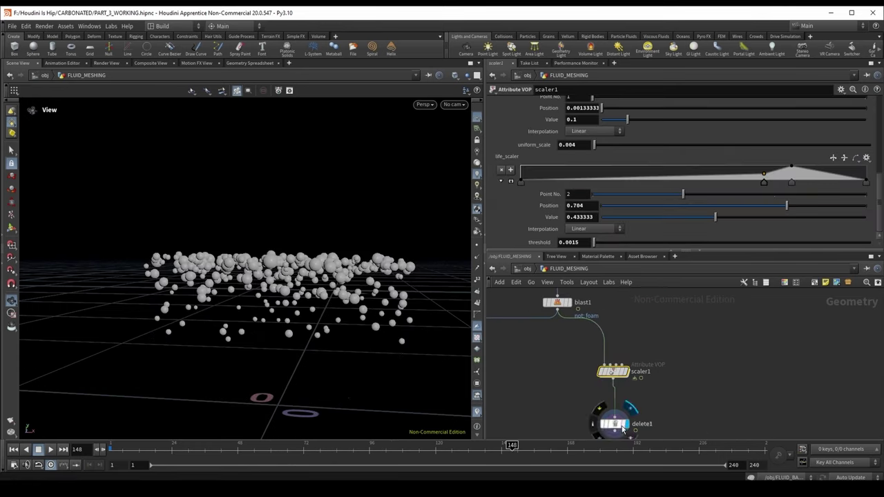
pyautogui.click(622, 426)
pyautogui.moveTo(276, 208); pyautogui.dragTo(276, 235)
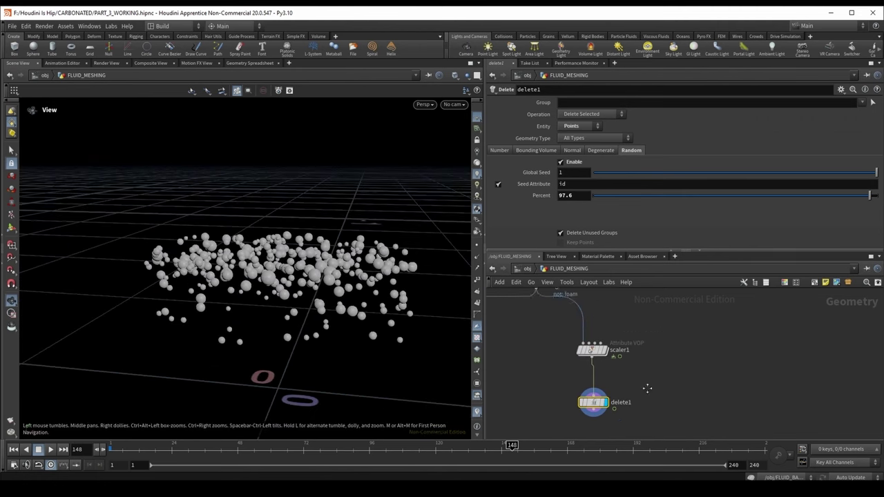
pyautogui.moveTo(647, 388); pyautogui.dragTo(651, 382, button='middle')
pyautogui.moveTo(681, 339); pyautogui.dragTo(550, 421)
pyautogui.click(679, 375)
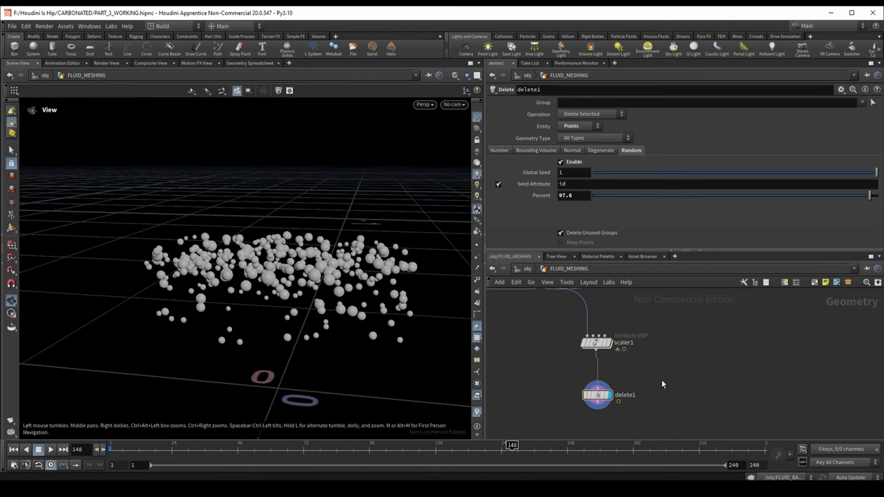
pyautogui.moveTo(254, 259); pyautogui.dragTo(274, 303)
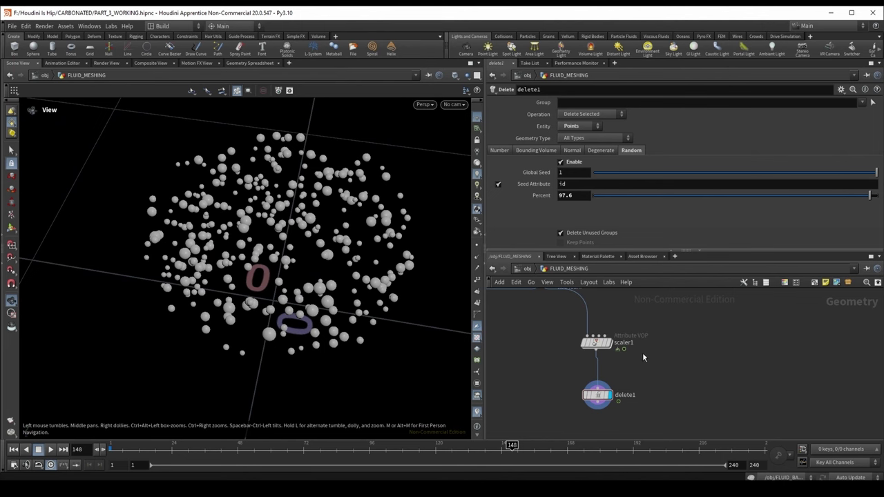
pyautogui.moveTo(249, 345); pyautogui.dragTo(242, 290)
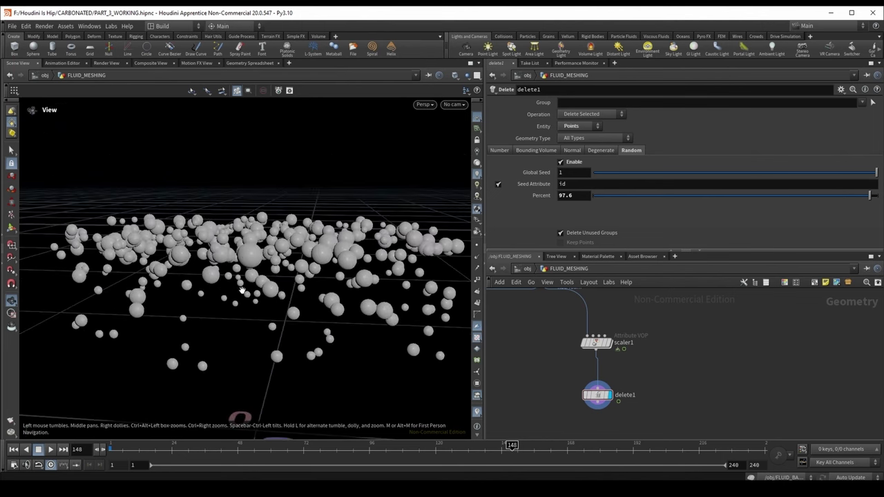
pyautogui.moveTo(685, 371); pyautogui.dragTo(683, 404, button='middle')
# - Display the particlefluidsurface1 fluid mesh and orbit around it
pyautogui.click(605, 306)
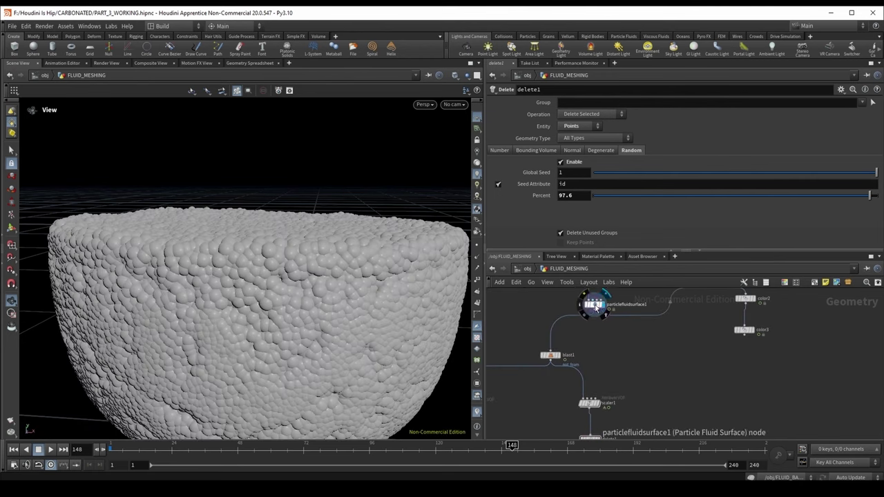
pyautogui.moveTo(593, 310); pyautogui.dragTo(610, 328)
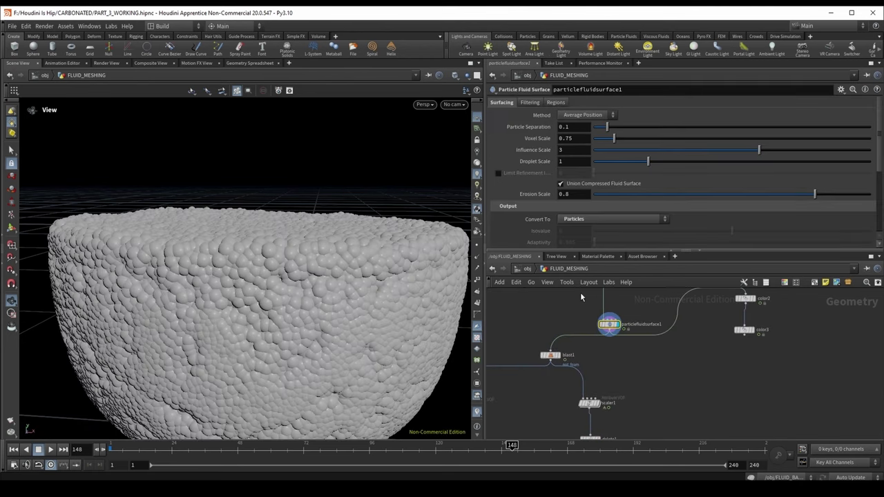
pyautogui.moveTo(609, 323); pyautogui.dragTo(604, 316)
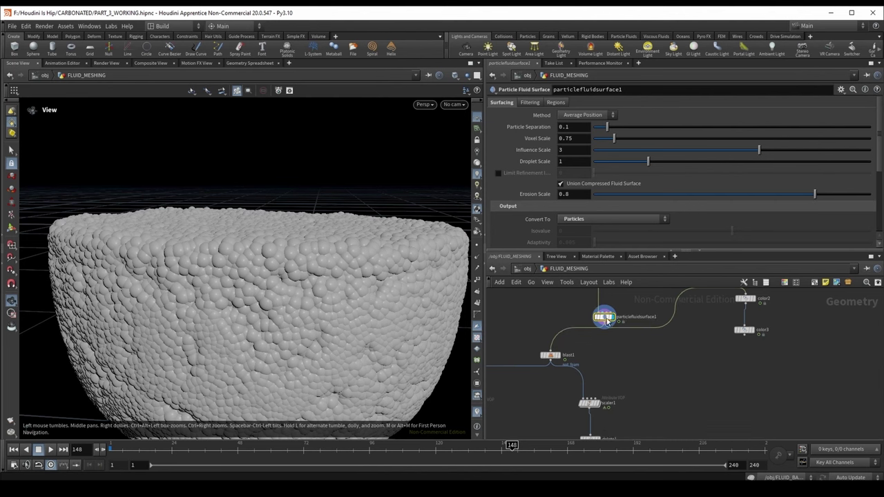
pyautogui.moveTo(276, 228); pyautogui.dragTo(246, 221)
# - Set the viewport display options to draw particles as Points
pyautogui.press('d')
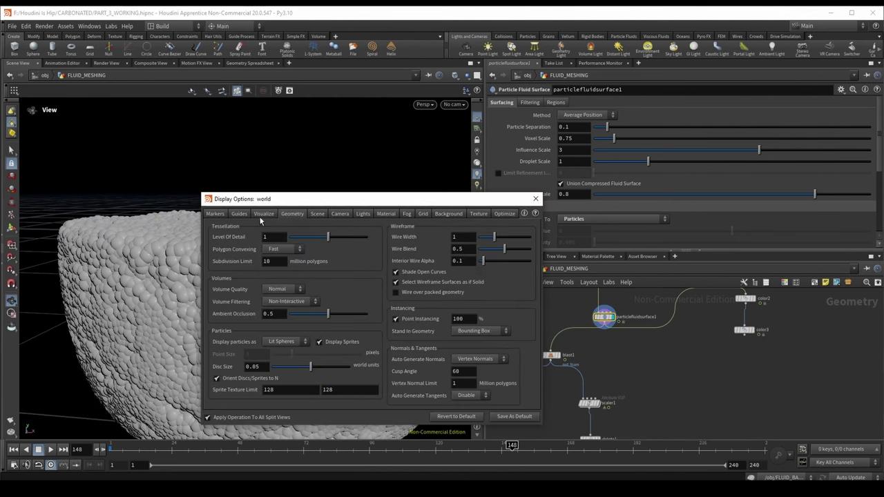
pyautogui.click(286, 341)
pyautogui.click(280, 350)
pyautogui.click(535, 199)
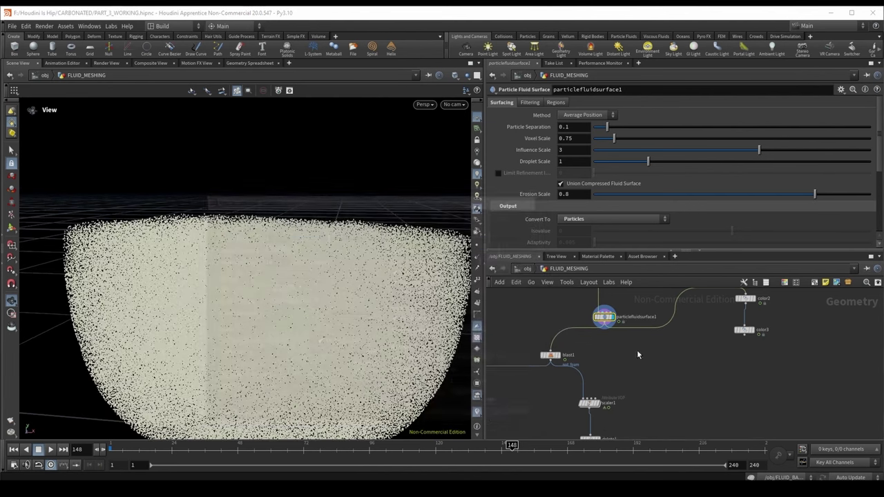
# - Display filecache1's output in the viewport
pyautogui.moveTo(604, 272); pyautogui.dragTo(604, 317, button='middle')
pyautogui.click(605, 315)
pyautogui.scroll(1, 619, 358)
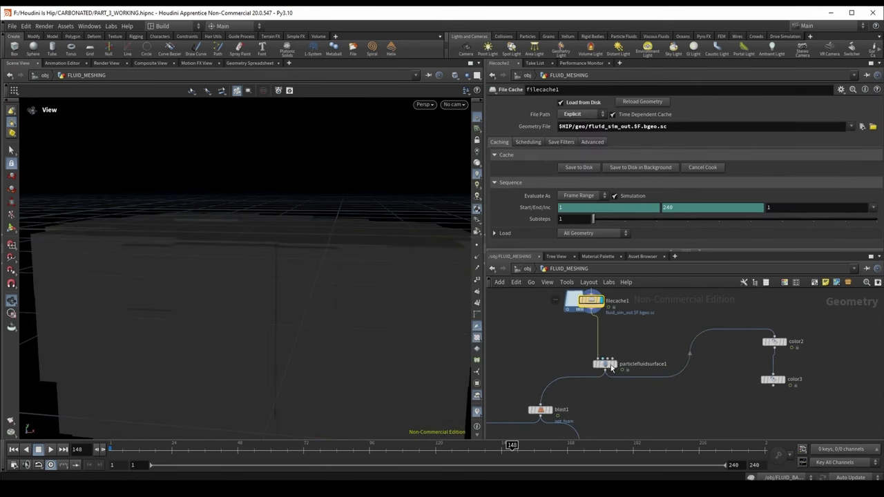
pyautogui.click(598, 363)
pyautogui.moveTo(602, 364)
pyautogui.mouseDown(button='middle')
pyautogui.moveTo(591, 361)
pyautogui.moveTo(598, 372)
pyautogui.mouseUp(button='middle')
# - Add a Particle Fluid Surface node below the file cache via search 'particle'
pyautogui.press('Tab')
pyautogui.write('particle')
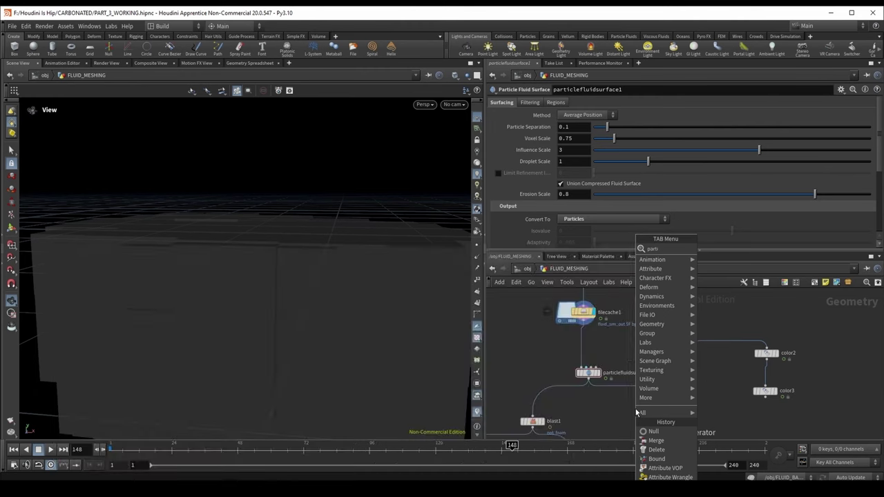
pyautogui.press('Down')
pyautogui.press('Down')
pyautogui.press('Down')
pyautogui.press('Return')
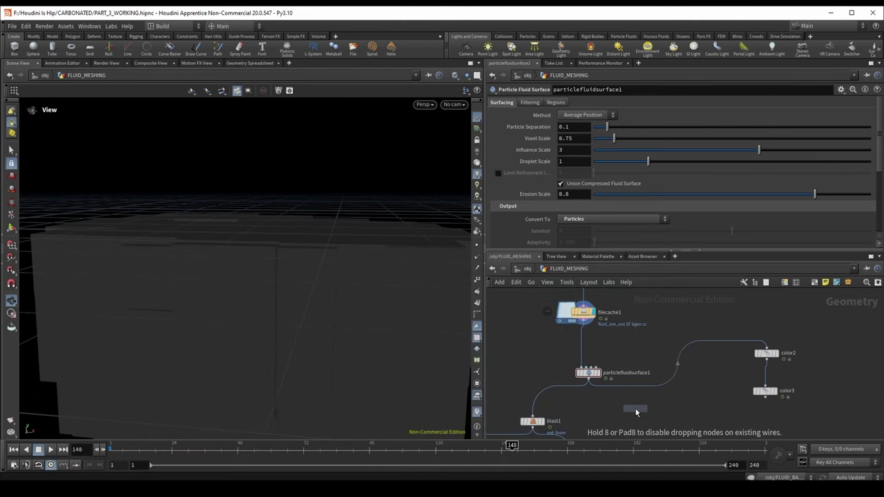
pyautogui.click(668, 412)
# - Wire filecache1 into particlefluidsurface2 and display its mesh
pyautogui.click(667, 402)
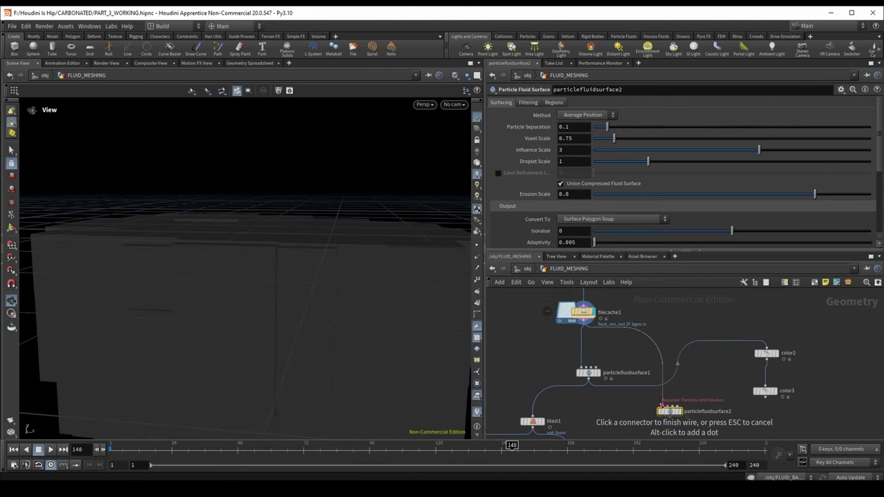
pyautogui.click(680, 414)
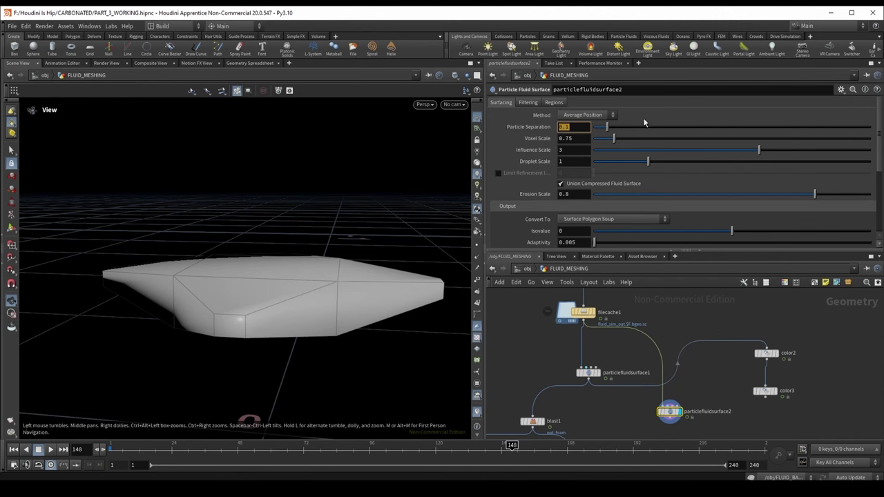
pyautogui.moveTo(262, 297); pyautogui.dragTo(240, 370)
pyautogui.scroll(5, 649, 352)
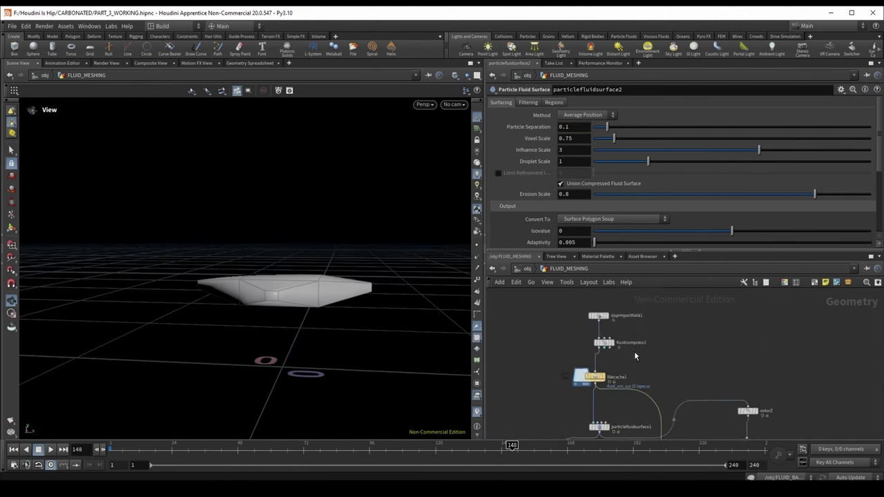
# - Link particlefluidsurface2's Particle Separation to fluidcompress1's as a relative reference
pyautogui.click(600, 343)
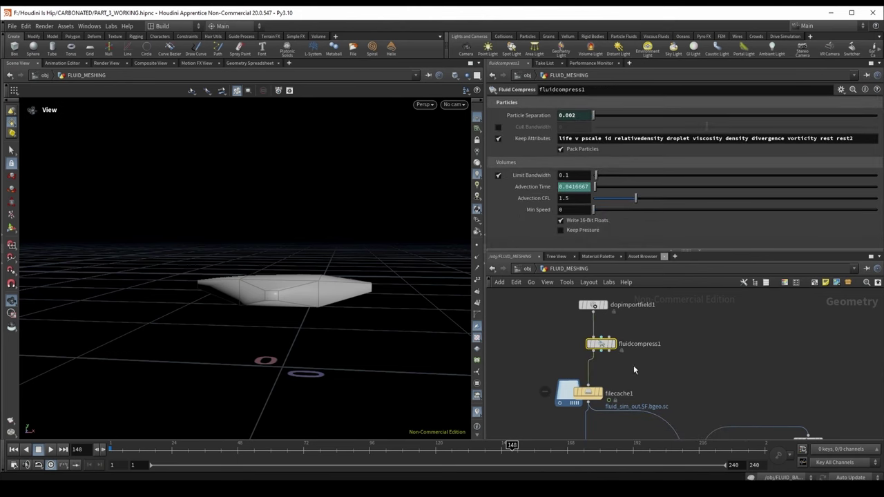
pyautogui.rightClick(533, 115)
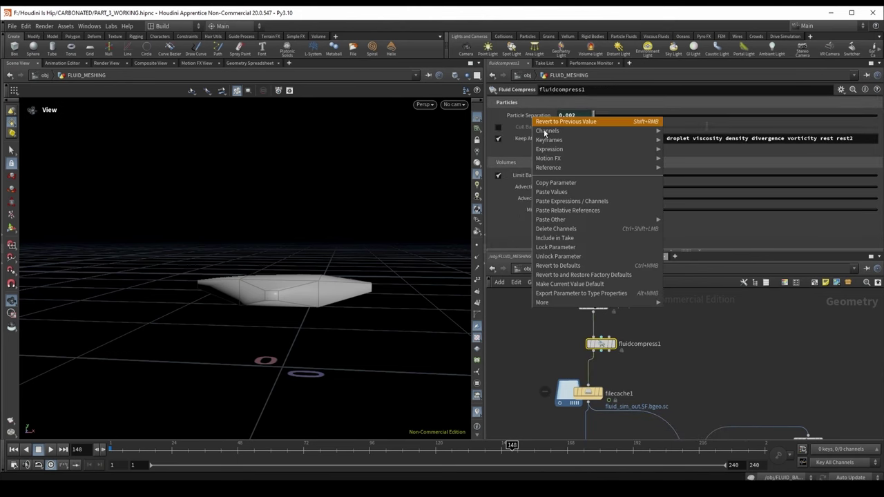
pyautogui.click(553, 183)
pyautogui.scroll(-5, 649, 360)
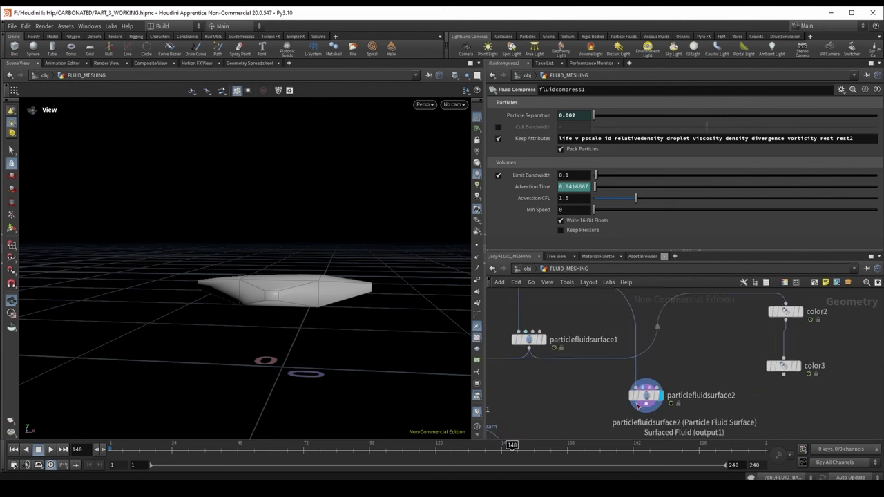
pyautogui.click(646, 395)
pyautogui.rightClick(542, 127)
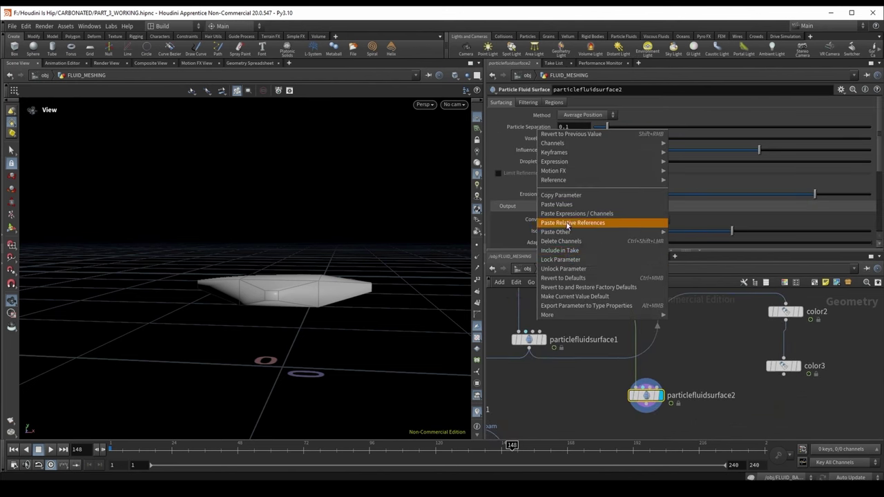
pyautogui.click(565, 226)
# - Set particlefluidsurface2's Convert To option to Surface VDB
pyautogui.moveTo(306, 311); pyautogui.dragTo(292, 270)
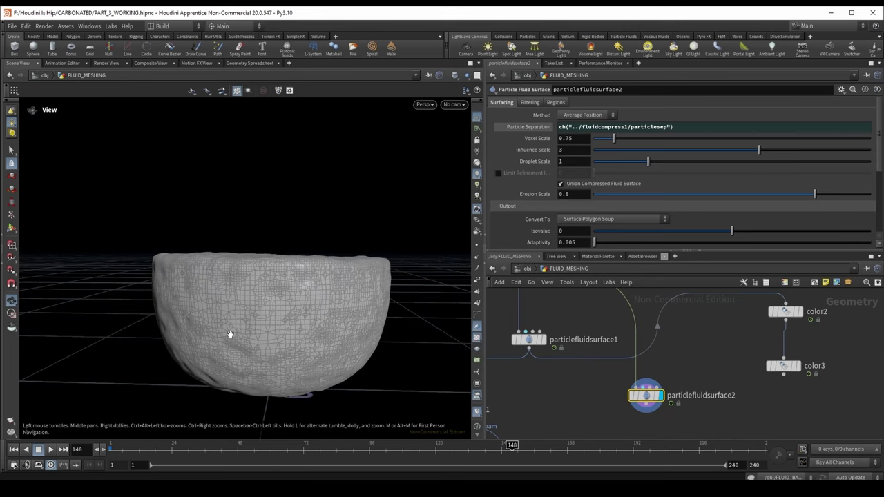
pyautogui.scroll(-3, 590, 219)
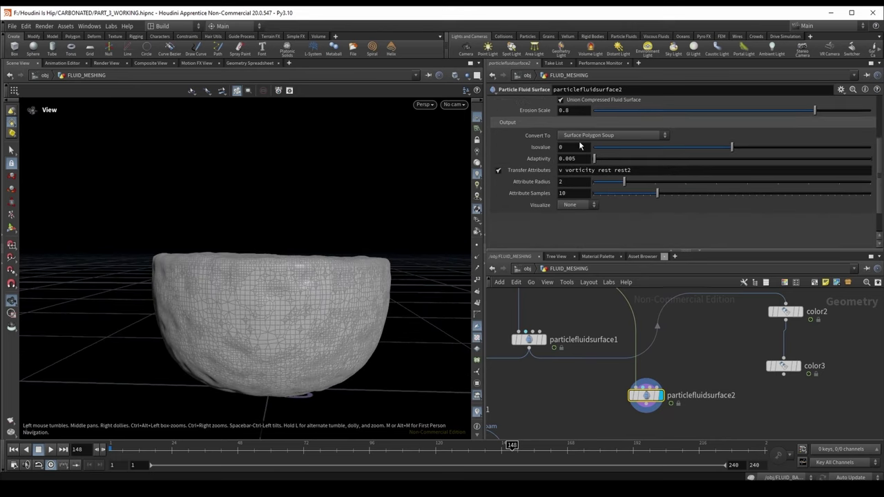
pyautogui.click(571, 138)
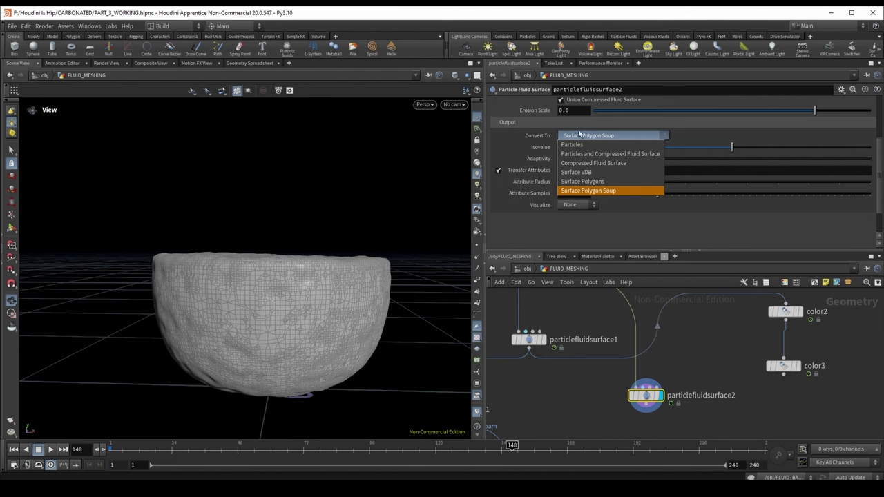
pyautogui.click(577, 172)
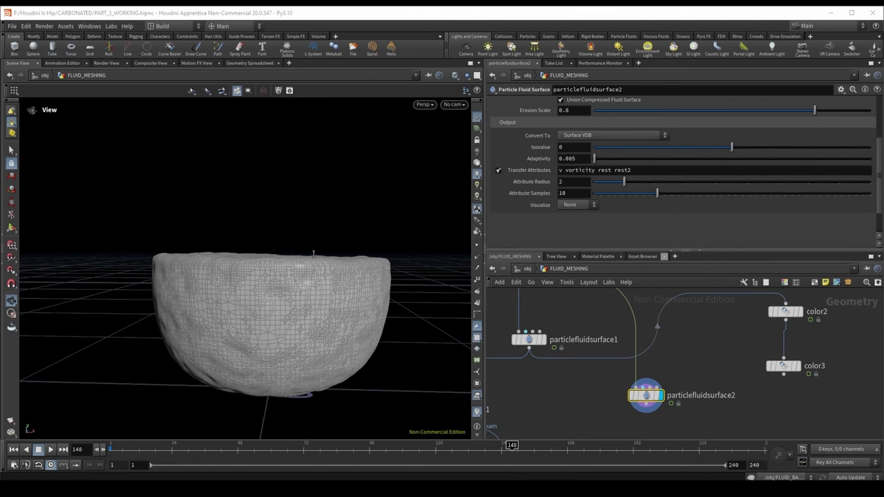
pyautogui.moveTo(315, 272); pyautogui.dragTo(304, 248)
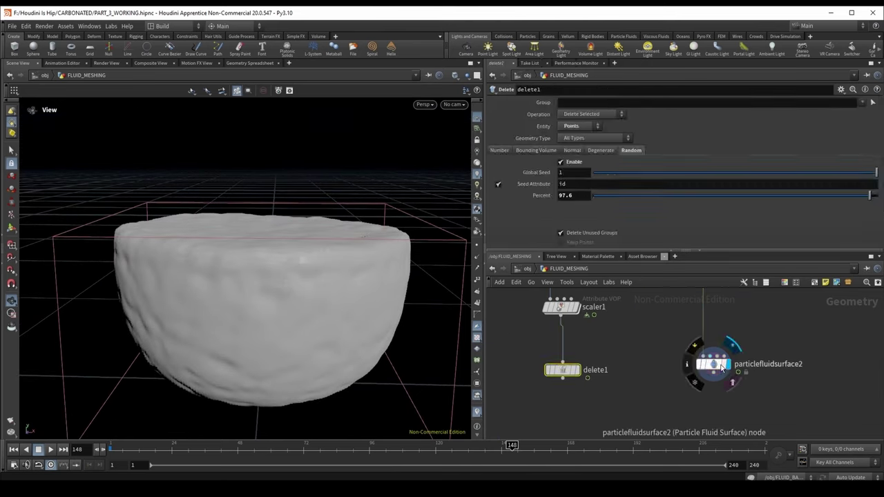
# - Display and inspect delete1's thinned foam points
pyautogui.click(717, 366)
pyautogui.click(580, 352)
pyautogui.click(563, 370)
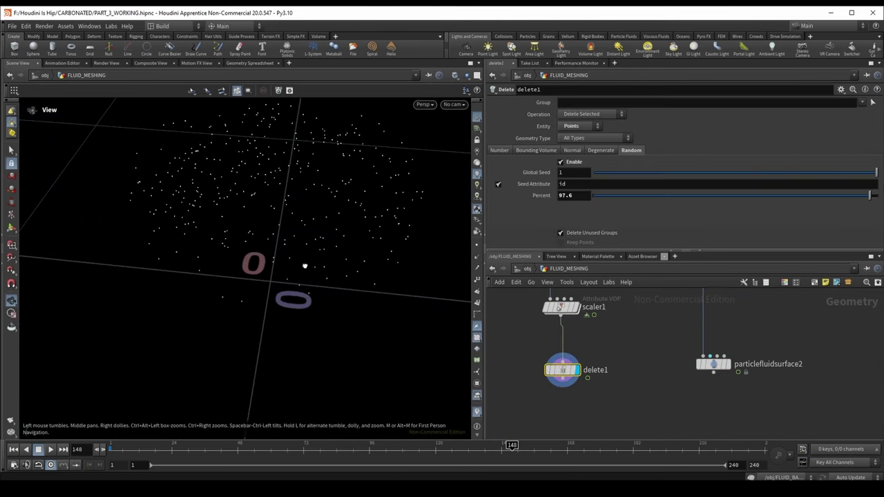
pyautogui.moveTo(304, 266); pyautogui.dragTo(292, 290)
pyautogui.moveTo(686, 372); pyautogui.dragTo(684, 360, button='middle')
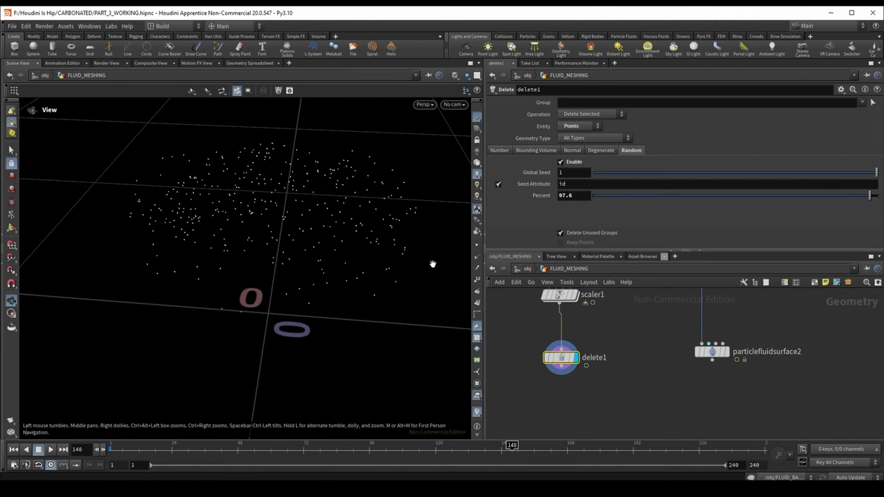
# - Redisplay particlefluidsurface2's VDB surface and search the node menu for 'bubb'
pyautogui.click(711, 352)
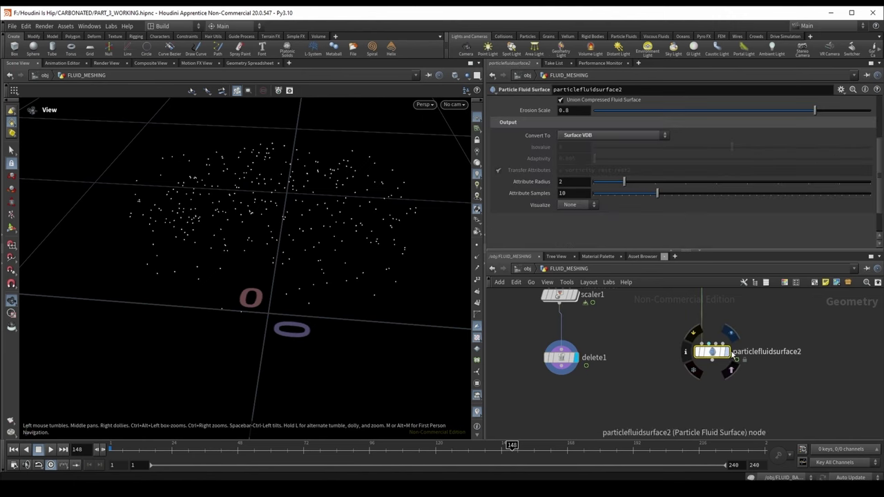
pyautogui.click(725, 351)
pyautogui.moveTo(320, 245); pyautogui.dragTo(316, 269)
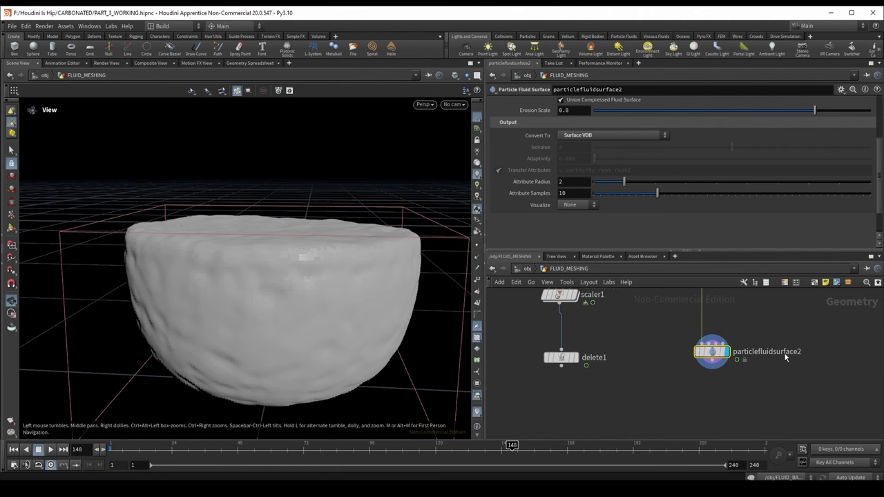
pyautogui.moveTo(623, 386); pyautogui.dragTo(631, 365, button='middle')
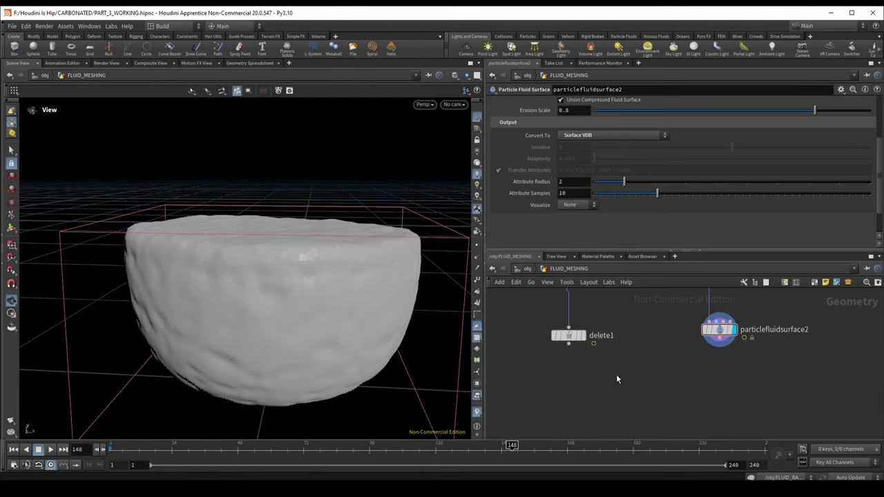
pyautogui.press('Tab')
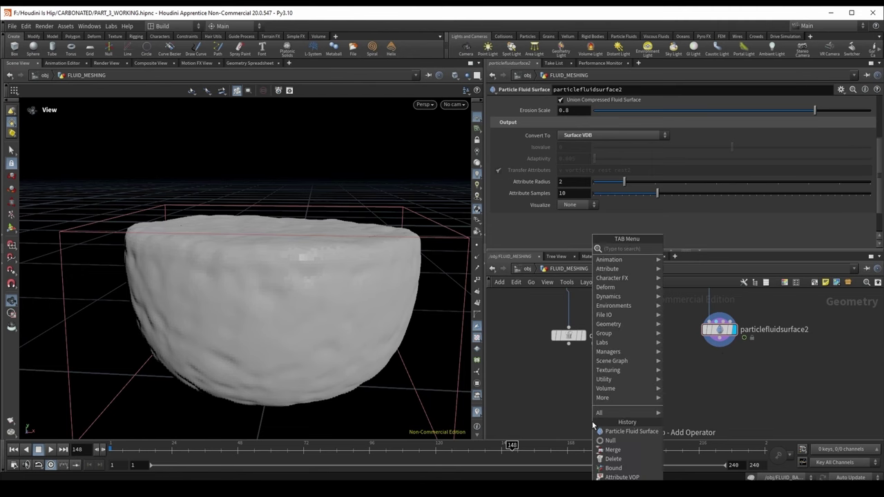
pyautogui.write('bubb')
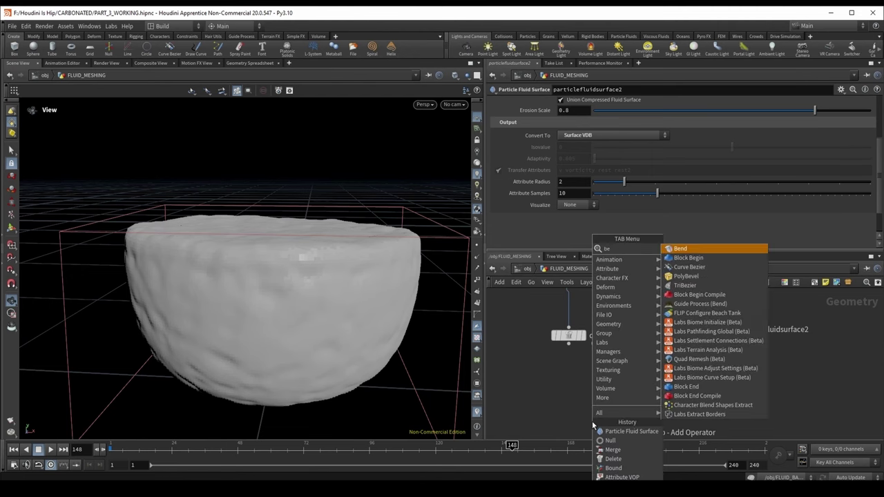
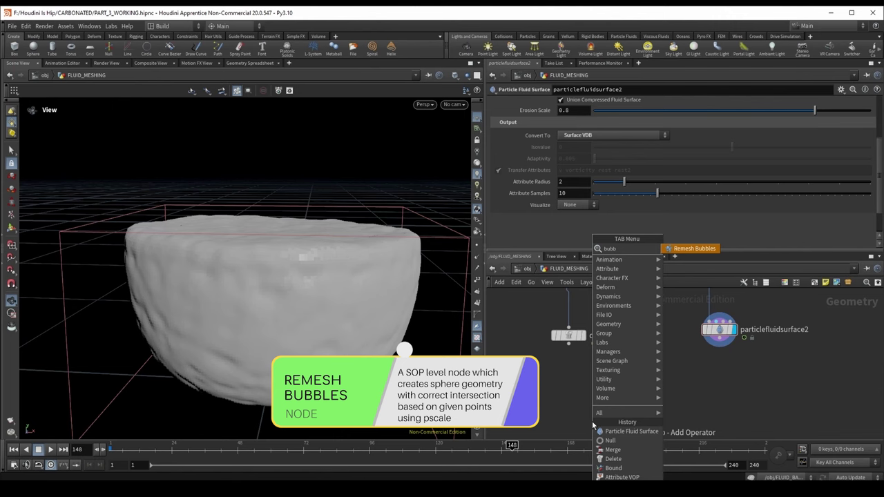
# - Add a Remesh Bubbles node fed by delete1 and display its bubble spheres
pyautogui.press('Return')
pyautogui.click(583, 388)
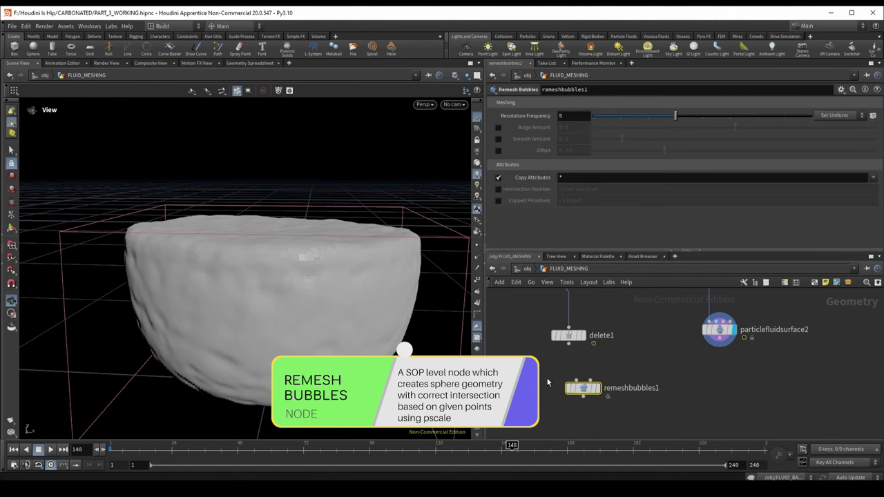
pyautogui.click(567, 343)
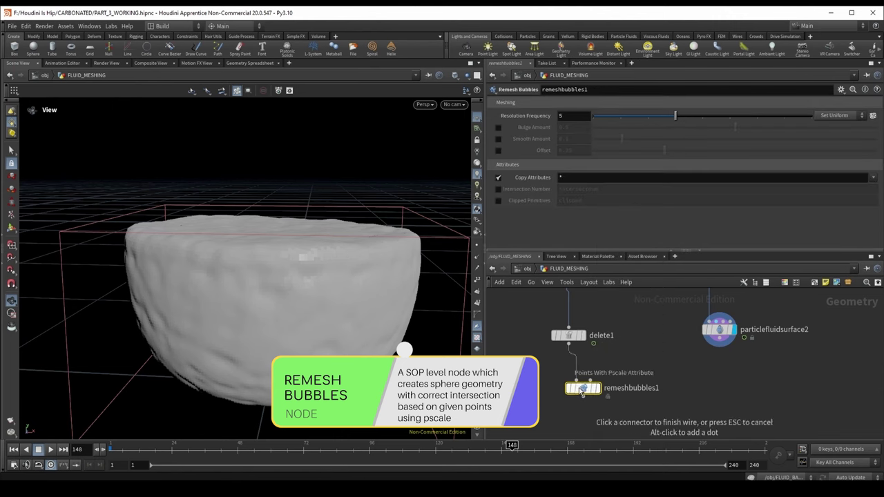
pyautogui.click(584, 381)
pyautogui.click(600, 371)
pyautogui.moveTo(207, 249); pyautogui.dragTo(241, 235)
pyautogui.scroll(-1, 605, 357)
pyautogui.moveTo(297, 269); pyautogui.dragTo(261, 410)
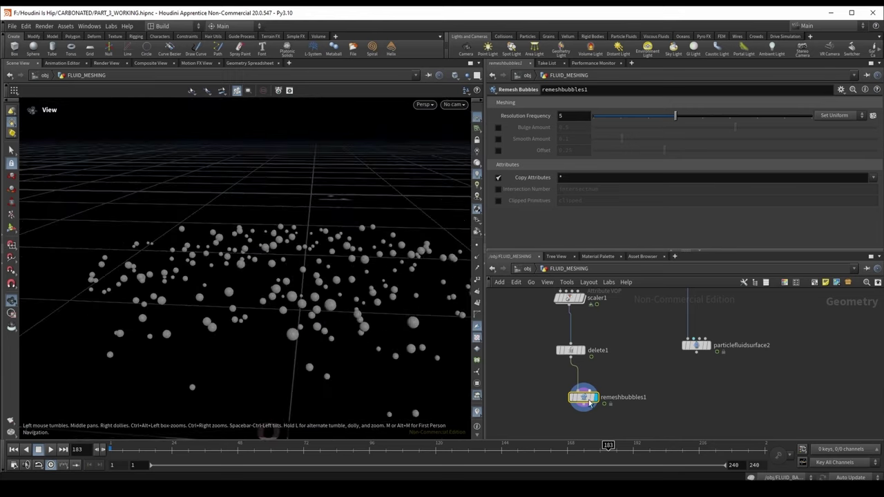
pyautogui.scroll(1, 647, 339)
# - Raise scaler1's uniform_scale from 0.004 to 0.008 to enlarge the spheres
pyautogui.click(582, 354)
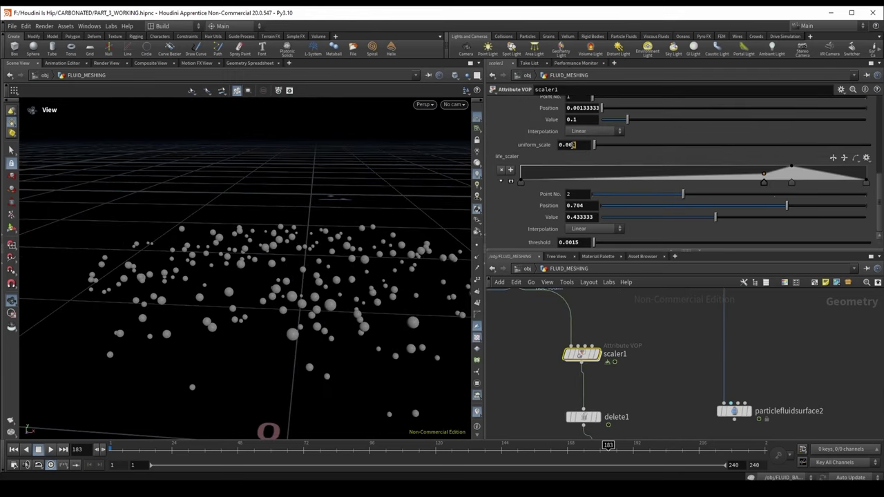
pyautogui.press('Return')
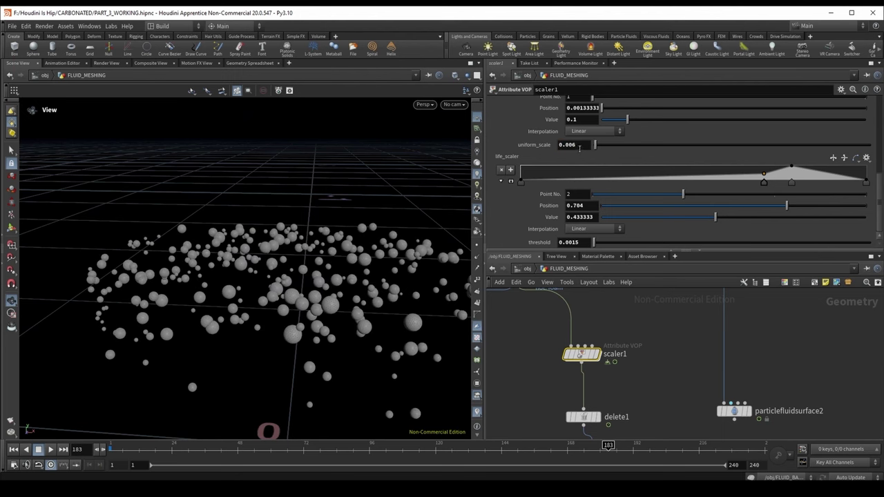
pyautogui.write('7')
pyautogui.press('Return')
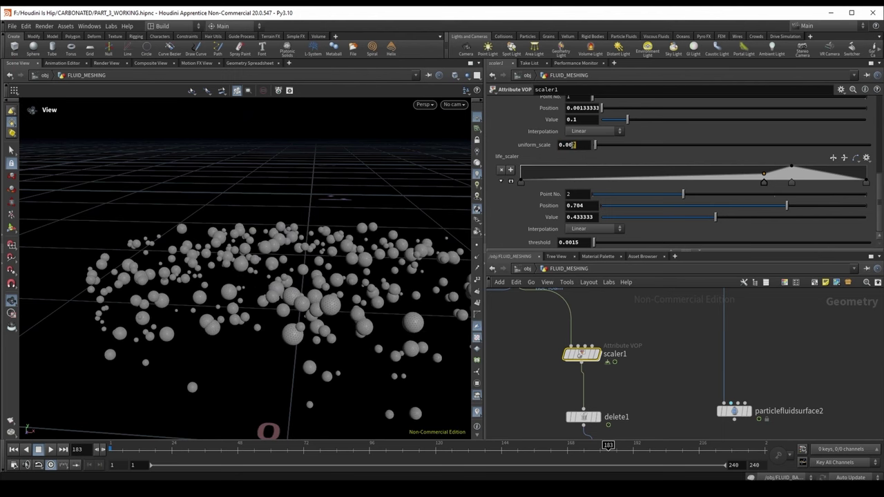
pyautogui.write('8')
pyautogui.press('Return')
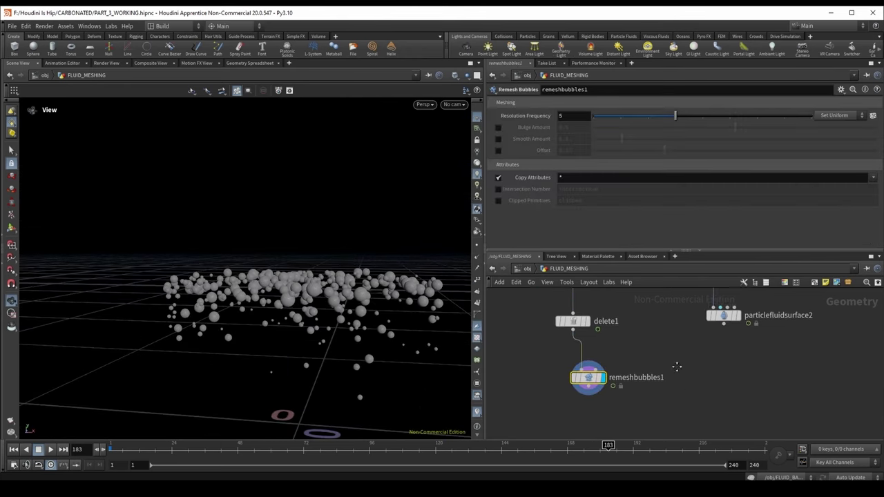
# - Add VDB from Polygons below remeshbubbles1, using particlefluidsurface2 as its reference input, and display it
pyautogui.press('Tab')
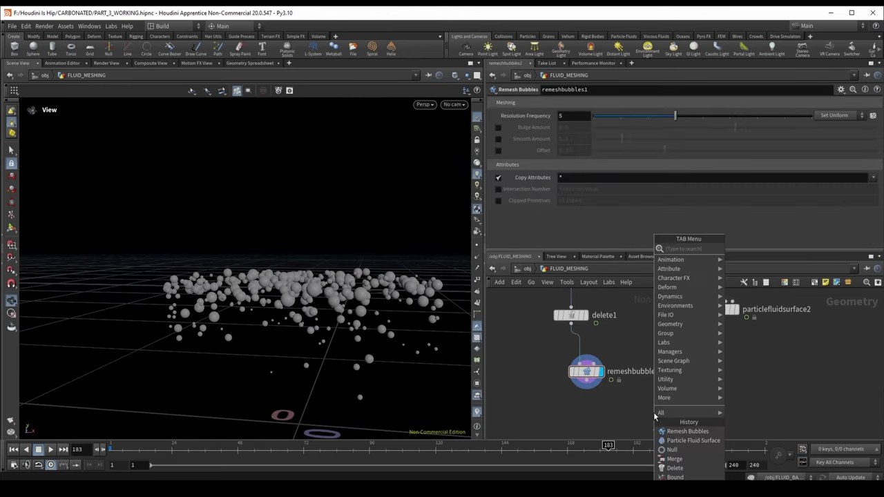
pyautogui.write('vdb from pol')
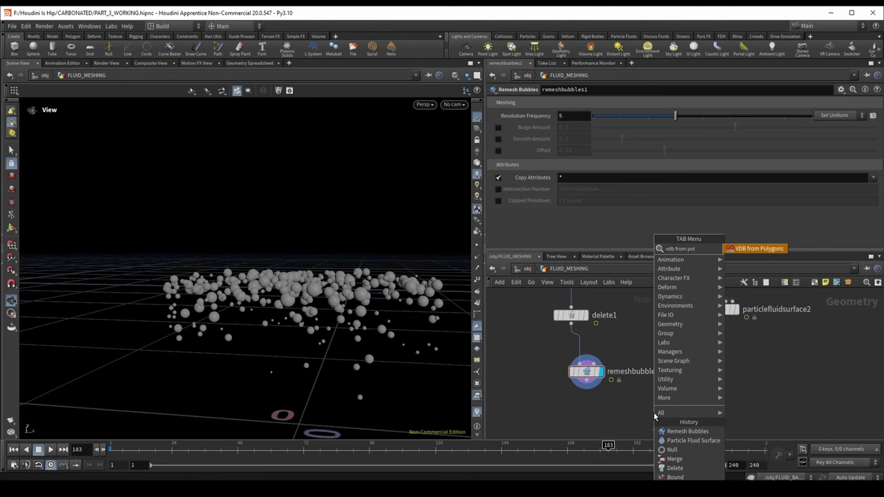
pyautogui.press('Return')
pyautogui.click(653, 413)
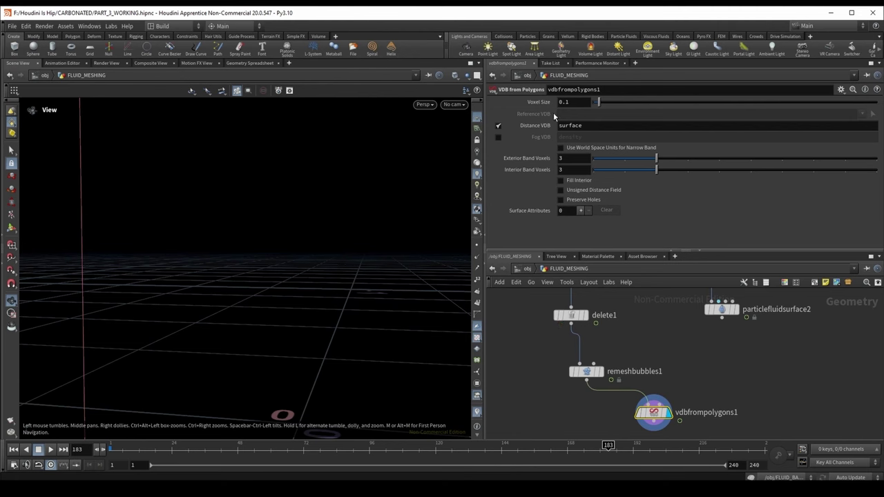
pyautogui.scroll(2, 714, 341)
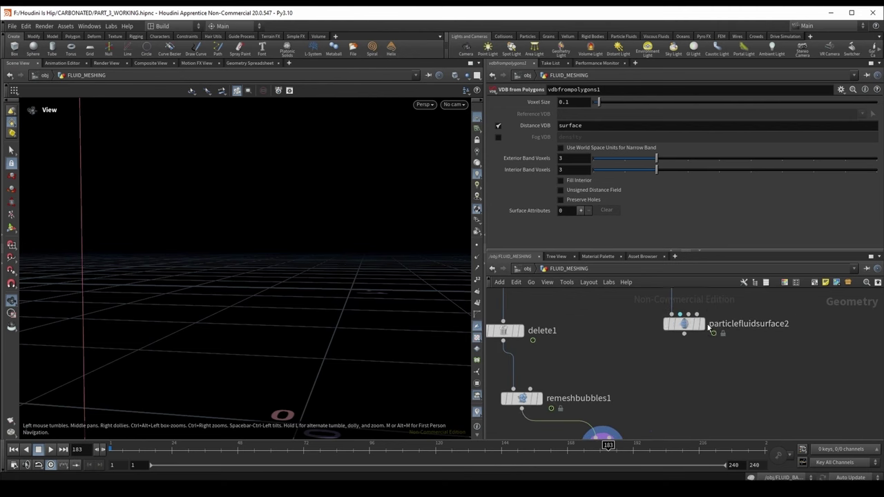
pyautogui.click(686, 330)
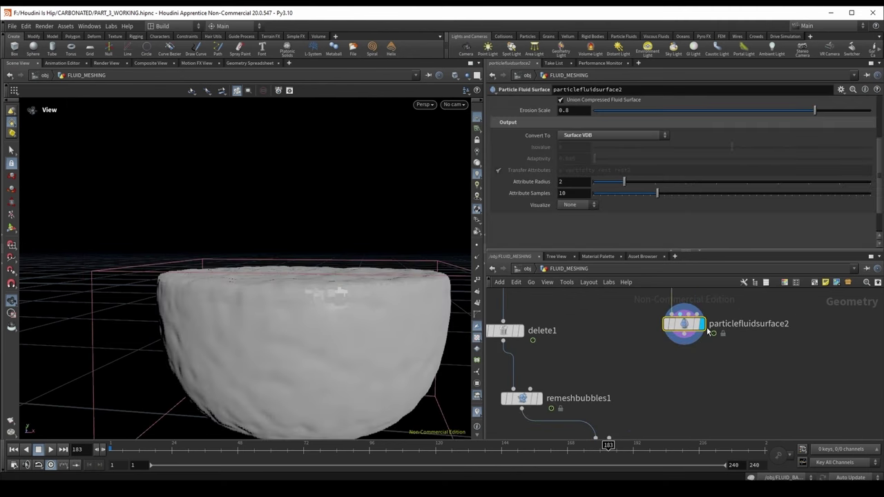
pyautogui.moveTo(672, 386); pyautogui.dragTo(668, 309, button='middle')
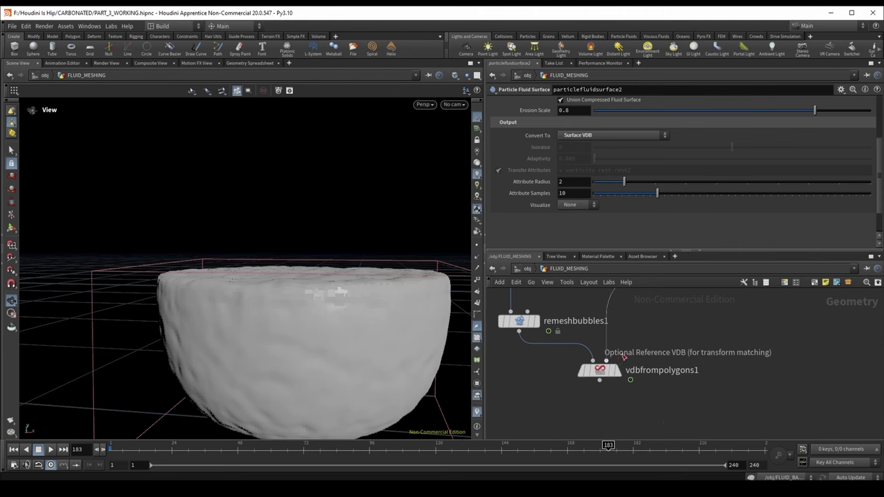
pyautogui.moveTo(610, 359)
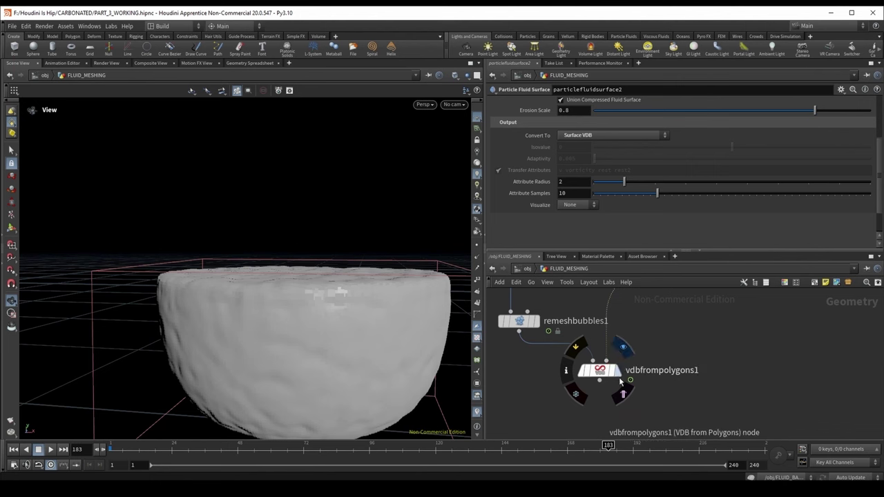
pyautogui.click(623, 348)
pyautogui.click(599, 371)
pyautogui.moveTo(310, 235); pyautogui.dragTo(333, 325)
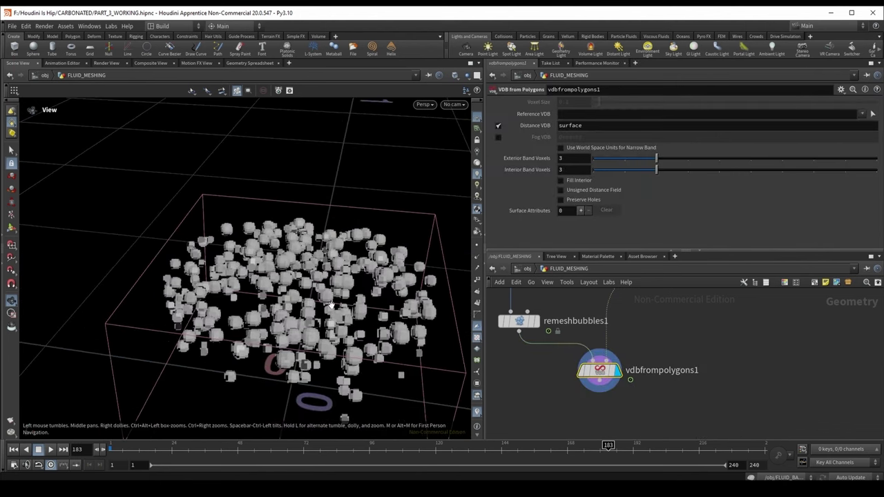
pyautogui.moveTo(684, 415); pyautogui.dragTo(665, 394, button='middle')
# - Add a VDB Reshape SDF node below vdbfrompolygons1 with an Offset of 0.6
pyautogui.press('Tab')
pyautogui.write('resha')
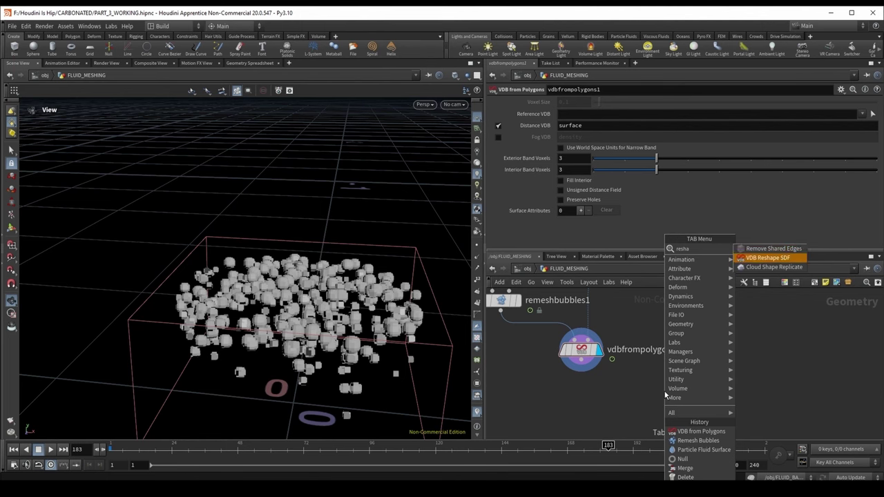
pyautogui.press('Return')
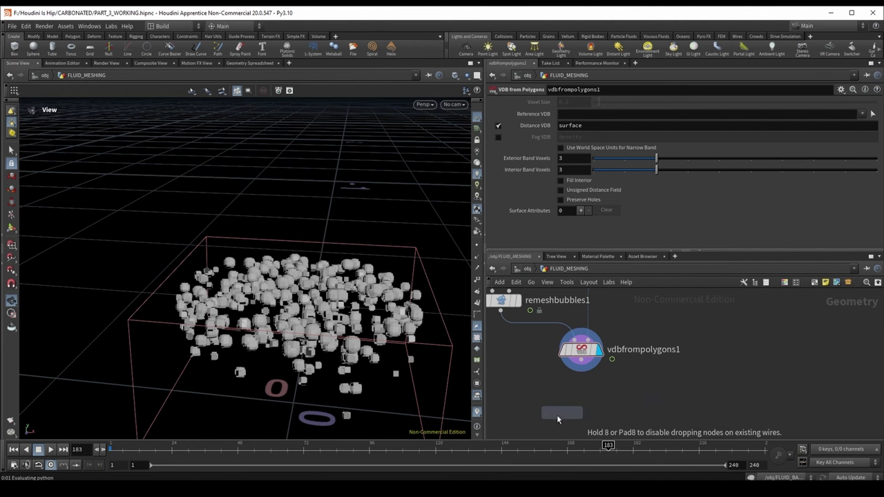
pyautogui.click(580, 416)
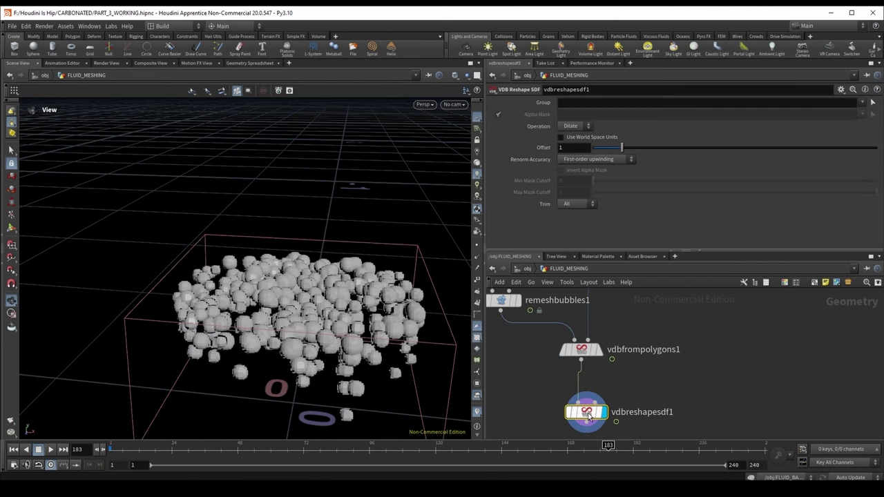
pyautogui.moveTo(311, 348); pyautogui.dragTo(482, 237)
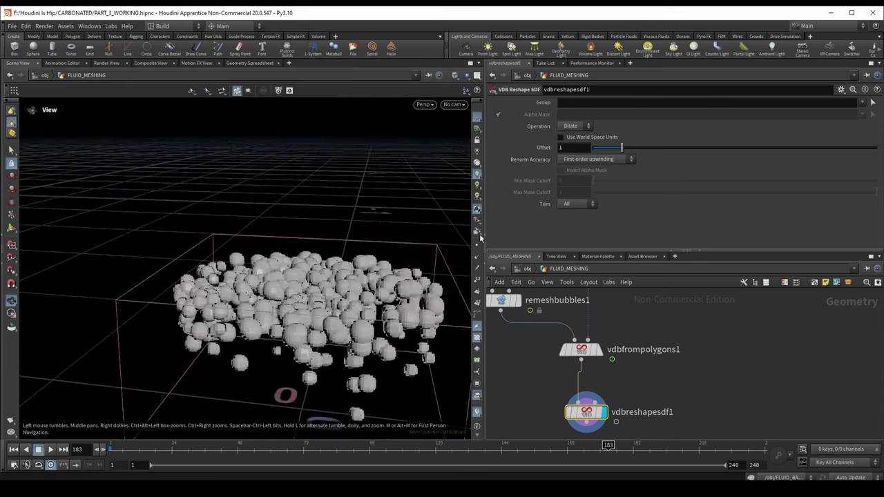
pyautogui.moveTo(621, 152); pyautogui.dragTo(608, 149)
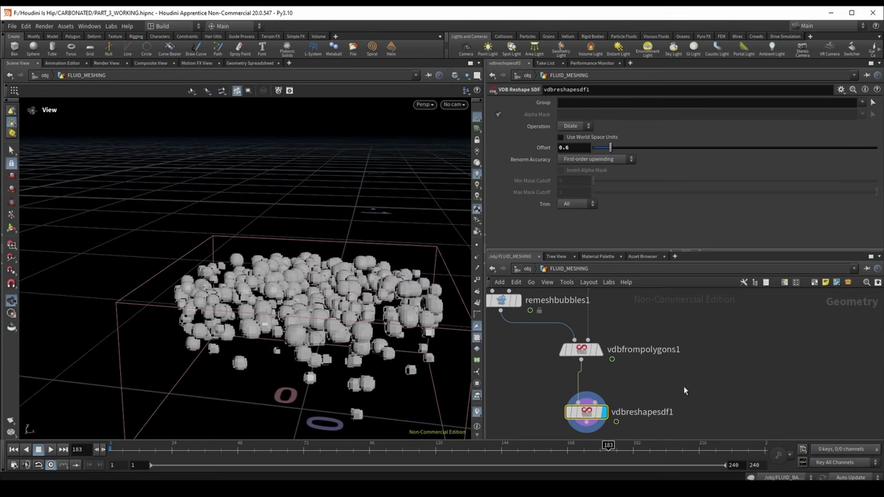
pyautogui.scroll(-3, 684, 391)
pyautogui.press('Tab')
# - Combine the bubble VDB with particlefluidsurface2 in a VDB Combine node set to SDF Union
pyautogui.moveTo(661, 394)
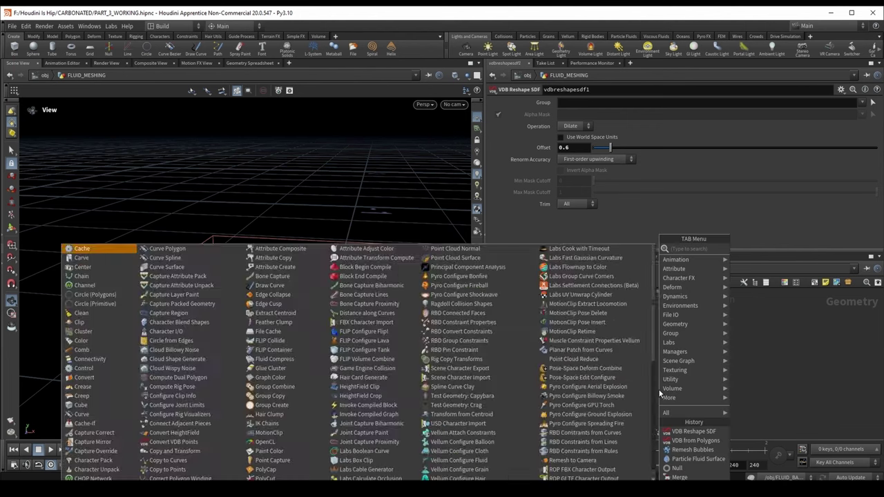
pyautogui.write('vdb com')
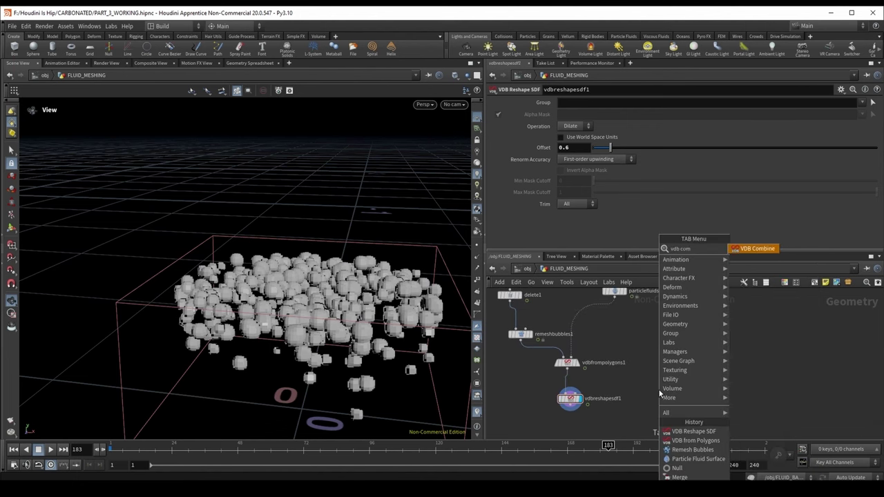
pyautogui.press('Return')
pyautogui.click(619, 418)
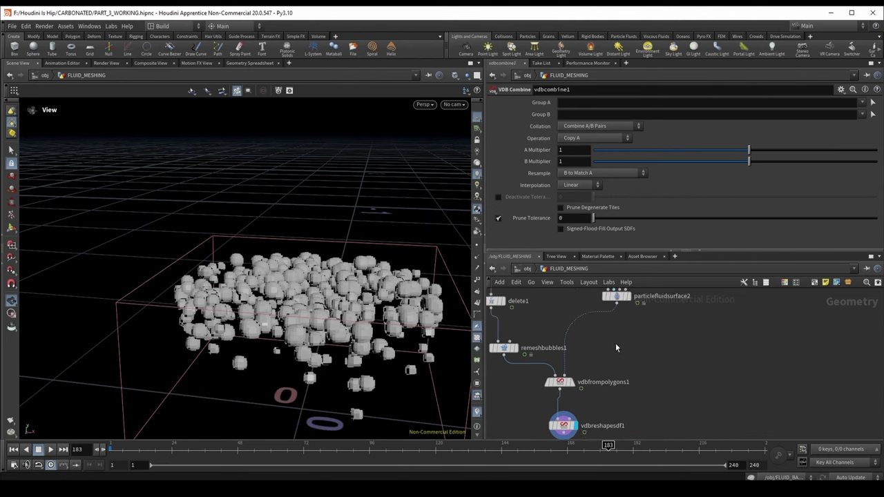
pyautogui.moveTo(620, 307); pyautogui.dragTo(611, 385)
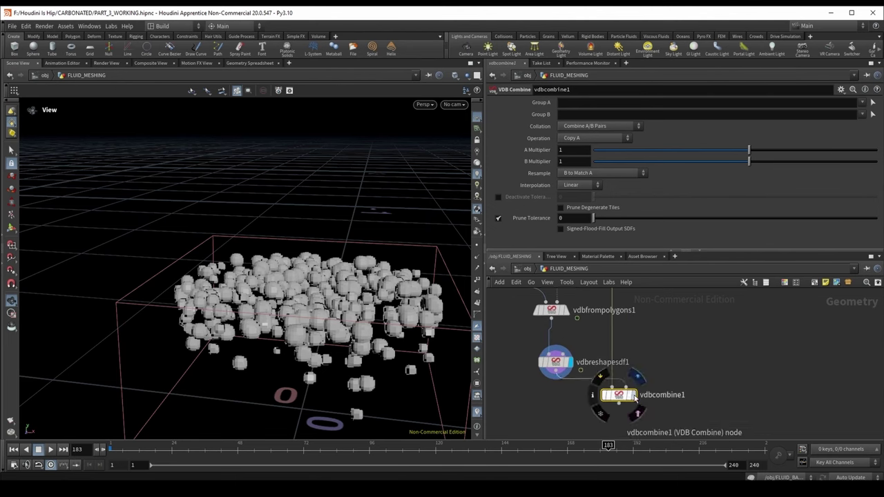
pyautogui.click(635, 399)
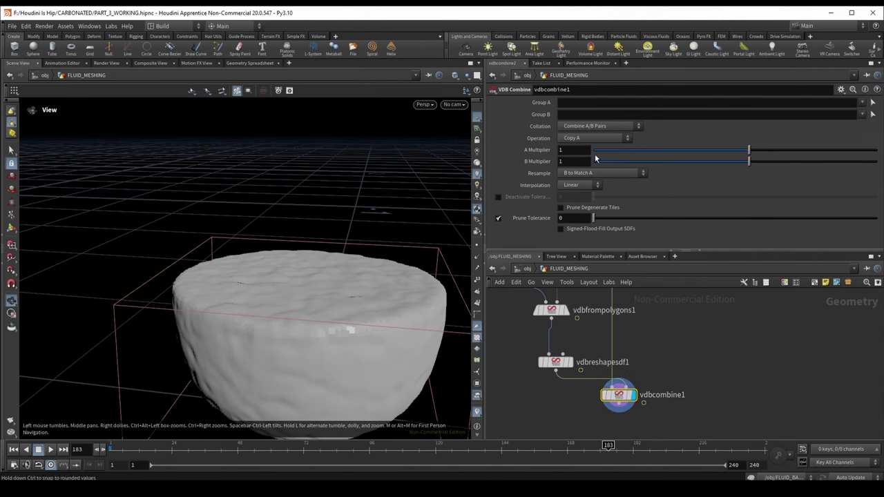
pyautogui.click(581, 137)
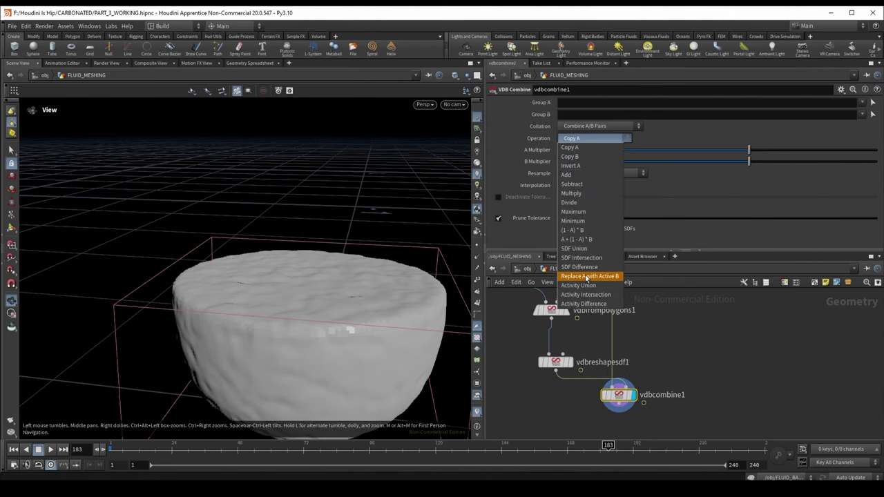
pyautogui.click(573, 250)
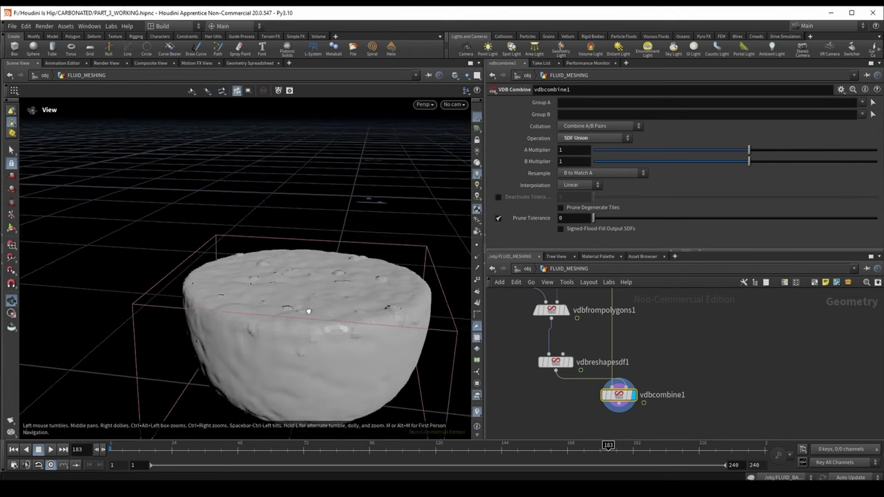
pyautogui.moveTo(306, 310)
pyautogui.mouseDown()
pyautogui.moveTo(359, 337)
pyautogui.moveTo(307, 291)
pyautogui.moveTo(299, 319)
pyautogui.mouseUp()
# - Add a Convert VDB node after vdbcombine1 set to Polygons and display it
pyautogui.press('Tab')
pyautogui.write('conver')
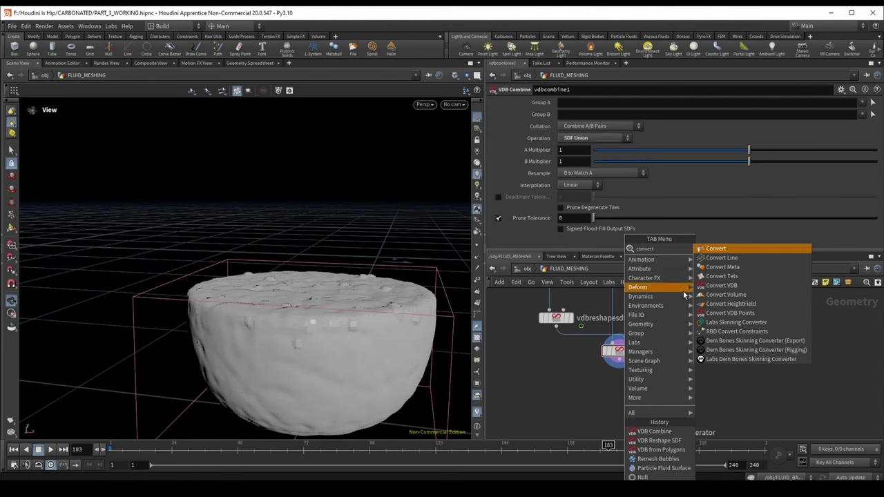
pyautogui.click(720, 285)
pyautogui.click(621, 399)
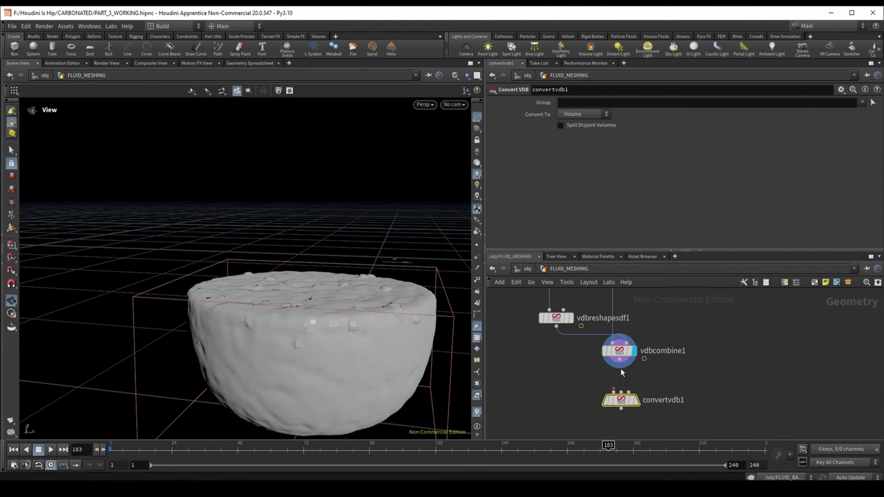
pyautogui.click(634, 402)
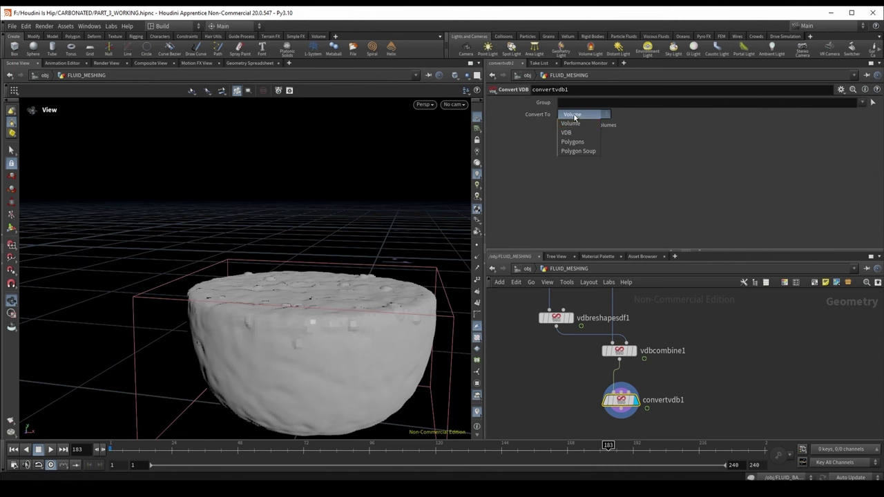
pyautogui.click(573, 142)
pyautogui.moveTo(304, 325); pyautogui.dragTo(350, 309)
# - Compare the polygon mesh against particlefluidsurface2, then display convertvdb1 again
pyautogui.scroll(-10, 319, 308)
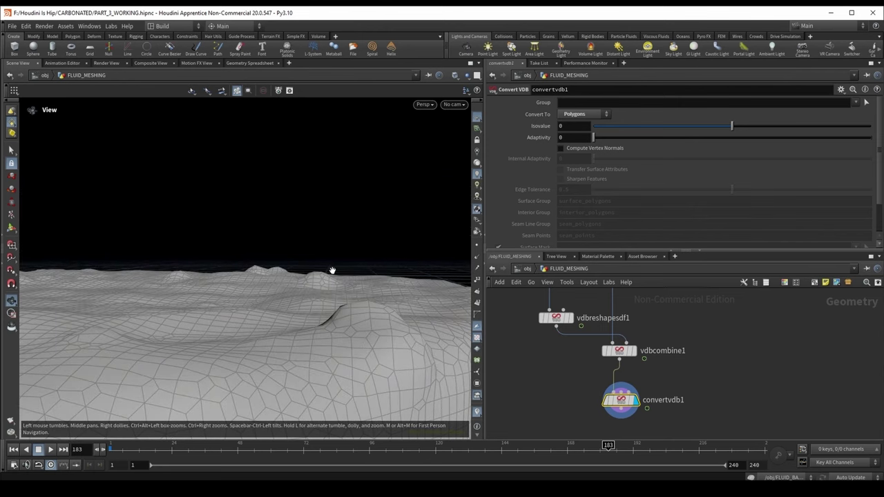
pyautogui.moveTo(286, 267); pyautogui.dragTo(268, 294)
pyautogui.scroll(-3, 616, 351)
pyautogui.scroll(3, 596, 366)
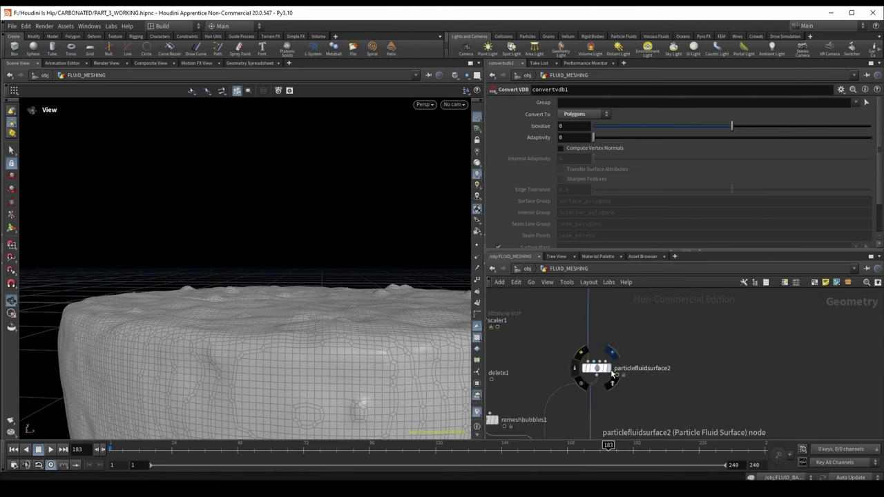
pyautogui.click(606, 368)
pyautogui.moveTo(625, 436); pyautogui.dragTo(626, 386, button='middle')
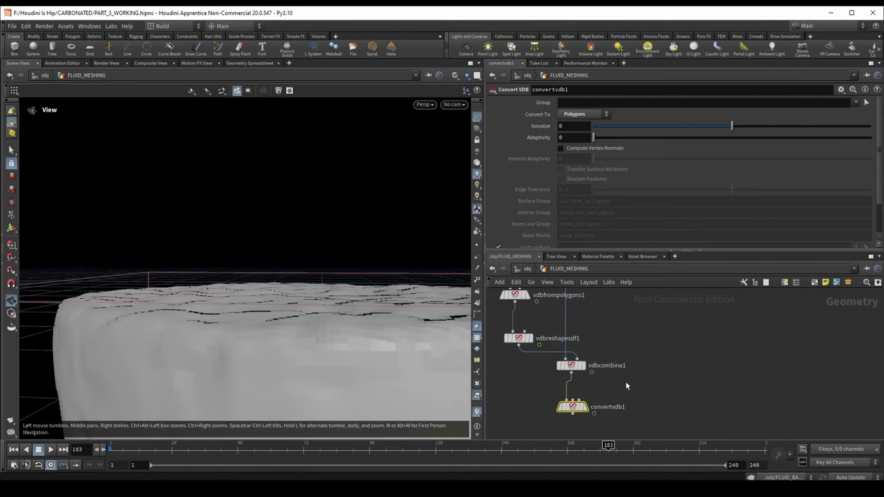
pyautogui.click(587, 410)
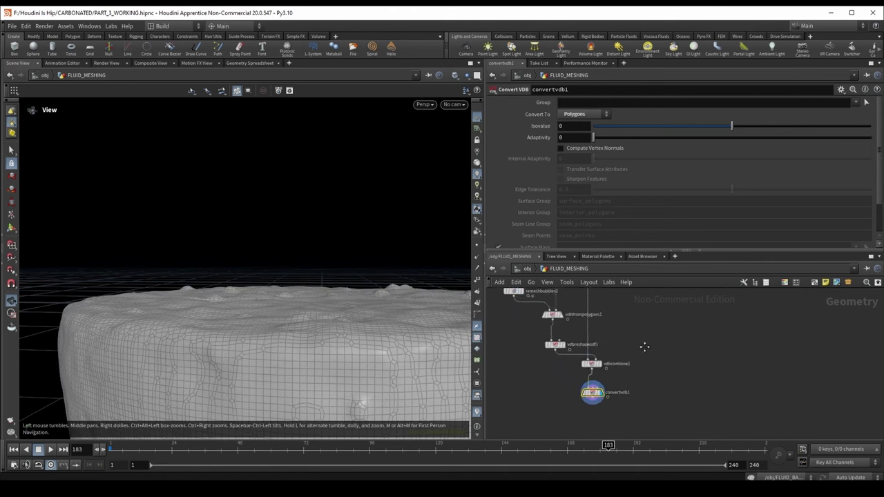
pyautogui.scroll(-3, 639, 333)
# - Add a Boolean node below convertvdb1
pyautogui.press('Tab')
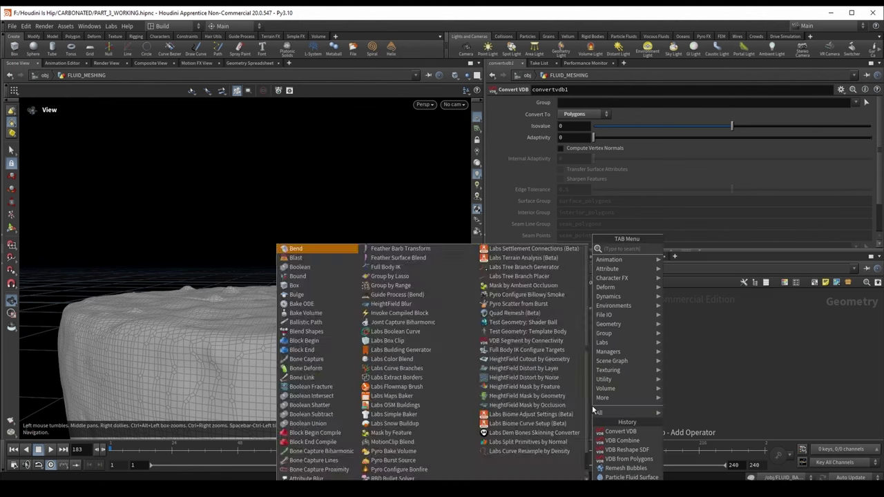
pyautogui.press('Return')
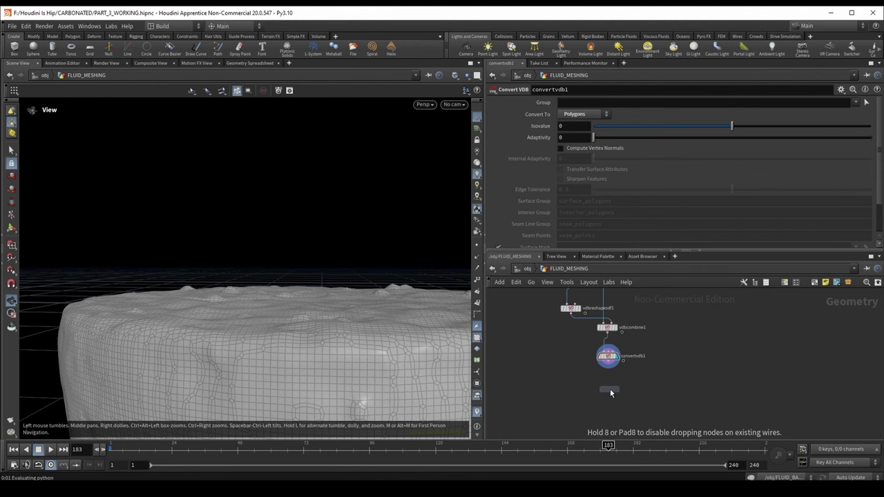
pyautogui.click(608, 393)
pyautogui.scroll(2, 615, 386)
pyautogui.moveTo(615, 386); pyautogui.dragTo(584, 414, button='middle')
pyautogui.scroll(-2, 592, 408)
pyautogui.scroll(2, 575, 351)
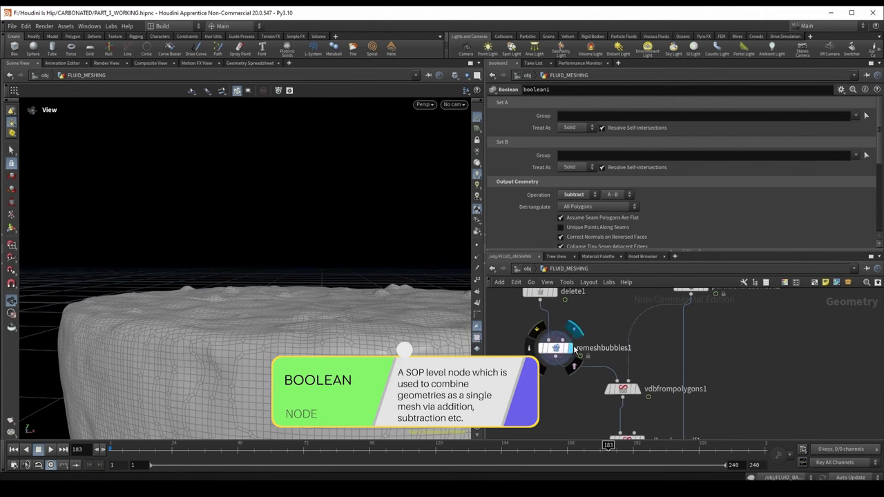
# - Wire remeshbubbles1 into boolean1's second input and display the result as wireframe over shaded
pyautogui.click(575, 351)
pyautogui.scroll(-5, 663, 387)
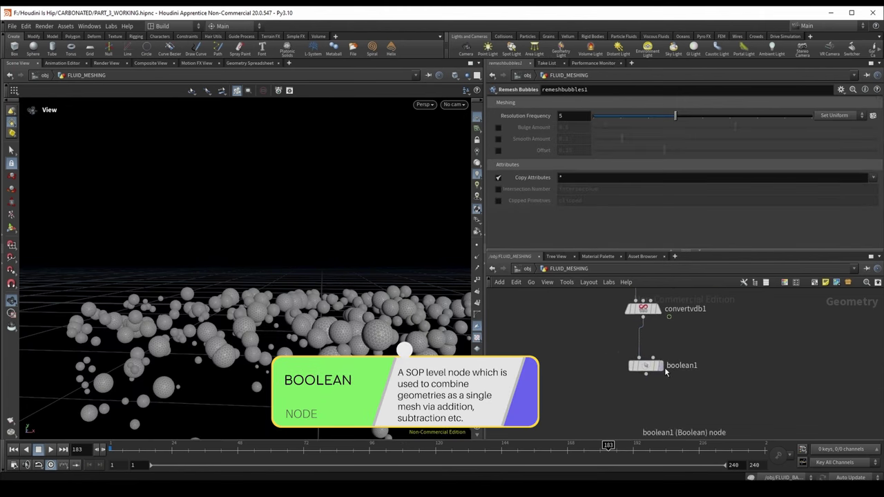
pyautogui.click(663, 368)
pyautogui.scroll(3, 598, 360)
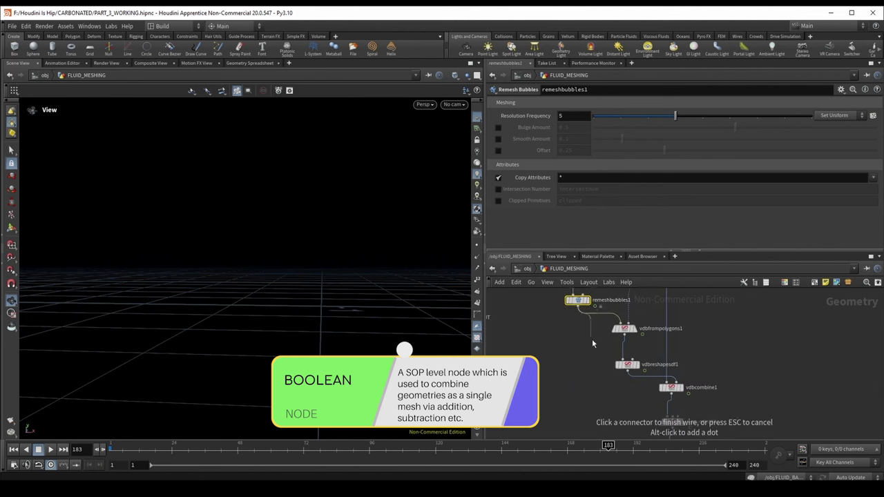
pyautogui.scroll(-4, 593, 343)
pyautogui.click(619, 394)
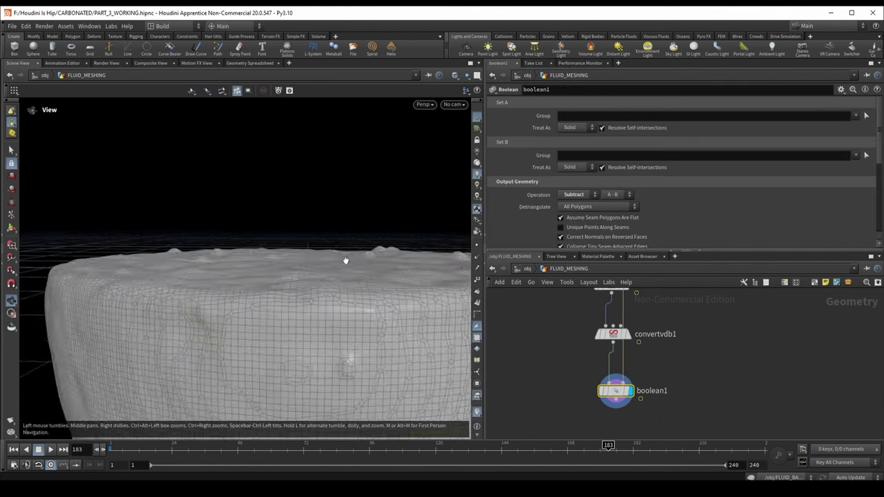
pyautogui.moveTo(345, 256)
pyautogui.mouseDown()
pyautogui.moveTo(328, 306)
pyautogui.moveTo(342, 314)
pyautogui.moveTo(302, 279)
pyautogui.moveTo(347, 292)
pyautogui.moveTo(292, 296)
pyautogui.moveTo(312, 315)
pyautogui.moveTo(294, 351)
pyautogui.moveTo(282, 230)
pyautogui.moveTo(286, 259)
pyautogui.moveTo(288, 223)
pyautogui.moveTo(298, 257)
pyautogui.moveTo(293, 331)
pyautogui.mouseUp()
pyautogui.press('w')
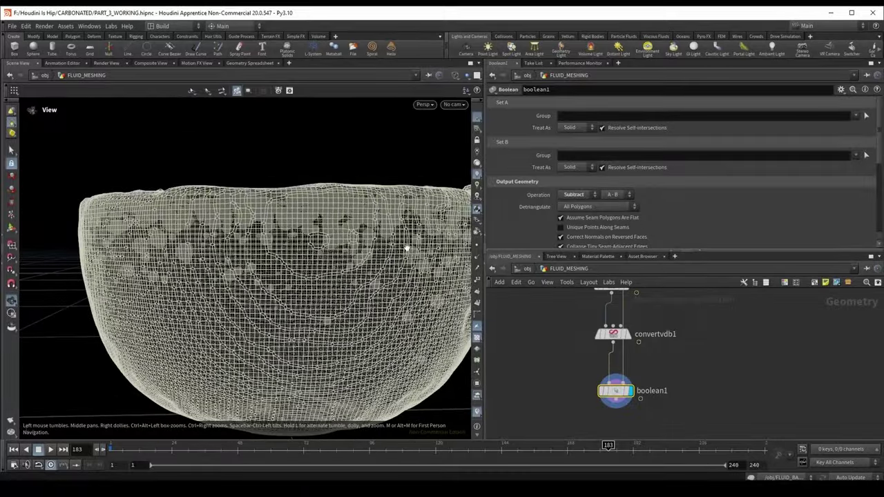
# - Lower remeshbubbles1's Resolution Frequency to 3
pyautogui.moveTo(368, 254); pyautogui.dragTo(347, 235)
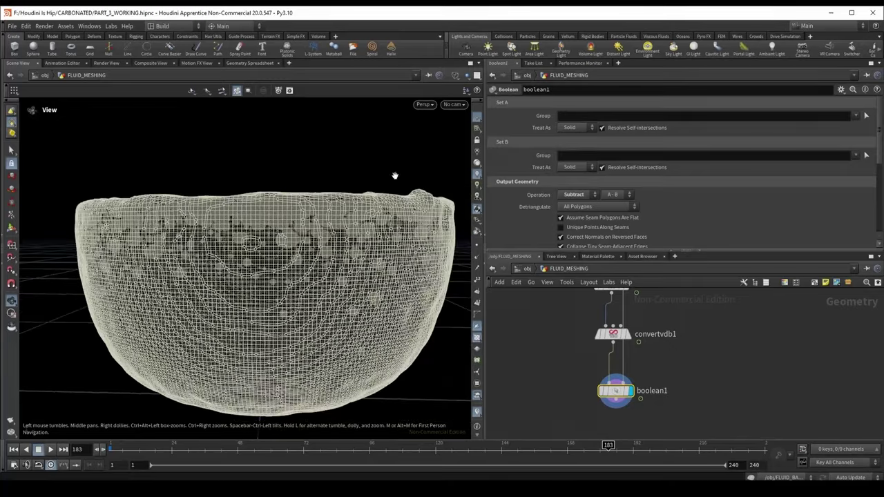
pyautogui.moveTo(394, 175); pyautogui.dragTo(303, 249)
pyautogui.scroll(-1, 637, 372)
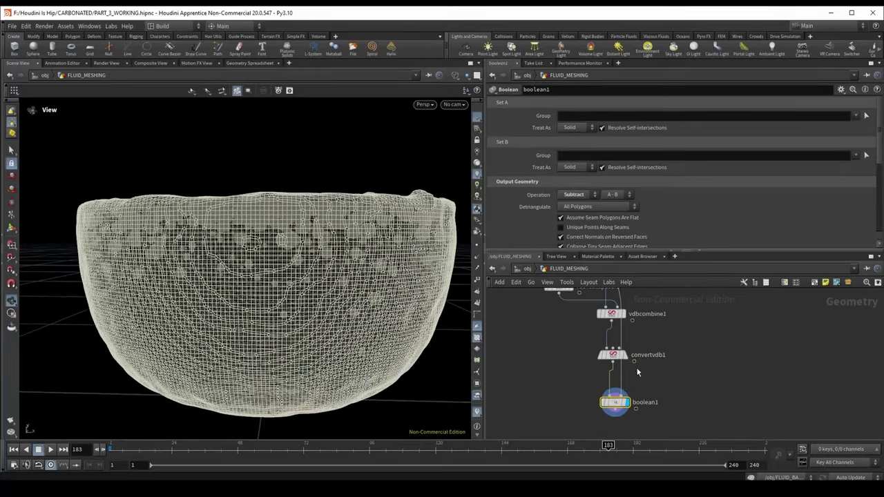
pyautogui.moveTo(624, 411); pyautogui.dragTo(643, 386, button='middle')
pyautogui.click(553, 336)
pyautogui.moveTo(345, 207); pyautogui.dragTo(391, 151)
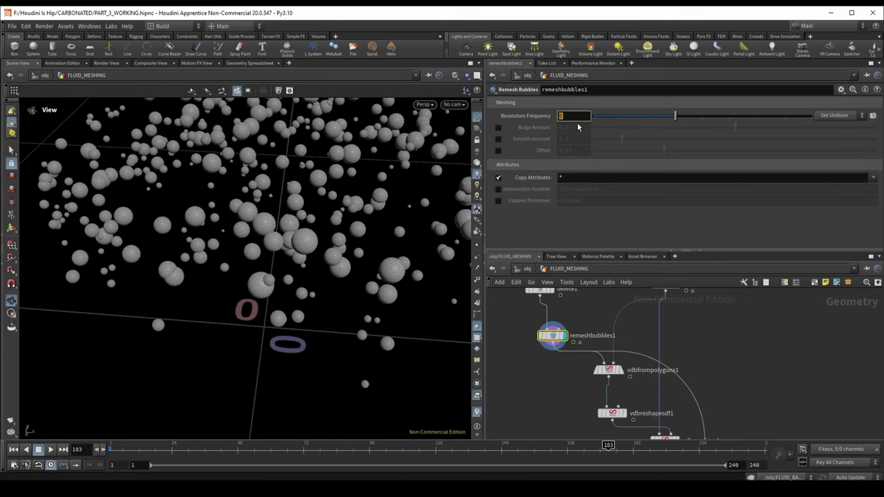
pyautogui.moveTo(325, 170); pyautogui.dragTo(297, 207)
# - Display boolean1's updated subtraction and inspect the bowl from higher up
pyautogui.moveTo(718, 429); pyautogui.dragTo(653, 358, button='middle')
pyautogui.click(627, 361)
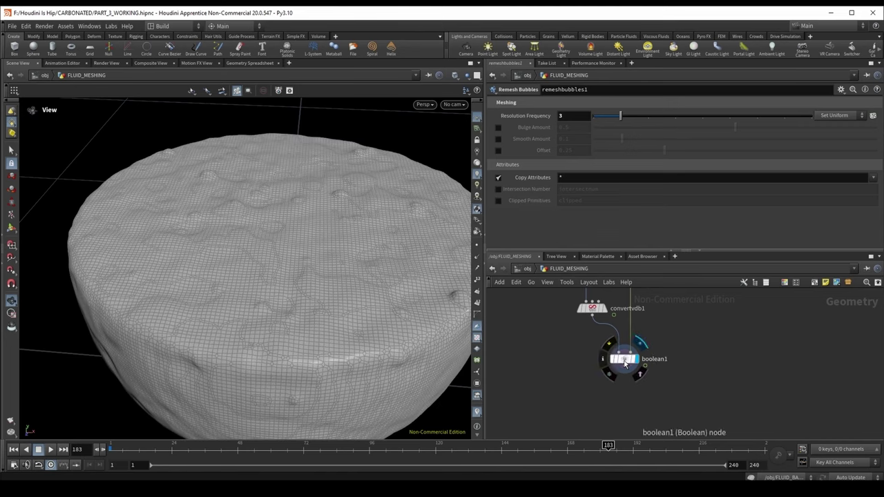
pyautogui.moveTo(315, 311); pyautogui.dragTo(304, 324)
pyautogui.scroll(5, 296, 331)
pyautogui.scroll(-6, 296, 330)
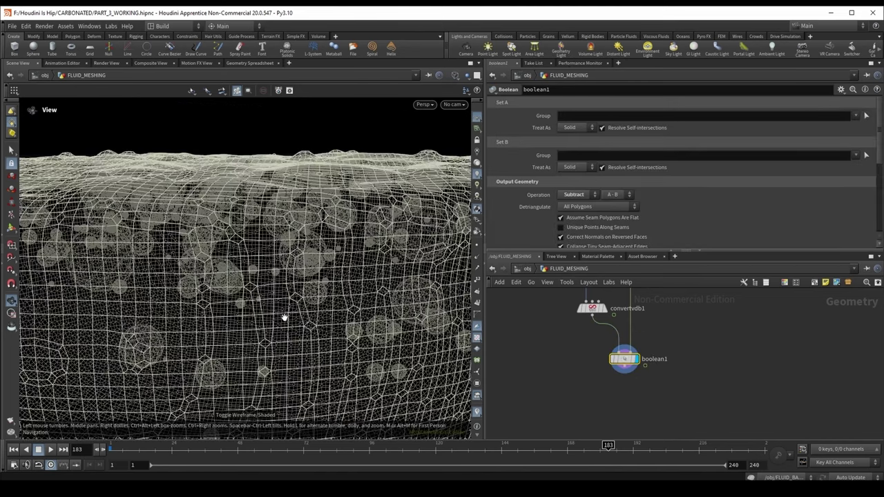
pyautogui.moveTo(267, 282); pyautogui.dragTo(150, 232)
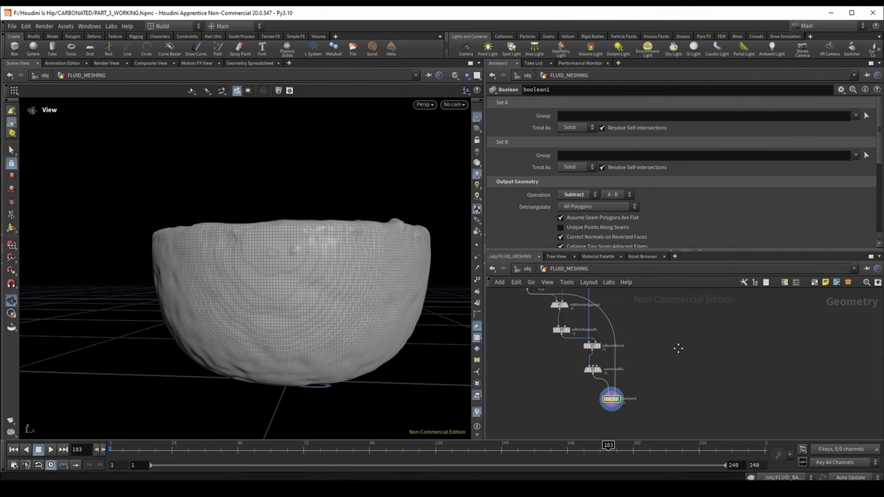
# - Add an Object Merge pulling in /obj/GLASS/GLASS_RENDER and display the glass geometry
pyautogui.press('Tab')
pyautogui.write('obj')
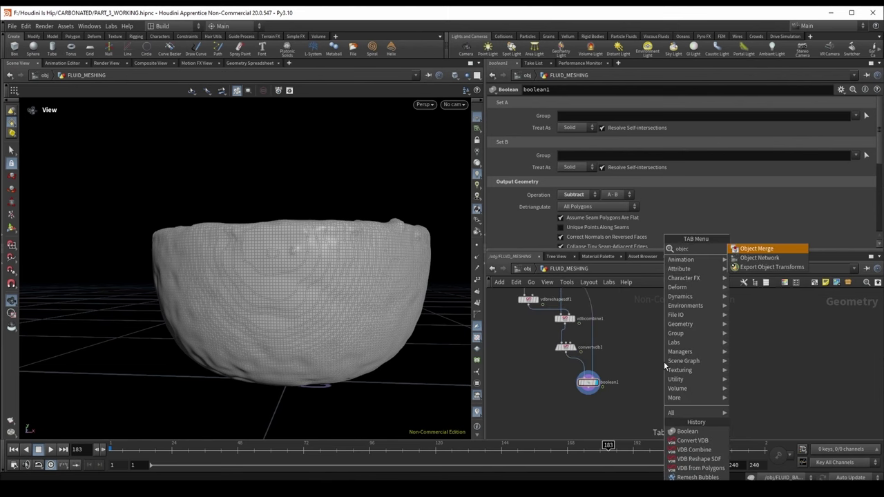
pyautogui.press('Return')
pyautogui.click(664, 361)
pyautogui.click(867, 126)
pyautogui.click(787, 96)
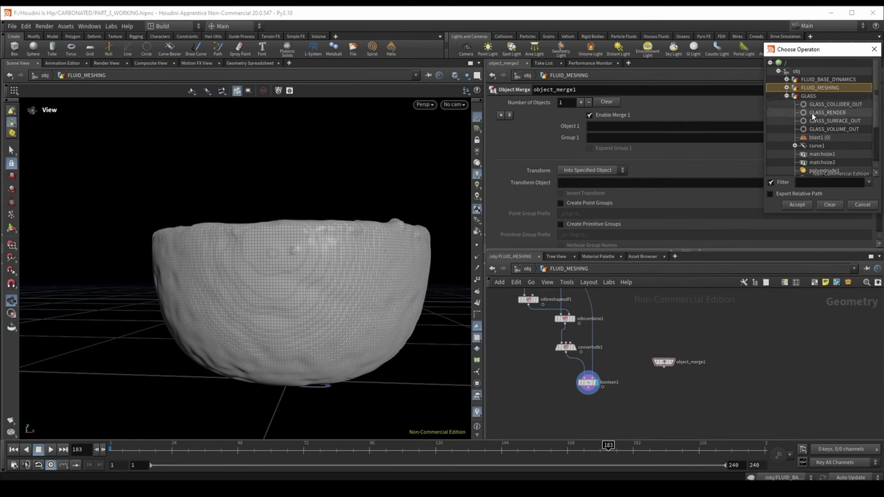
pyautogui.doubleClick(817, 114)
pyautogui.scroll(3, 642, 360)
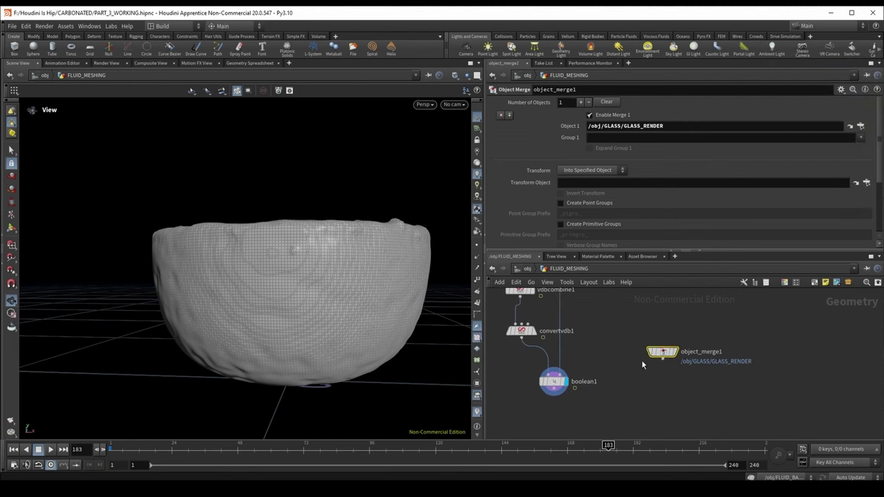
pyautogui.click(696, 327)
pyautogui.moveTo(634, 393); pyautogui.dragTo(619, 380, button='middle')
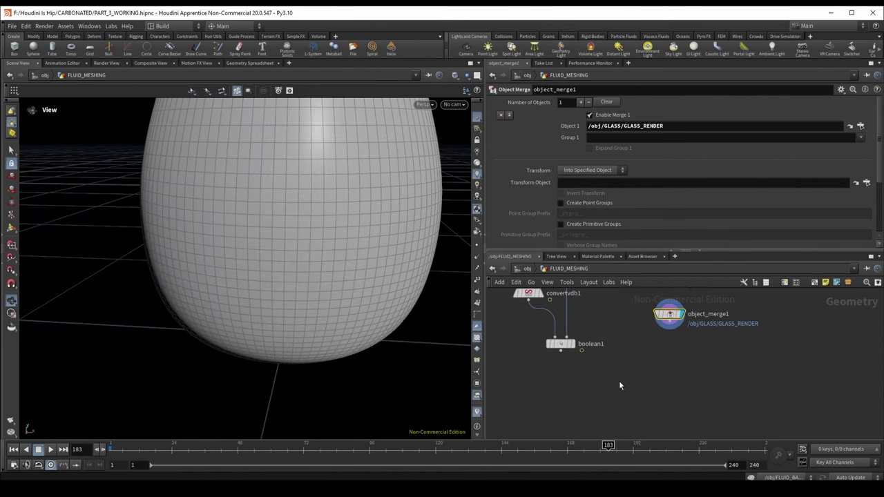
# - Add boolean2 below boolean1 to subtract the glass geometry from the carved fluid mesh
pyautogui.press('Tab')
pyautogui.write('boole')
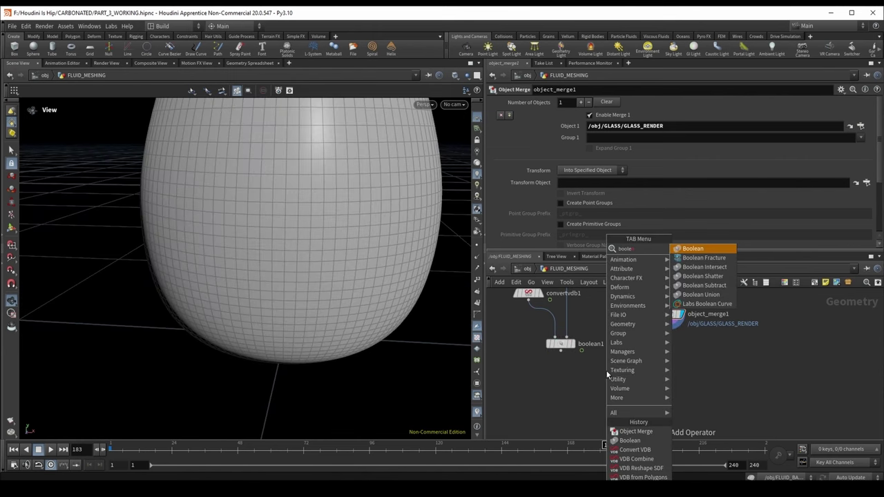
pyautogui.press('Return')
pyautogui.click(618, 412)
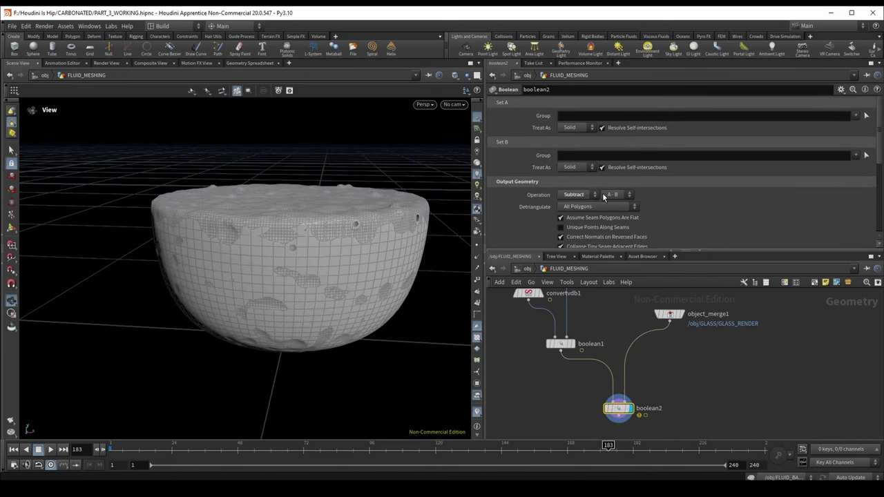
pyautogui.scroll(10, 296, 241)
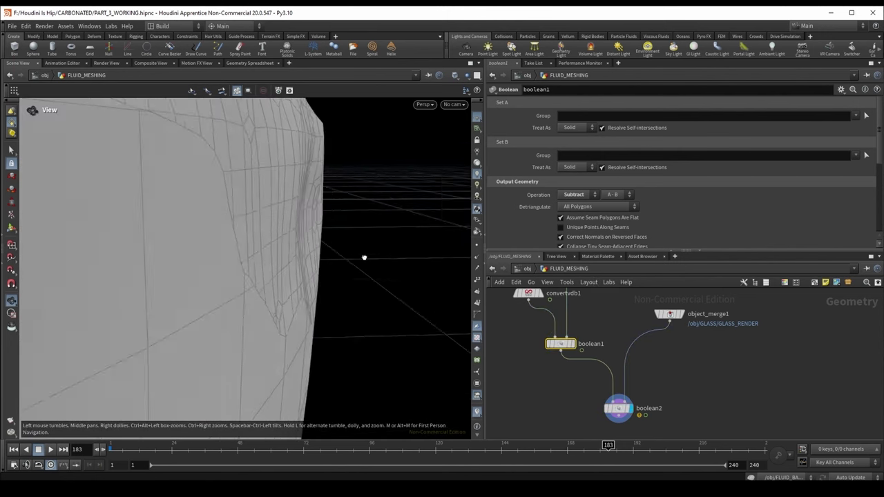
pyautogui.moveTo(364, 258); pyautogui.dragTo(292, 168)
pyautogui.scroll(-10, 254, 335)
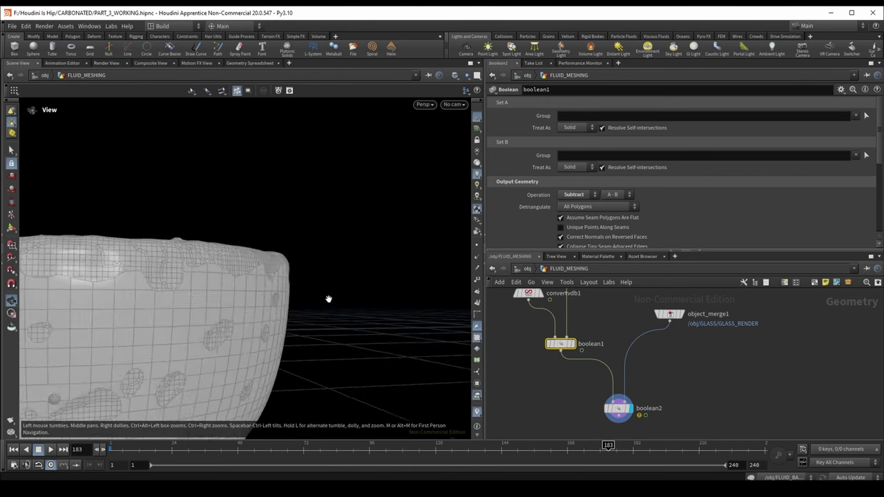
pyautogui.moveTo(227, 243); pyautogui.dragTo(323, 235)
pyautogui.scroll(10, 323, 236)
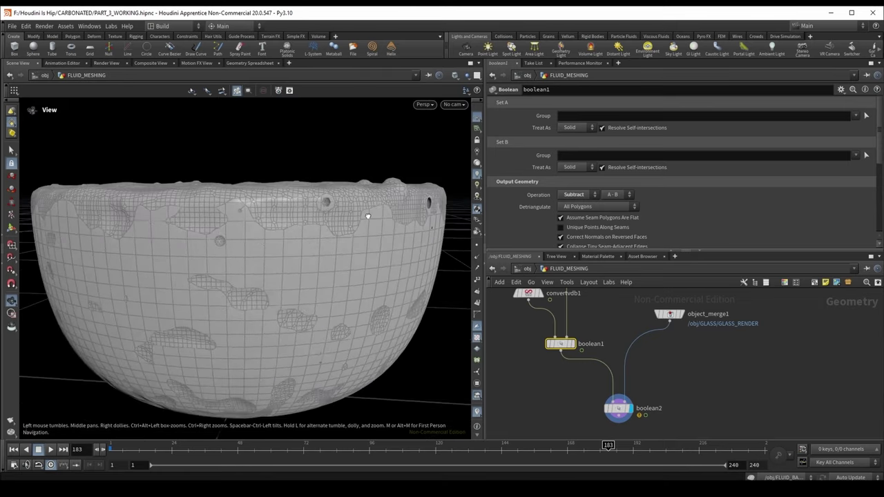
pyautogui.scroll(-5, 249, 233)
pyautogui.moveTo(248, 233); pyautogui.dragTo(209, 242)
pyautogui.scroll(2, 656, 315)
# - Review object_merge1's source and boolean2's settings
pyautogui.click(703, 315)
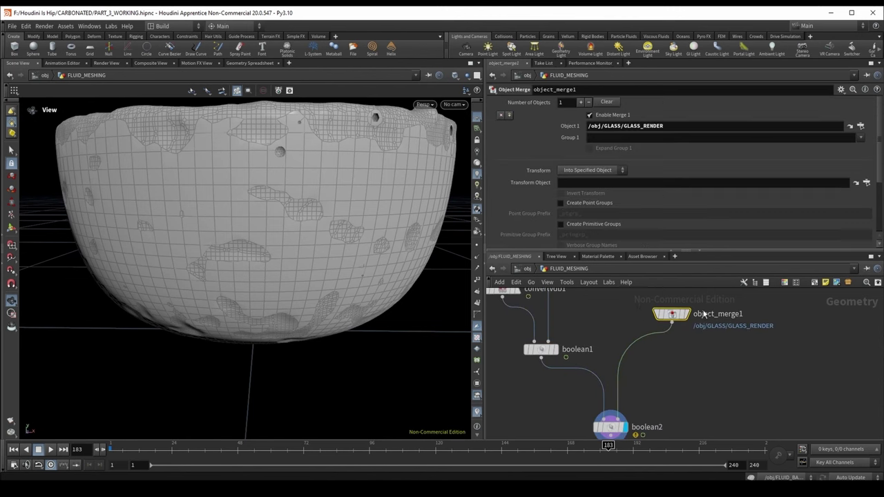
pyautogui.moveTo(645, 402); pyautogui.dragTo(642, 349, button='middle')
pyautogui.click(601, 371)
pyautogui.moveTo(297, 272); pyautogui.dragTo(287, 238)
# - Add a null named FLUID_SURFACE_OUT under boolean2 and paste the twelve copied nodes
pyautogui.moveTo(614, 449); pyautogui.dragTo(598, 398, button='middle')
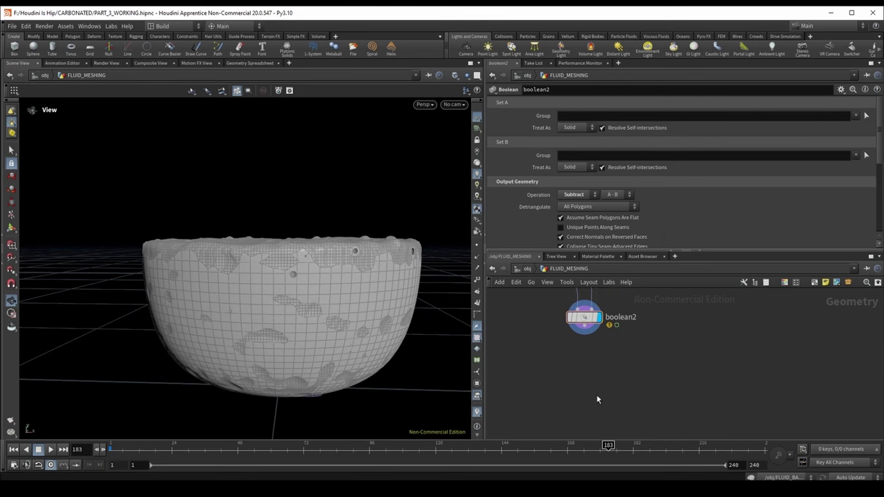
pyautogui.press('Tab')
pyautogui.write('nul')
pyautogui.press('Return')
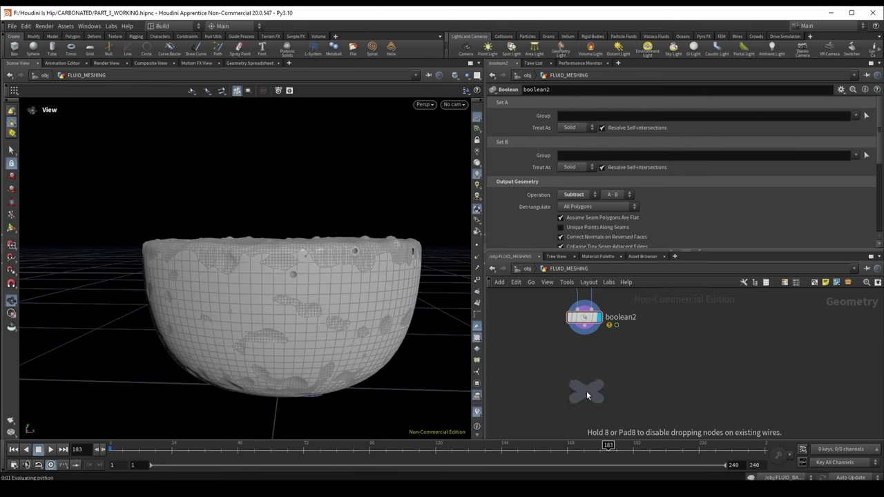
pyautogui.click(586, 395)
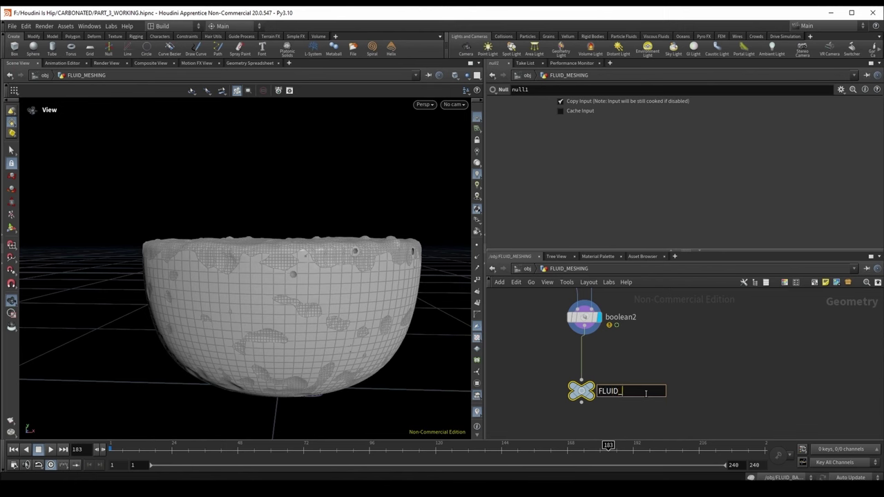
pyautogui.press('Return')
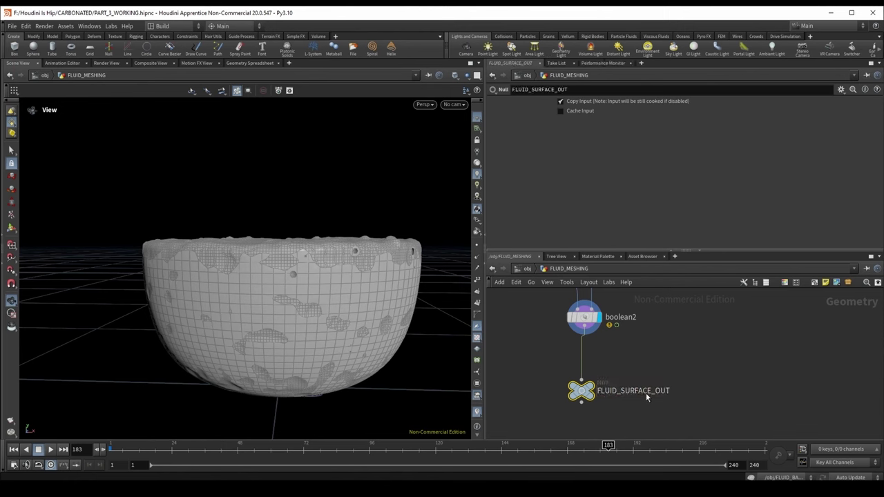
pyautogui.hotkey('ctrl', 'v')
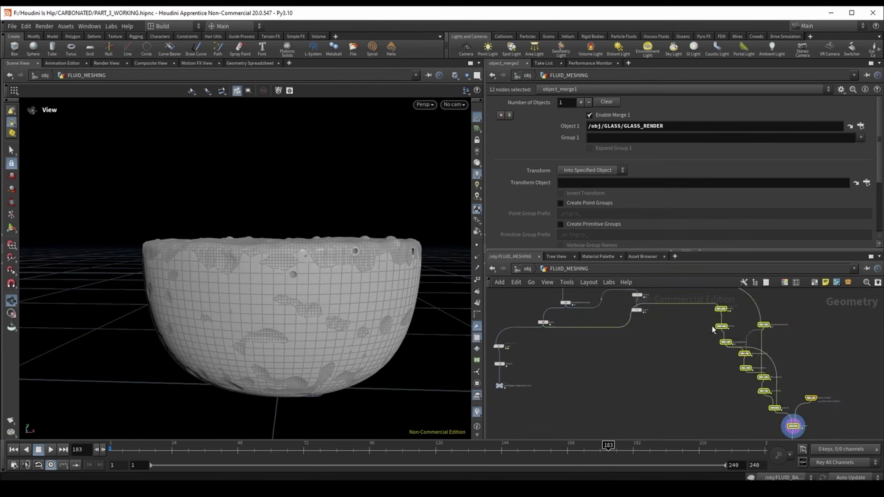
pyautogui.scroll(2, 566, 348)
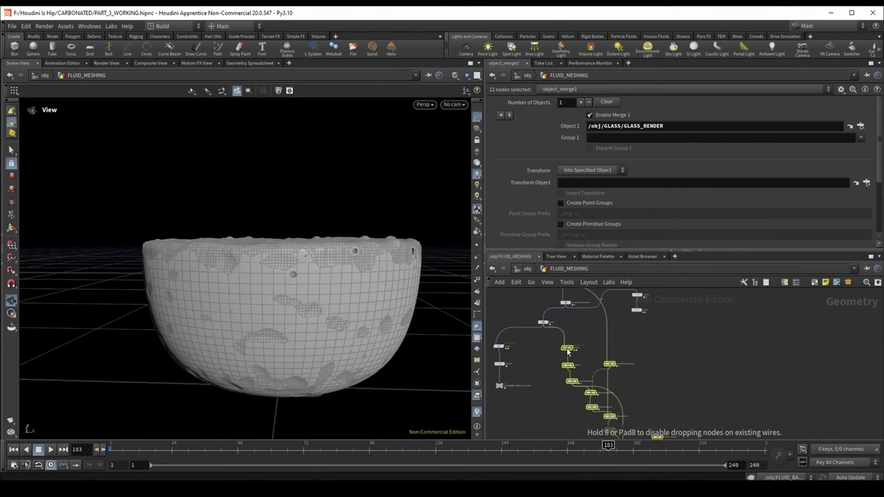
# - Place the pasted nodes and step through particlefluidsurface1, blast1, scaler, delete2 and SECONDARY_PARTICLES_OUT
pyautogui.click(601, 372)
pyautogui.scroll(5, 625, 369)
pyautogui.click(634, 364)
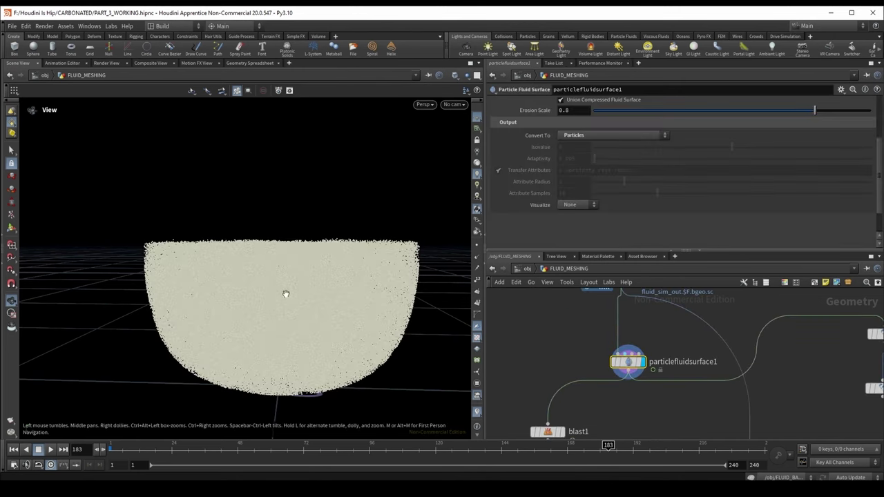
pyautogui.scroll(-3, 672, 411)
pyautogui.click(656, 315)
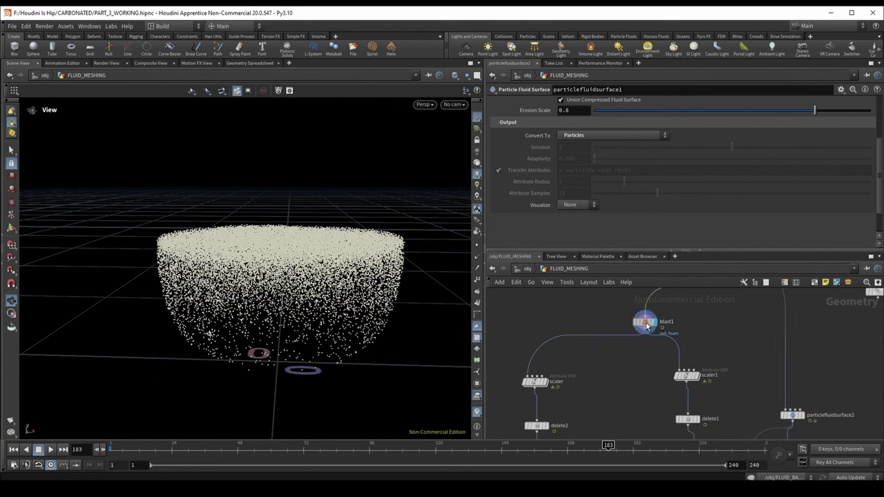
pyautogui.click(644, 322)
pyautogui.scroll(2, 573, 345)
pyautogui.click(555, 343)
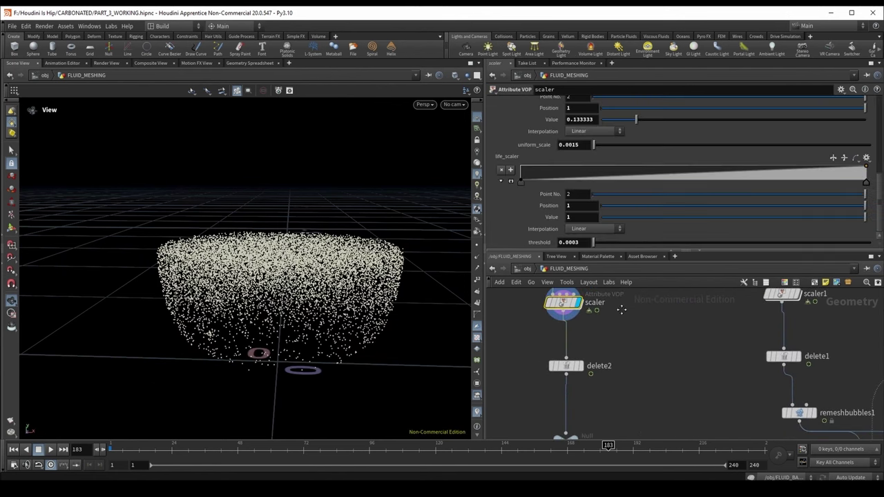
pyautogui.click(570, 328)
pyautogui.click(571, 409)
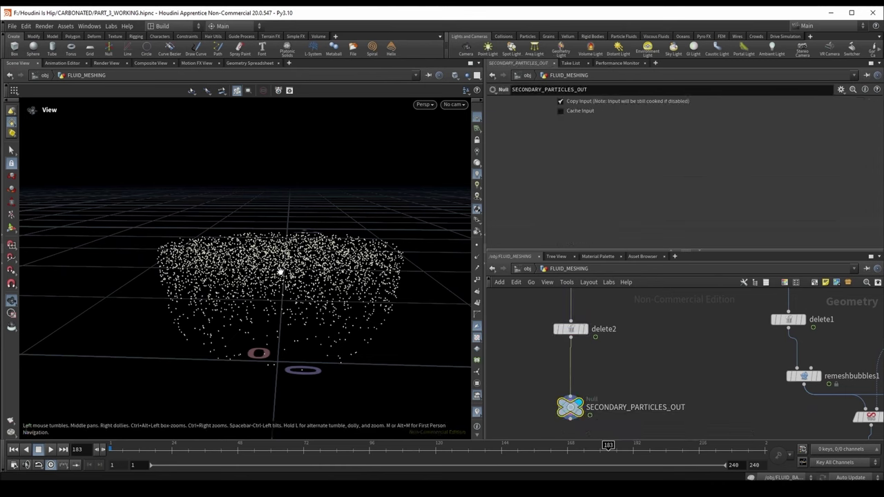
# - Display the foam particles at frame 80 as Lit Spheres
pyautogui.moveTo(281, 272); pyautogui.dragTo(329, 266)
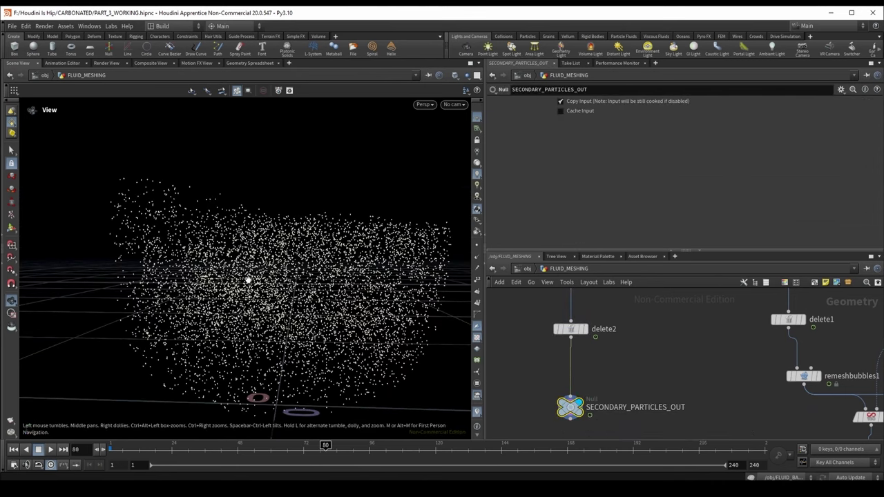
pyautogui.press('d')
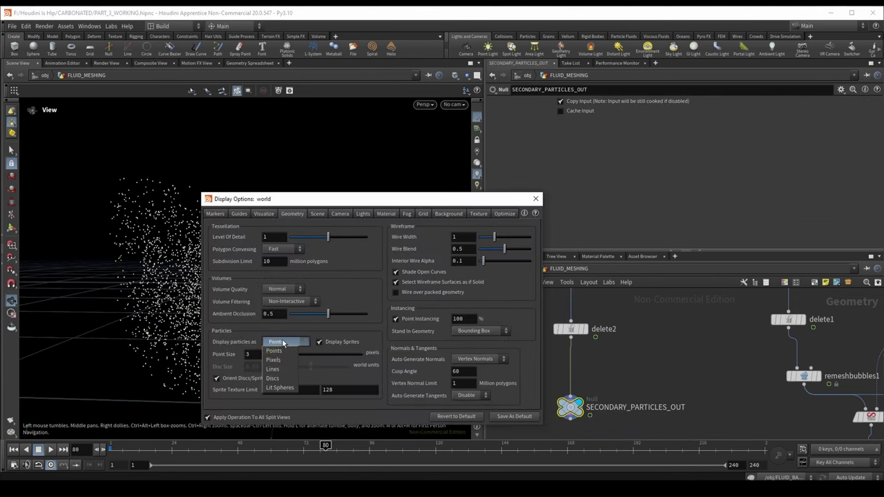
pyautogui.click(282, 387)
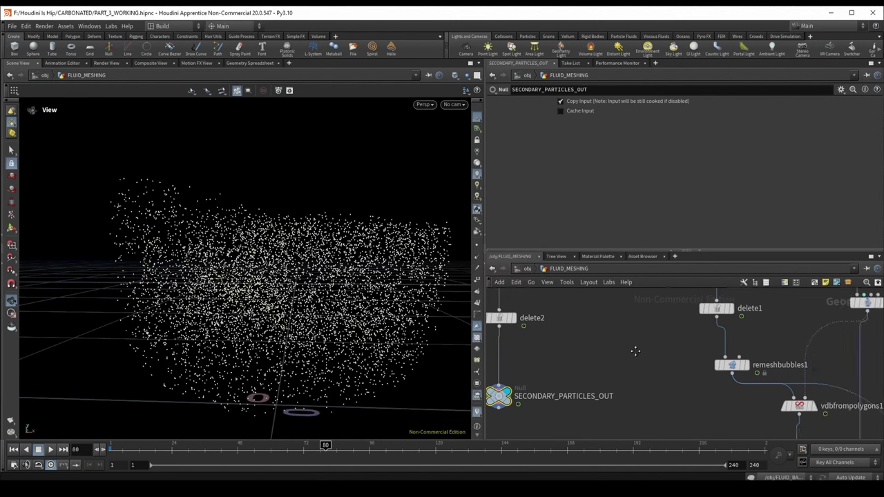
pyautogui.moveTo(631, 314); pyautogui.dragTo(642, 373, button='middle')
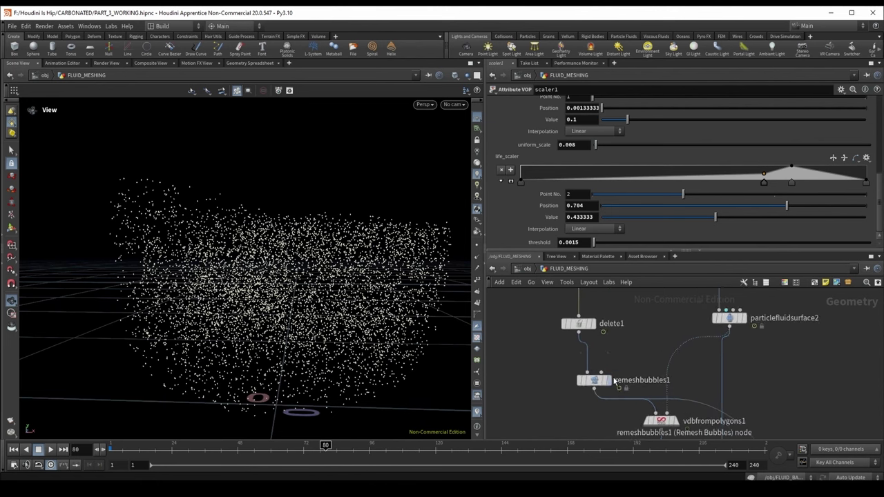
pyautogui.click(609, 380)
pyautogui.click(587, 379)
pyautogui.moveTo(325, 290); pyautogui.dragTo(304, 275)
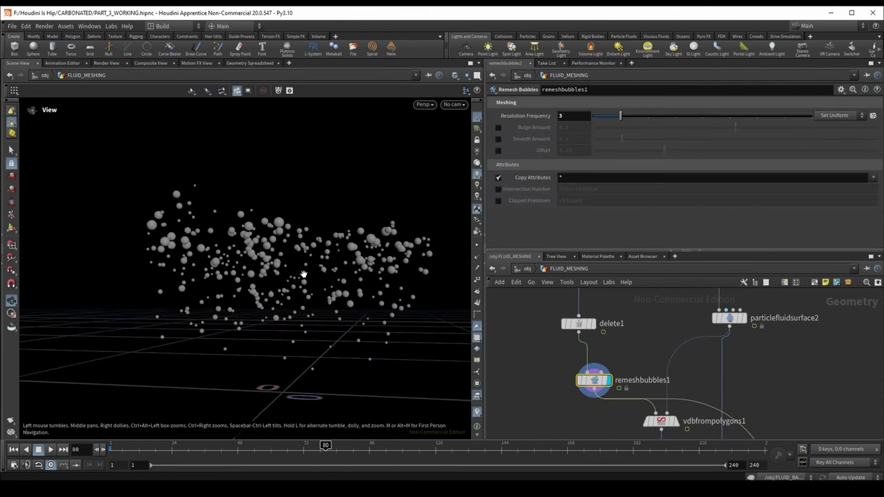
pyautogui.scroll(-2, 659, 366)
pyautogui.scroll(1, 666, 353)
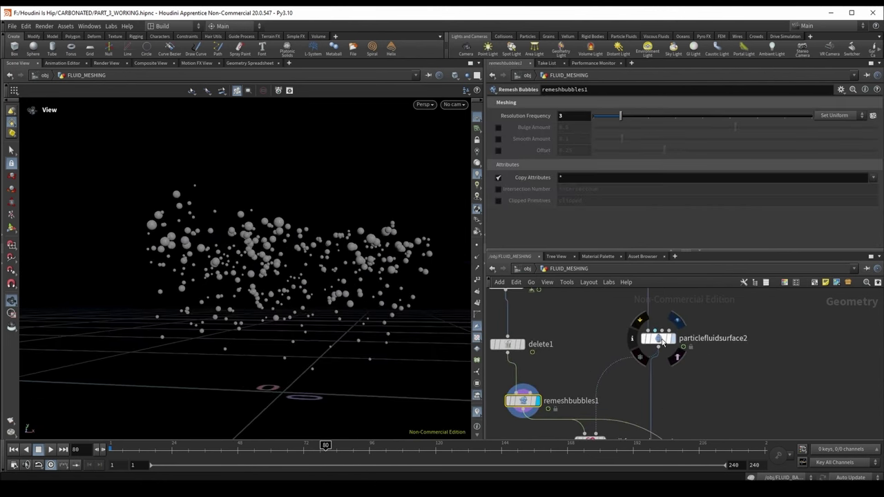
pyautogui.click(662, 341)
pyautogui.moveTo(297, 256); pyautogui.dragTo(325, 249)
pyautogui.moveTo(636, 374); pyautogui.dragTo(619, 300, button='middle')
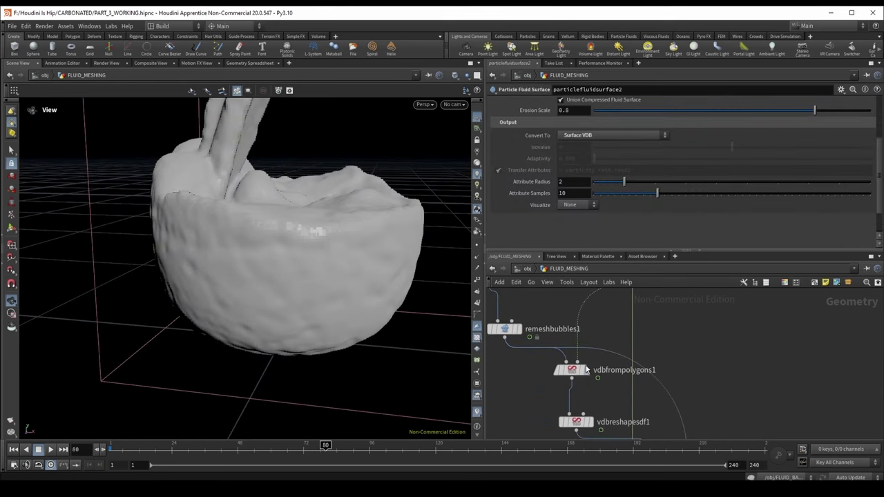
pyautogui.moveTo(305, 200); pyautogui.dragTo(297, 181)
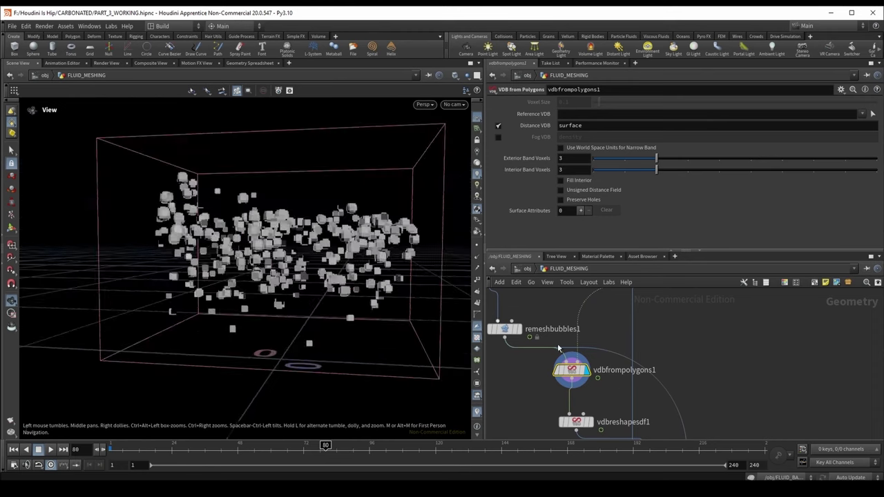
pyautogui.moveTo(557, 343); pyautogui.dragTo(535, 294, button='middle')
pyautogui.click(565, 372)
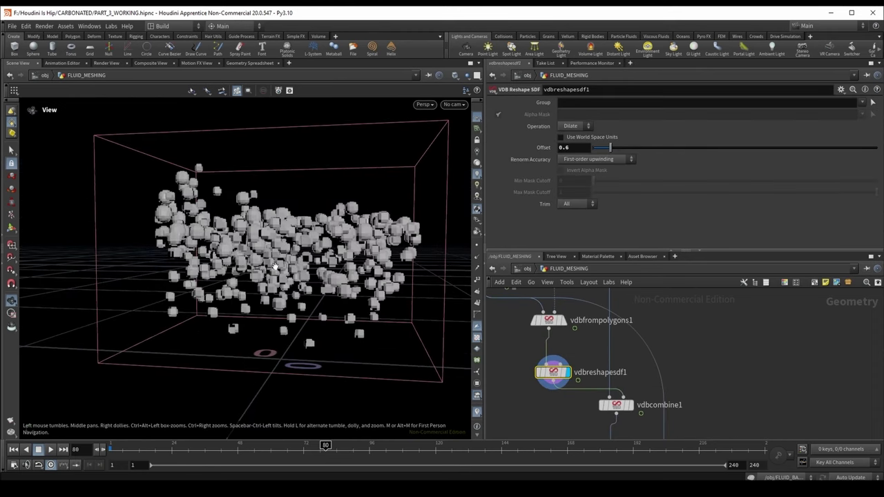
pyautogui.moveTo(638, 382); pyautogui.dragTo(602, 331, button='middle')
pyautogui.click(603, 360)
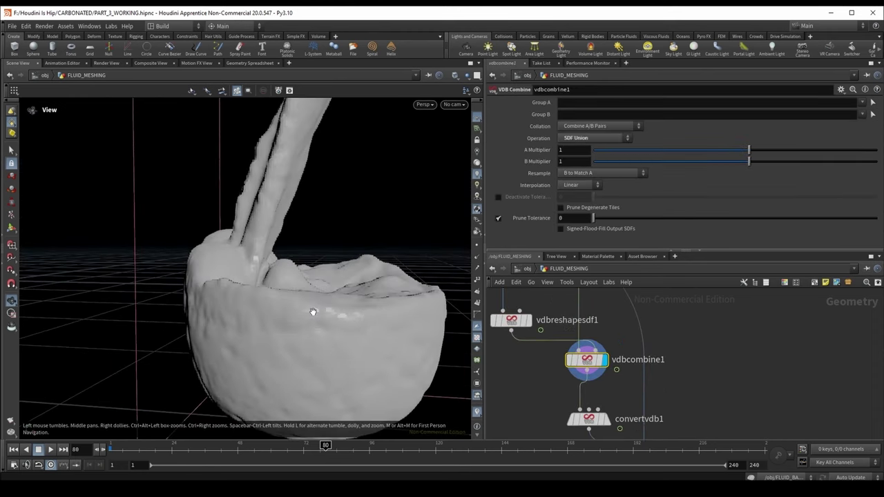
pyautogui.moveTo(313, 312); pyautogui.dragTo(273, 322)
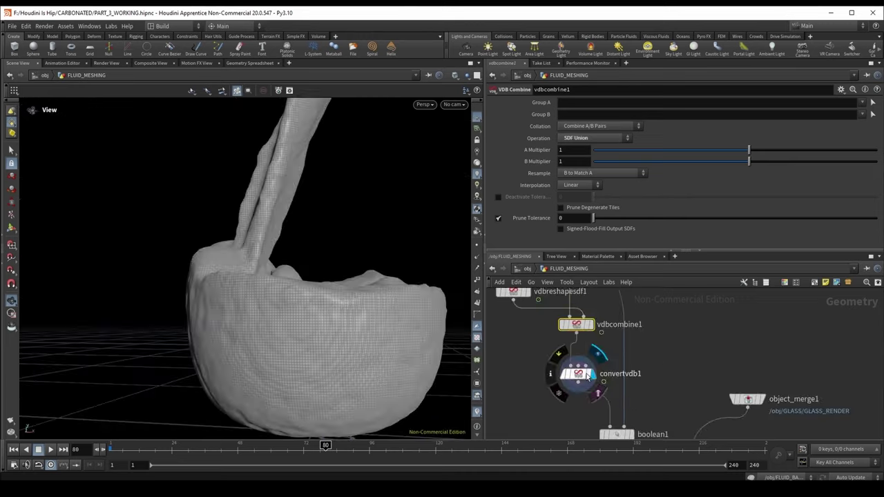
pyautogui.click(578, 373)
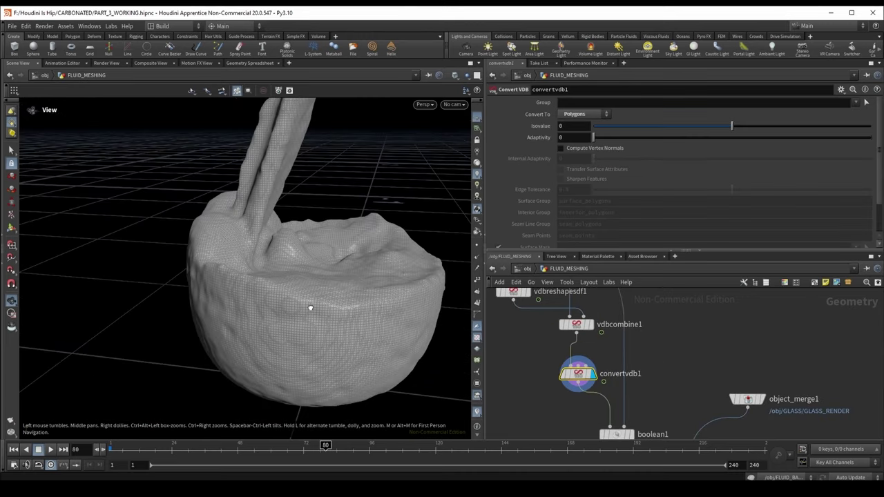
pyautogui.scroll(5, 312, 306)
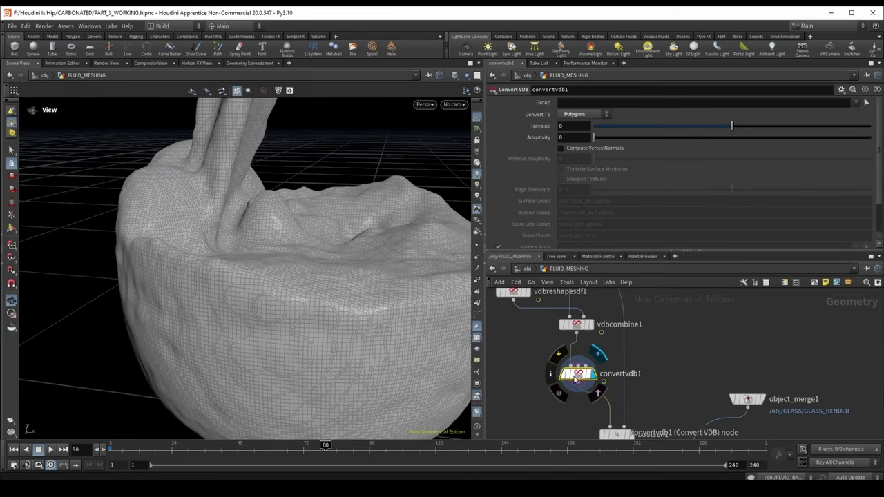
pyautogui.scroll(-2, 621, 345)
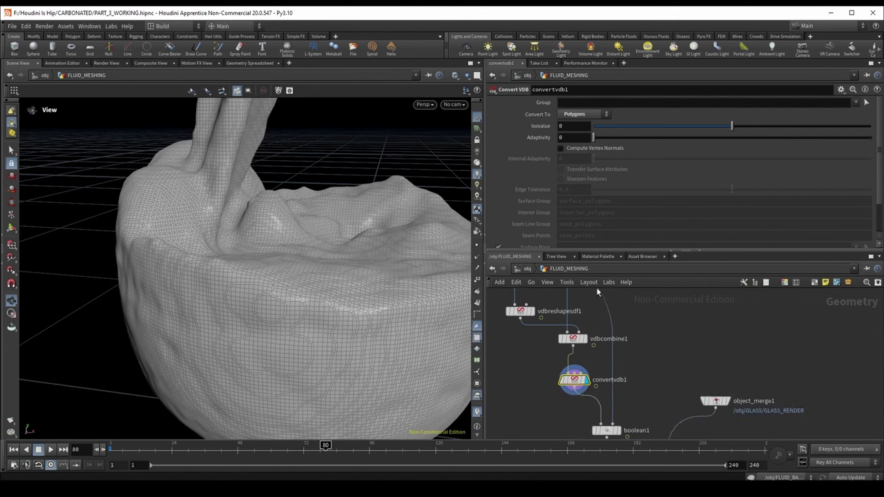
pyautogui.moveTo(625, 408); pyautogui.dragTo(625, 339, button='middle')
pyautogui.scroll(2, 625, 339)
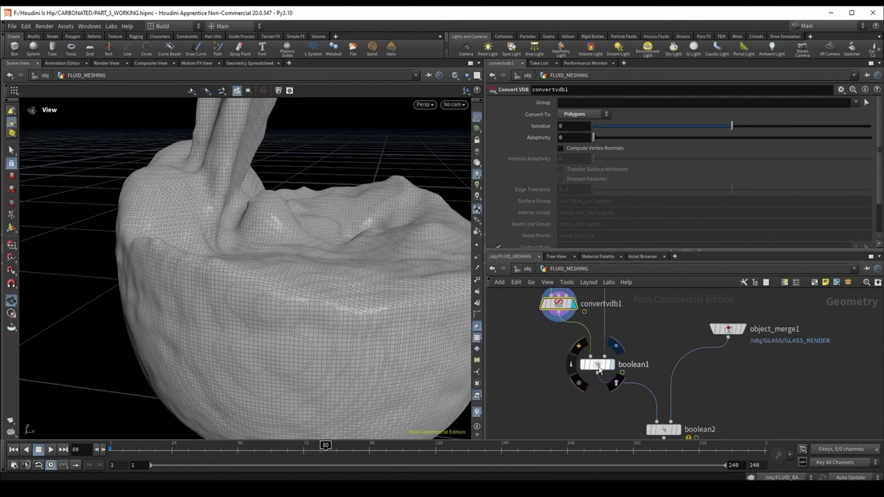
pyautogui.click(598, 369)
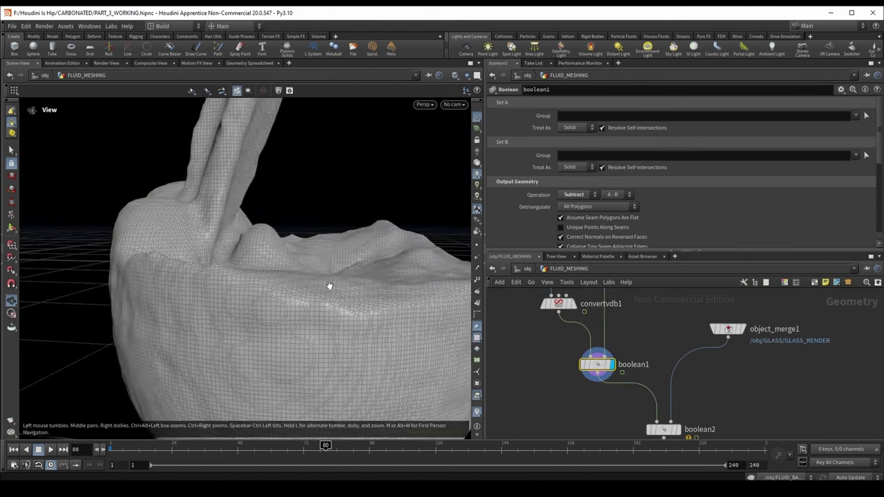
pyautogui.press('w')
pyautogui.scroll(3, 293, 251)
pyautogui.scroll(-3, 294, 251)
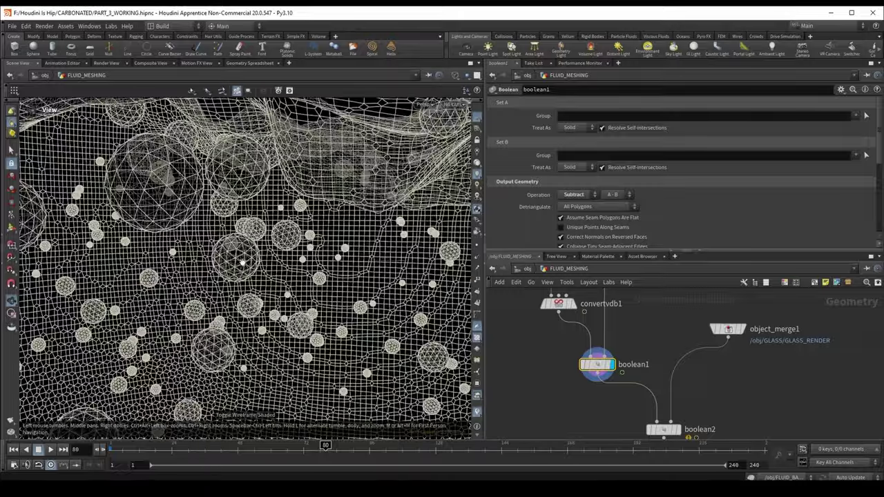
pyautogui.scroll(-2, 302, 257)
pyautogui.scroll(-2, 302, 256)
pyautogui.moveTo(302, 257)
pyautogui.mouseDown()
pyautogui.moveTo(418, 315)
pyautogui.moveTo(300, 252)
pyautogui.mouseUp()
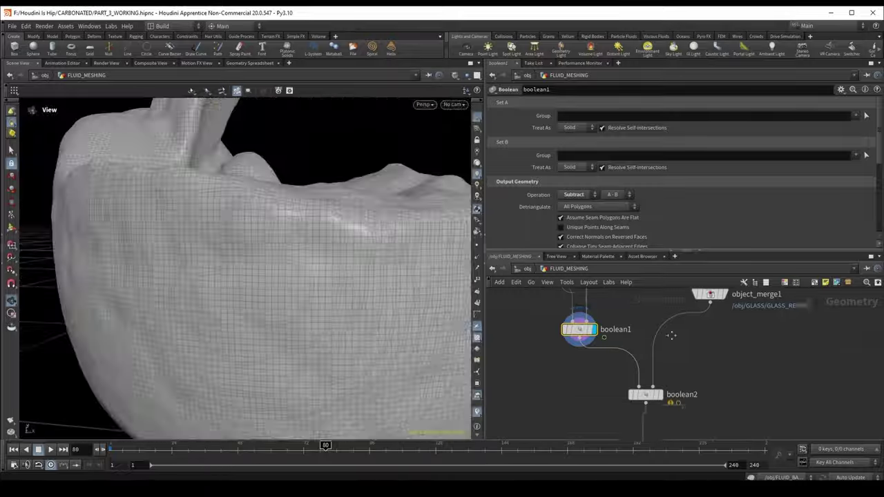
pyautogui.scroll(-2, 644, 336)
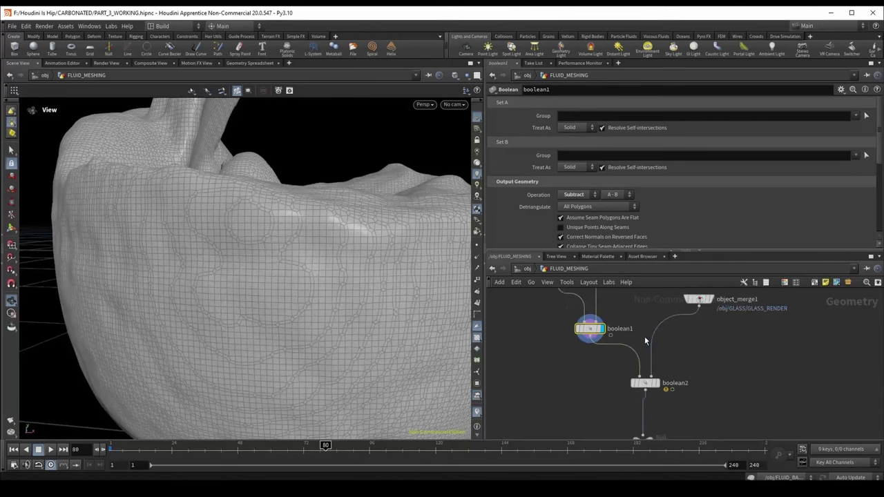
pyautogui.click(699, 305)
pyautogui.scroll(-2, 295, 258)
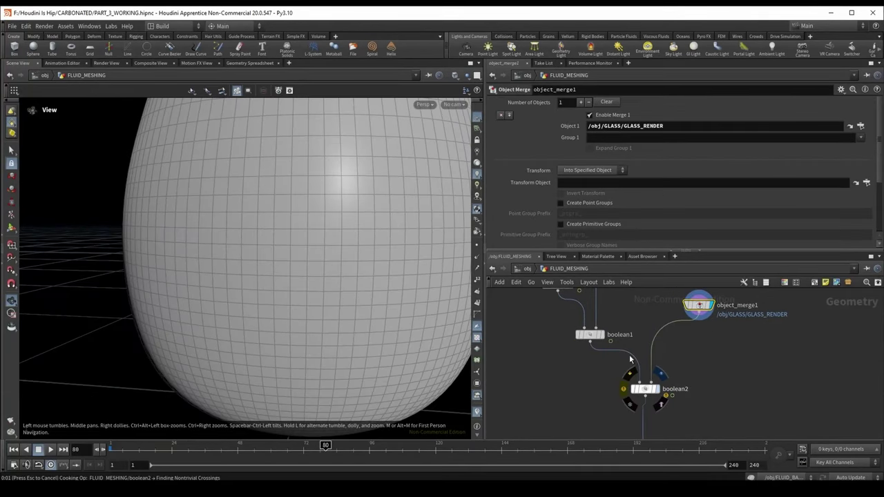
pyautogui.moveTo(347, 255); pyautogui.dragTo(369, 256)
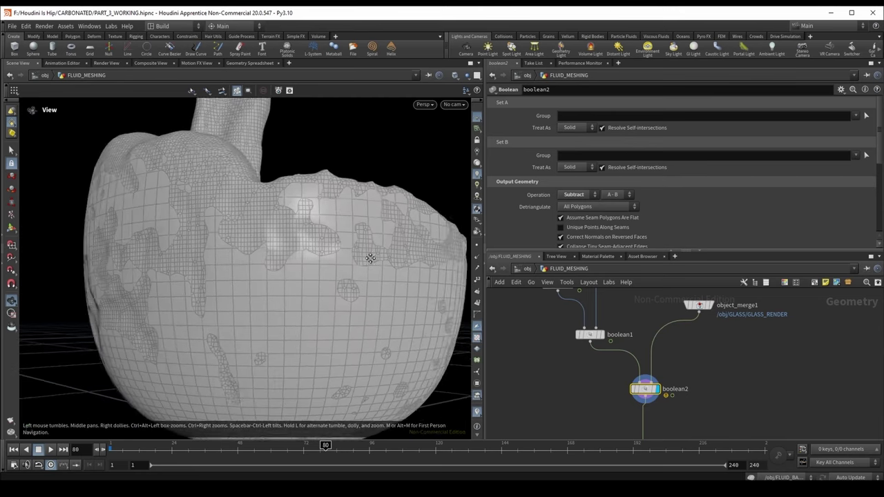
pyautogui.scroll(5, 294, 276)
pyautogui.moveTo(238, 282); pyautogui.dragTo(227, 285)
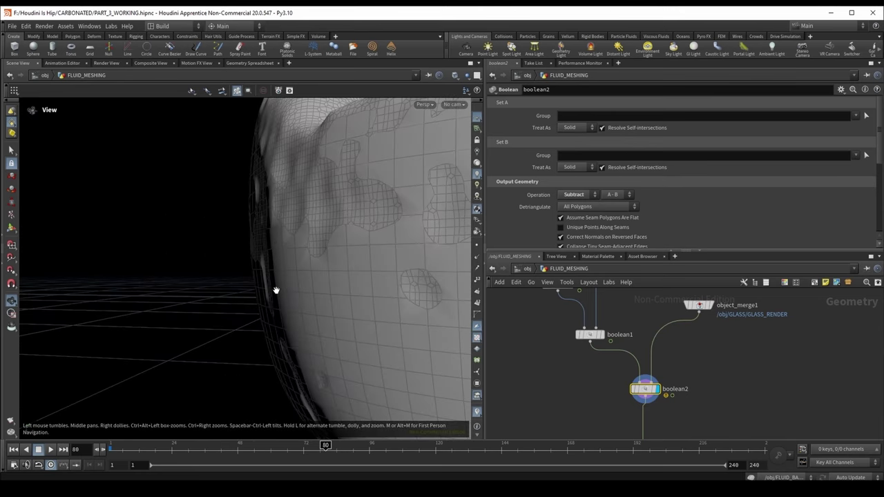
pyautogui.moveTo(315, 280); pyautogui.dragTo(286, 241)
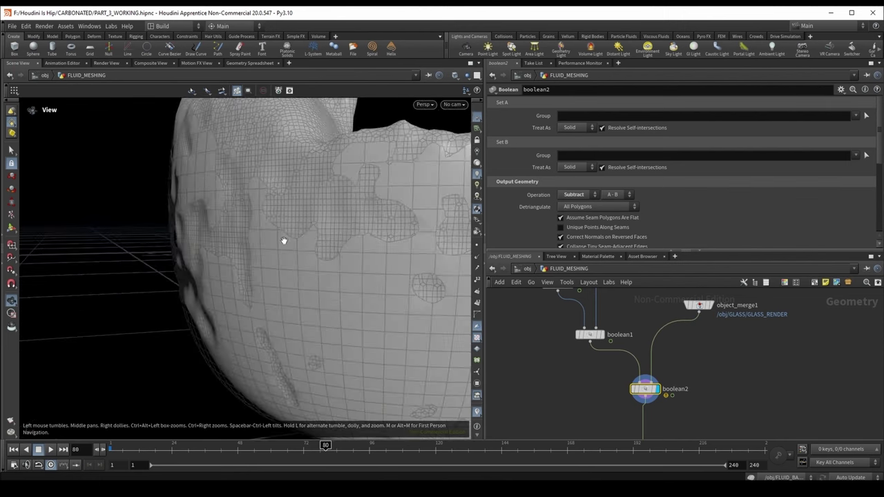
pyautogui.moveTo(721, 417); pyautogui.dragTo(698, 337, button='middle')
pyautogui.click(624, 375)
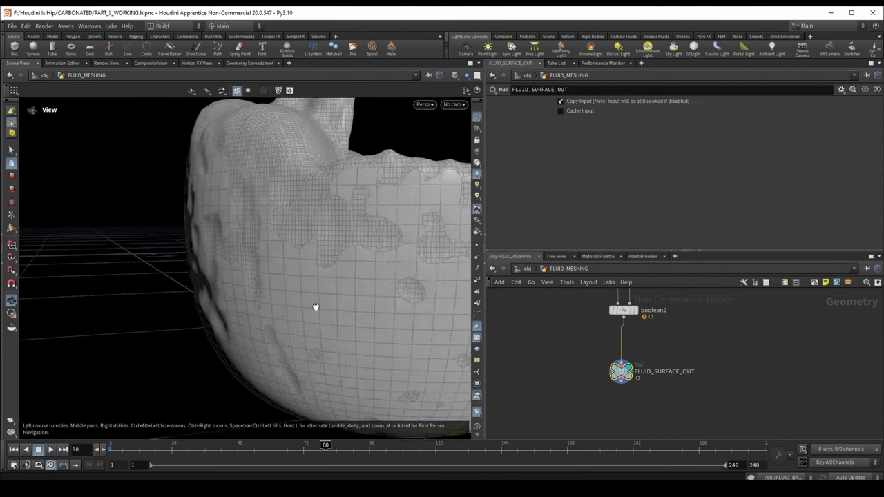
pyautogui.scroll(-6, 304, 310)
pyautogui.moveTo(292, 320); pyautogui.dragTo(297, 255)
pyautogui.scroll(-4, 661, 403)
pyautogui.moveTo(638, 392); pyautogui.dragTo(573, 359, button='middle')
pyautogui.moveTo(547, 398); pyautogui.dragTo(572, 337)
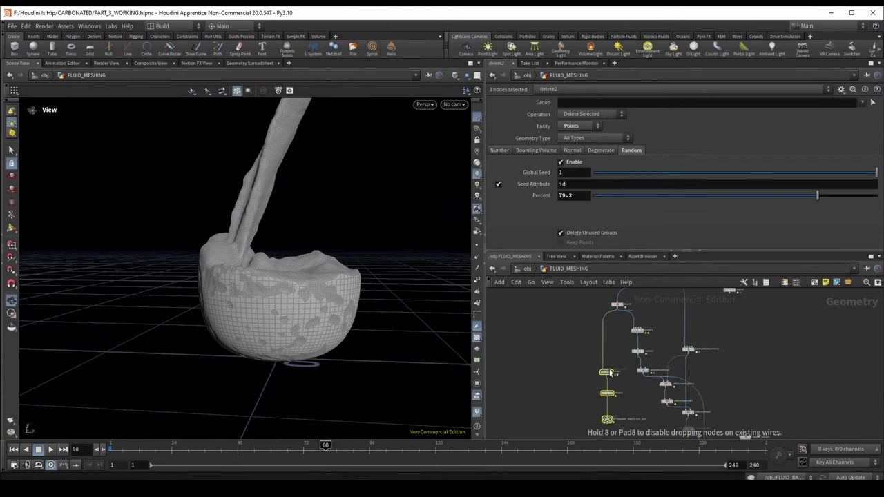
pyautogui.moveTo(612, 375); pyautogui.dragTo(621, 361, button='middle')
pyautogui.click(694, 360)
pyautogui.moveTo(694, 360); pyautogui.dragTo(697, 405, button='middle')
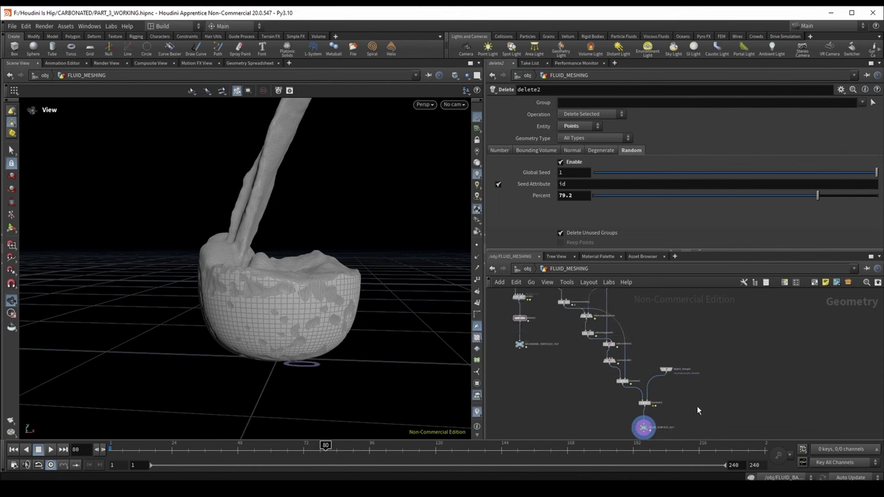
pyautogui.scroll(3, 278, 285)
pyautogui.scroll(6, 278, 285)
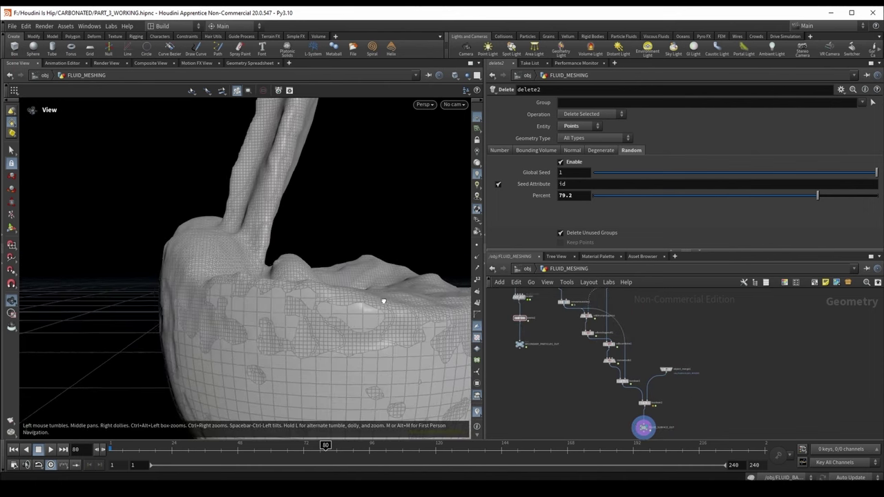
pyautogui.moveTo(382, 324)
pyautogui.mouseDown()
pyautogui.moveTo(375, 316)
pyautogui.moveTo(419, 325)
pyautogui.moveTo(357, 300)
pyautogui.moveTo(373, 325)
pyautogui.mouseUp()
pyautogui.scroll(3, 566, 401)
pyautogui.moveTo(566, 401); pyautogui.dragTo(573, 354, button='middle')
pyautogui.scroll(-1, 661, 375)
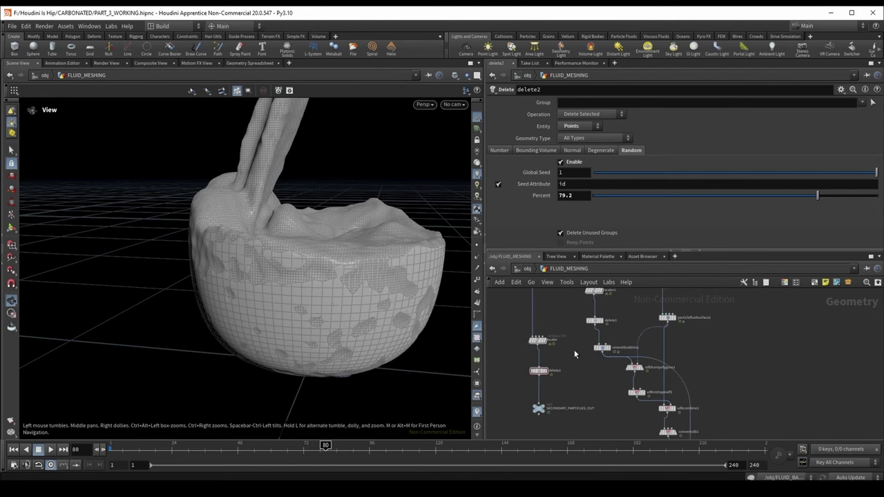
pyautogui.scroll(-3, 650, 384)
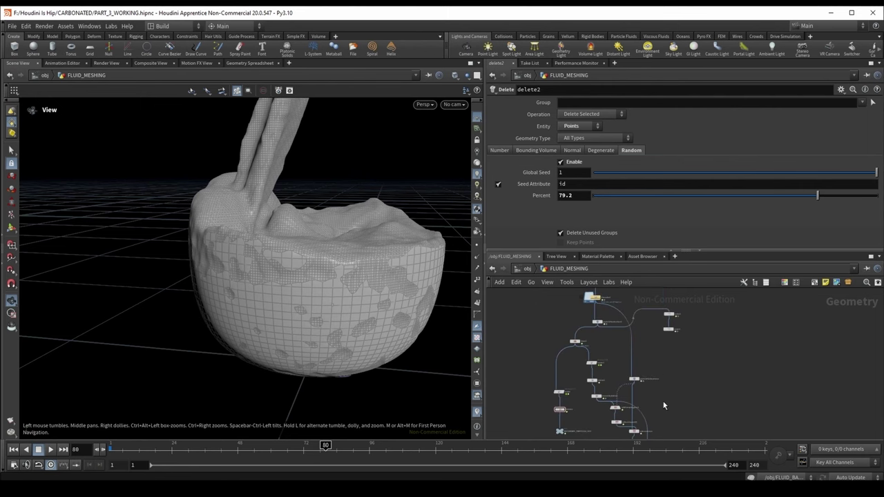
pyautogui.moveTo(663, 406); pyautogui.dragTo(714, 370, button='middle')
pyautogui.moveTo(340, 249); pyautogui.dragTo(340, 243)
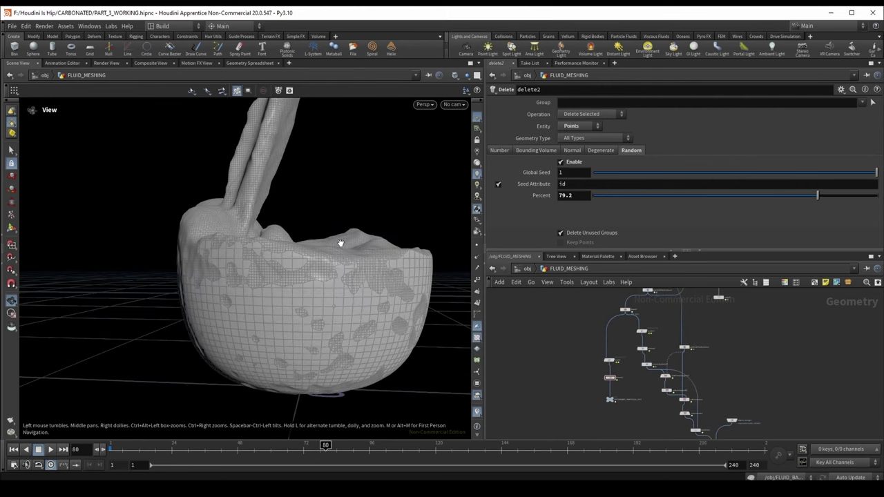
pyautogui.scroll(5, 605, 329)
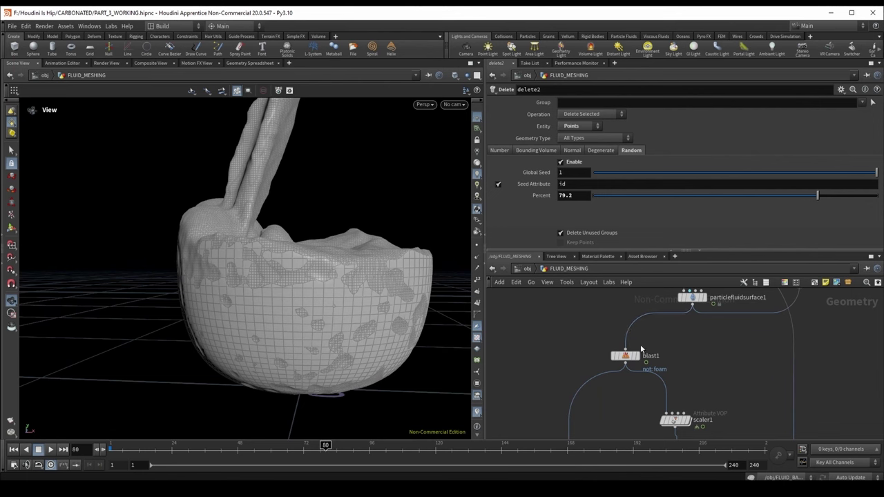
# - Display blast1's foam particles and add a Volume Rasterize Particles node fed by blast1
pyautogui.click(639, 364)
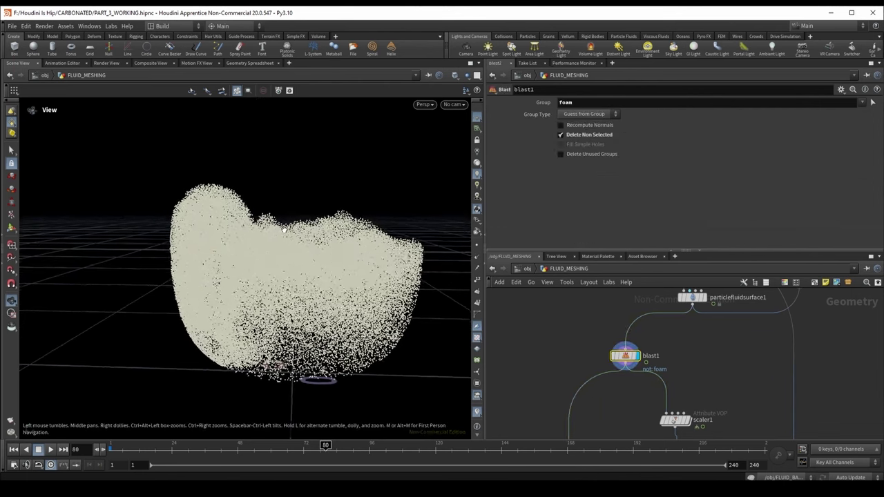
pyautogui.moveTo(595, 398); pyautogui.dragTo(597, 364, button='middle')
pyautogui.press('Tab')
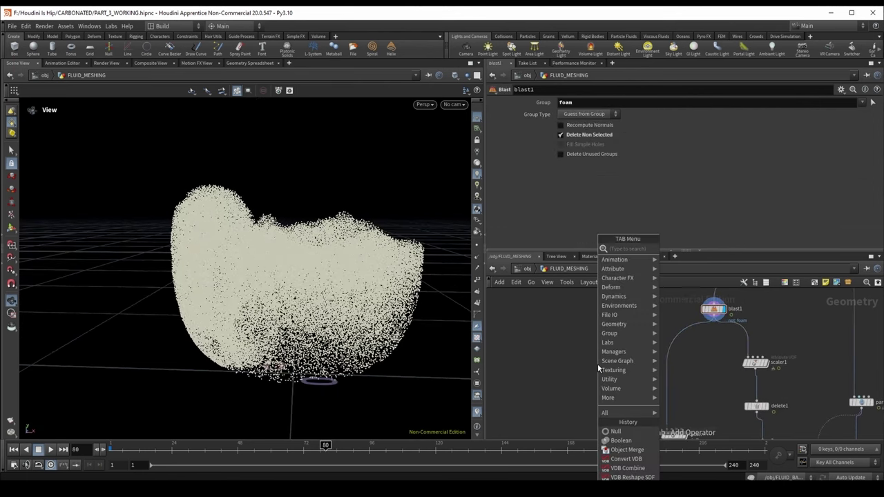
pyautogui.write('rasterize')
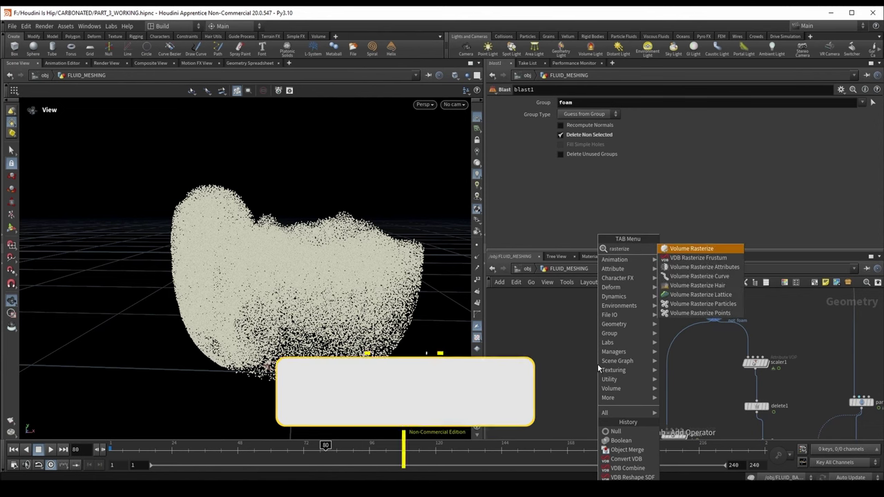
pyautogui.click(701, 304)
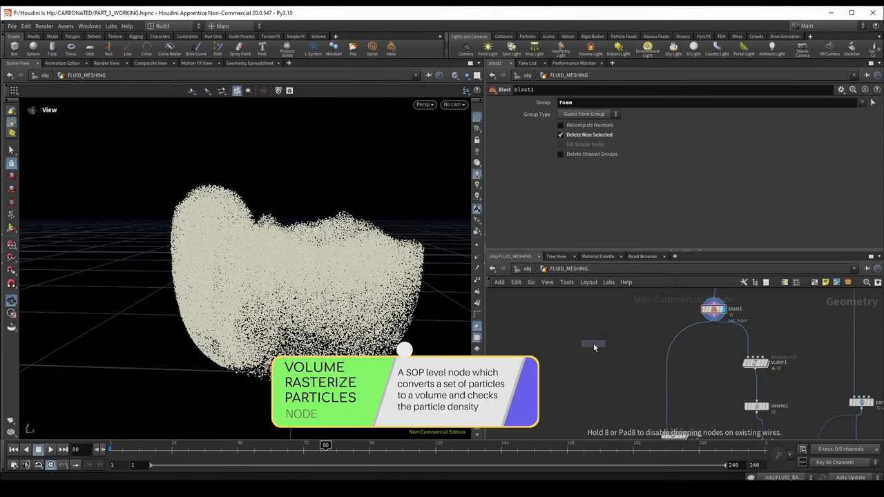
pyautogui.click(593, 344)
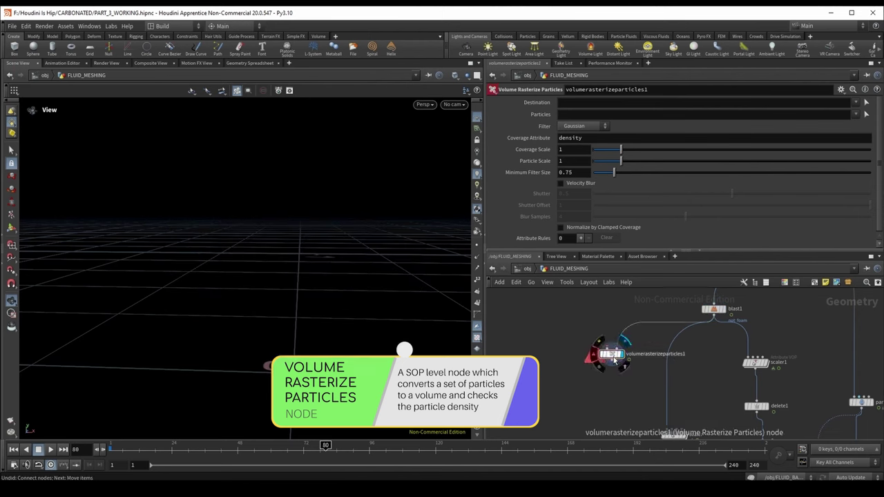
pyautogui.click(608, 360)
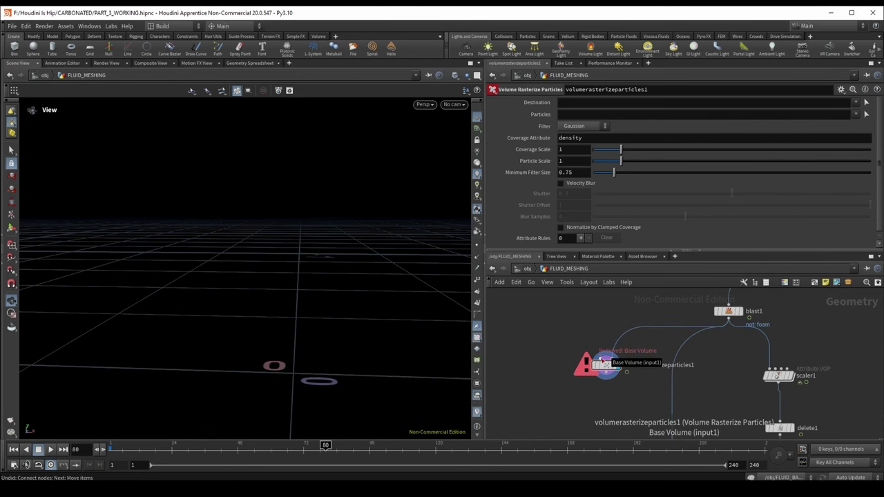
pyautogui.press('Tab')
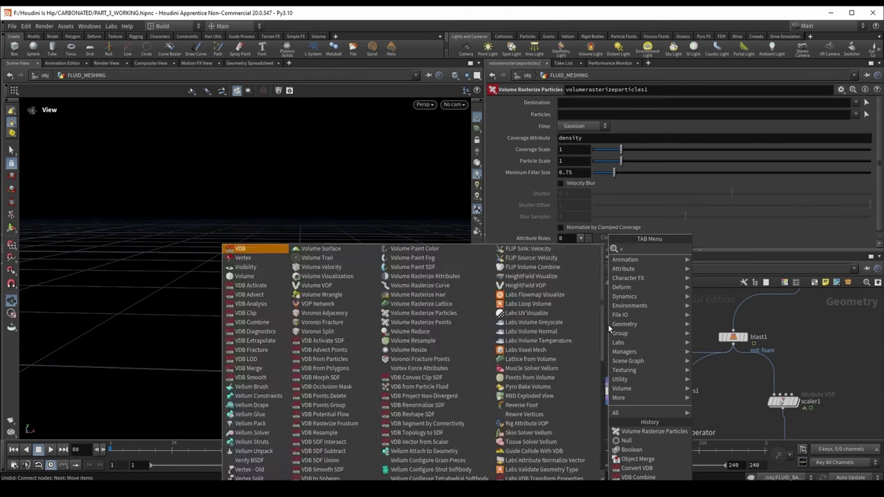
# - Add a VDB node and wire it into the rasterizer's Base Volume input
pyautogui.write('vdb')
pyautogui.press('Return')
pyautogui.click(607, 324)
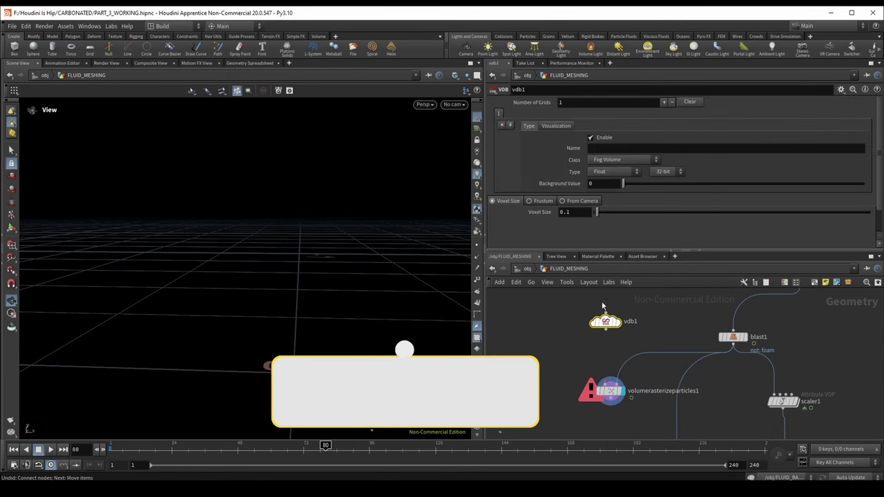
pyautogui.click(597, 392)
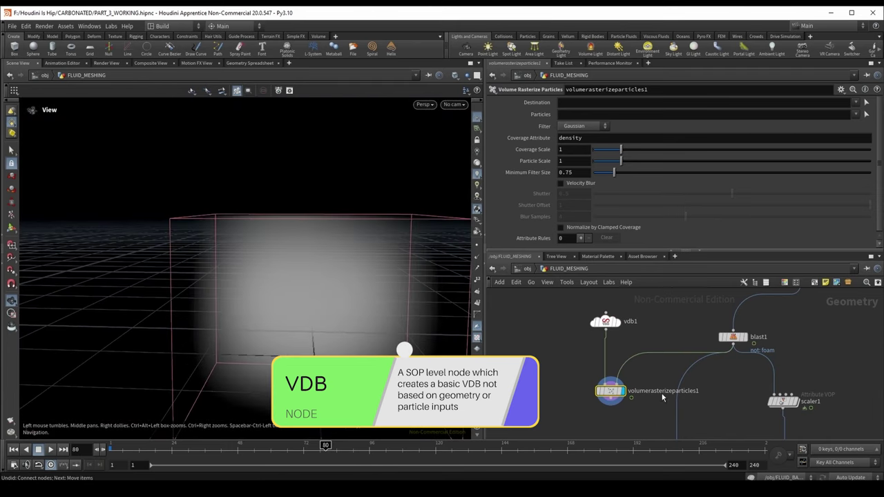
# - Refine vdb1's Voxel Size from 0.01 to 0.005 to 0.002 and frame the fog volume
pyautogui.click(605, 321)
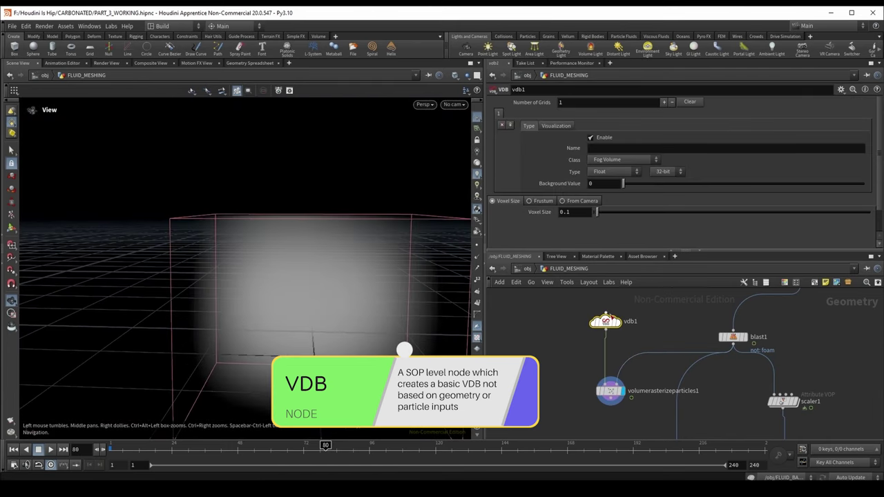
pyautogui.write('0')
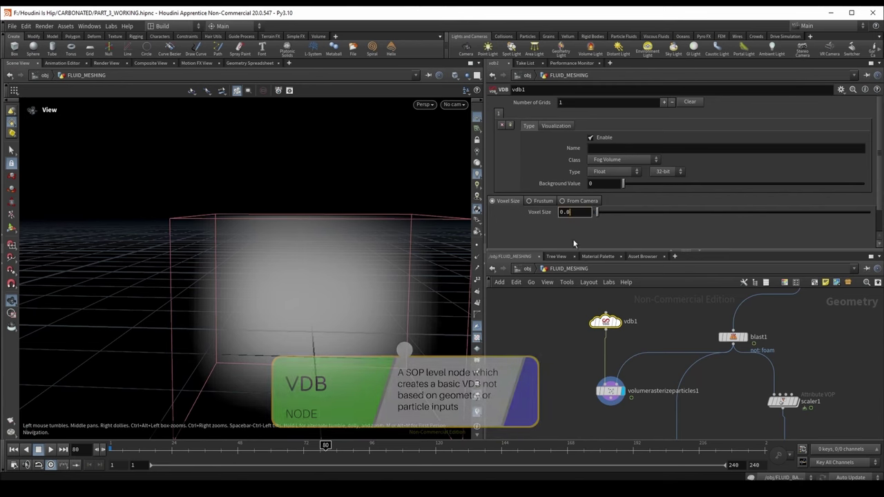
pyautogui.press('Return')
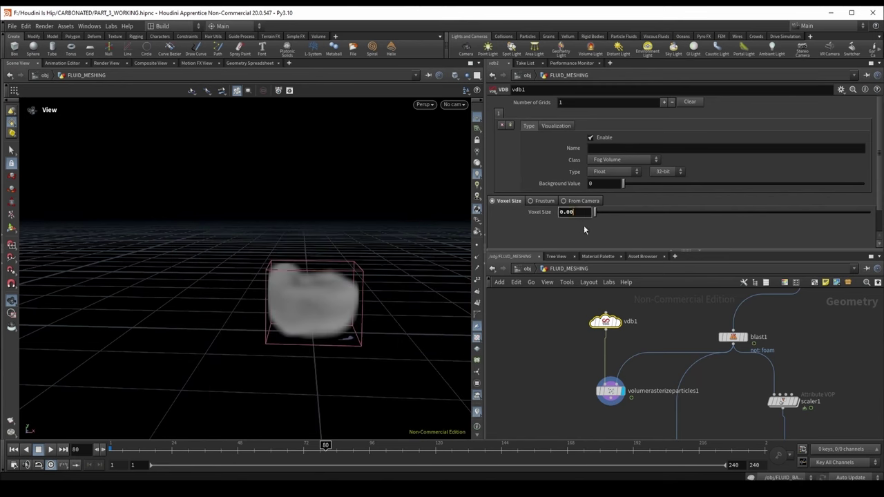
pyautogui.write('5')
pyautogui.press('Return')
pyautogui.scroll(3, 350, 266)
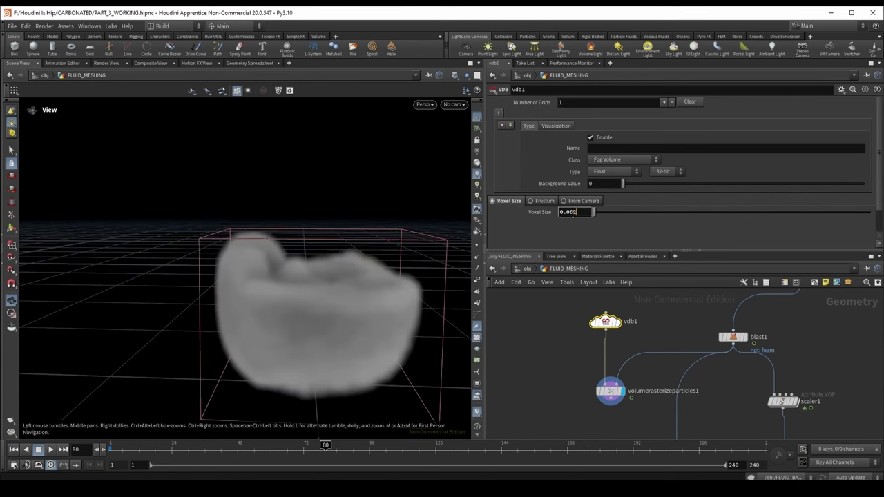
pyautogui.press('Return')
pyautogui.moveTo(302, 317)
pyautogui.mouseDown()
pyautogui.moveTo(310, 300)
pyautogui.moveTo(306, 341)
pyautogui.moveTo(303, 319)
pyautogui.mouseUp()
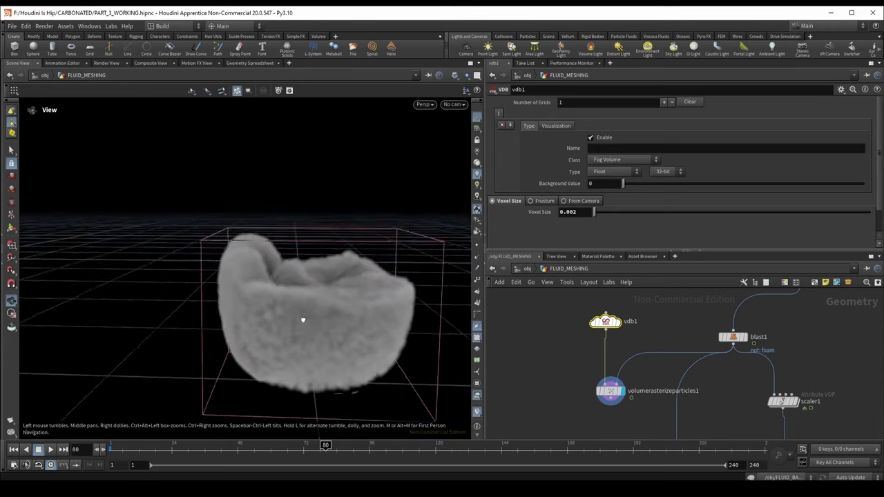
pyautogui.scroll(6, 311, 317)
pyautogui.scroll(-3, 327, 314)
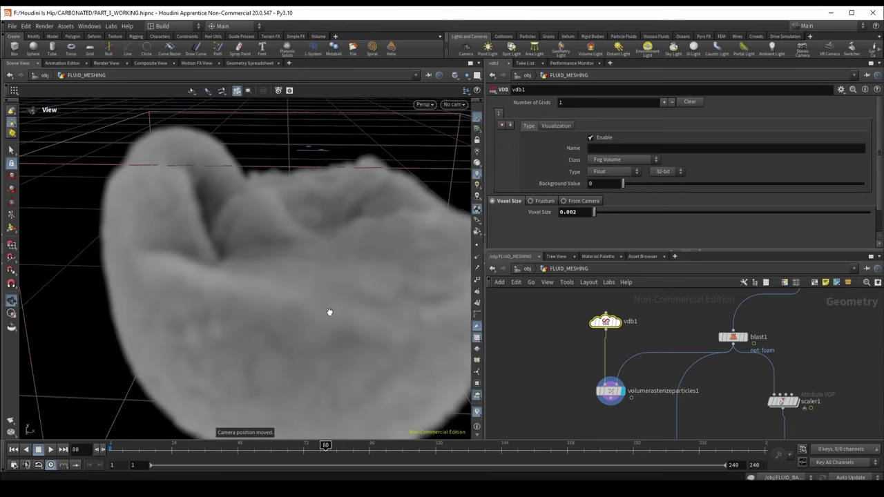
pyautogui.press('f')
pyautogui.moveTo(270, 292); pyautogui.dragTo(328, 286)
# - Compare against blast1's particles, then set the rasterizer's Particle Scale to 0.33
pyautogui.click(745, 338)
pyautogui.click(733, 337)
pyautogui.click(623, 391)
pyautogui.click(610, 391)
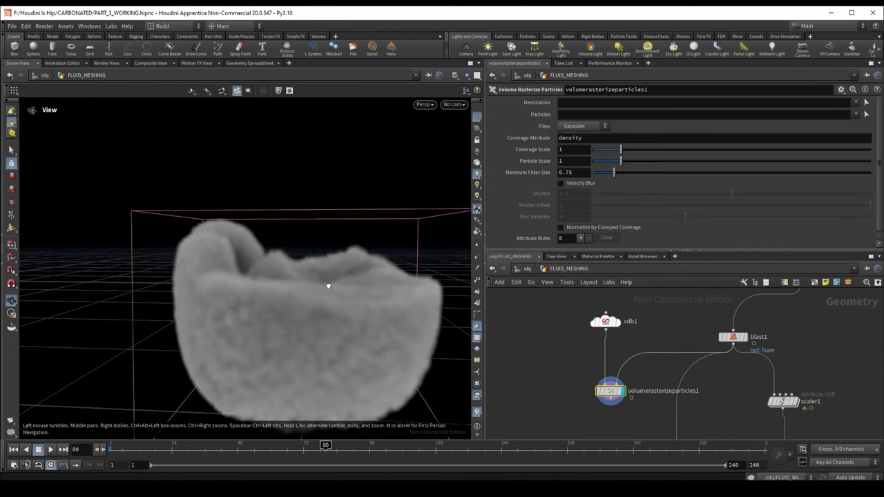
pyautogui.moveTo(620, 162); pyautogui.dragTo(602, 161)
pyautogui.moveTo(296, 282); pyautogui.dragTo(359, 284)
pyautogui.press('Tab')
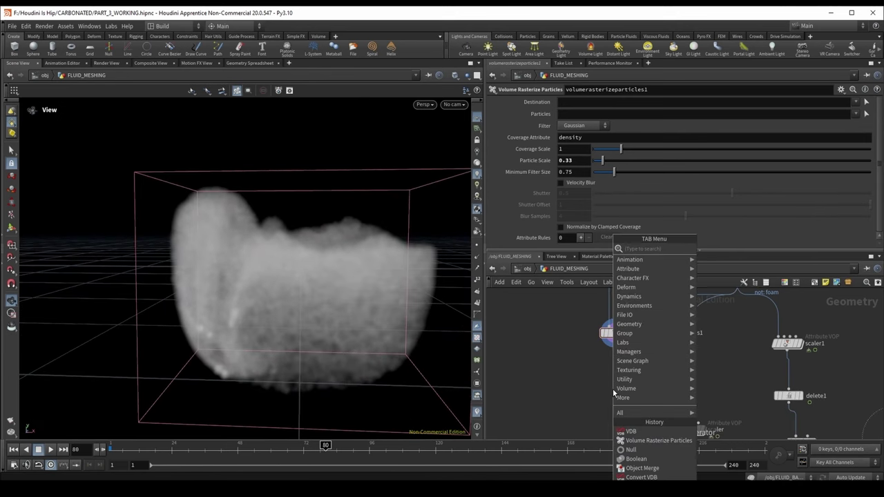
# - Add a volumeslice1 node after the rasterizer and display the foam density slice
pyautogui.write('convert vdb')
pyautogui.press('Return')
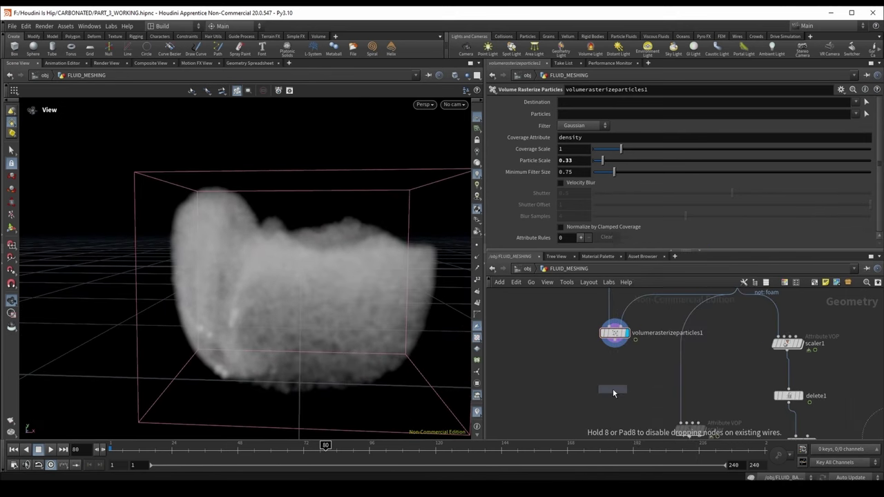
pyautogui.click(613, 389)
pyautogui.click(614, 340)
pyautogui.click(613, 382)
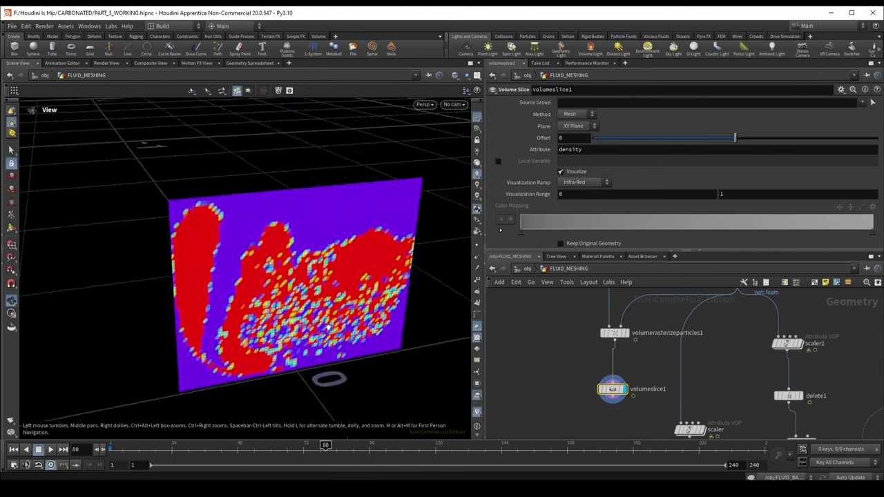
pyautogui.moveTo(327, 328); pyautogui.dragTo(301, 218)
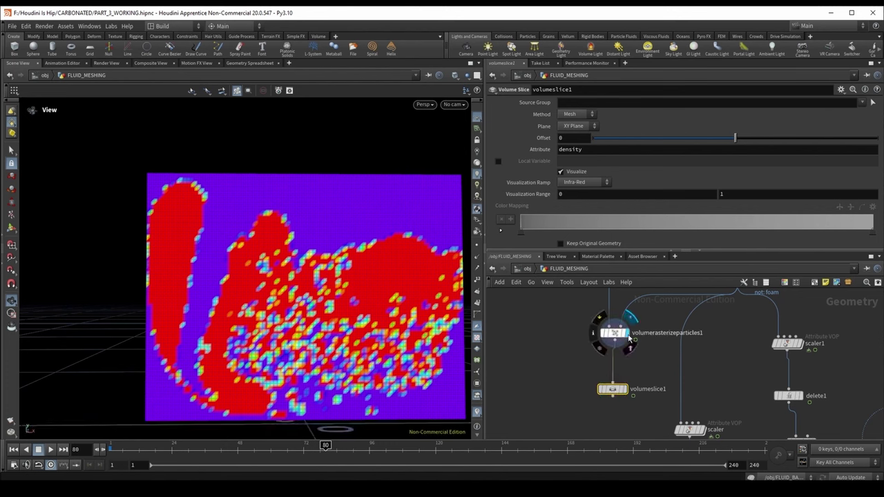
pyautogui.click(629, 338)
pyautogui.click(612, 390)
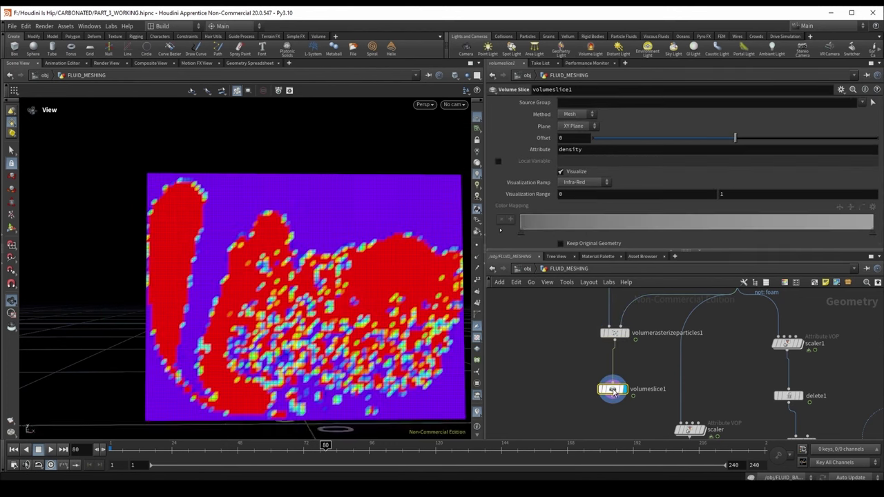
# - Sort the Geometry Spreadsheet by density descending to find the peak near 105
pyautogui.click(249, 63)
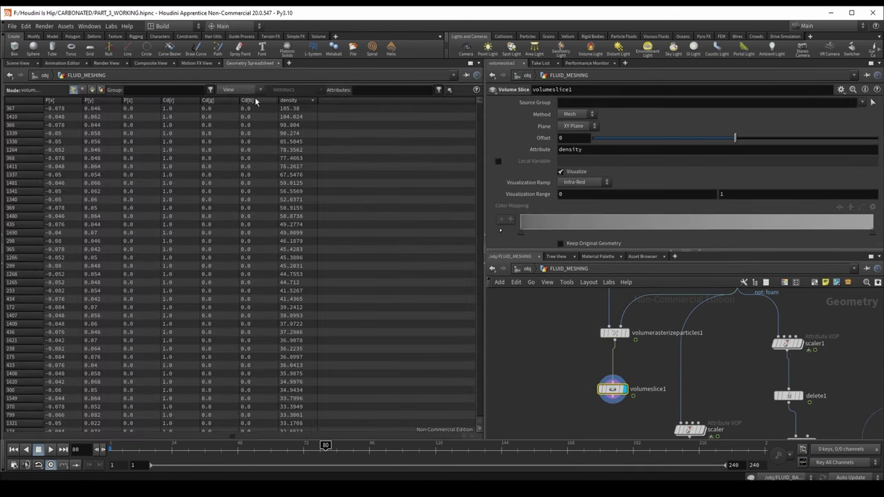
pyautogui.click(301, 101)
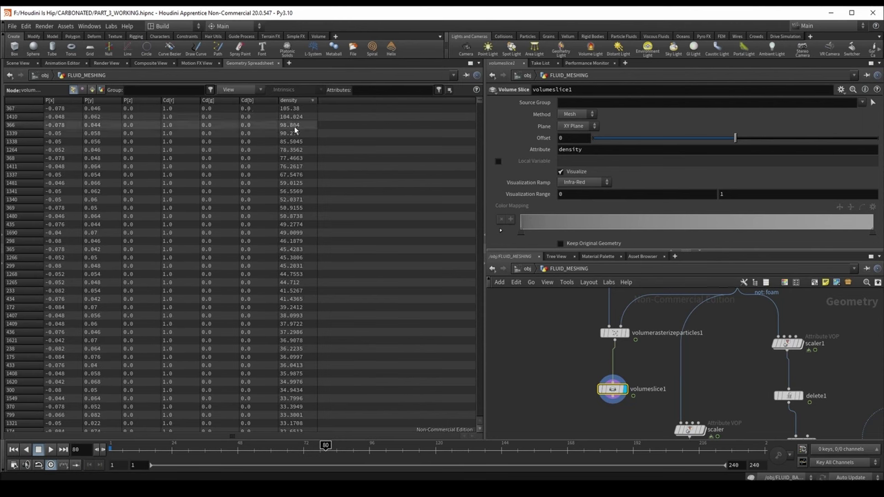
pyautogui.hotkey('alt', '1')
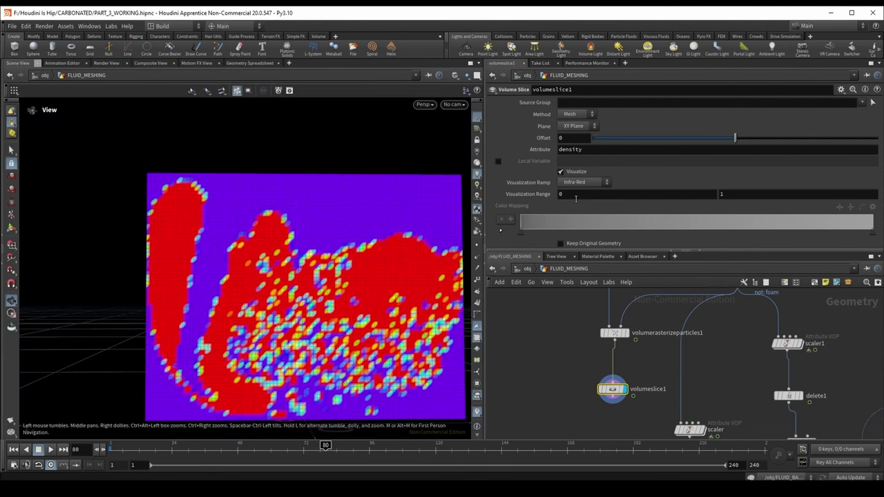
# - Move to around frame 118 and try a larger Particle Scale on the rasterizer
pyautogui.moveTo(325, 445); pyautogui.dragTo(446, 446)
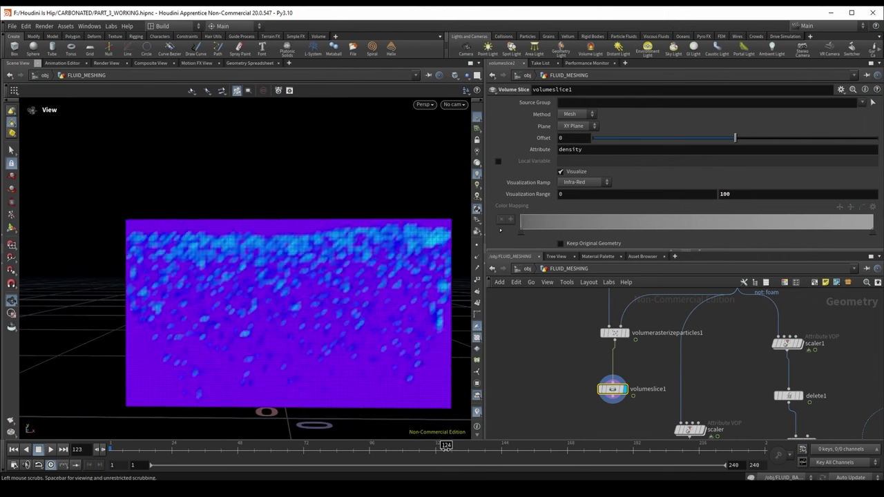
pyautogui.scroll(2, 369, 284)
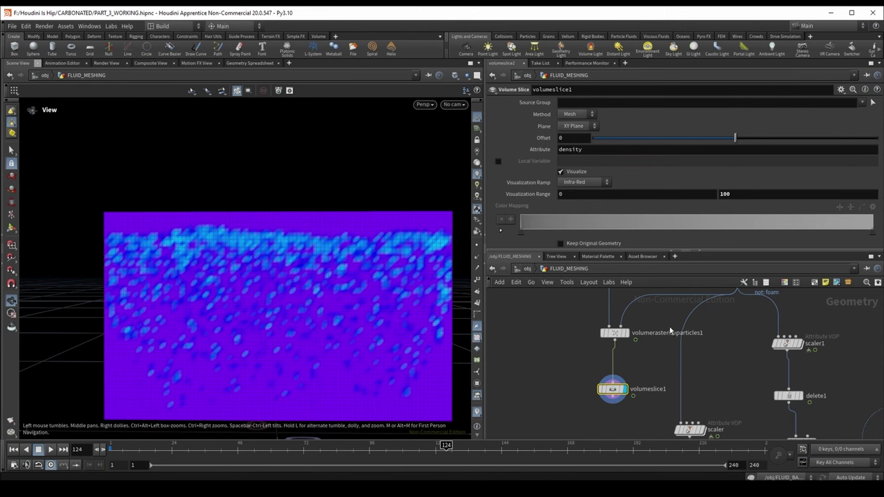
pyautogui.click(615, 334)
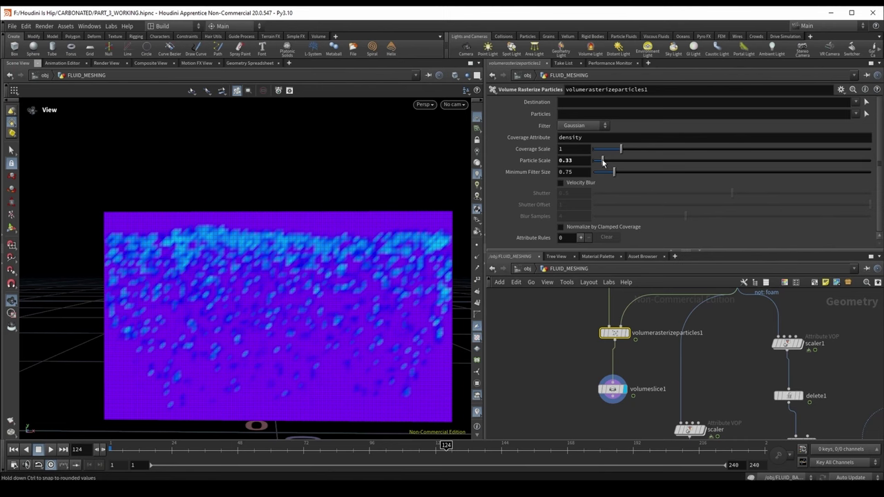
pyautogui.moveTo(603, 161); pyautogui.dragTo(608, 160)
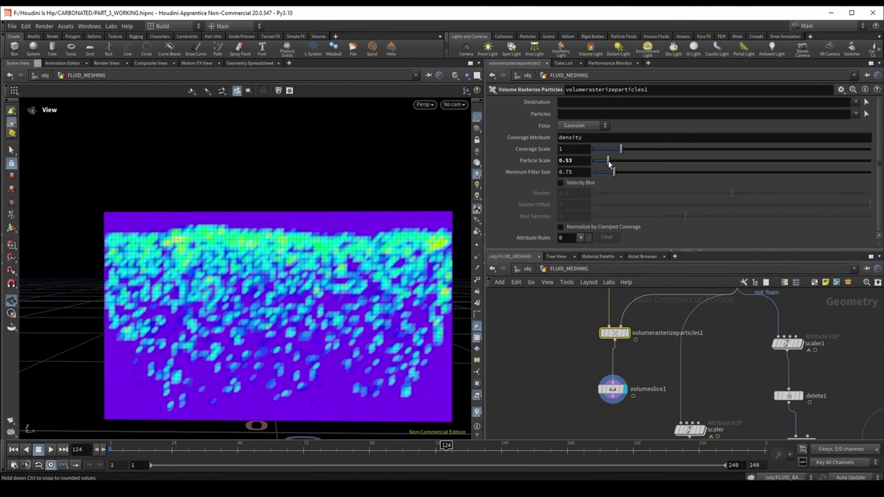
pyautogui.hotkey('ctrl', 'z')
# - Set vdb1's Voxel Size to 0.003
pyautogui.click(605, 299)
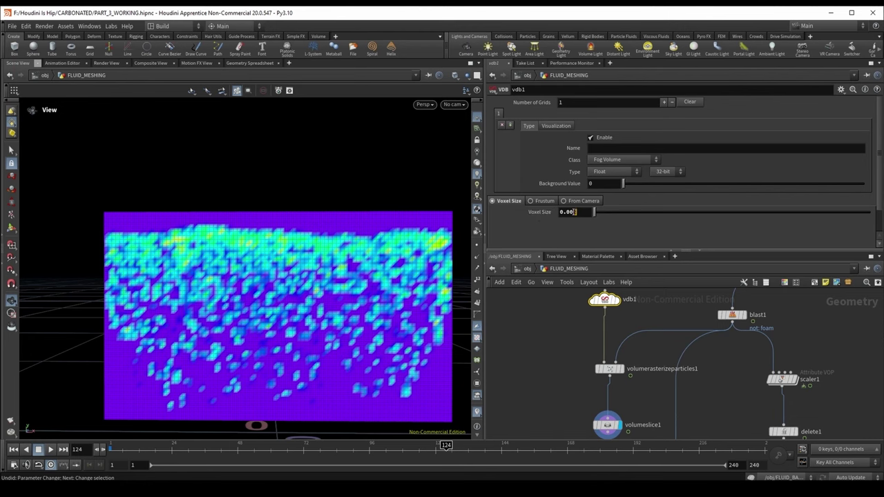
pyautogui.write('0.003')
pyautogui.press('Return')
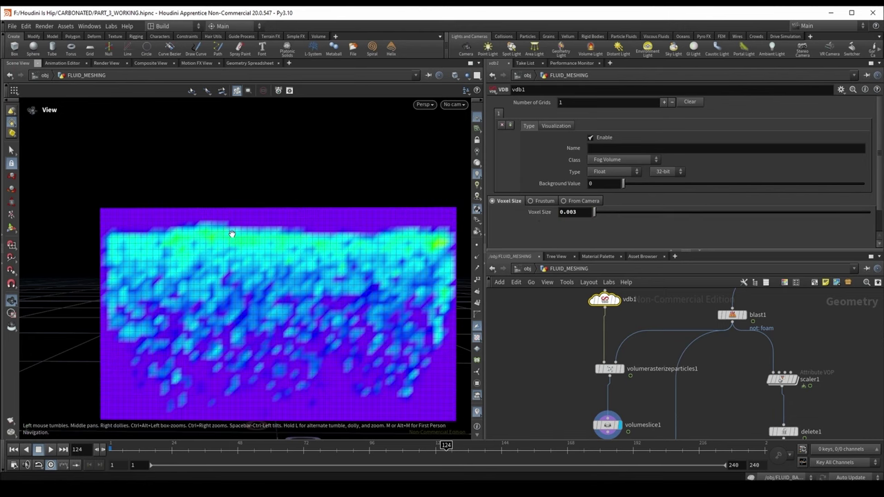
pyautogui.moveTo(232, 233); pyautogui.dragTo(240, 257)
# - Inspect the density slice at an earlier frame, then delete volumeslice1
pyautogui.click(609, 427)
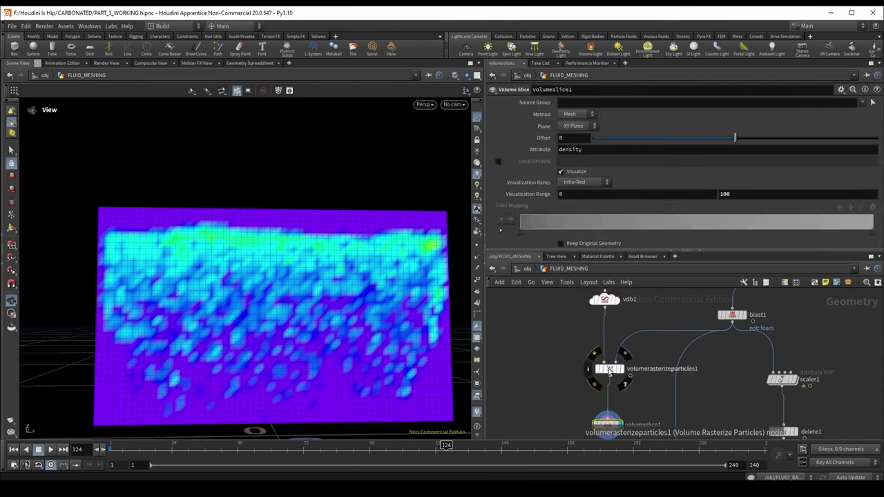
pyautogui.moveTo(387, 307); pyautogui.dragTo(324, 320)
pyautogui.moveTo(442, 446)
pyautogui.mouseDown()
pyautogui.moveTo(232, 439)
pyautogui.moveTo(516, 446)
pyautogui.moveTo(496, 446)
pyautogui.mouseUp()
pyautogui.scroll(5, 207, 235)
pyautogui.moveTo(177, 235); pyautogui.dragTo(362, 231)
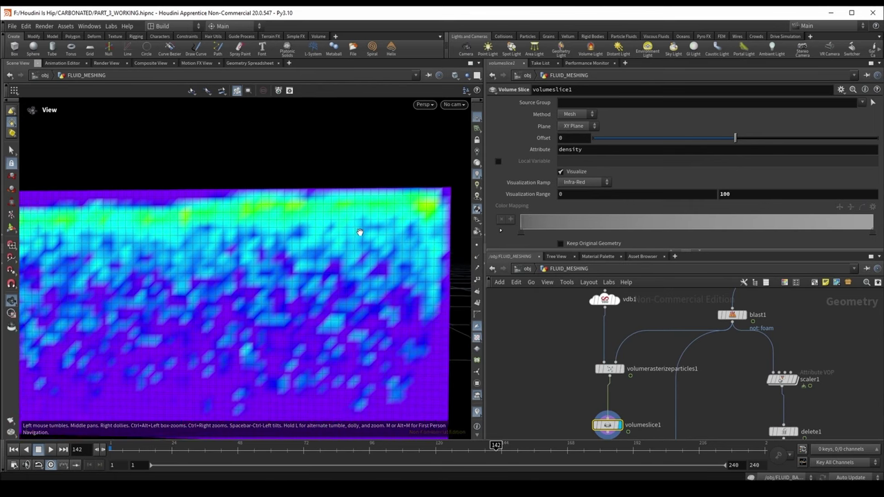
pyautogui.press('Delete')
# - Create an Attribute VOP node while viewing blast1's foam particles
pyautogui.scroll(-5, 323, 323)
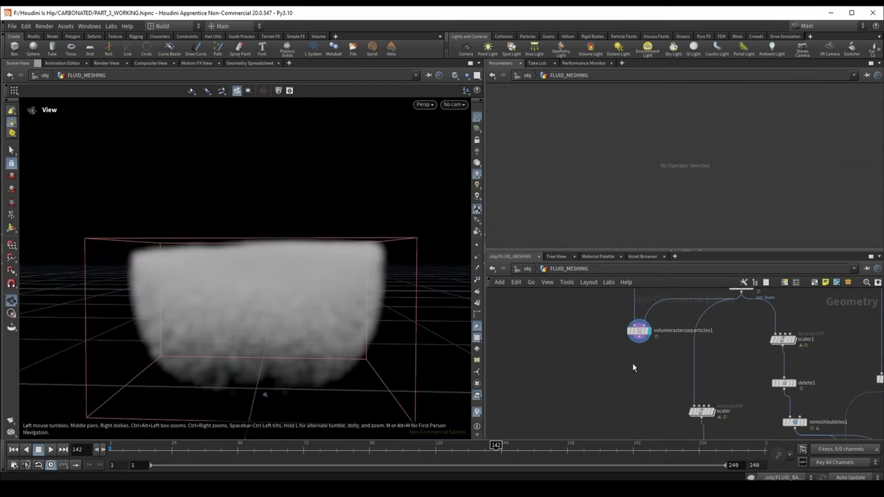
pyautogui.scroll(3, 723, 325)
pyautogui.click(737, 304)
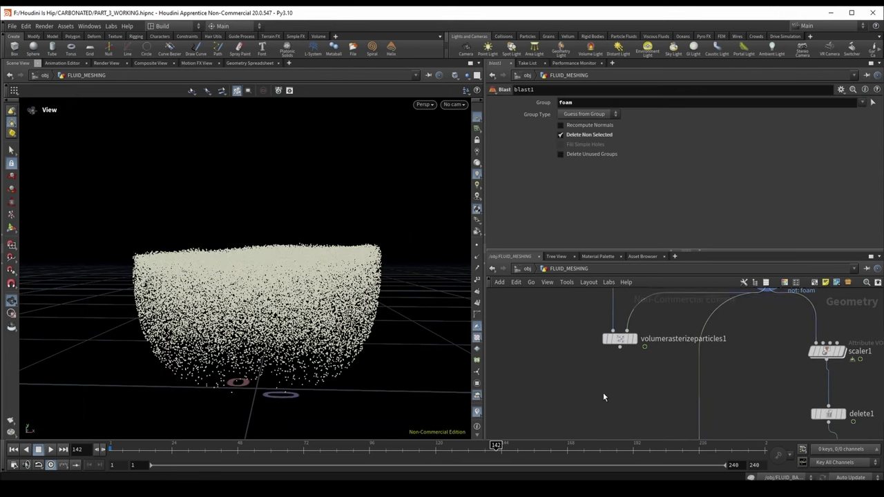
pyautogui.scroll(-2, 603, 393)
pyautogui.press('Tab')
pyautogui.write('attrib')
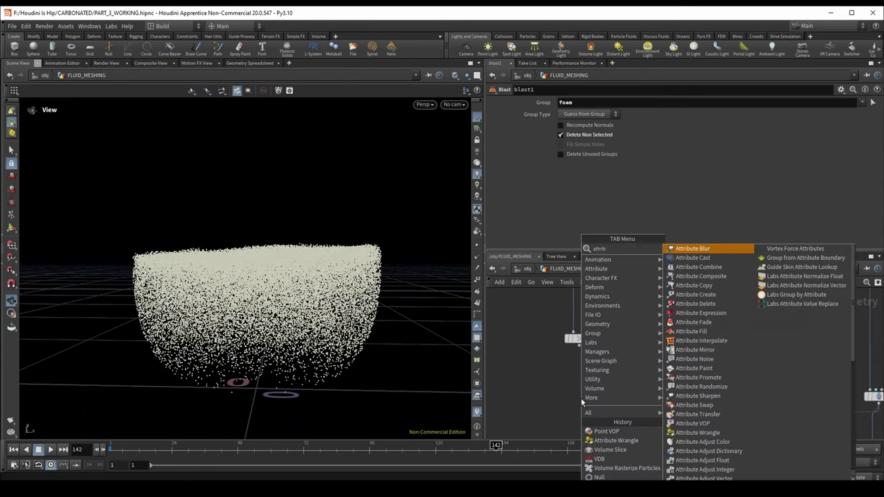
pyautogui.write('ute vop')
pyautogui.press('Return')
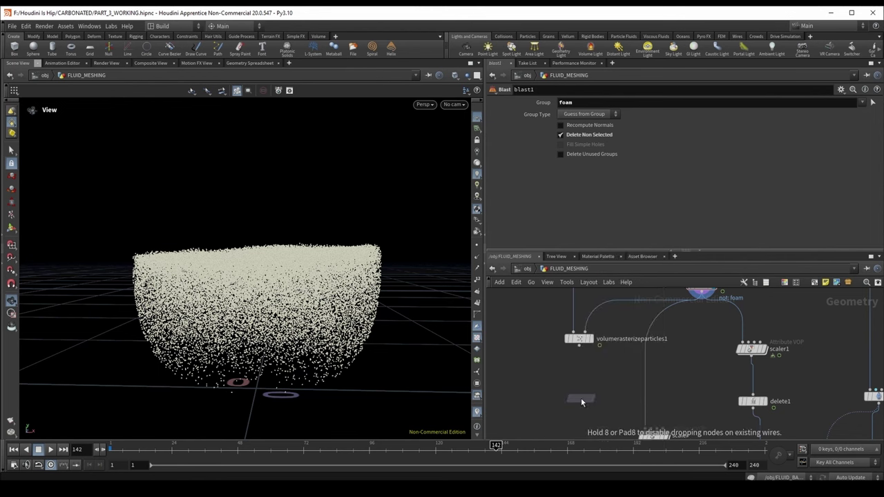
pyautogui.click(581, 398)
# - Wire blast1 into attribvop1, place it beneath the rasterizer, and display it
pyautogui.scroll(1, 580, 338)
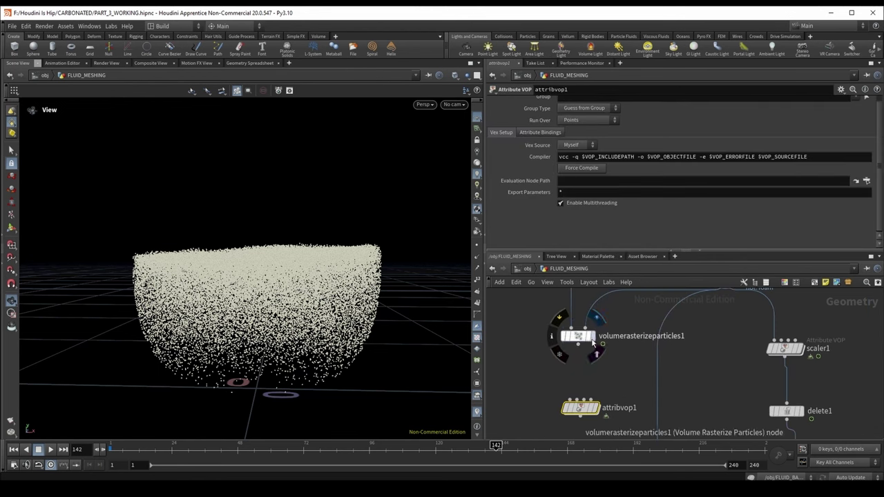
pyautogui.click(581, 337)
pyautogui.click(579, 337)
pyautogui.click(725, 297)
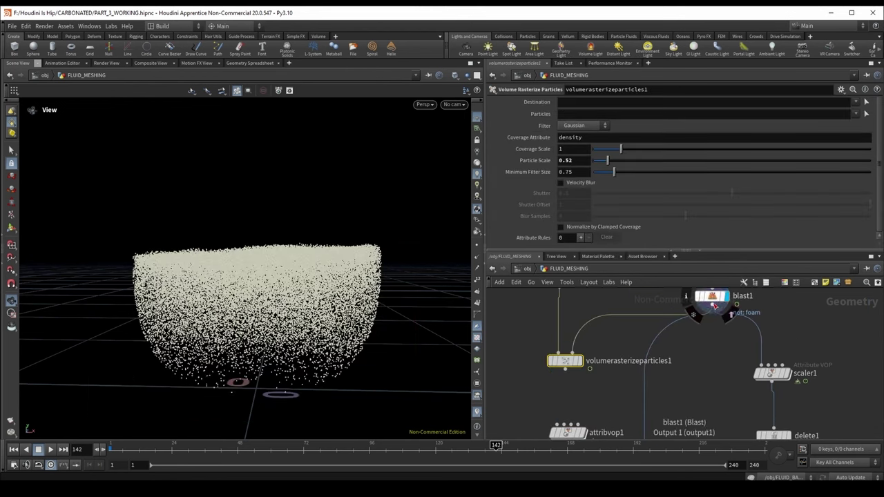
pyautogui.click(712, 304)
pyautogui.moveTo(587, 399); pyautogui.dragTo(539, 395)
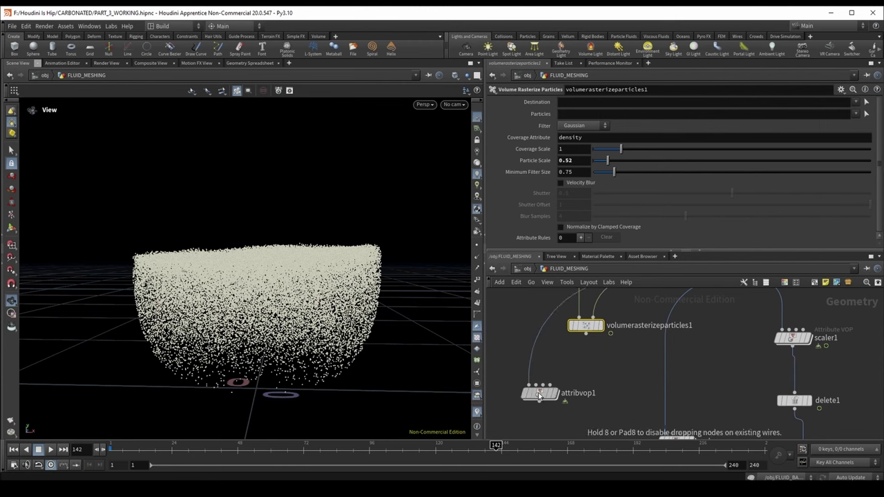
pyautogui.click(600, 332)
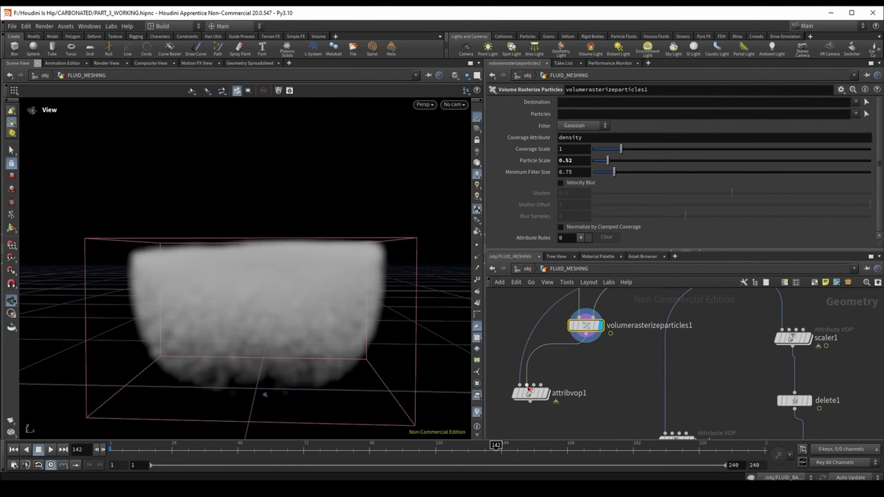
pyautogui.click(545, 393)
# - Review the rasterized volume and blast1's particles in the FLUID_MESHING network
pyautogui.doubleClick(542, 393)
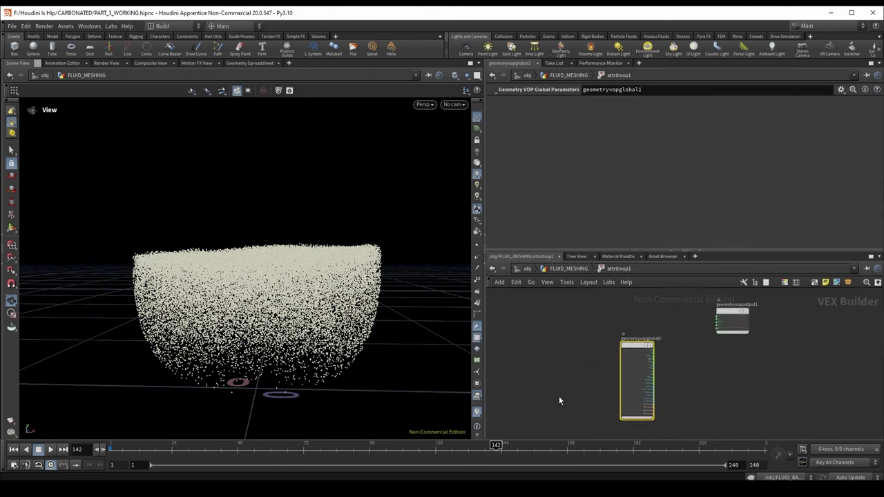
pyautogui.press('u')
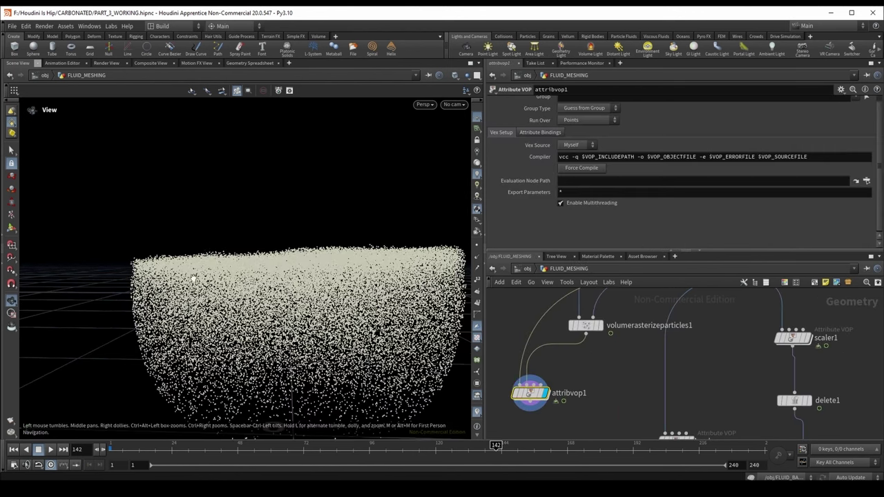
pyautogui.click(584, 320)
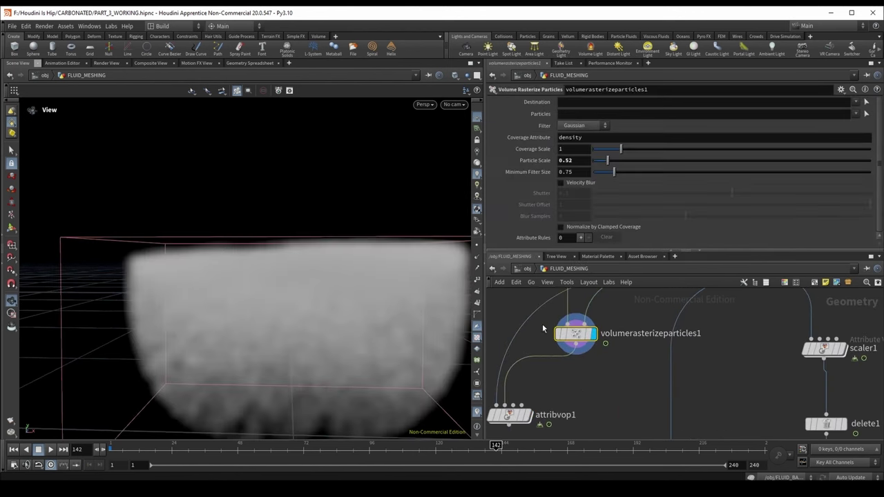
pyautogui.moveTo(267, 306); pyautogui.dragTo(277, 304)
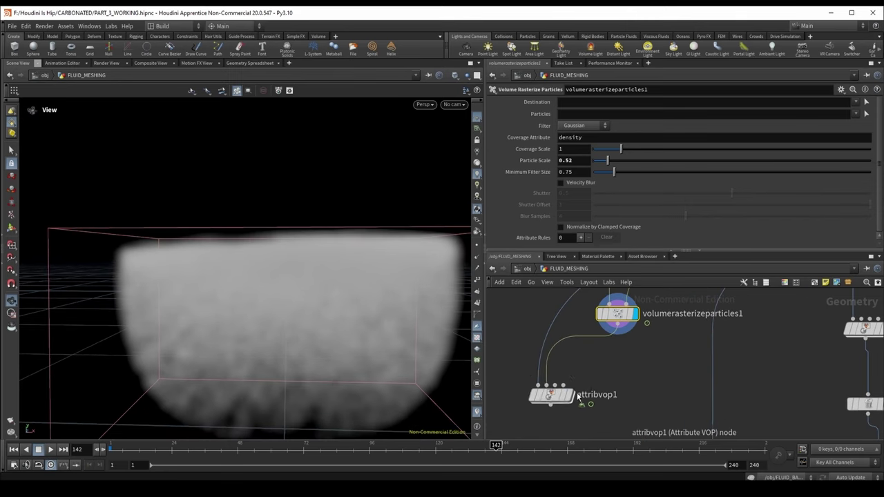
pyautogui.moveTo(545, 394); pyautogui.dragTo(565, 405, button='middle')
pyautogui.scroll(-3, 565, 410)
pyautogui.click(689, 332)
pyautogui.click(678, 333)
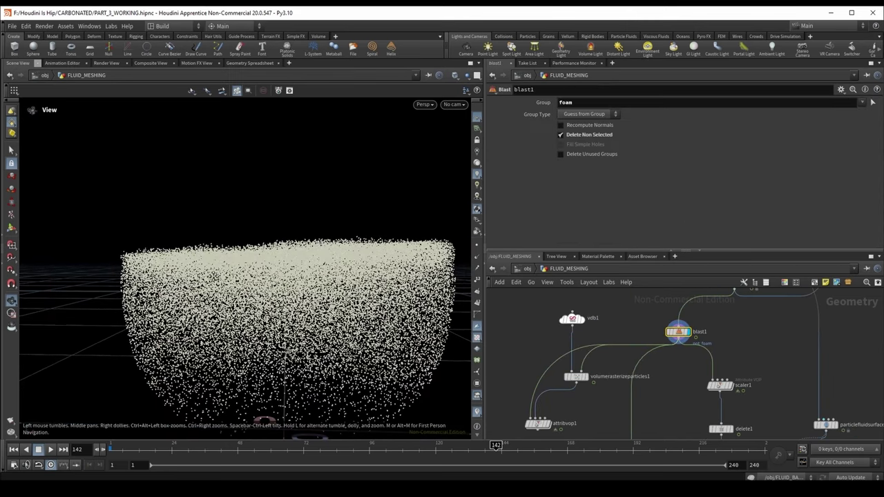
pyautogui.moveTo(197, 262); pyautogui.dragTo(230, 240)
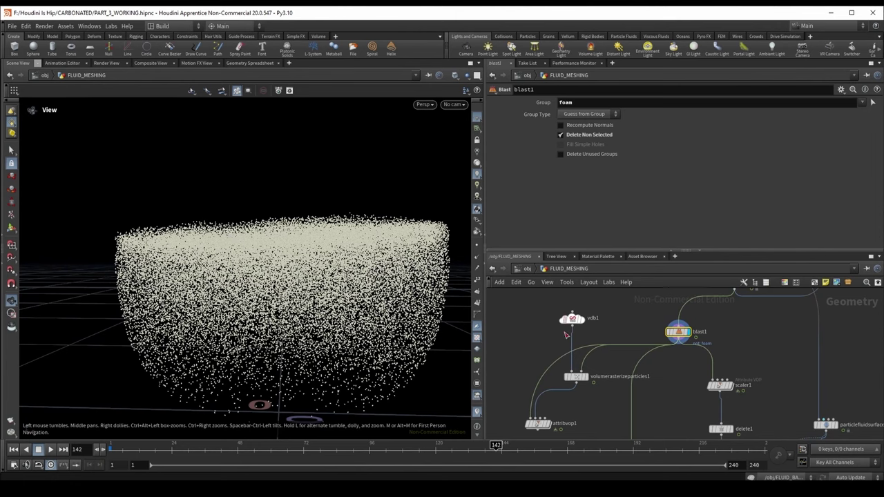
pyautogui.scroll(2, 579, 410)
# - Inside attribvop1's VEX network, add a Volume Sample node
pyautogui.doubleClick(550, 410)
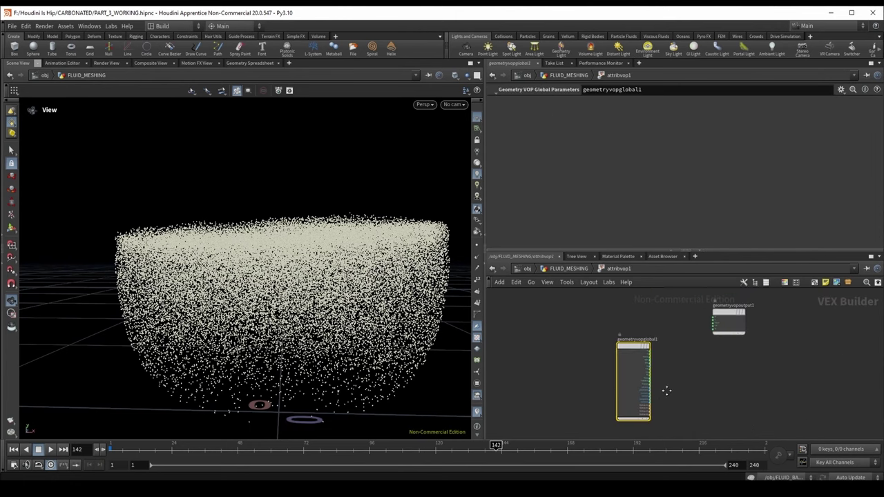
pyautogui.moveTo(659, 319); pyautogui.dragTo(682, 349)
pyautogui.press('h')
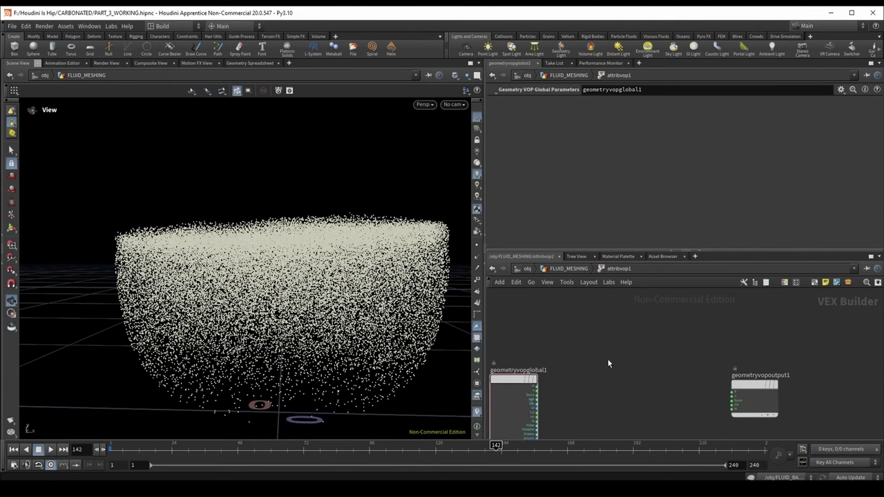
pyautogui.press('Tab')
pyautogui.write('volu')
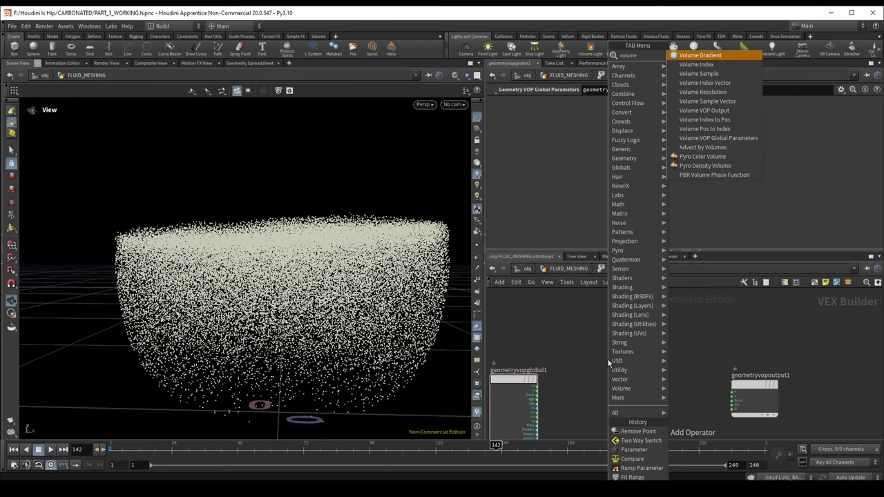
pyautogui.press('Down')
pyautogui.press('Down')
pyautogui.press('Return')
pyautogui.click(593, 333)
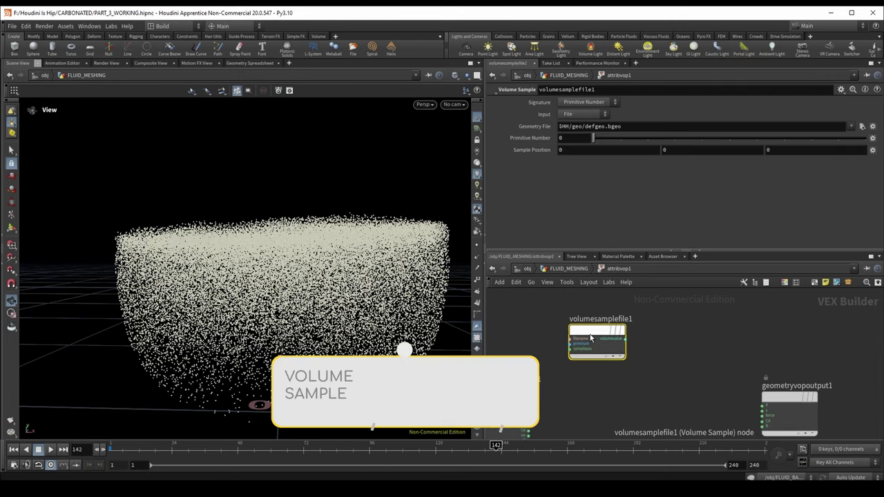
pyautogui.moveTo(591, 336); pyautogui.dragTo(609, 325, button='middle')
pyautogui.press('l')
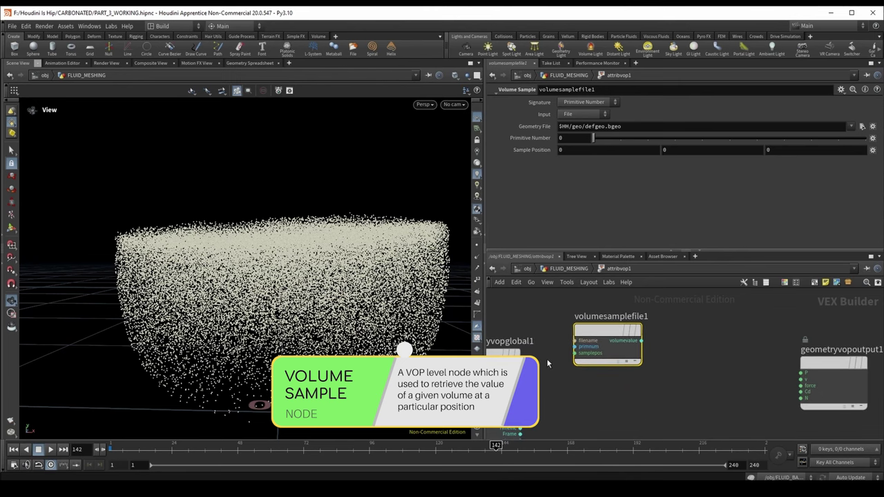
# - Set the Volume Sample Input to Second Input and recheck the rasterized volume
pyautogui.click(582, 114)
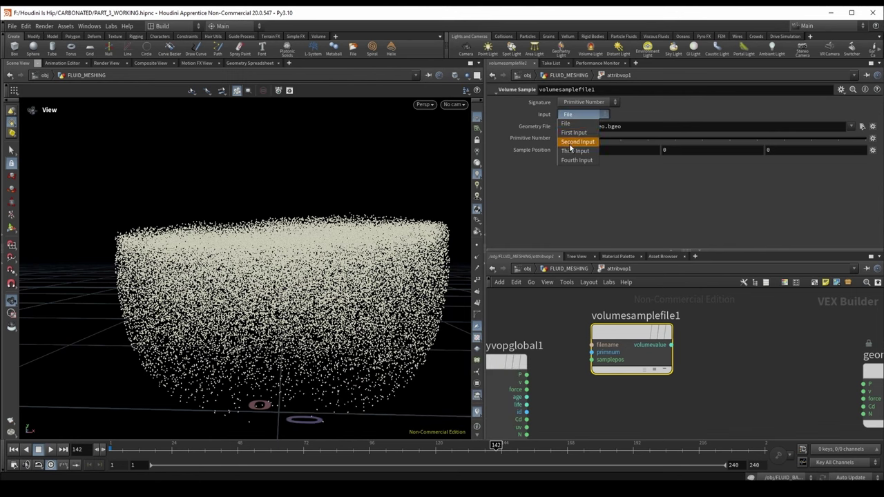
pyautogui.click(576, 141)
pyautogui.press('u')
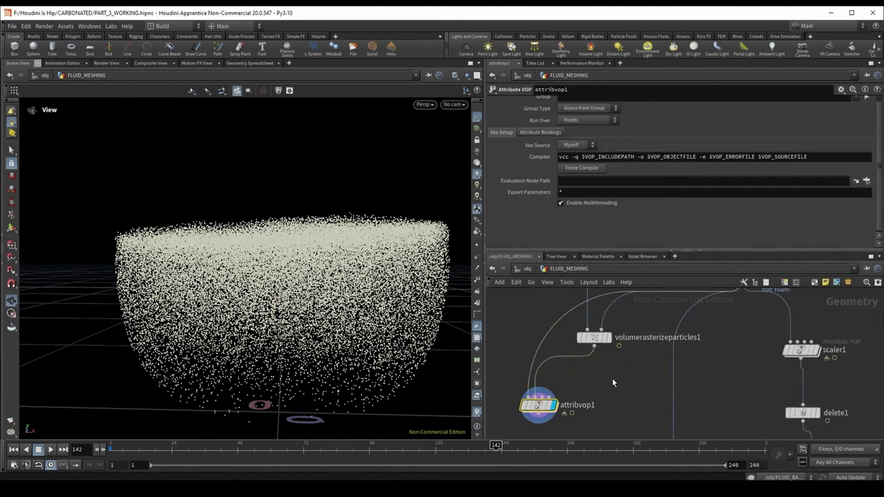
pyautogui.click(618, 339)
pyautogui.click(603, 339)
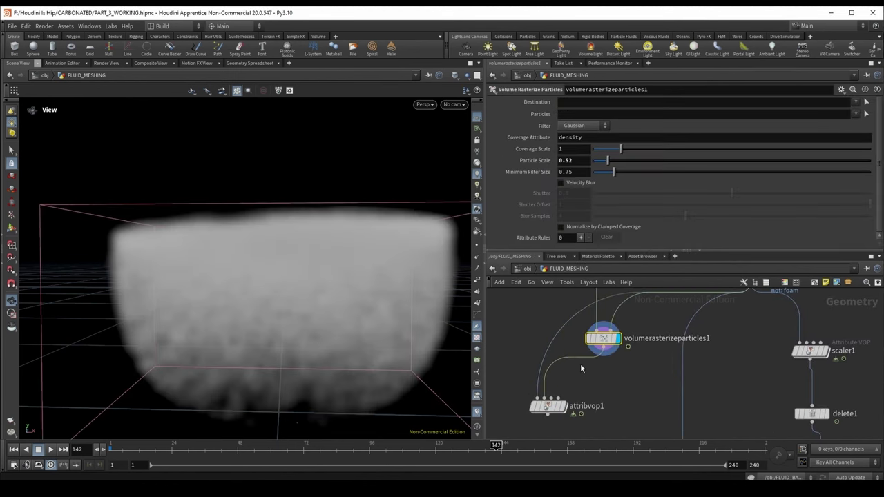
pyautogui.click(562, 407)
pyautogui.doubleClick(549, 406)
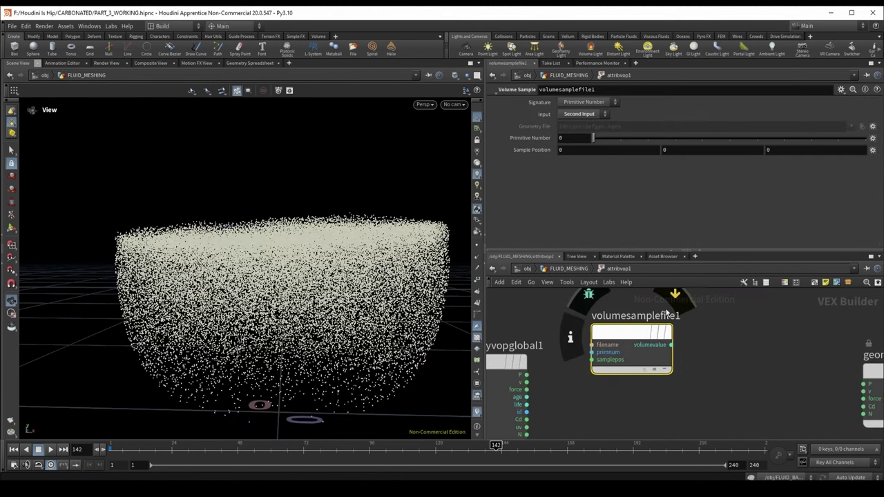
# - Connect geometryvopglobal1's P to the Volume Sample's samplepos
pyautogui.moveTo(614, 388); pyautogui.dragTo(627, 368, button='middle')
pyautogui.click(604, 340)
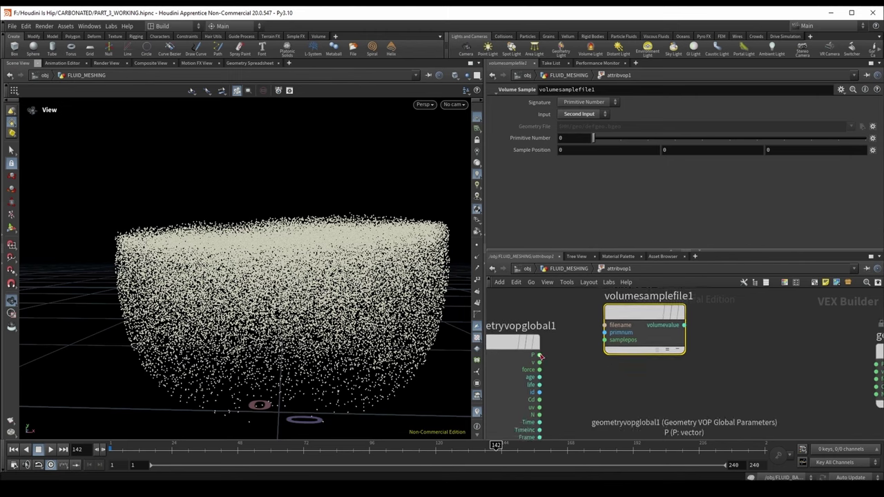
pyautogui.click(540, 355)
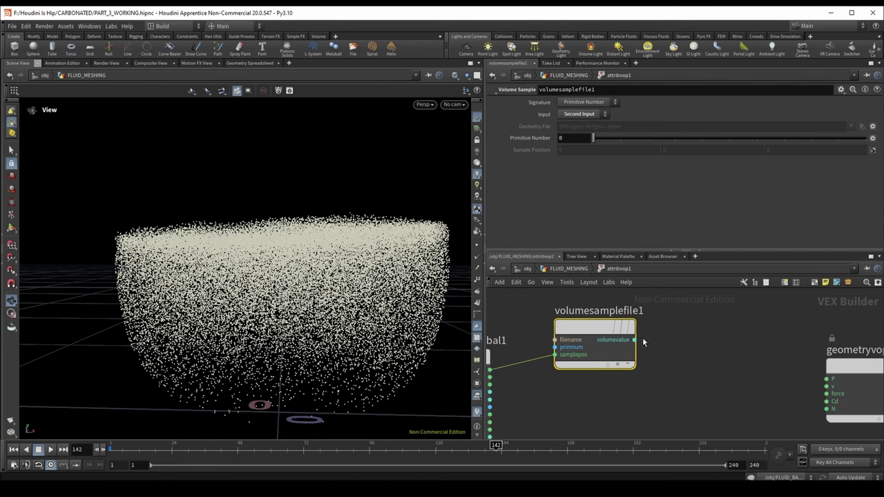
pyautogui.scroll(-2, 735, 358)
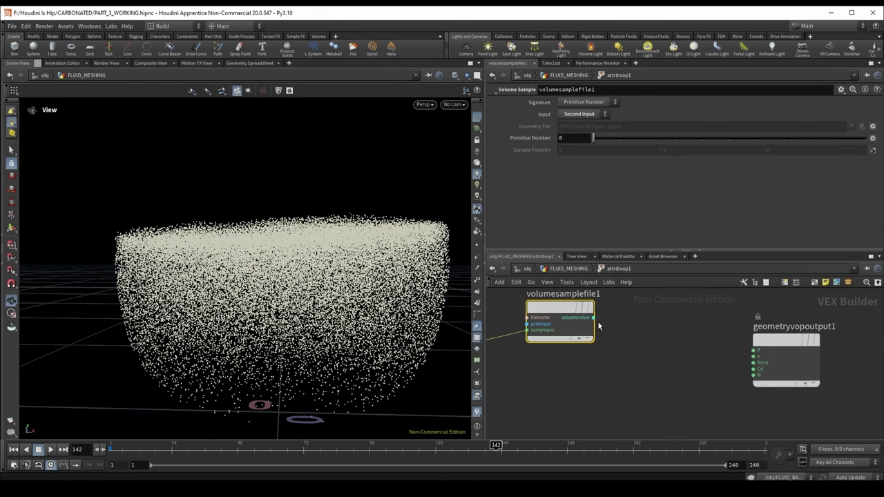
# - Add a Bind export named foam_density wired from volumevalue
pyautogui.press('Tab')
pyautogui.write('bind')
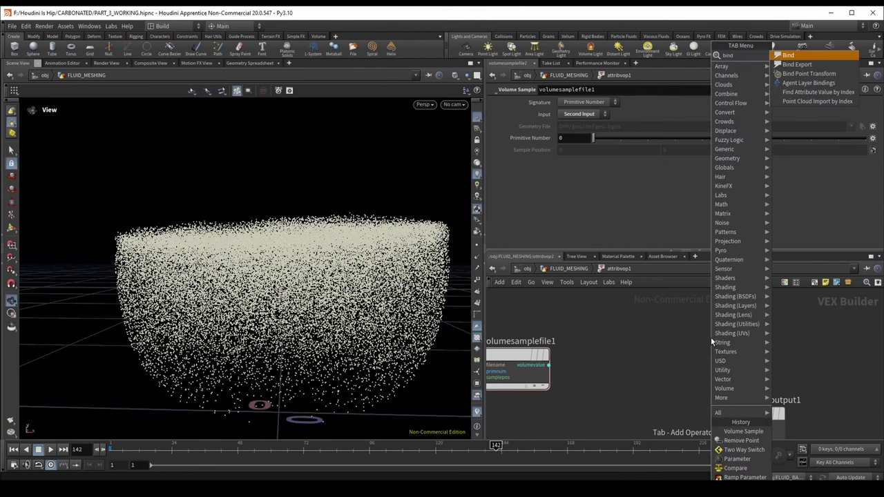
pyautogui.press('Down')
pyautogui.press('Return')
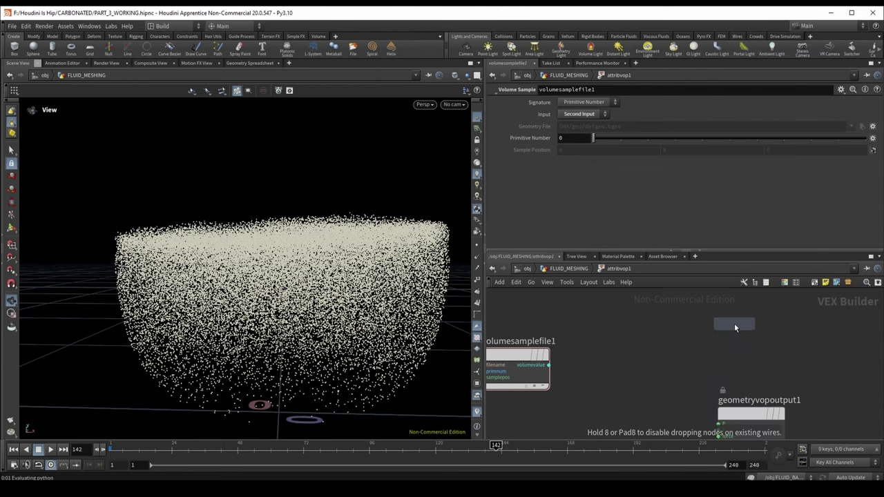
pyautogui.click(735, 323)
pyautogui.doubleClick(584, 102)
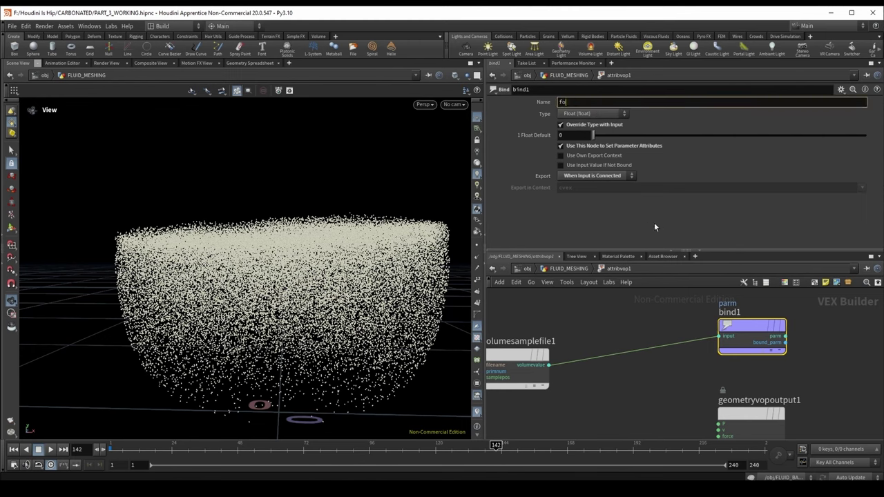
pyautogui.write('foam_density')
pyautogui.press('Return')
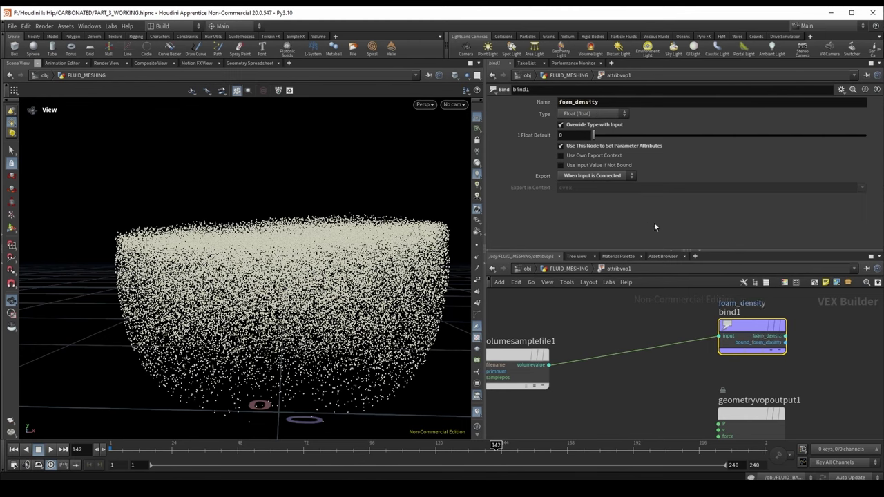
# - Check the foam_density values in the Geometry Spreadsheet, then display attribvop1's points
pyautogui.press('u')
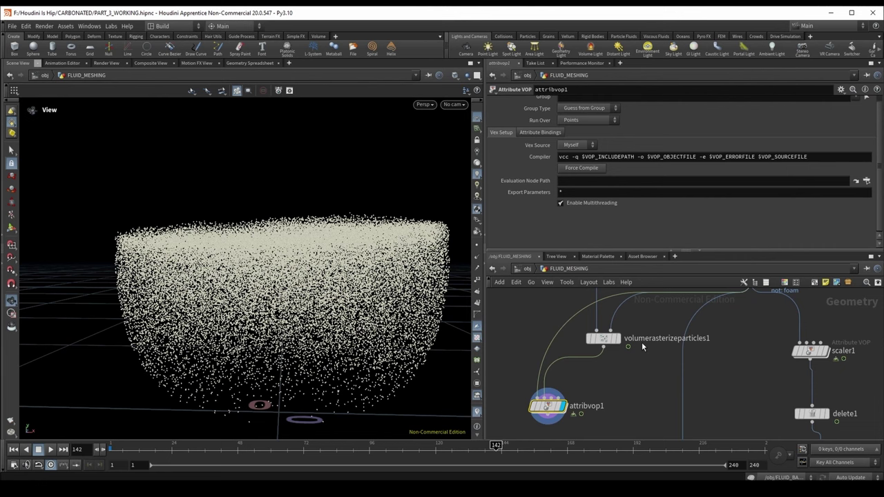
pyautogui.click(244, 64)
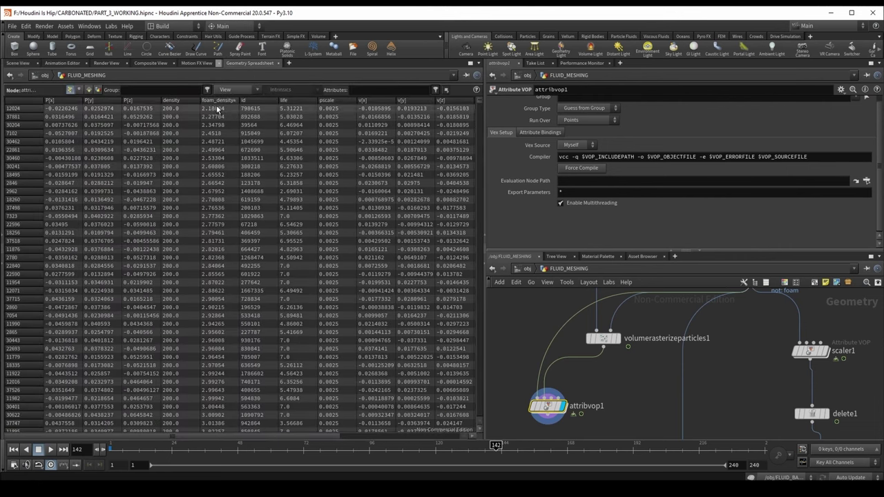
pyautogui.moveTo(481, 108); pyautogui.dragTo(471, 94)
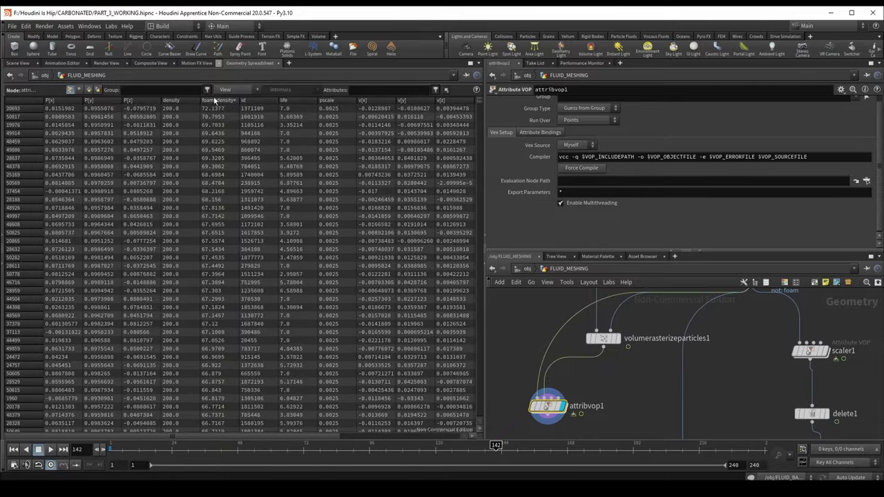
pyautogui.click(18, 63)
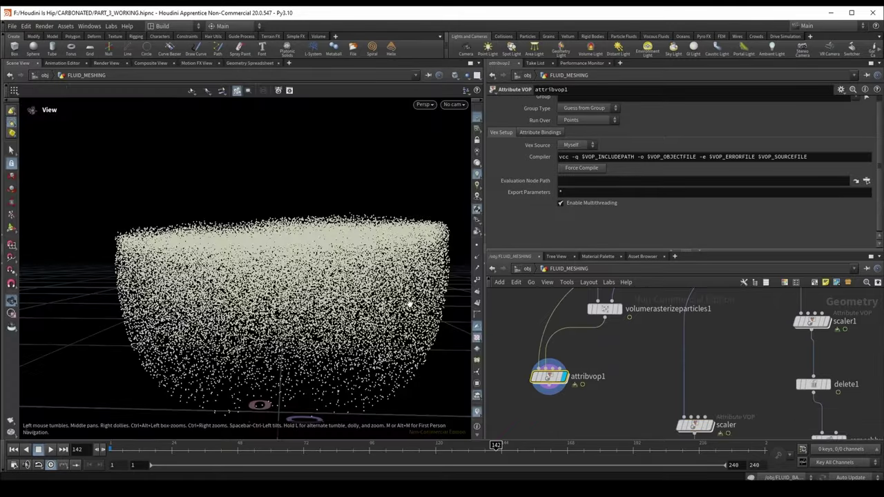
pyautogui.click(591, 313)
pyautogui.click(619, 309)
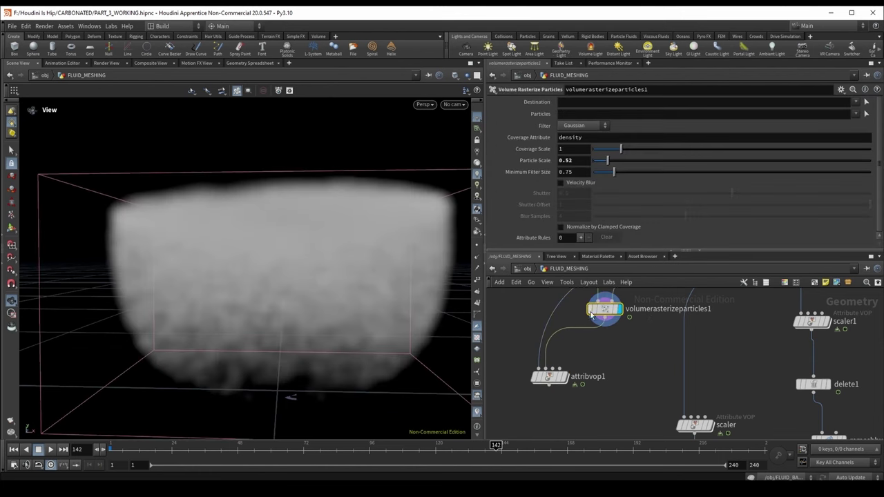
pyautogui.click(565, 381)
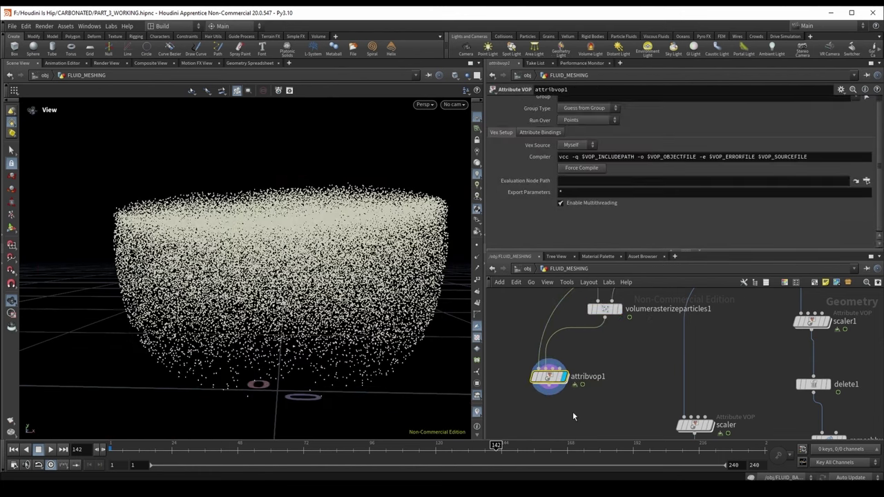
# - Add a color1 node below attribvop1, wired from it and displayed
pyautogui.press('Tab')
pyautogui.write('color')
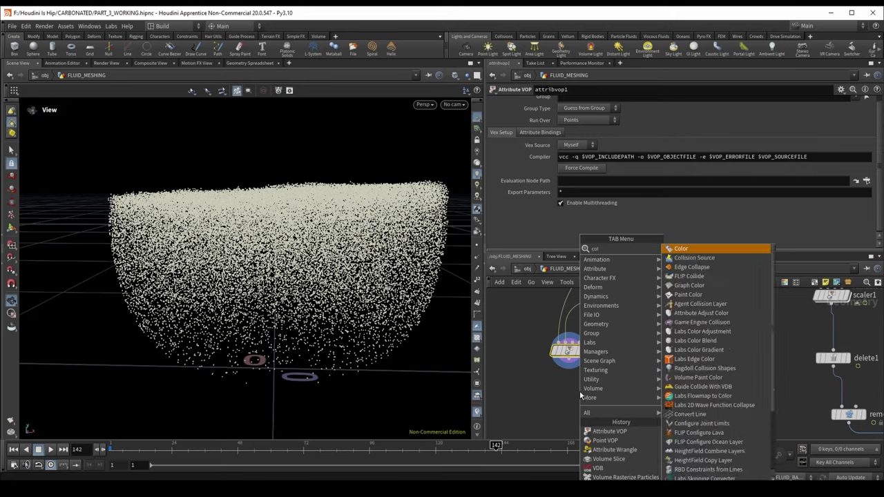
pyautogui.press('Return')
pyautogui.click(585, 408)
pyautogui.moveTo(569, 365); pyautogui.dragTo(585, 401)
pyautogui.click(600, 408)
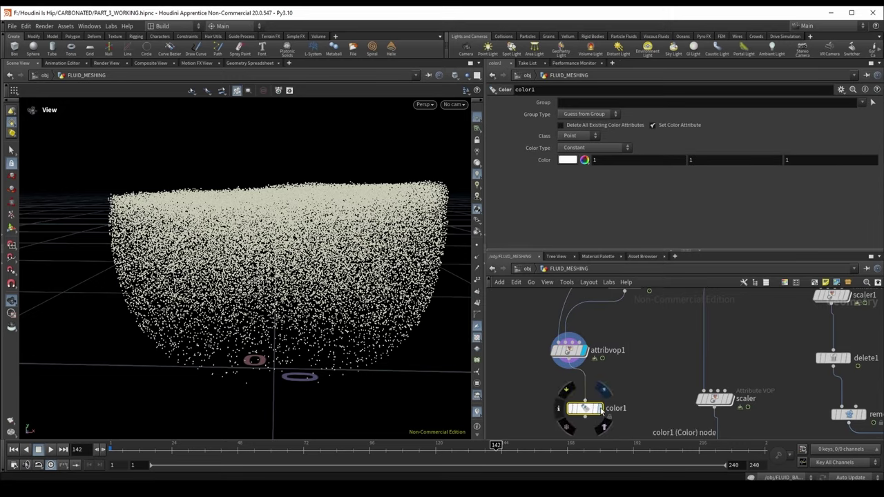
pyautogui.click(595, 147)
# - Set color1 to Ramp from Attribute using foam_density over a 0–100 range
pyautogui.click(594, 184)
pyautogui.click(609, 159)
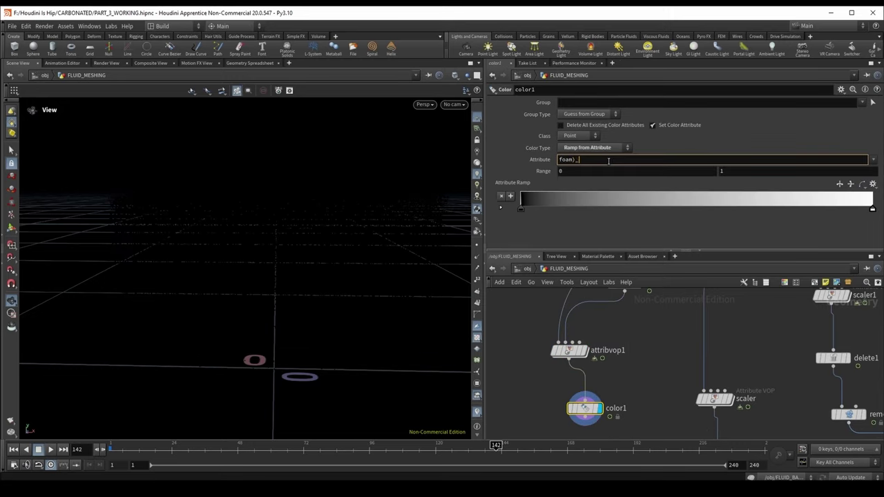
pyautogui.write('foam_density')
pyautogui.press('Return')
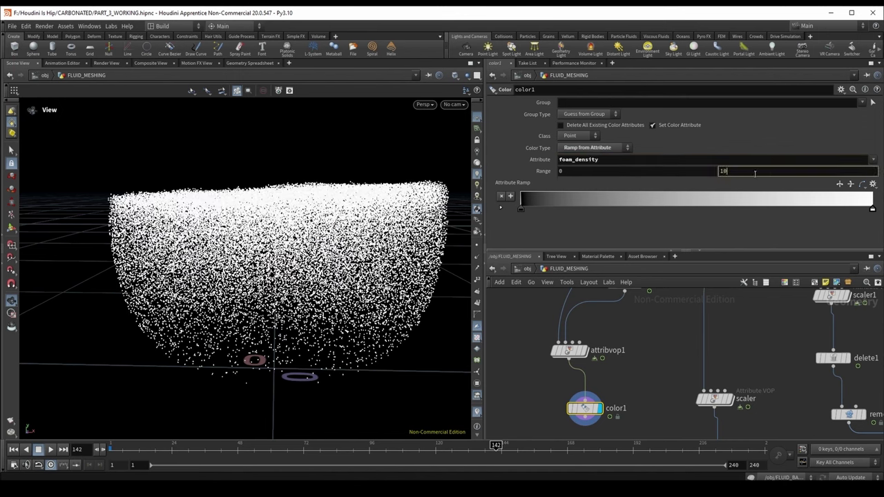
pyautogui.write('0')
pyautogui.press('Return')
# - Shift the ramp's dark key right to darken sparse foam, inspecting across frames
pyautogui.moveTo(201, 445); pyautogui.dragTo(527, 428)
pyautogui.moveTo(263, 252); pyautogui.dragTo(421, 197)
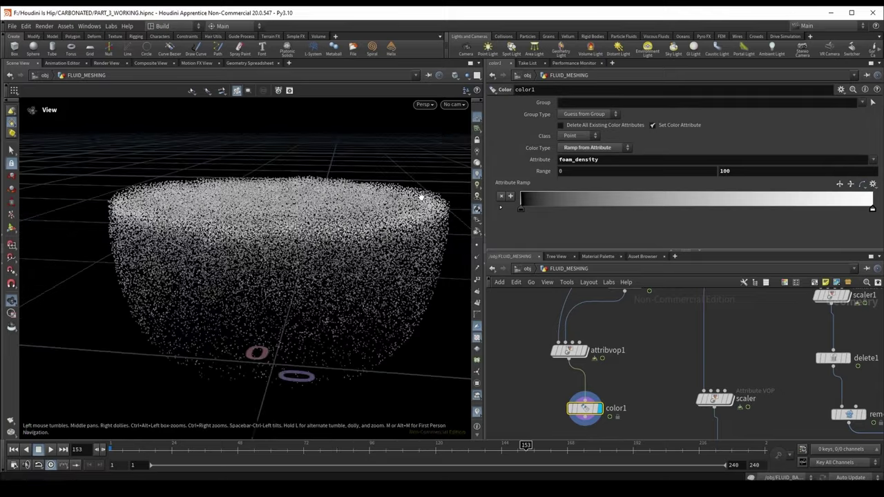
pyautogui.moveTo(522, 208); pyautogui.dragTo(604, 206)
pyautogui.click(113, 445)
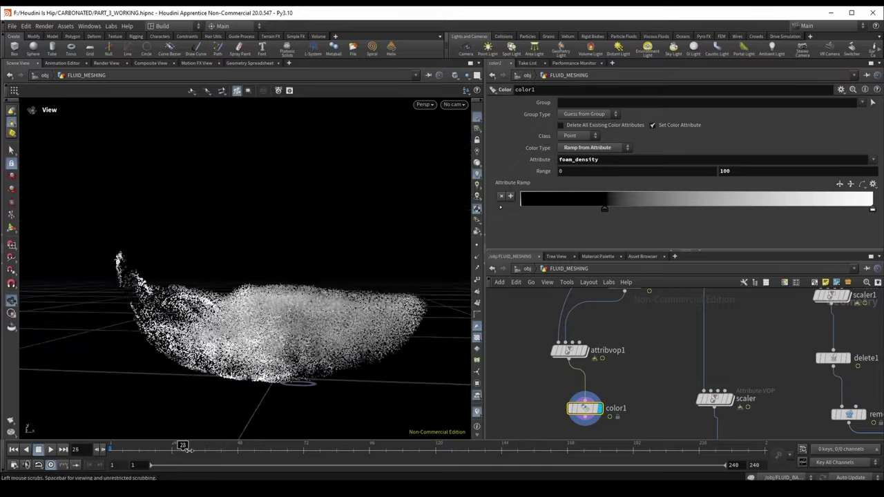
pyautogui.moveTo(235, 359); pyautogui.dragTo(228, 290)
pyautogui.moveTo(297, 346); pyautogui.dragTo(265, 251)
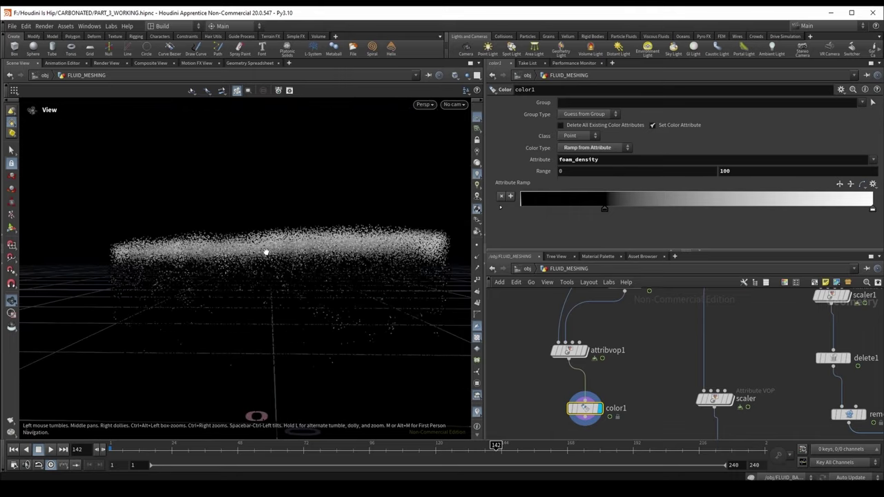
pyautogui.click(563, 328)
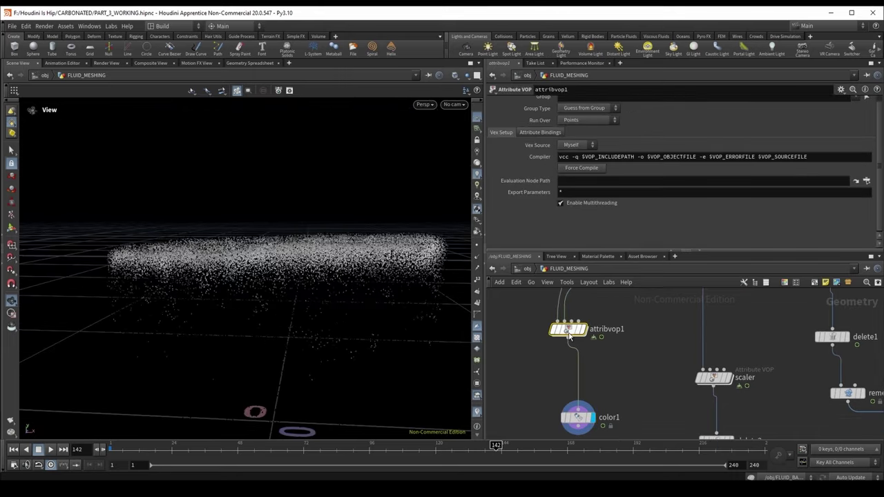
# - Inside attribvop1, insert a Fit Range node on the wire to remap values 0–100 to 0–1
pyautogui.doubleClick(568, 329)
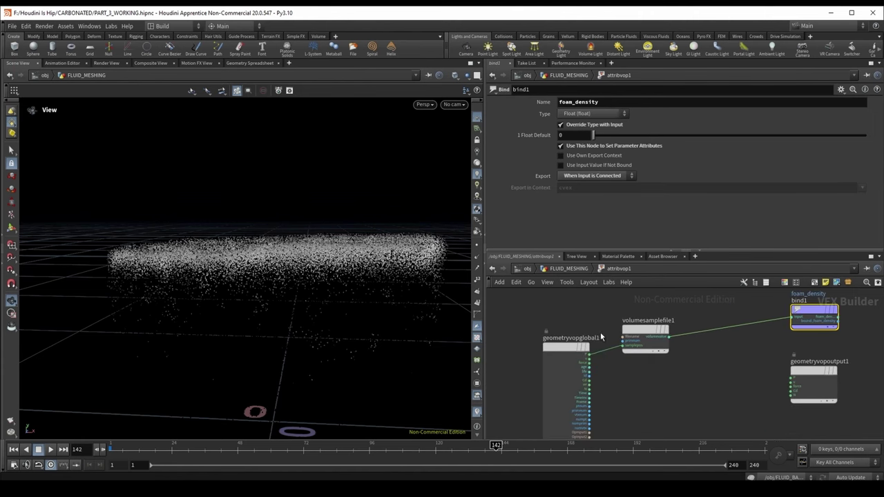
pyautogui.moveTo(600, 332); pyautogui.dragTo(651, 317, button='middle')
pyautogui.press('Tab')
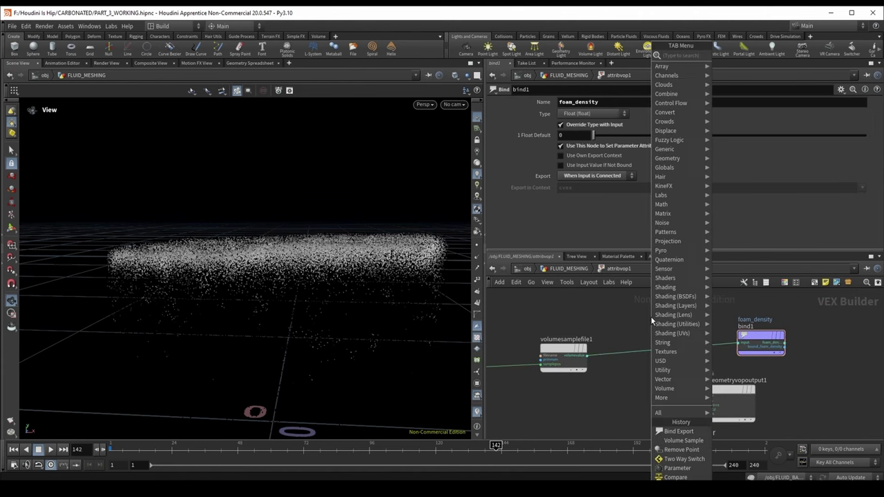
pyautogui.write('fit')
pyautogui.press('Return')
pyautogui.click(650, 356)
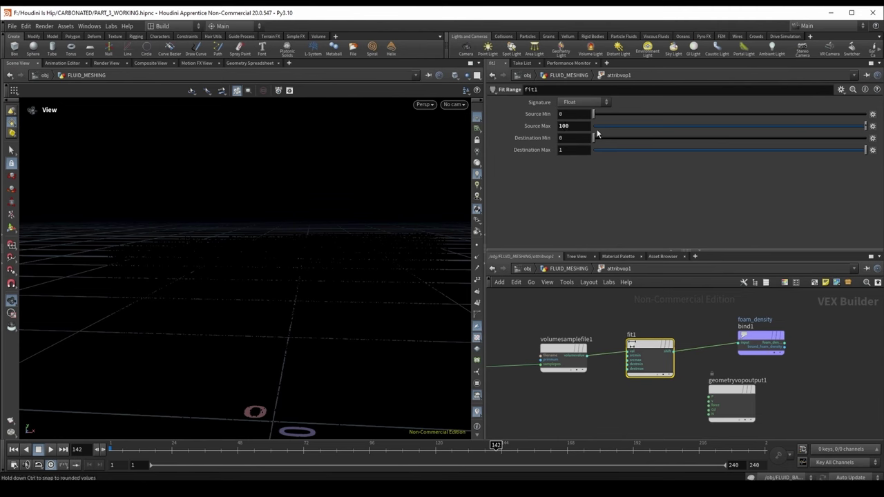
# - Set color1's range maximum to 1 and preview the particles at frame 124
pyautogui.click(568, 268)
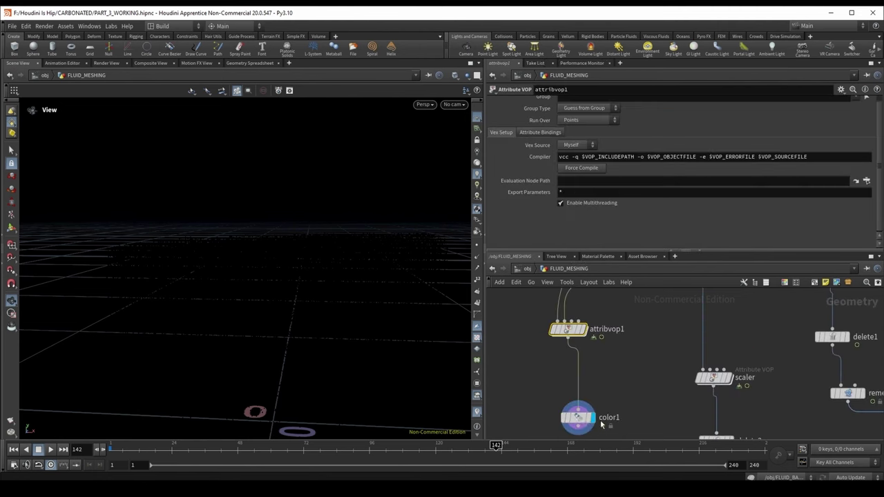
pyautogui.click(578, 417)
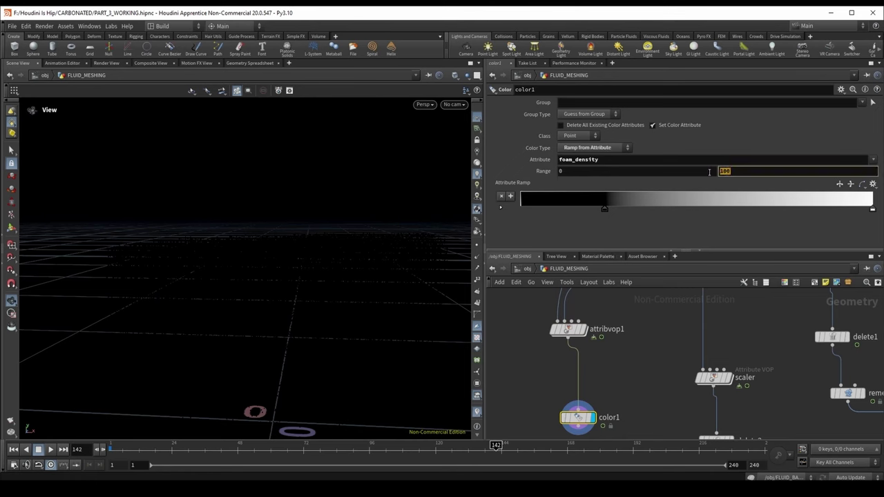
pyautogui.press('Return')
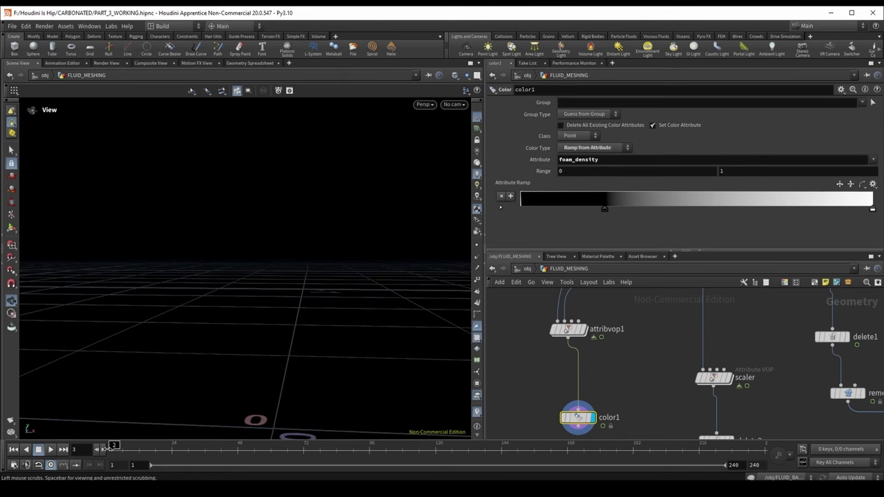
pyautogui.moveTo(290, 448); pyautogui.dragTo(446, 447)
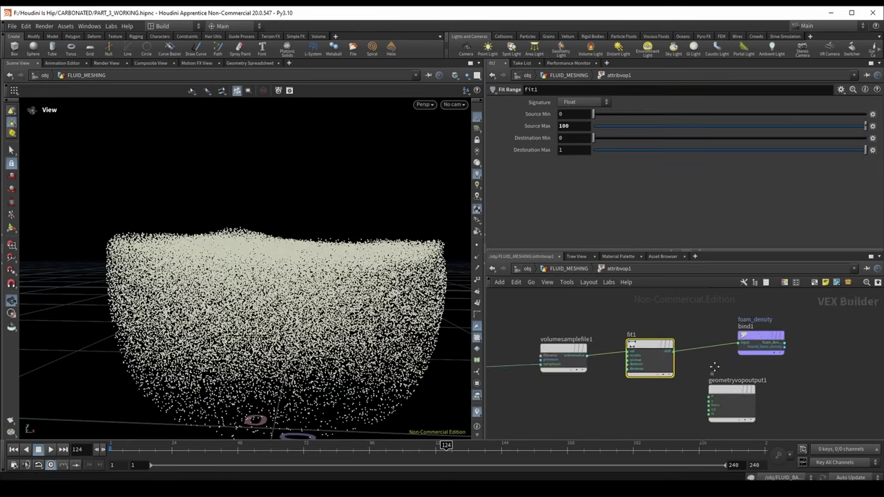
# - Add a float Spline Ramp parameter named threshold between fit1 and bind1
pyautogui.press('l')
pyautogui.moveTo(700, 405); pyautogui.dragTo(819, 410)
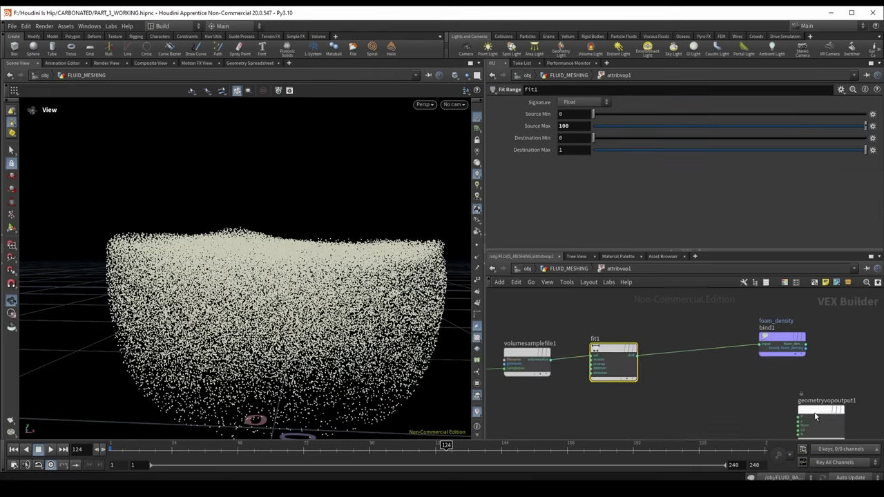
pyautogui.press('Tab')
pyautogui.write('ramp')
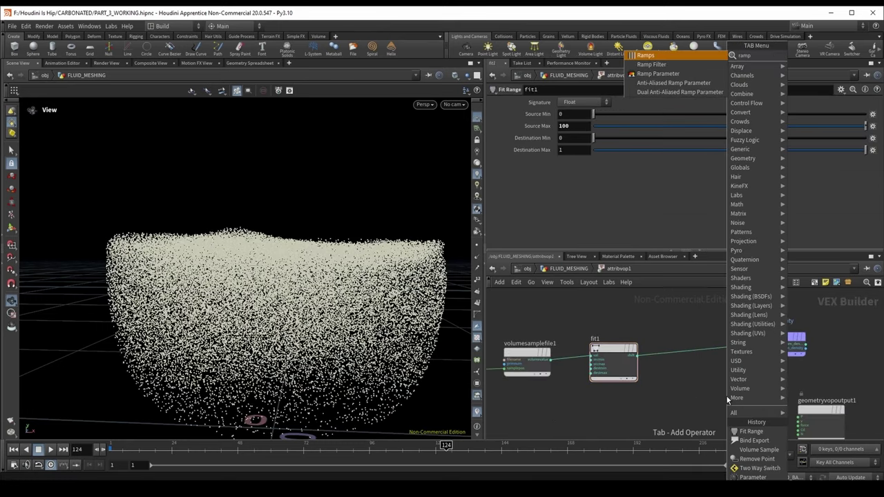
pyautogui.press('Down')
pyautogui.press('Down')
pyautogui.press('Return')
pyautogui.click(709, 344)
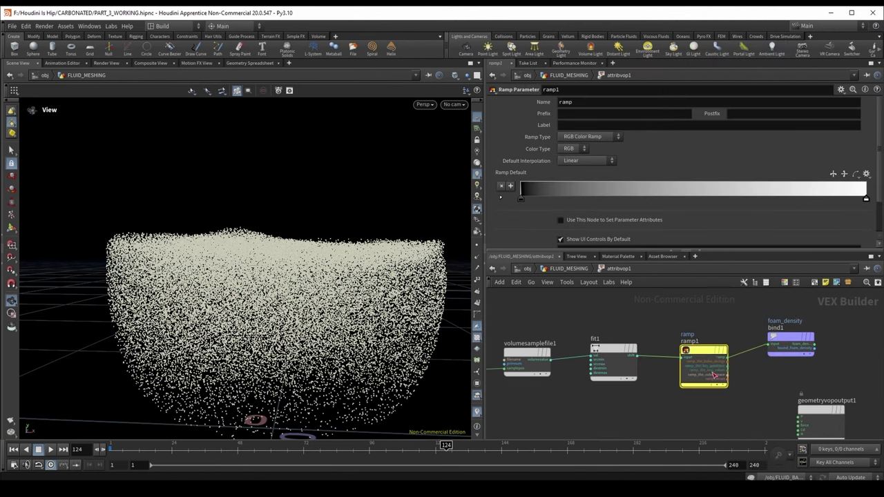
pyautogui.click(594, 107)
pyautogui.write('threshold')
pyautogui.press('Return')
pyautogui.click(592, 136)
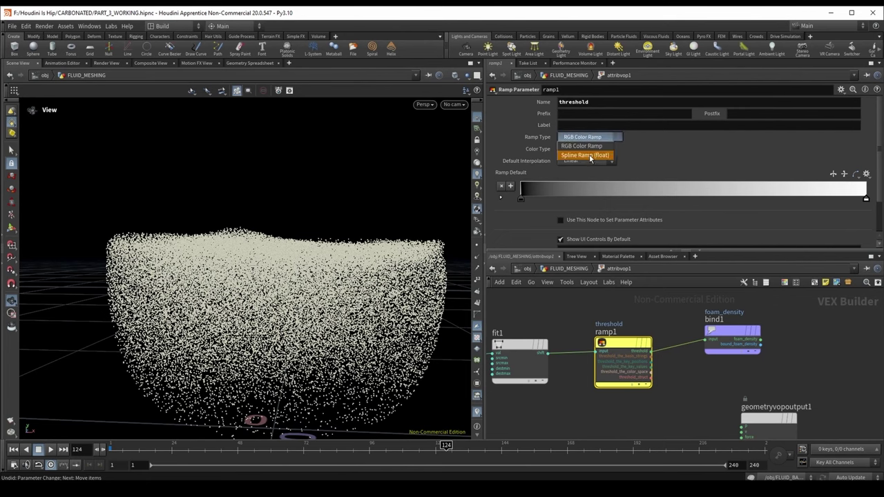
pyautogui.click(586, 151)
# - Rename bind1's attribute from foam_density to density
pyautogui.click(711, 330)
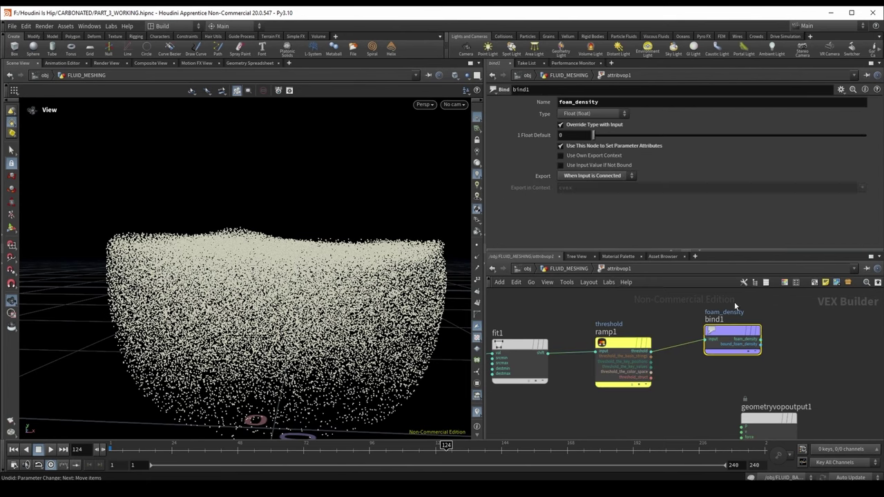
pyautogui.click(614, 105)
pyautogui.press('Home')
pyautogui.press('Delete')
pyautogui.press('Delete')
pyautogui.press('Delete')
pyautogui.press('Delete')
pyautogui.press('Delete')
pyautogui.press('Return')
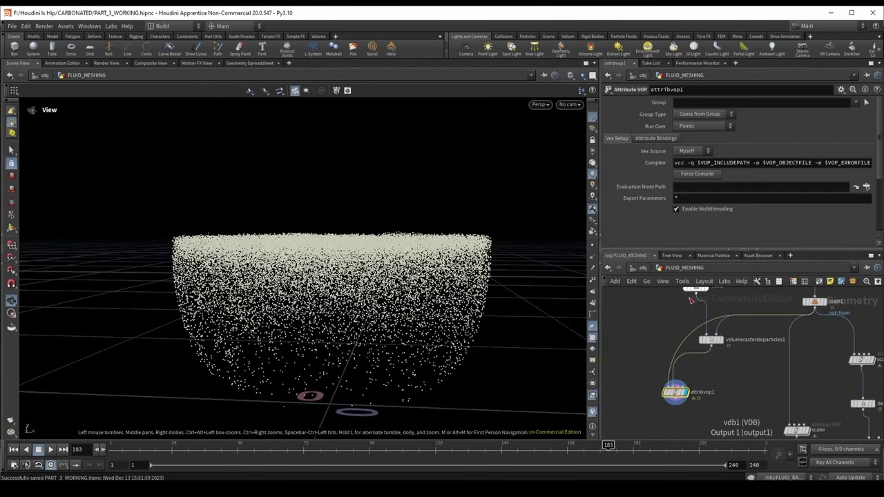
# - Show the Geometry Spreadsheet and raise the threshold ramp's right key to 1
pyautogui.doubleClick(675, 392)
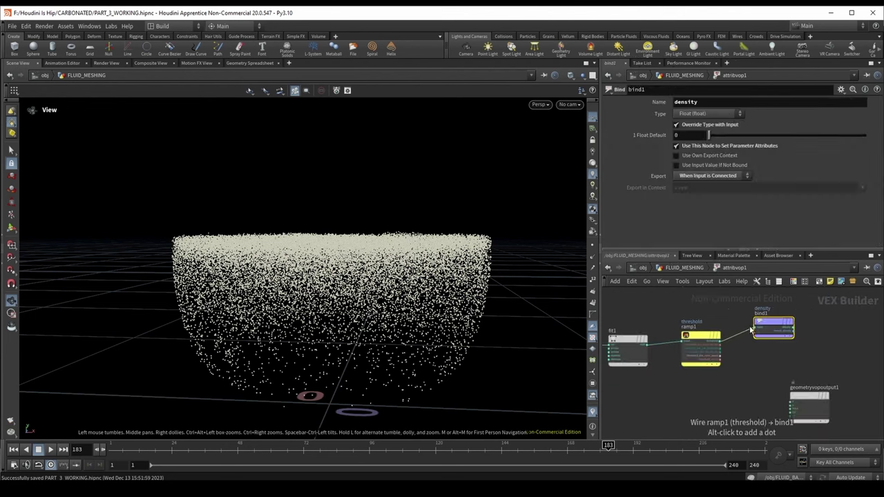
pyautogui.press('u')
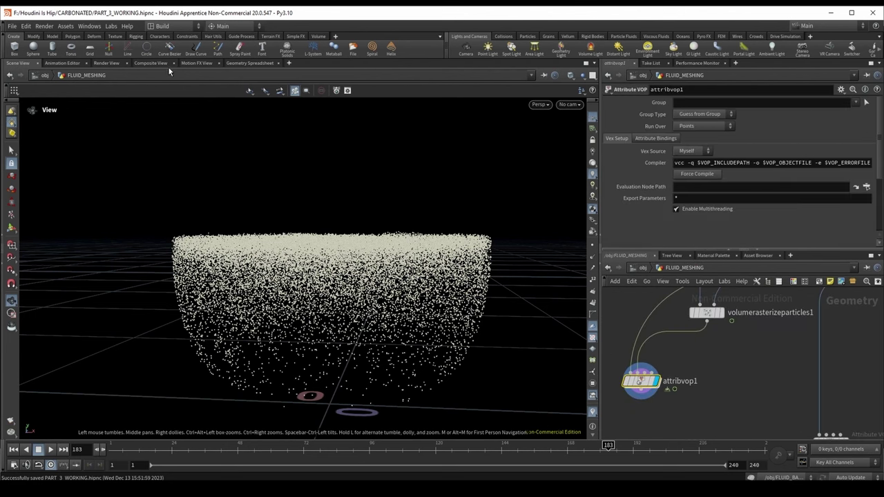
pyautogui.click(234, 64)
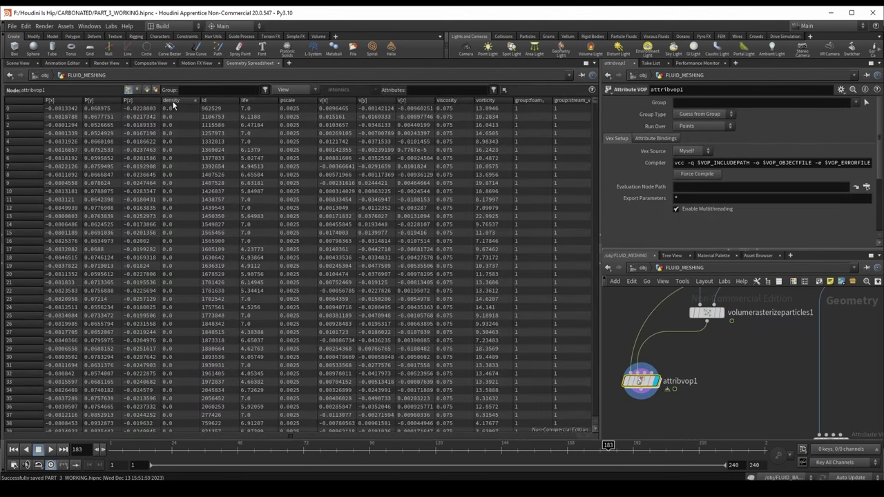
pyautogui.scroll(-3, 882, 209)
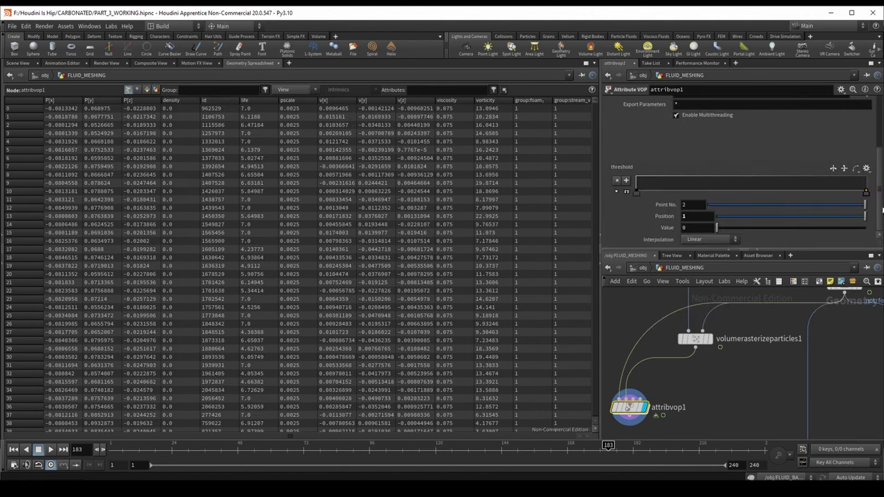
pyautogui.moveTo(866, 192); pyautogui.dragTo(867, 180)
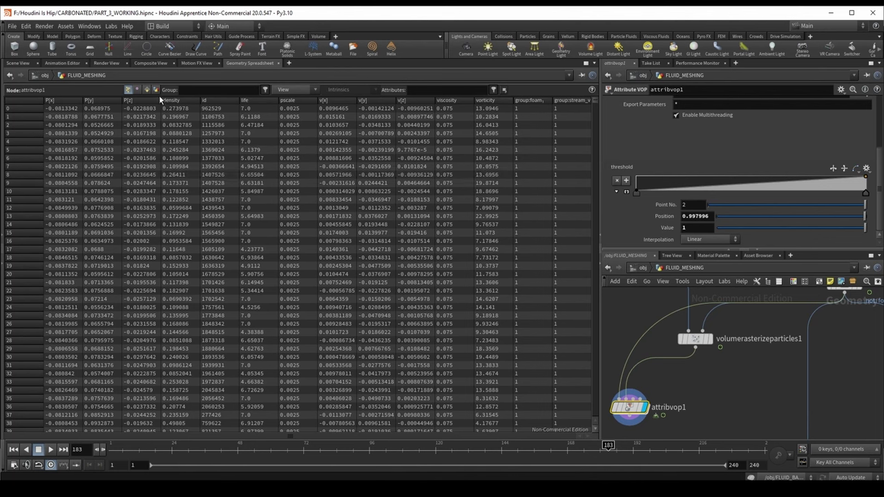
# - Slide the ramp's left key to about 0.16, checking points sorted by density, then return to Scene View
pyautogui.click(189, 102)
pyautogui.click(191, 102)
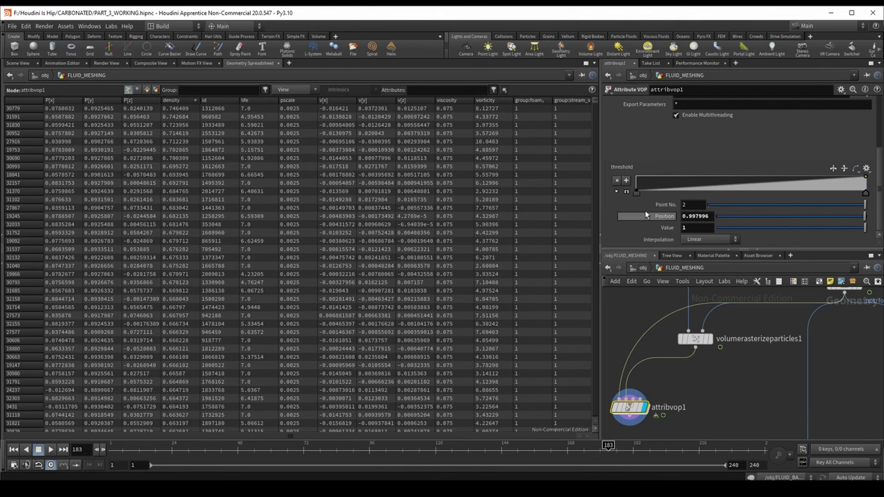
pyautogui.moveTo(636, 193); pyautogui.dragTo(673, 193)
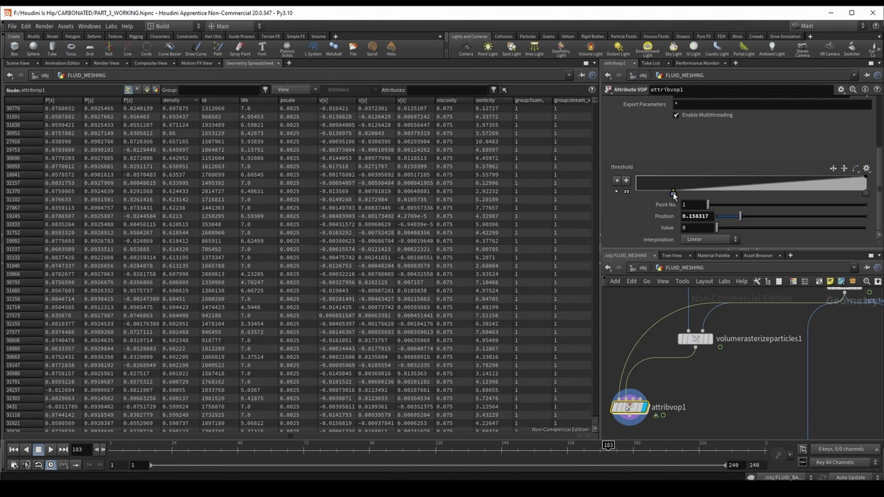
pyautogui.click(183, 102)
pyautogui.click(183, 102)
pyautogui.moveTo(596, 104); pyautogui.dragTo(576, 319)
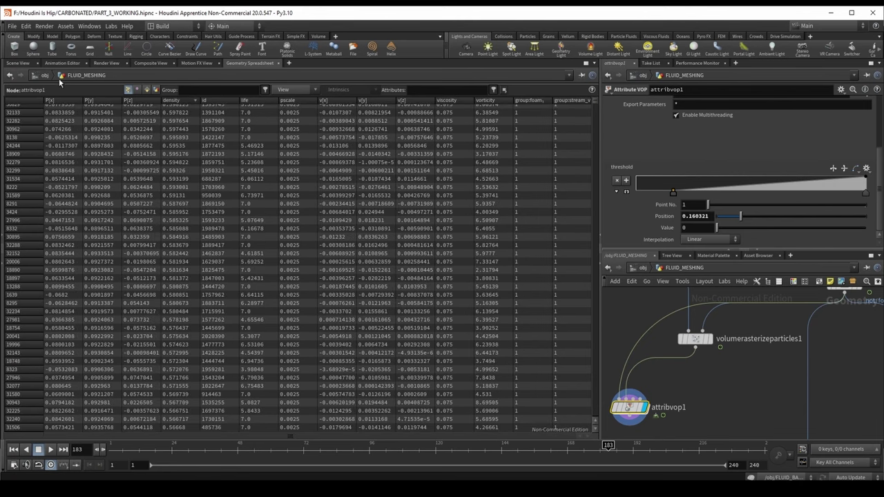
pyautogui.click(19, 62)
pyautogui.moveTo(664, 451); pyautogui.dragTo(674, 380, button='middle')
# - Add a Color SOP under attribvop1 using Ramp from Attribute on density
pyautogui.press('Tab')
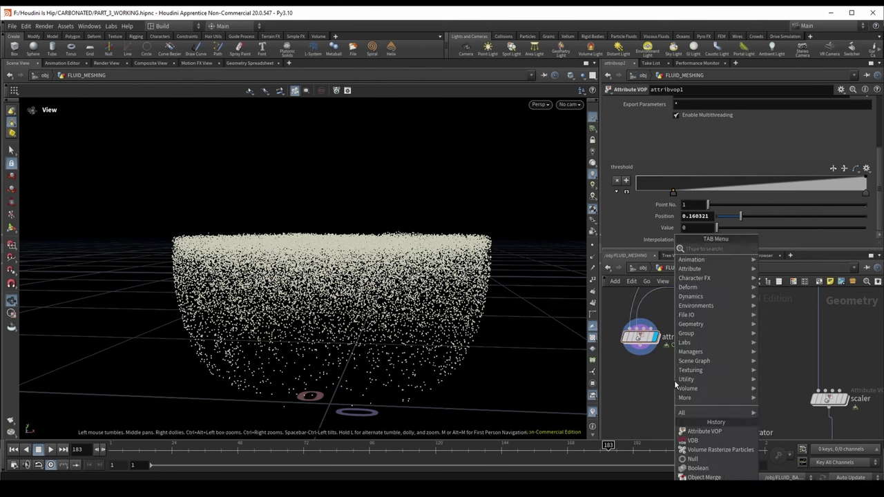
pyautogui.write('color')
pyautogui.press('Return')
pyautogui.click(674, 380)
pyautogui.click(709, 148)
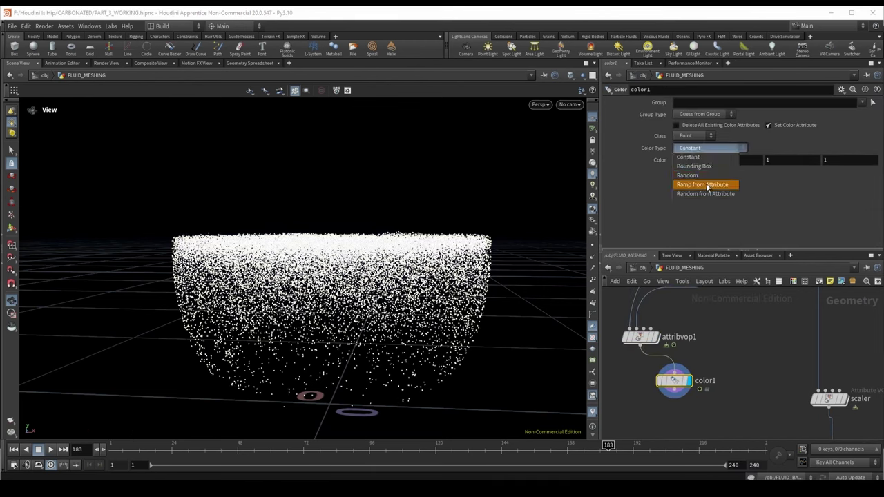
pyautogui.click(703, 184)
pyautogui.click(699, 161)
pyautogui.write('density')
pyautogui.press('Return')
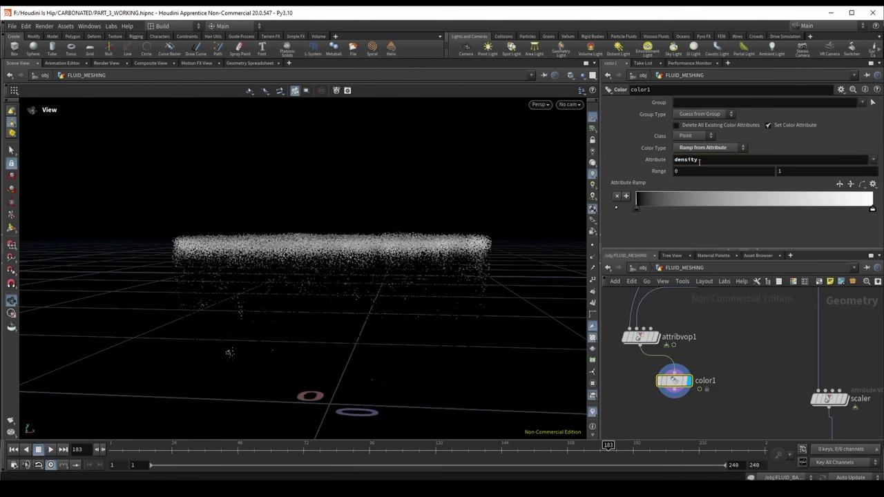
# - Retune the threshold ramp to rise from 0 at 0.214 to 1 at 0.443, previewing around frame 114
pyautogui.click(667, 337)
pyautogui.moveTo(680, 199); pyautogui.dragTo(738, 177)
pyautogui.moveTo(459, 215)
pyautogui.mouseDown()
pyautogui.moveTo(449, 263)
pyautogui.moveTo(458, 217)
pyautogui.mouseUp()
pyautogui.click(94, 447)
pyautogui.moveTo(95, 447); pyautogui.dragTo(435, 444)
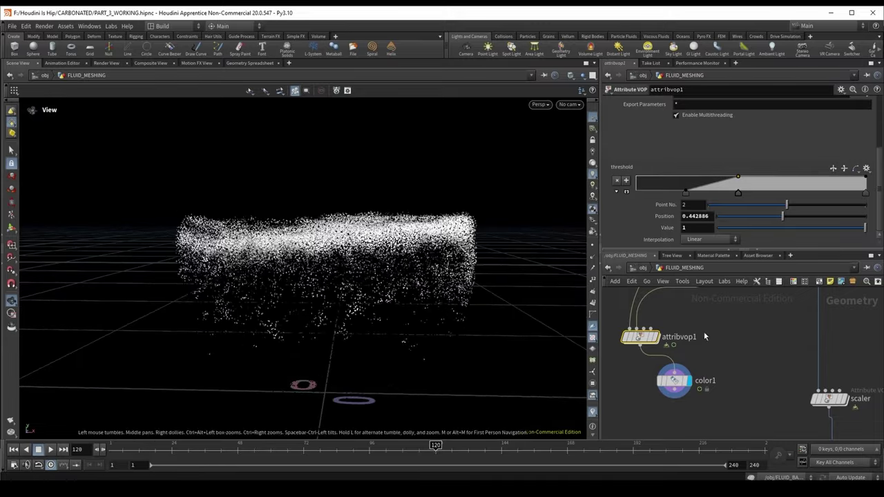
pyautogui.doubleClick(636, 337)
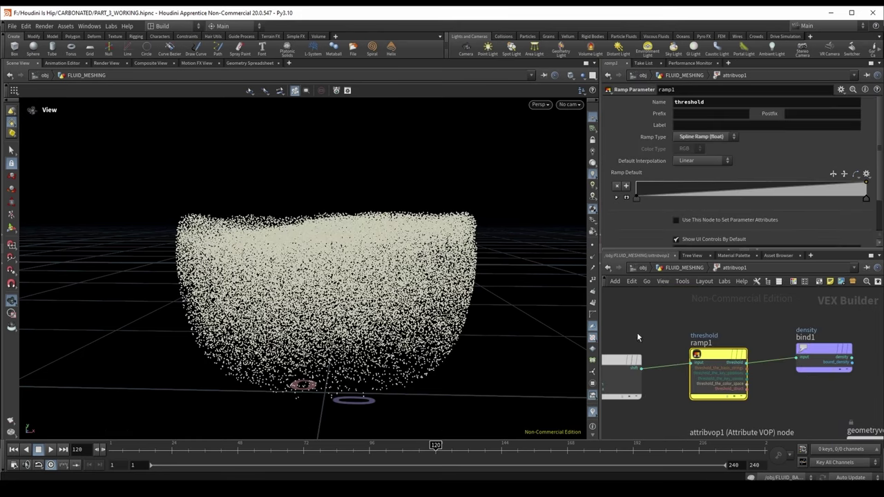
# - Add a Volume Rasterize Attributes node below attribvop1 in FLUID_MESHING
pyautogui.click(686, 267)
pyautogui.press('Tab')
pyautogui.write('v')
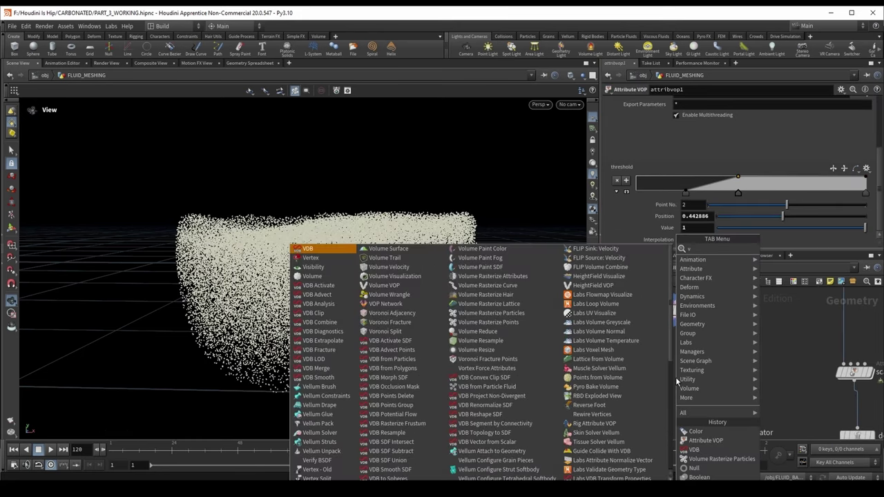
pyautogui.write('olume raster')
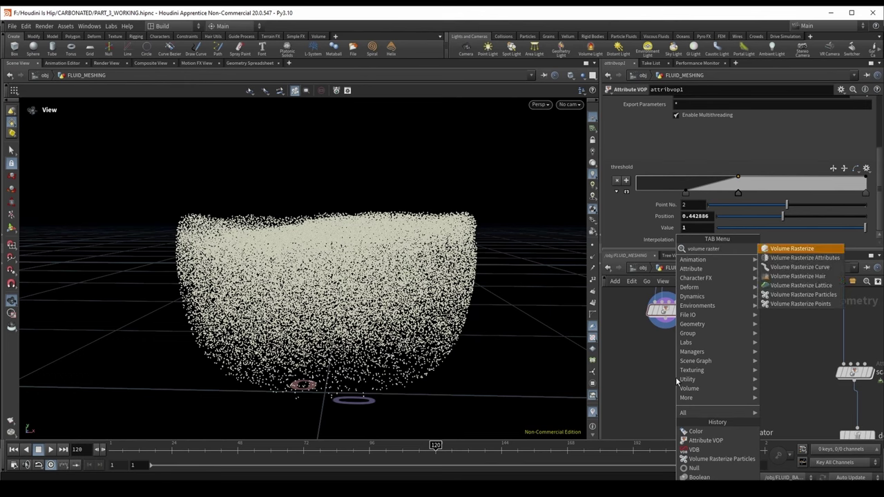
pyautogui.press('Return')
pyautogui.click(675, 377)
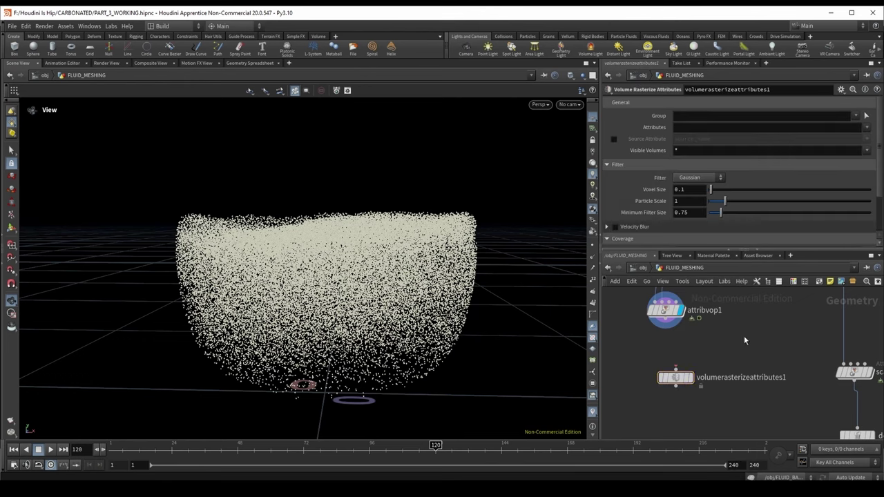
# - Inside attribvop1, add a Parameter node named uniform_scale
pyautogui.doubleClick(665, 310)
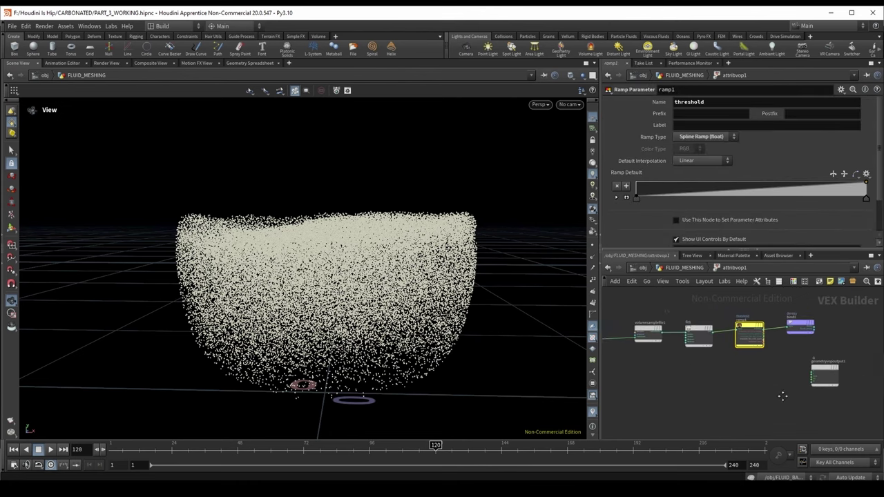
pyautogui.press('Tab')
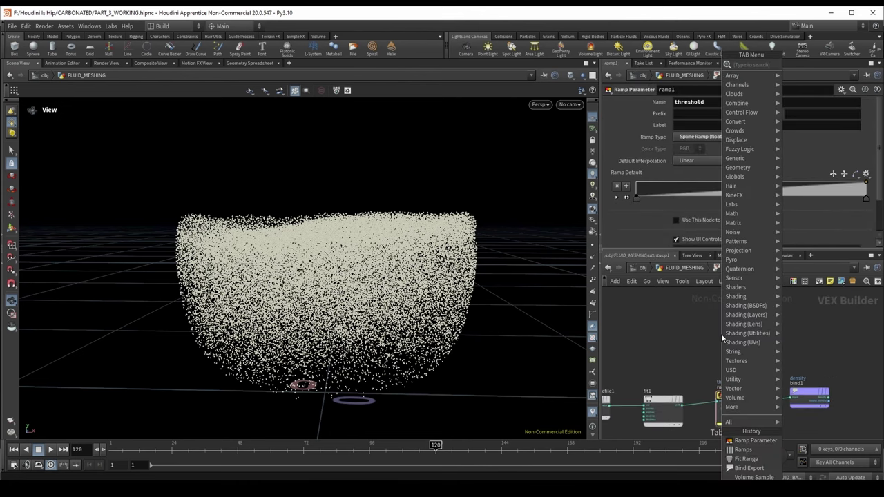
pyautogui.write('param')
pyautogui.press('Return')
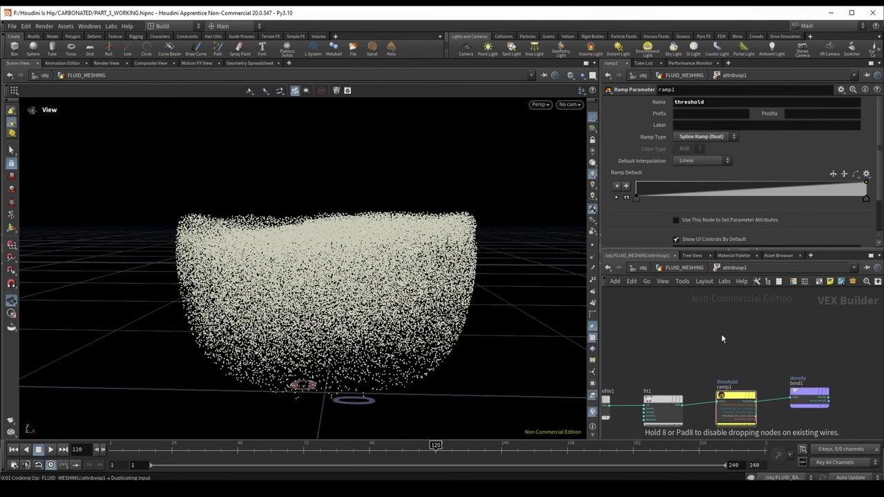
pyautogui.click(721, 334)
pyautogui.click(719, 103)
pyautogui.write('uniform')
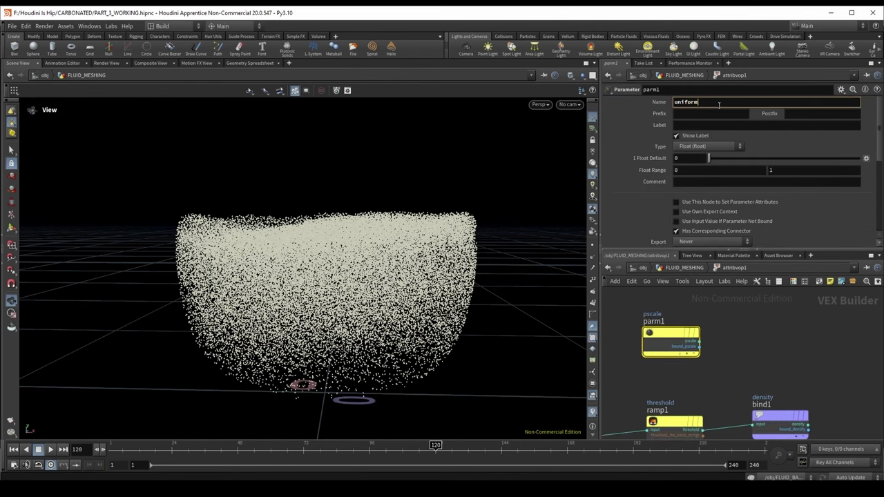
pyautogui.write('_scale')
pyautogui.press('Return')
# - Wire uniform_scale into a Bind export named pscale
pyautogui.press('Tab')
pyautogui.write('bin')
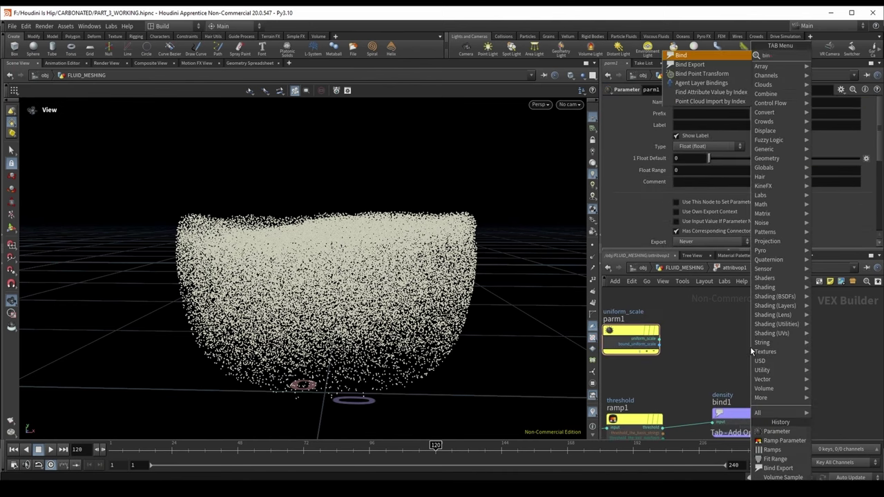
pyautogui.press('Return')
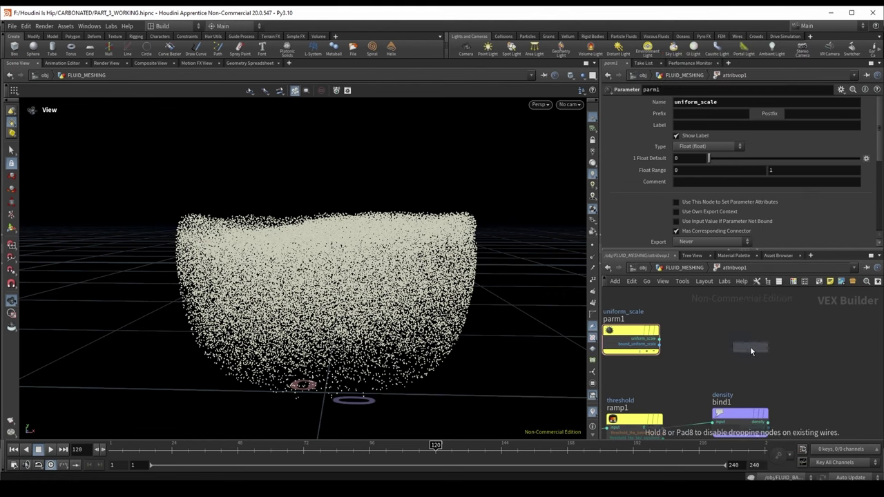
pyautogui.click(750, 347)
pyautogui.write('pscale')
pyautogui.press('Return')
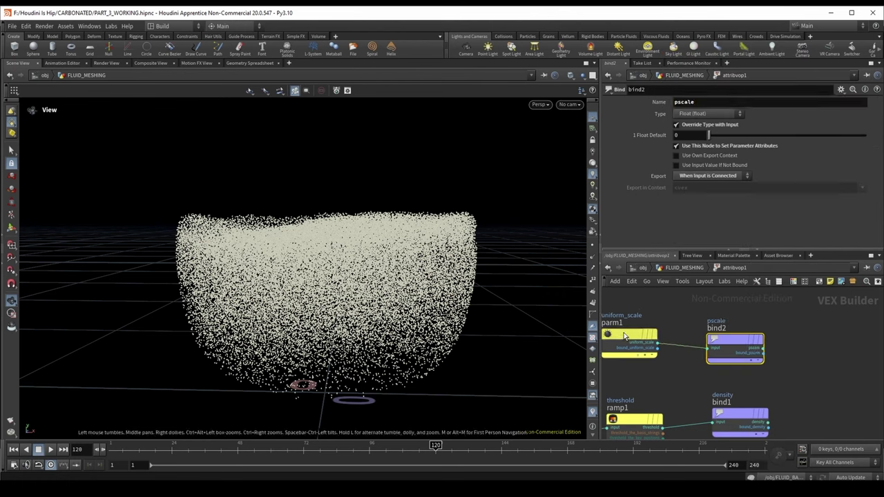
# - Set uniform_scale to 0.1 and connect attribvop1 into volumerasterizeattributes1
pyautogui.press('u')
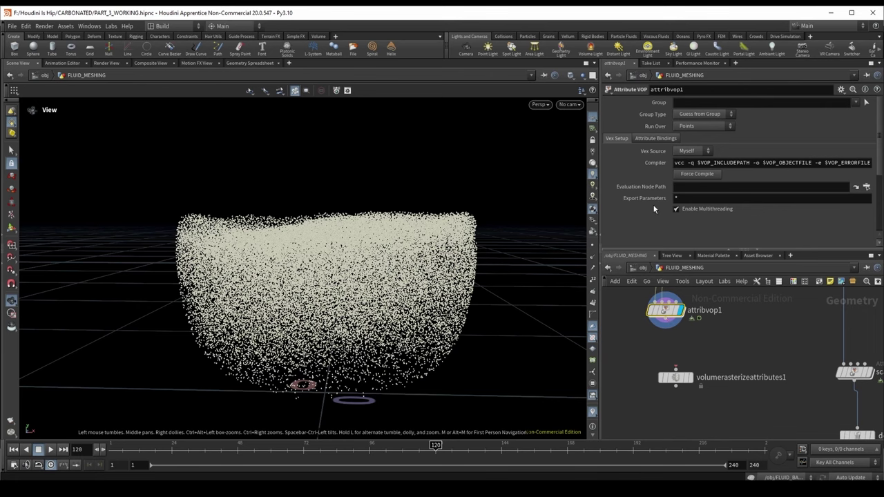
pyautogui.scroll(-5, 653, 206)
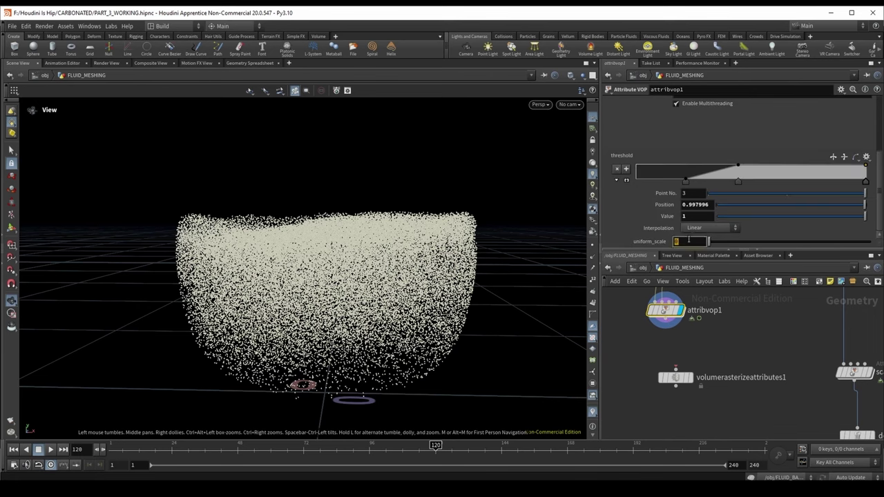
pyautogui.click(689, 240)
pyautogui.write('0.1')
pyautogui.press('Return')
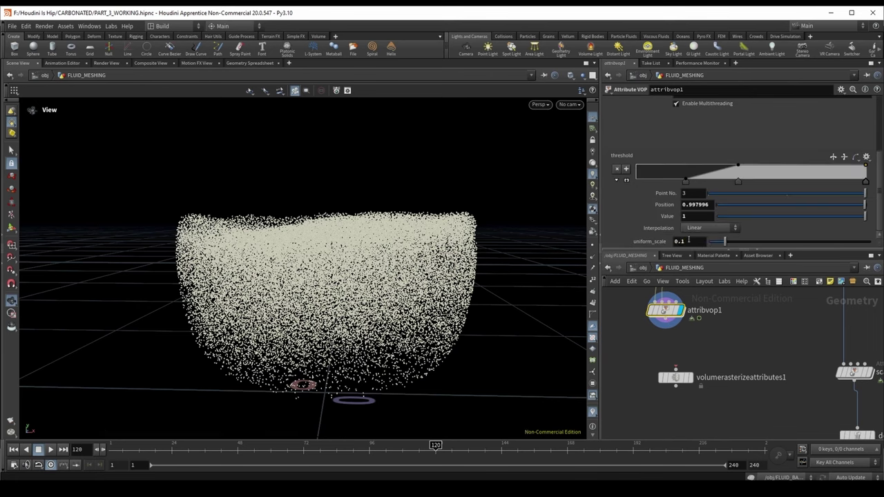
pyautogui.click(665, 320)
pyautogui.click(675, 370)
# - Display volumerasterizeattributes1 rasterizing the density attribute, and save the scene
pyautogui.moveTo(676, 377); pyautogui.dragTo(664, 366)
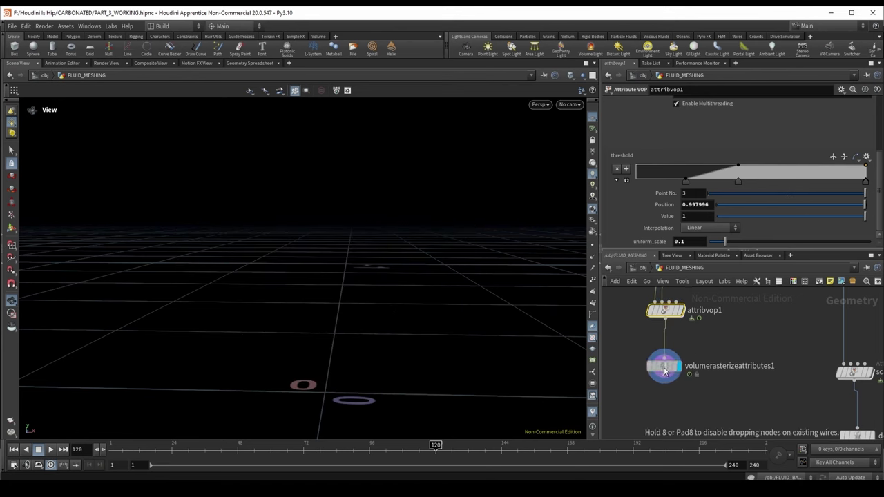
pyautogui.click(868, 128)
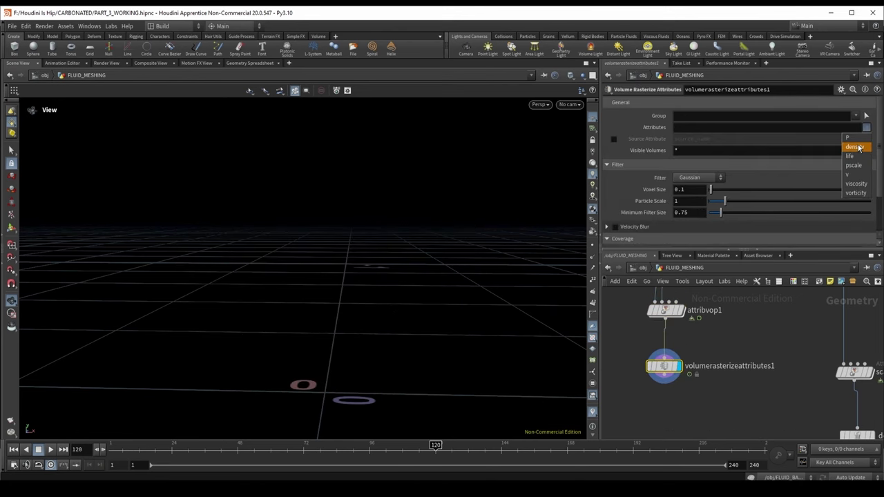
pyautogui.click(852, 144)
pyautogui.hotkey('ctrl', 's')
pyautogui.moveTo(424, 238); pyautogui.dragTo(486, 263)
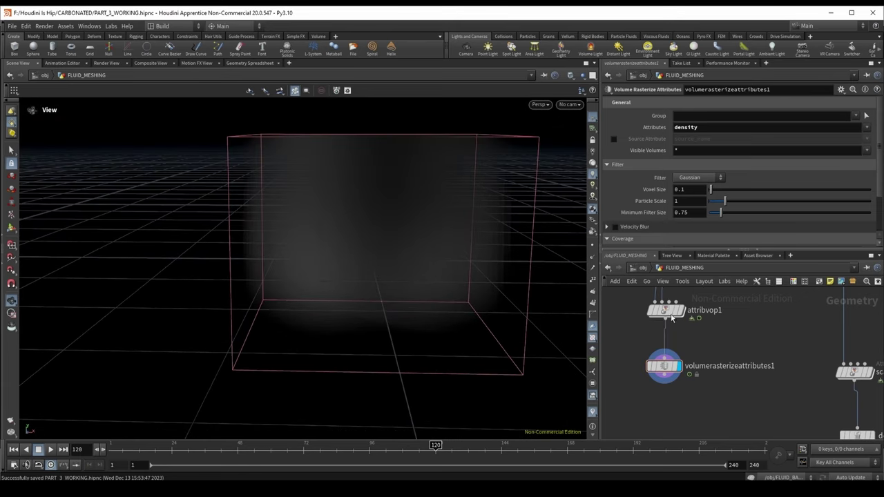
# - Set voxel size to 0.001 and uniform_scale to 0.005
pyautogui.click(665, 311)
pyautogui.doubleClick(681, 241)
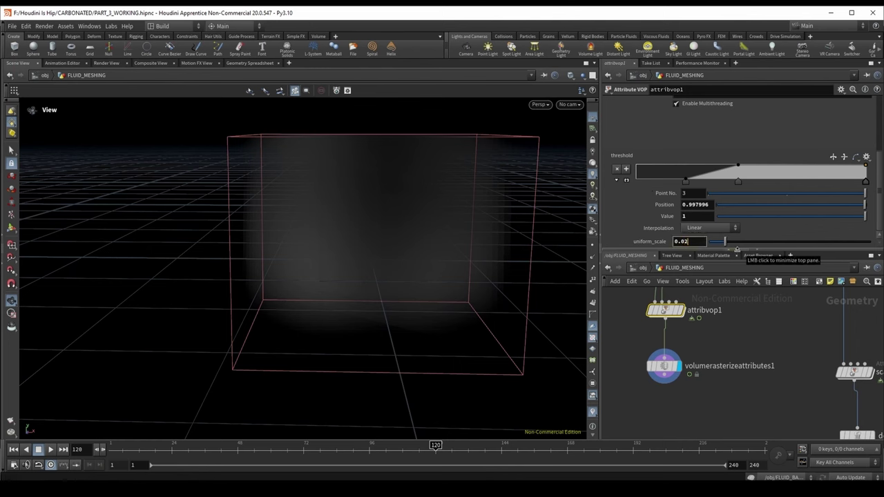
pyautogui.press('Return')
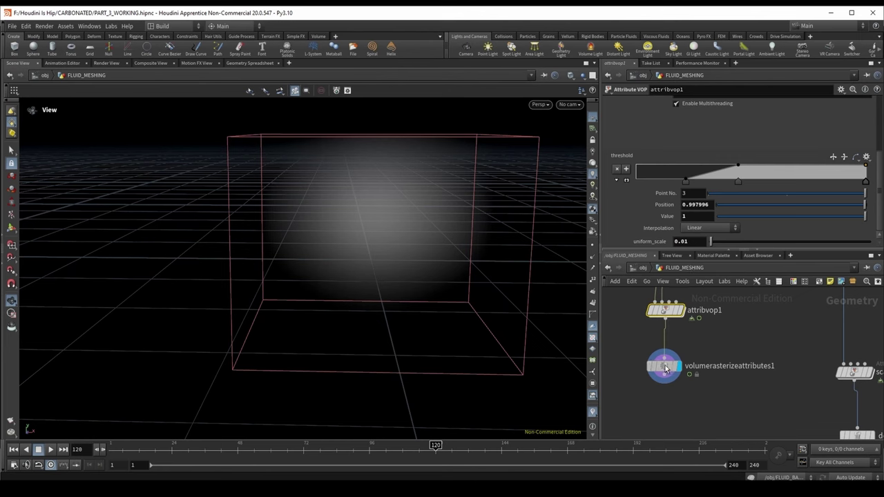
pyautogui.click(665, 367)
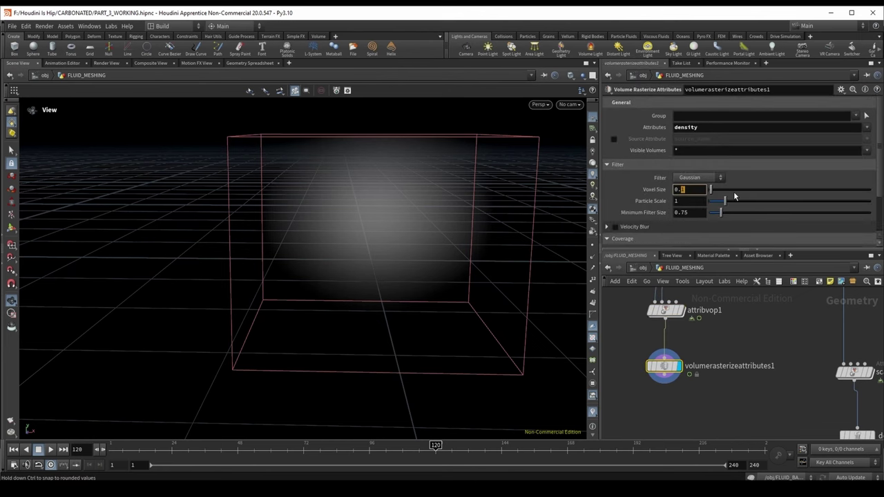
pyautogui.write('001')
pyautogui.press('Return')
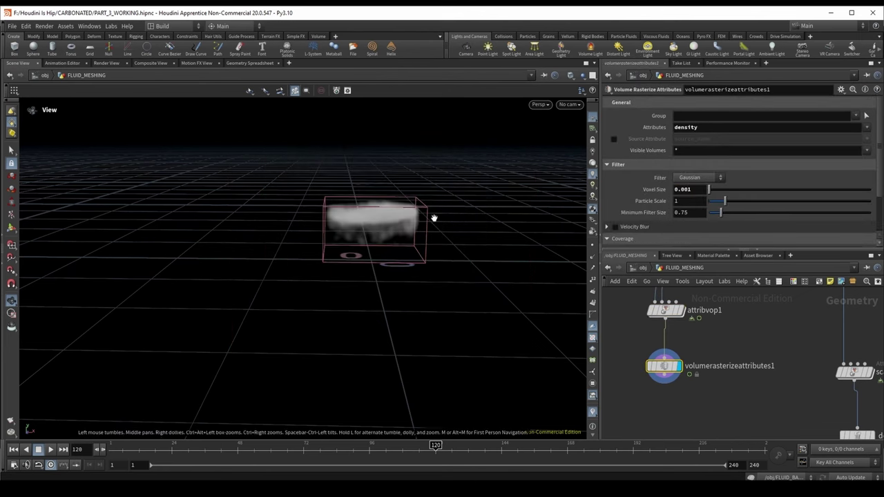
pyautogui.scroll(5, 374, 211)
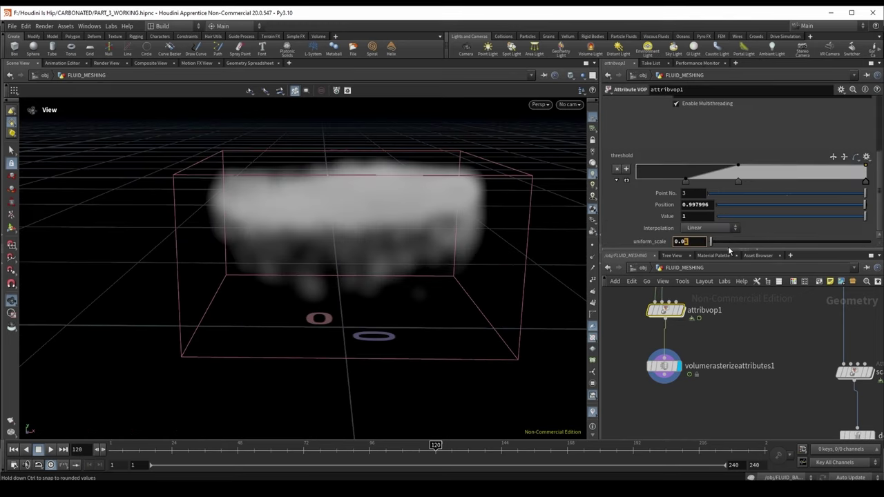
pyautogui.write('05')
pyautogui.press('Return')
# - Change voxel size to 0.0015 and scrub frames to check the volume, returning to frame 99
pyautogui.moveTo(214, 449); pyautogui.dragTo(163, 448)
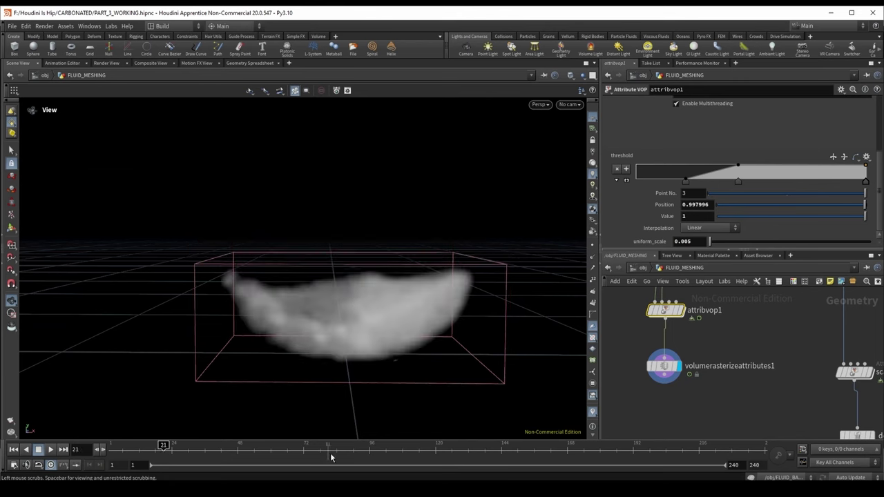
pyautogui.click(664, 366)
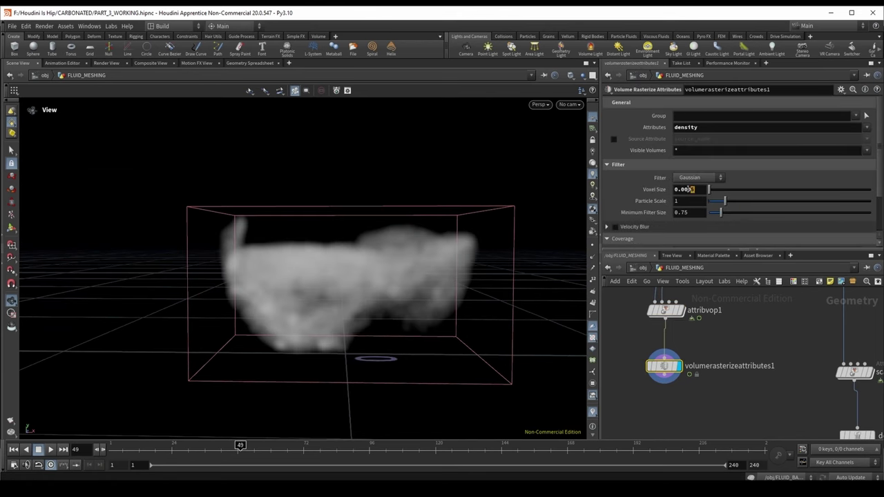
pyautogui.write('15')
pyautogui.press('Return')
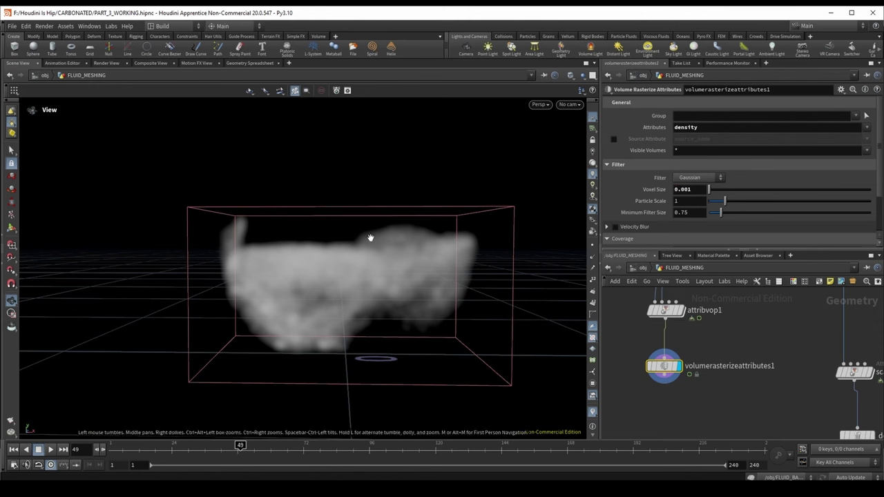
pyautogui.moveTo(207, 446); pyautogui.dragTo(263, 446)
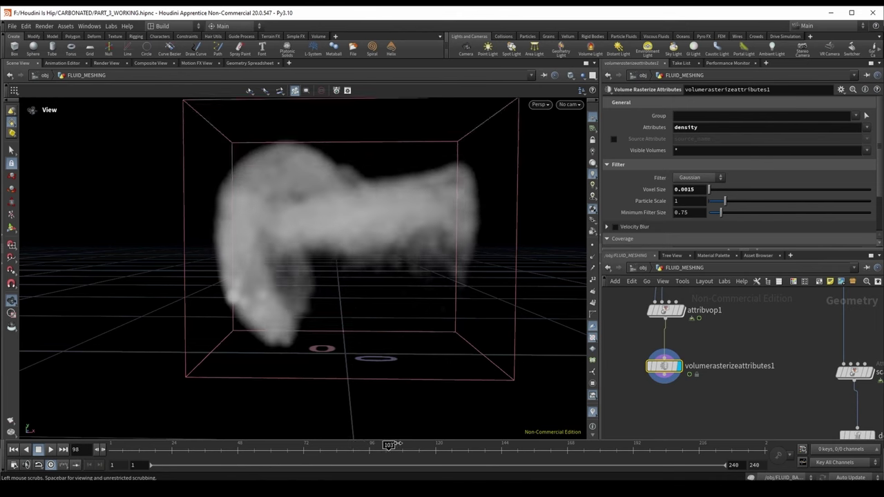
pyautogui.moveTo(383, 445); pyautogui.dragTo(377, 446)
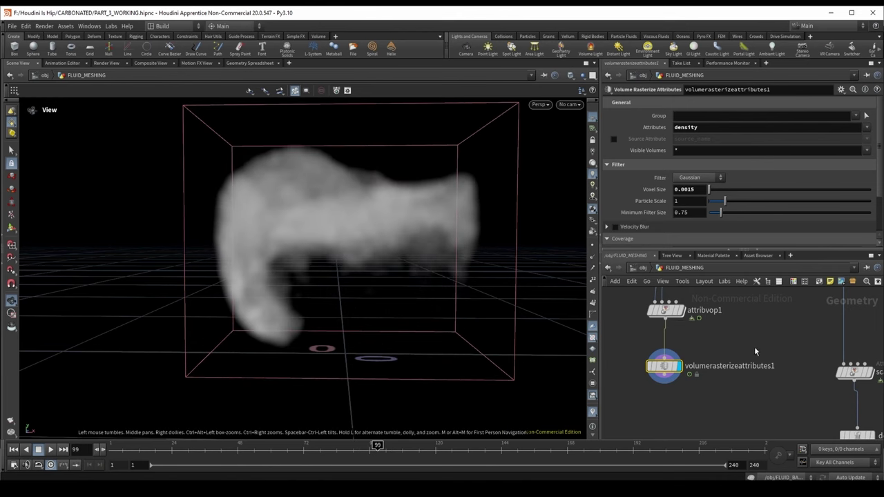
# - Adjust the threshold ramp keys for denser foam, upper key ending at 0.48497
pyautogui.scroll(1, 667, 334)
pyautogui.click(665, 331)
pyautogui.moveTo(737, 181); pyautogui.dragTo(805, 181)
pyautogui.moveTo(686, 181); pyautogui.dragTo(739, 181)
pyautogui.moveTo(336, 445); pyautogui.dragTo(453, 468)
pyautogui.moveTo(391, 253); pyautogui.dragTo(362, 234)
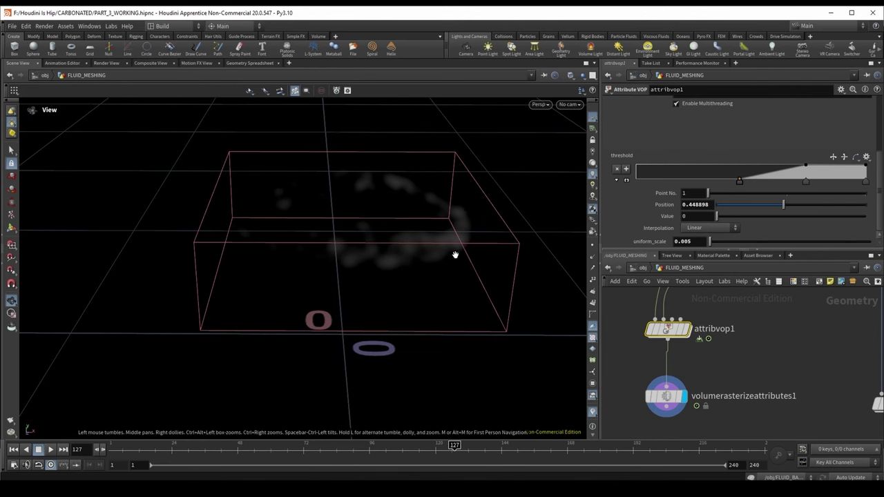
pyautogui.moveTo(739, 181); pyautogui.dragTo(679, 181)
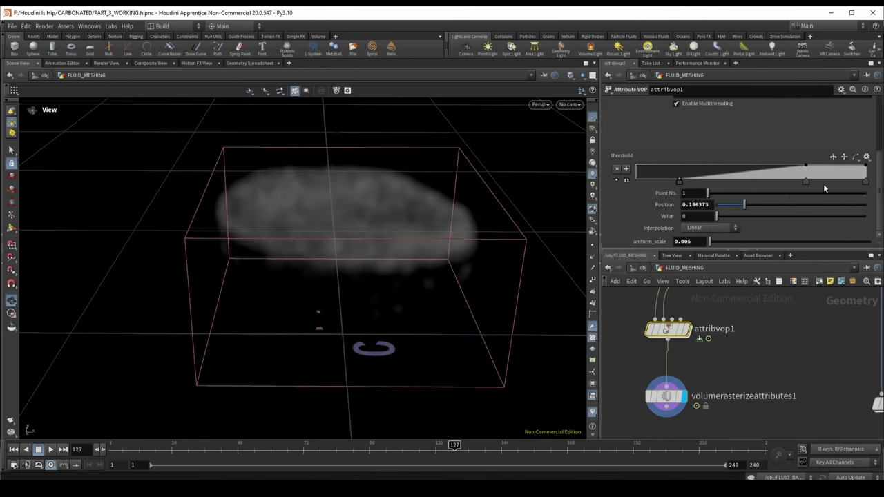
pyautogui.moveTo(756, 180)
pyautogui.mouseDown()
pyautogui.moveTo(729, 178)
pyautogui.moveTo(747, 181)
pyautogui.mouseUp()
pyautogui.moveTo(444, 223); pyautogui.dragTo(372, 262)
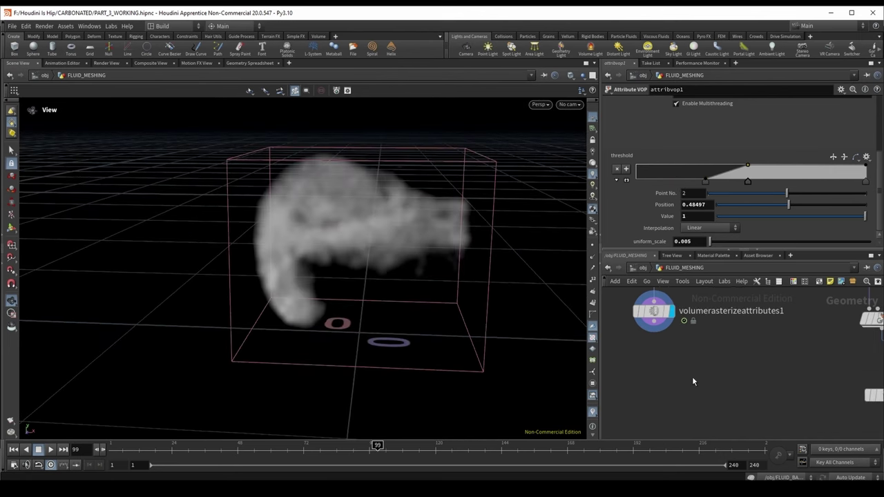
# - Add a null named FOAM_VOLUME_OUT below volumerasterizeattributes1
pyautogui.press('Tab')
pyautogui.press('Return')
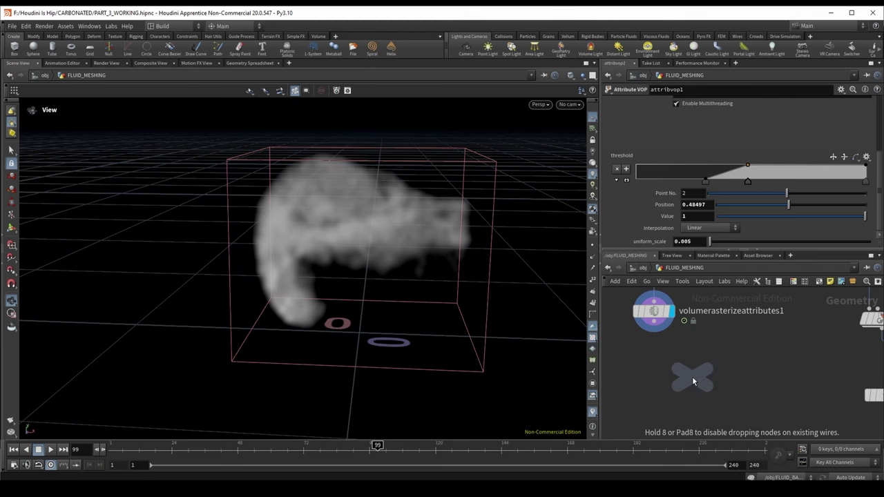
pyautogui.click(670, 390)
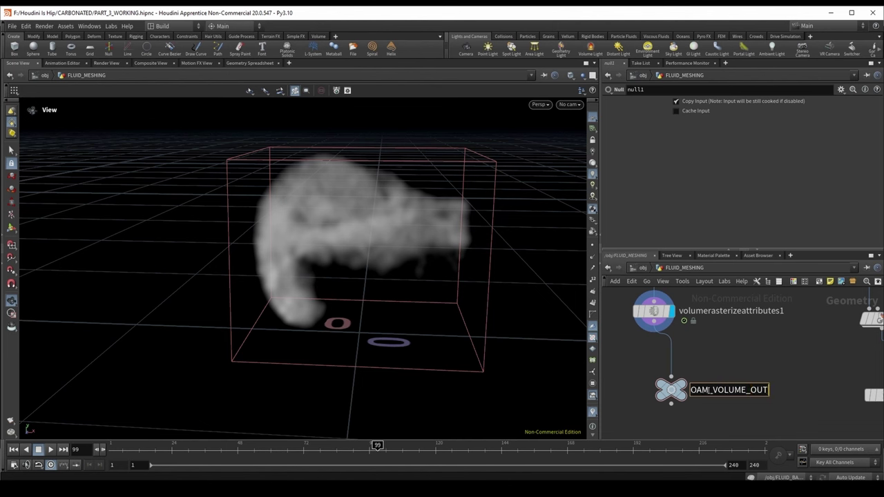
pyautogui.write('FOAM_VOLUME_OUT')
pyautogui.press('Return')
pyautogui.scroll(-5, 691, 393)
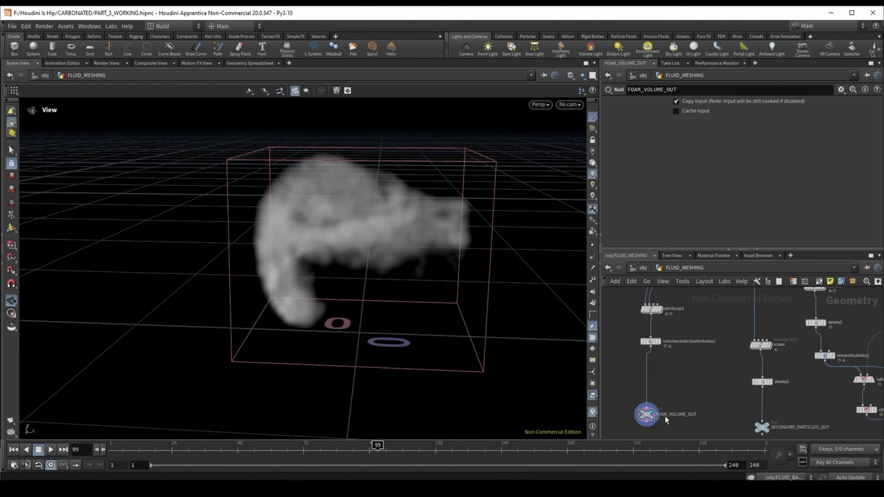
pyautogui.scroll(3, 651, 374)
# - Preview SECONDARY_PARTICLES_OUT and the remeshbubbles1 foam bubbles, orbiting around the foam spheres
pyautogui.click(811, 371)
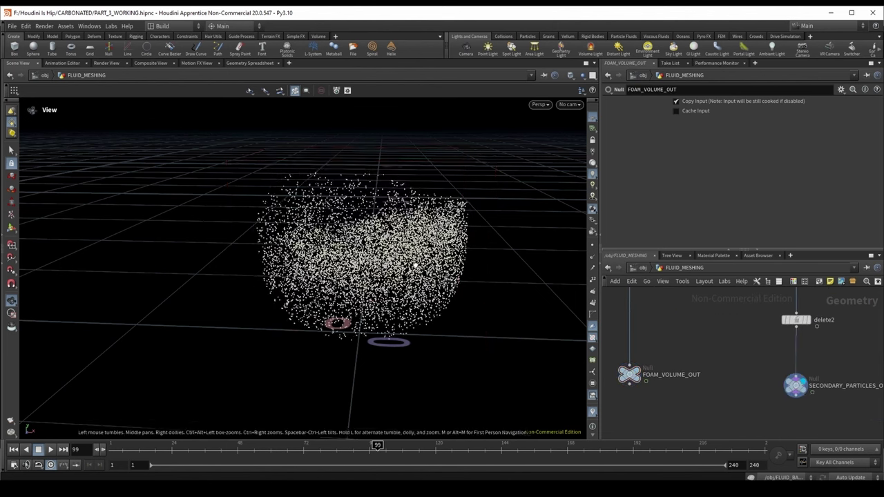
pyautogui.scroll(-3, 833, 381)
pyautogui.scroll(3, 806, 383)
pyautogui.moveTo(805, 387); pyautogui.dragTo(745, 375, button='middle')
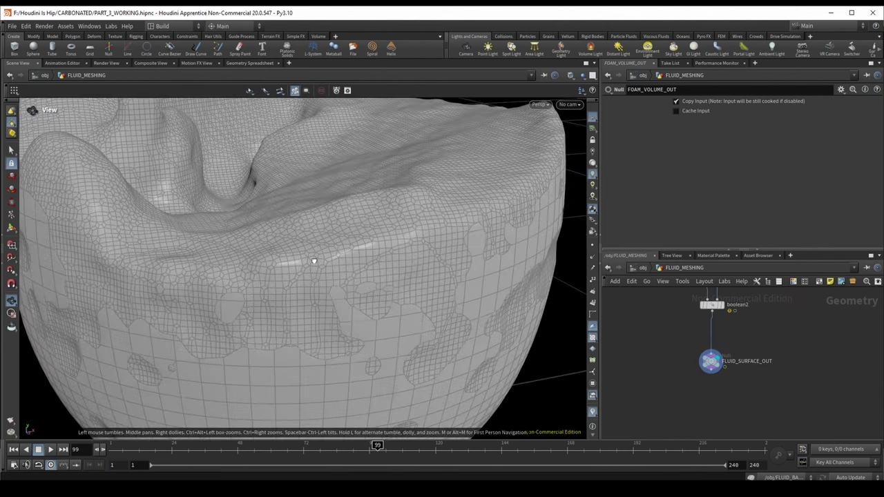
pyautogui.scroll(3, 311, 258)
pyautogui.scroll(6, 312, 316)
pyautogui.scroll(-6, 294, 249)
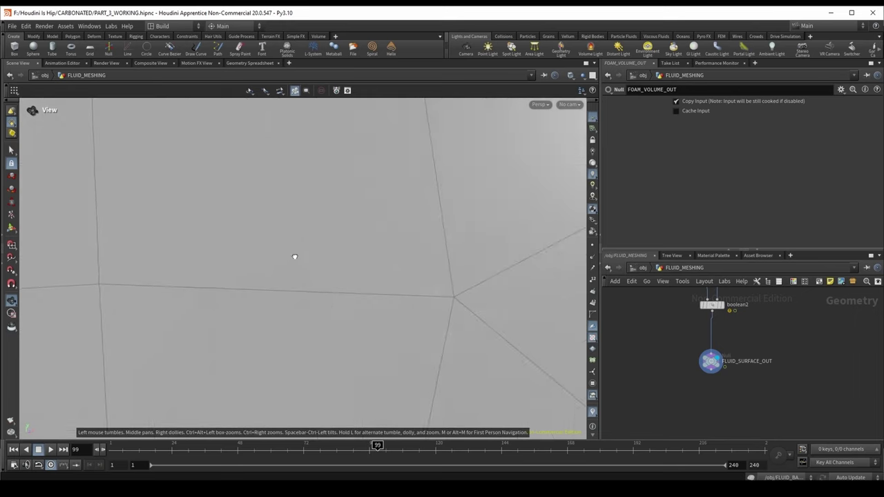
pyautogui.moveTo(310, 262)
pyautogui.mouseDown()
pyautogui.moveTo(325, 290)
pyautogui.moveTo(203, 98)
pyautogui.moveTo(311, 260)
pyautogui.mouseUp()
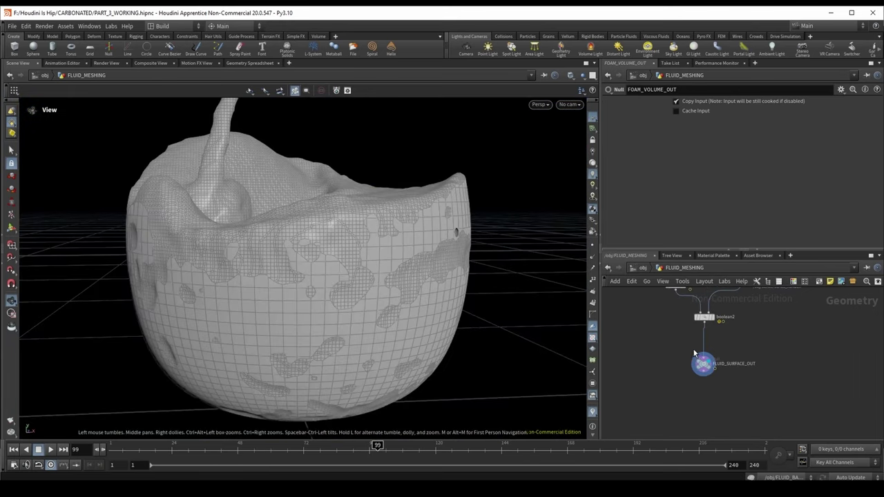
pyautogui.moveTo(693, 348); pyautogui.dragTo(733, 370, button='middle')
pyautogui.scroll(2, 732, 370)
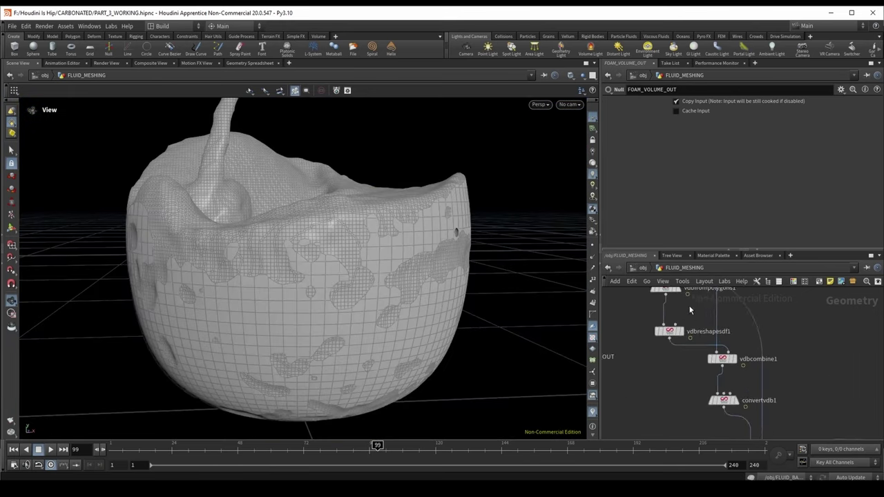
pyautogui.moveTo(666, 290); pyautogui.dragTo(694, 336, button='middle')
pyautogui.click(649, 301)
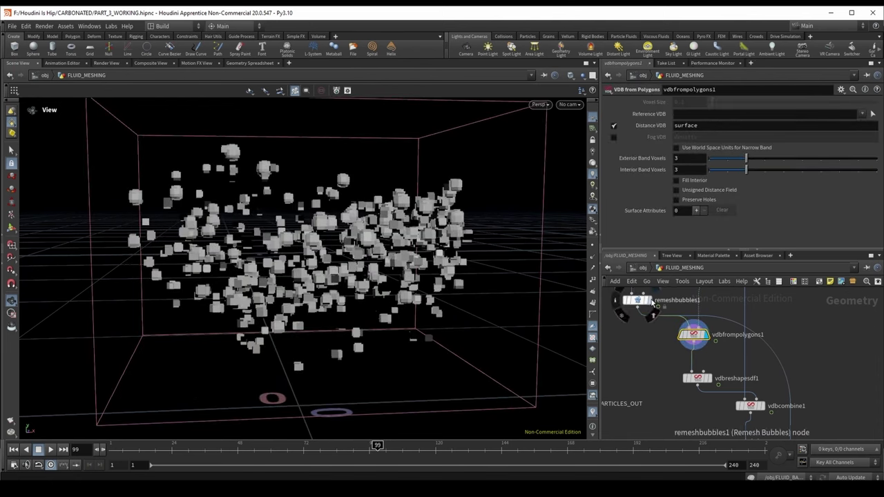
pyautogui.moveTo(484, 297); pyautogui.dragTo(387, 299)
# - Raise the scaler1 threshold from 0.0015 to 0.0045
pyautogui.click(665, 315)
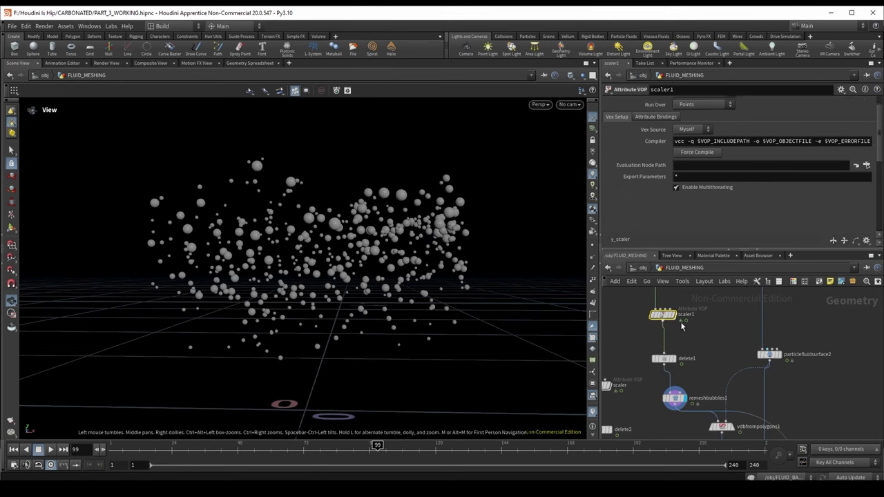
pyautogui.moveTo(664, 317); pyautogui.dragTo(677, 349, button='middle')
pyautogui.scroll(-5, 627, 239)
pyautogui.scroll(-1, 627, 239)
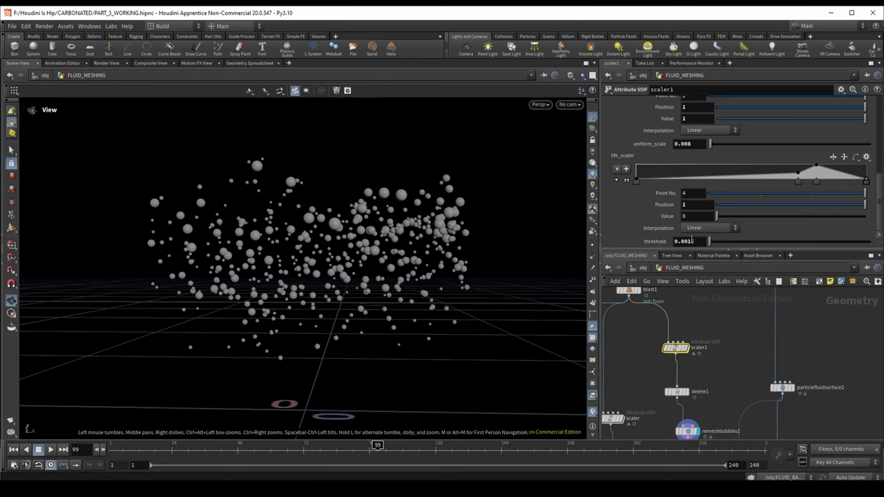
pyautogui.middleClick(656, 244)
pyautogui.moveTo(660, 274); pyautogui.dragTo(678, 275, button='middle')
# - Set uniform_scale to 0.009 and reshape the y_scaler ramp, moving a key to 0.418838, 0.566667
pyautogui.scroll(1, 693, 167)
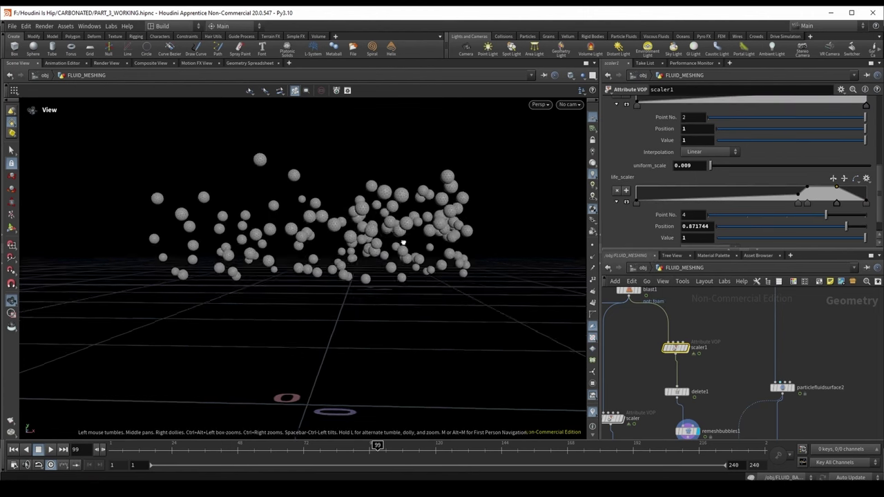
pyautogui.moveTo(397, 222); pyautogui.dragTo(400, 231)
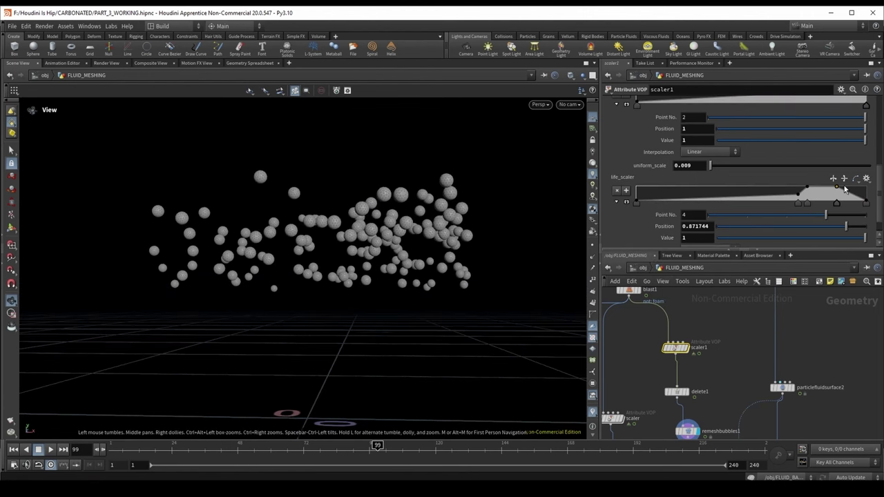
pyautogui.scroll(2, 669, 159)
pyautogui.moveTo(864, 160); pyautogui.dragTo(847, 161)
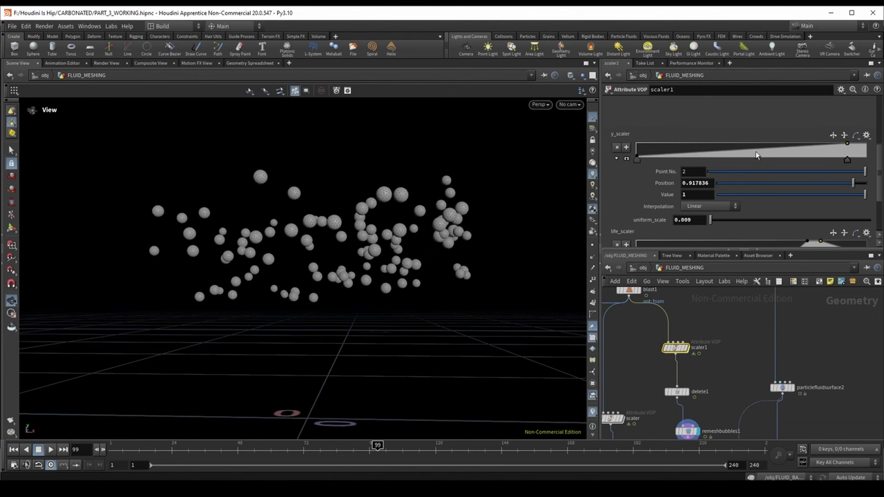
pyautogui.moveTo(735, 155); pyautogui.dragTo(737, 155)
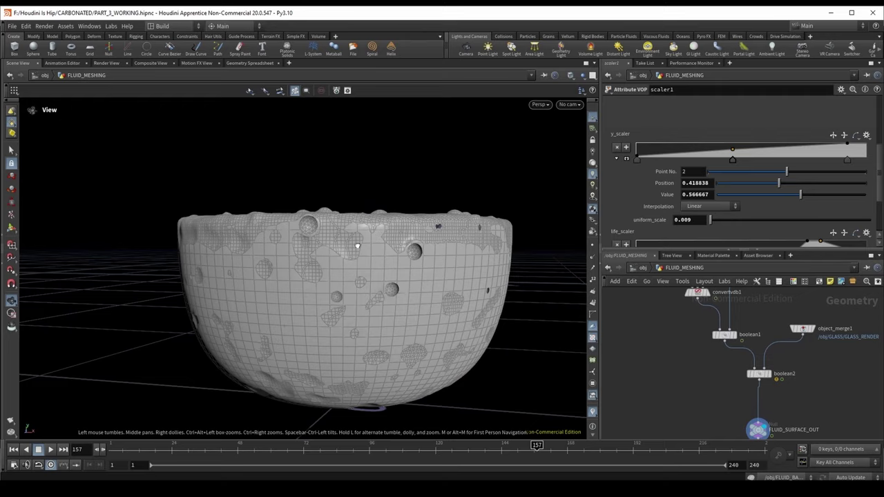
pyautogui.scroll(6, 362, 259)
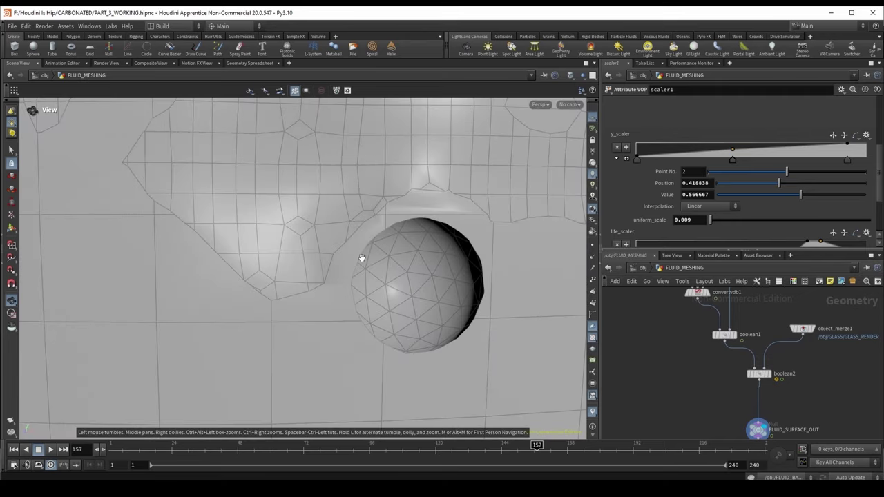
pyautogui.scroll(-10, 361, 258)
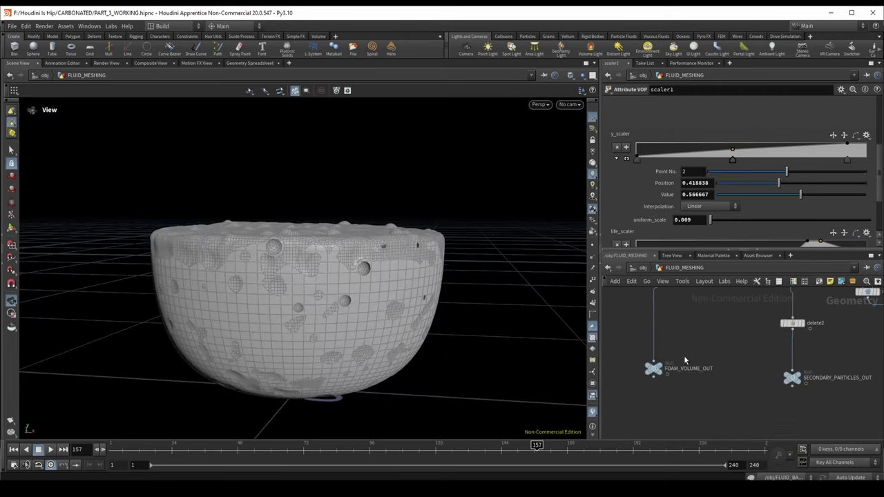
# - Display the FOAM_VOLUME_OUT foam volume, then the SECONDARY_PARTICLES_OUT particle cloud
pyautogui.click(663, 369)
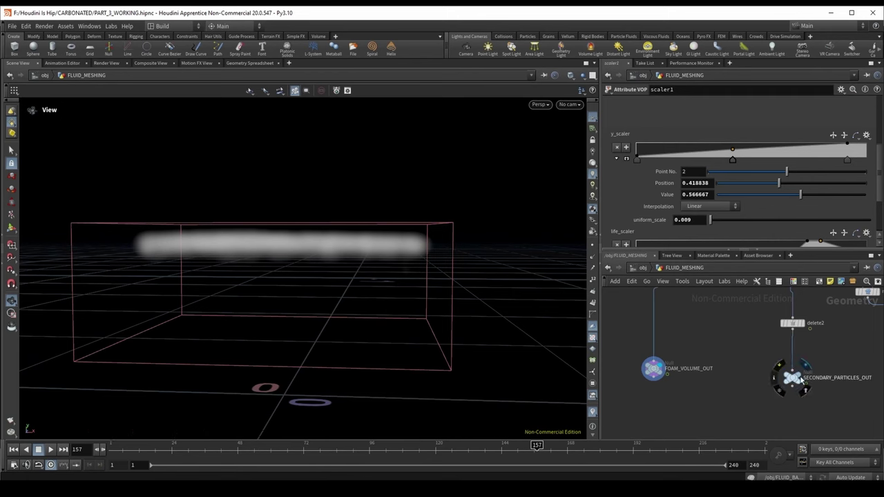
pyautogui.click(801, 378)
pyautogui.scroll(-8, 770, 352)
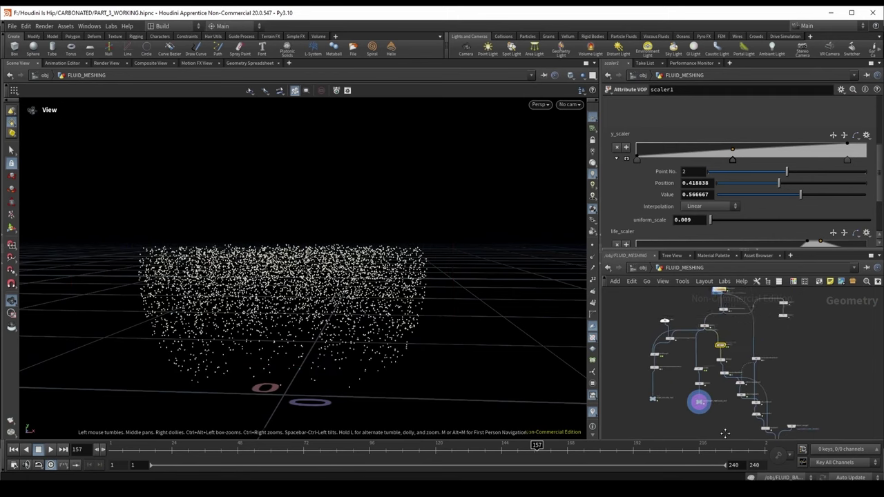
pyautogui.scroll(2, 753, 359)
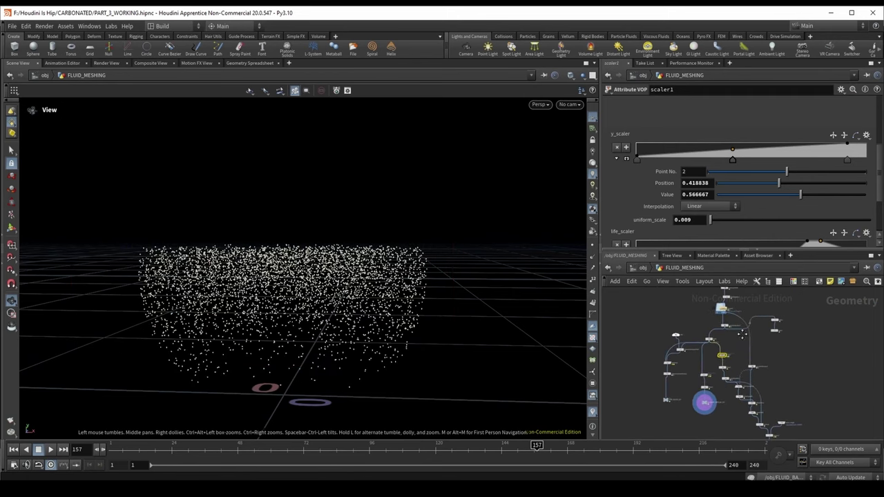
pyautogui.scroll(3, 737, 370)
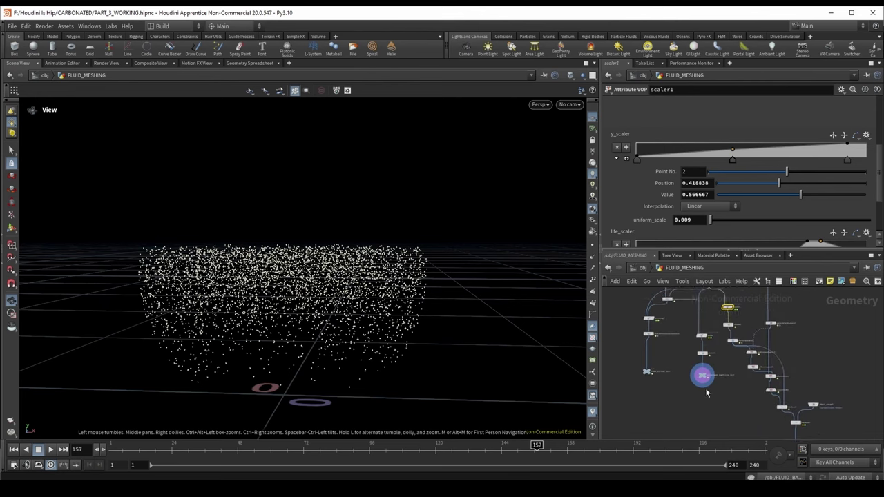
pyautogui.scroll(2, 682, 372)
pyautogui.scroll(2, 691, 380)
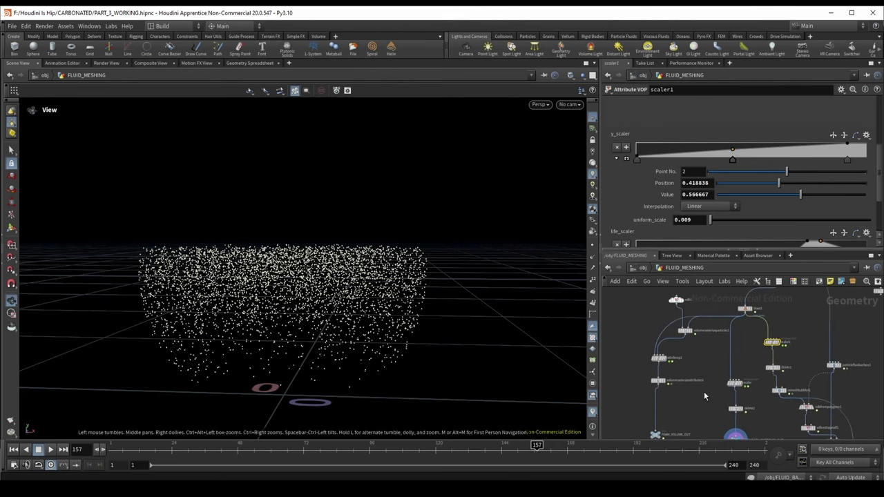
pyautogui.scroll(3, 701, 390)
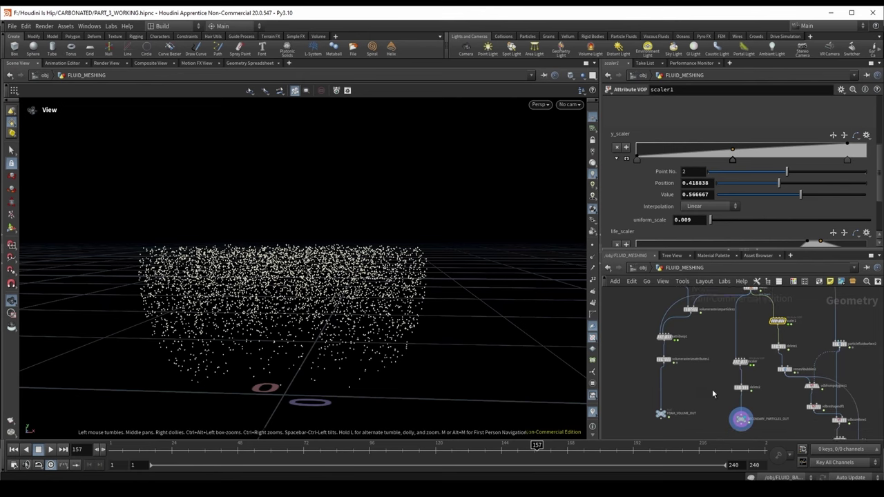
# - Inspect the attribvop1 and scaler node parameters in the network
pyautogui.click(631, 330)
pyautogui.scroll(2, 651, 331)
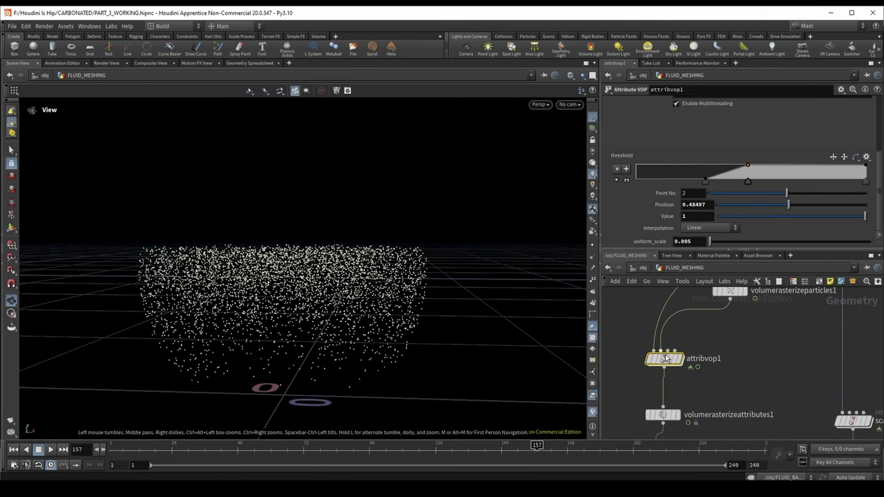
pyautogui.scroll(-3, 775, 379)
pyautogui.click(701, 292)
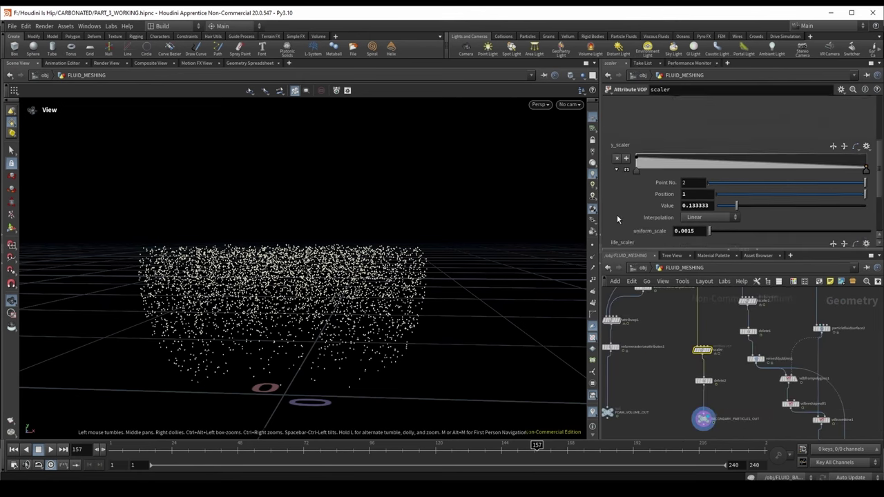
pyautogui.scroll(-1, 617, 215)
pyautogui.scroll(3, 695, 301)
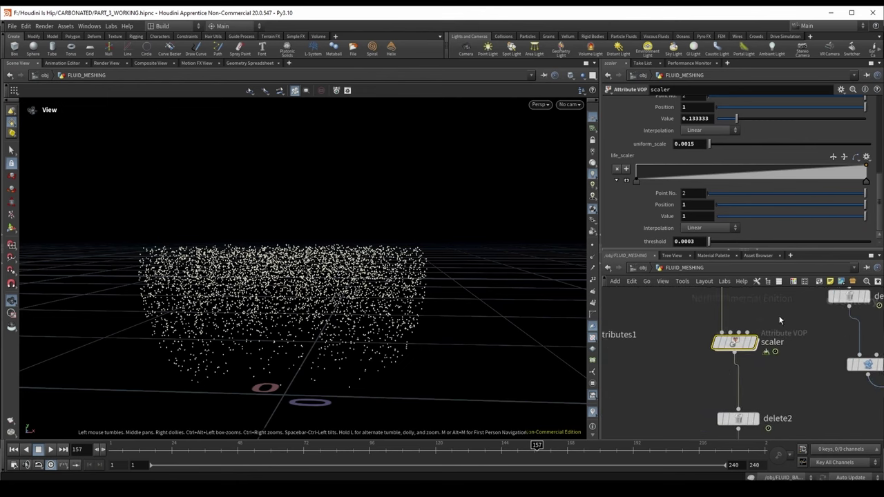
pyautogui.scroll(-2, 697, 332)
pyautogui.moveTo(674, 328); pyautogui.dragTo(649, 367, button='middle')
pyautogui.click(648, 349)
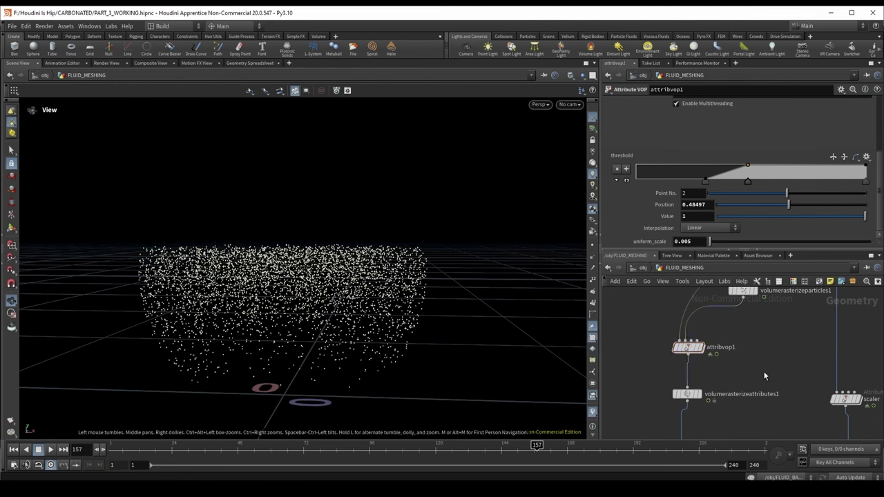
pyautogui.scroll(-3, 764, 377)
pyautogui.moveTo(727, 403); pyautogui.dragTo(700, 358, button='middle')
pyautogui.click(644, 269)
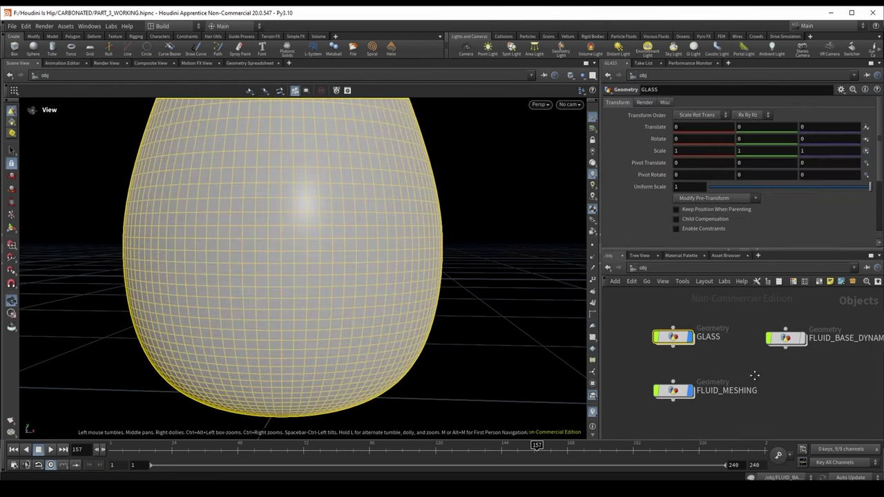
pyautogui.scroll(-3, 449, 286)
pyautogui.moveTo(451, 258); pyautogui.dragTo(458, 307)
pyautogui.doubleClick(665, 391)
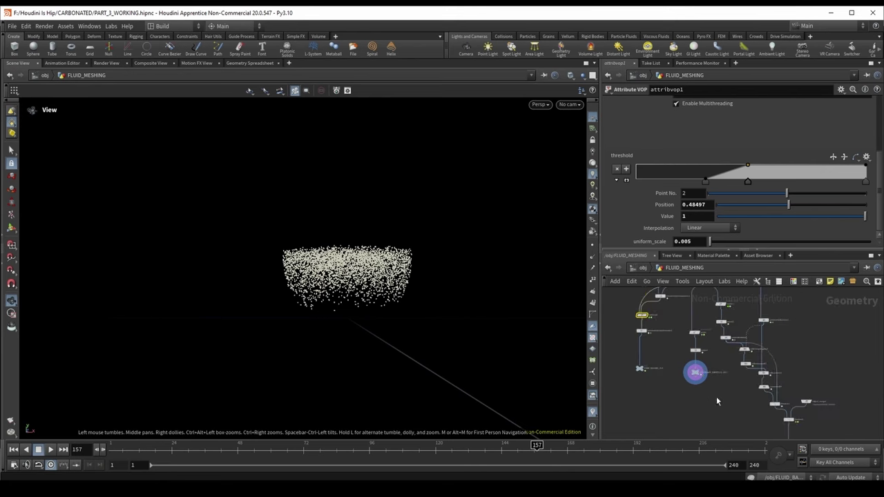
pyautogui.press('u')
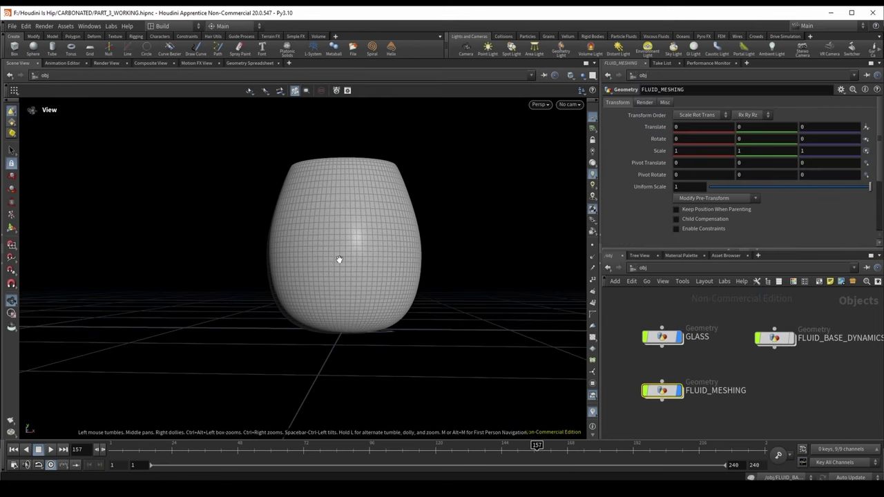